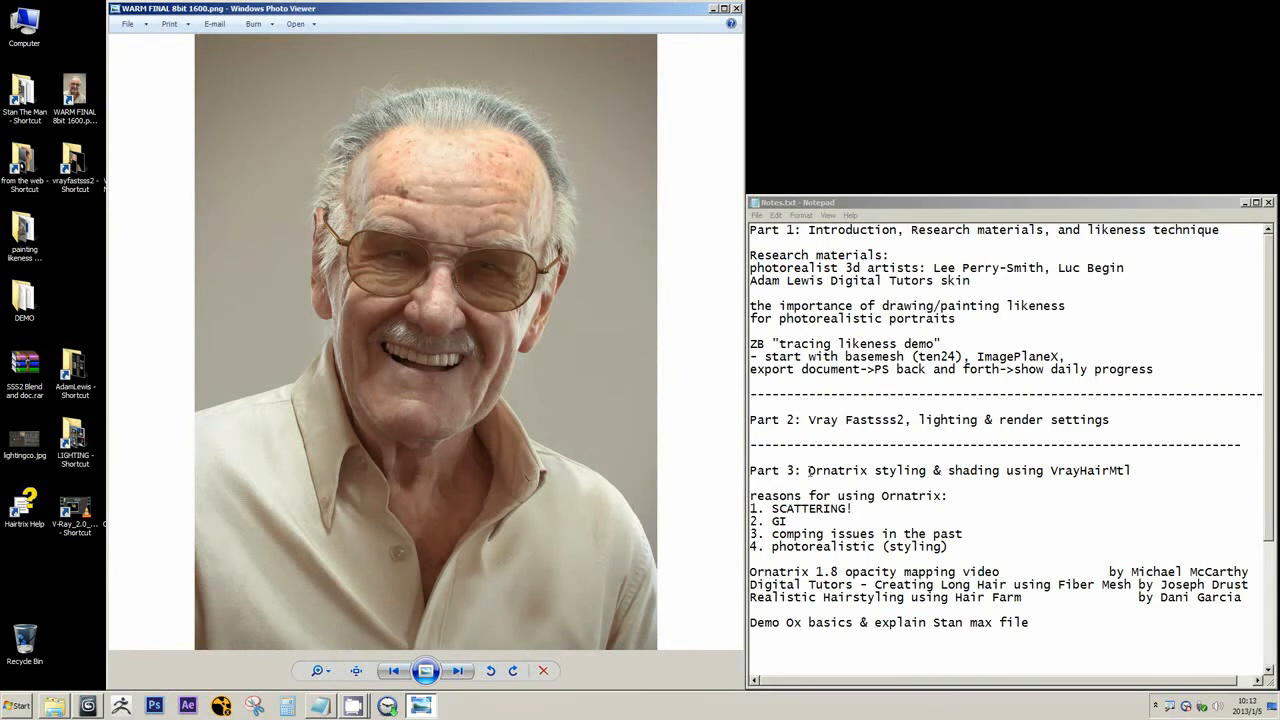
Examine the zoomed-in portrait render alongside the outline in Notes.txt, highlighting the Ornatrix styling & shading topic and the earlier parts
drag(808, 470, 1002, 474)
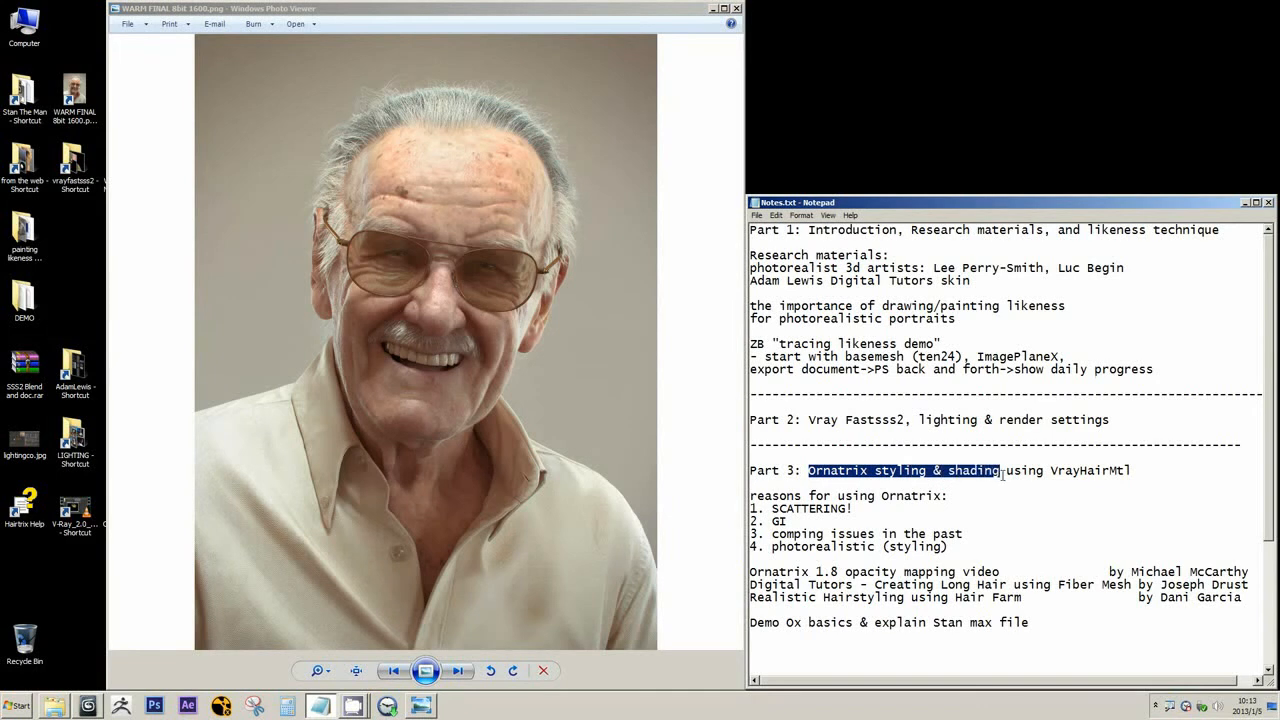
click(888, 470)
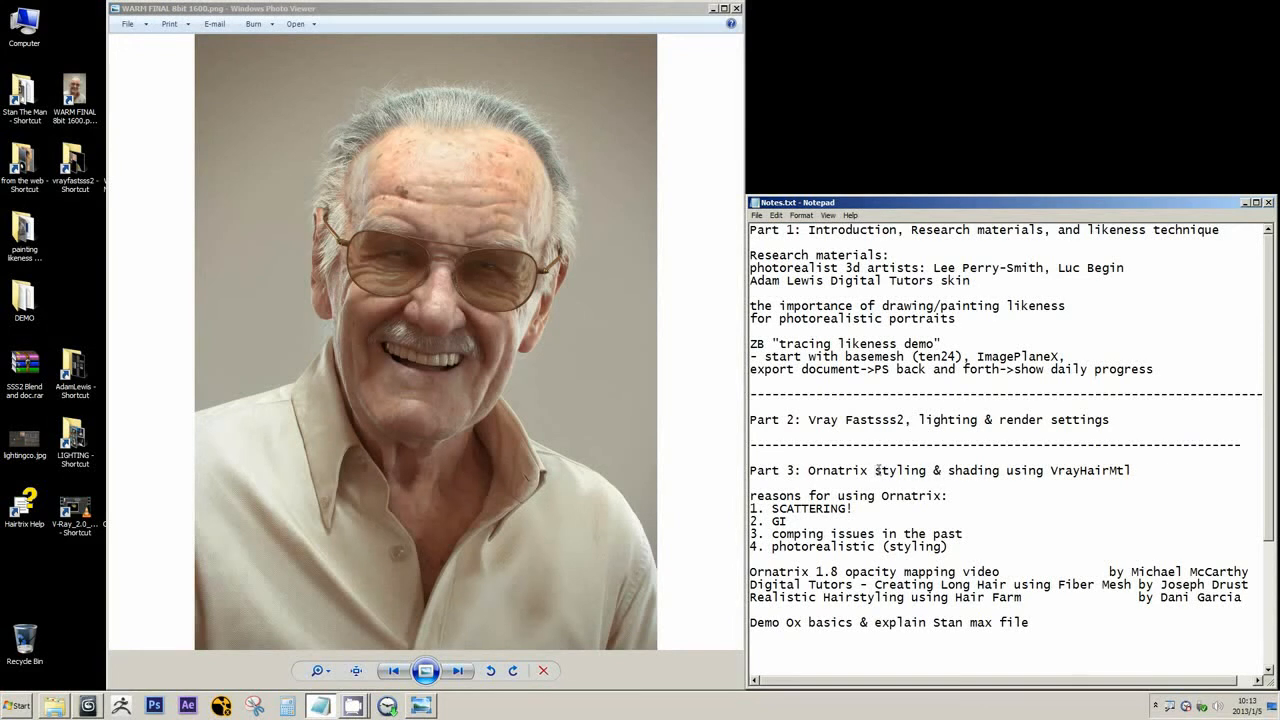
click(502, 93)
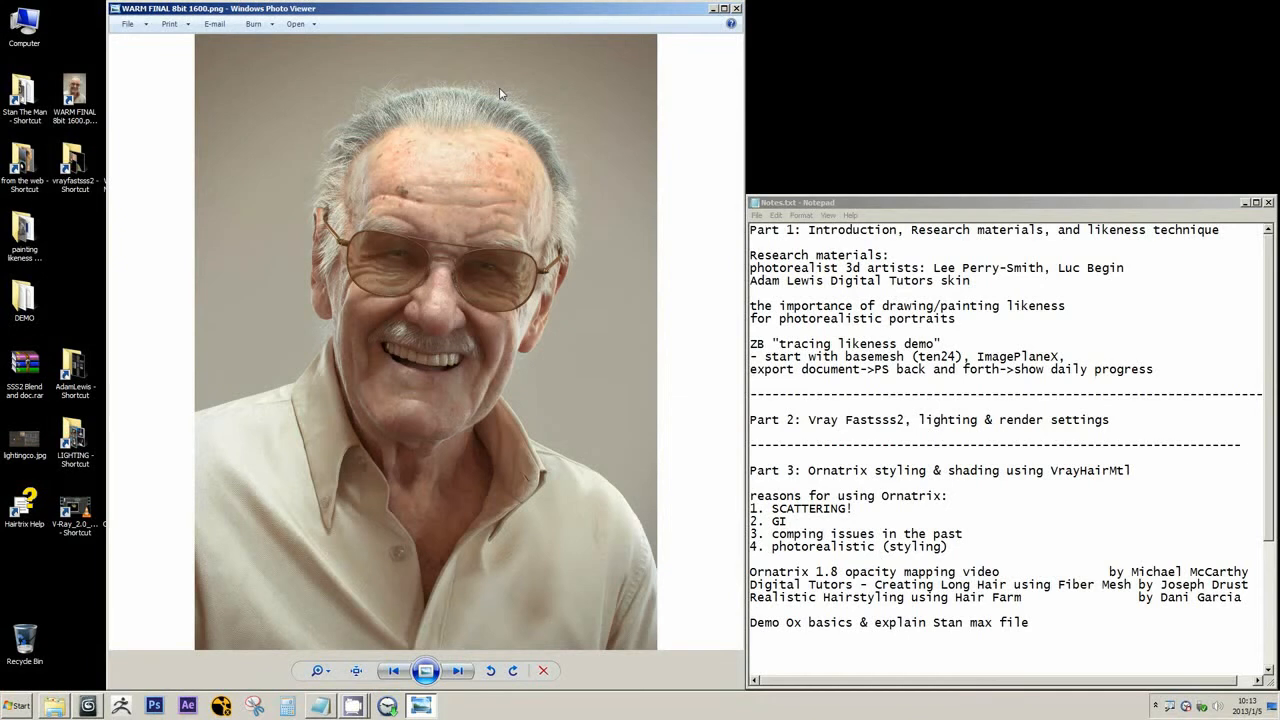
scroll(505, 96, up, 2)
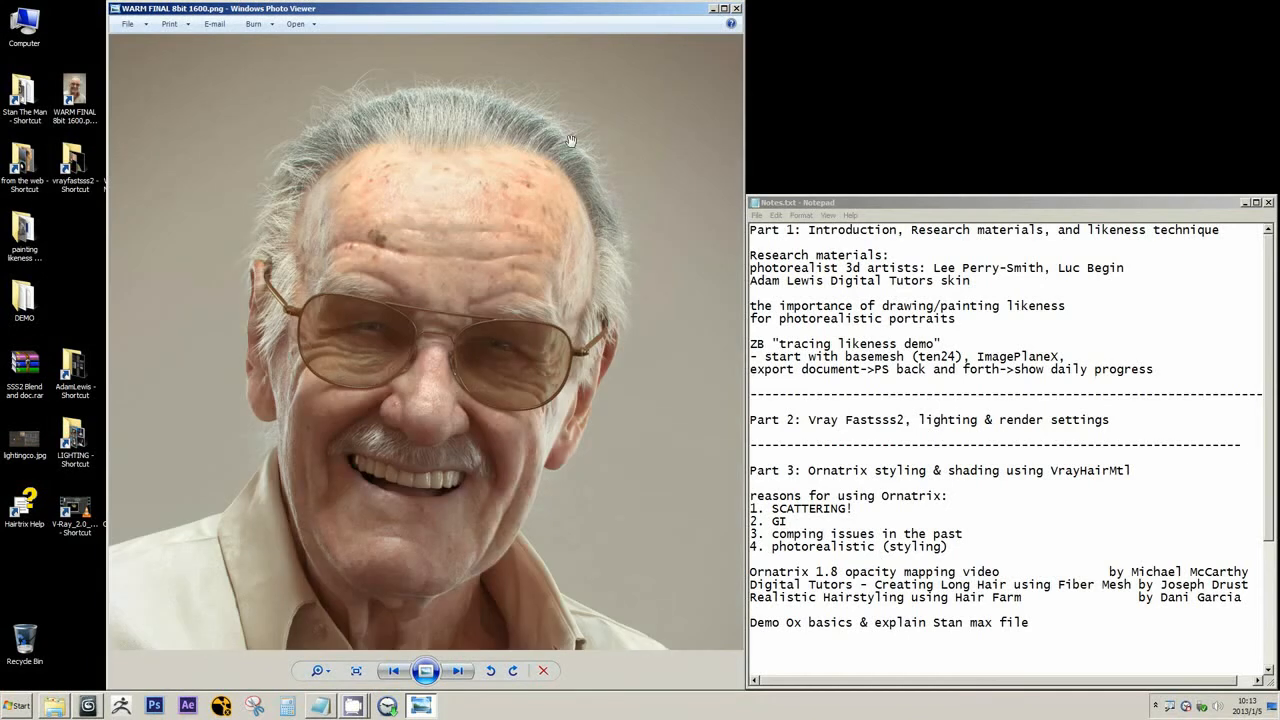
drag(808, 420, 757, 230)
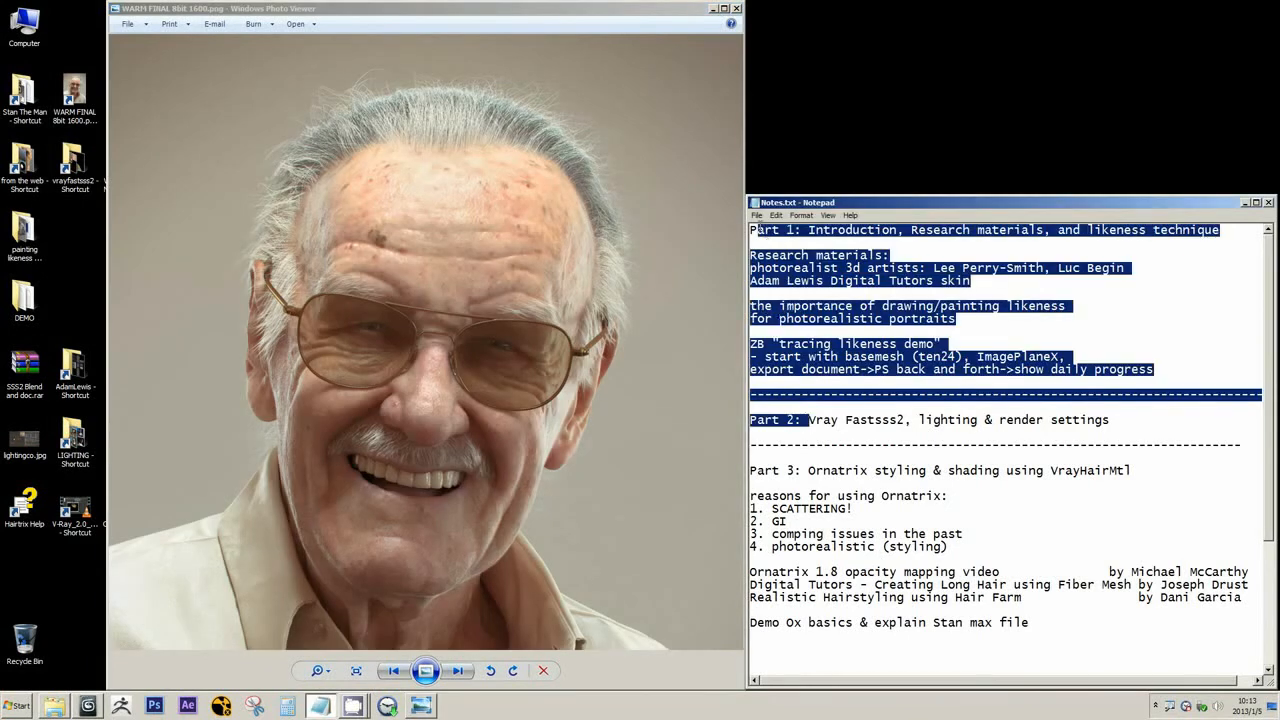
click(827, 391)
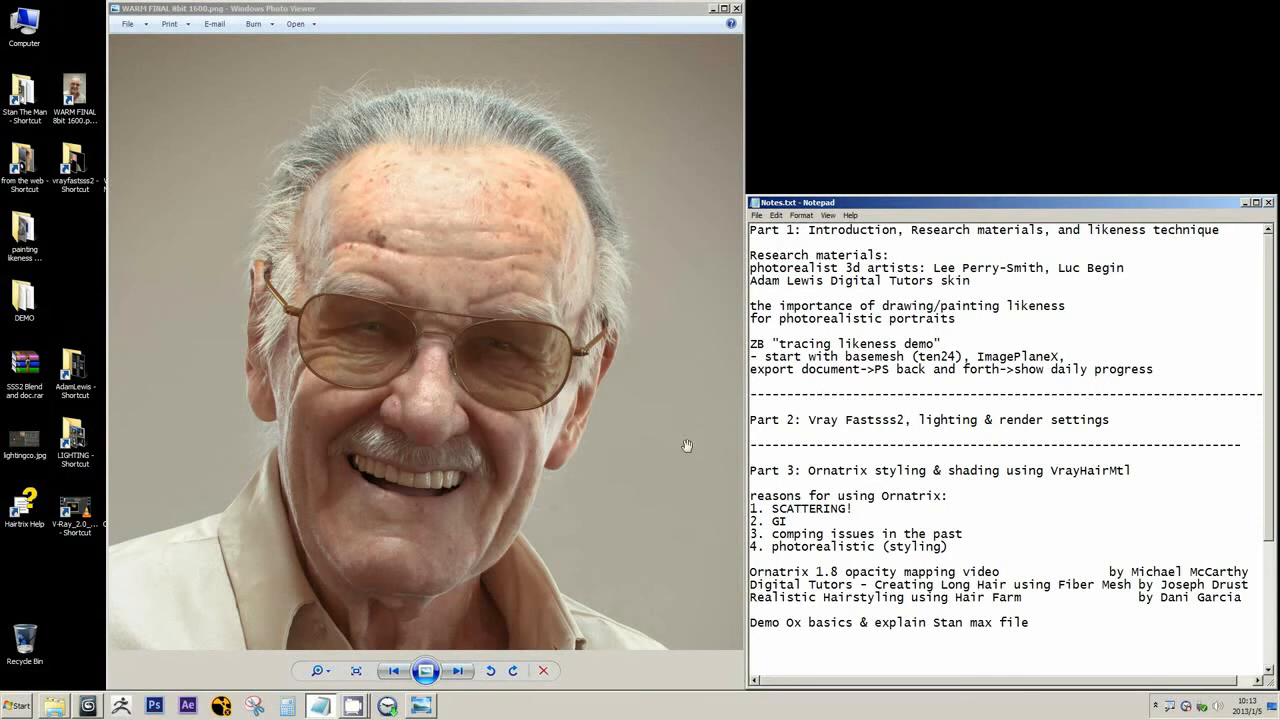
drag(458, 317, 462, 309)
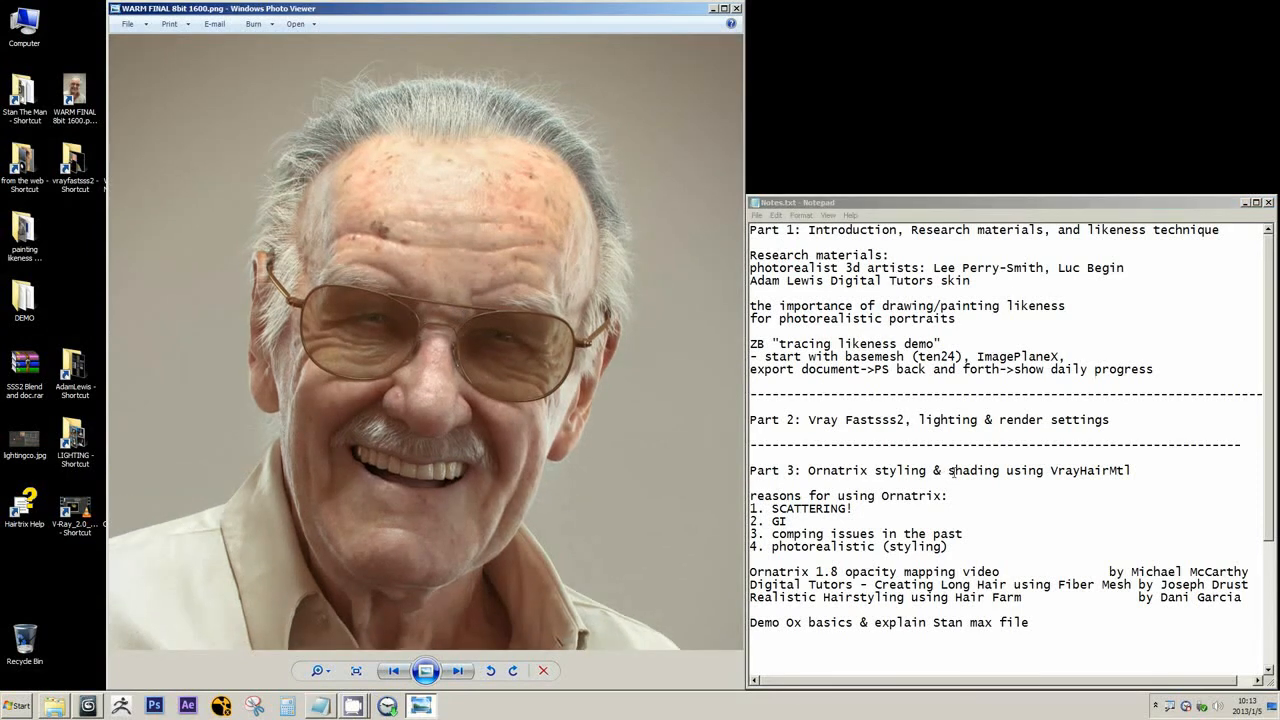
drag(797, 420, 751, 230)
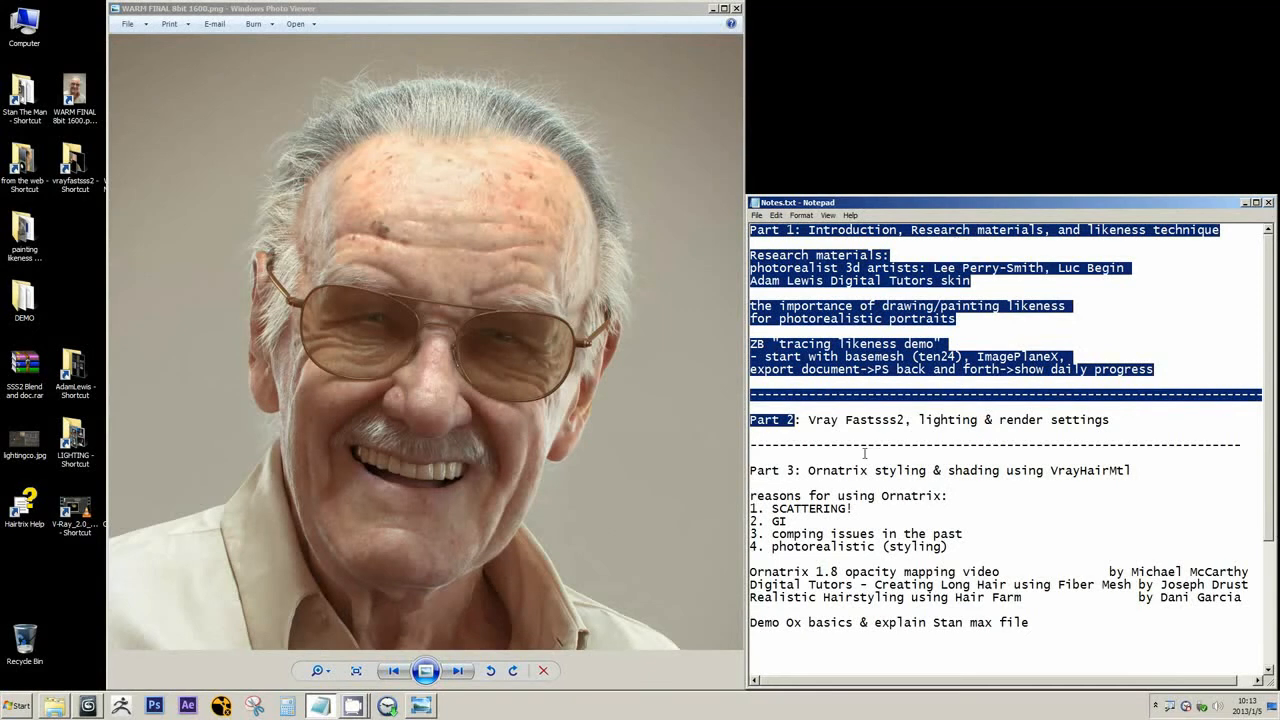
Insert eight blank lines between the separator and the Part 3 heading in Notes.txt to isolate the Ornatrix section
click(1252, 445)
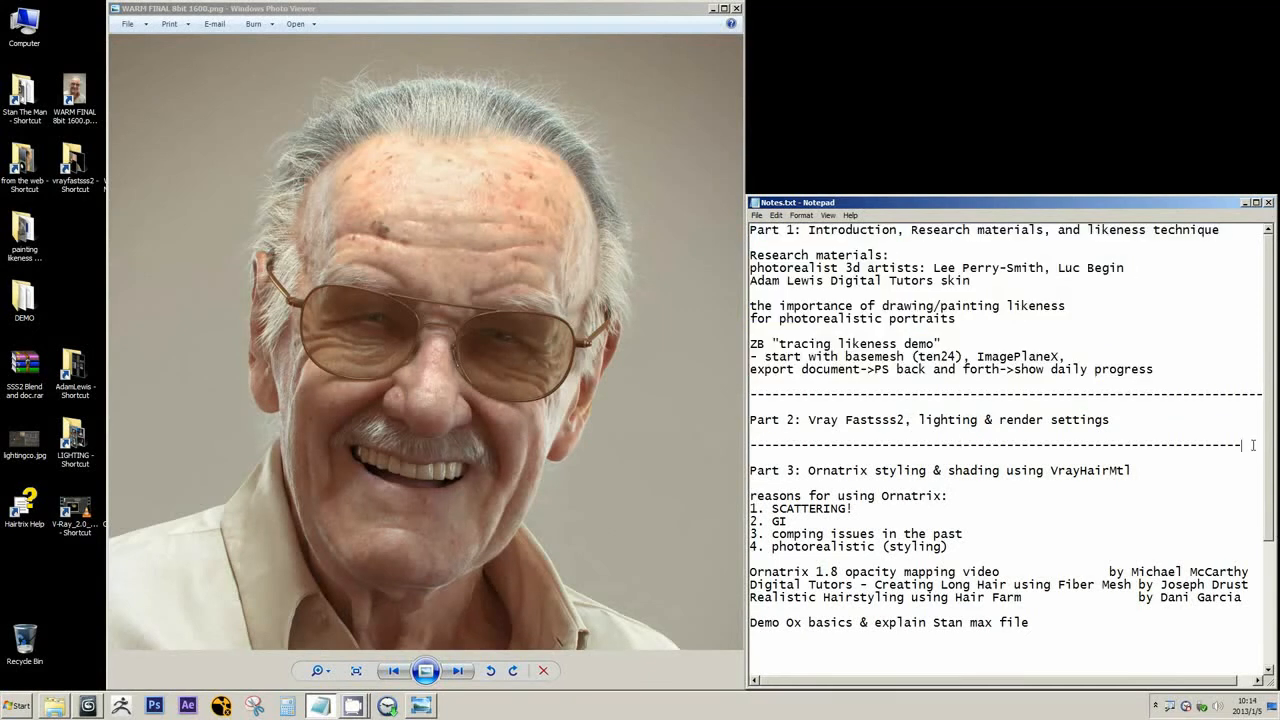
key(Return)
key(Return)
key(Return)
key(Return)
key(Return)
key(Return)
key(Return)
key(Return)
key(Return)
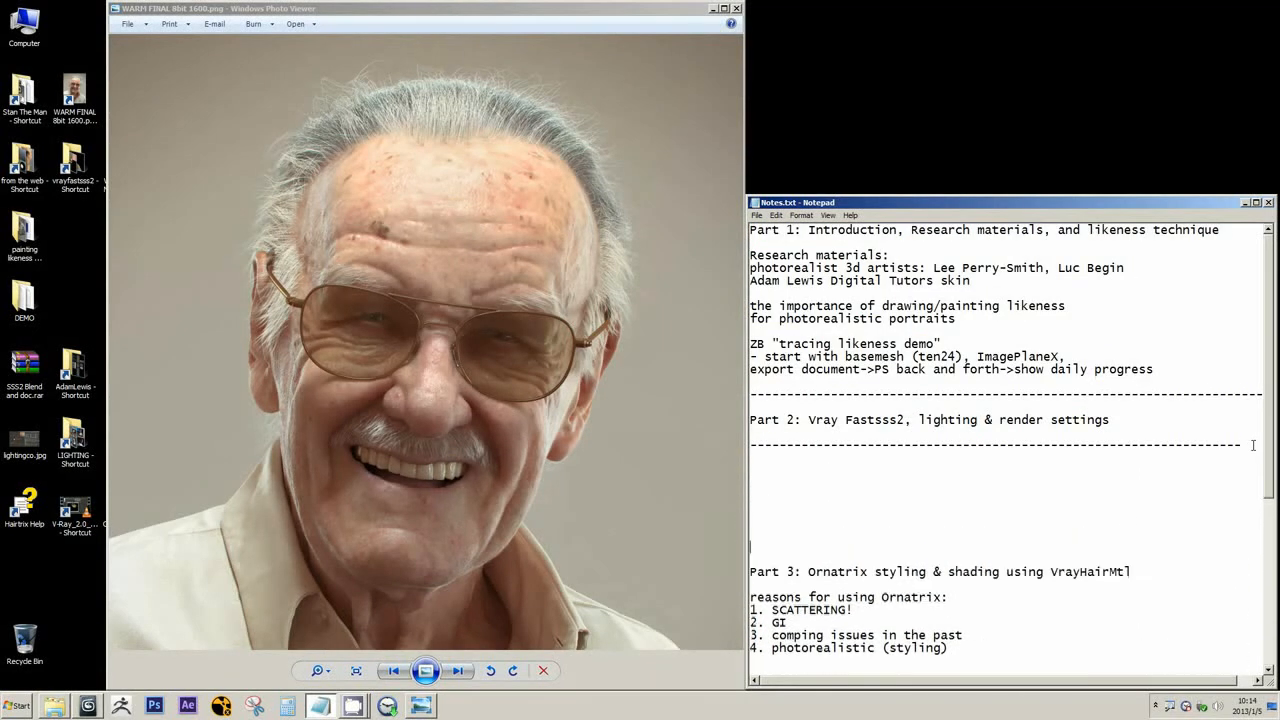
scroll(1252, 445, down, 5)
scroll(1252, 445, down, 3)
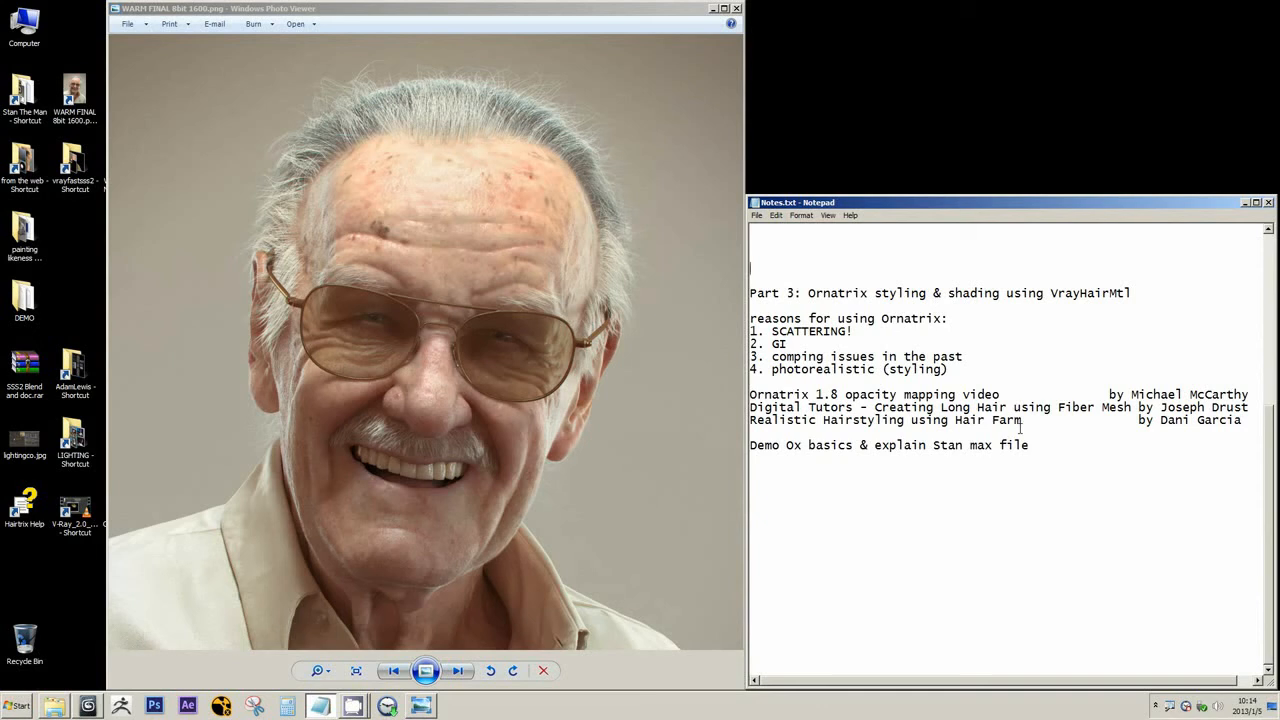
Show the full portrait render again and highlight SCATTERING! in the notes' list of reasons for using Ornatrix
click(1011, 264)
click(521, 300)
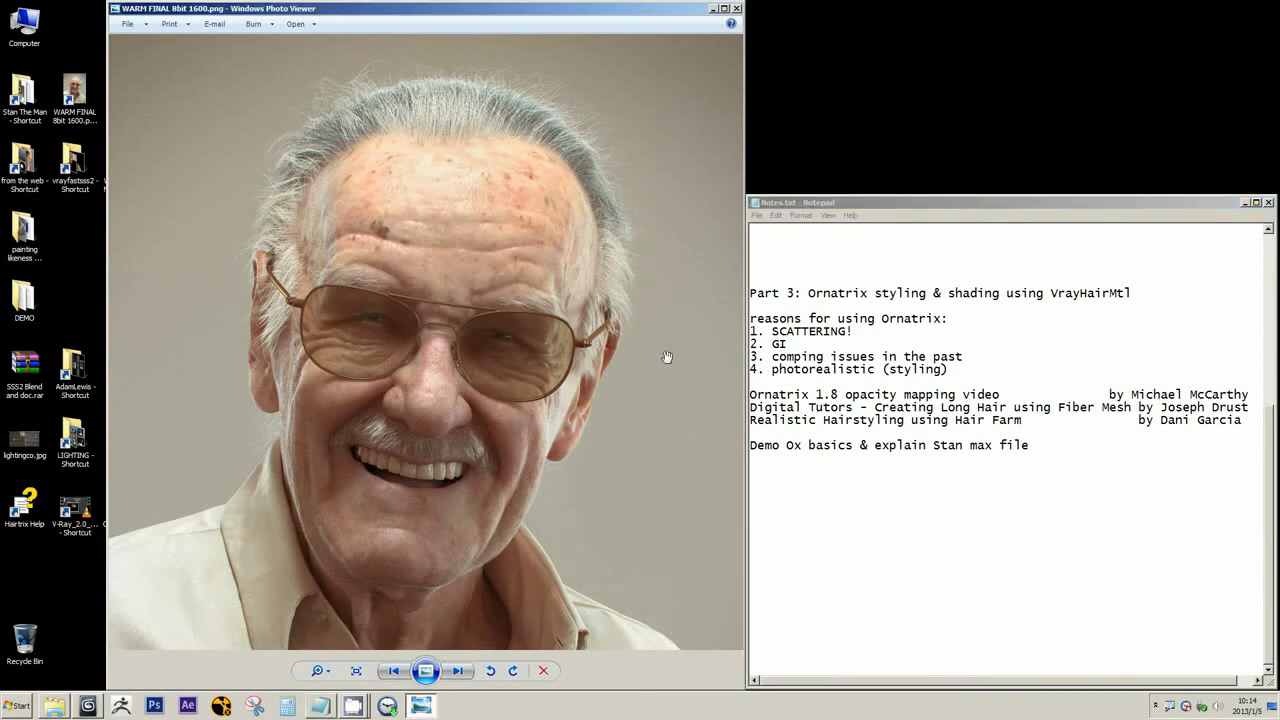
scroll(623, 334, down, 3)
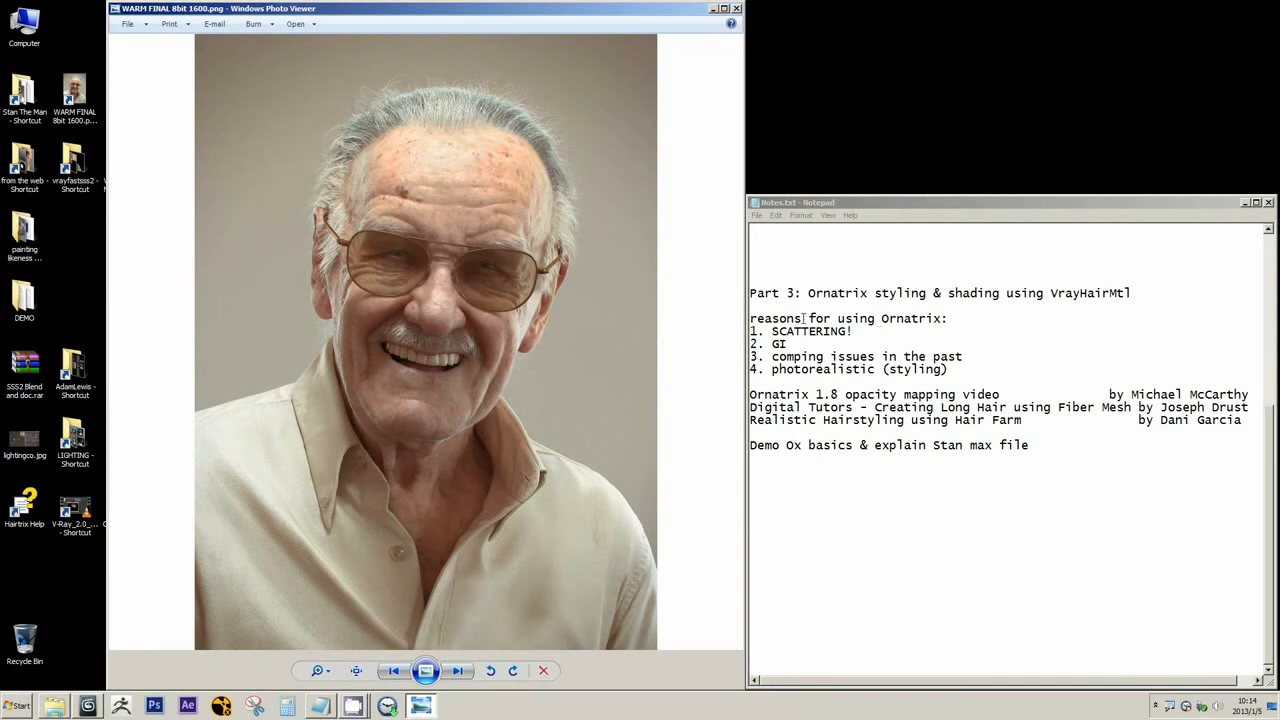
drag(803, 318, 750, 318)
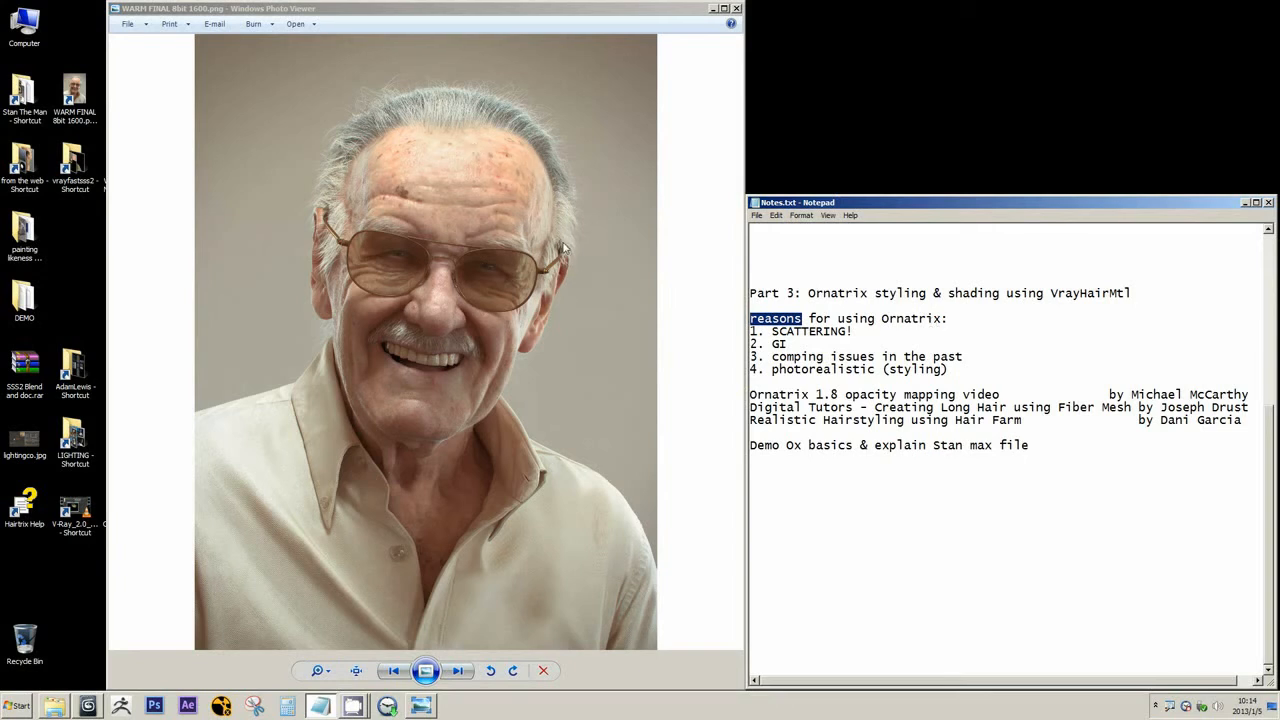
drag(855, 331, 770, 331)
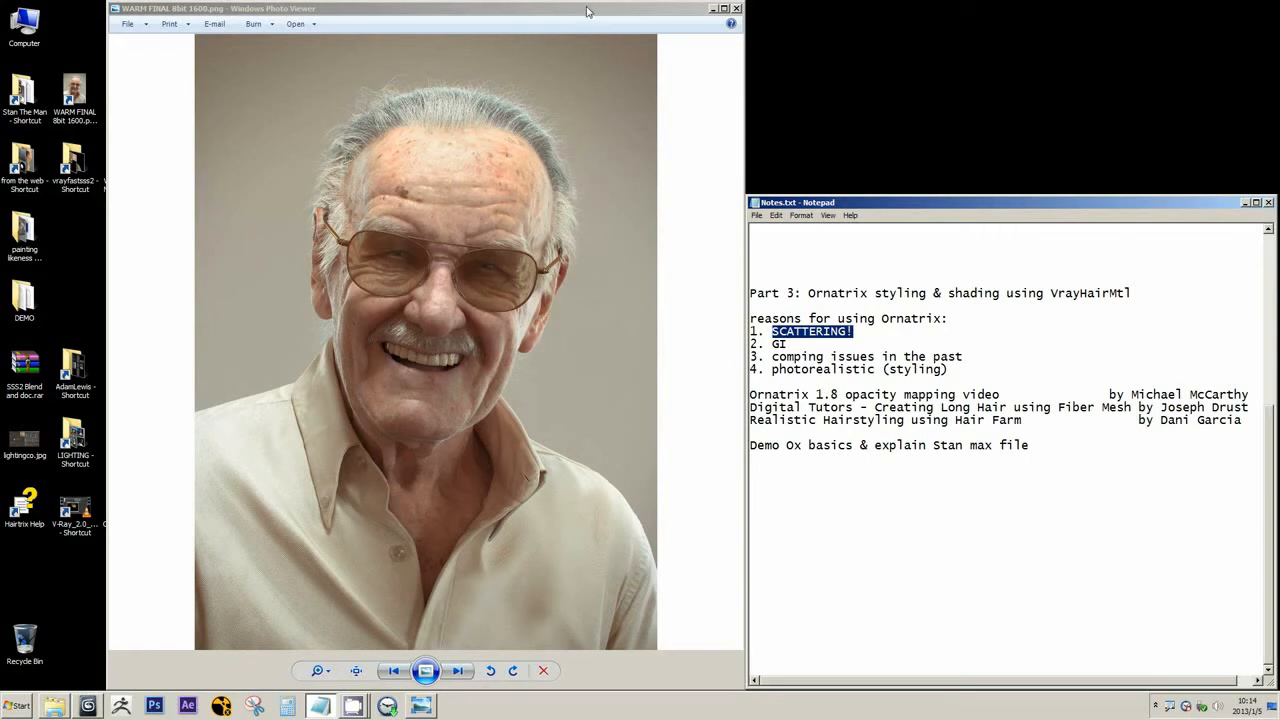
click(90, 706)
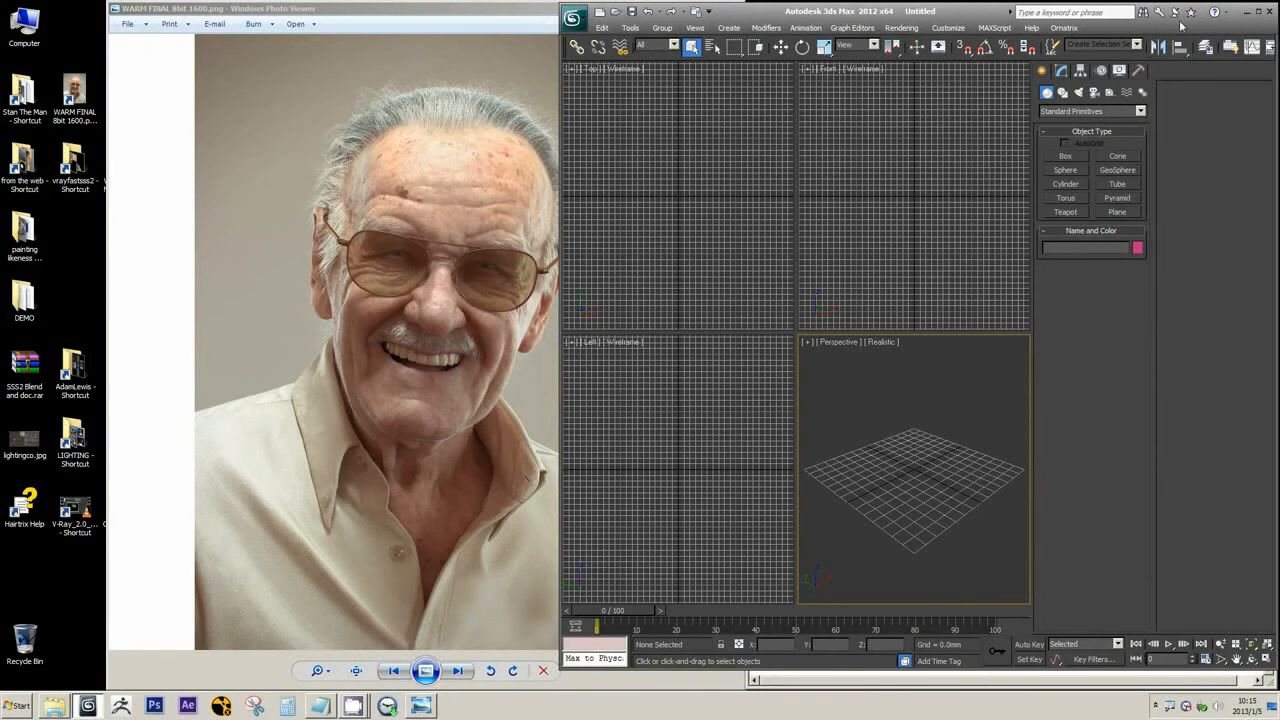
click(1243, 12)
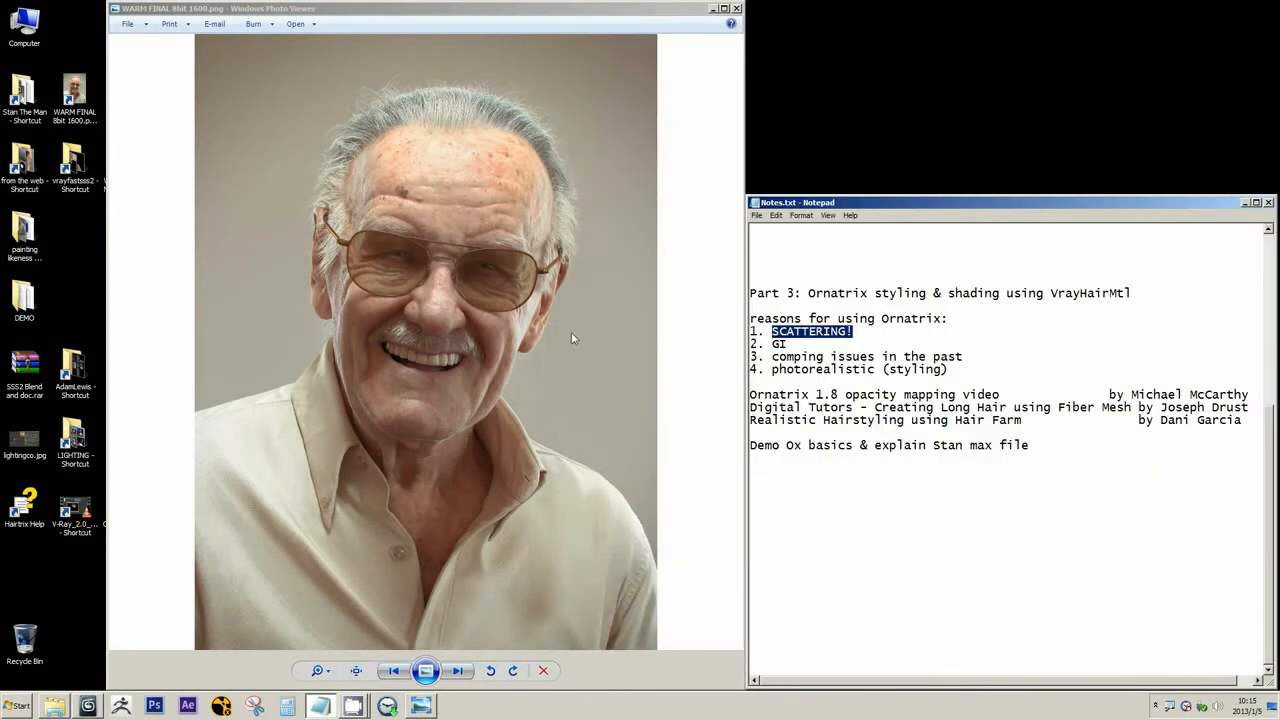
click(529, 226)
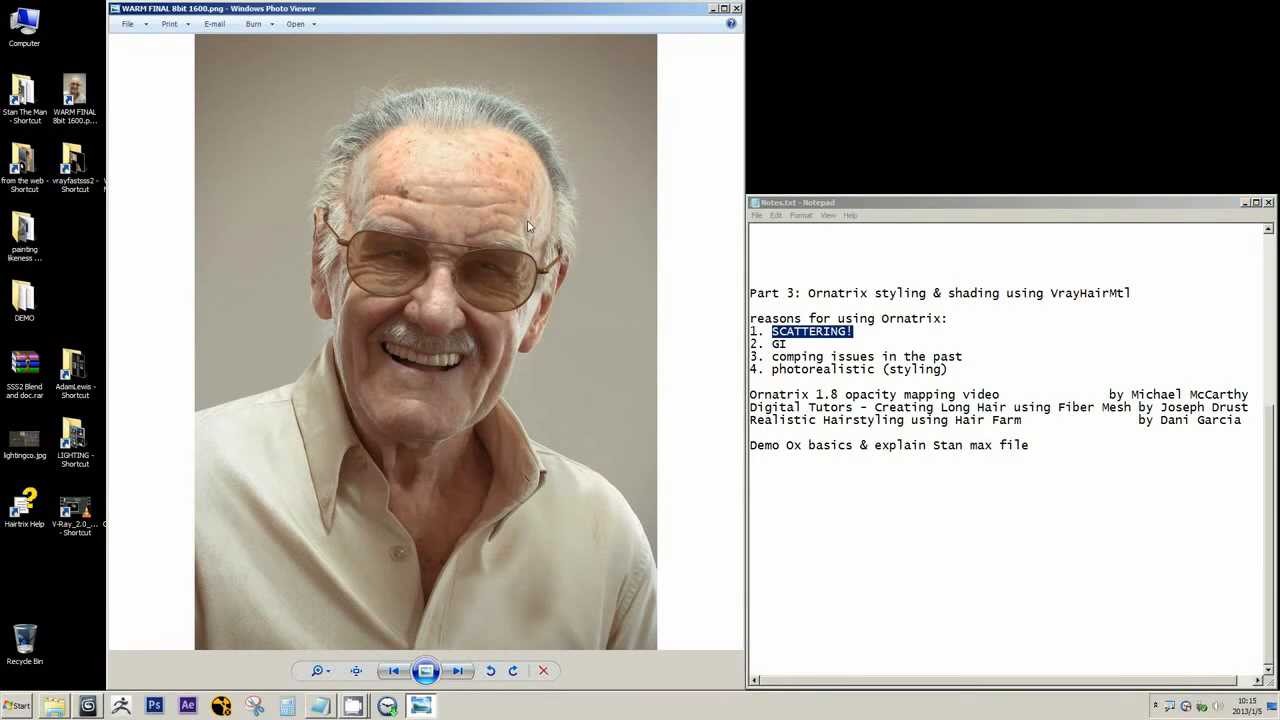
Minimize the portrait render and open the artist_hair.pdf shortcut from the desktop
click(712, 8)
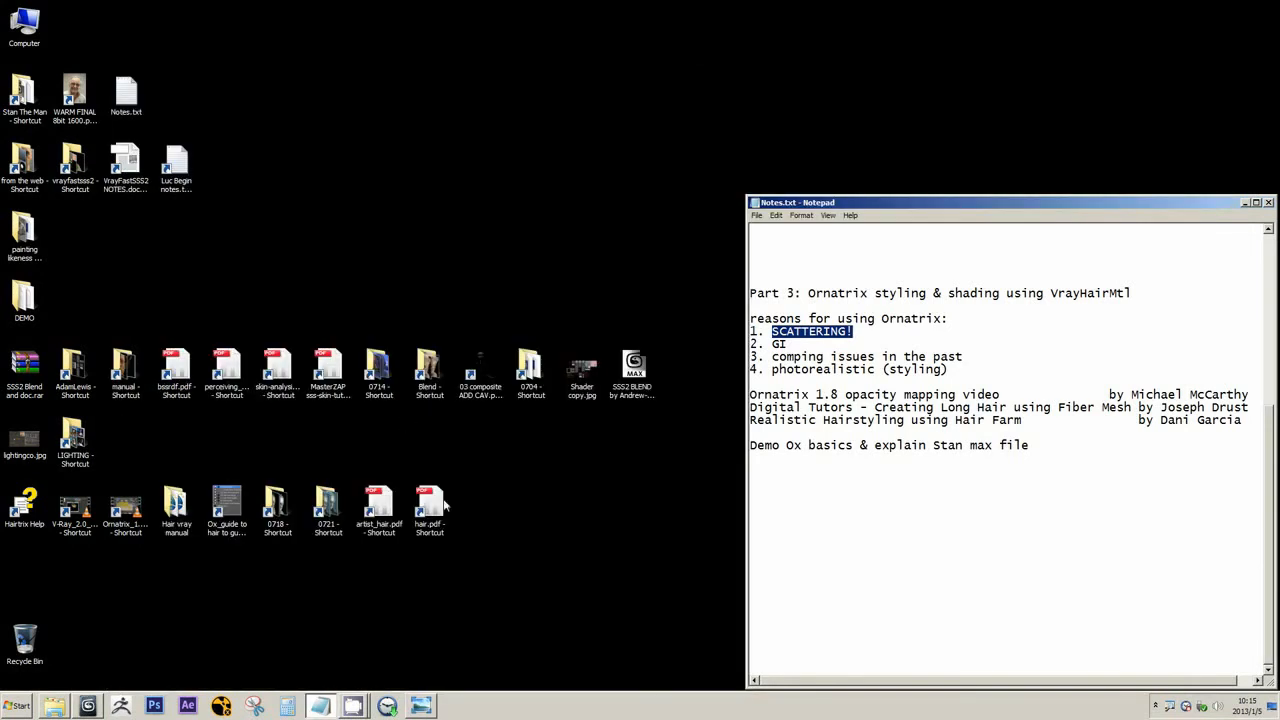
click(380, 518)
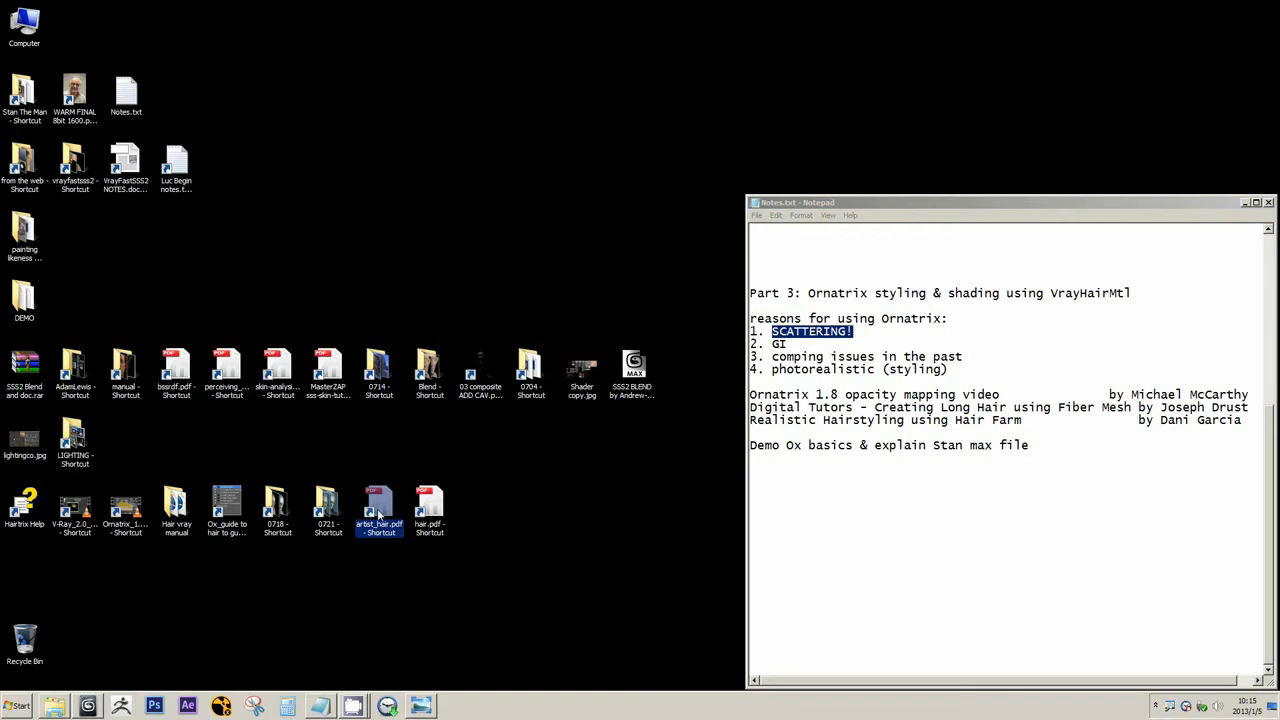
double_click(389, 512)
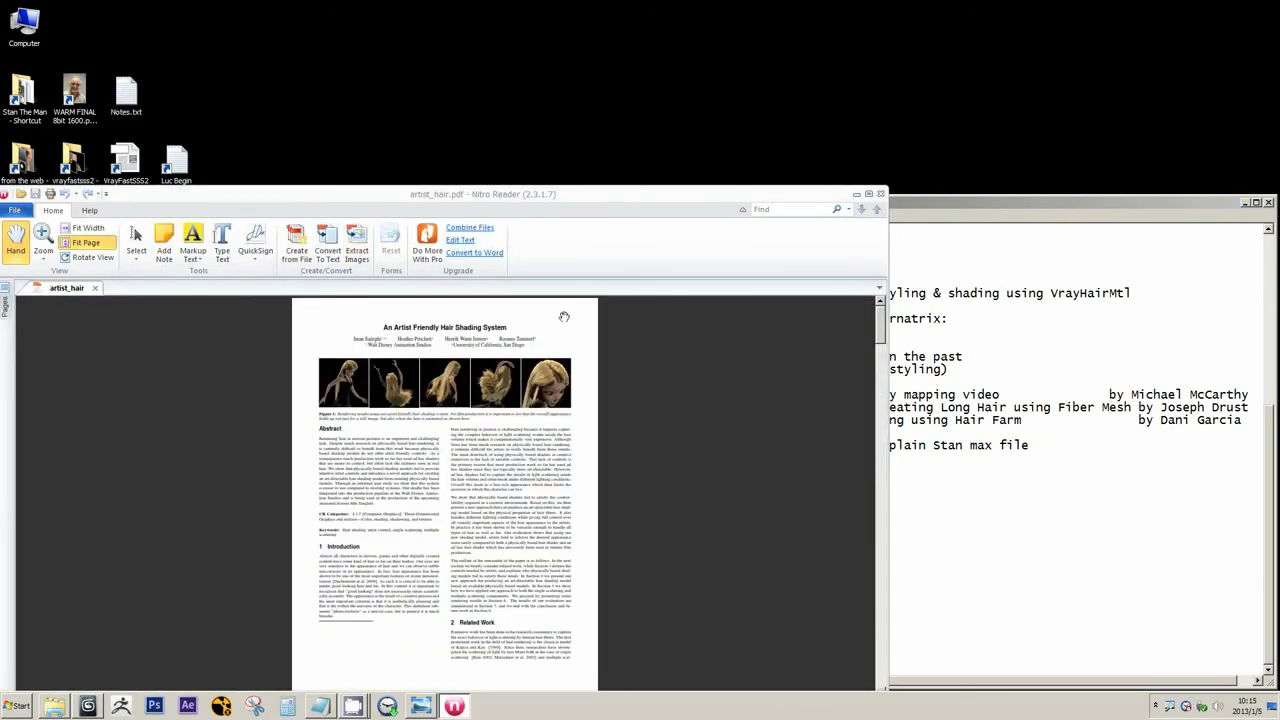
Move and resize the Nitro Reader window to fit beside the notes, and enlarge the paper to 125%
drag(671, 197, 708, 31)
drag(632, 550, 790, 649)
click(901, 641)
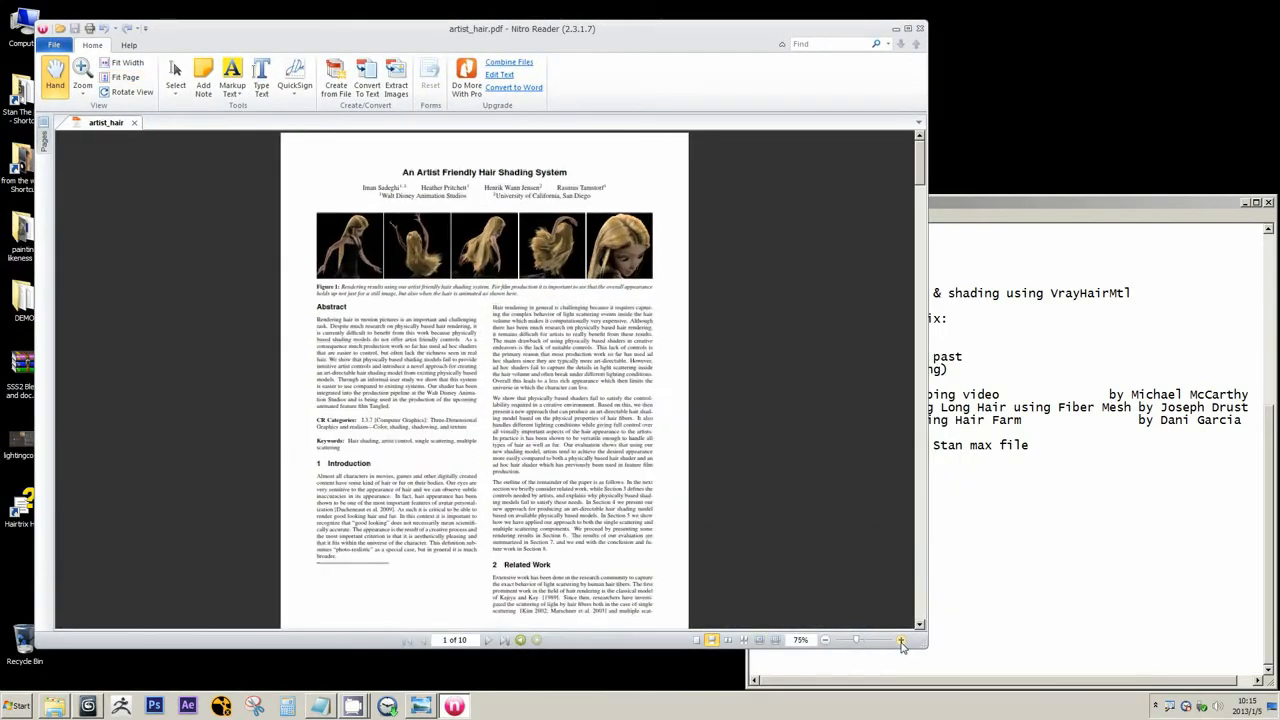
click(901, 641)
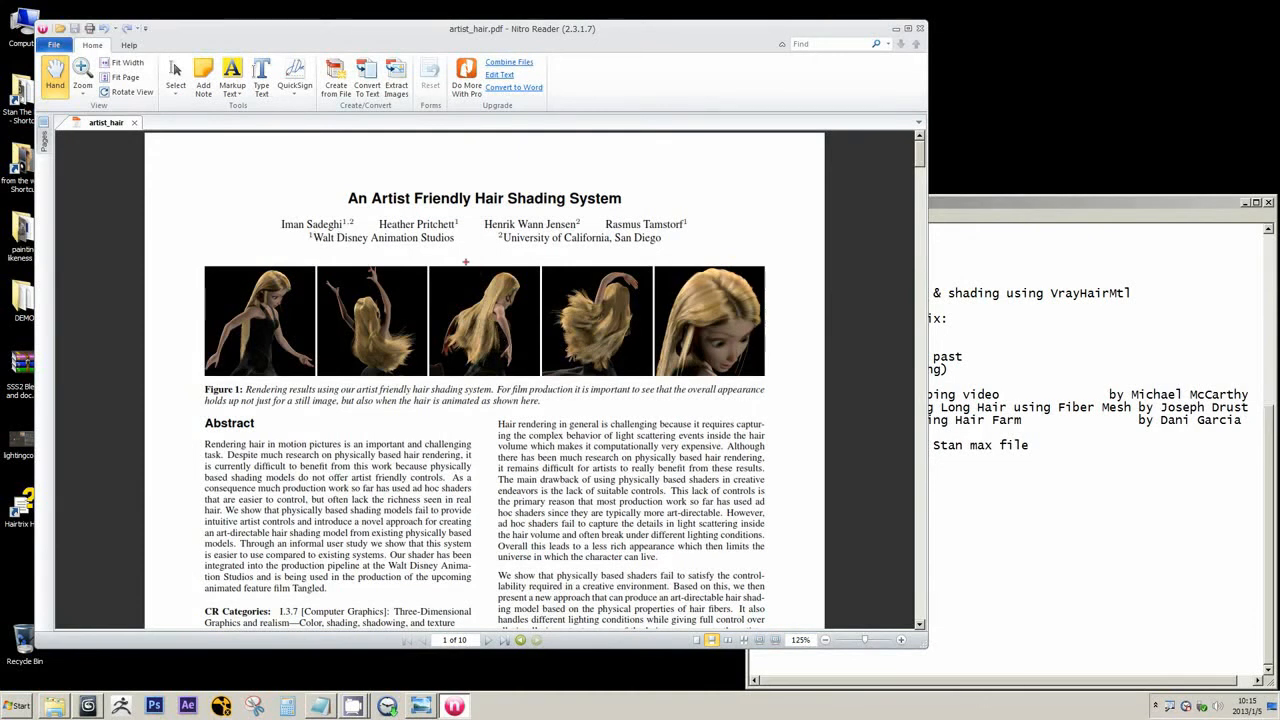
Examine the paper's authors and their affiliations, clear the temporary markings, and read on to Figure 4 on page 3
mouse_move(465, 246)
mouse_down()
mouse_move(296, 242)
mouse_move(386, 222)
mouse_move(580, 229)
mouse_move(546, 207)
mouse_move(540, 230)
mouse_up()
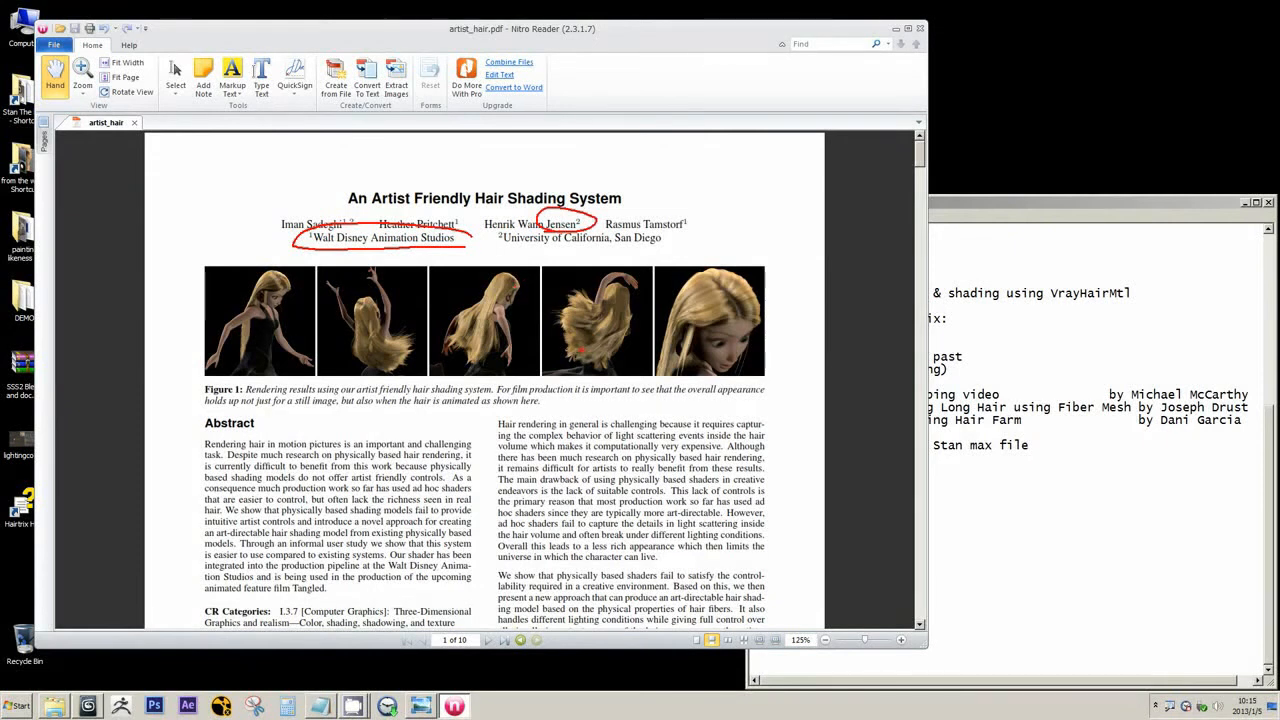
key(Escape)
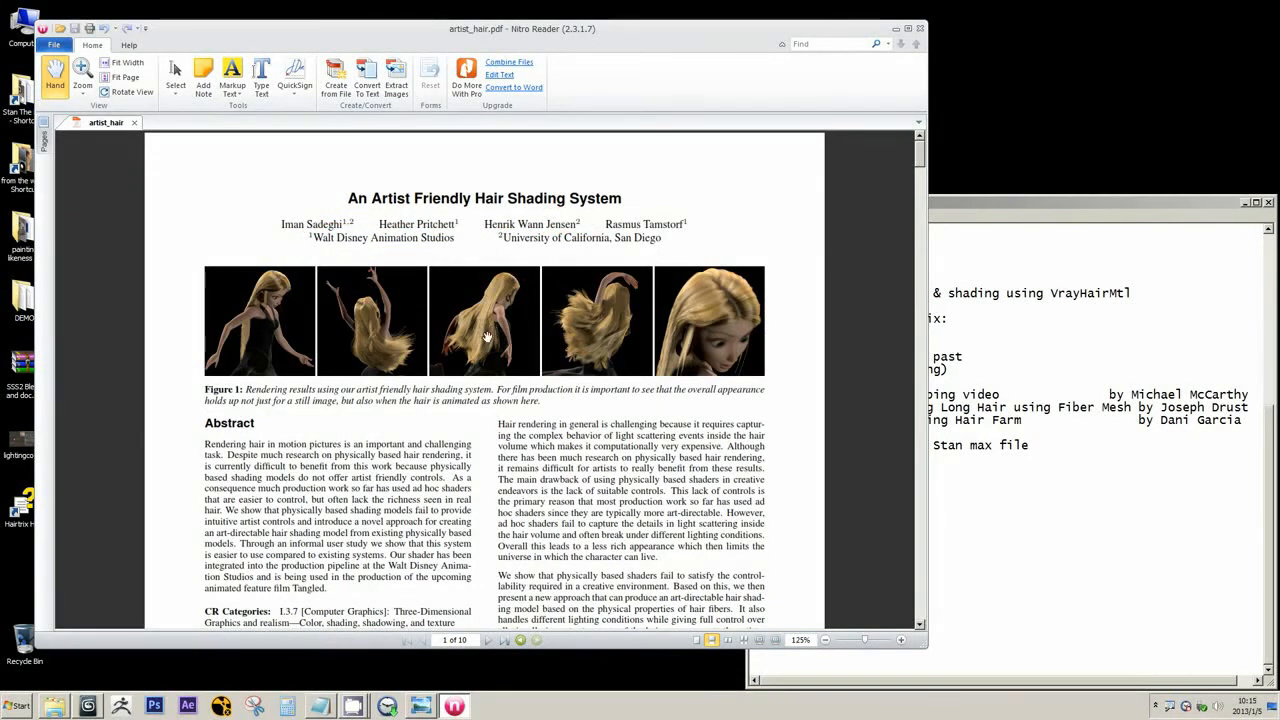
scroll(512, 348, down, 8)
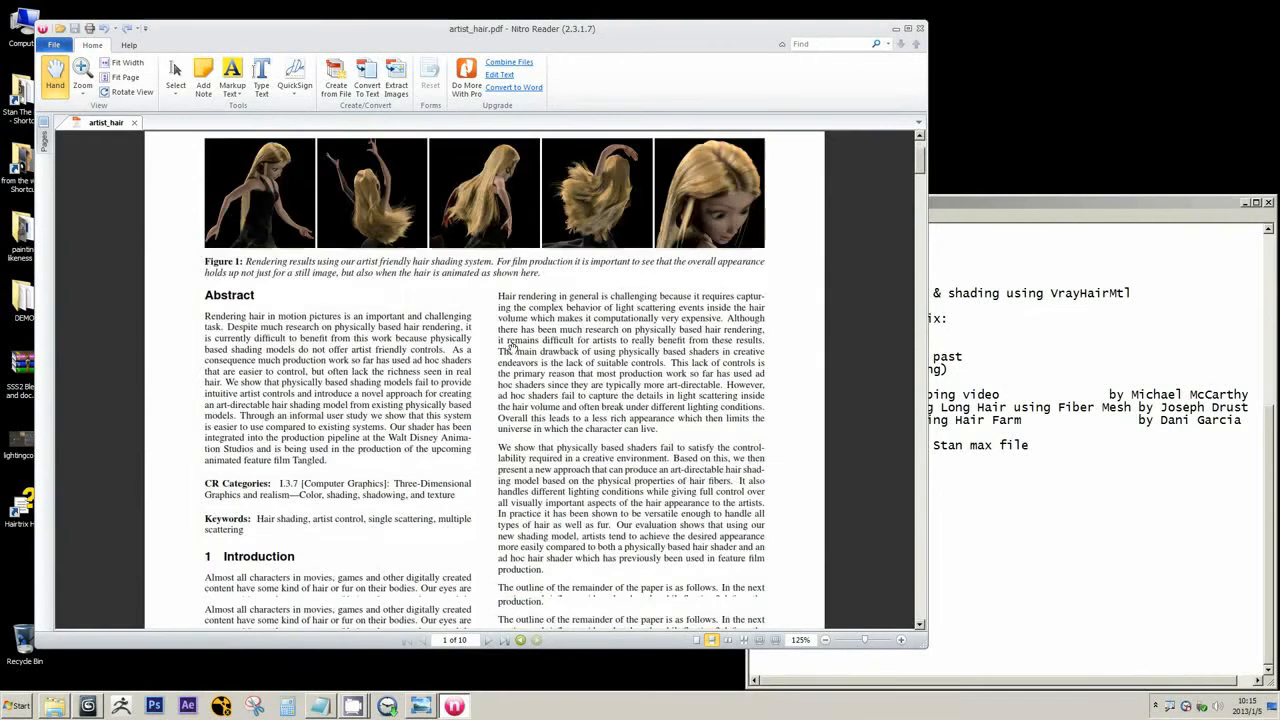
scroll(516, 355, down, 15)
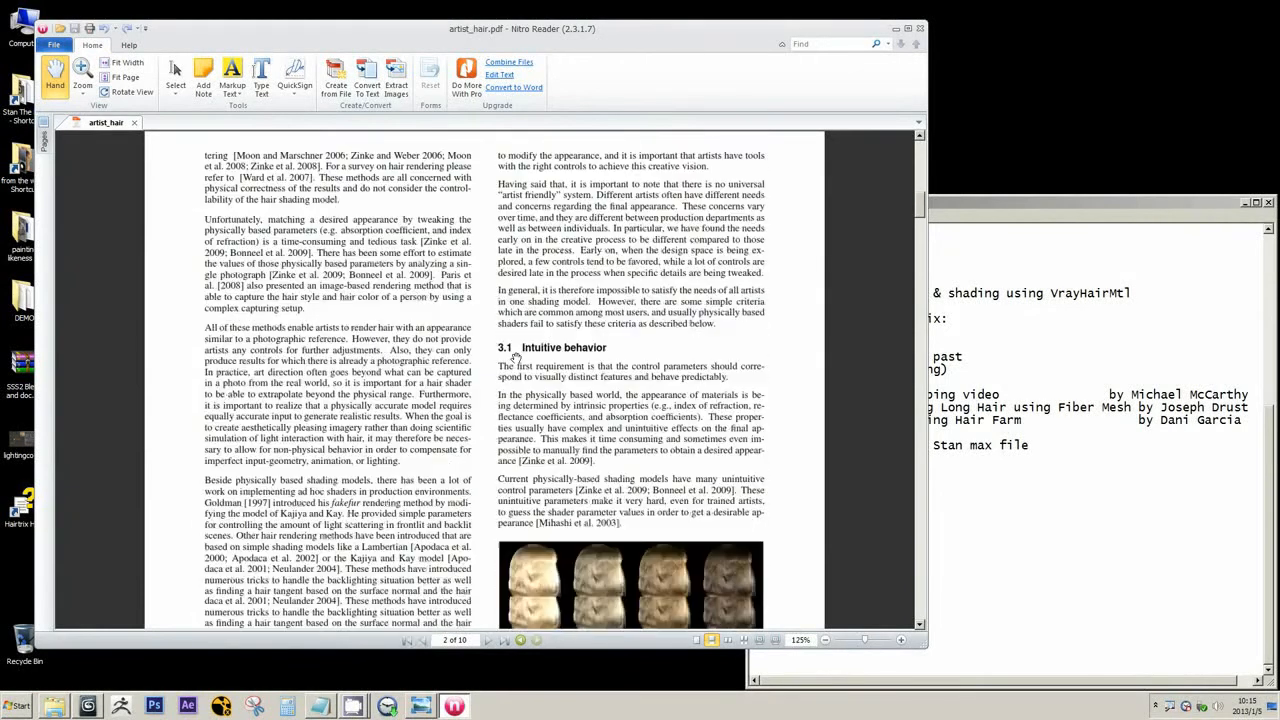
scroll(516, 356, down, 11)
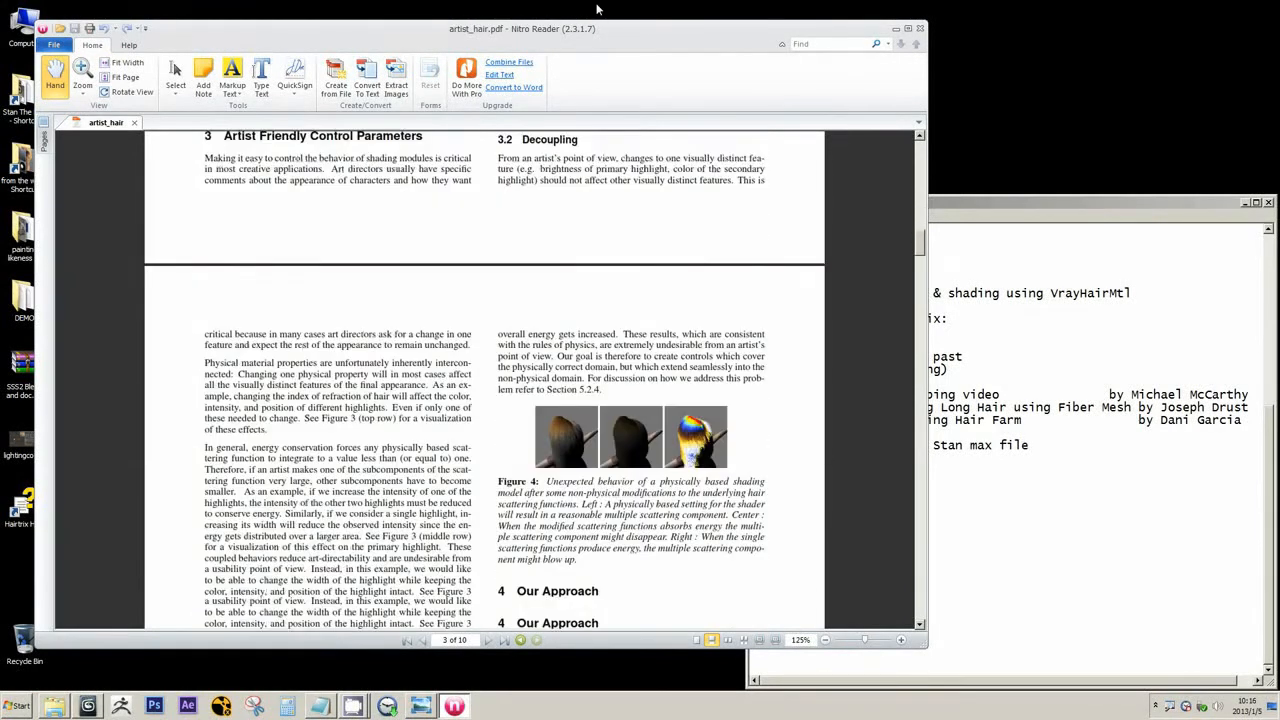
scroll(590, 32, down, 1)
drag(589, 33, 554, 36)
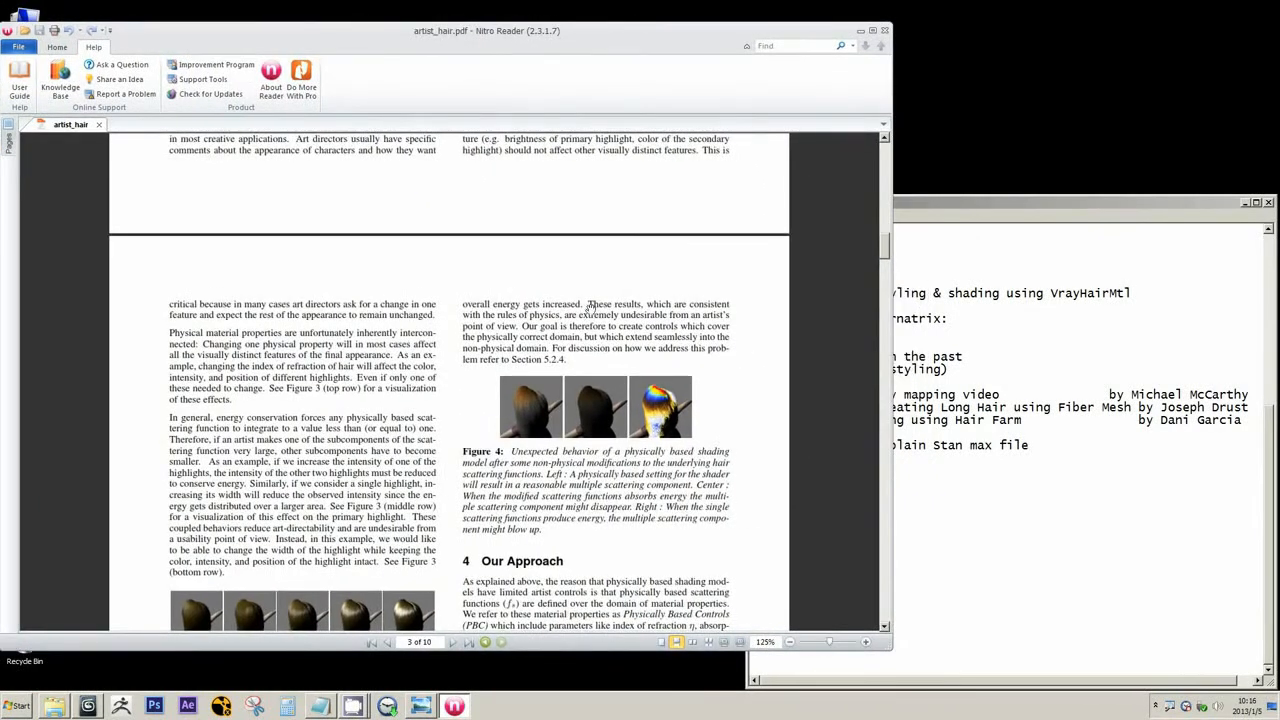
scroll(866, 277, down, 2)
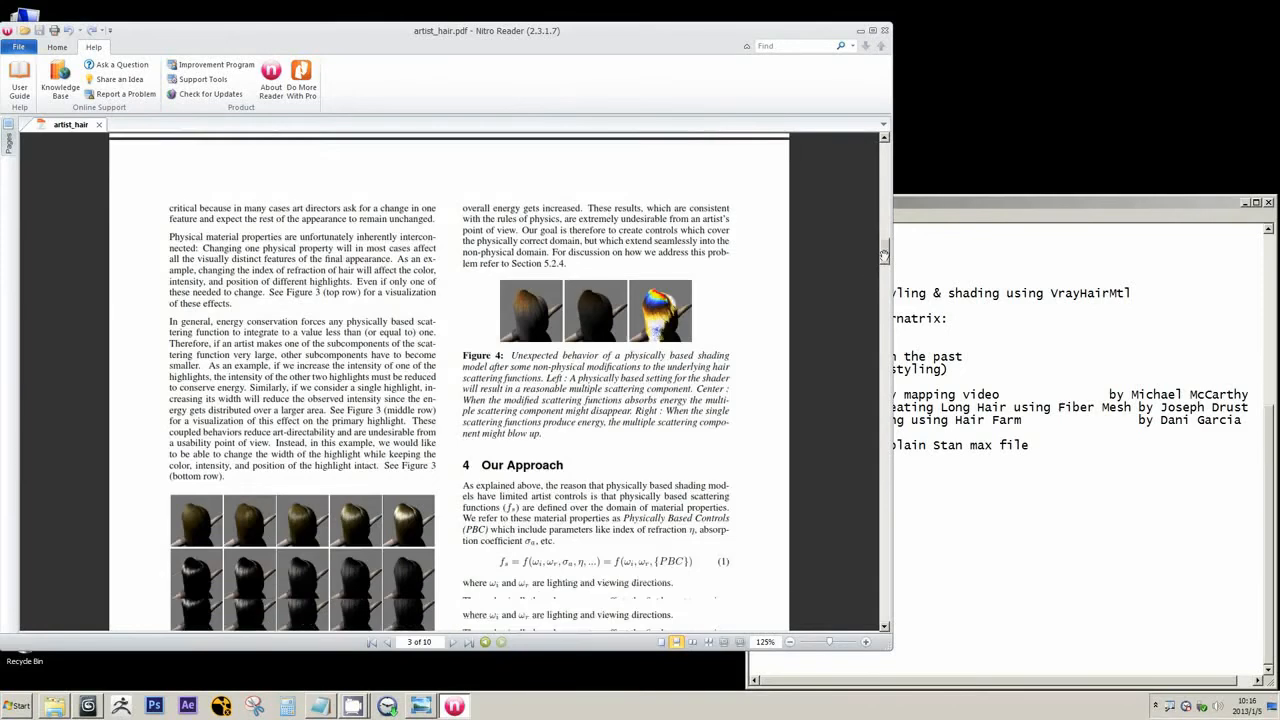
Look through the paper's remaining pages and enlarge Figure 15's hair reference photographs on page 9 to 200%
drag(885, 247, 898, 493)
drag(899, 507, 901, 245)
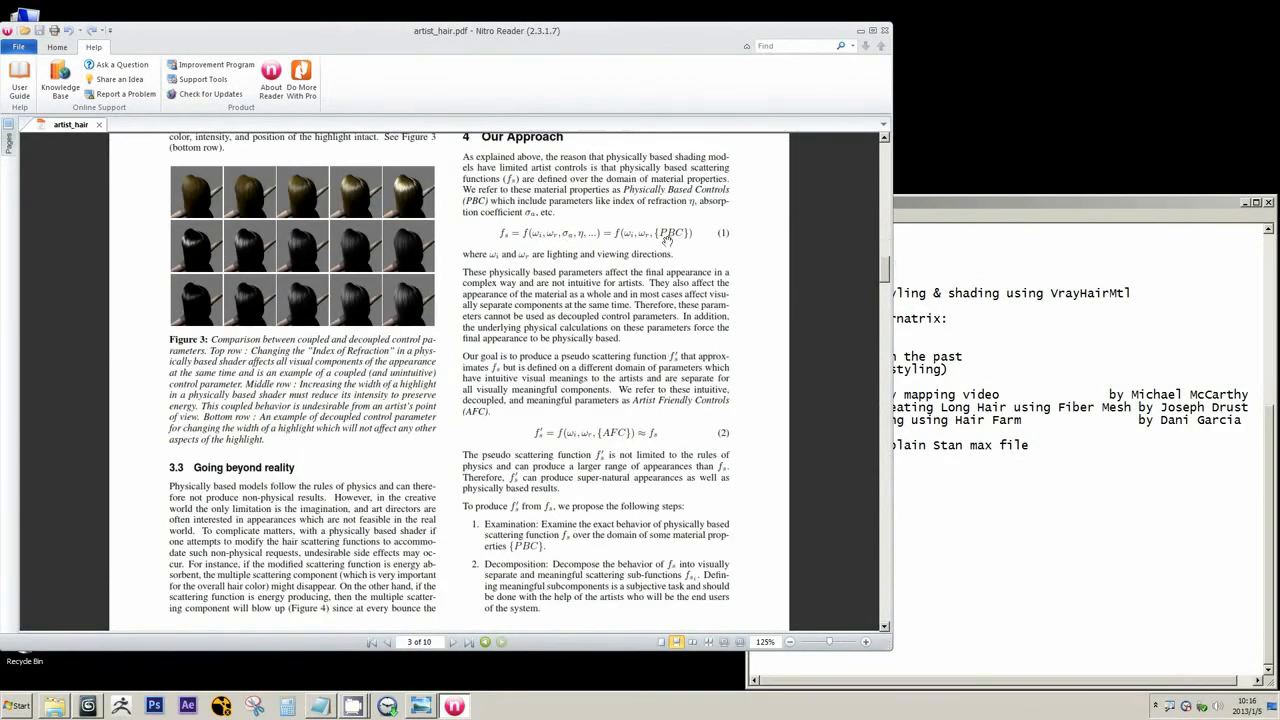
scroll(884, 273, down, 3)
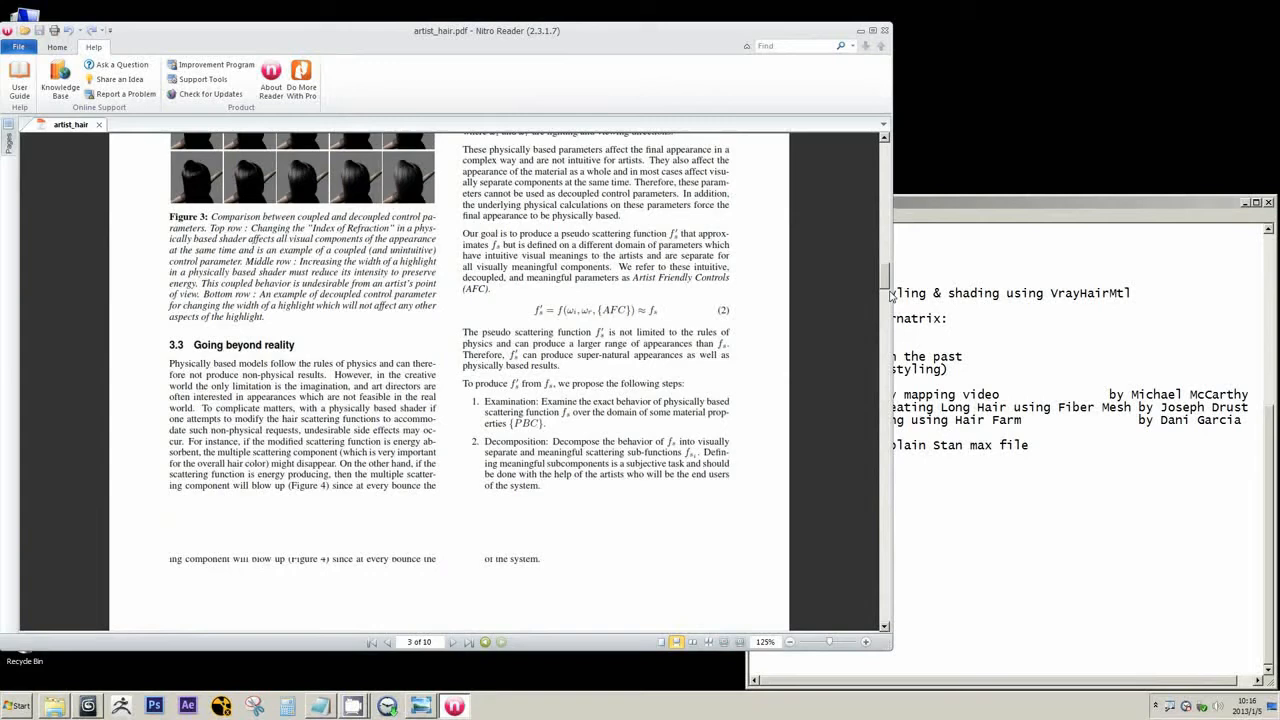
click(886, 481)
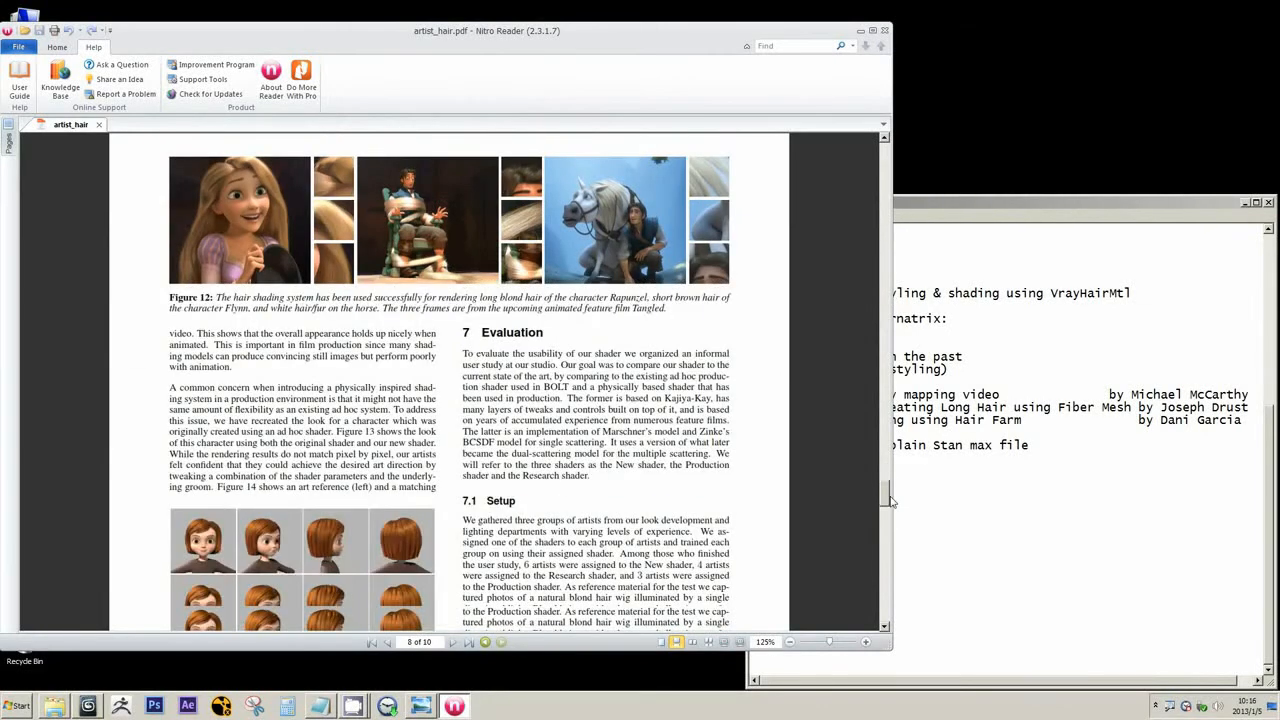
drag(891, 500, 894, 545)
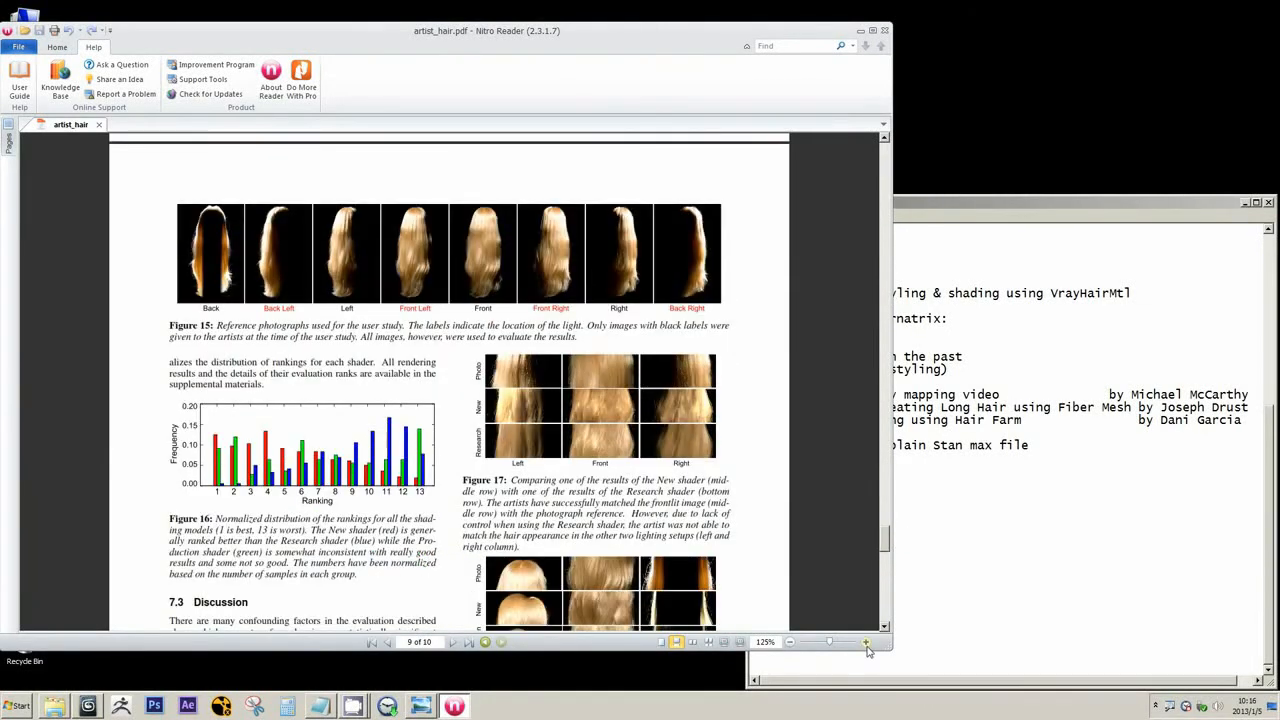
click(866, 642)
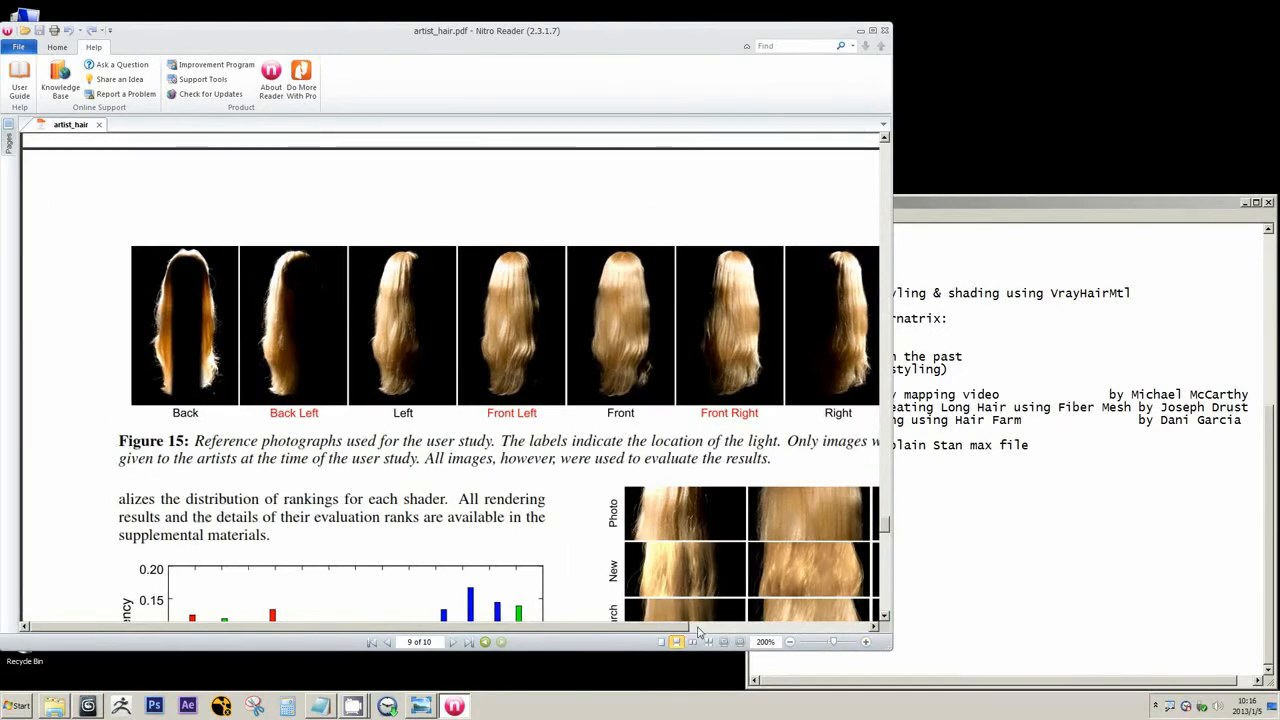
Underline "Reference photographs" in Figure 15's caption while reading it, and clear the temporary marking
drag(684, 628, 722, 630)
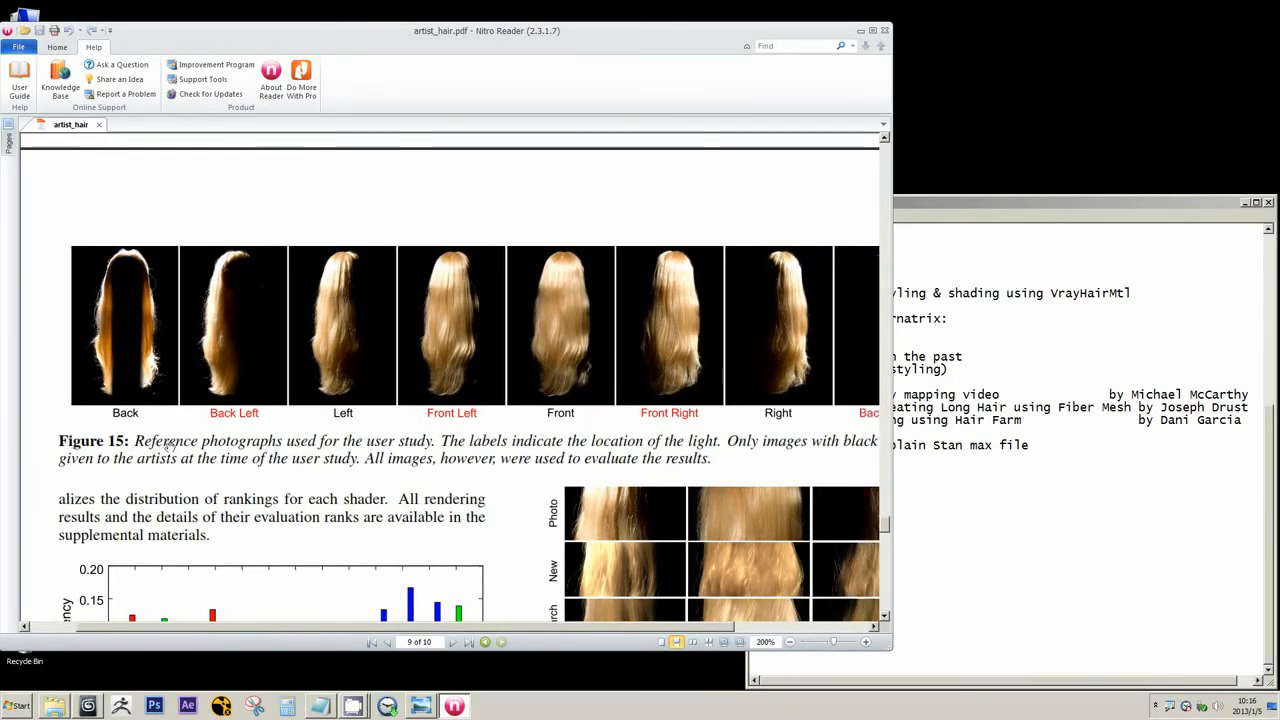
drag(135, 446, 283, 444)
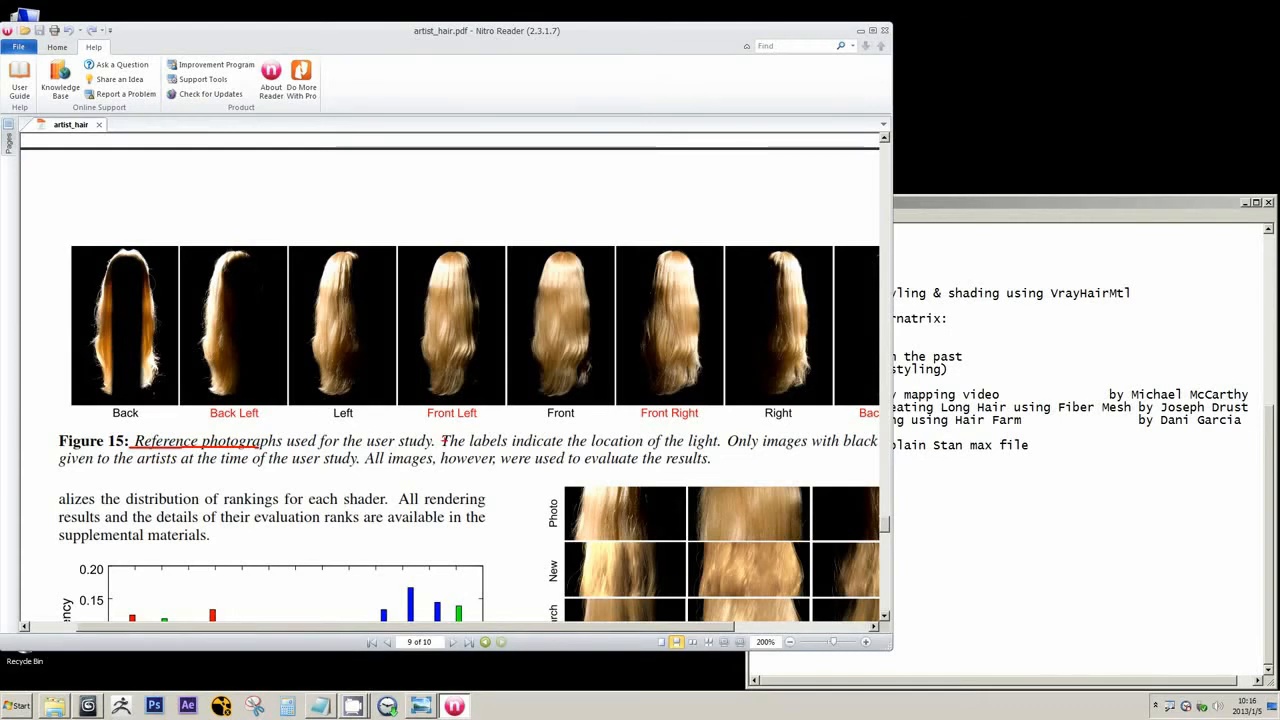
key(Escape)
Inspect Figure 15's Back reference photograph at 800%, and return the page to 200%
click(866, 642)
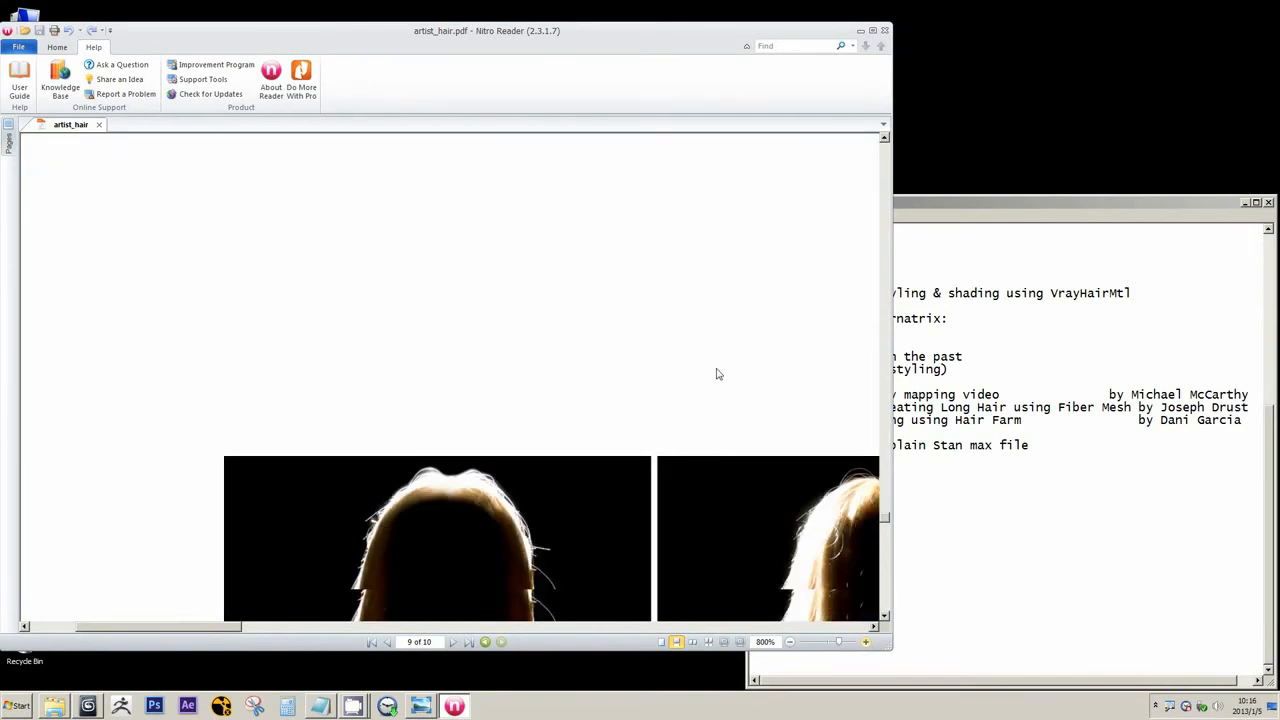
click(884, 618)
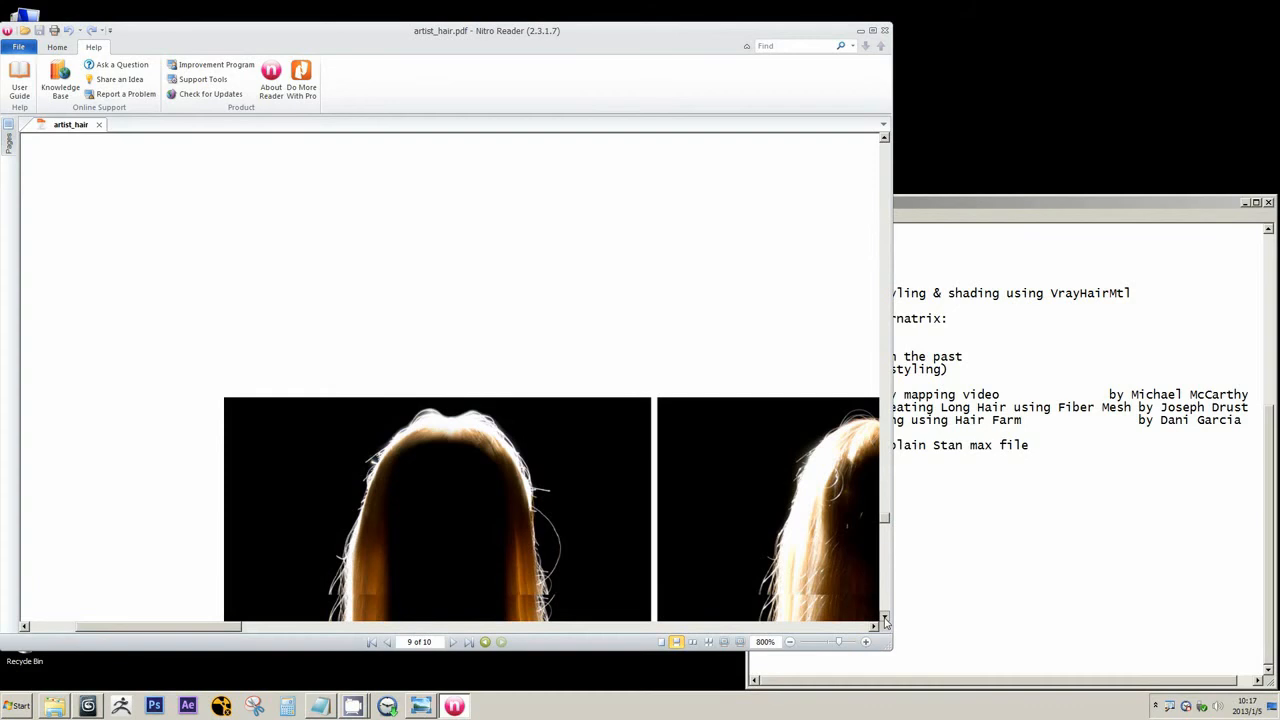
click(884, 620)
click(884, 620)
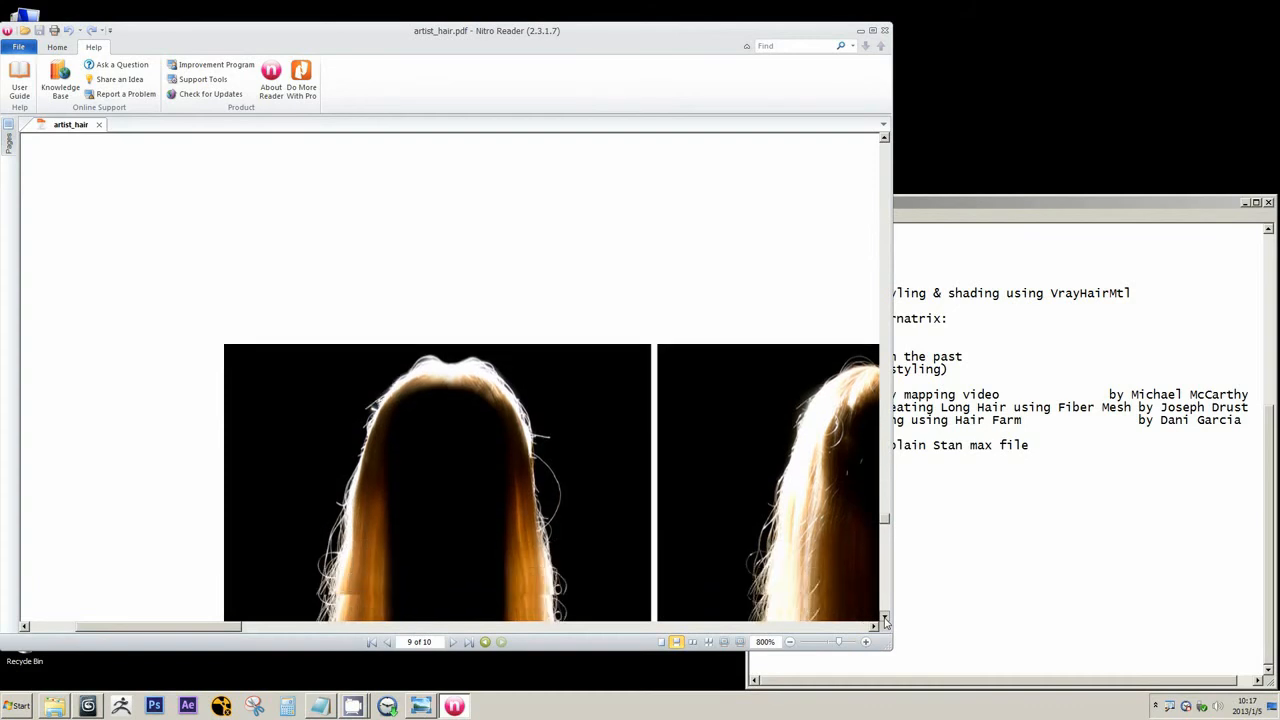
click(789, 642)
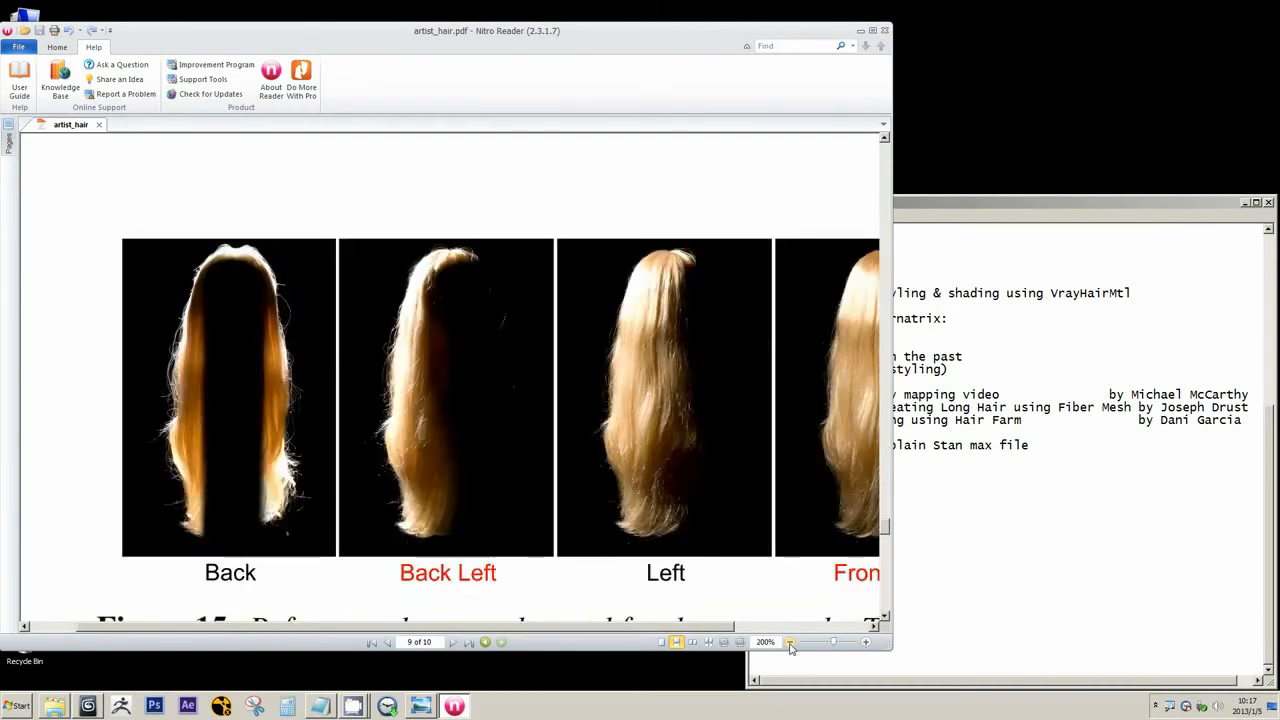
click(789, 642)
click(789, 642)
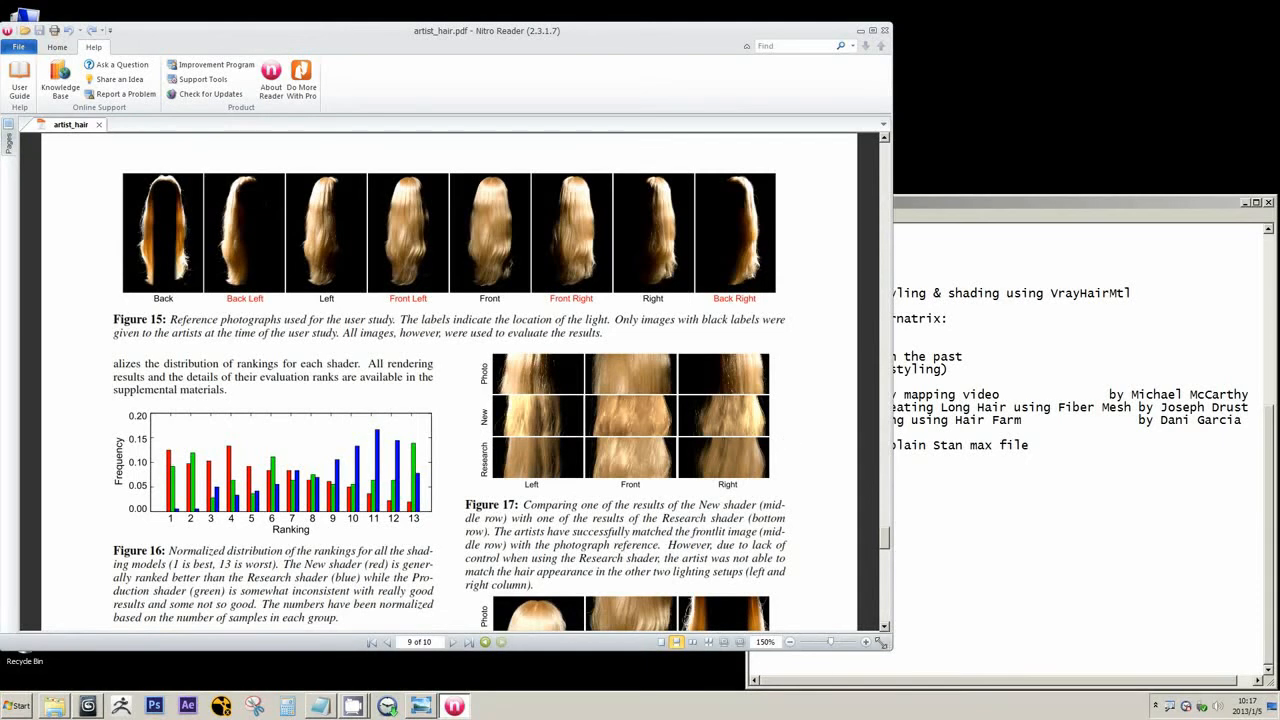
click(866, 642)
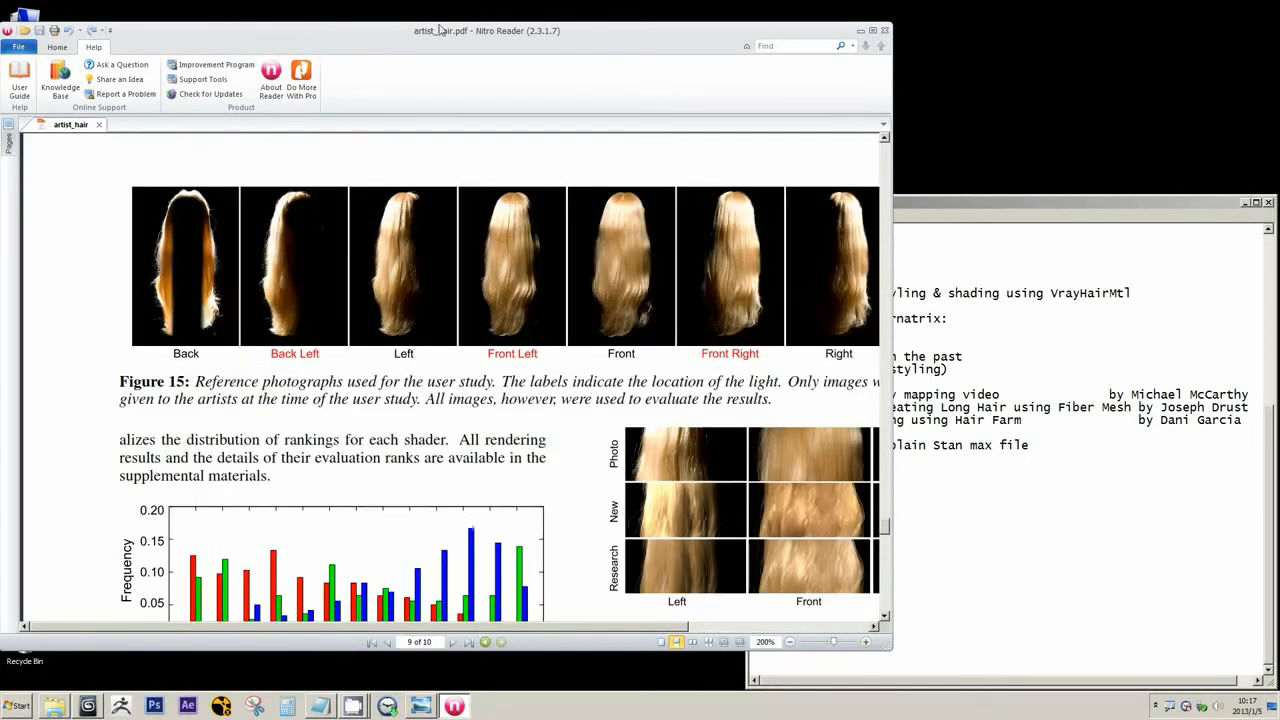
Move the Nitro Reader window clear of the desktop shortcuts and open the LIGHTING folder
drag(443, 34, 578, 324)
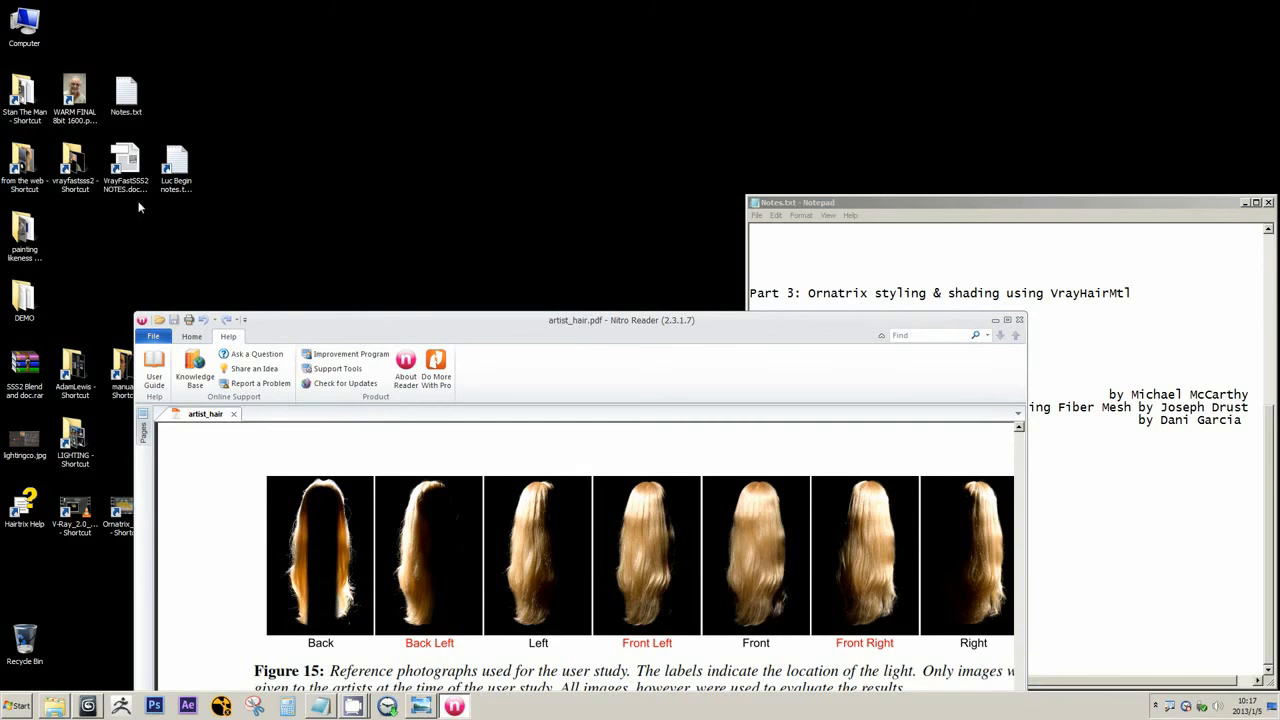
drag(262, 328, 403, 324)
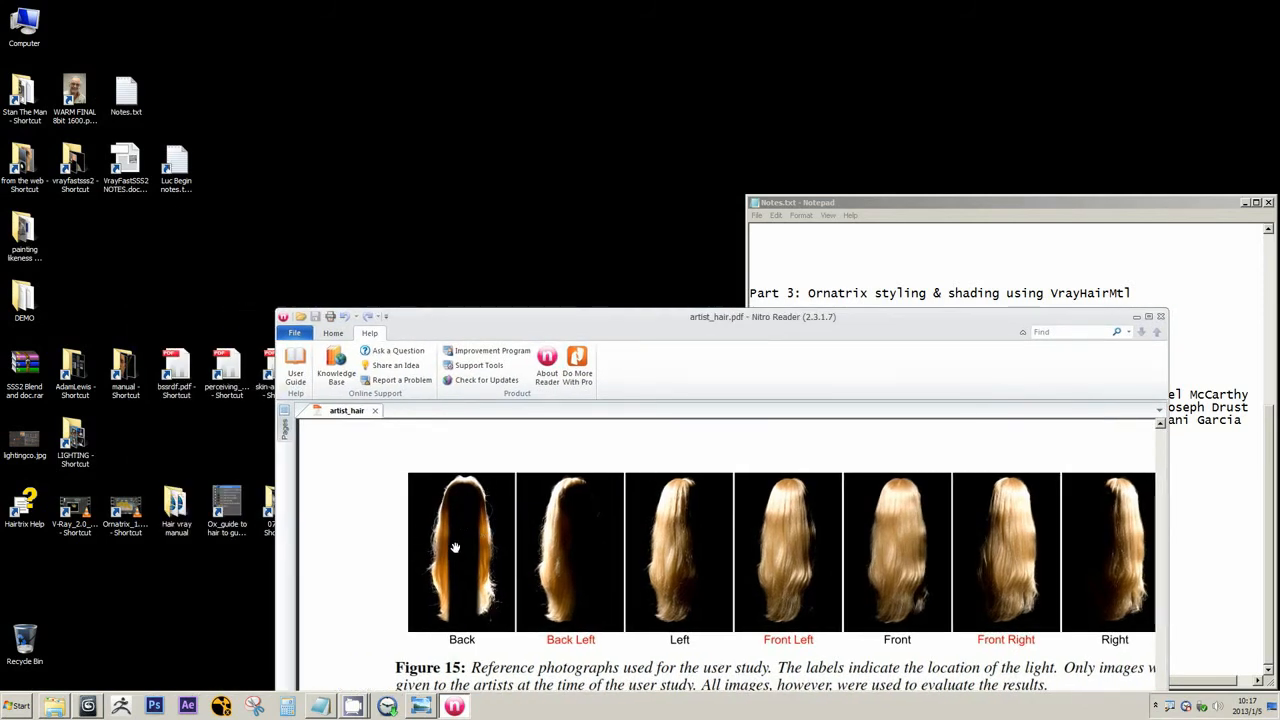
drag(428, 318, 615, 426)
double_click(70, 444)
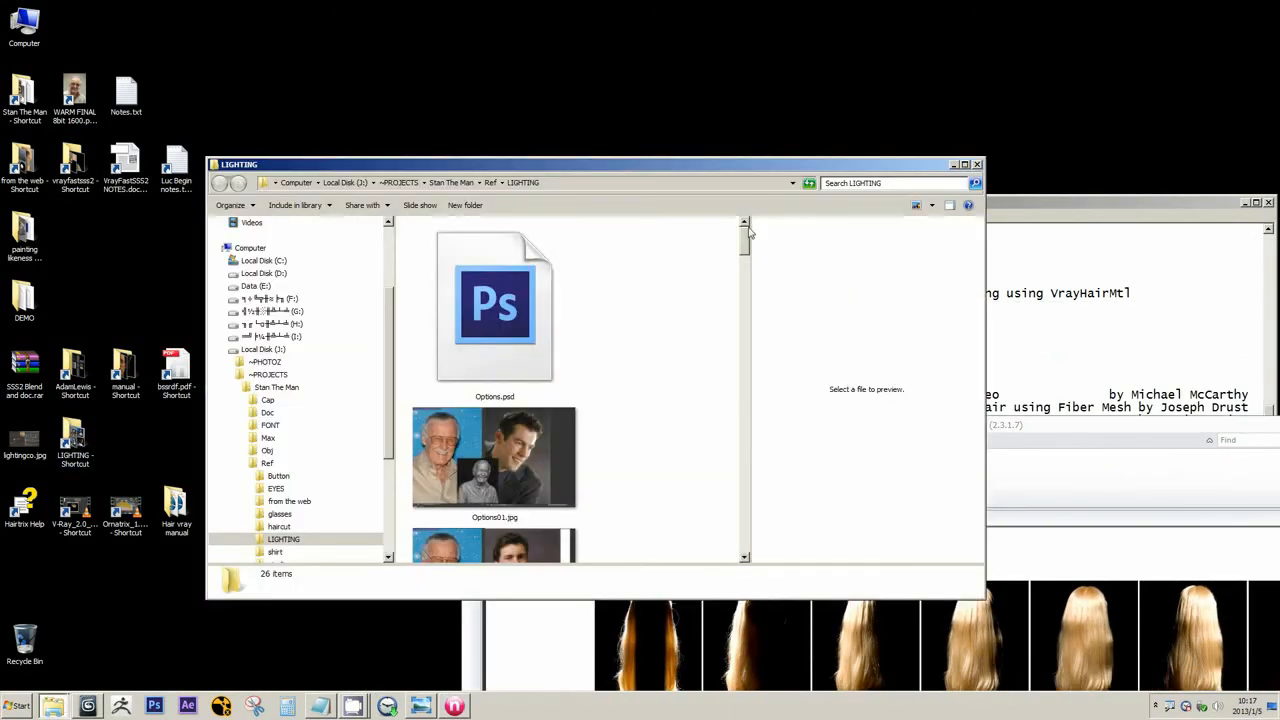
Hide the folder's preview pane and open Options04.jpg in a photo viewer window moved clear of the notes
click(949, 205)
click(698, 438)
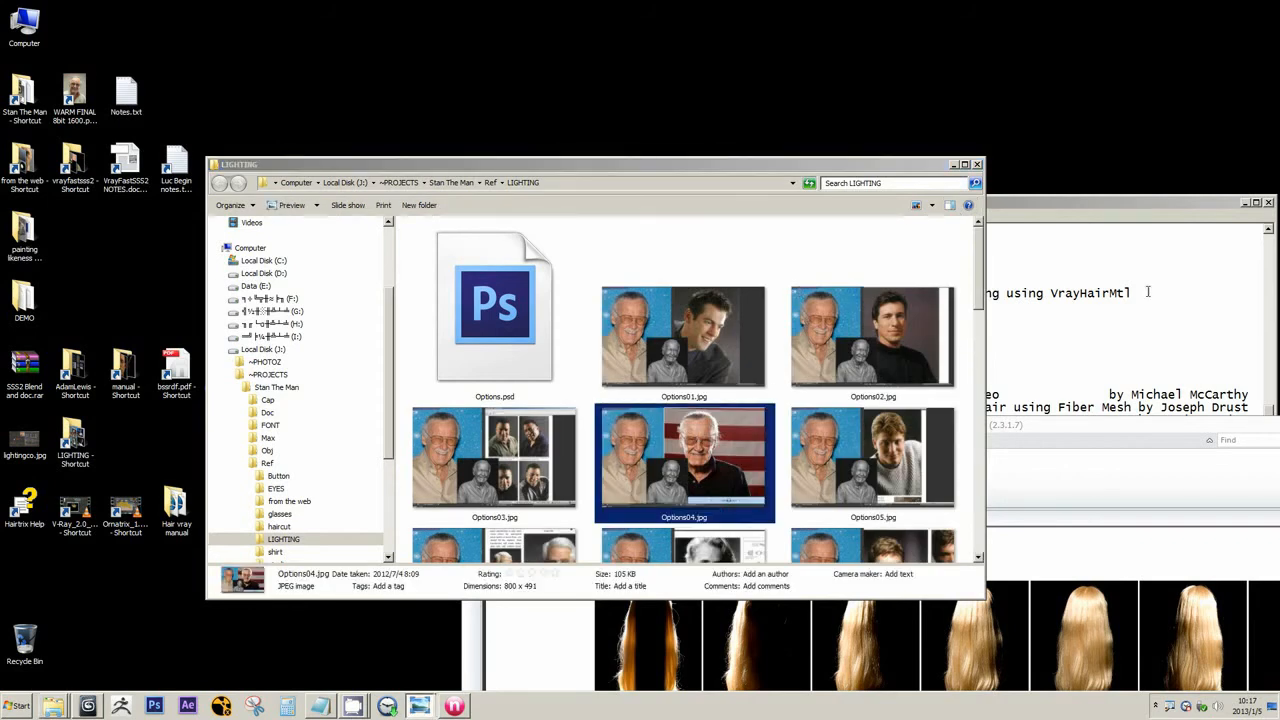
drag(898, 39, 270, 93)
drag(505, 96, 450, 95)
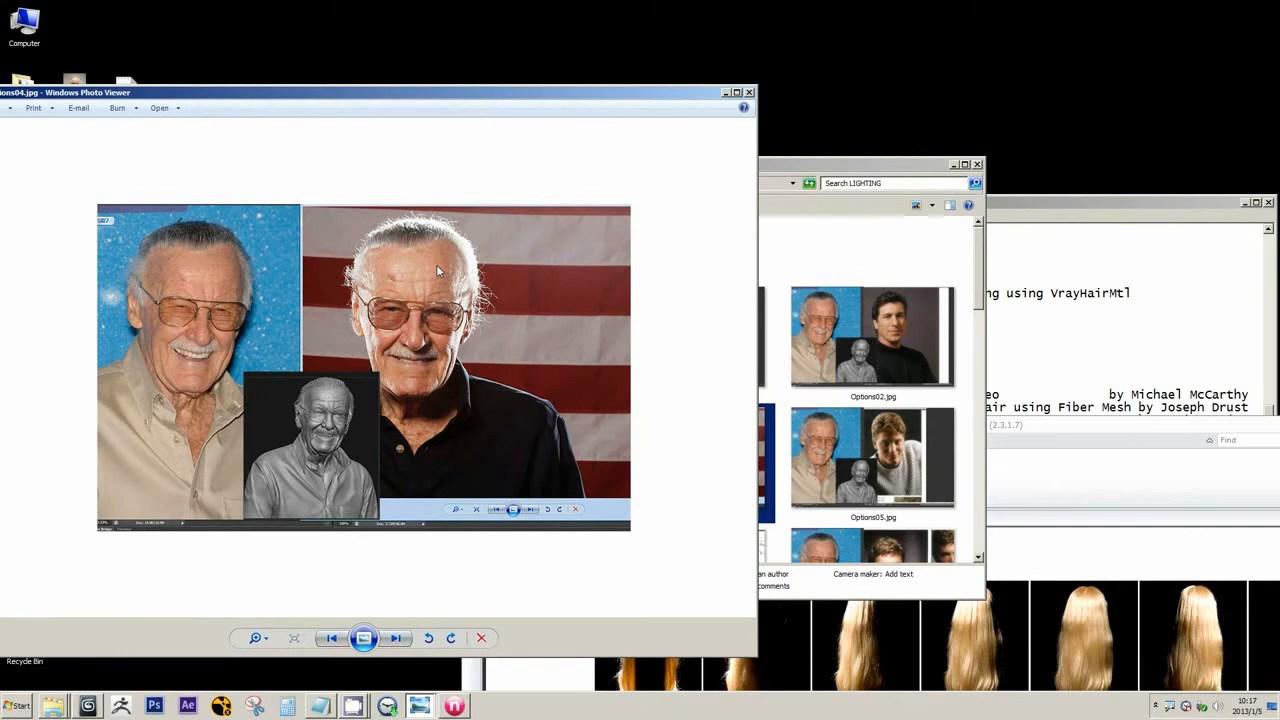
Examine the backlit hair edges and flyaway strands on the portrait against the striped flag in Options04.jpg
scroll(436, 264, up, 2)
scroll(436, 264, up, 2)
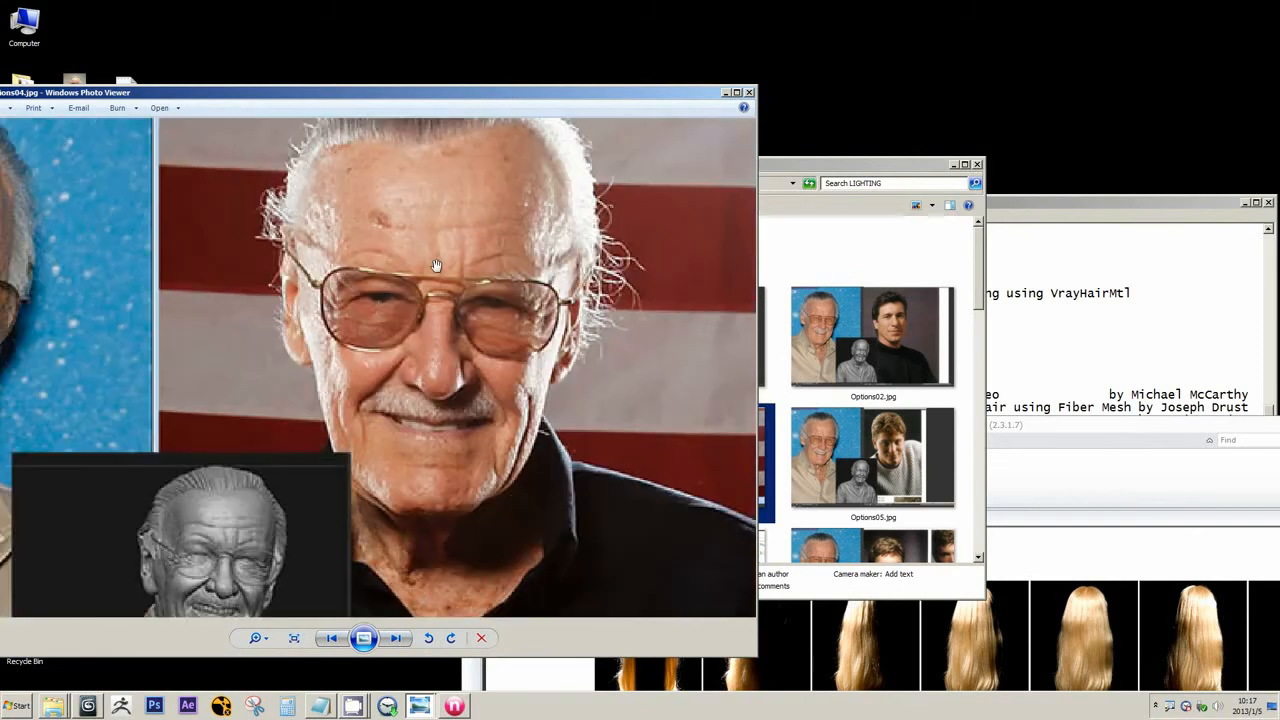
scroll(465, 206, up, 1)
scroll(497, 214, down, 1)
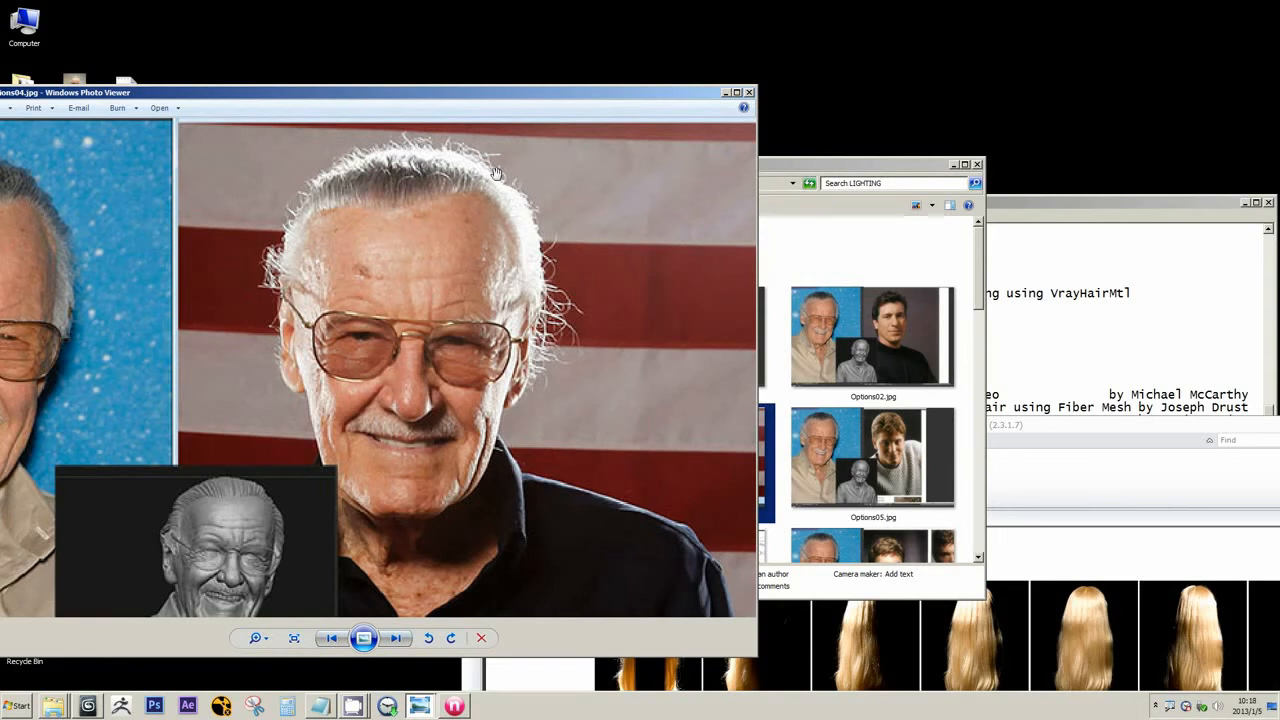
scroll(437, 150, up, 1)
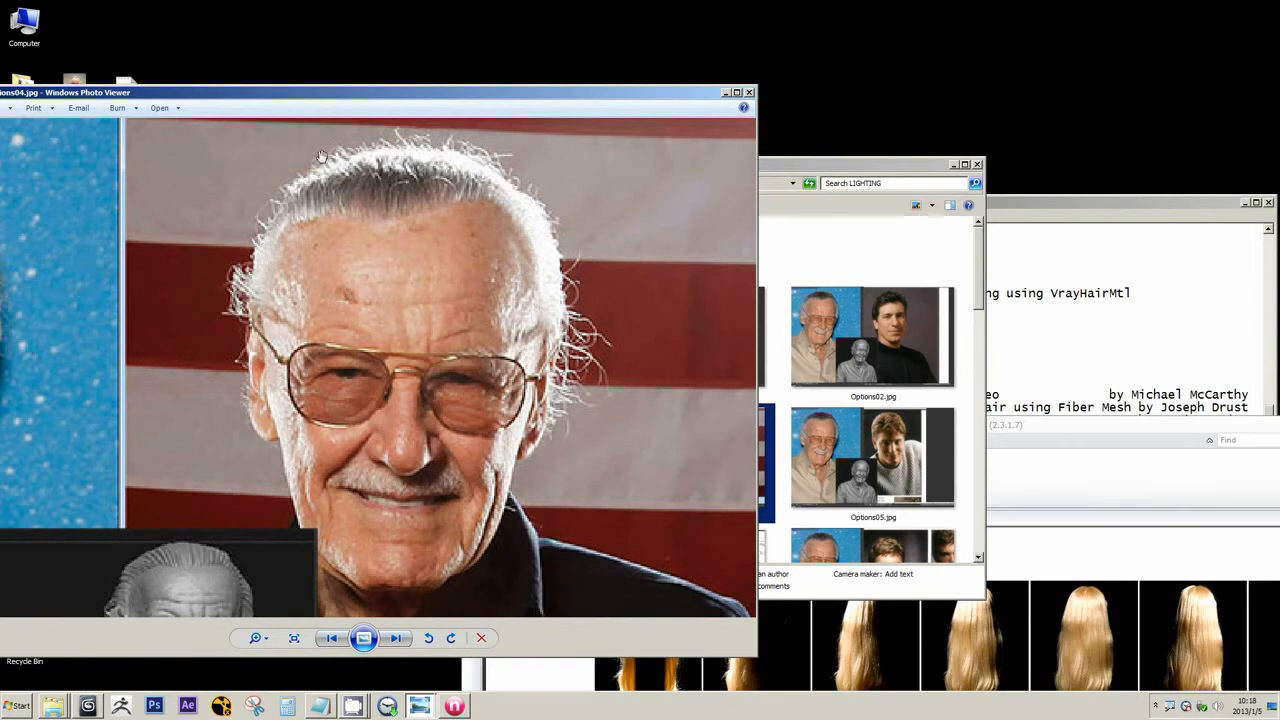
drag(528, 198, 558, 204)
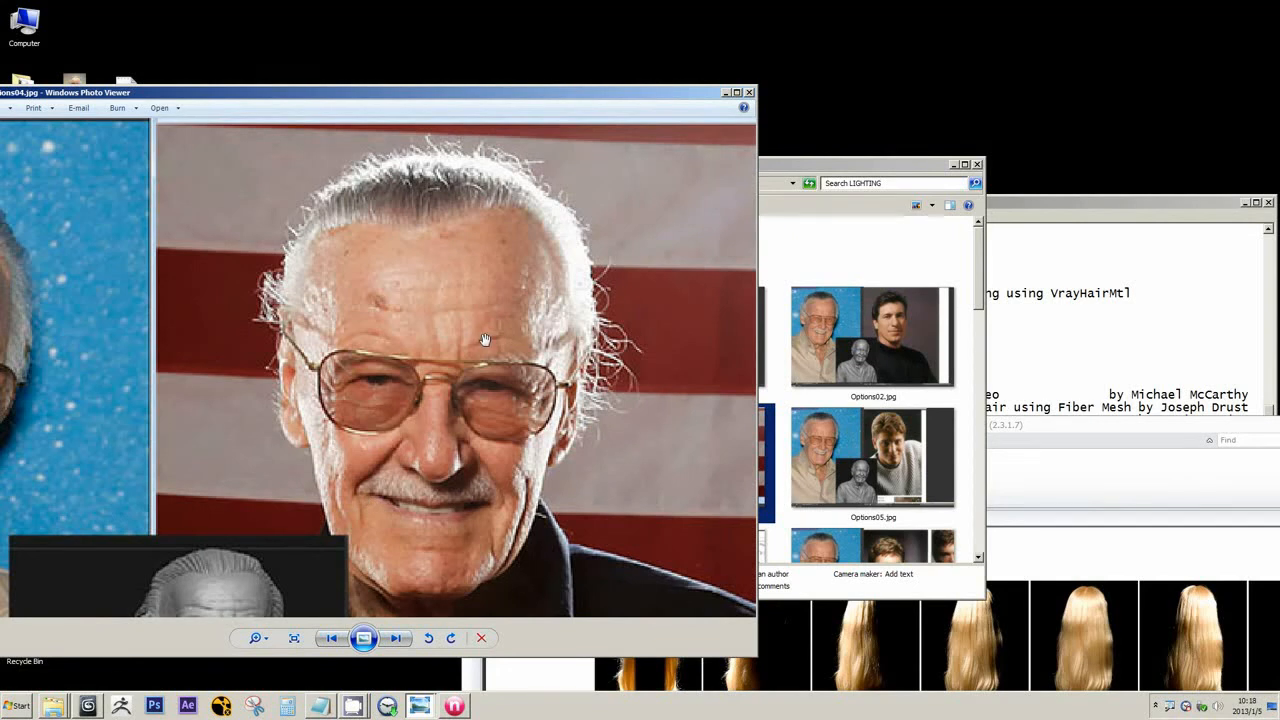
scroll(484, 340, down, 3)
scroll(489, 340, up, 1)
scroll(443, 237, up, 1)
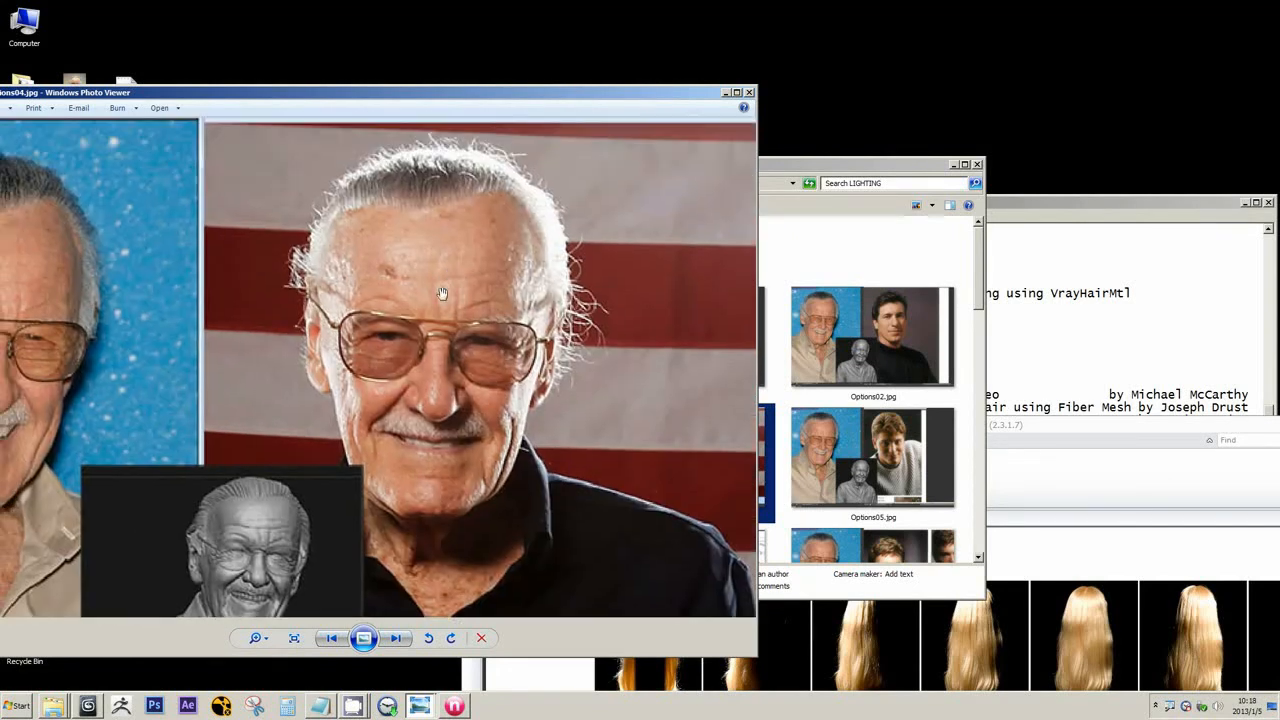
scroll(476, 252, down, 1)
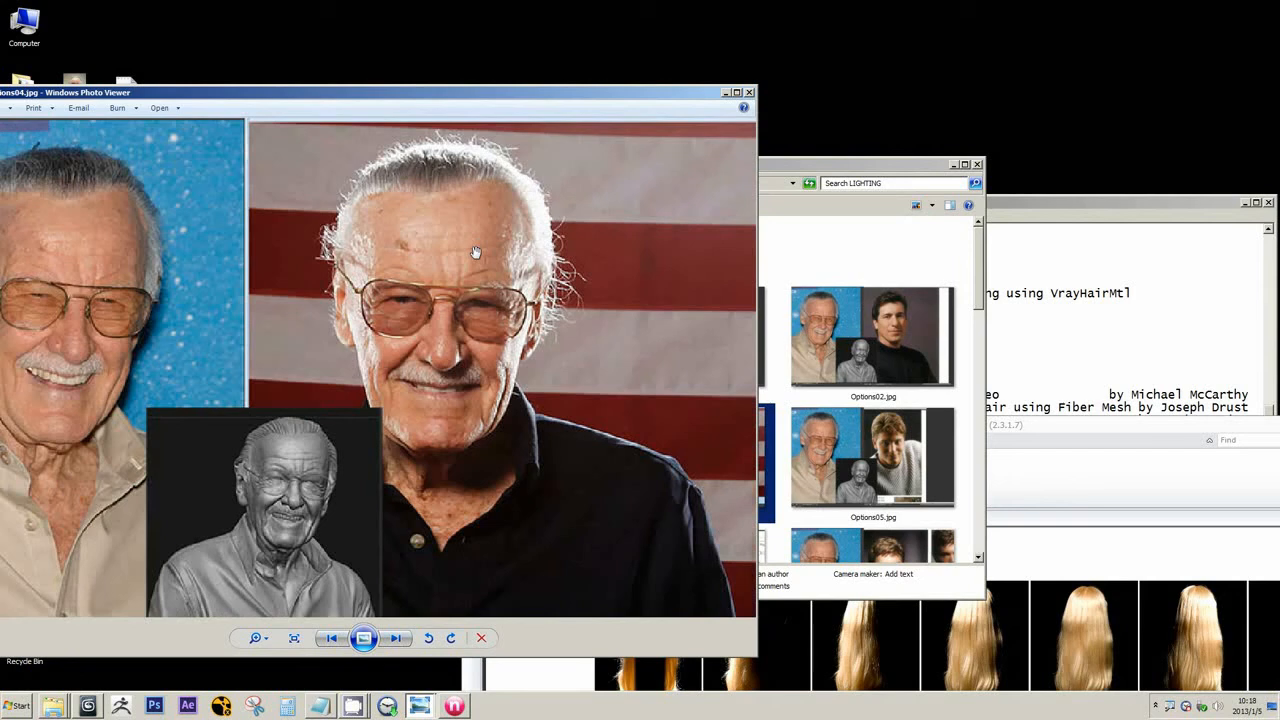
right_click(545, 248)
click(638, 93)
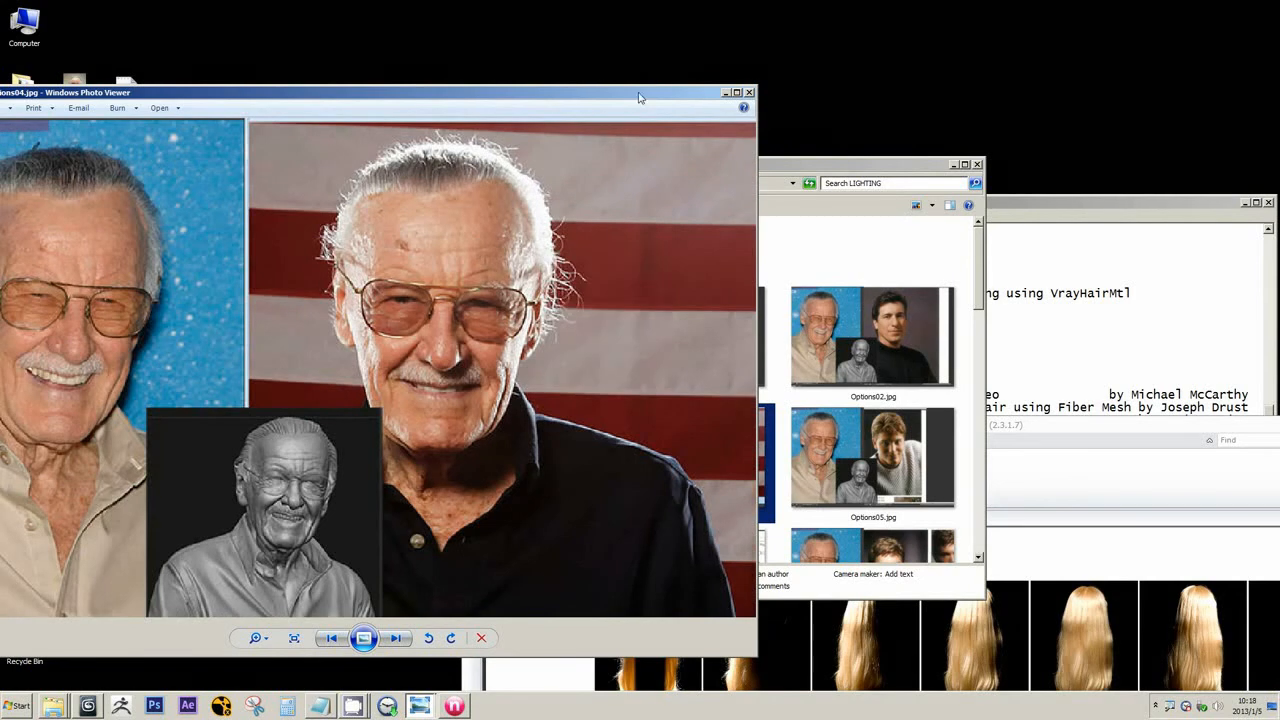
Minimize the photo viewer and the LIGHTING folder, and move the artist_hair.pdf window back into full view
click(726, 93)
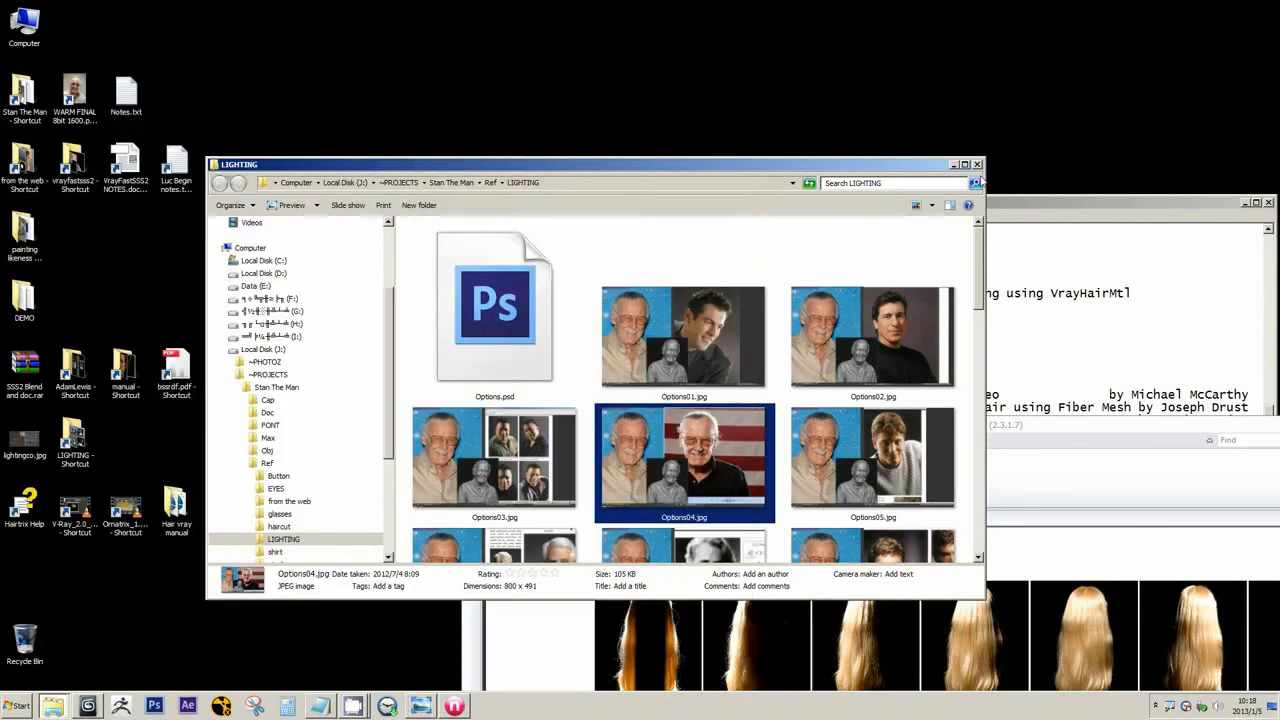
drag(957, 165, 773, 100)
click(771, 99)
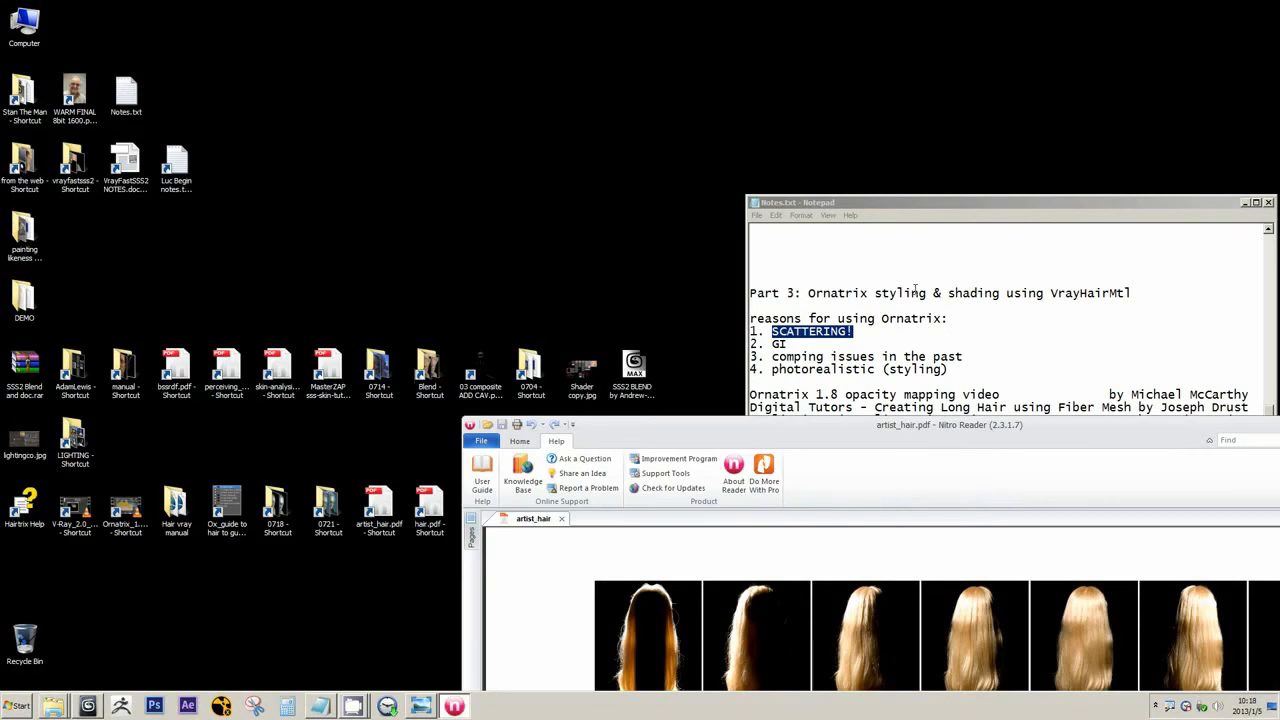
drag(946, 432, 627, 57)
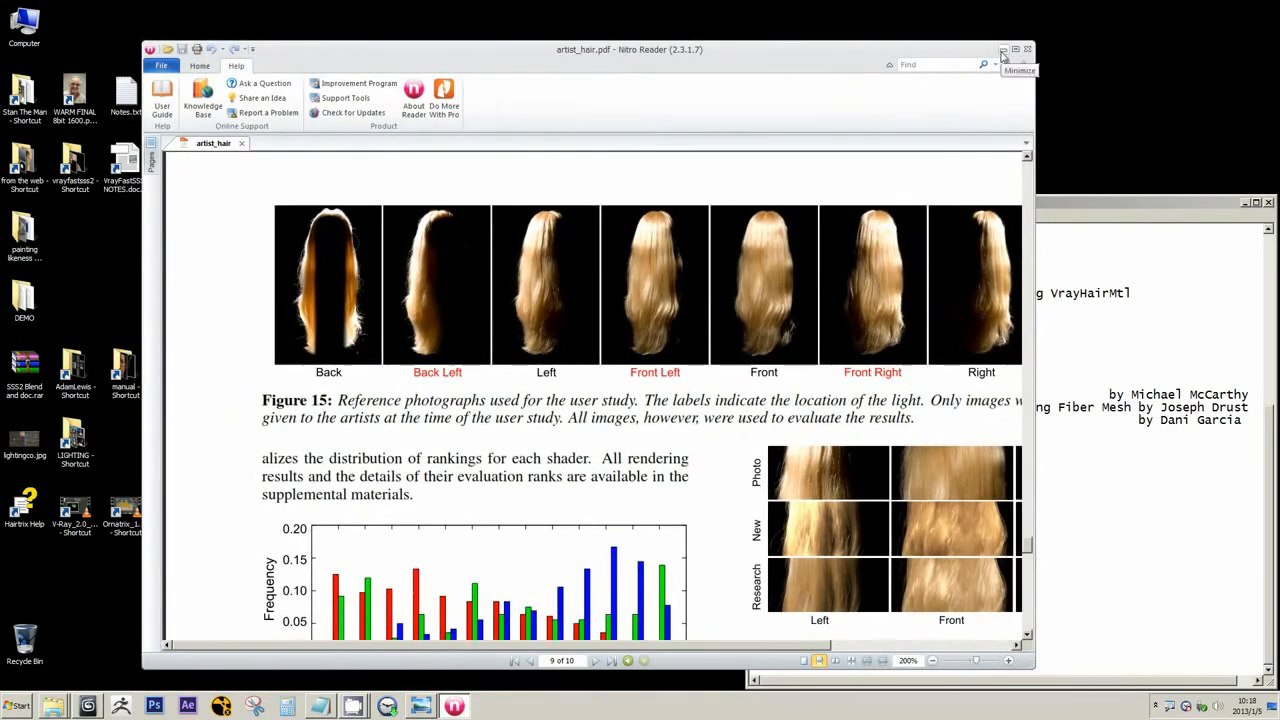
Highlight "Ornatrix" in the notes' Part 3 heading, and shift the paper's window while keeping the notes in front
click(1165, 211)
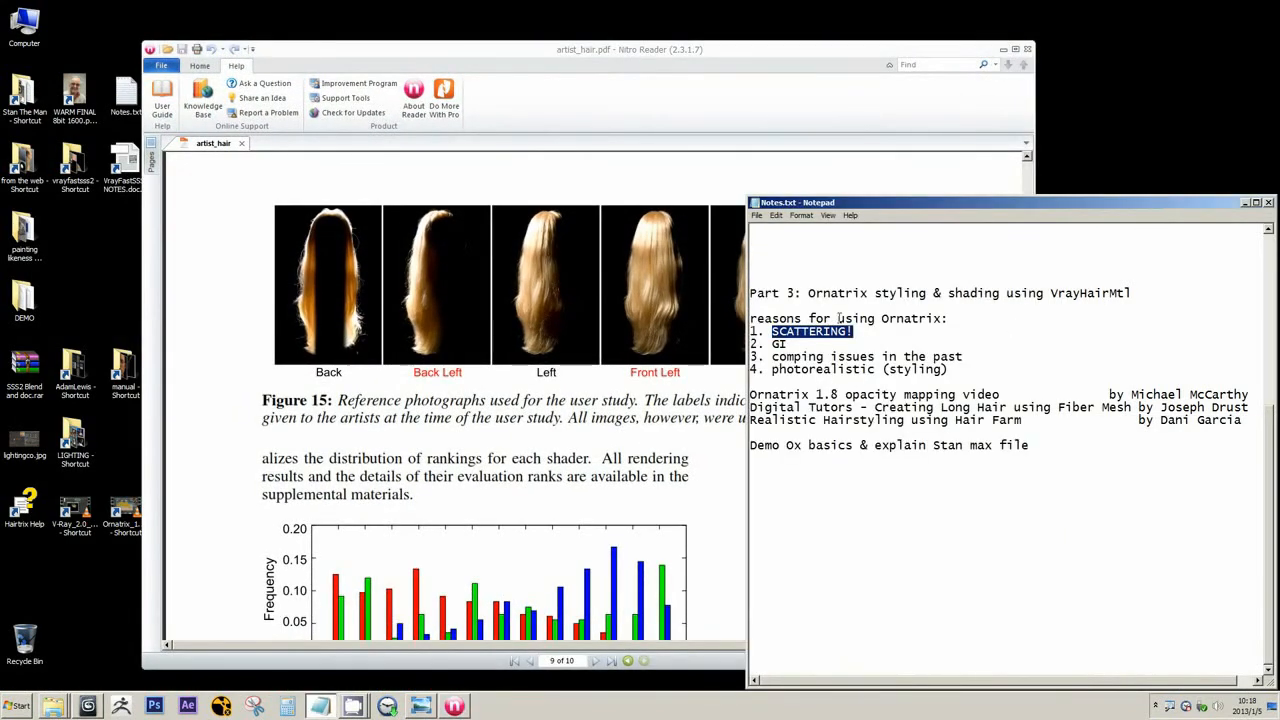
drag(808, 293, 870, 293)
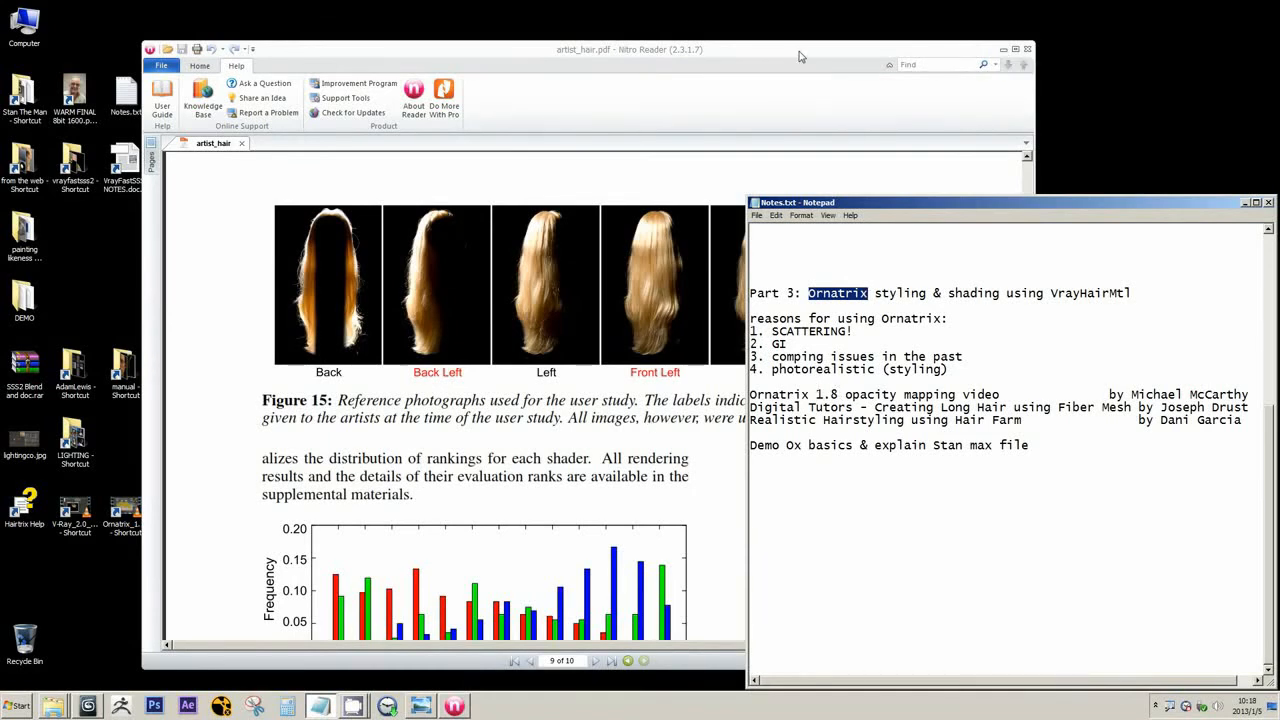
drag(800, 56, 752, 66)
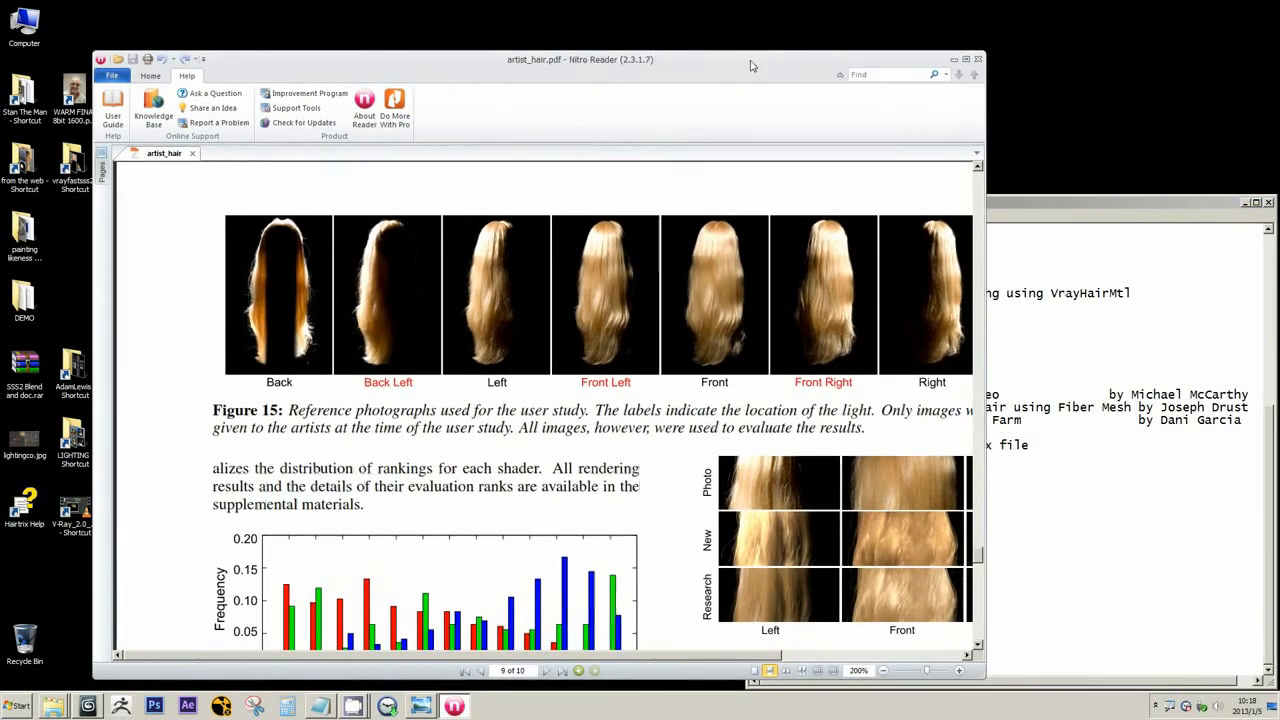
click(1020, 207)
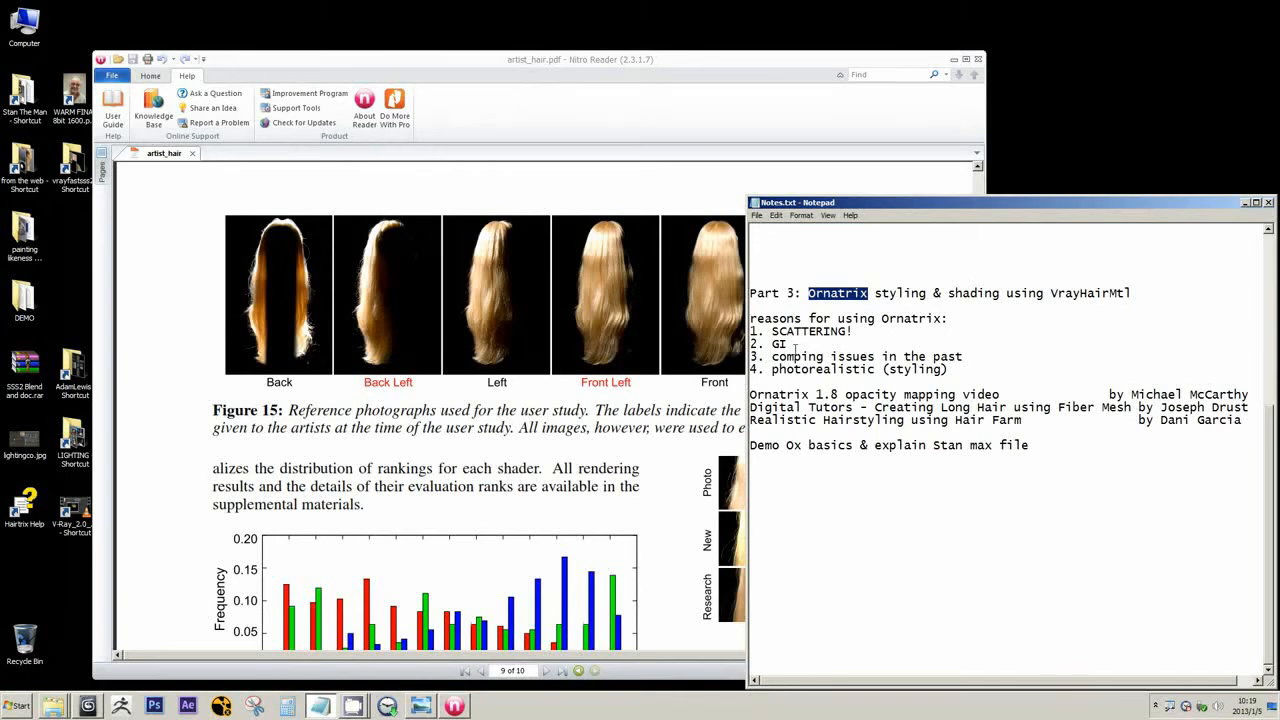
Highlight "comping issues in the past" in the notes and minimize the paper to reveal the desktop
drag(773, 358, 965, 358)
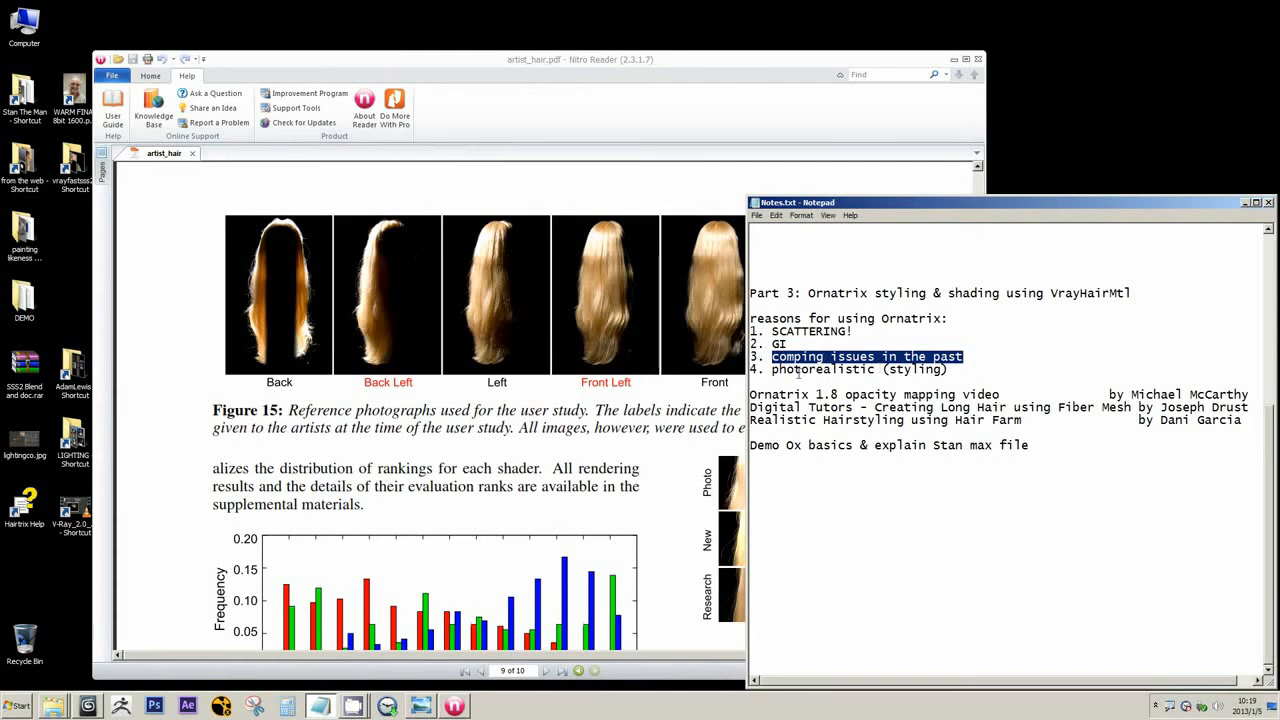
click(955, 60)
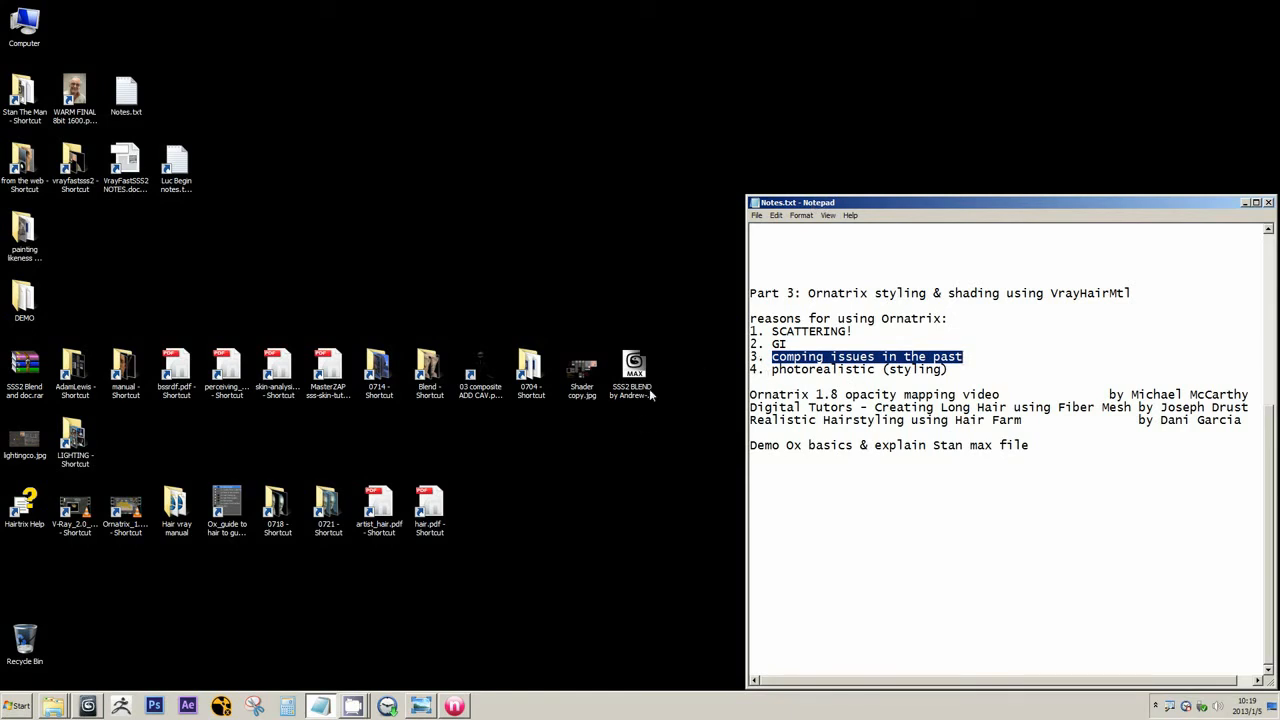
click(689, 397)
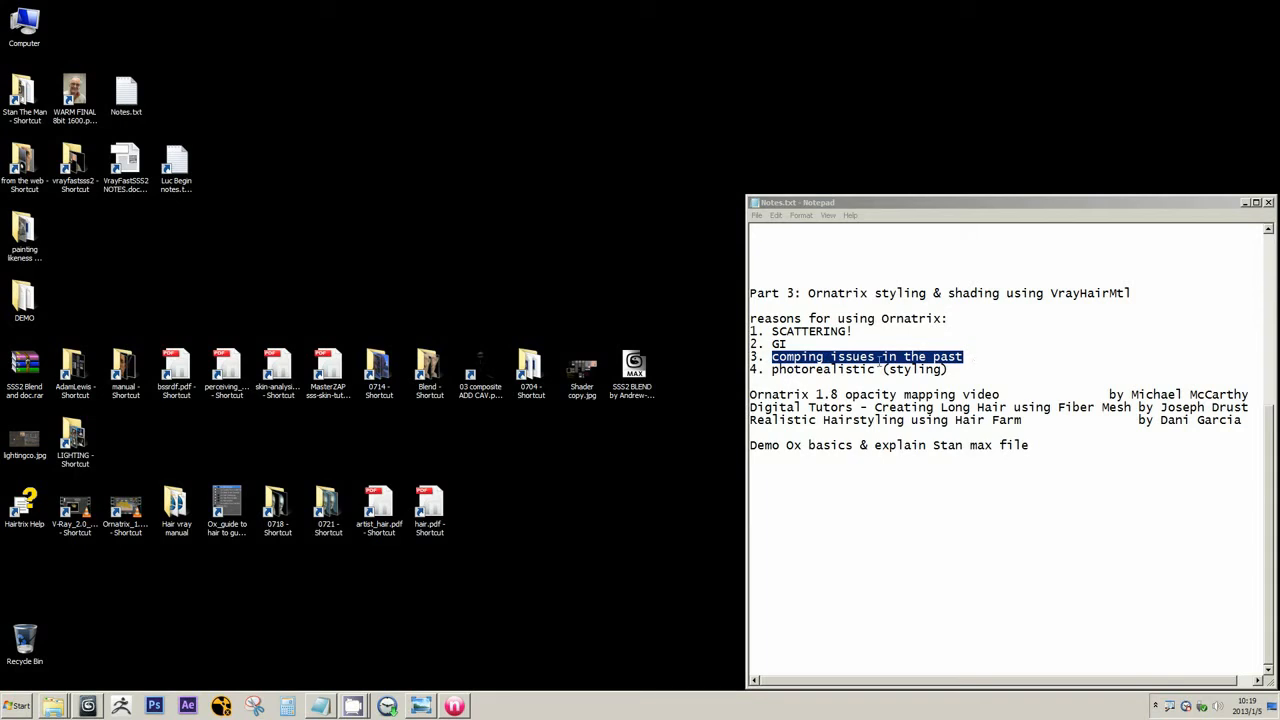
Highlight "comping issues" and "in the past" in reason 3 in turn, and "Ornatrix" in the Part 3 heading
drag(877, 360, 772, 358)
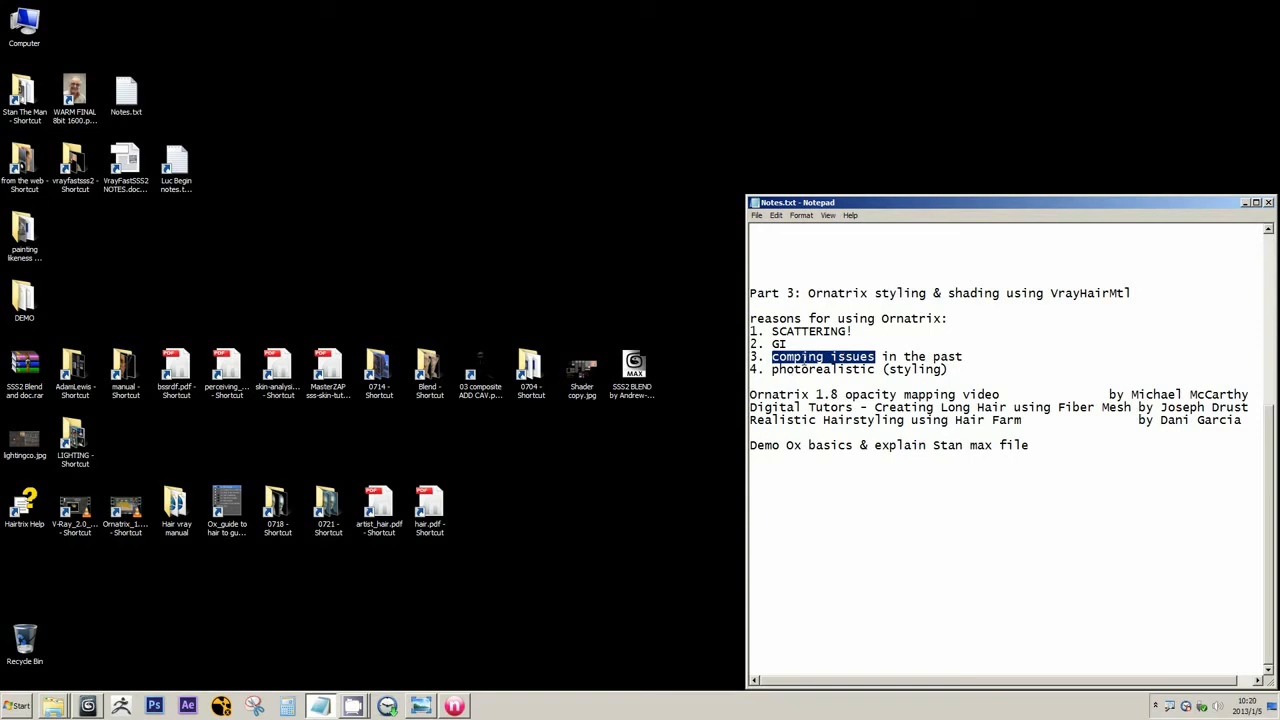
drag(826, 356, 772, 356)
drag(963, 356, 881, 360)
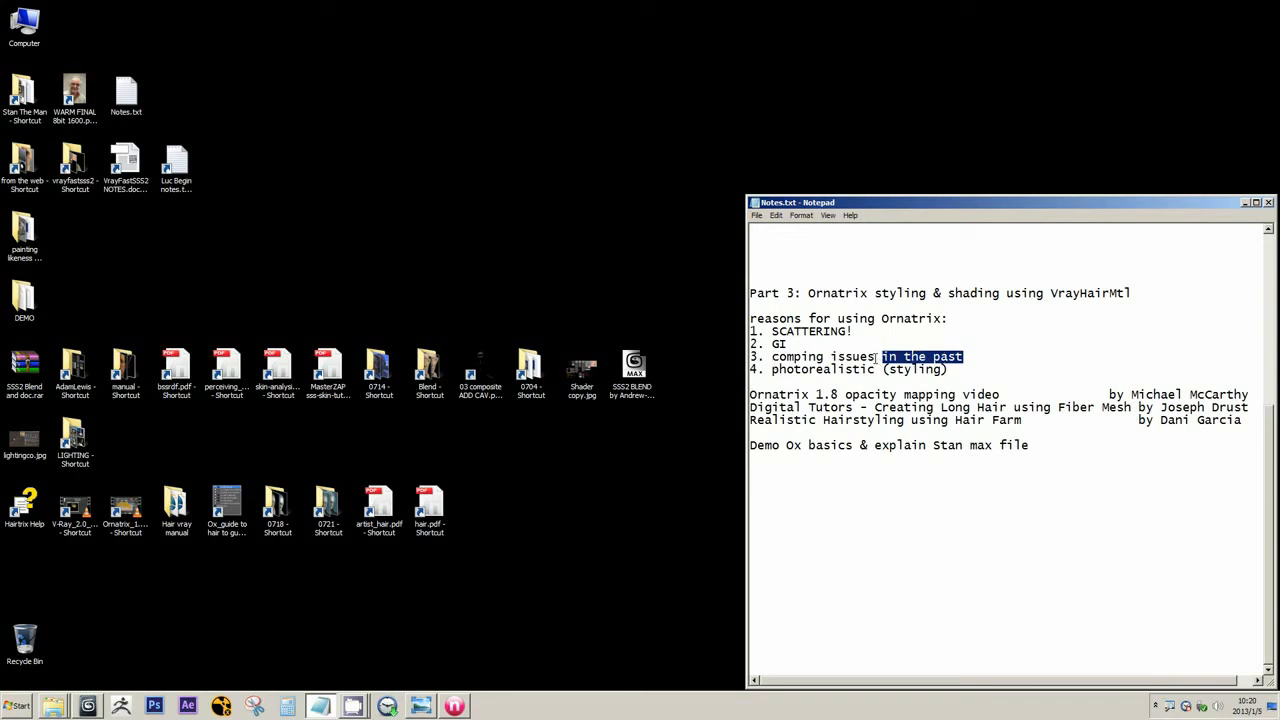
drag(877, 360, 772, 358)
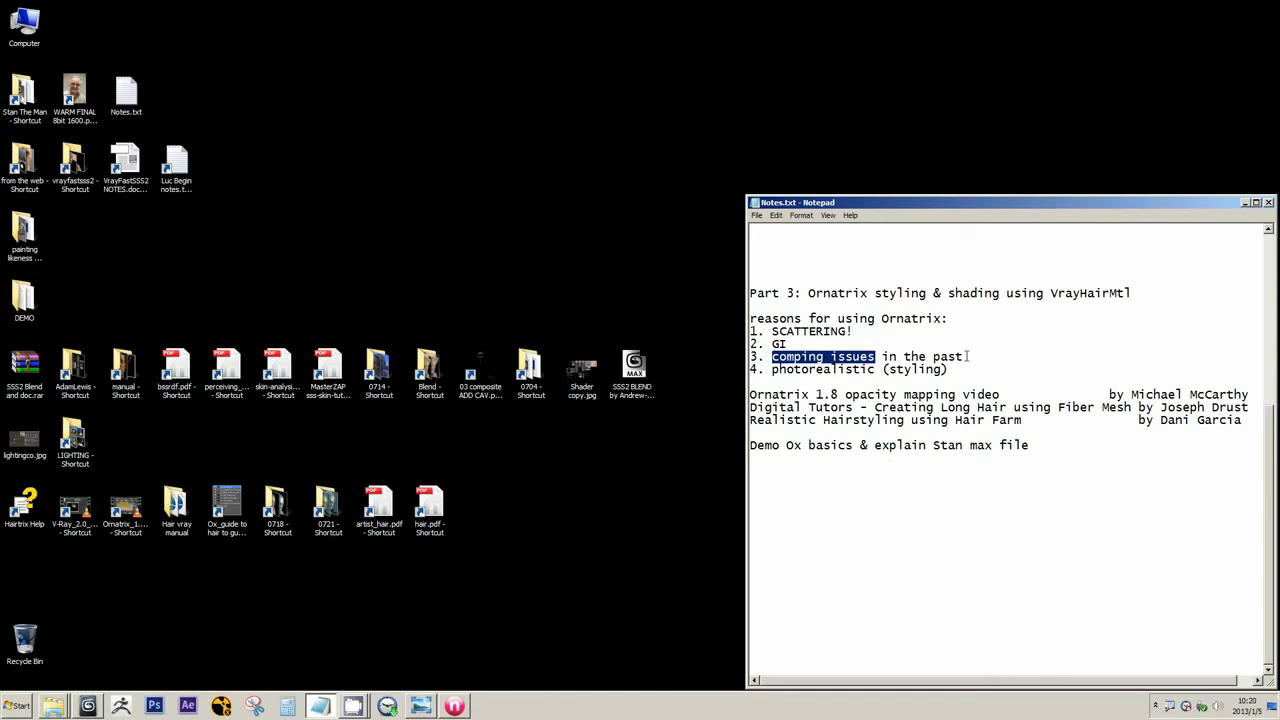
drag(966, 356, 881, 357)
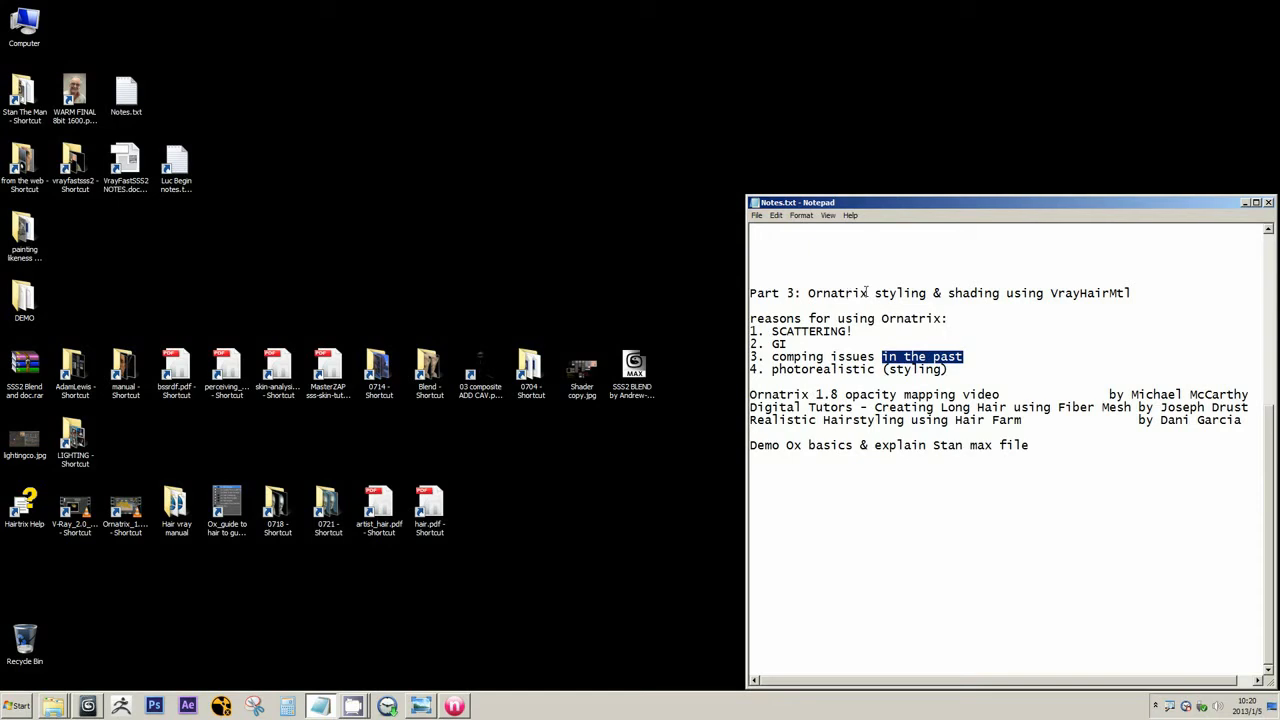
drag(868, 293, 808, 293)
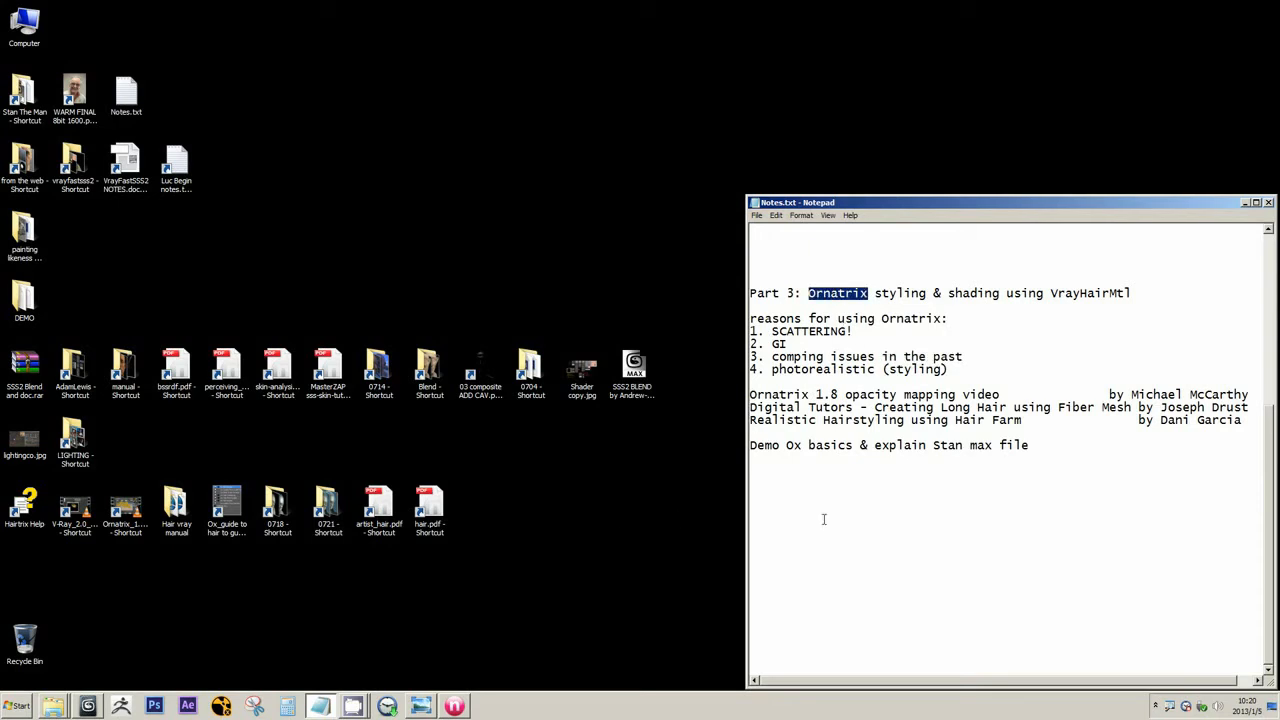
Highlight "comping issues in the past" in the notes, and move the GI reason to a line below it
drag(963, 358, 772, 358)
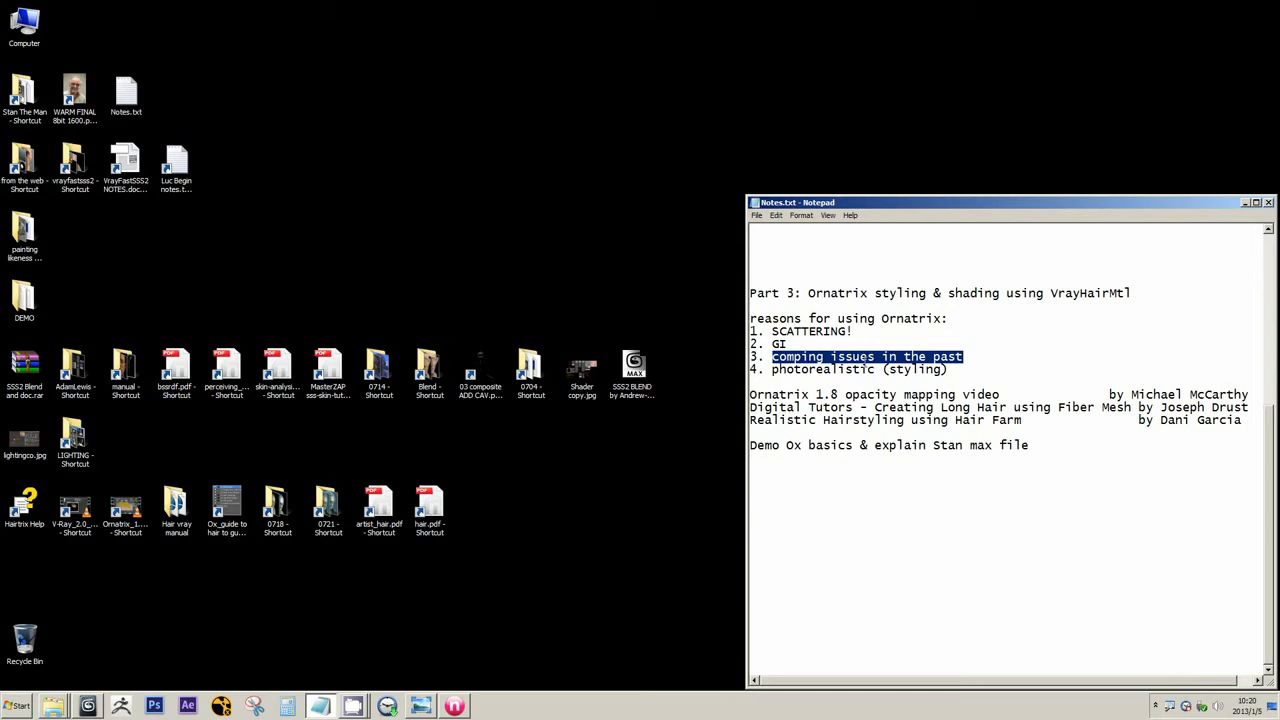
drag(966, 357, 770, 360)
drag(787, 343, 744, 345)
key(ctrl+c)
key(Delete)
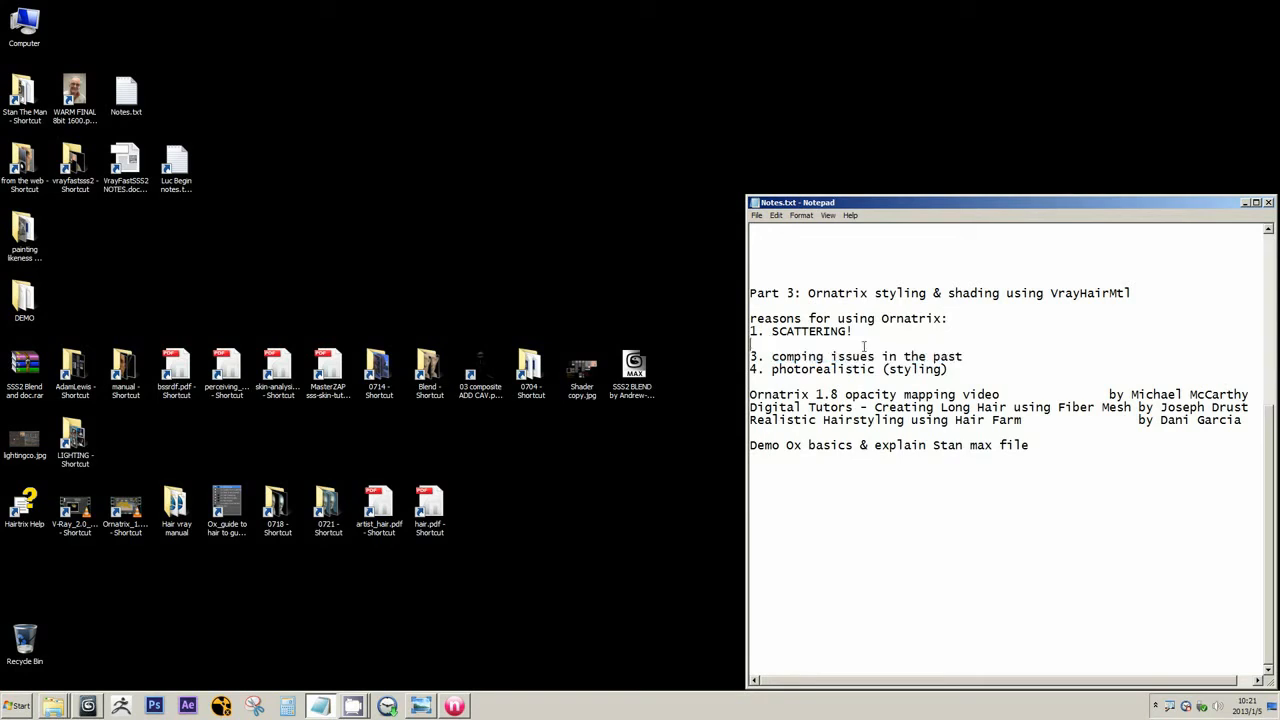
key(Return)
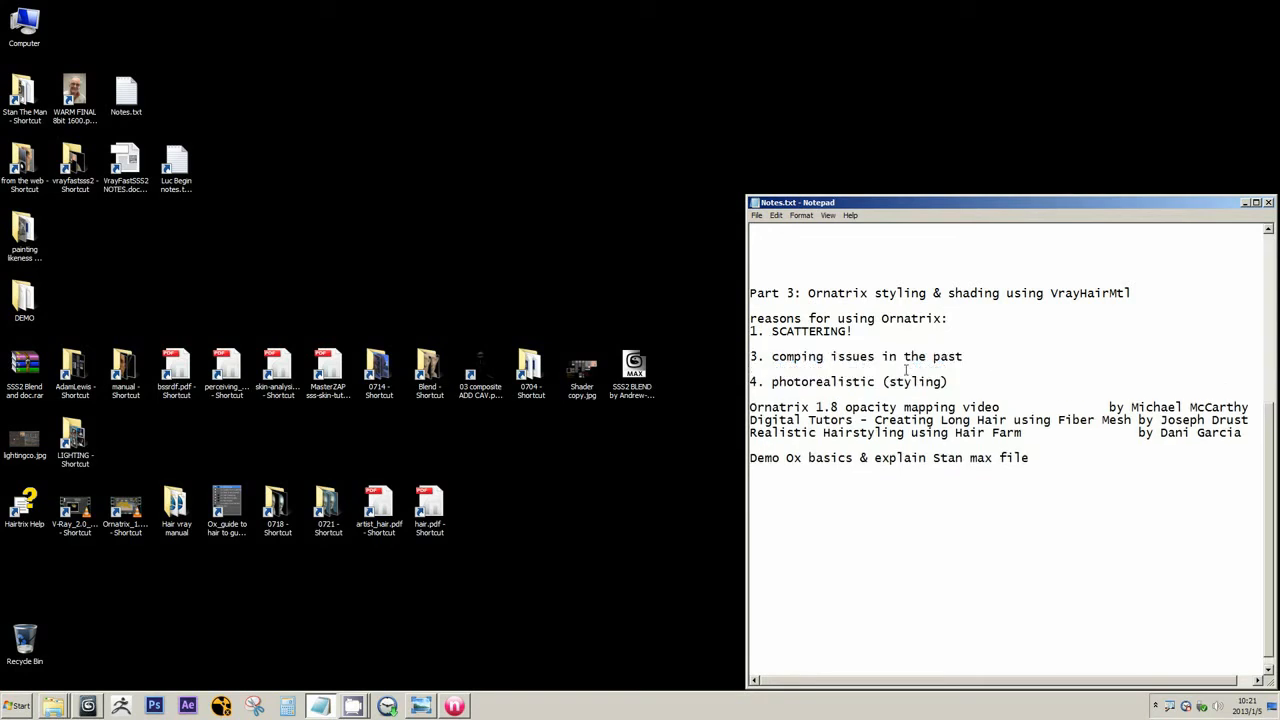
text(3)
key(ctrl+v)
Remove the leftover blank line and renumber the reasons as "2. comping issues in the past" and "3. GI"
key(Left)
key(Left)
key(Left)
key(Left)
key(BackSpace)
key(Up)
key(BackSpace)
key(BackSpace)
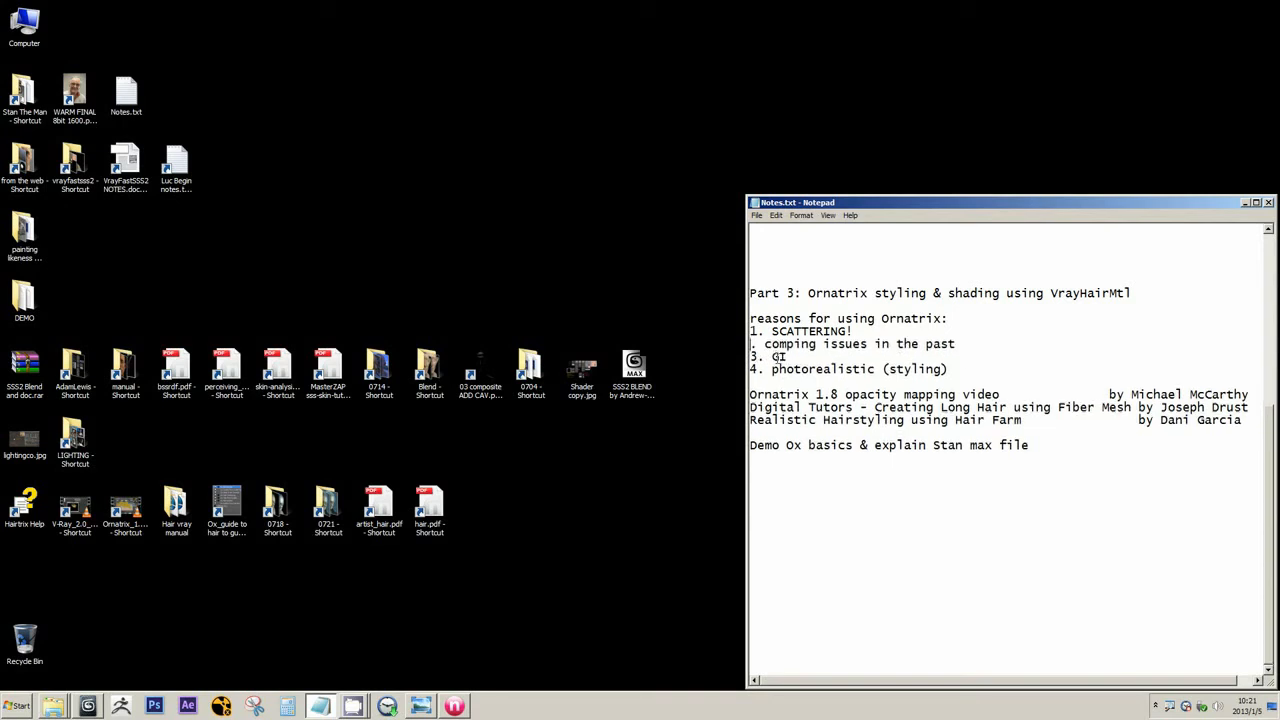
text(2)
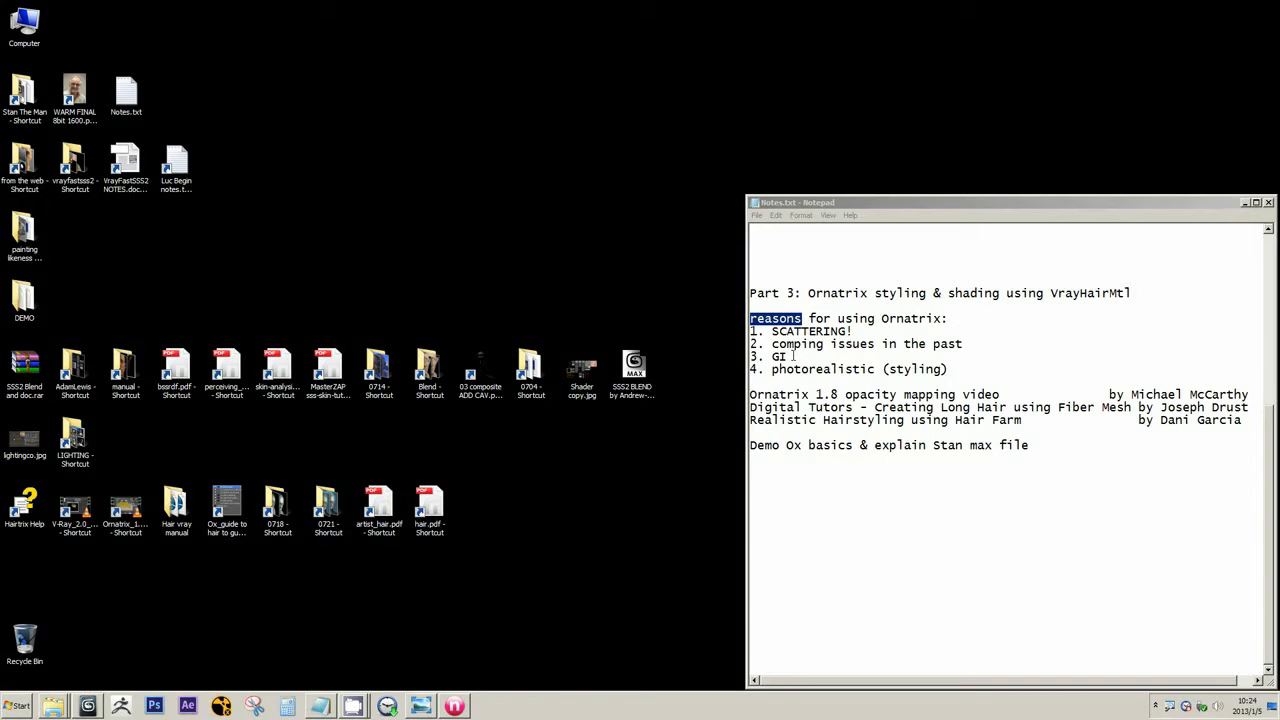
click(868, 208)
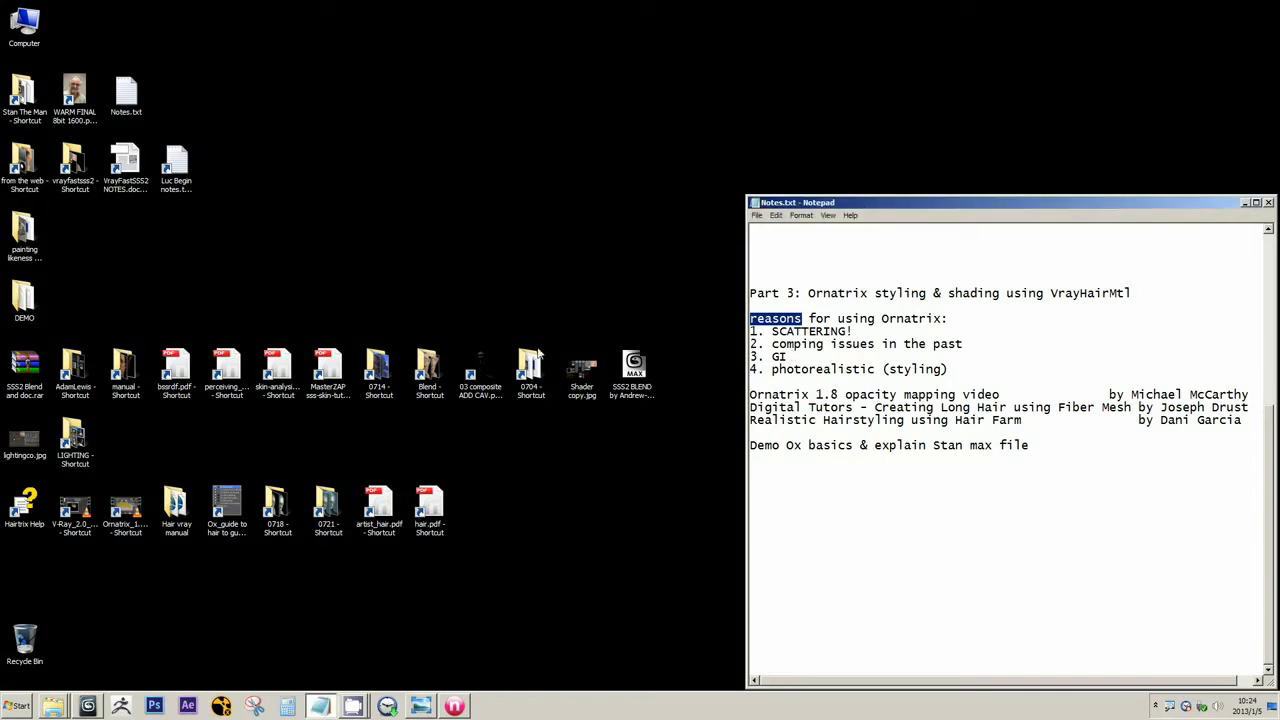
right_click(381, 286)
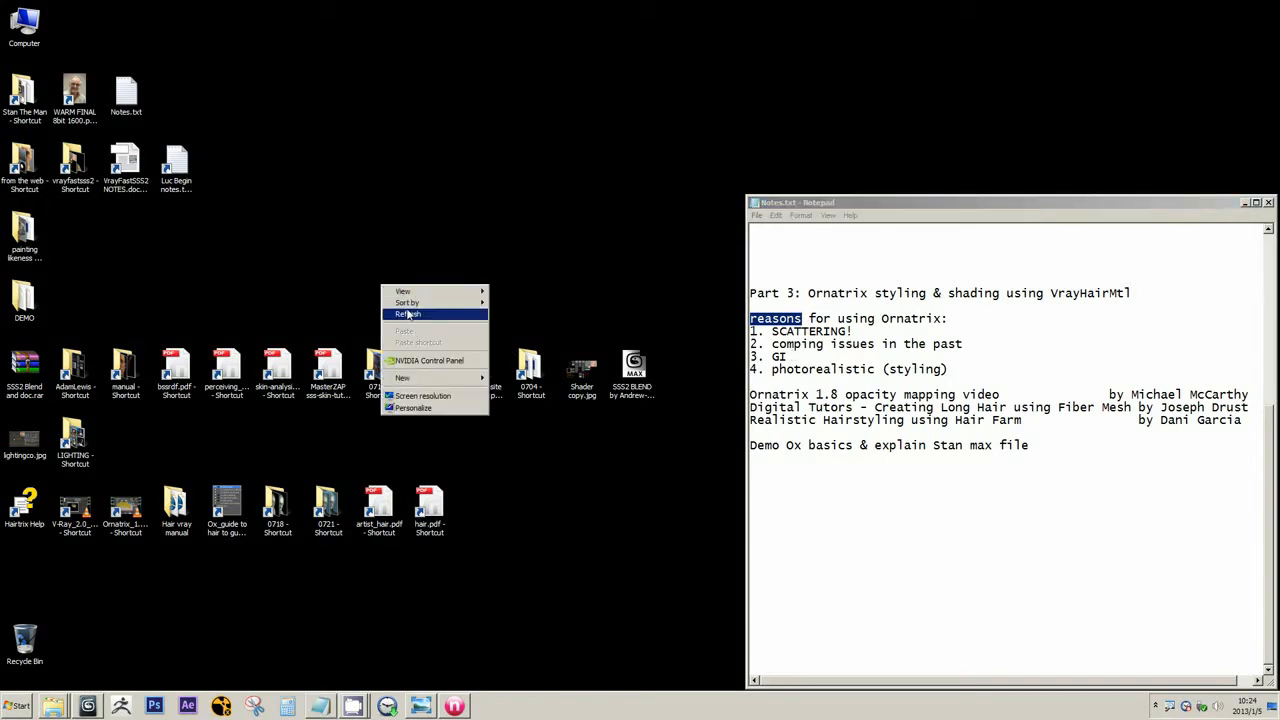
click(407, 314)
click(878, 316)
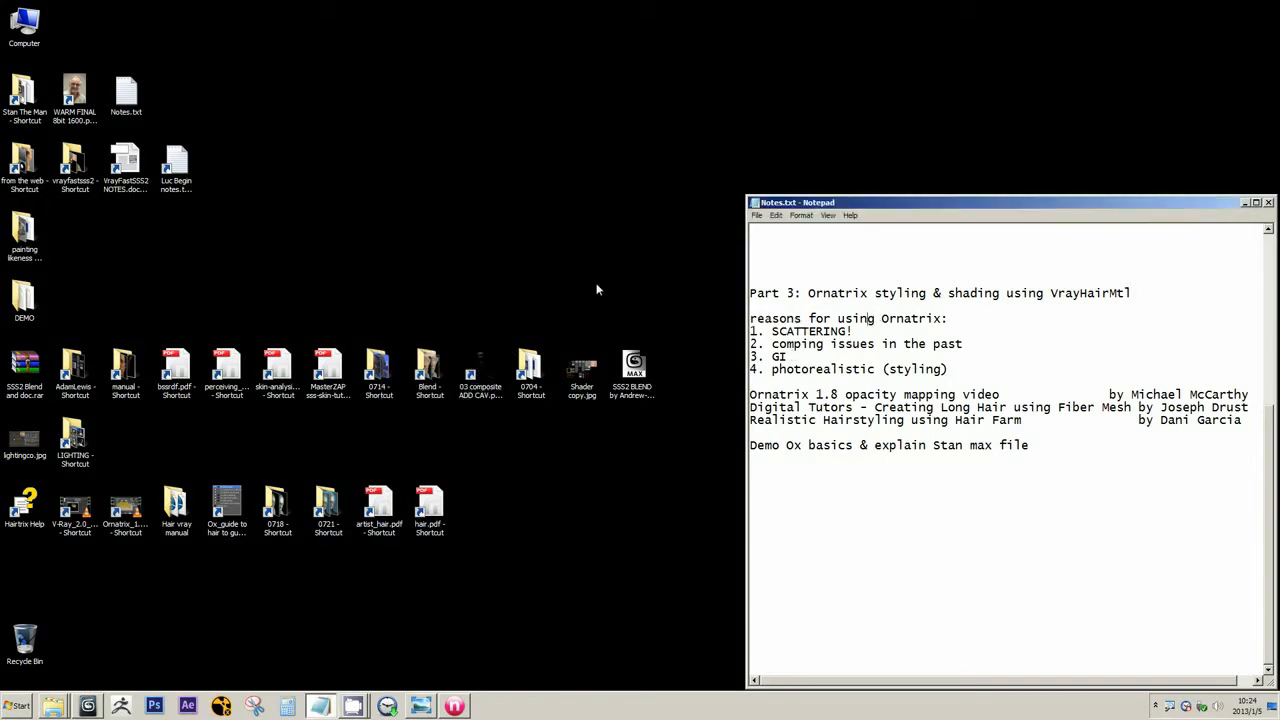
right_click(490, 269)
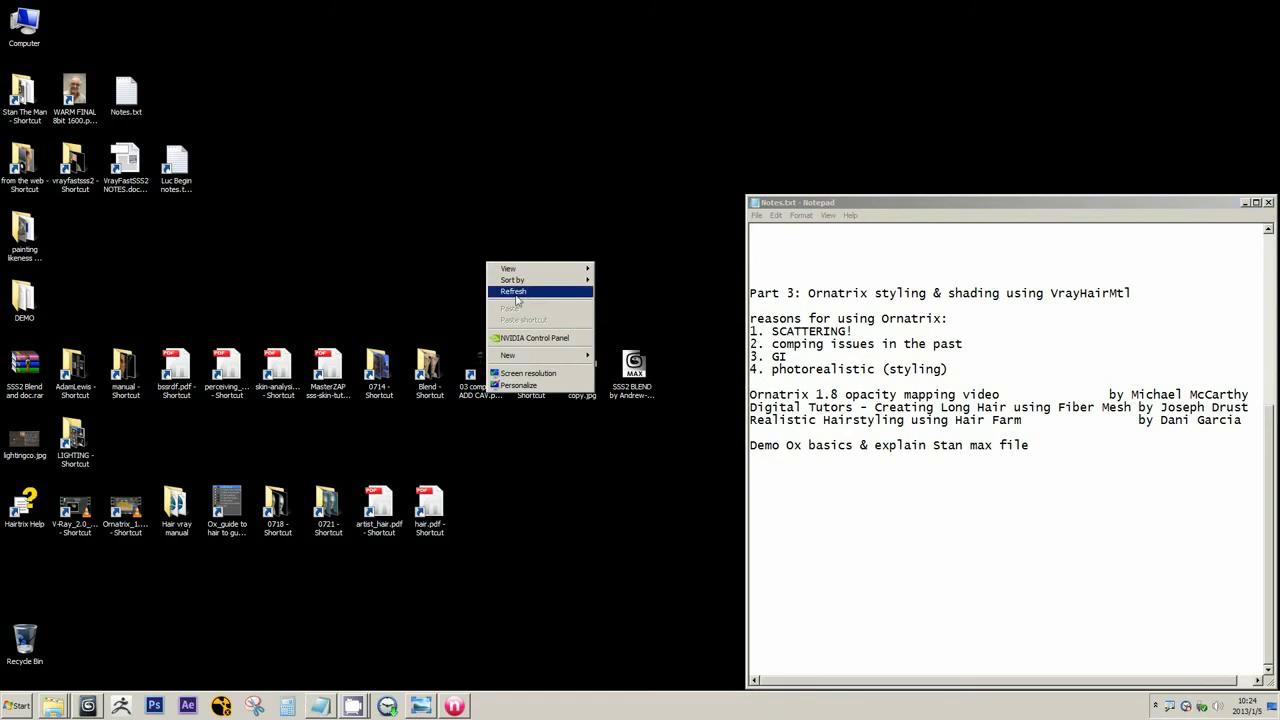
click(522, 290)
Highlight "3. GI" in the notes' list of reasons and clear the highlight
drag(787, 357, 735, 353)
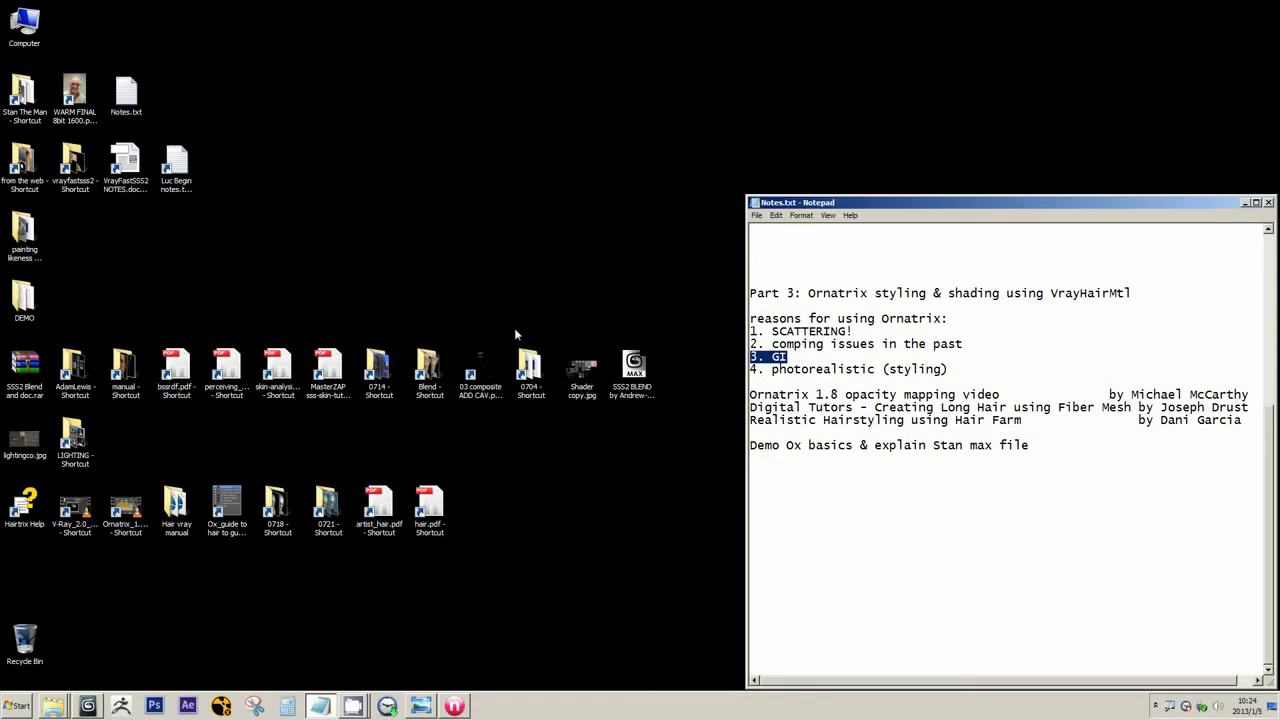
click(439, 224)
click(824, 370)
Open the Hair vray manual folder and its VRayHairMtl material examples page at Example 4, Strand taper vs transparency mapping
click(177, 512)
double_click(177, 512)
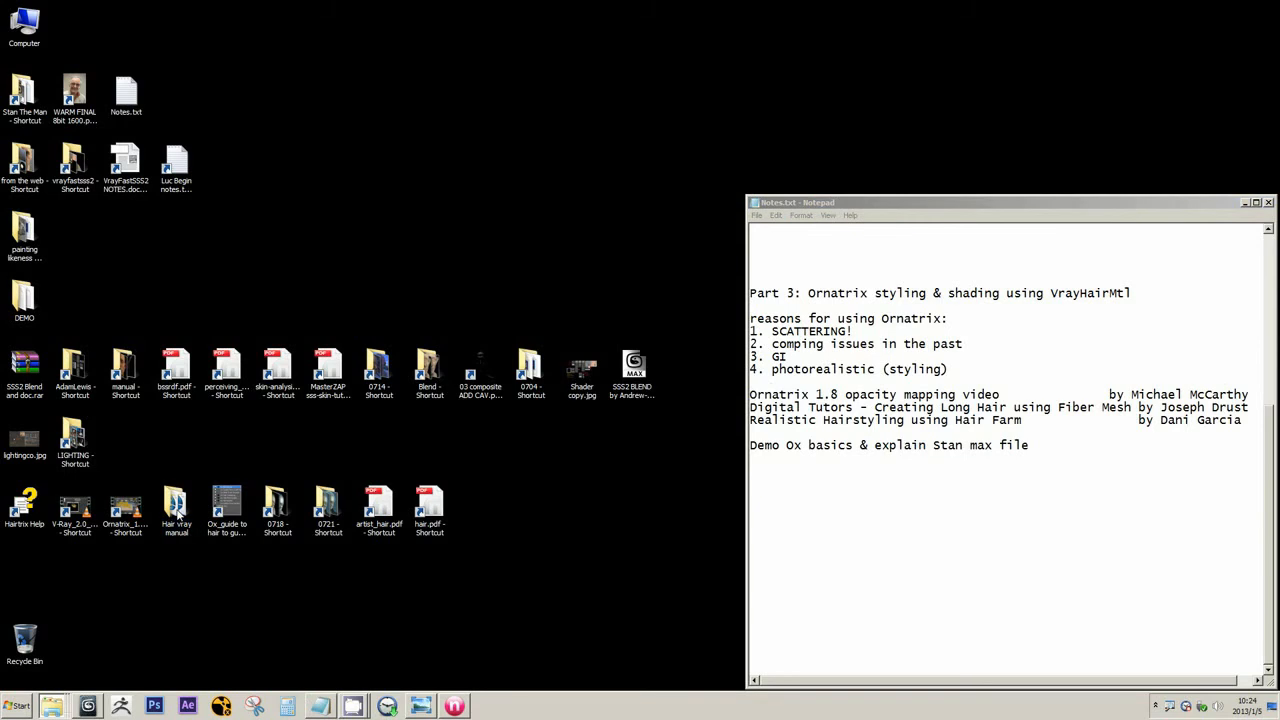
drag(903, 40, 348, 184)
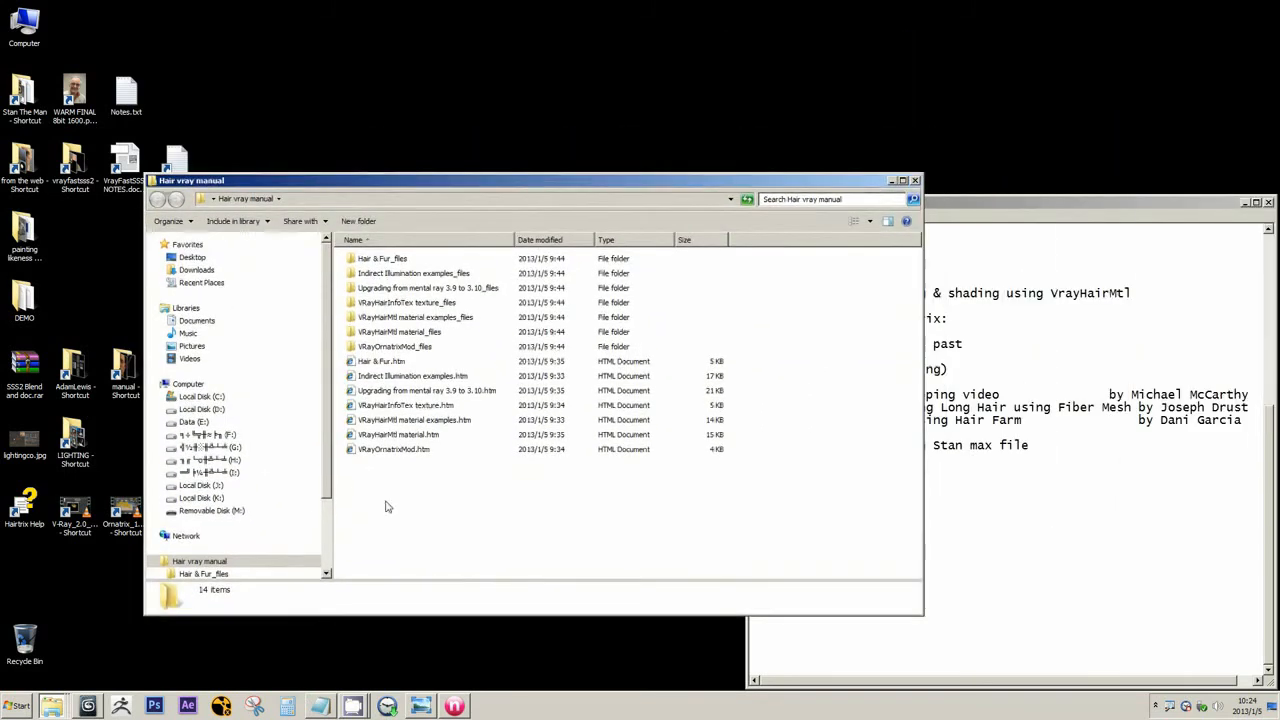
double_click(430, 420)
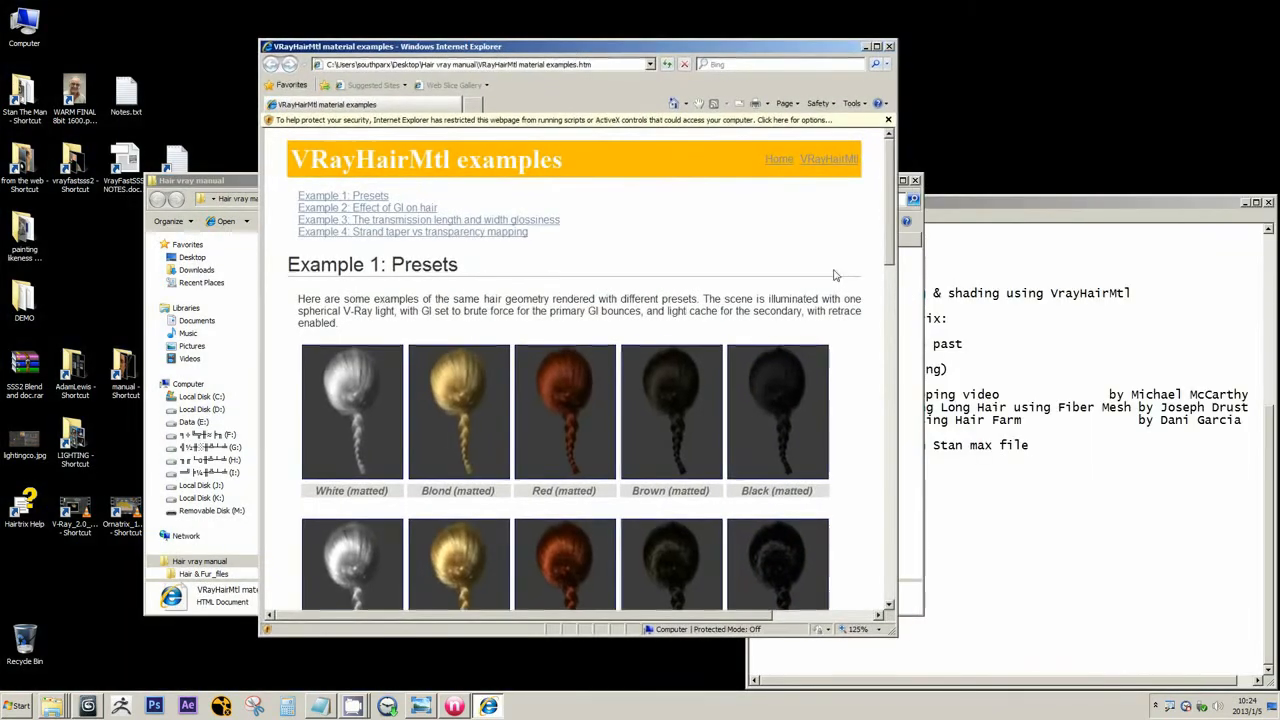
drag(882, 265, 917, 518)
Open the manual's VRayHairMtl material page and highlight the note on global illumination being vital for realistic hair rendering
click(230, 184)
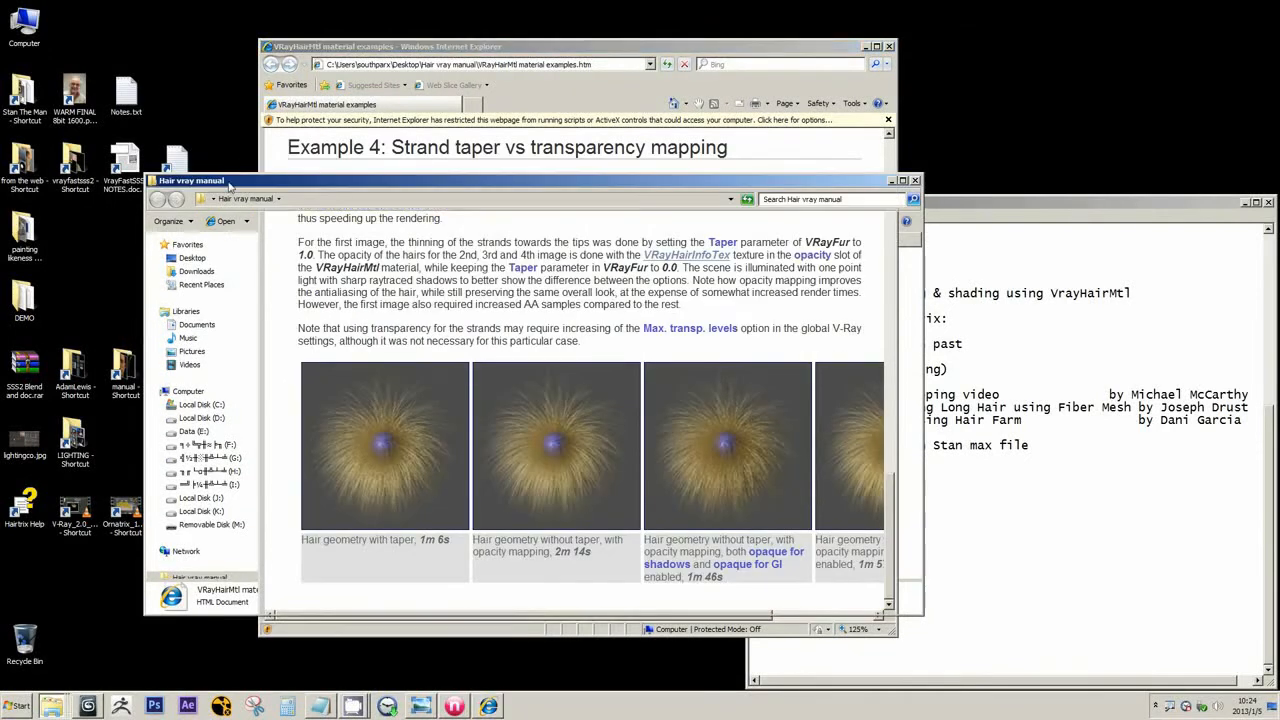
double_click(429, 434)
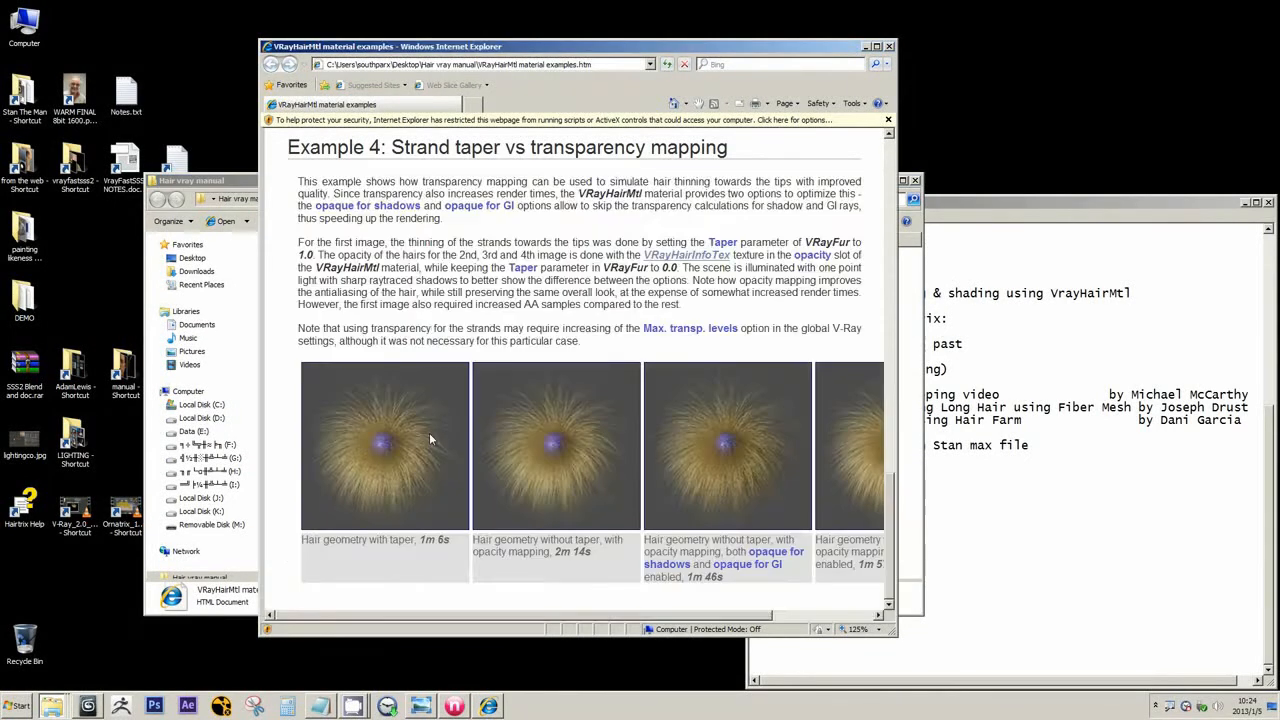
scroll(757, 300, down, 15)
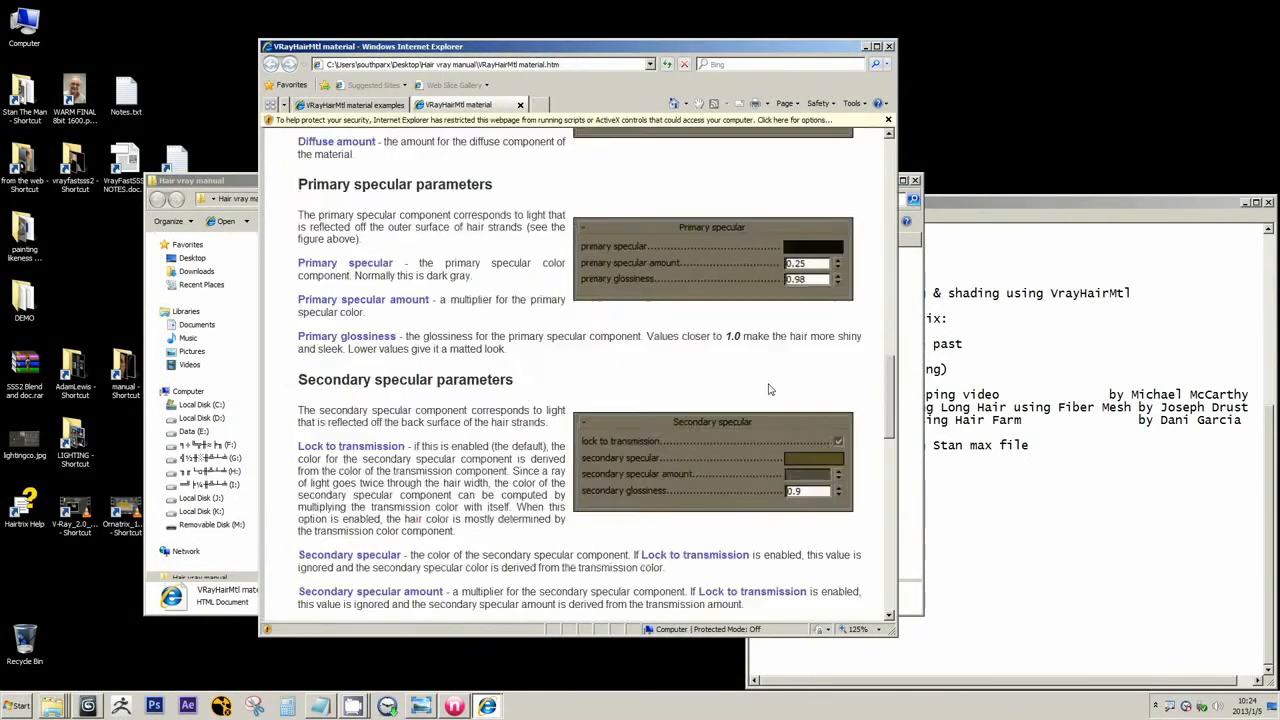
scroll(770, 401, down, 2)
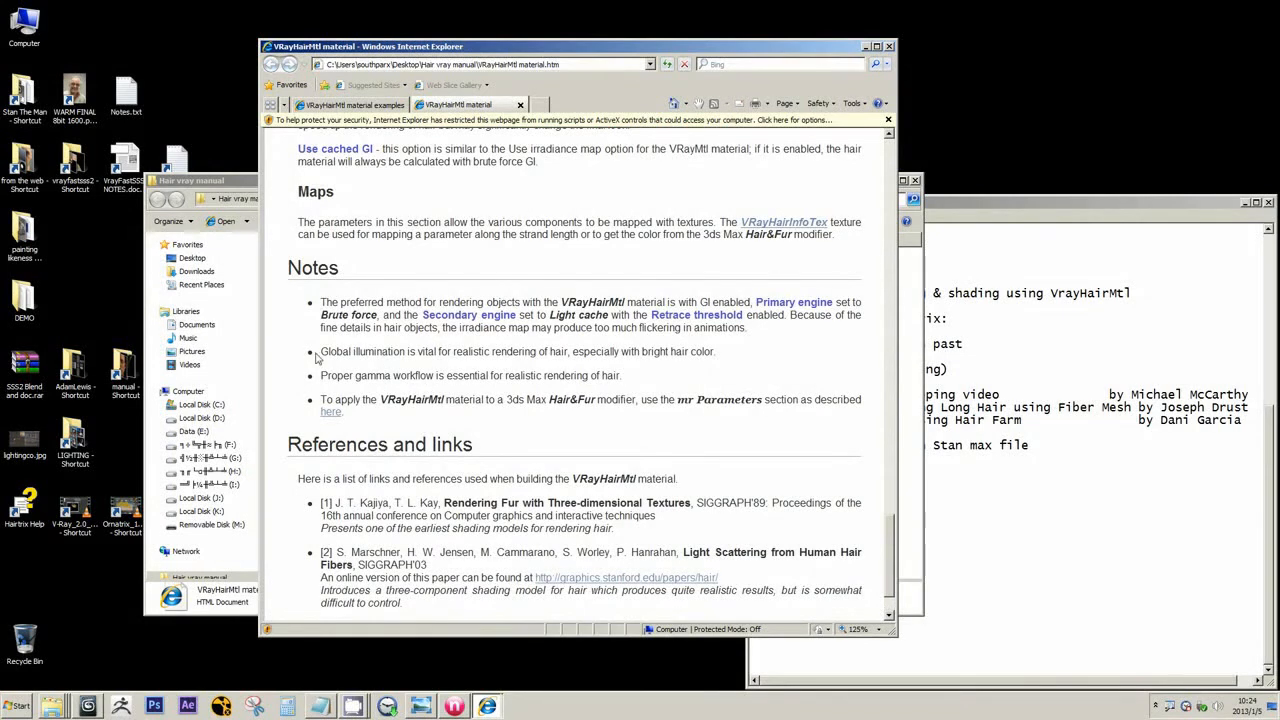
drag(321, 352, 714, 352)
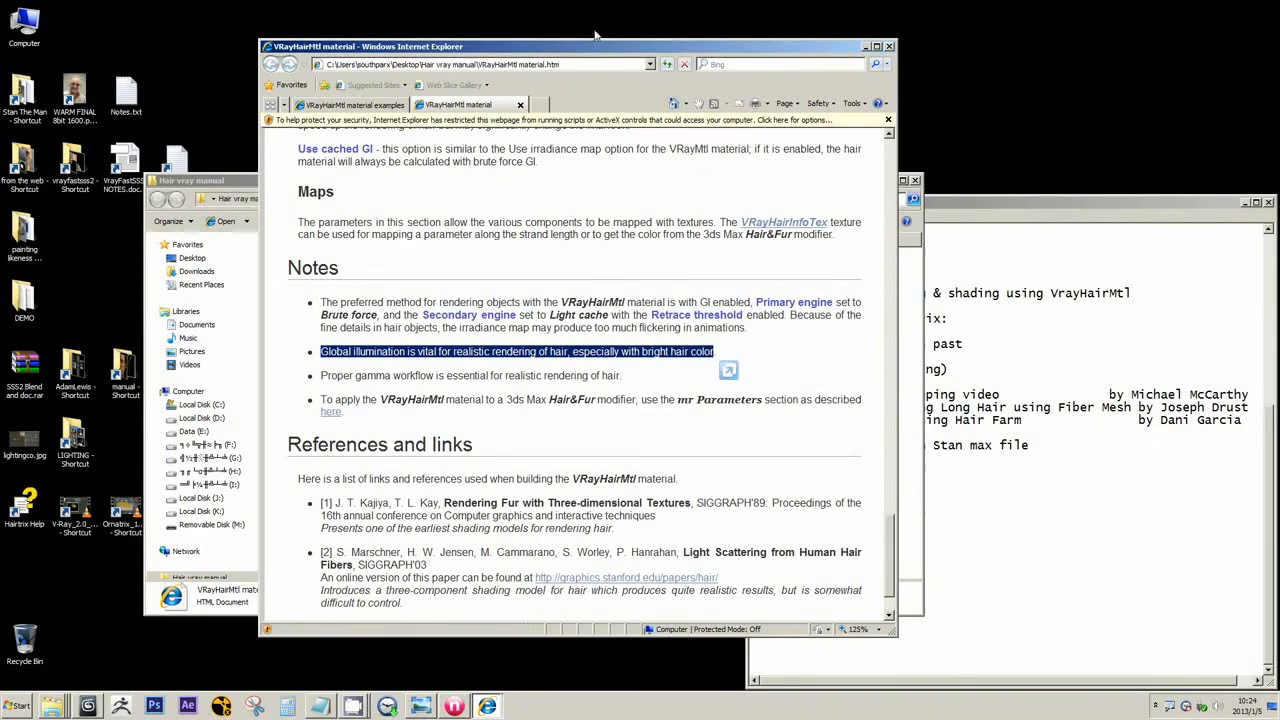
Move the manual page's window aside and open the portrait WARM FINAL 8bit 1600.png from the desktop
drag(586, 48, 688, 63)
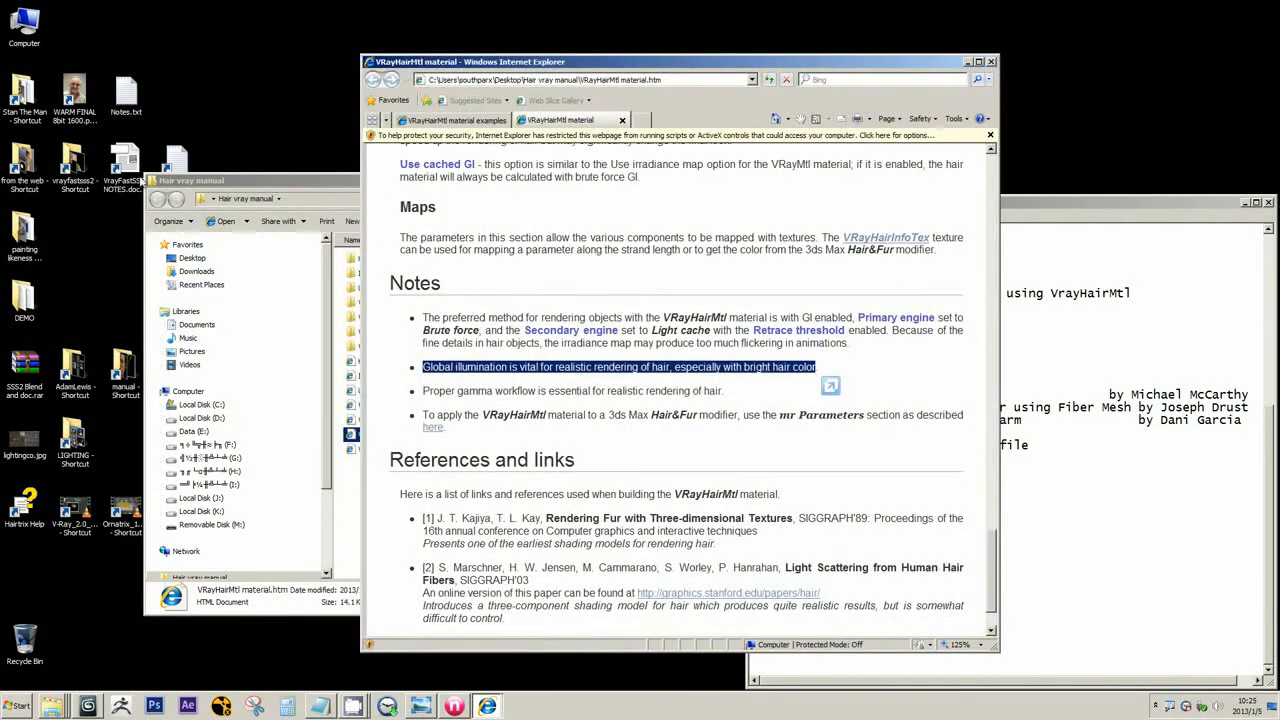
click(81, 97)
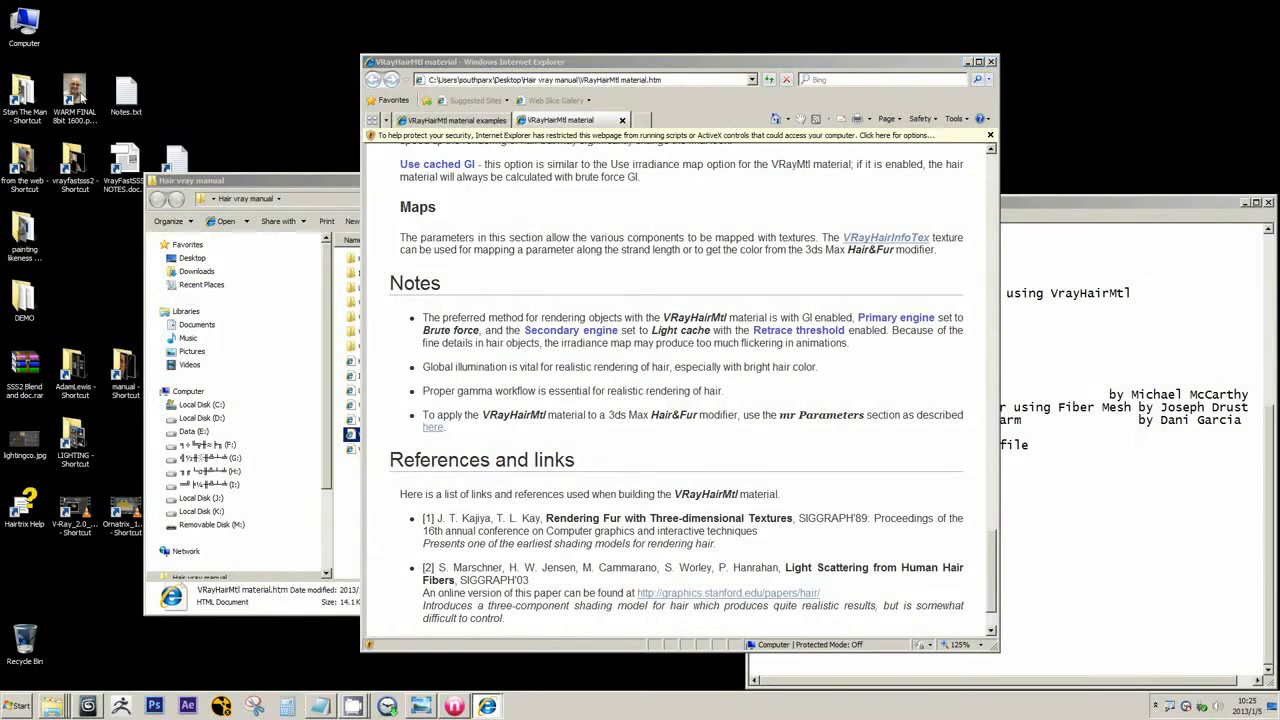
double_click(81, 97)
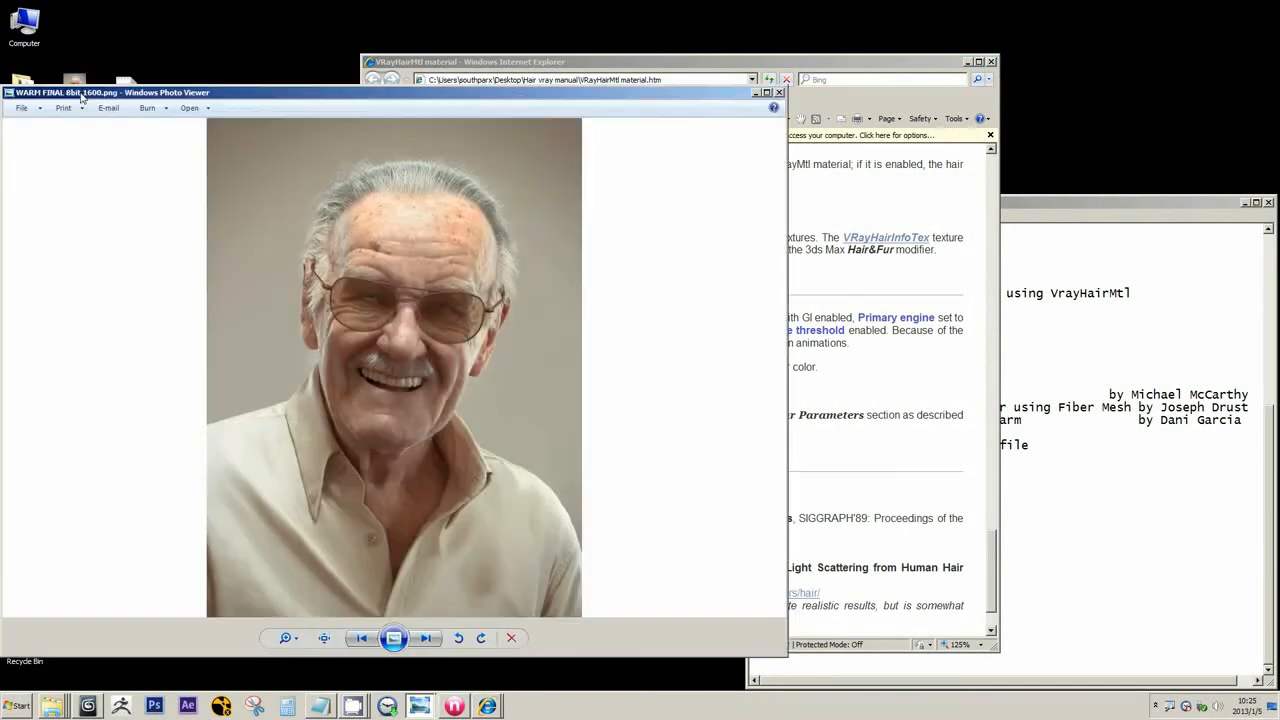
Examine the hair reference photographs and Figure 17 comparison in artist_hair.pdf at 400% zoom, and close the paper
mouse_move(424, 711)
click(455, 706)
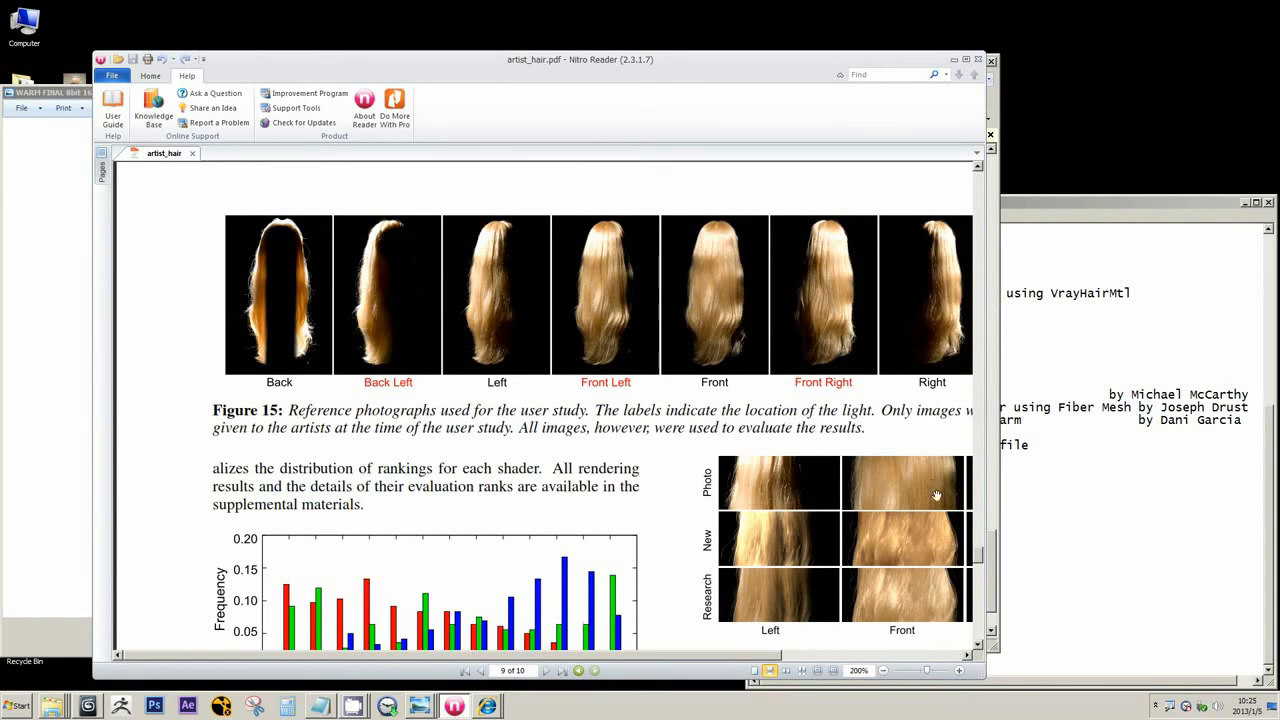
click(959, 670)
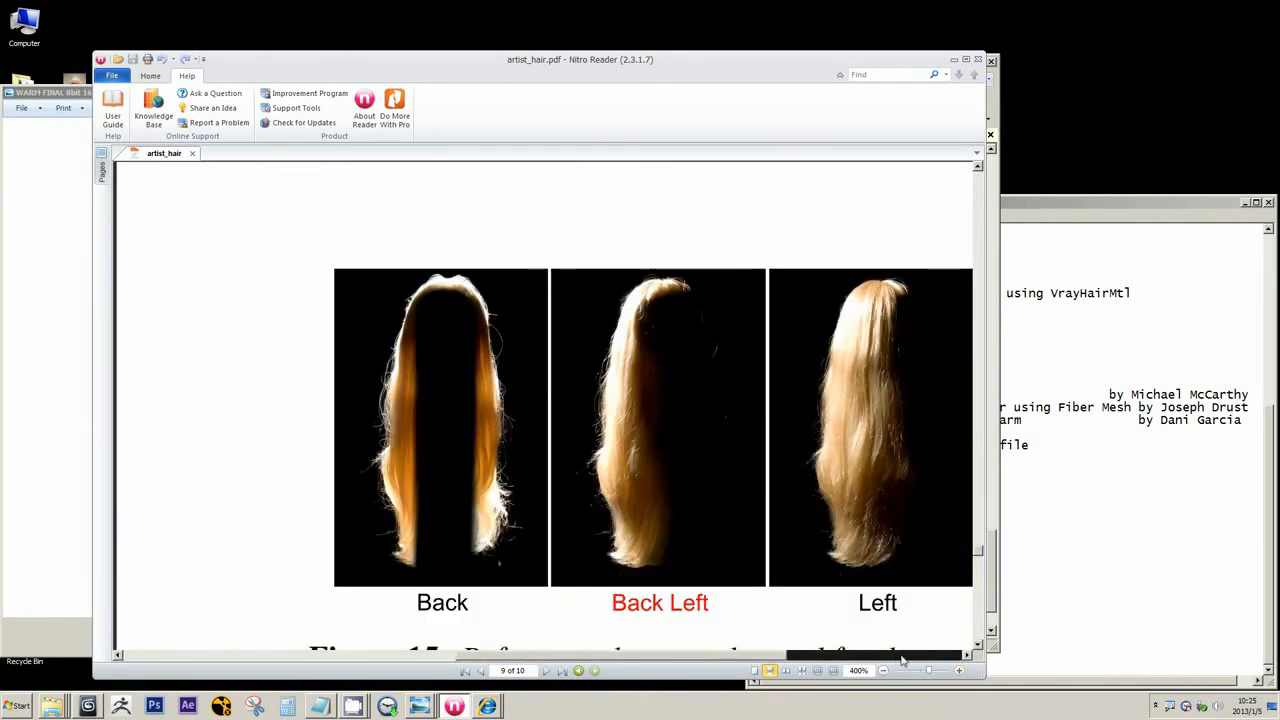
scroll(872, 571, down, 2)
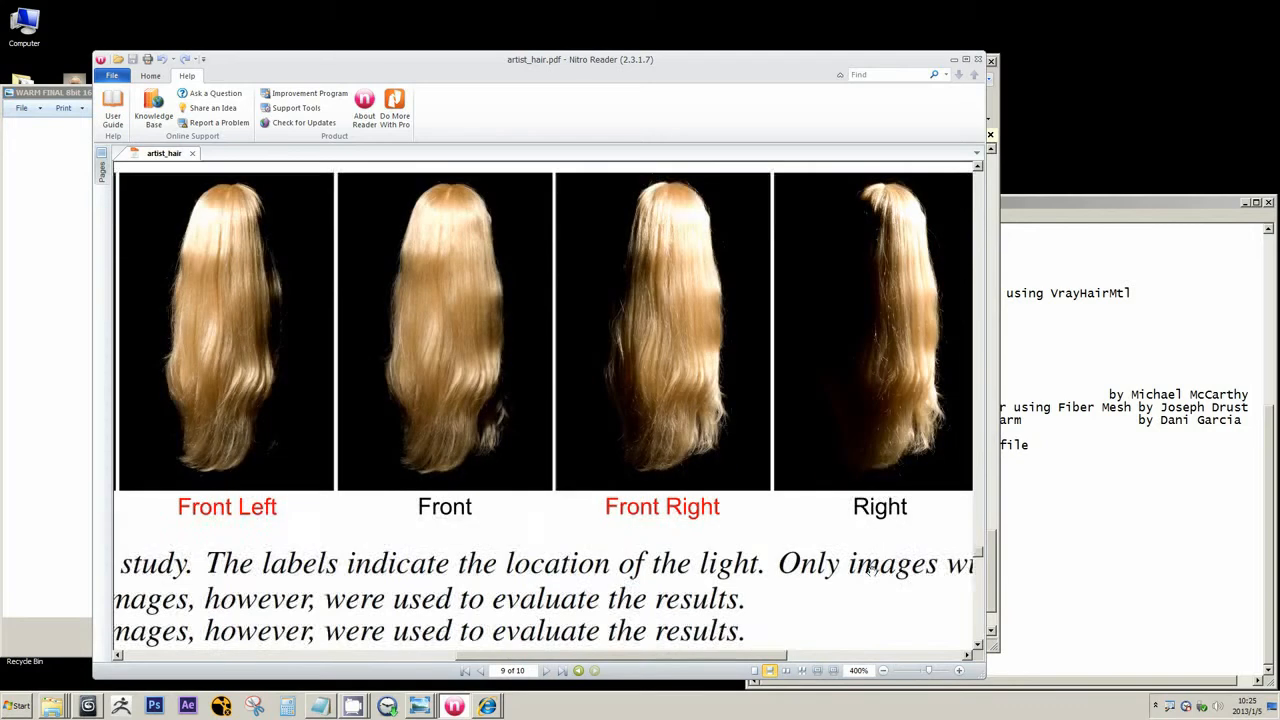
scroll(872, 571, down, 4)
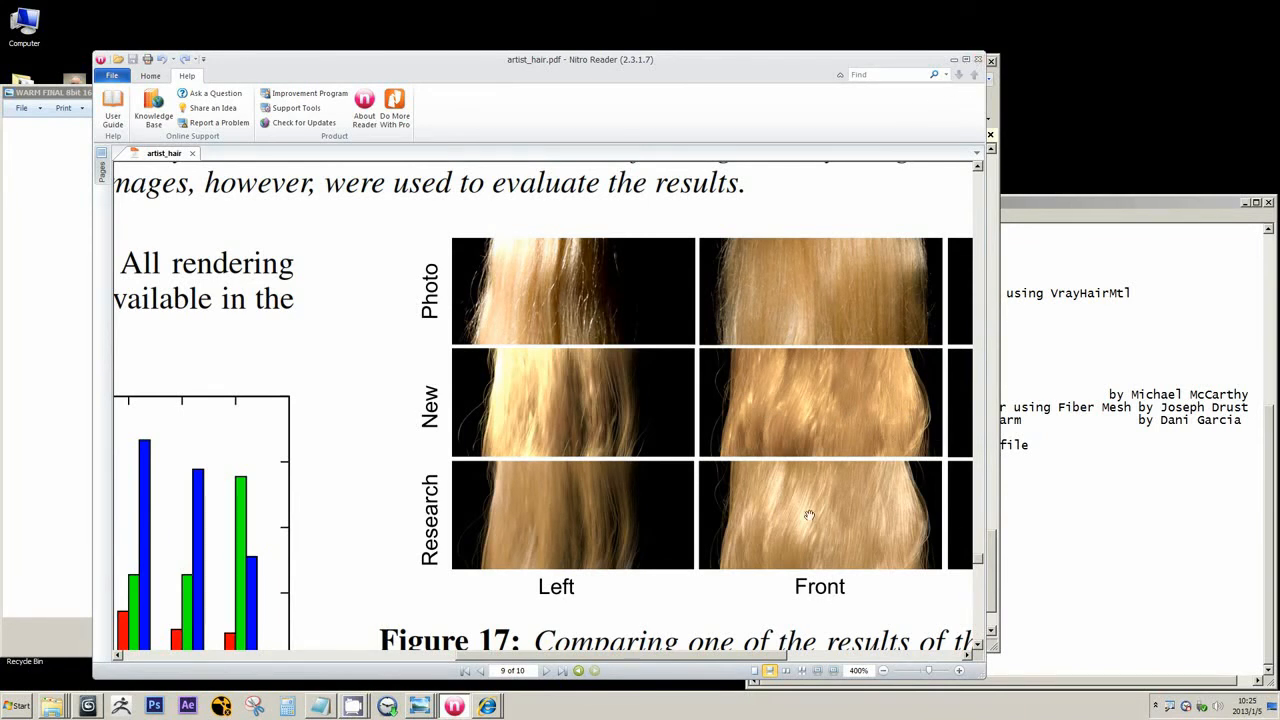
click(979, 61)
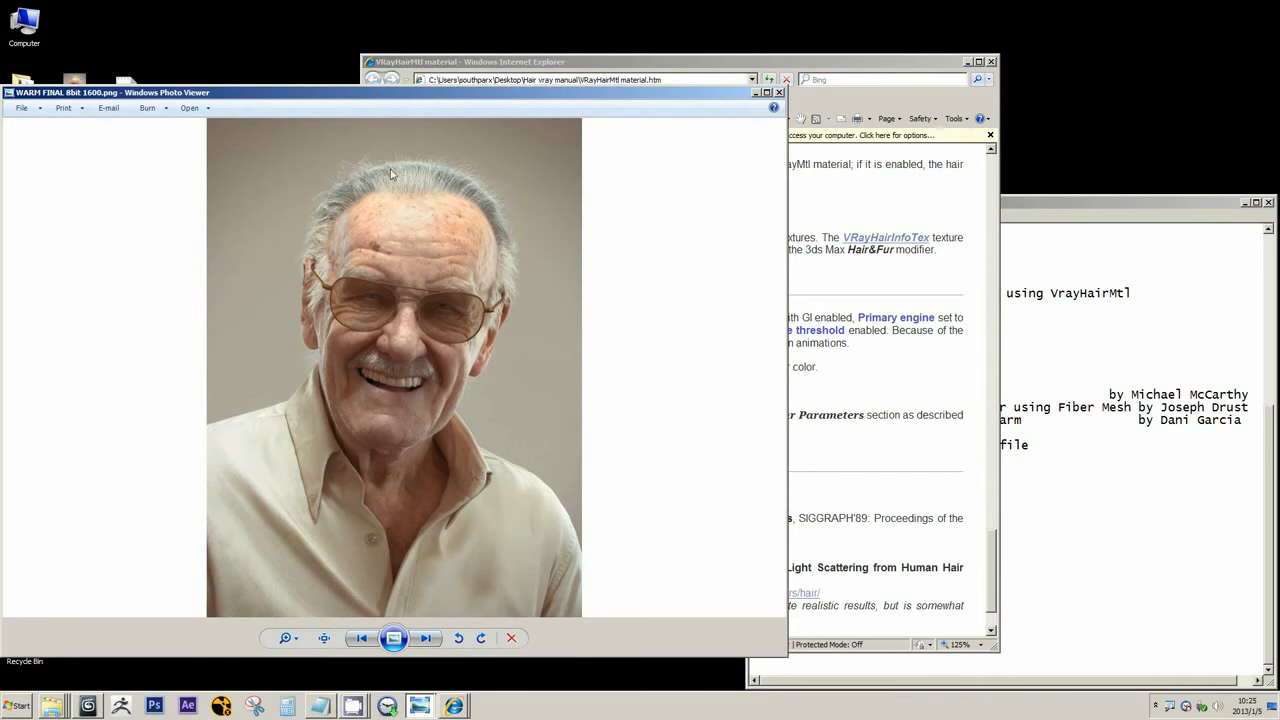
Examine the portrait's hair and face up close, minimize the manual page, and bring the notes forward
scroll(391, 174, up, 2)
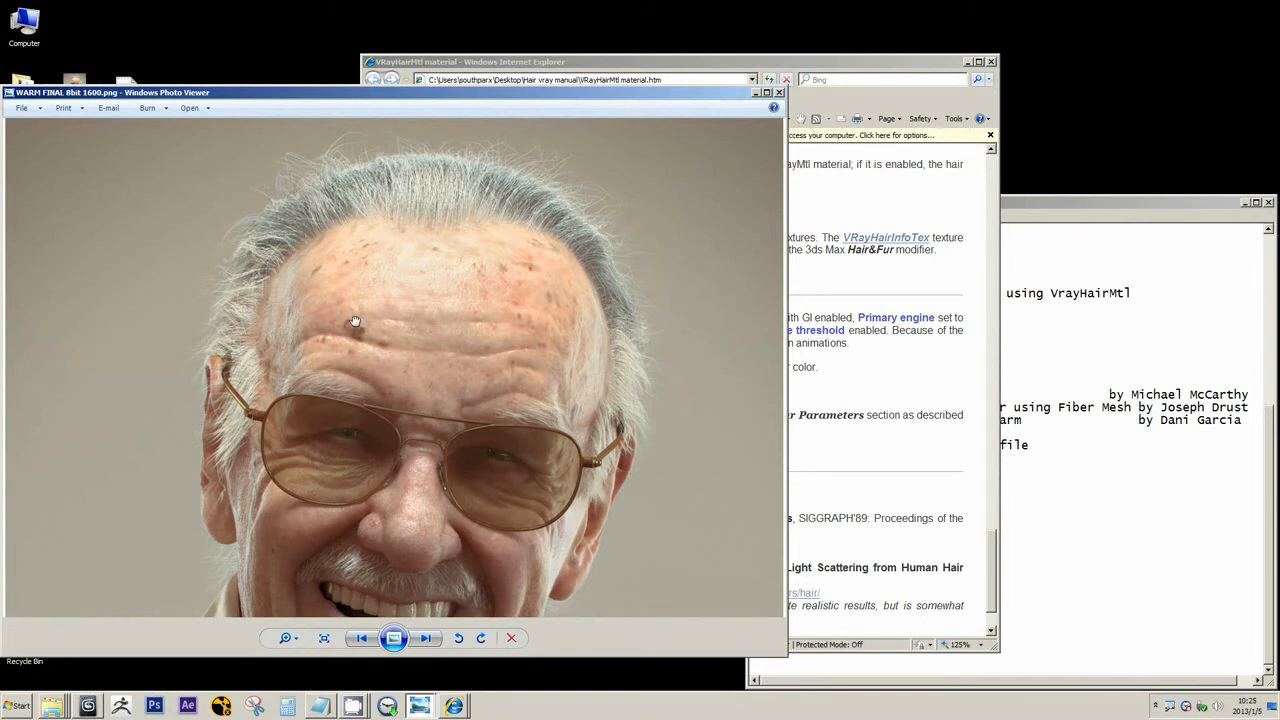
drag(355, 322, 358, 247)
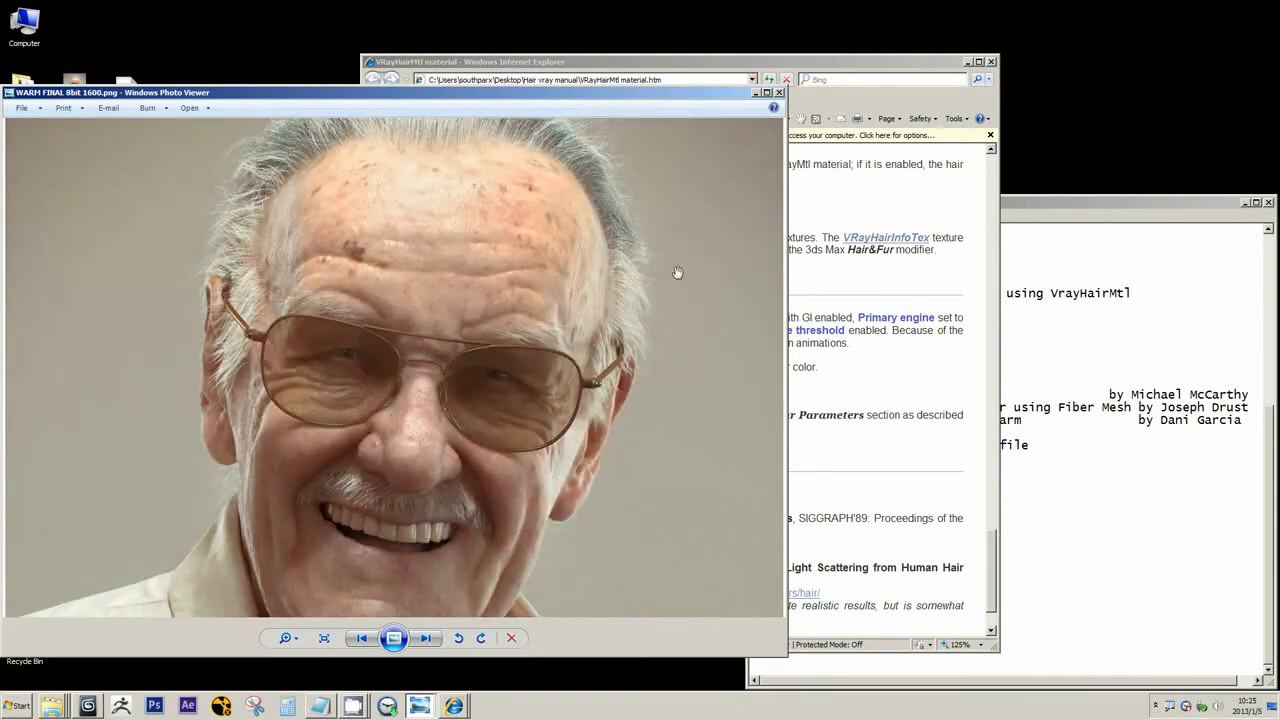
click(967, 62)
click(968, 340)
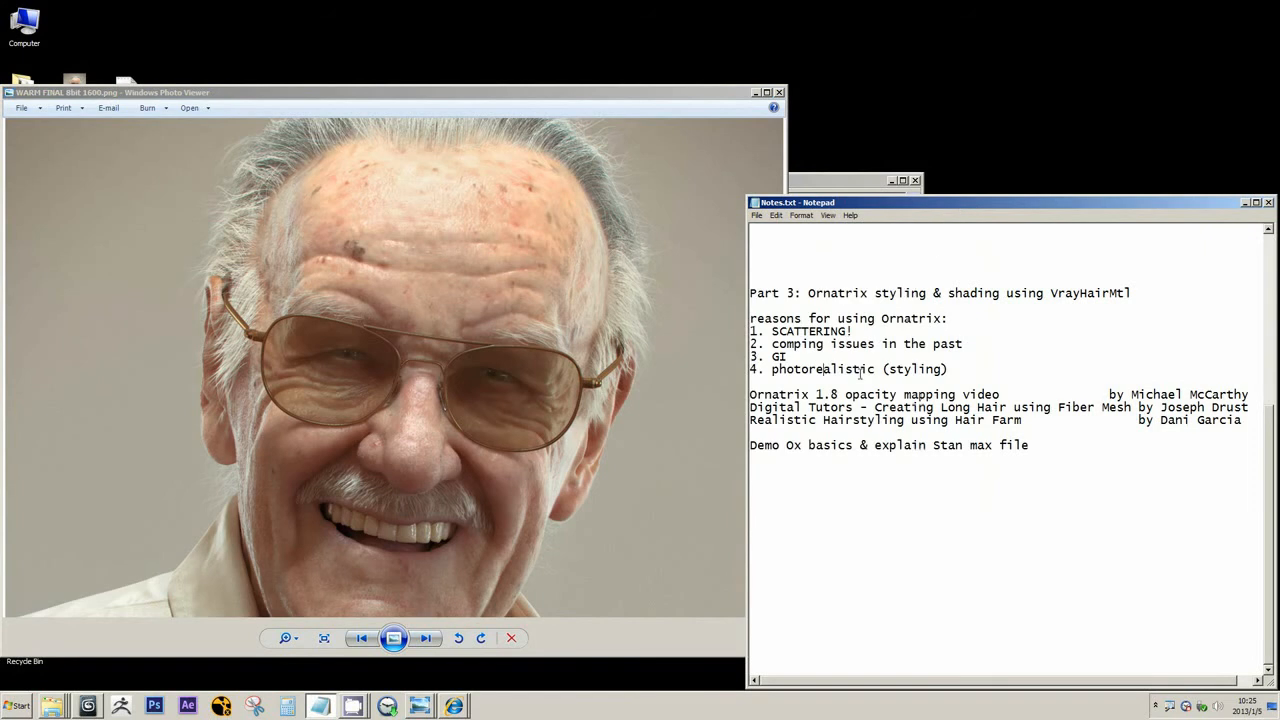
Return to the portrait and examine its hairline and flyaway strands at several zoom levels
click(518, 240)
scroll(525, 232, up, 1)
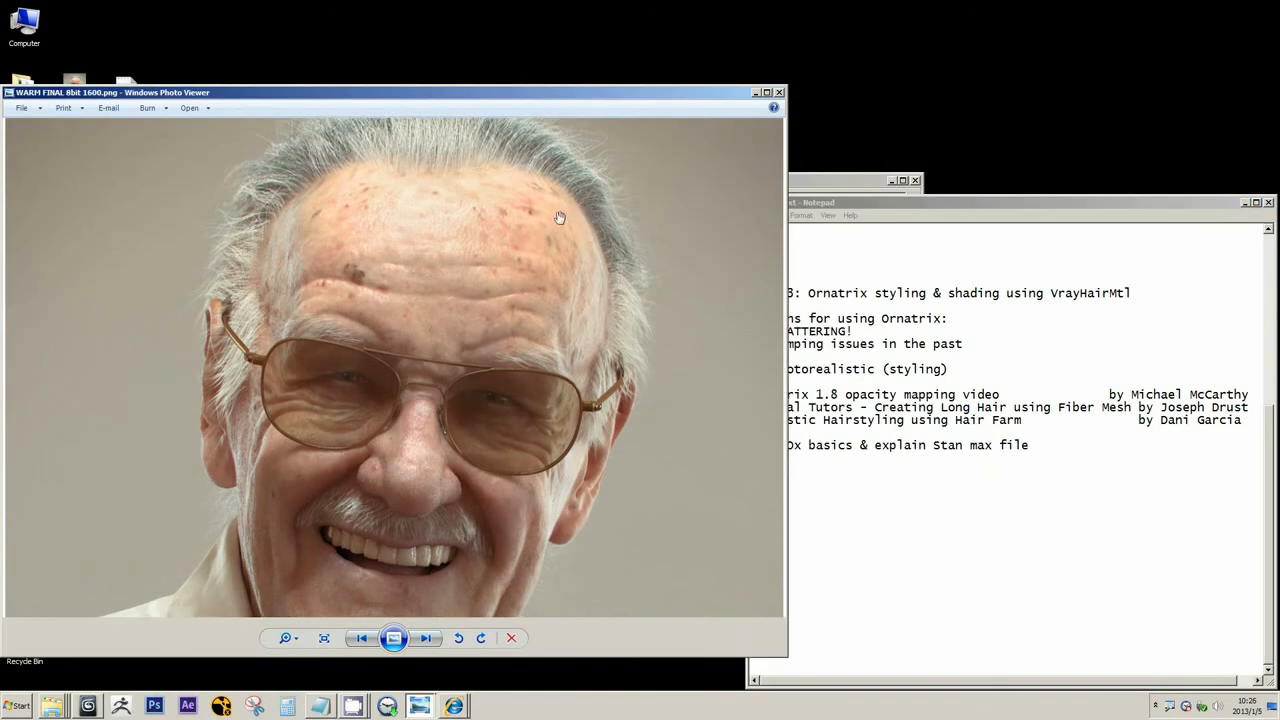
scroll(588, 252, down, 1)
scroll(515, 260, up, 1)
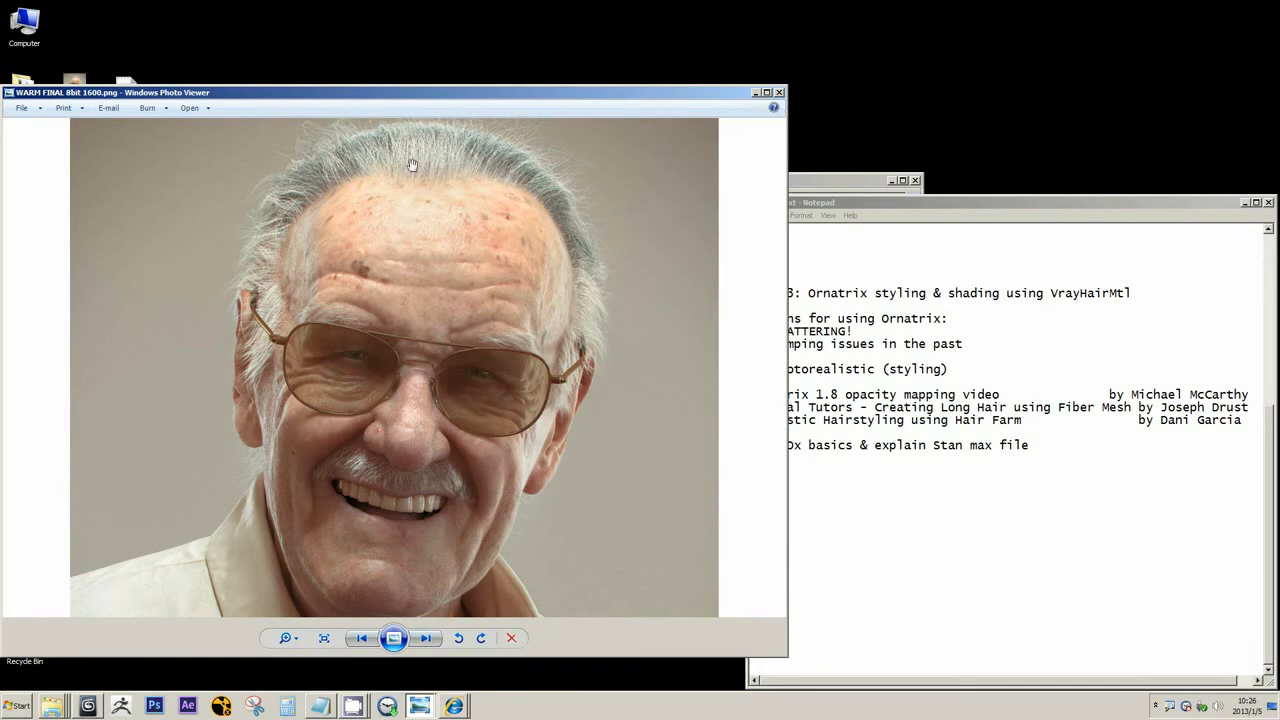
scroll(414, 163, up, 2)
scroll(677, 163, down, 2)
Highlight "GI" in the notes' reason 3, and switch to the portrait and back to the notes
click(881, 343)
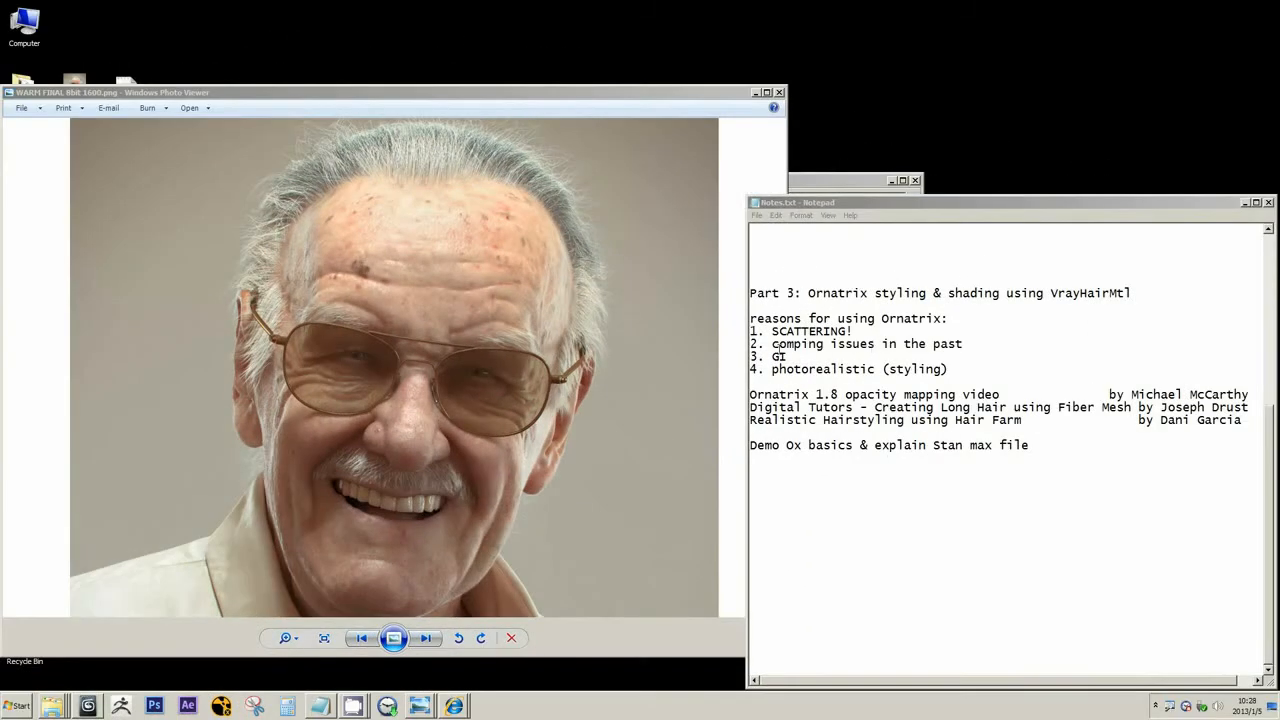
double_click(779, 357)
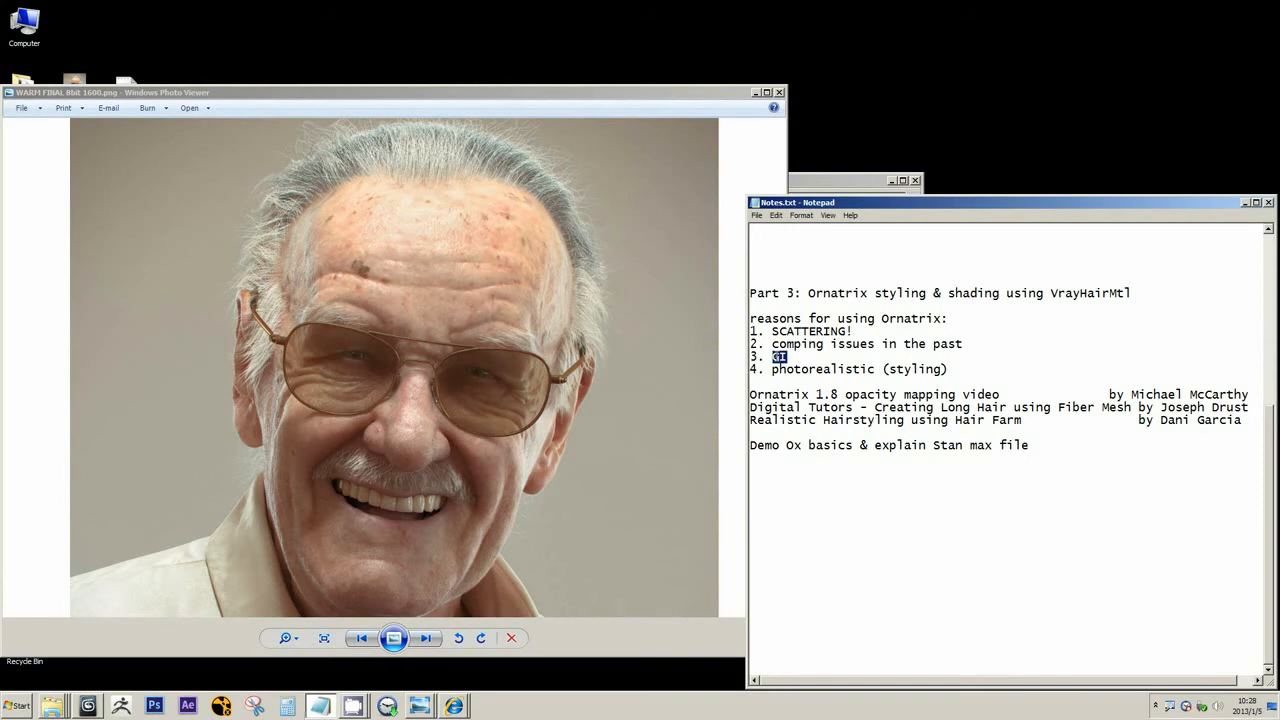
click(540, 262)
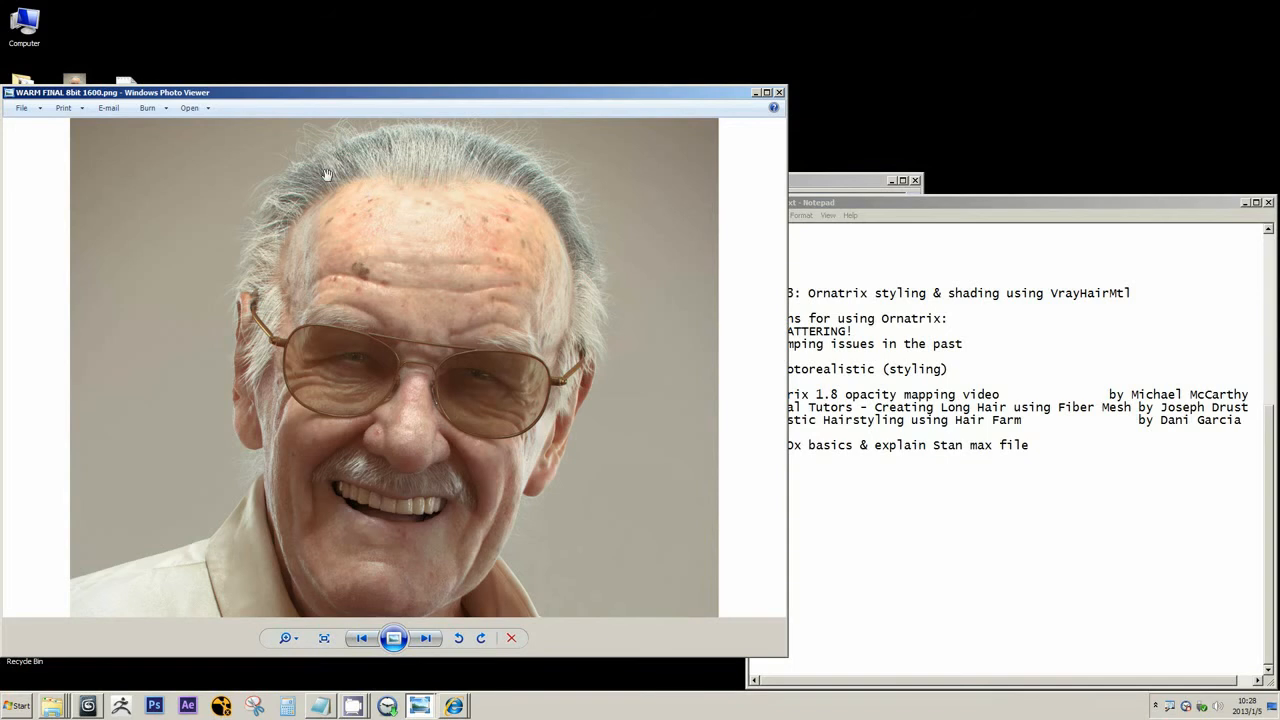
click(830, 344)
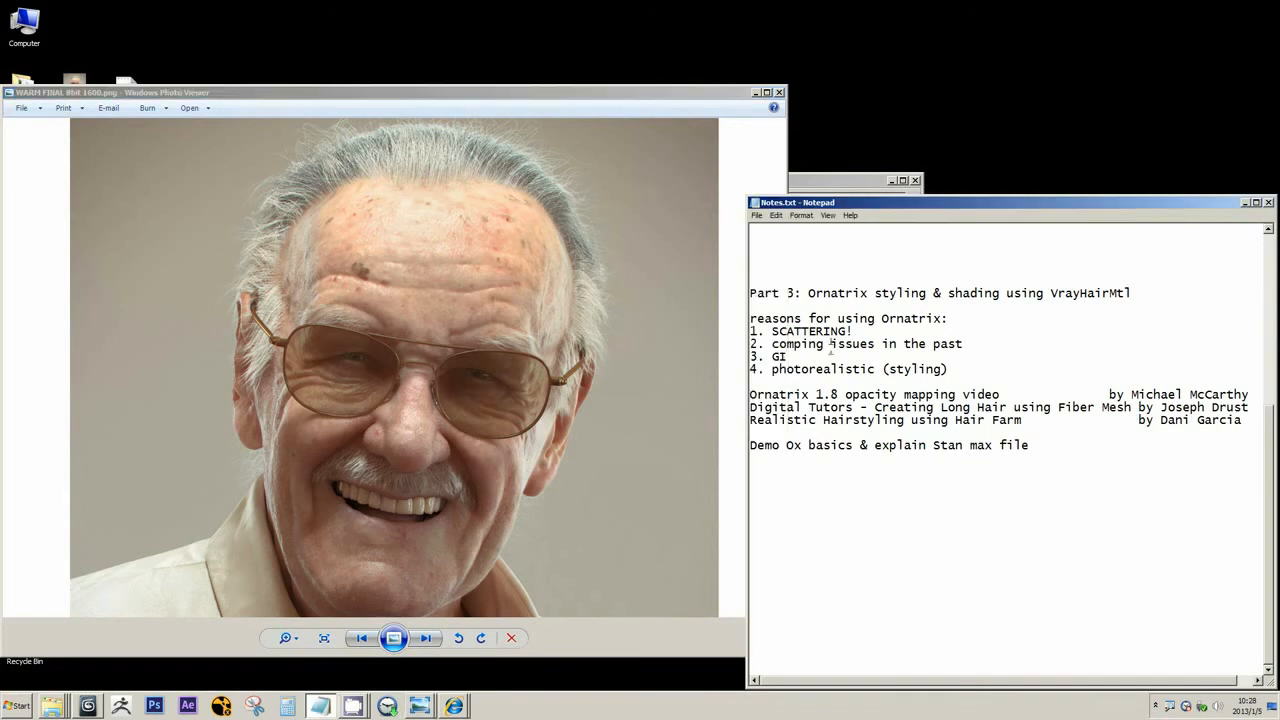
Highlight "GI" in the notes' reason 3, inspect the portrait's hair at several zoom levels, and close the portrait
drag(788, 356, 768, 356)
click(496, 220)
scroll(502, 222, down, 2)
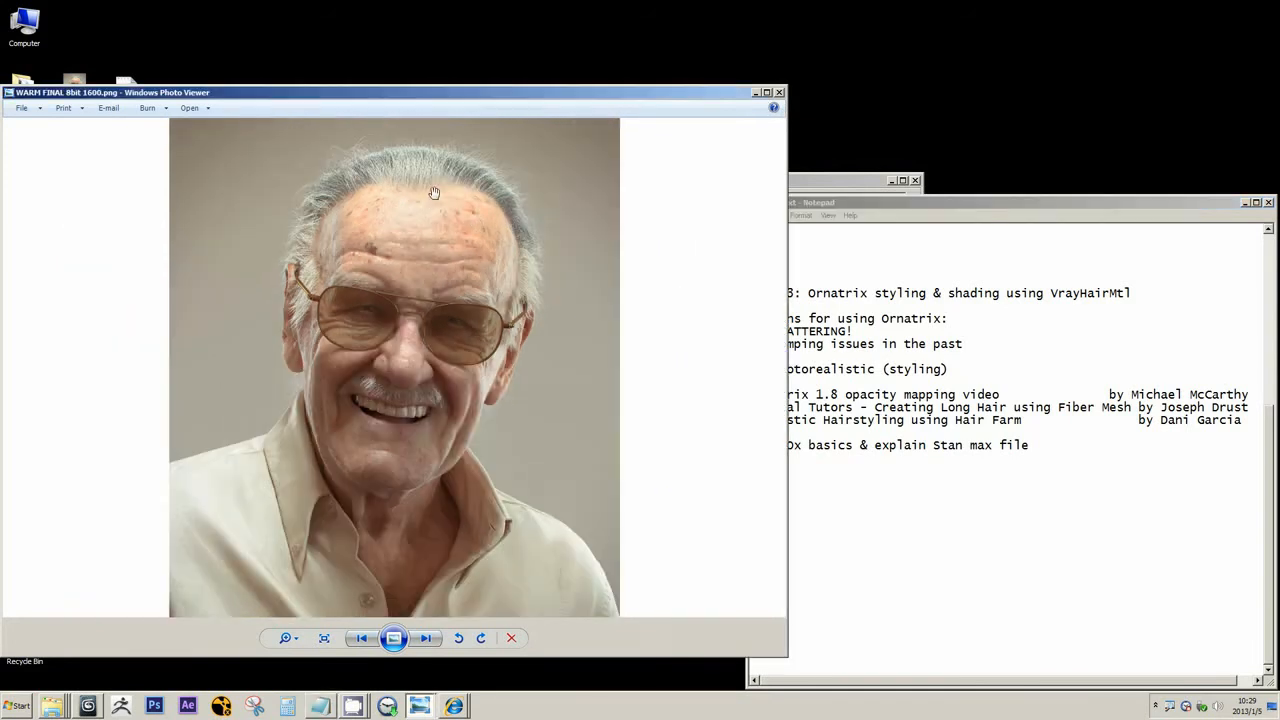
scroll(434, 192, up, 2)
scroll(533, 180, down, 1)
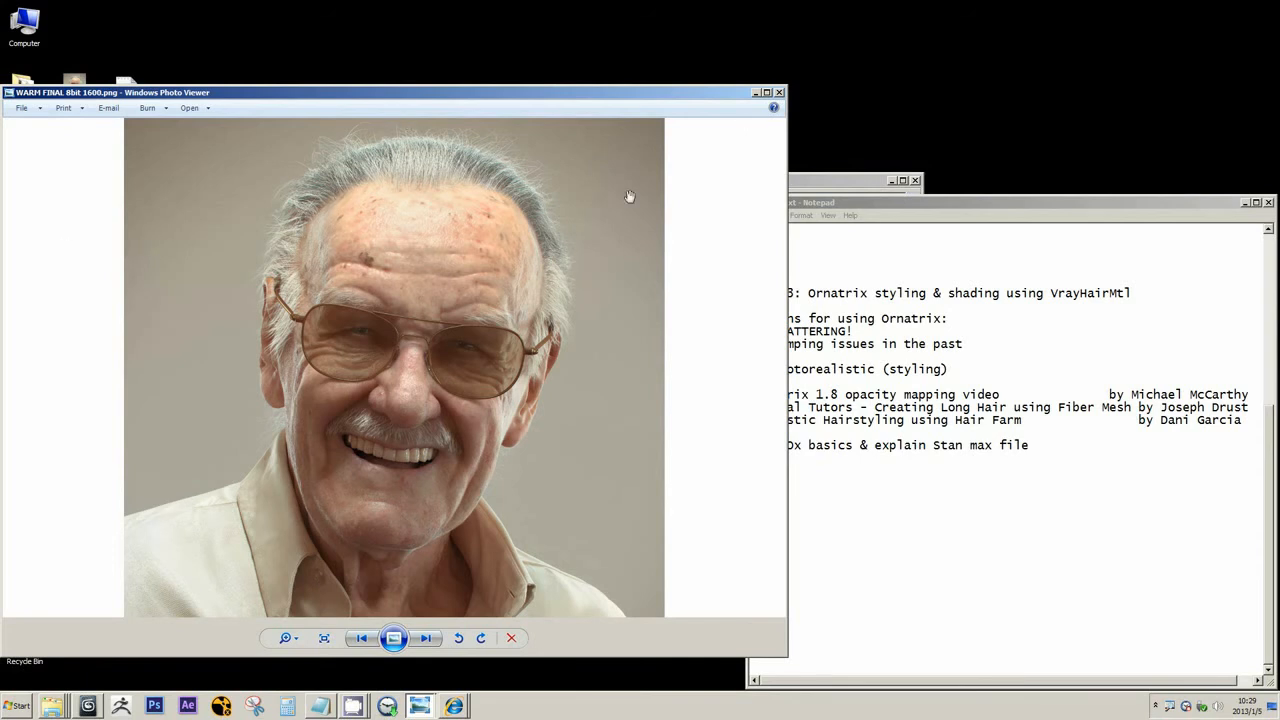
click(780, 93)
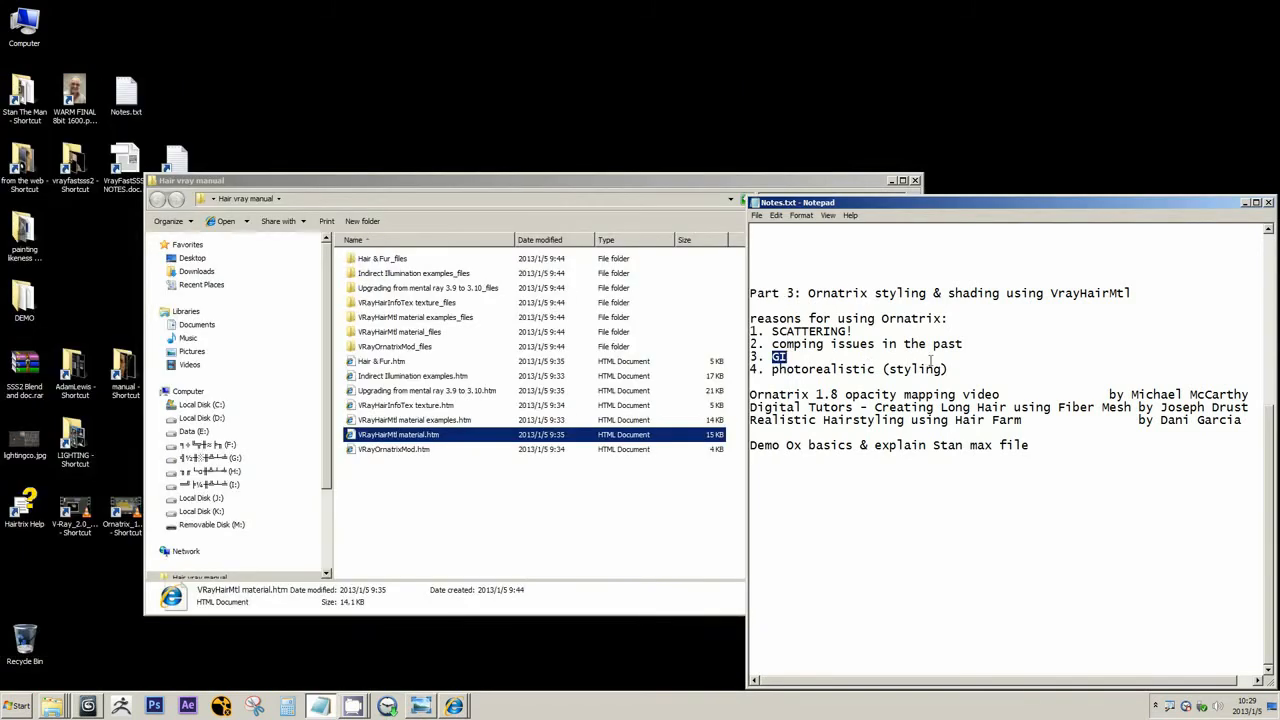
Highlight "photorealistic" and "(styling)" in reason 4 of the notes, and reasons 3, 2 and 1
click(811, 358)
drag(772, 369, 750, 369)
click(785, 370)
drag(772, 370, 876, 366)
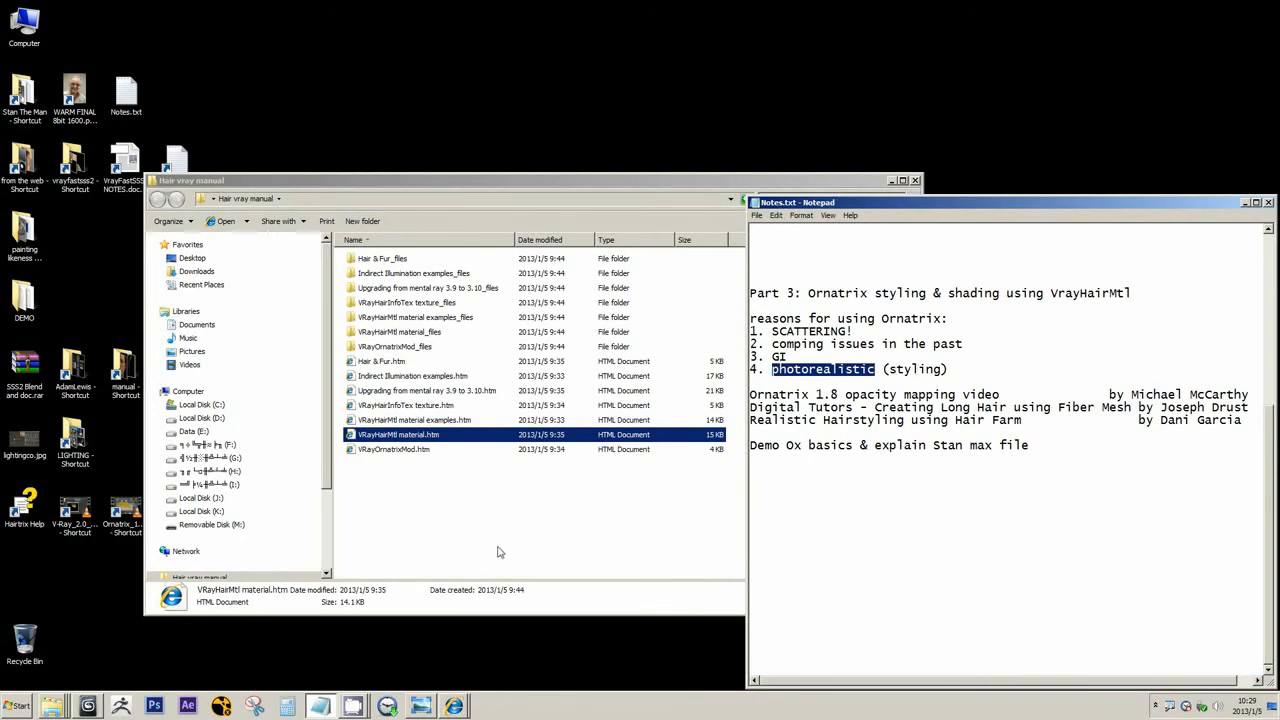
drag(948, 369, 880, 369)
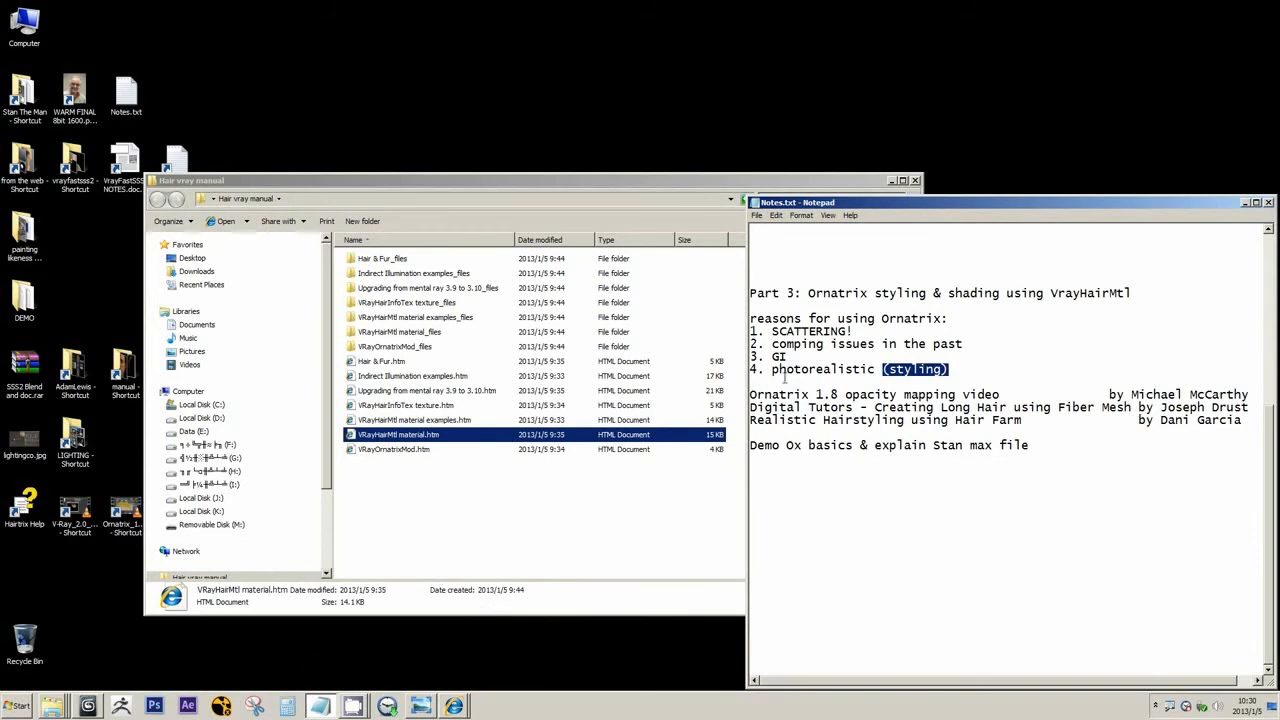
mouse_move(786, 357)
mouse_down()
mouse_move(790, 345)
mouse_move(772, 344)
mouse_up()
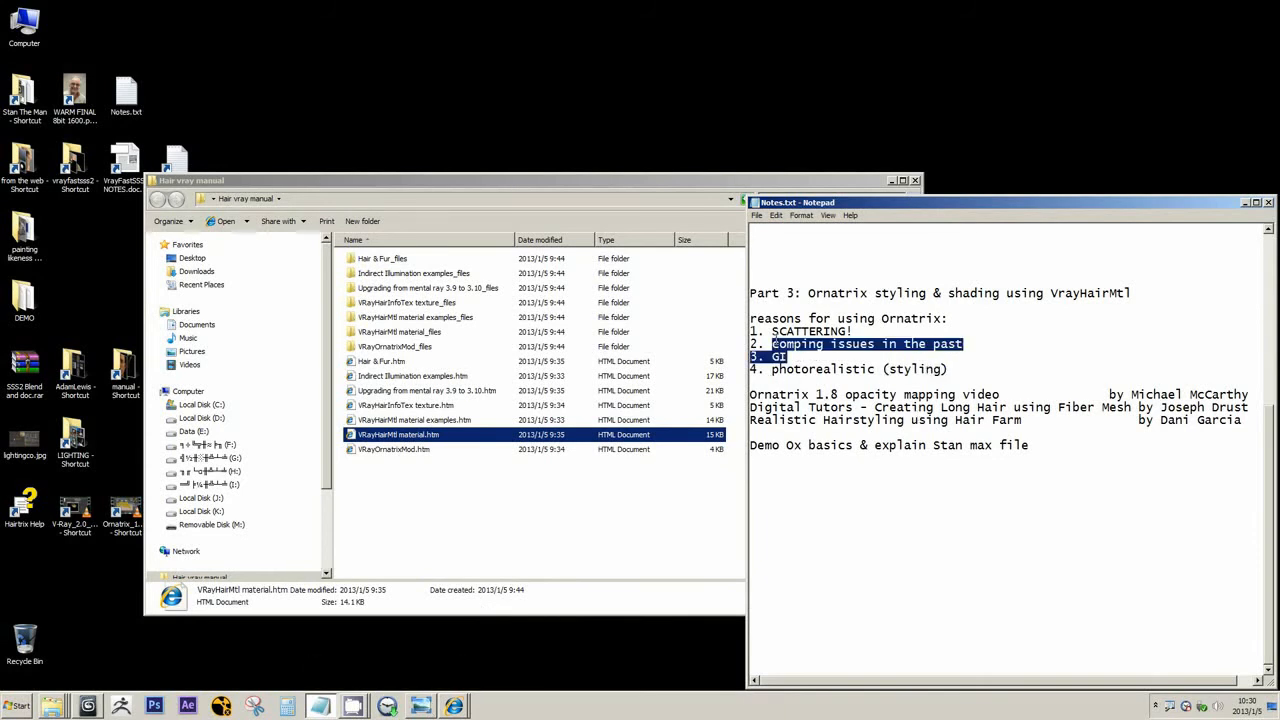
drag(965, 344, 750, 332)
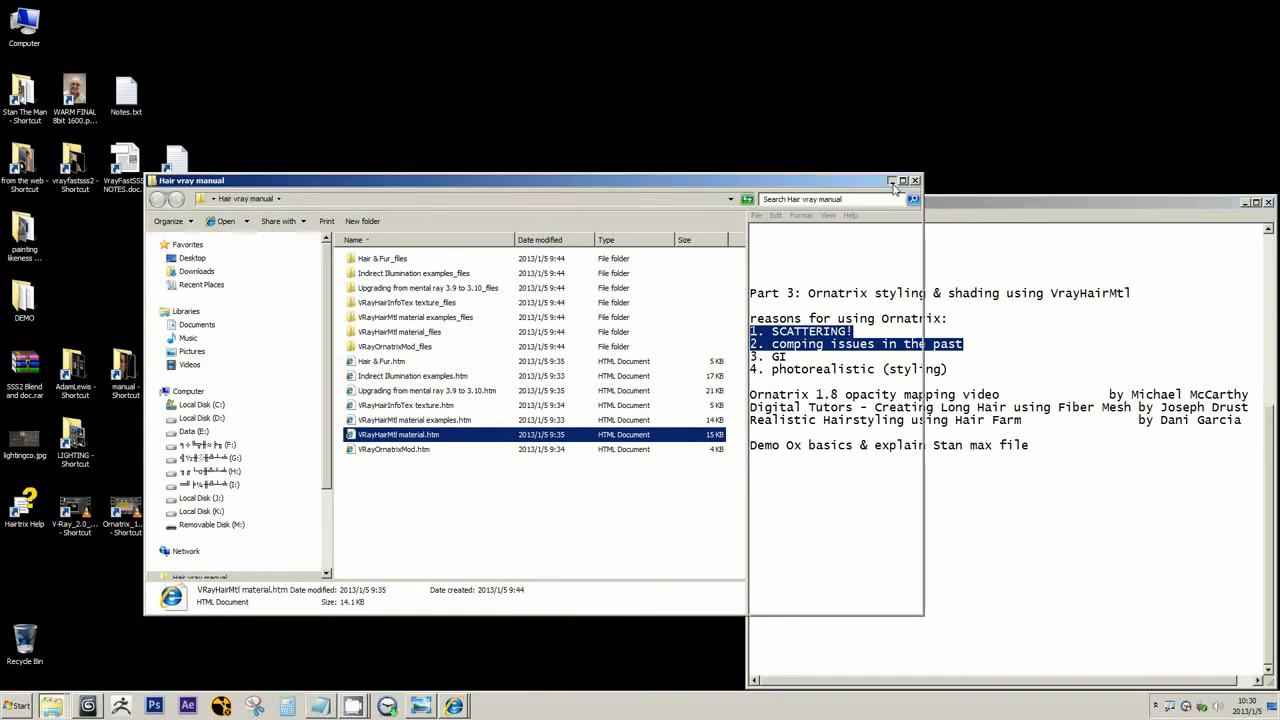
Minimize the Hair vray manual folder and add the heading "Research materials:" above the notes' list of videos
click(893, 184)
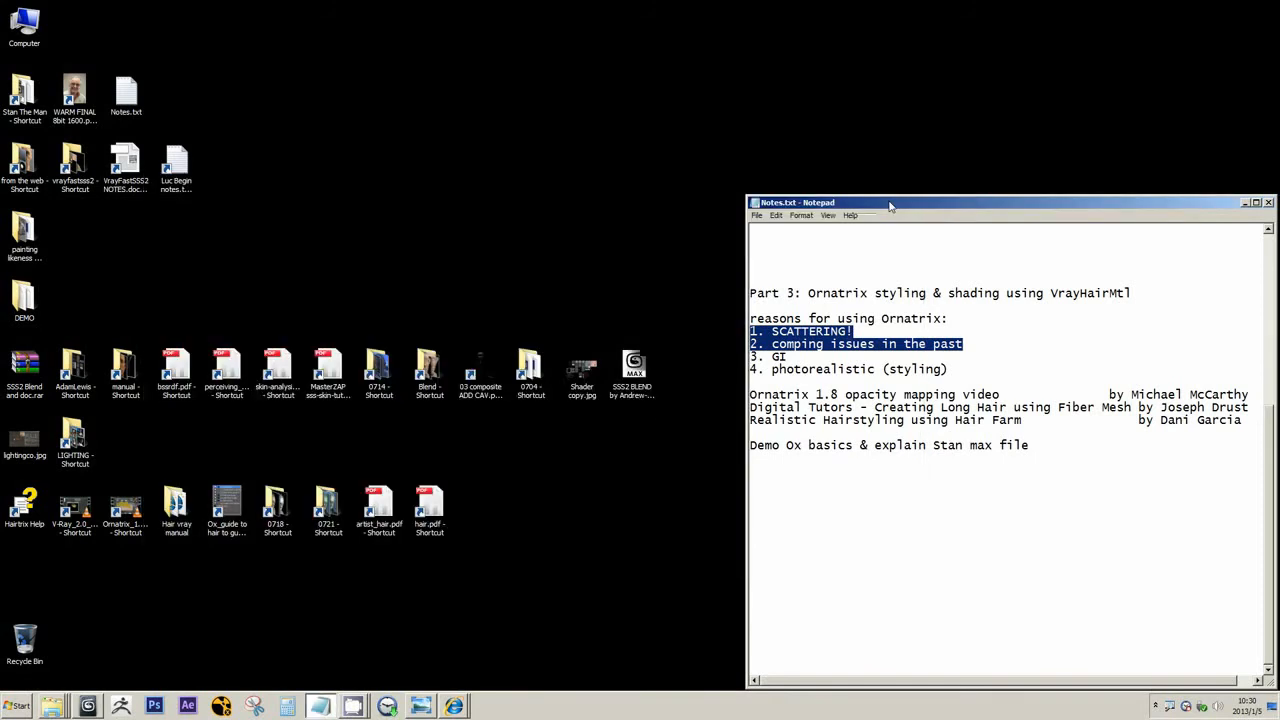
click(790, 384)
key(Return)
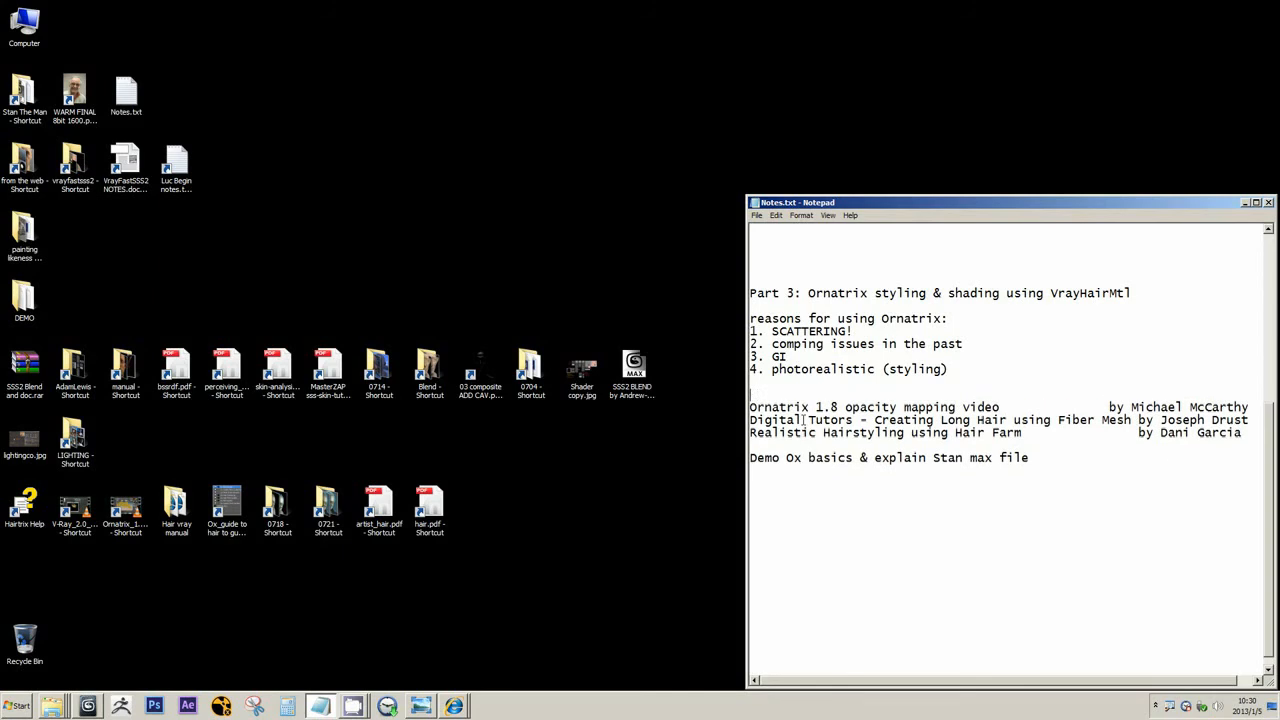
text(Reas)
text(eac)
text(ials:)
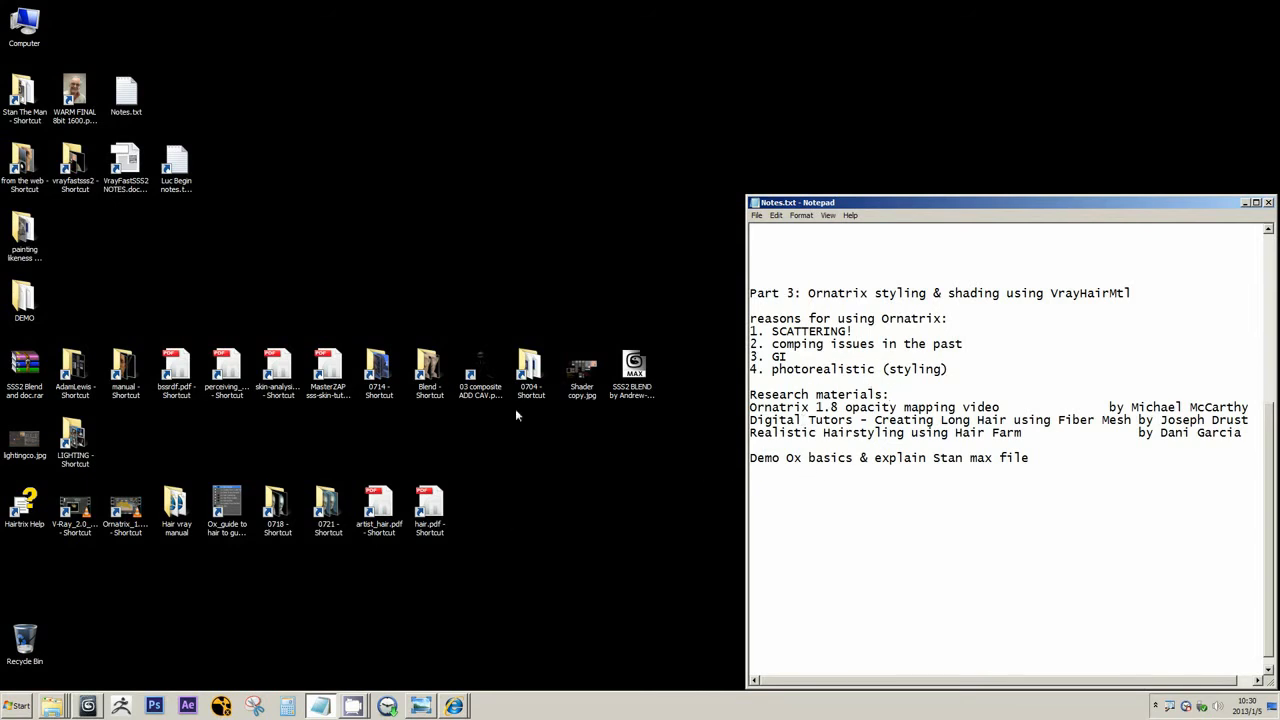
Point out the desktop shortcut to the Ornatrix 1.8 and VRay 2.0 Native Support Demo video
click(130, 510)
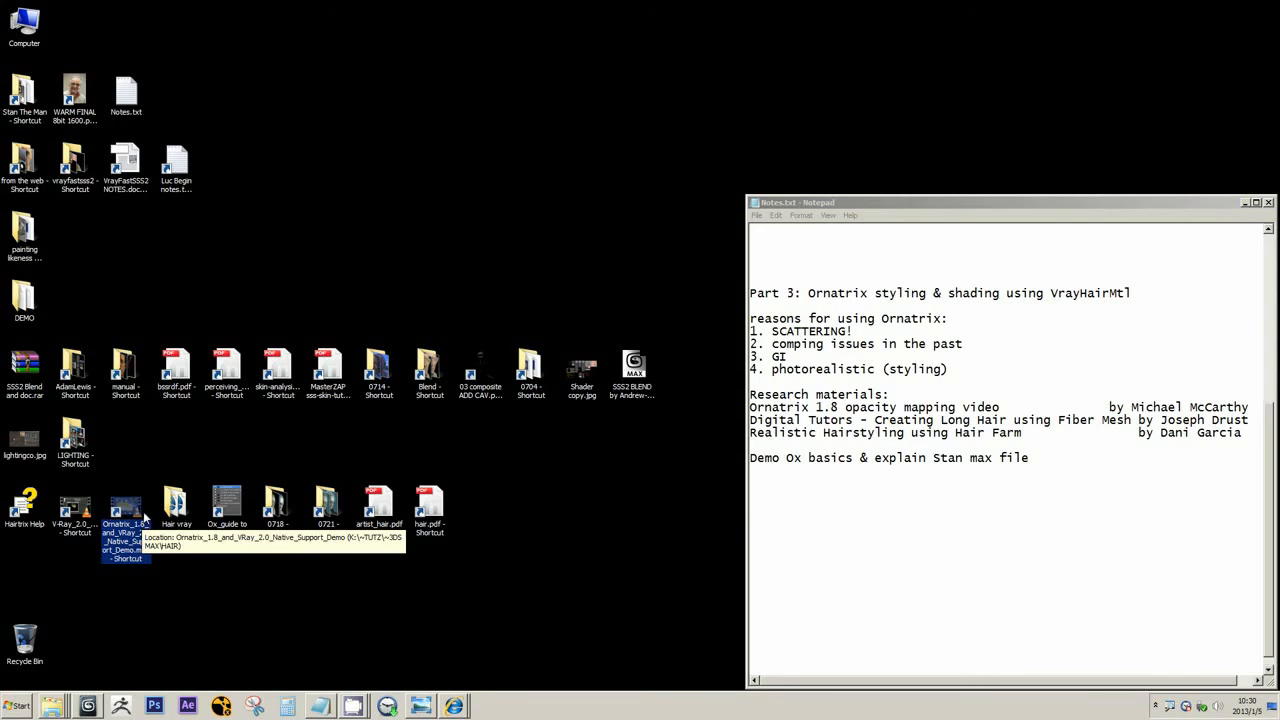
click(156, 584)
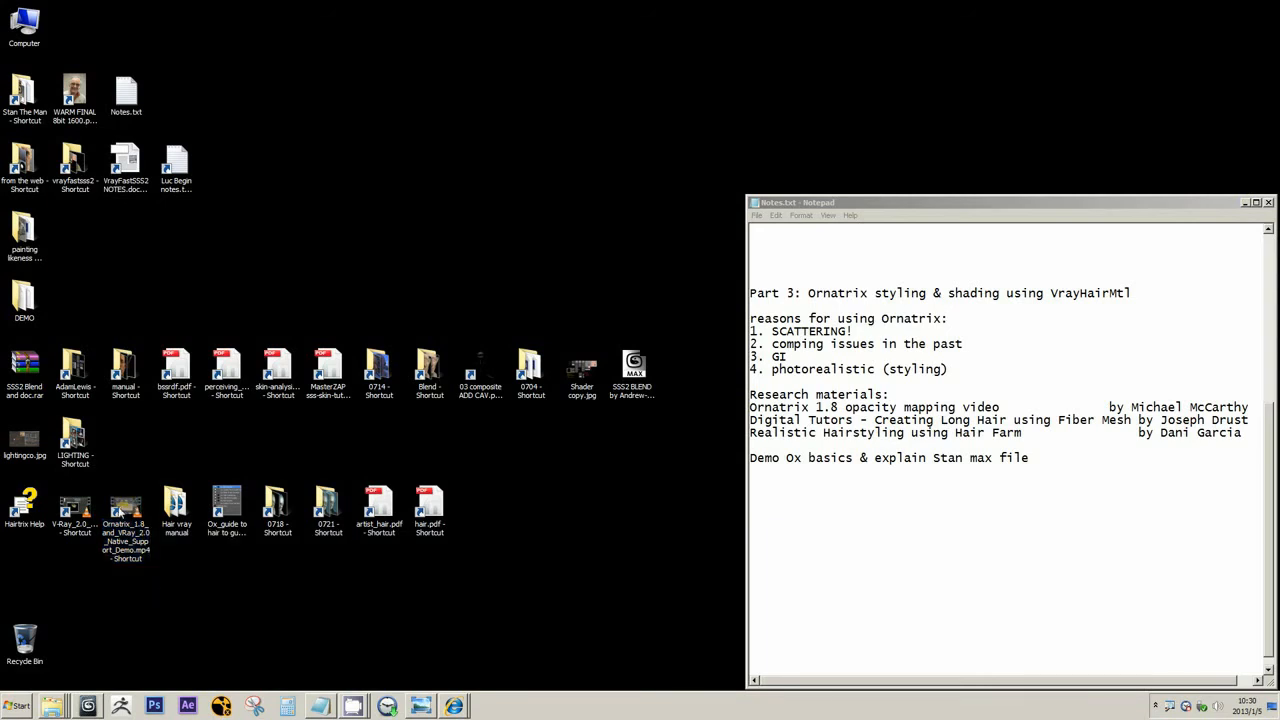
click(124, 512)
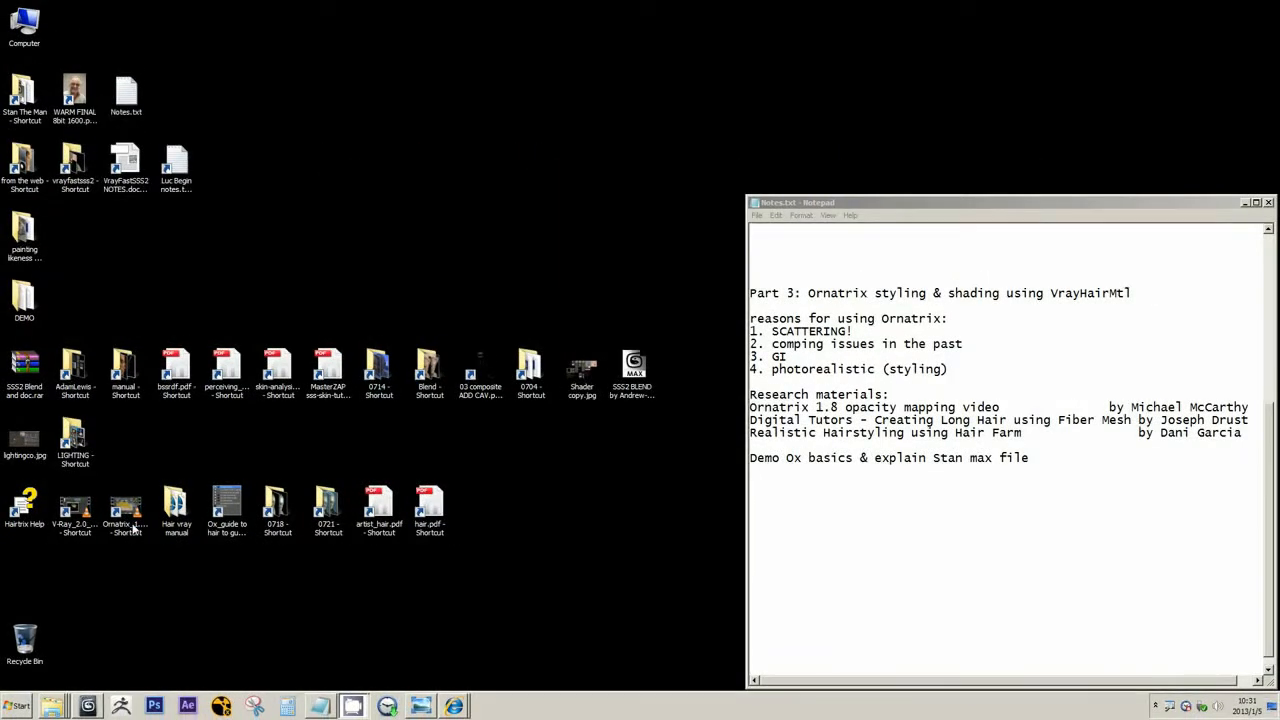
click(276, 532)
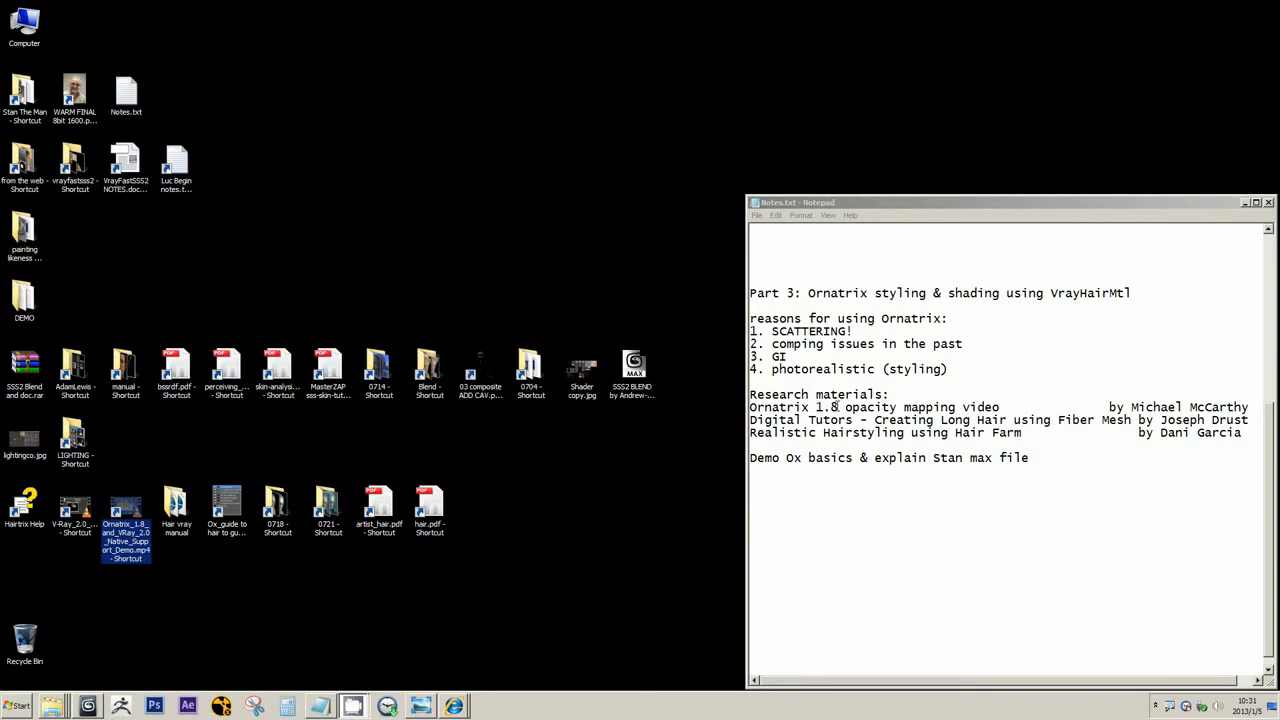
Highlight the author's name, "1.8" and "opacity mapping video" in the notes' first research entry
drag(1131, 408, 1247, 410)
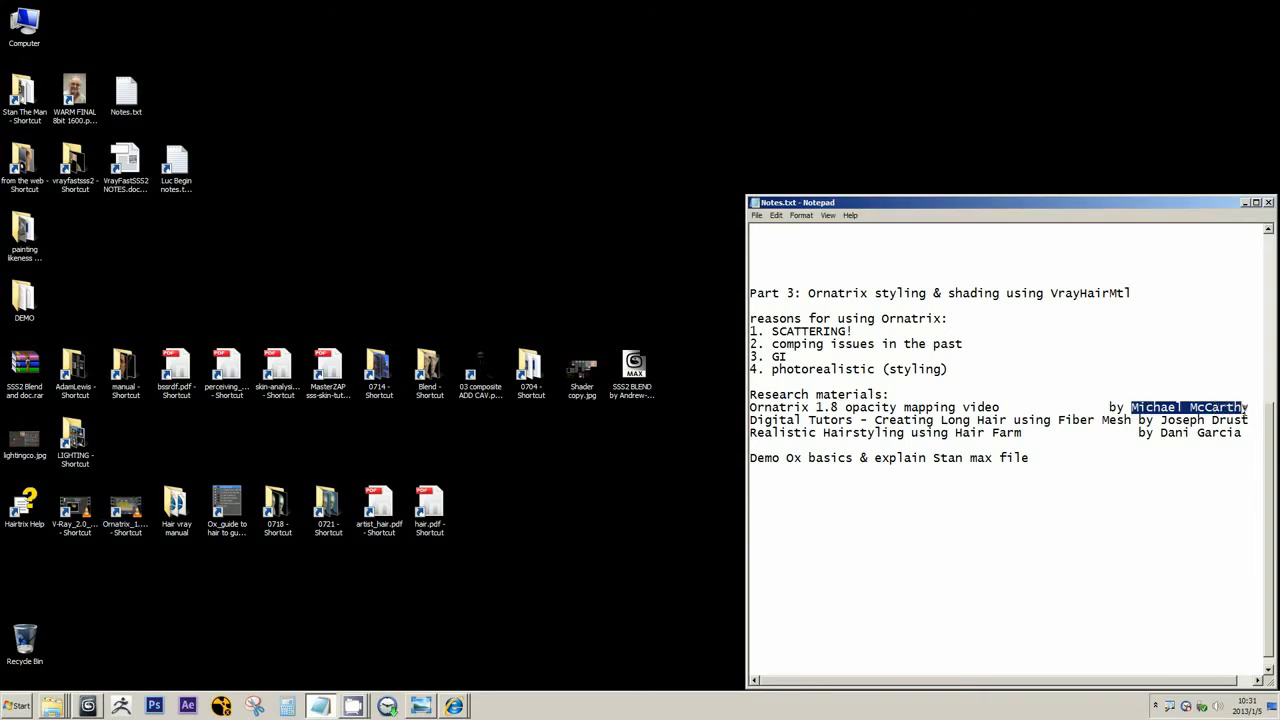
click(1155, 407)
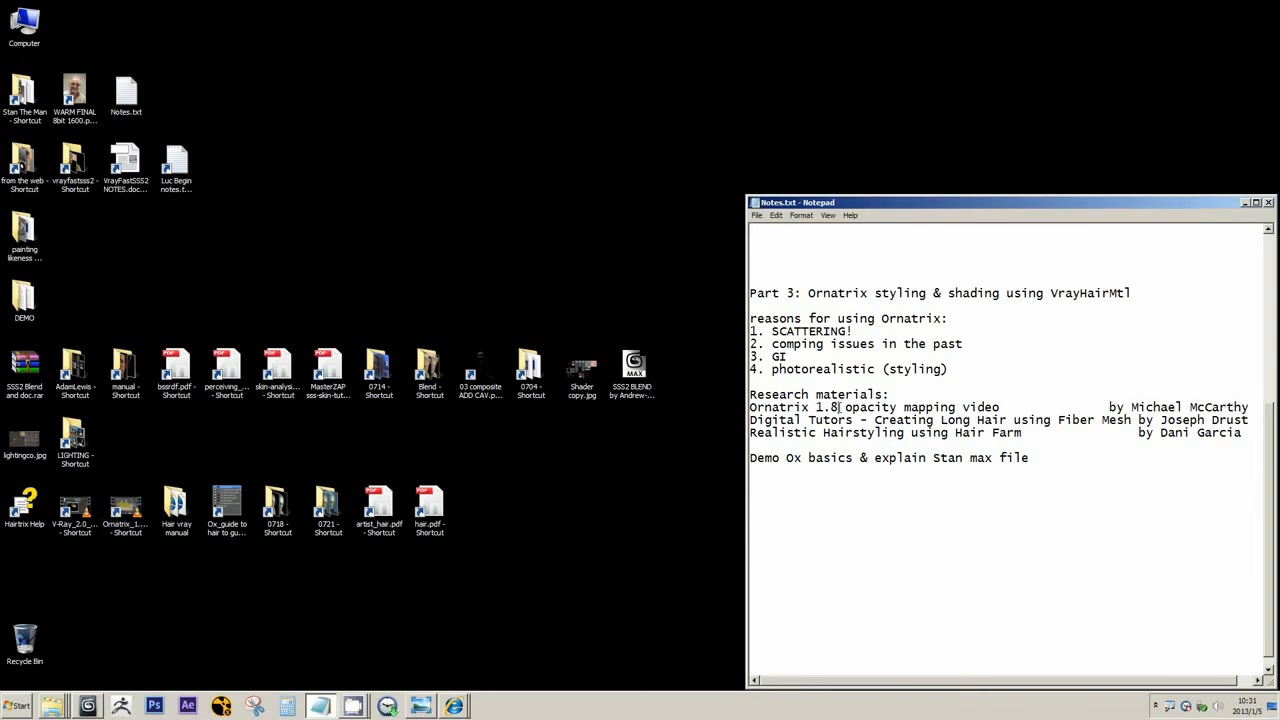
drag(840, 408, 816, 408)
drag(1006, 408, 845, 408)
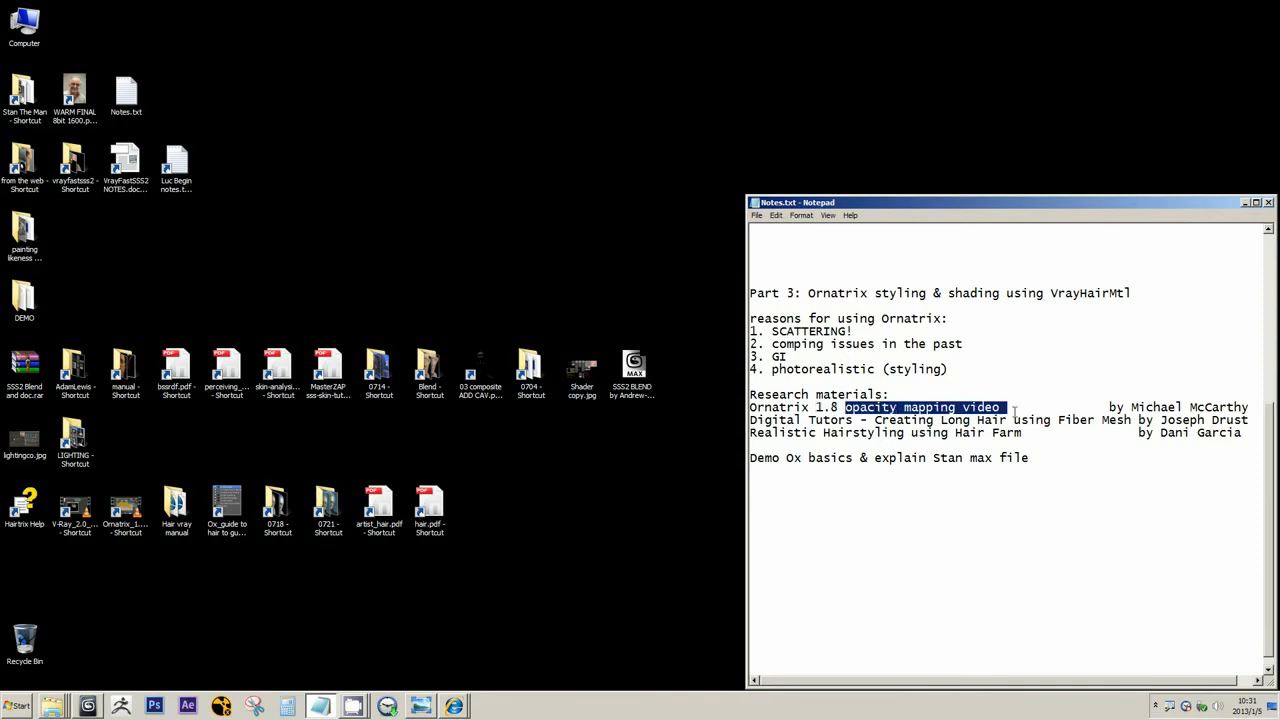
Insert "(tip-fade)" after "opacity mapping" in the first research entry and remove surplus spaces before the author credit
click(961, 408)
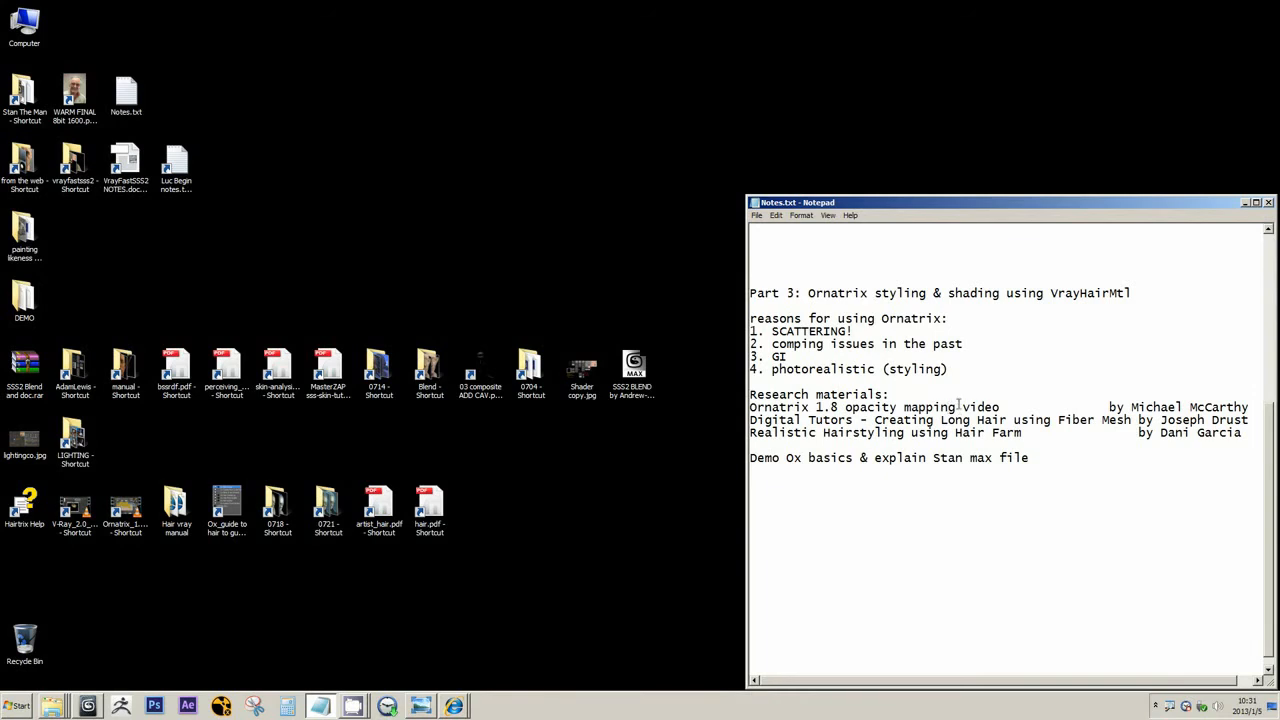
text((tip-)
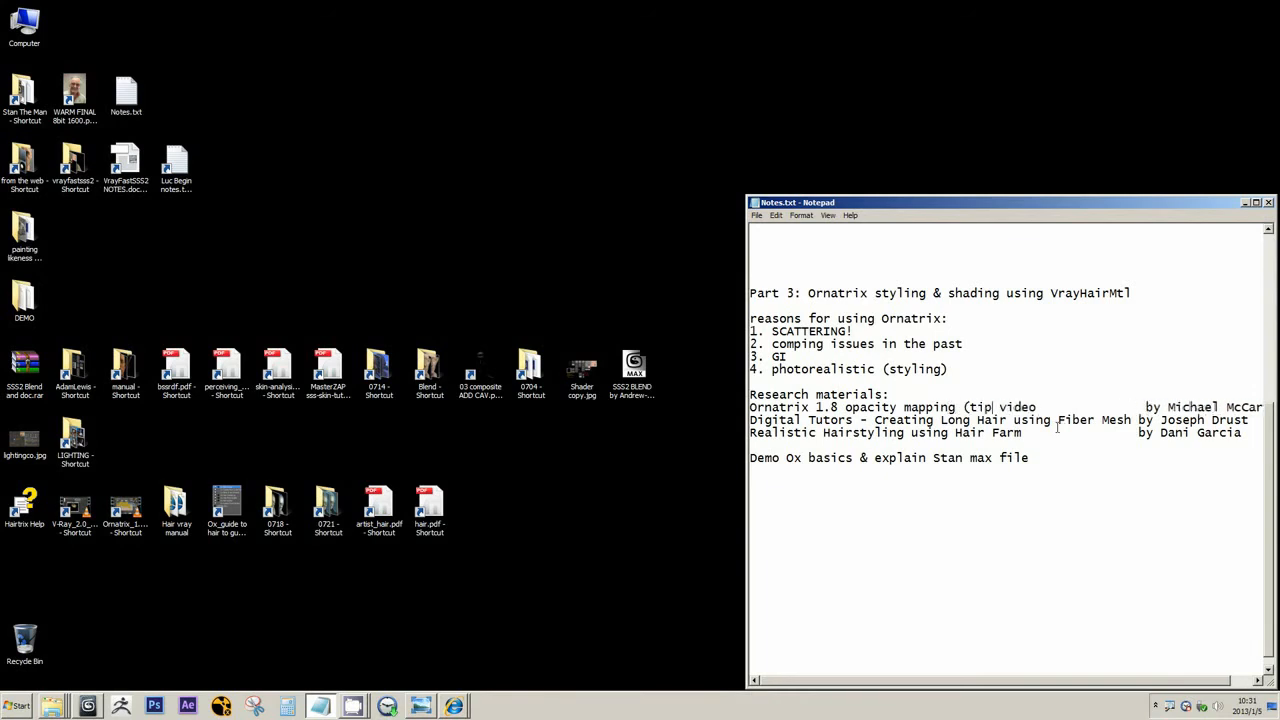
text(fade)
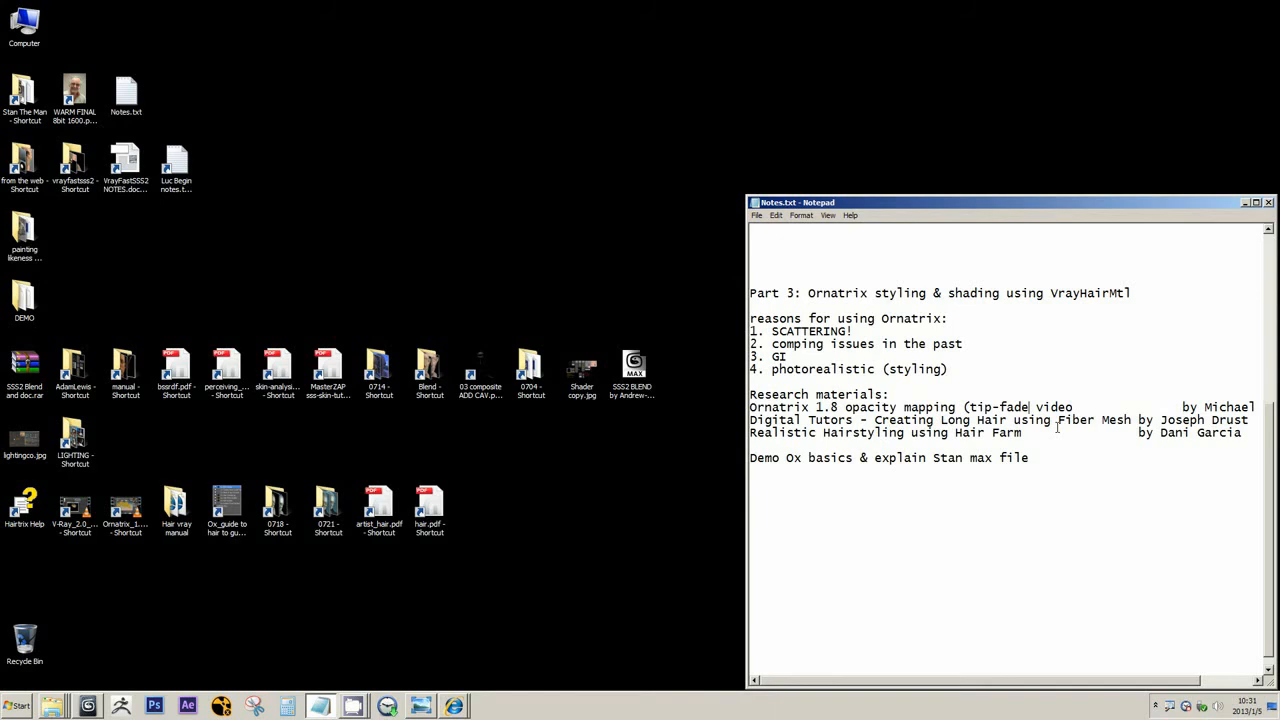
text())
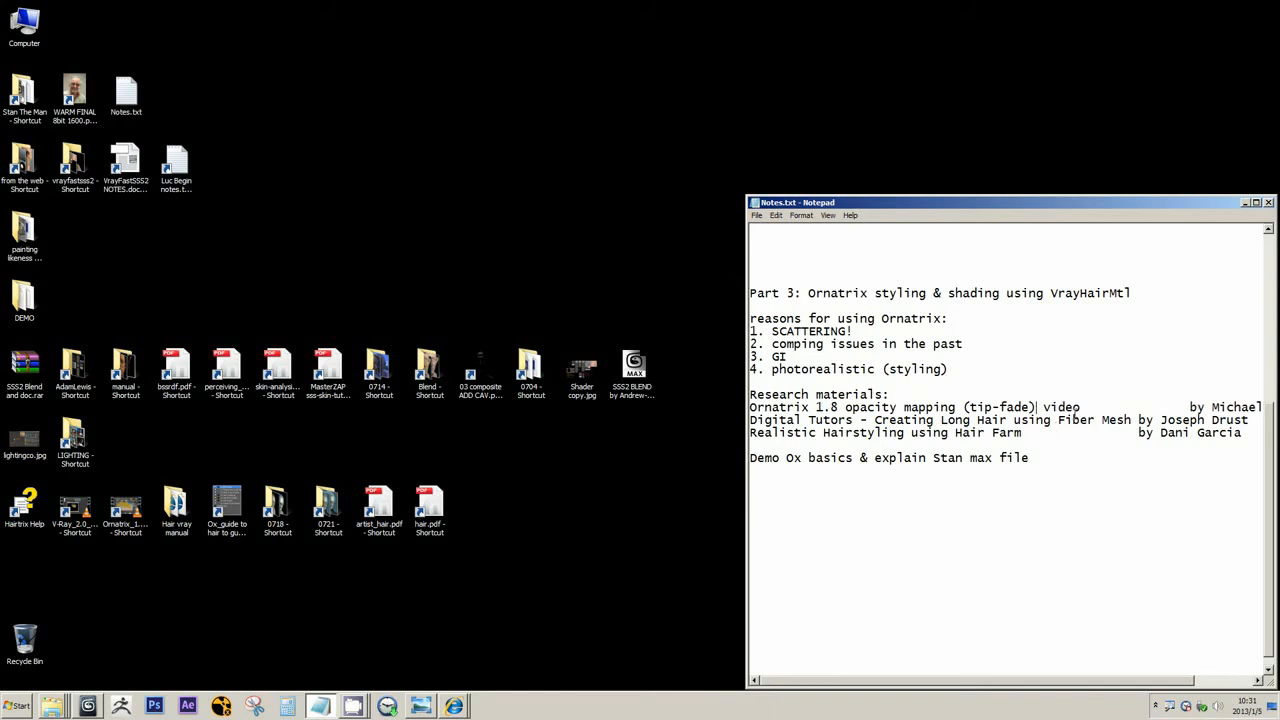
click(1111, 402)
key(Delete)
key(Delete)
key(Delete)
key(Delete)
key(Delete)
key(Delete)
key(Delete)
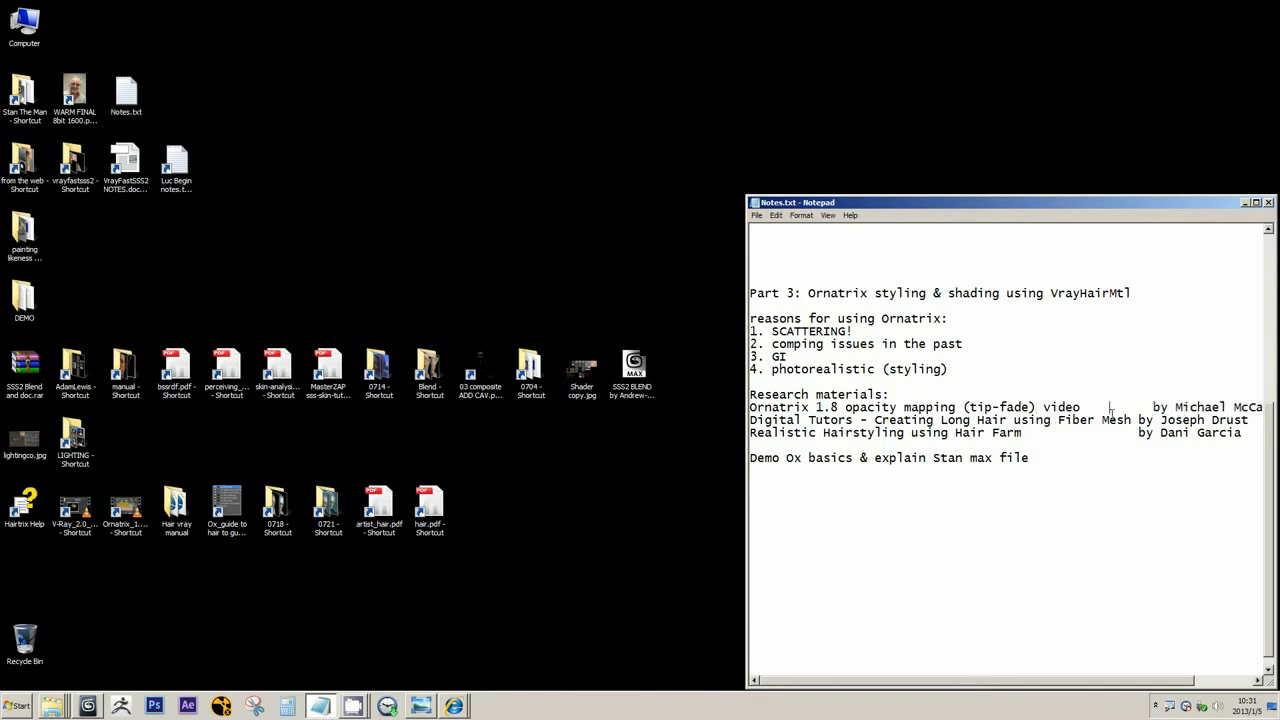
key(Delete)
key(Delete)
key(Delete)
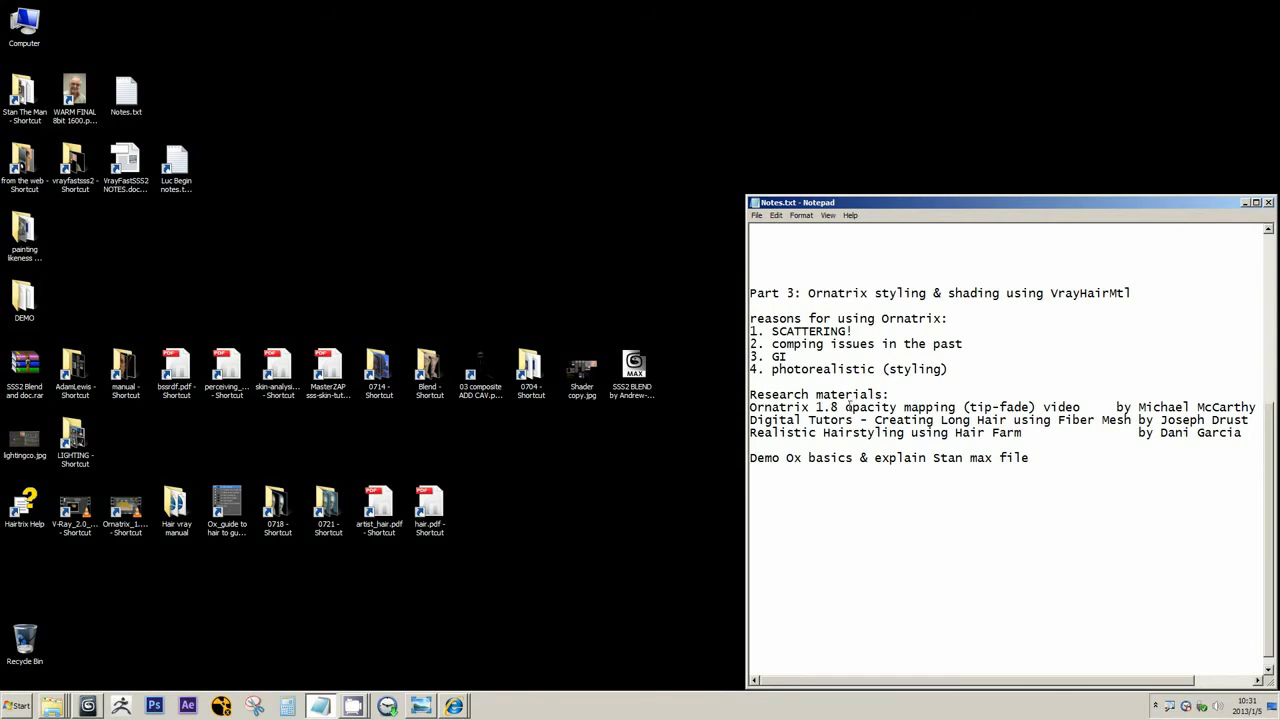
Highlight "opacity mapping (tip-fade)" in the notes and point out the V-Ray 2.0 Hair and Fur Shader video shortcut
drag(846, 408, 1039, 408)
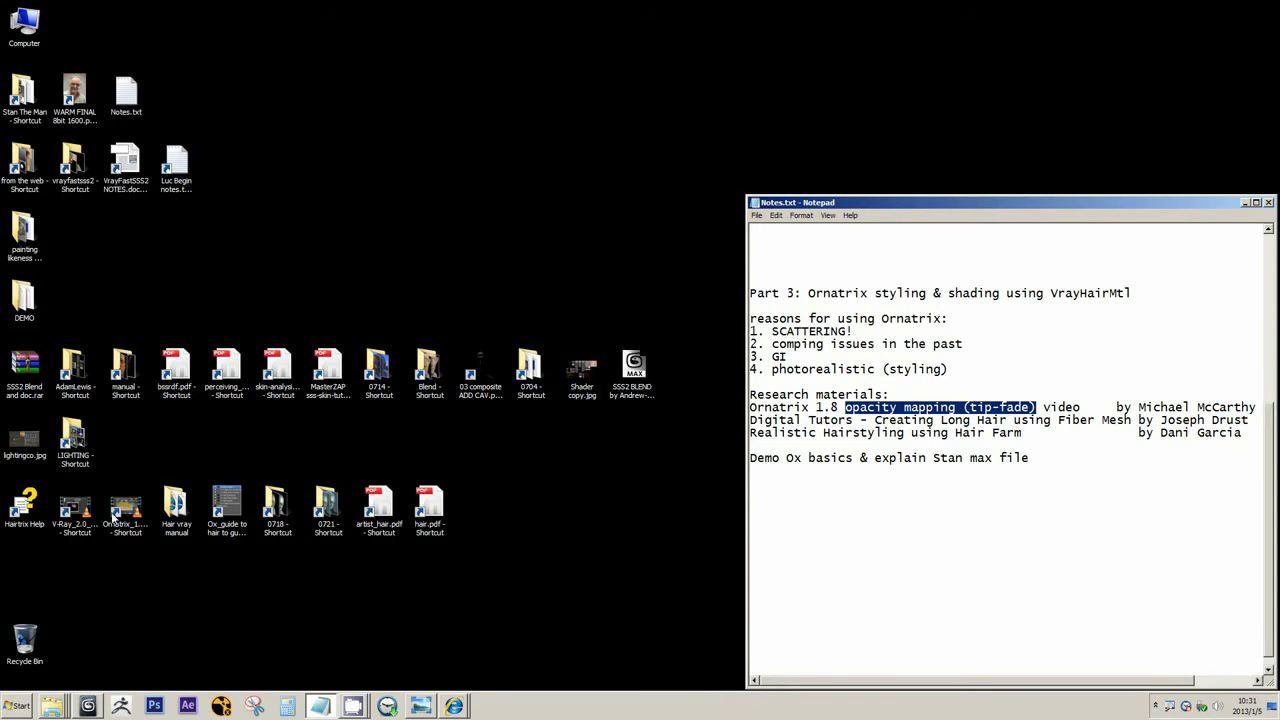
click(76, 518)
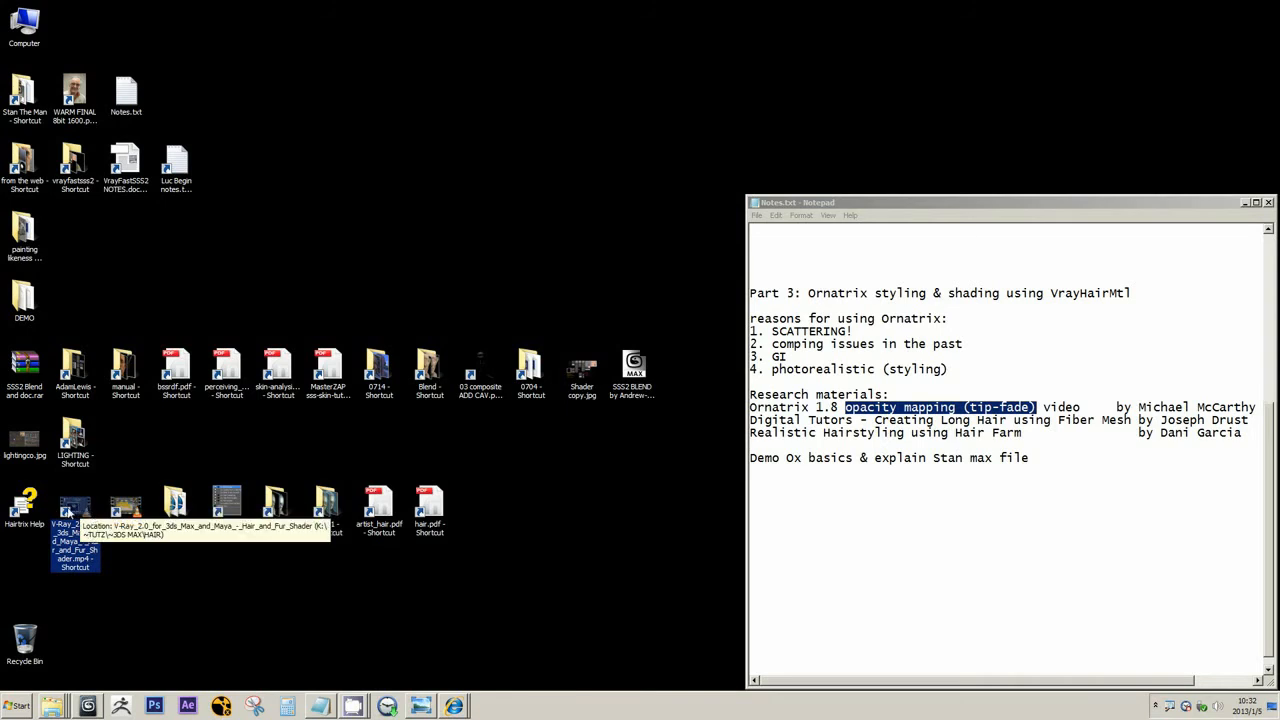
click(238, 456)
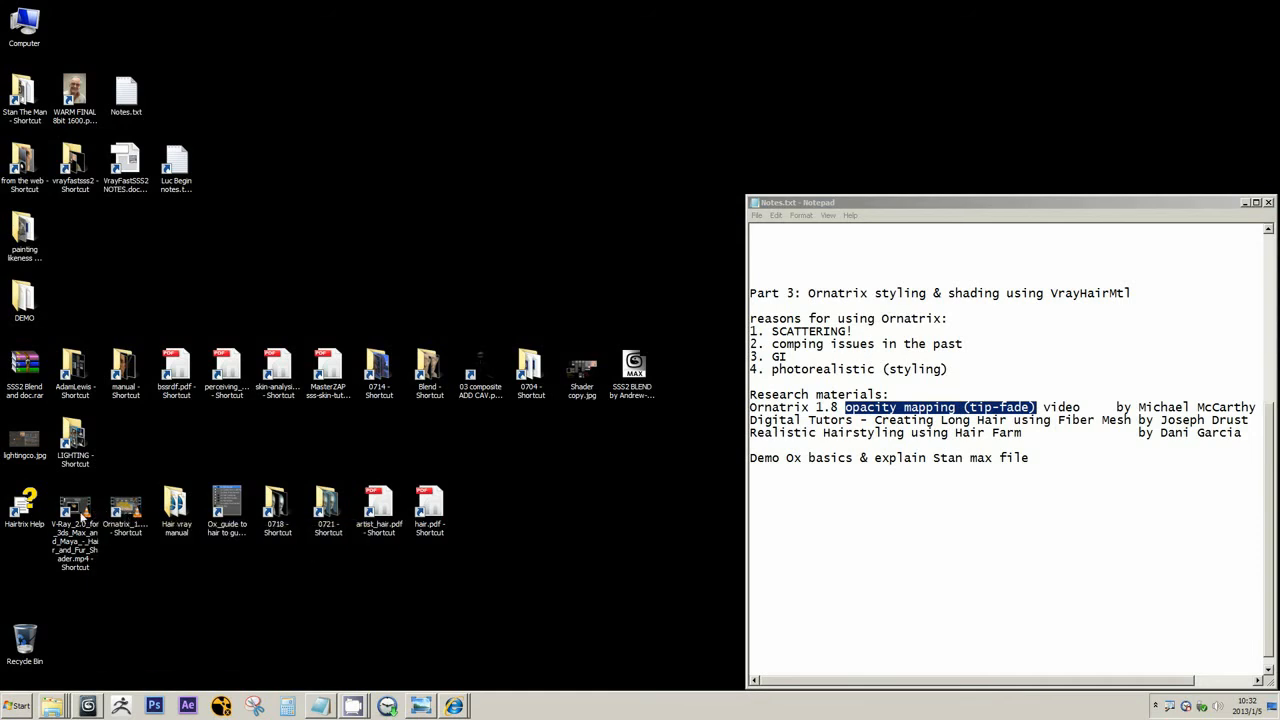
Bring up the portrait image, minimize it again, and refresh the desktop
click(420, 702)
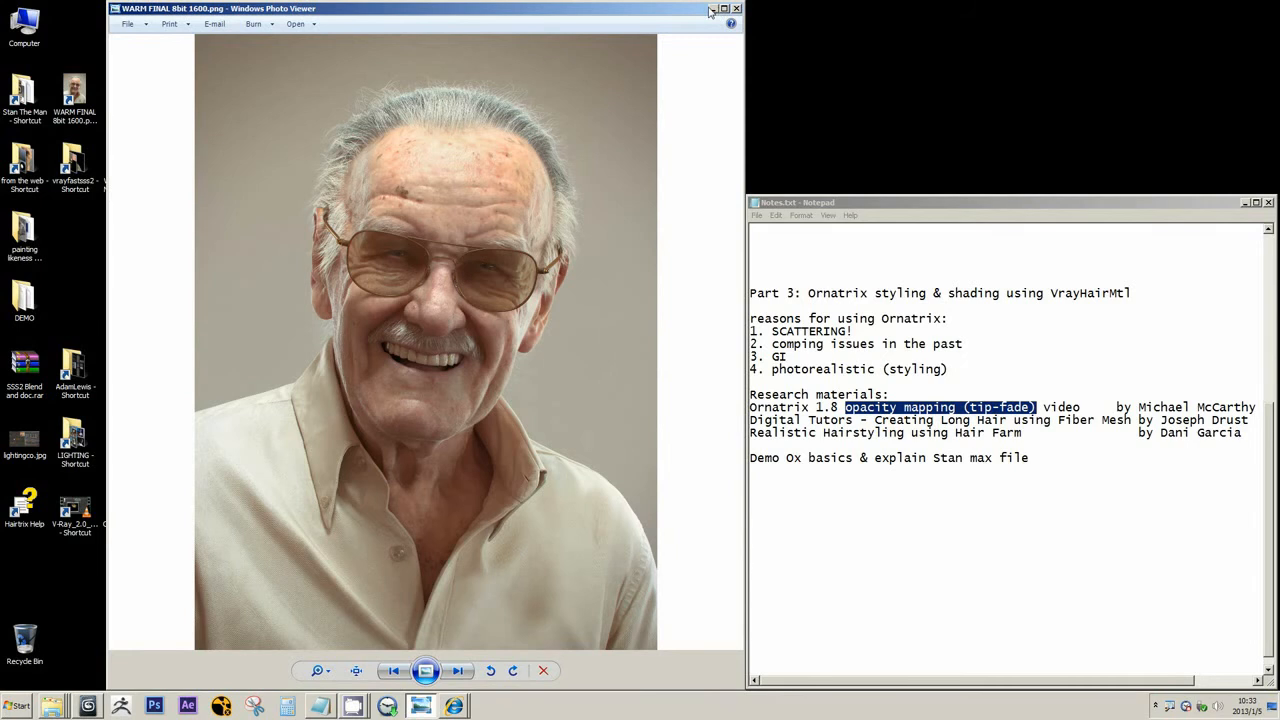
click(713, 9)
right_click(546, 257)
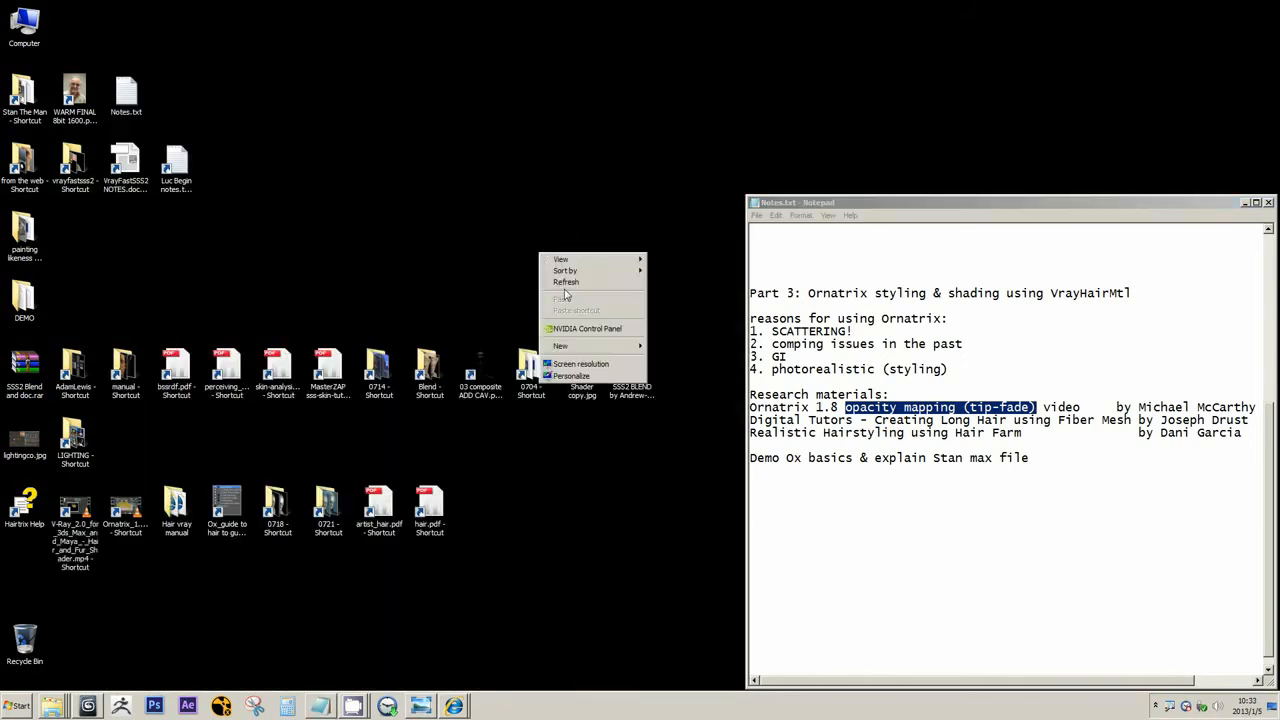
click(568, 290)
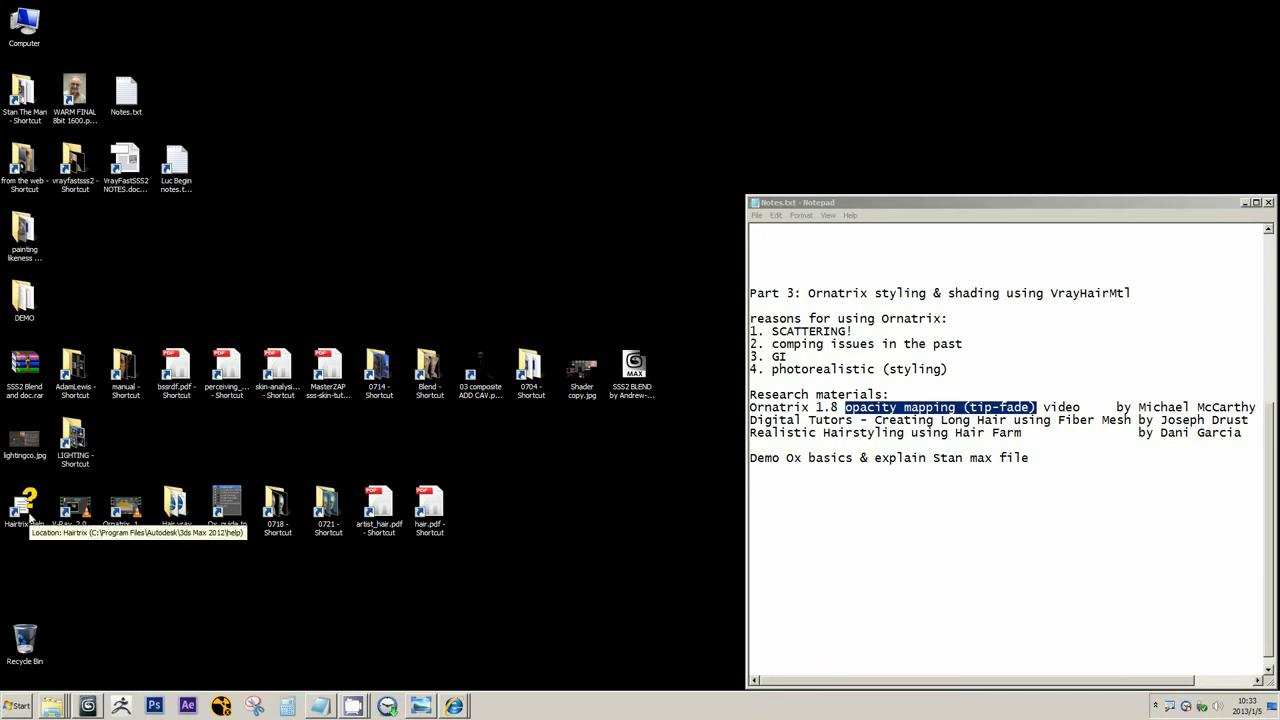
Open the Hairtrix Reference Guide beside the notes and expand the Ornatrix Reference Guide in its contents
double_click(24, 528)
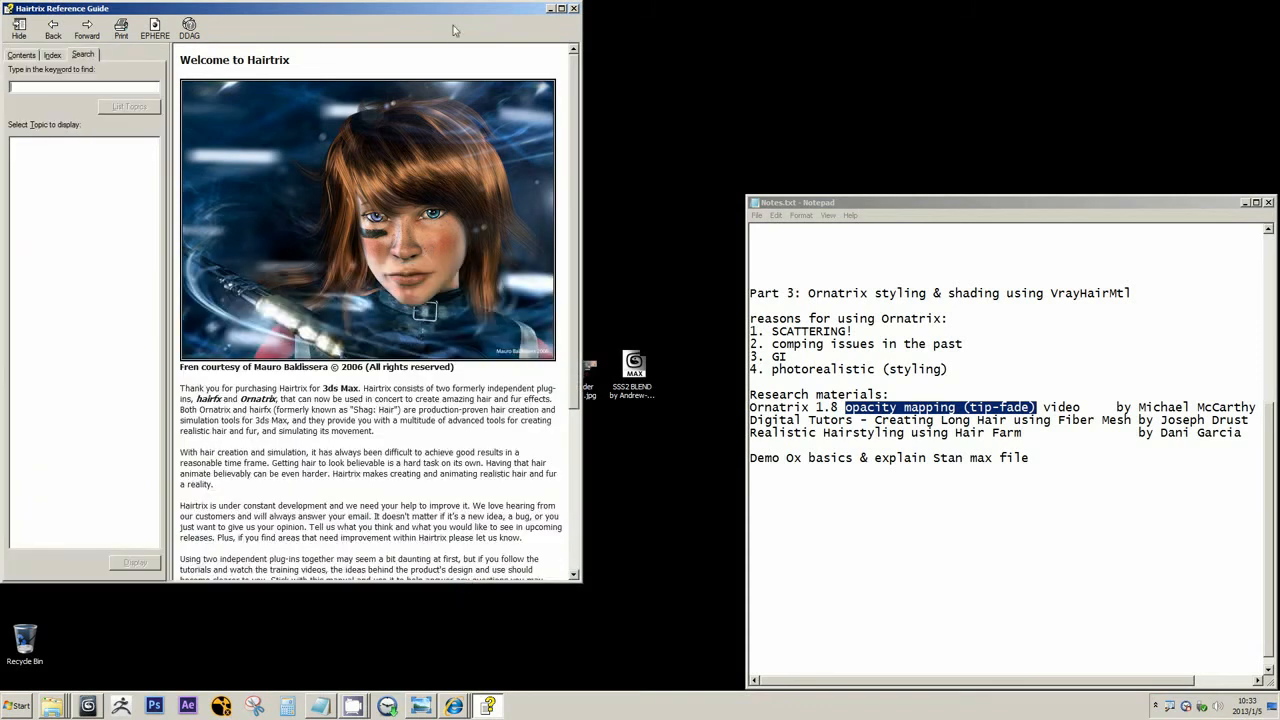
drag(457, 10, 527, 50)
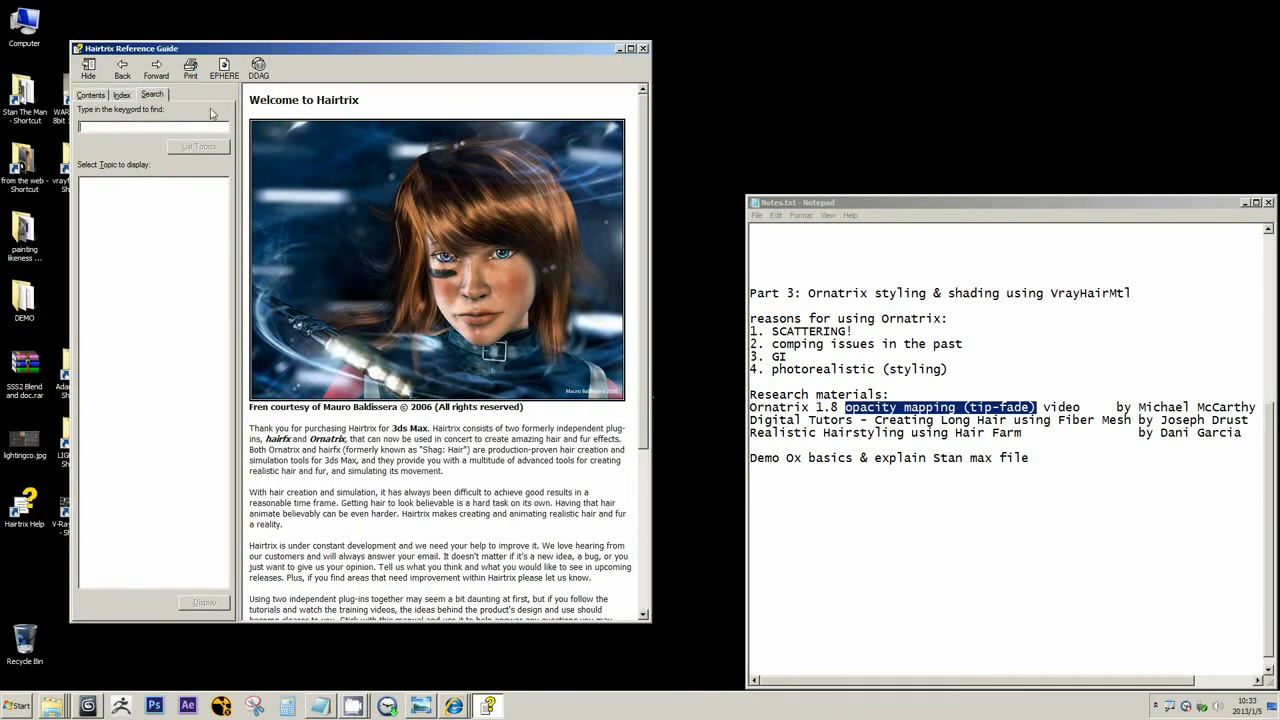
click(90, 94)
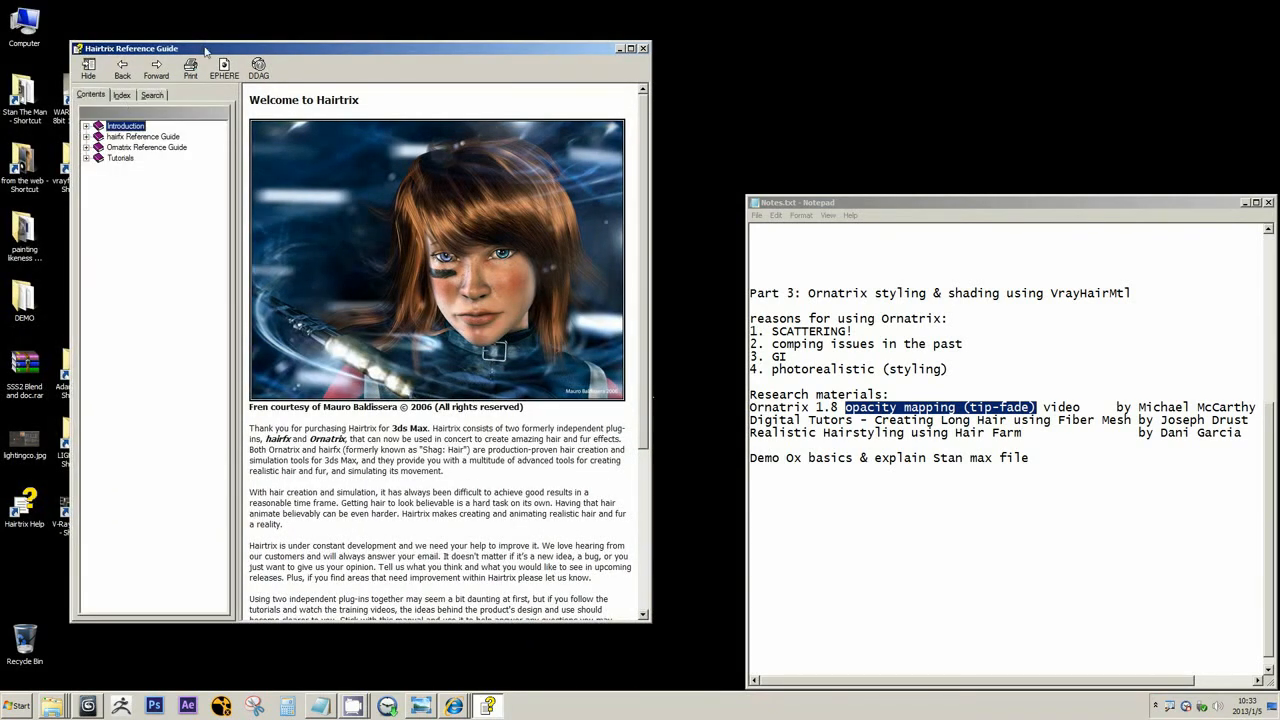
drag(205, 50, 258, 70)
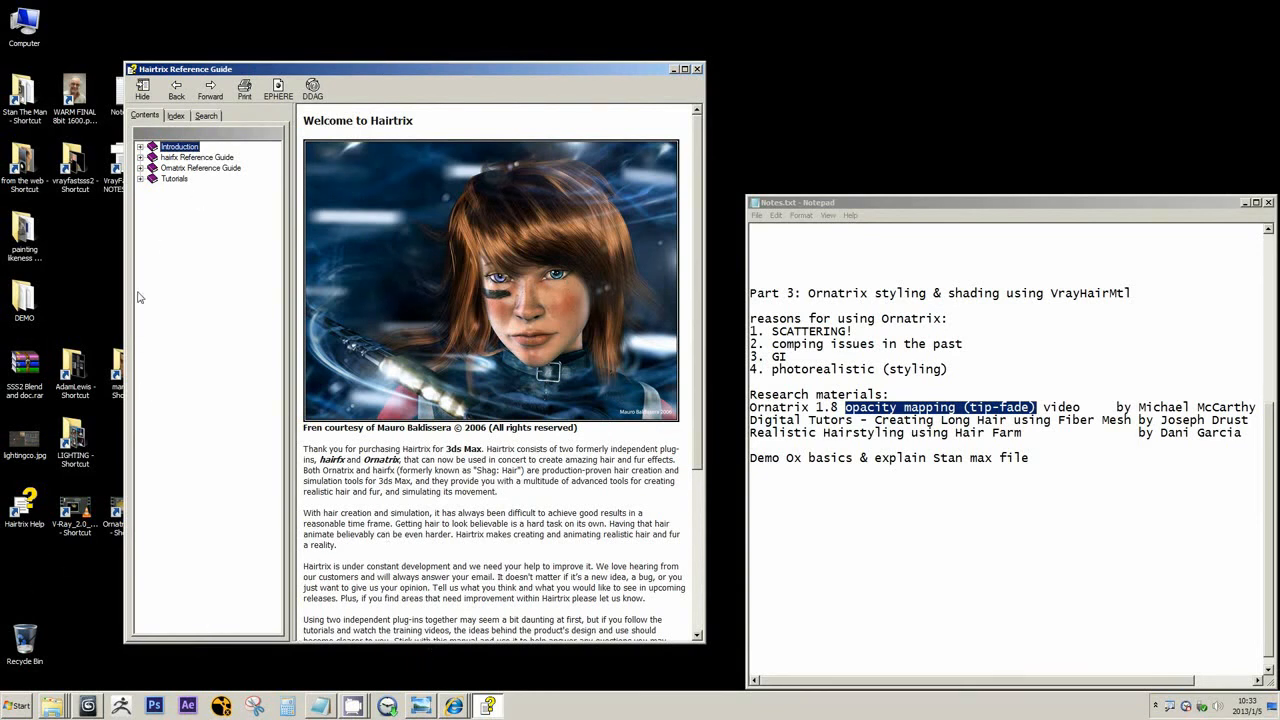
click(199, 170)
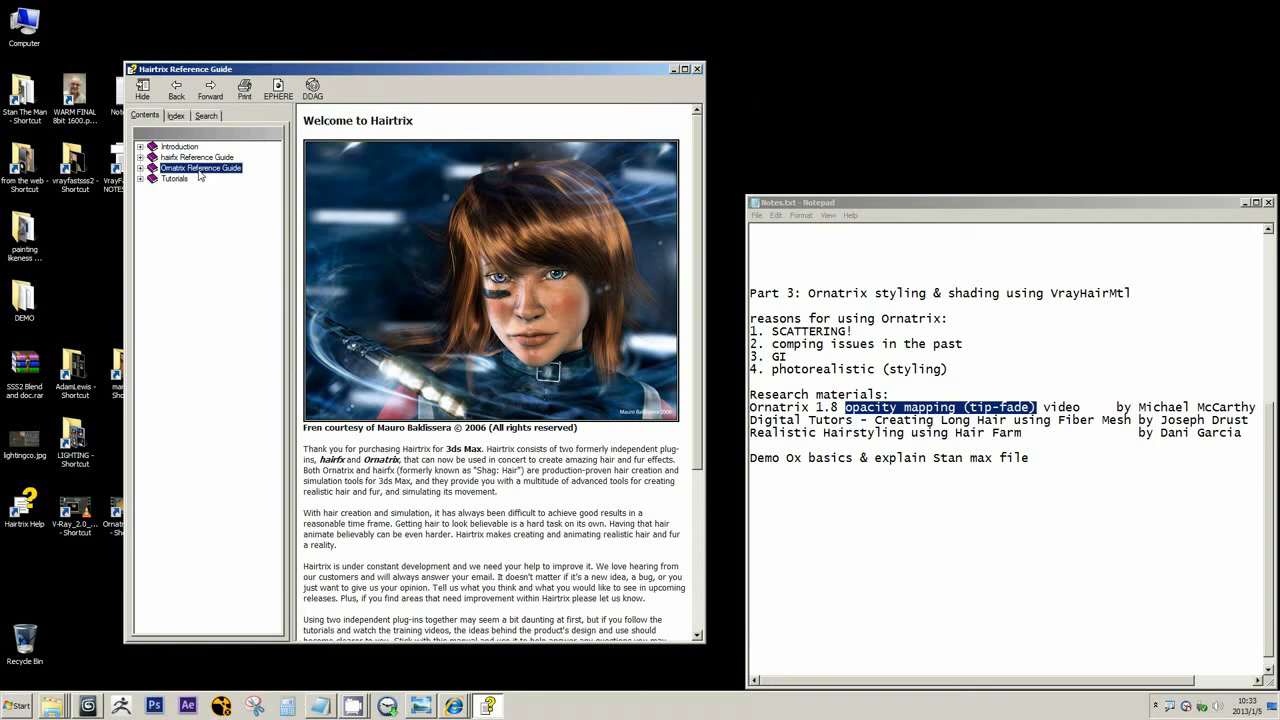
click(140, 168)
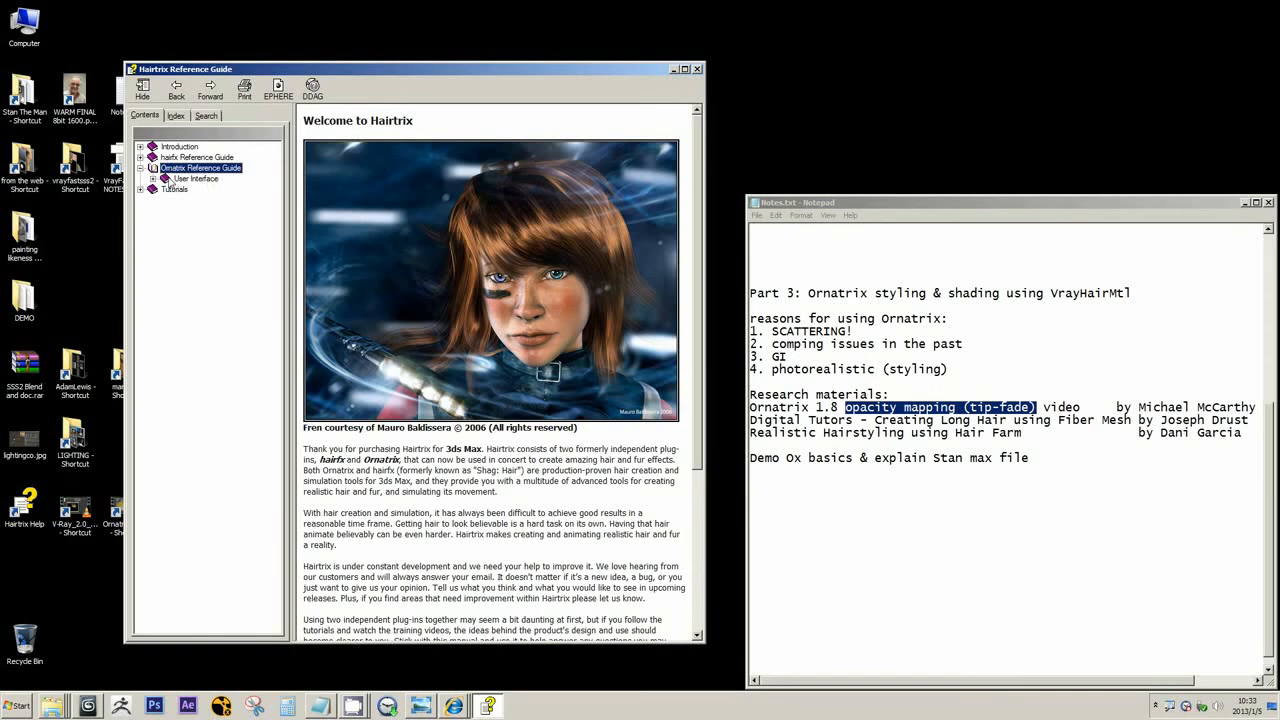
Minimize the Hairtrix Reference Guide and highlight the source, title and author credit in the Digital Tutors research entry
click(674, 69)
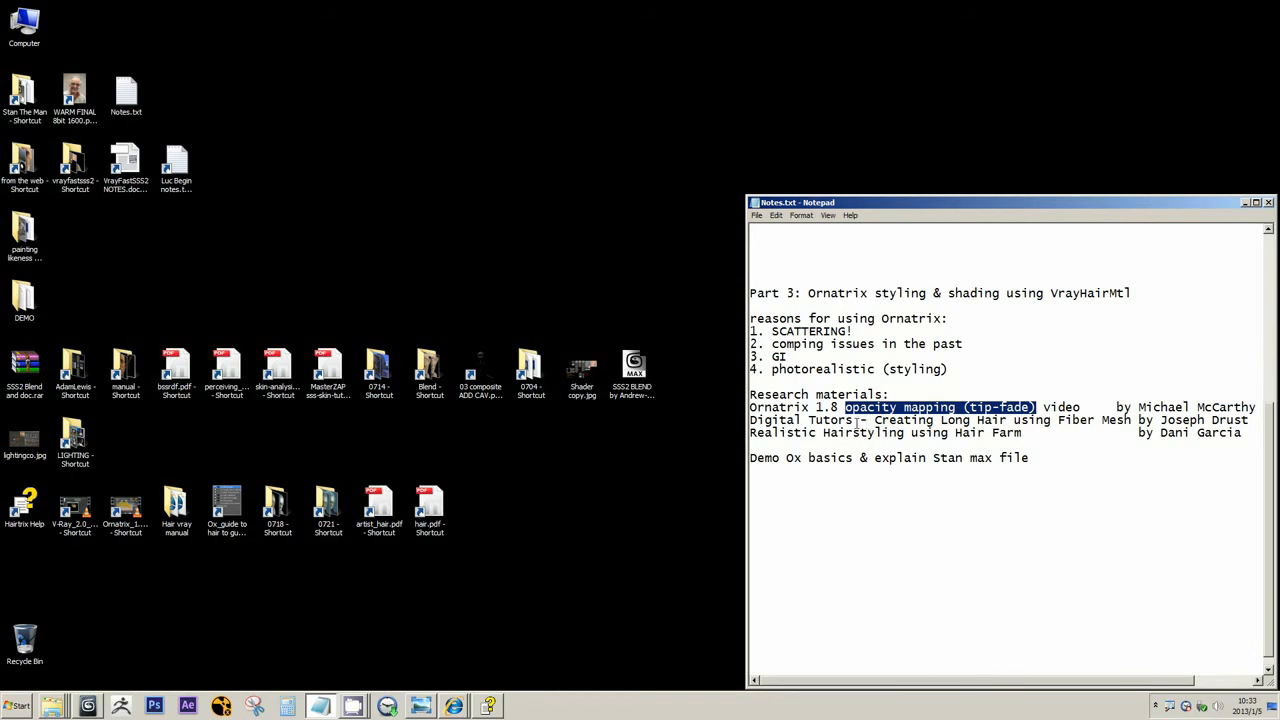
drag(855, 421, 750, 421)
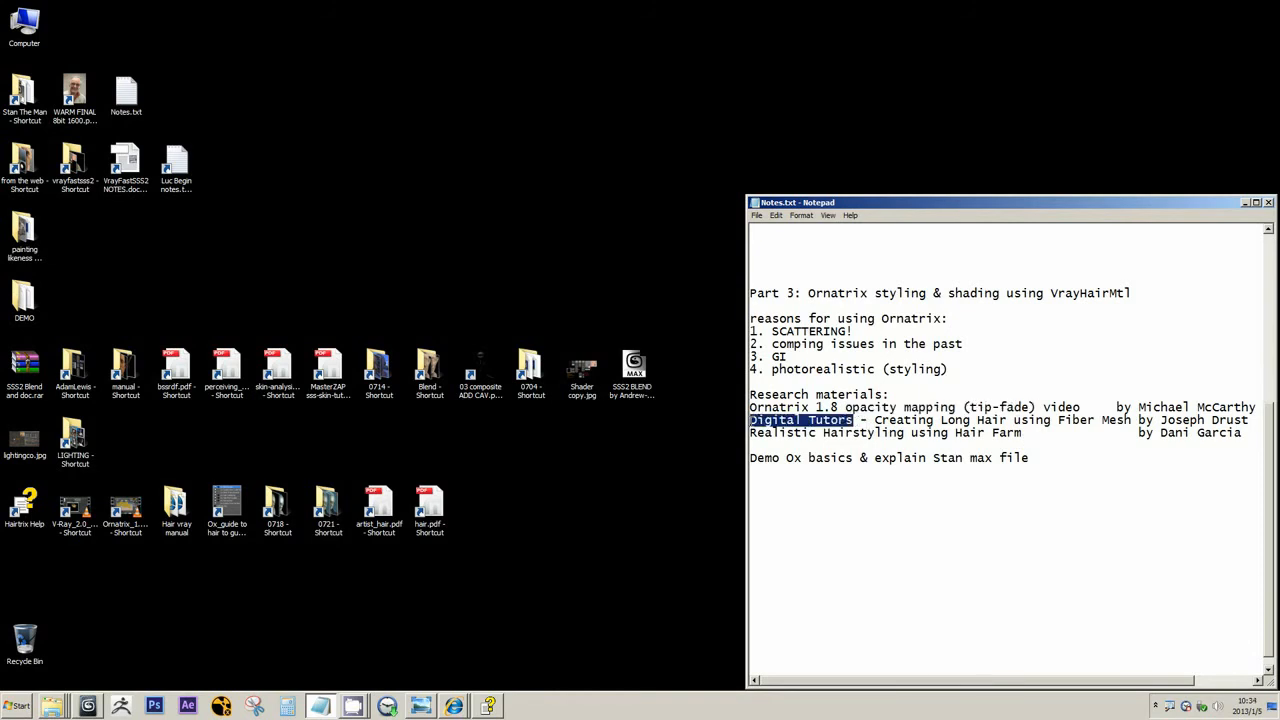
click(999, 421)
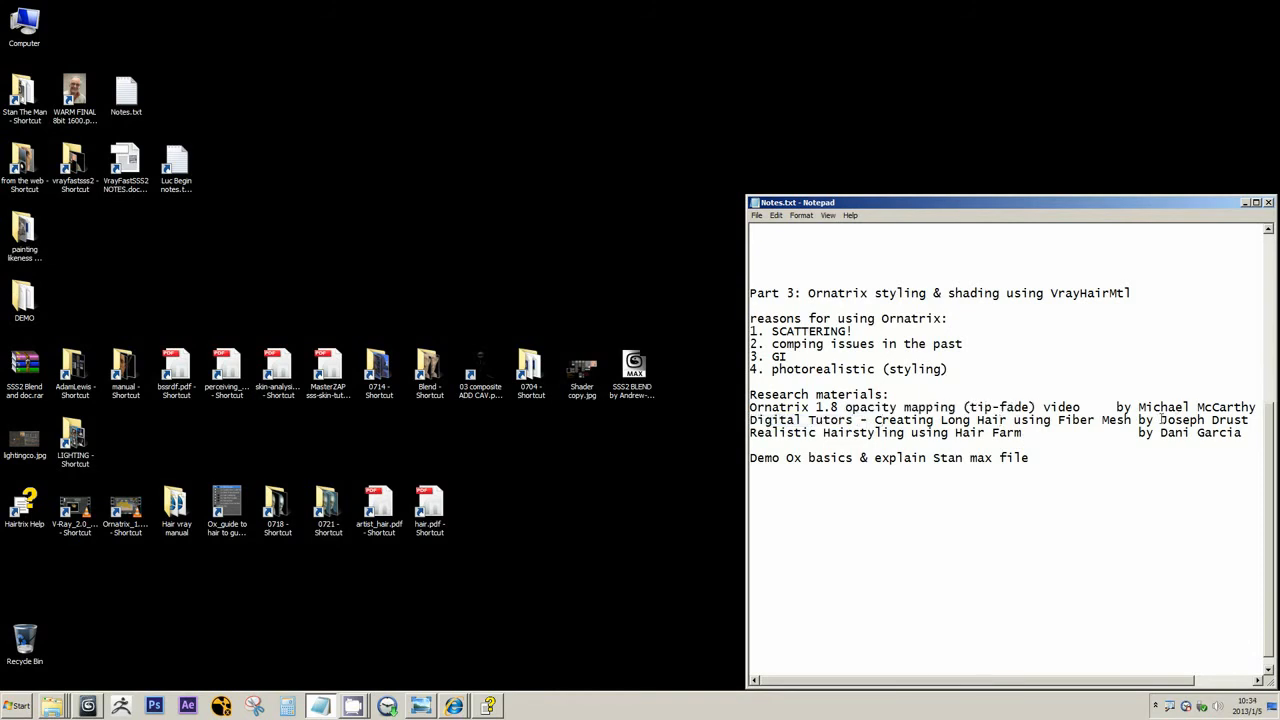
drag(1160, 421, 1250, 421)
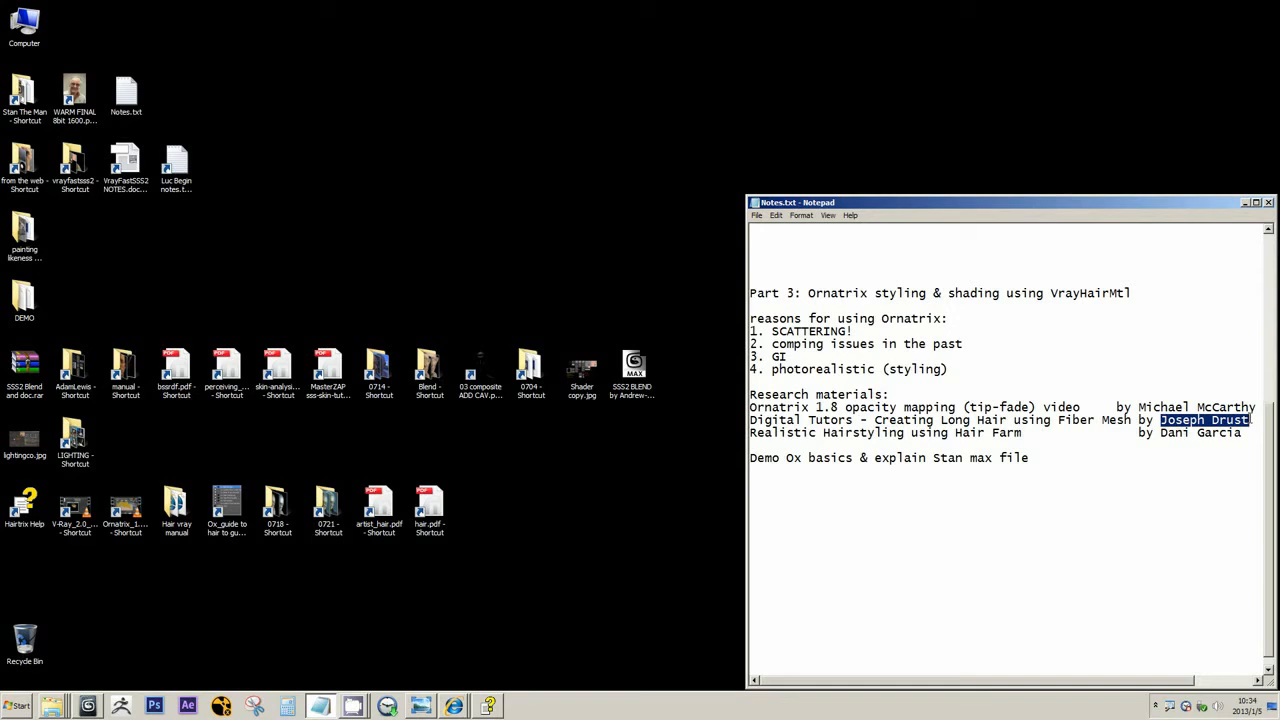
drag(877, 421, 1138, 421)
click(1045, 420)
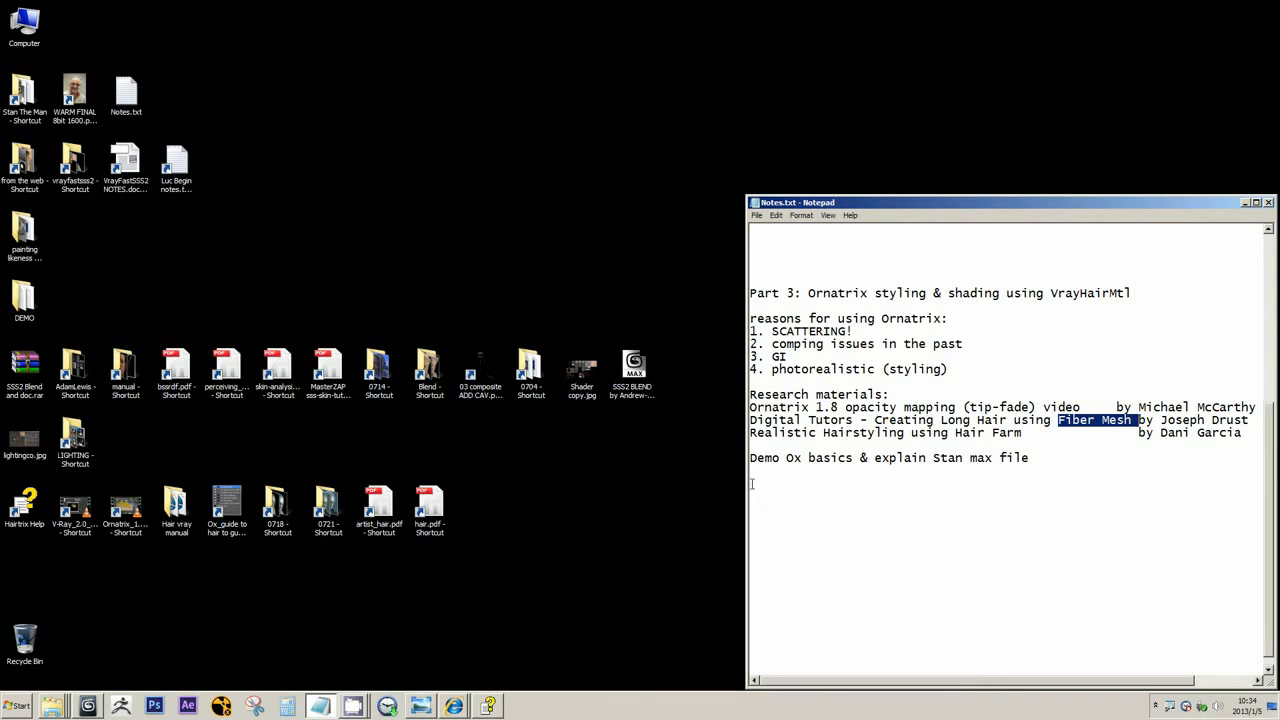
Highlight "Fiber Mesh", "Long Hair" and "Creating Long Hair" within the Digital Tutors entry of the notes
click(899, 419)
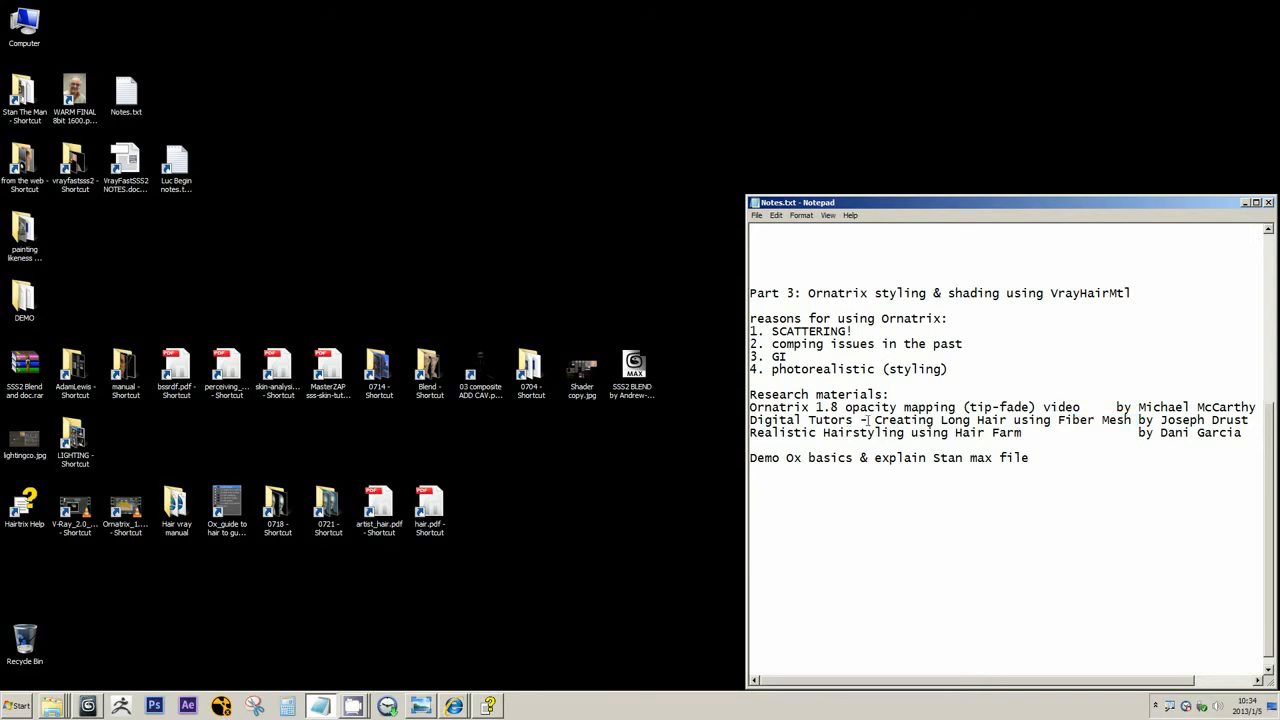
drag(868, 420, 1132, 420)
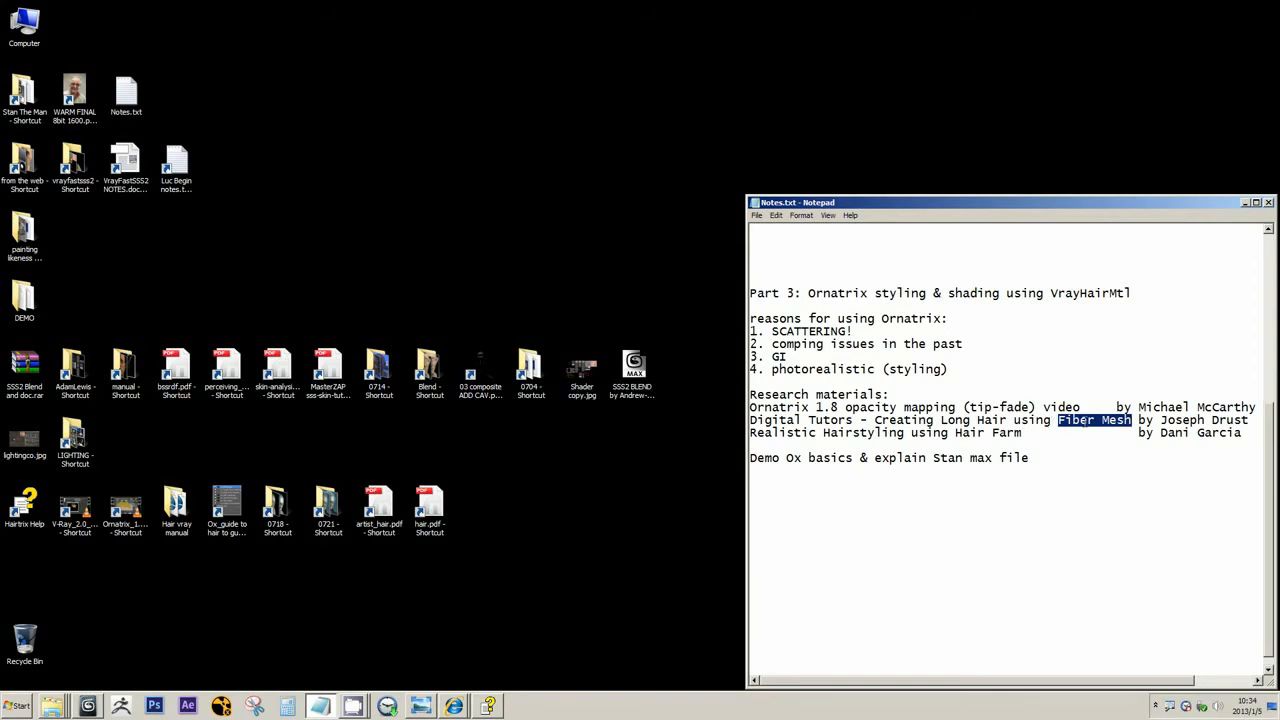
drag(1006, 422, 940, 421)
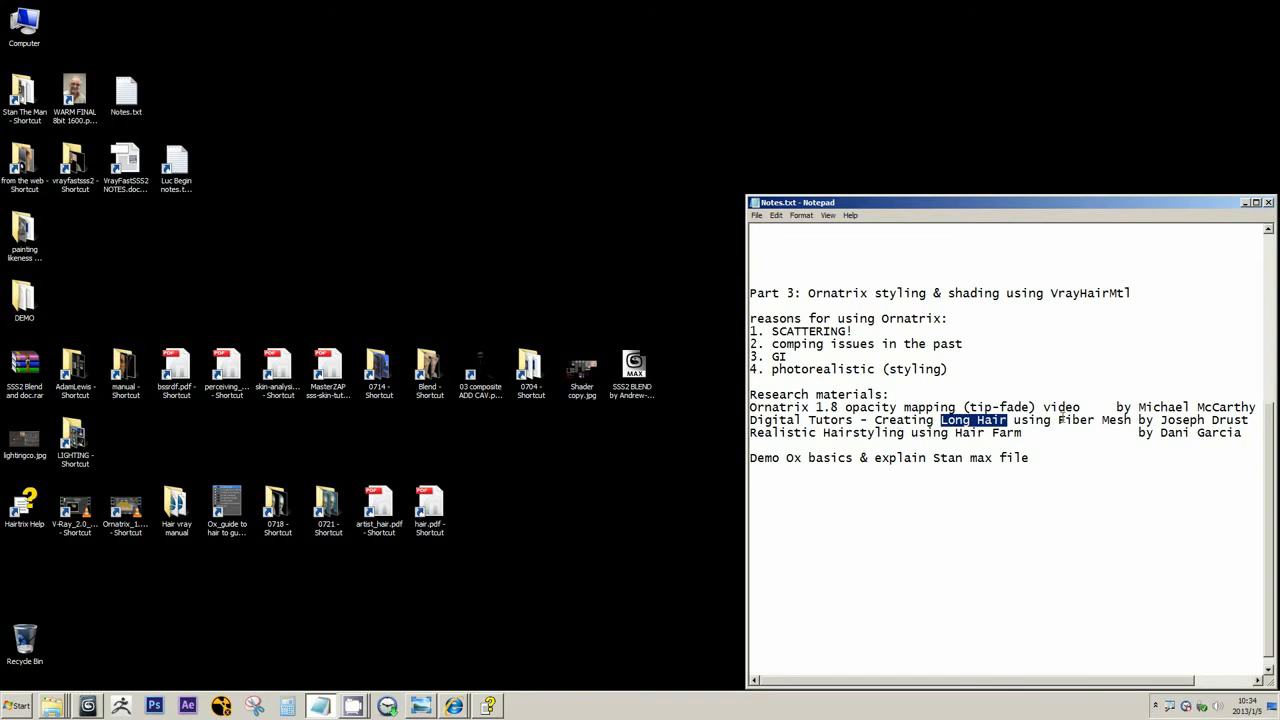
drag(1058, 421, 1134, 421)
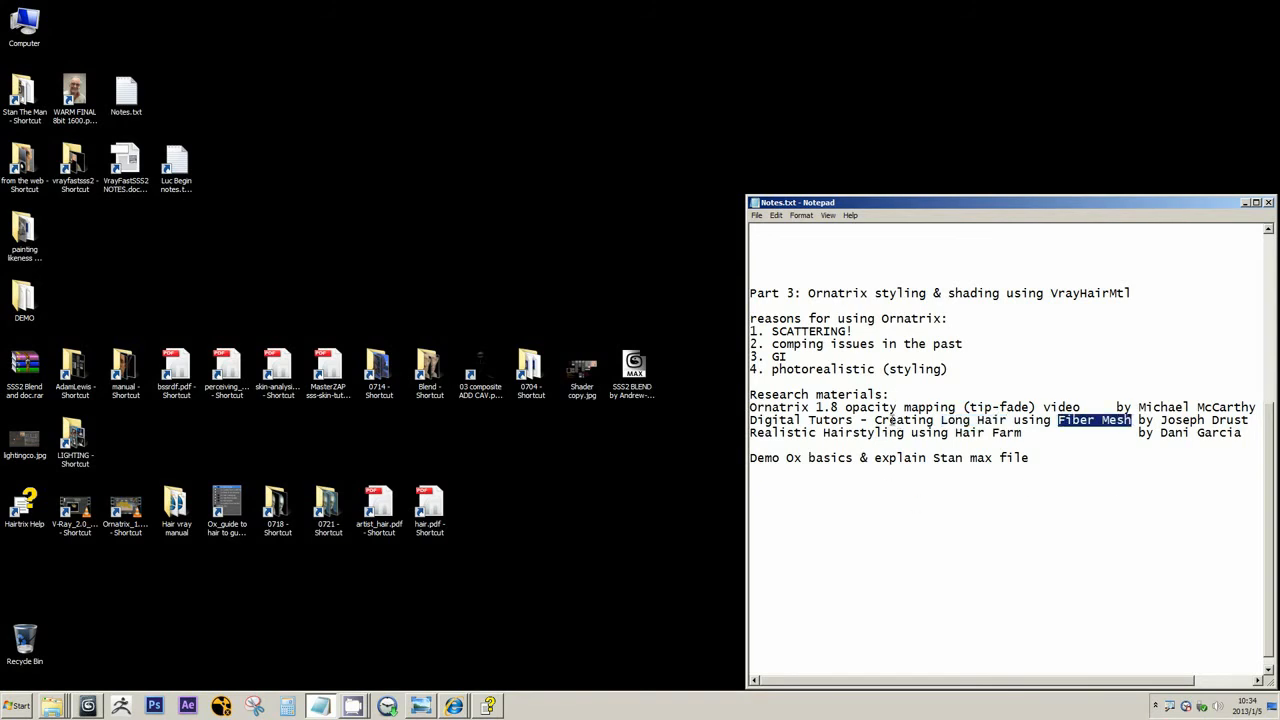
drag(876, 421, 1006, 421)
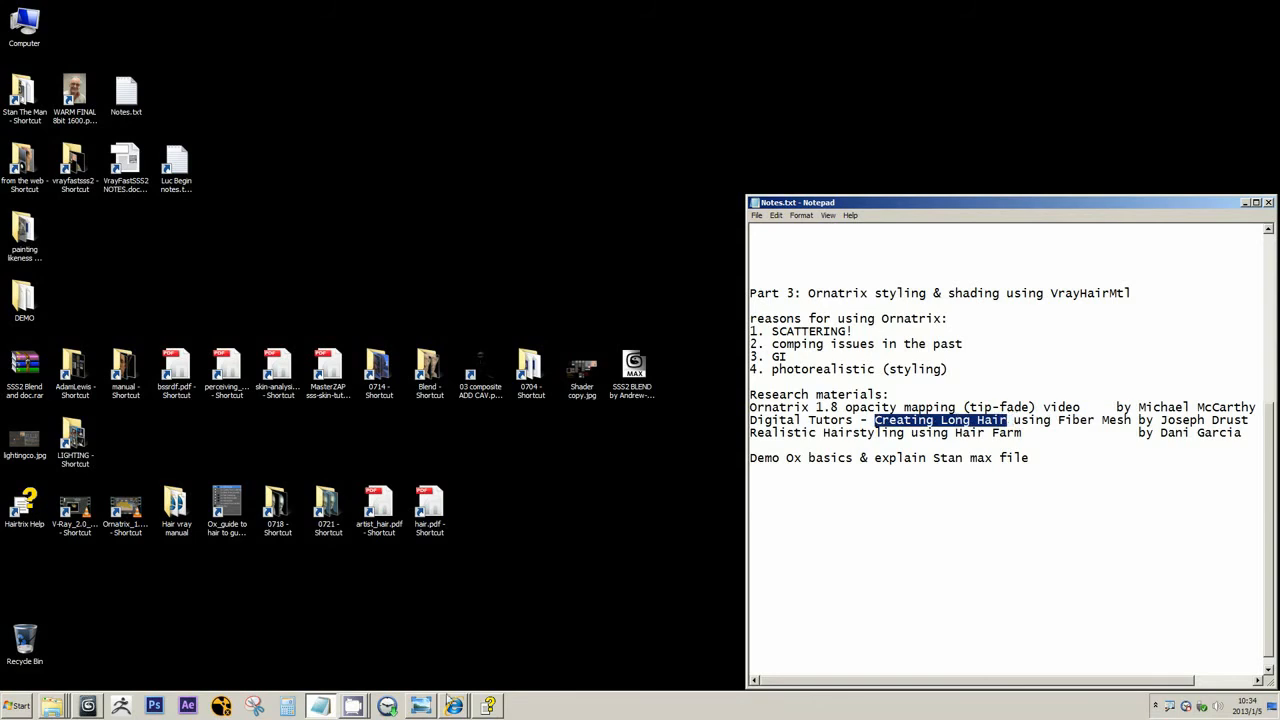
Bring up the portrait image briefly, minimize it, and highlight "Ornatrix" in the notes' reasons heading
click(422, 706)
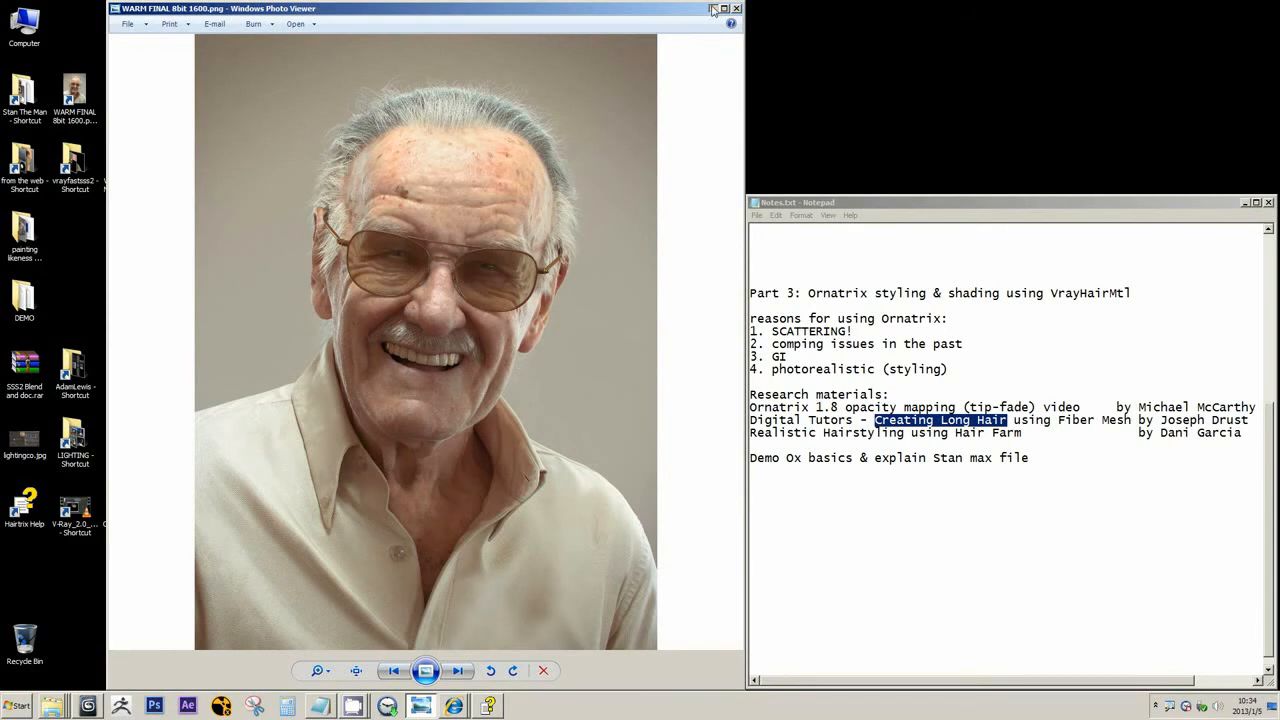
click(713, 9)
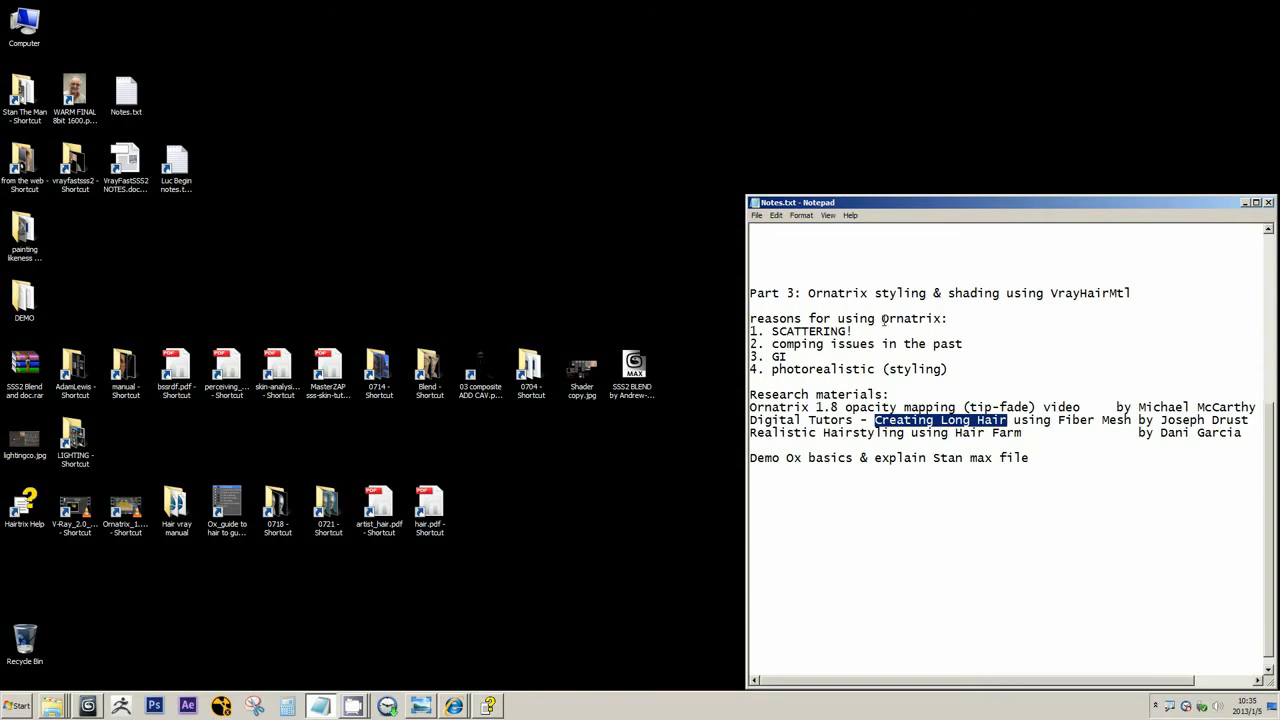
drag(881, 320, 942, 320)
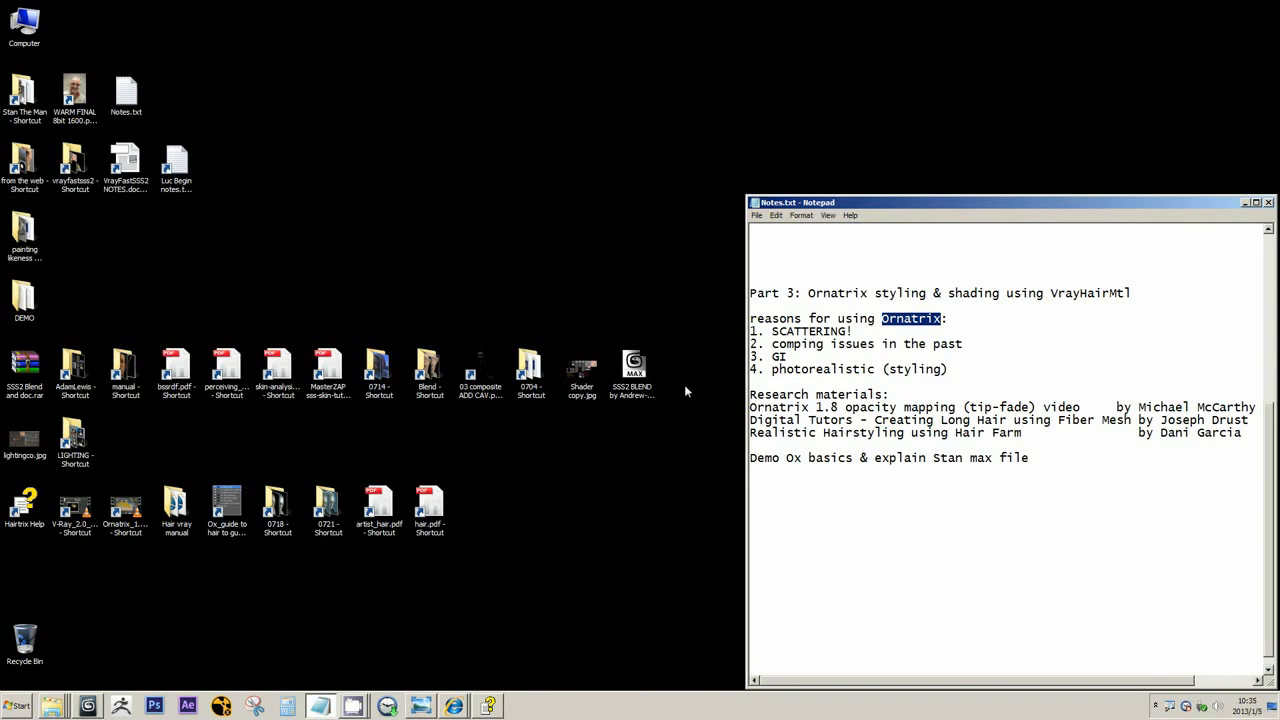
Point out the Ox guide-to-hair image shortcut on the desktop and highlight "Long Hair" in the Digital Tutors entry
click(226, 540)
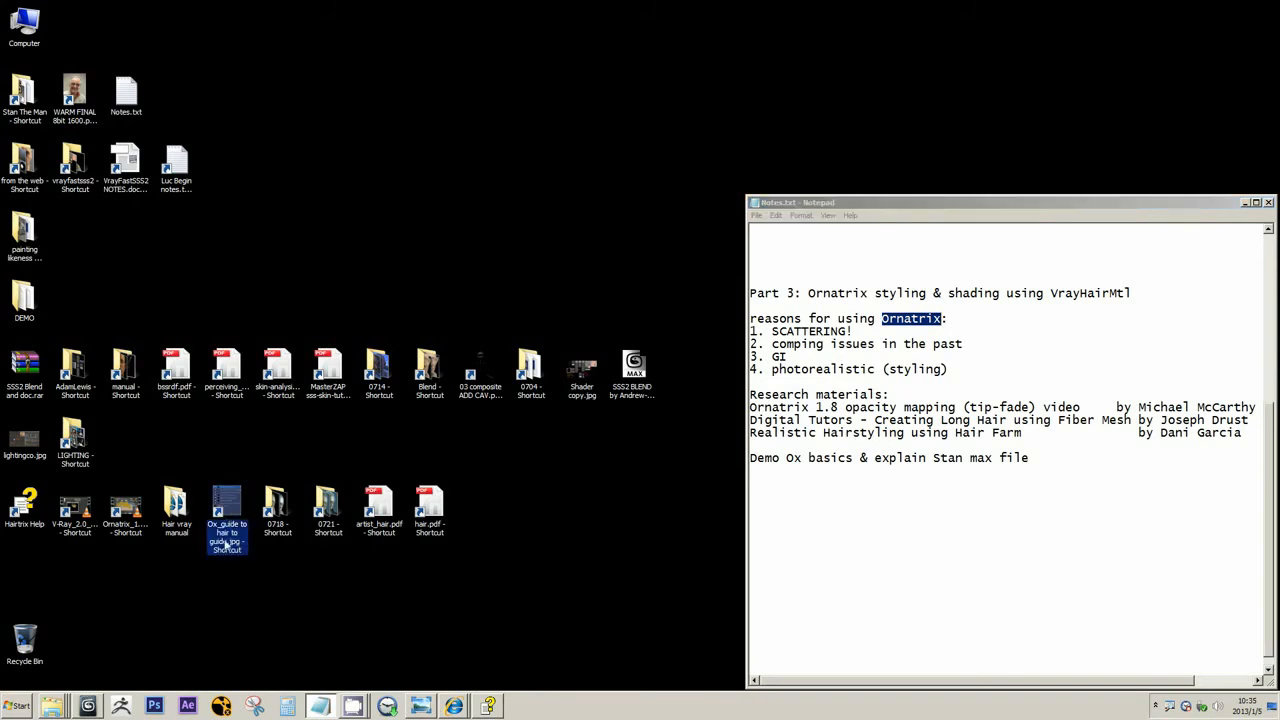
click(411, 566)
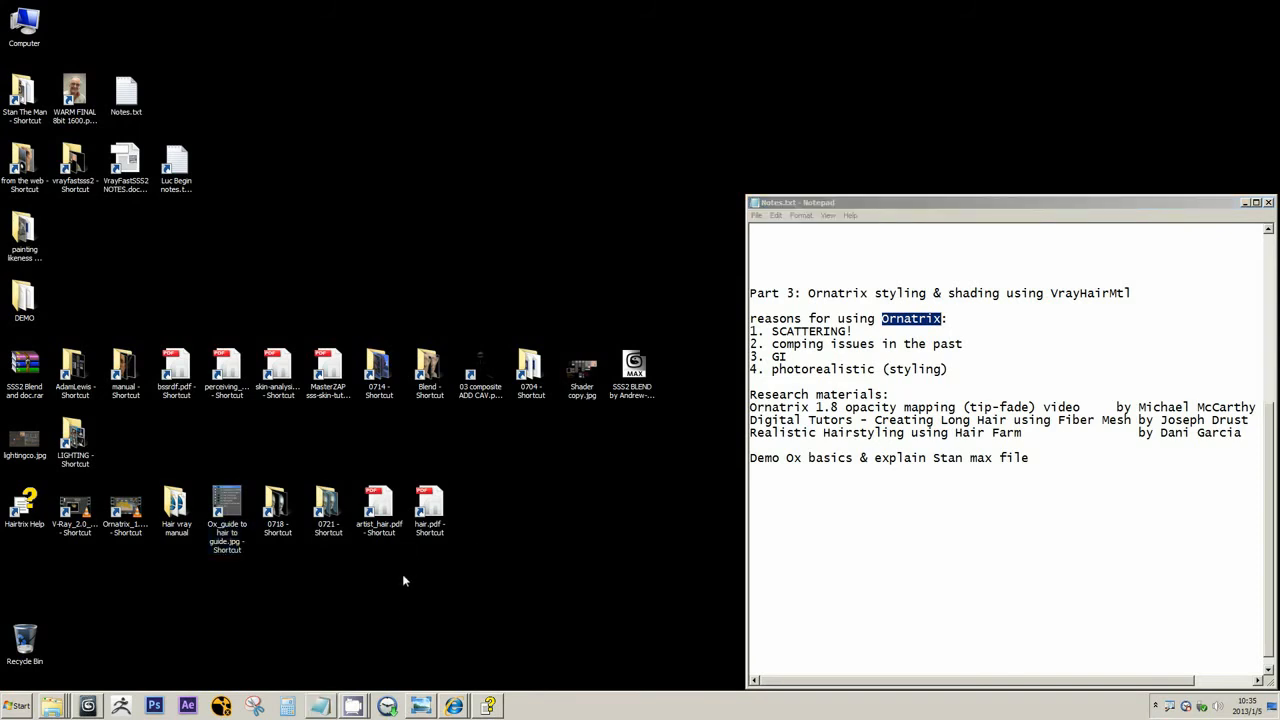
click(942, 420)
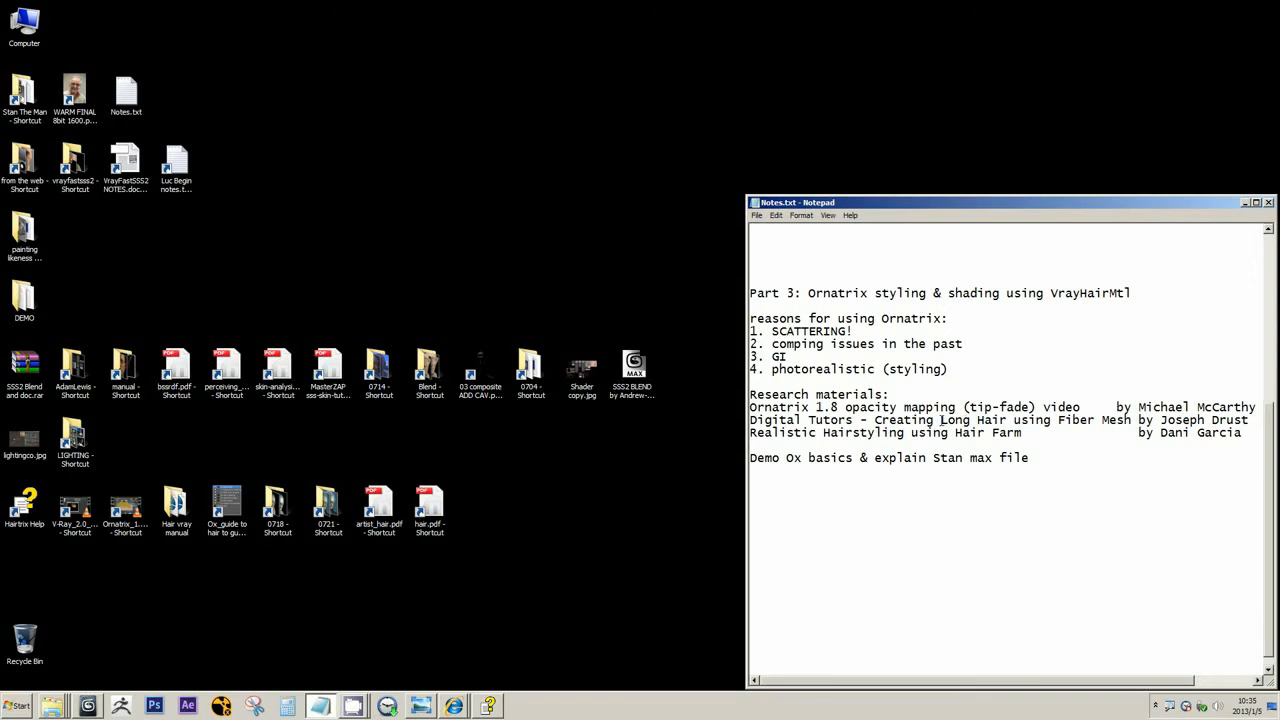
drag(940, 420, 1008, 420)
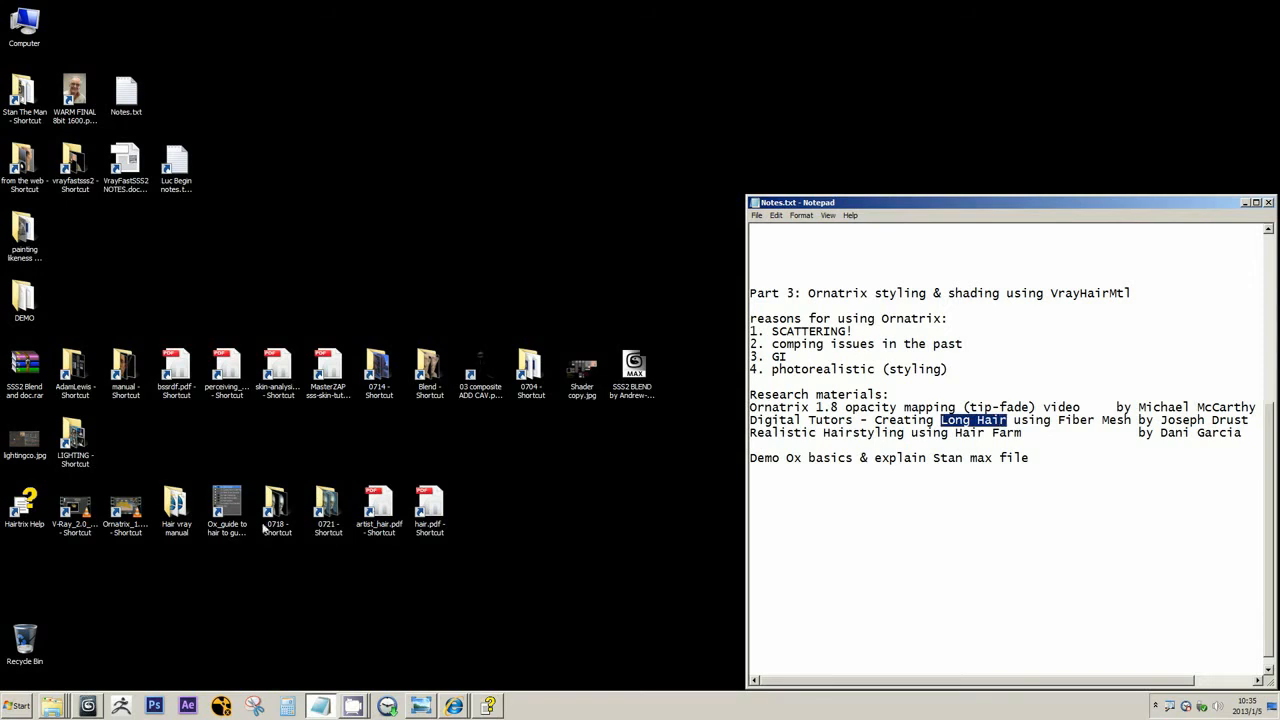
Examine the stray strands along the hairline and crown in the portrait image up close, and minimize the image
click(421, 707)
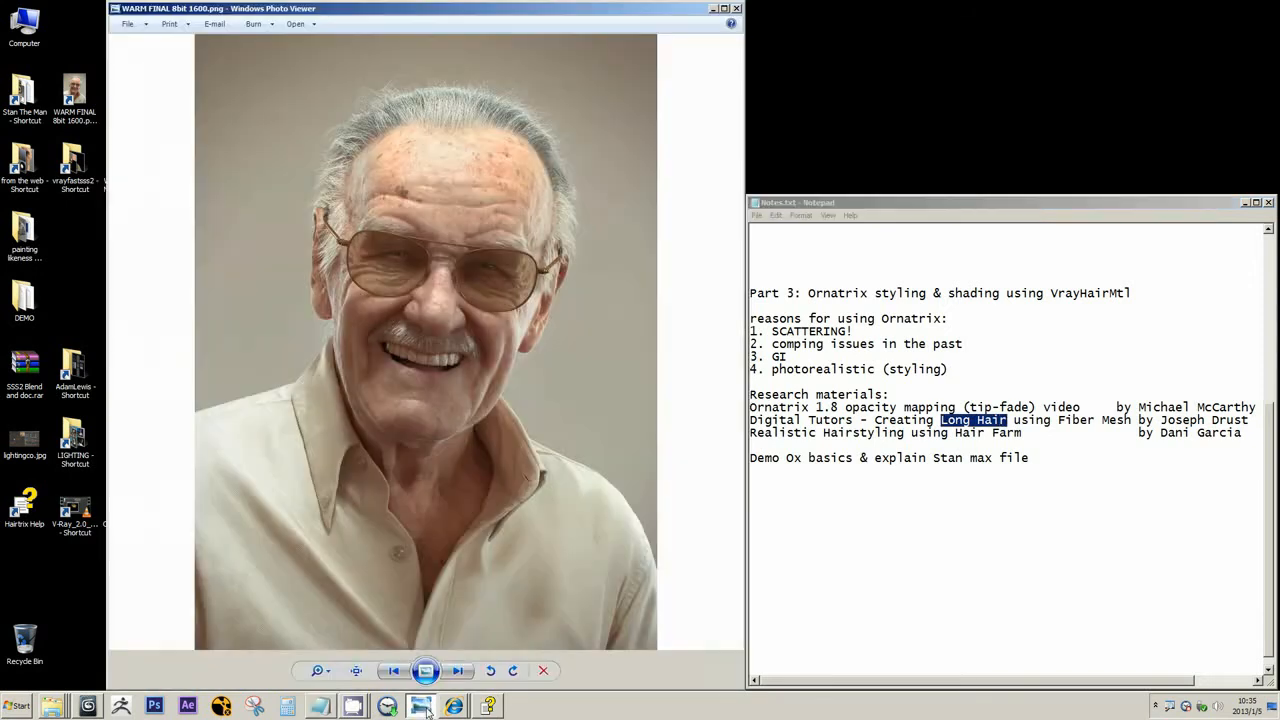
scroll(384, 88, up, 5)
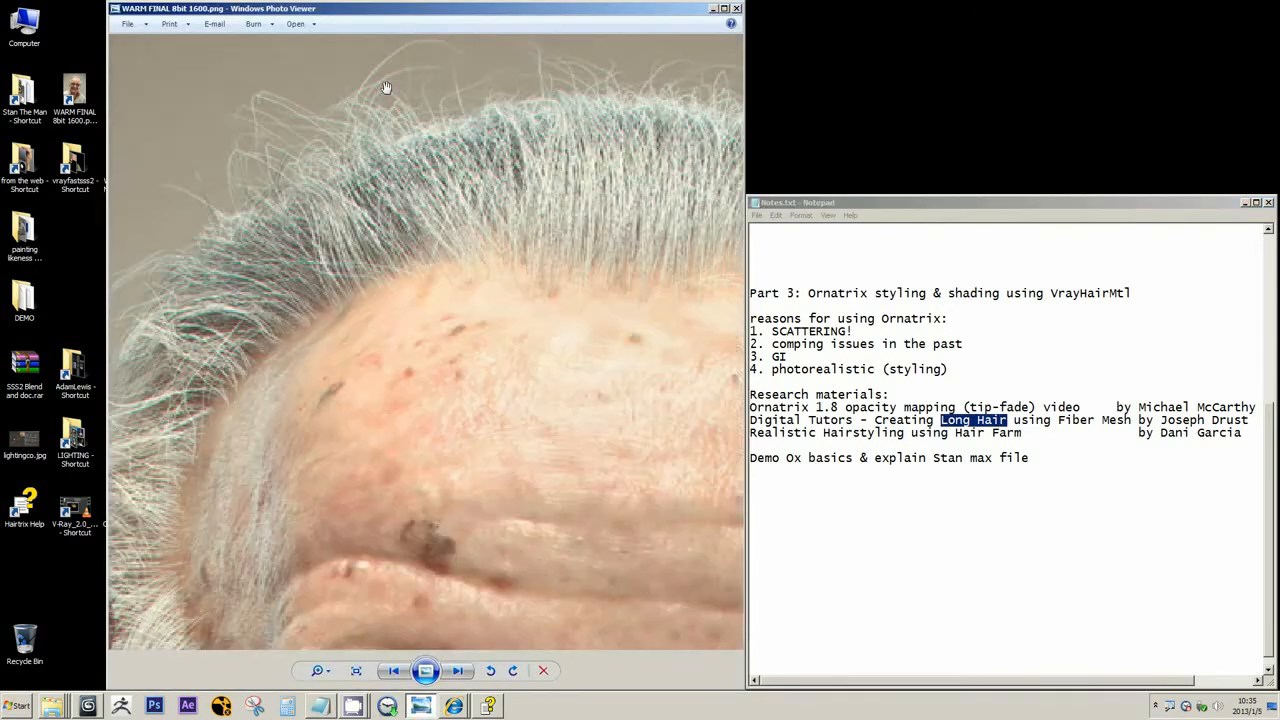
drag(384, 86, 445, 145)
drag(219, 204, 314, 139)
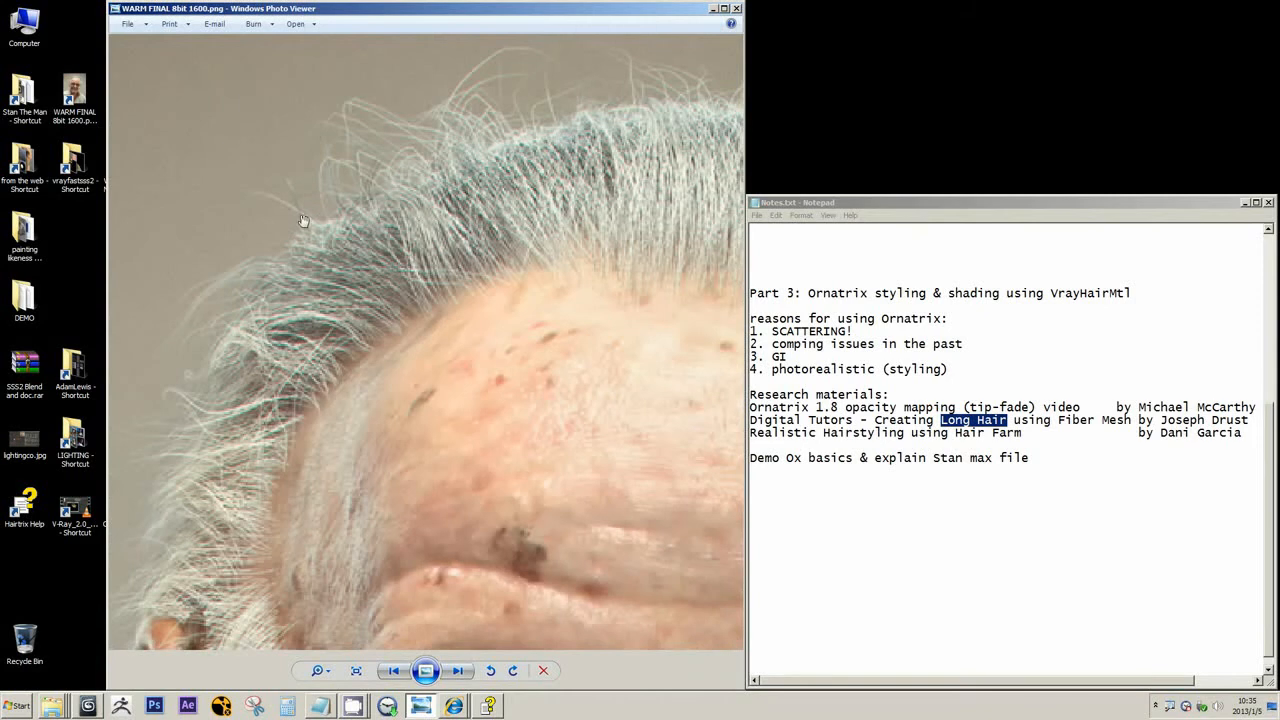
drag(241, 351, 269, 299)
drag(540, 95, 370, 253)
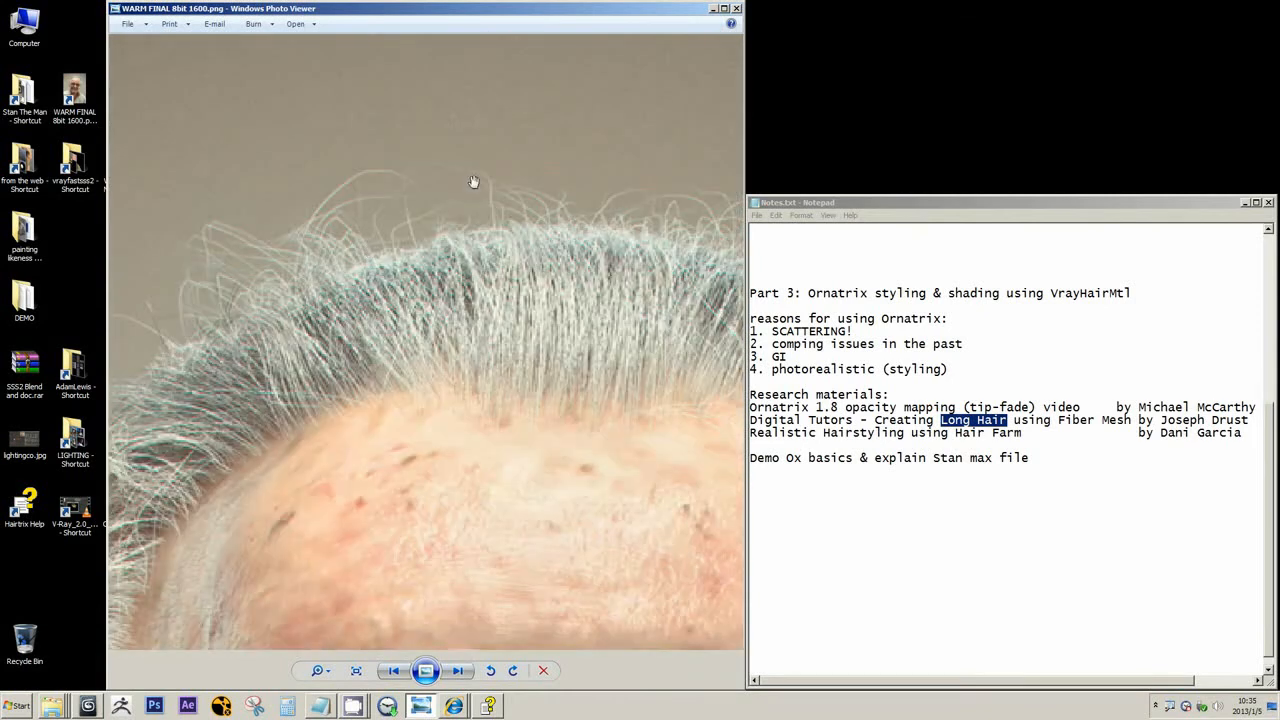
drag(492, 184, 370, 176)
drag(592, 178, 431, 182)
drag(700, 343, 603, 283)
drag(517, 259, 400, 160)
drag(572, 347, 514, 264)
drag(489, 117, 502, 279)
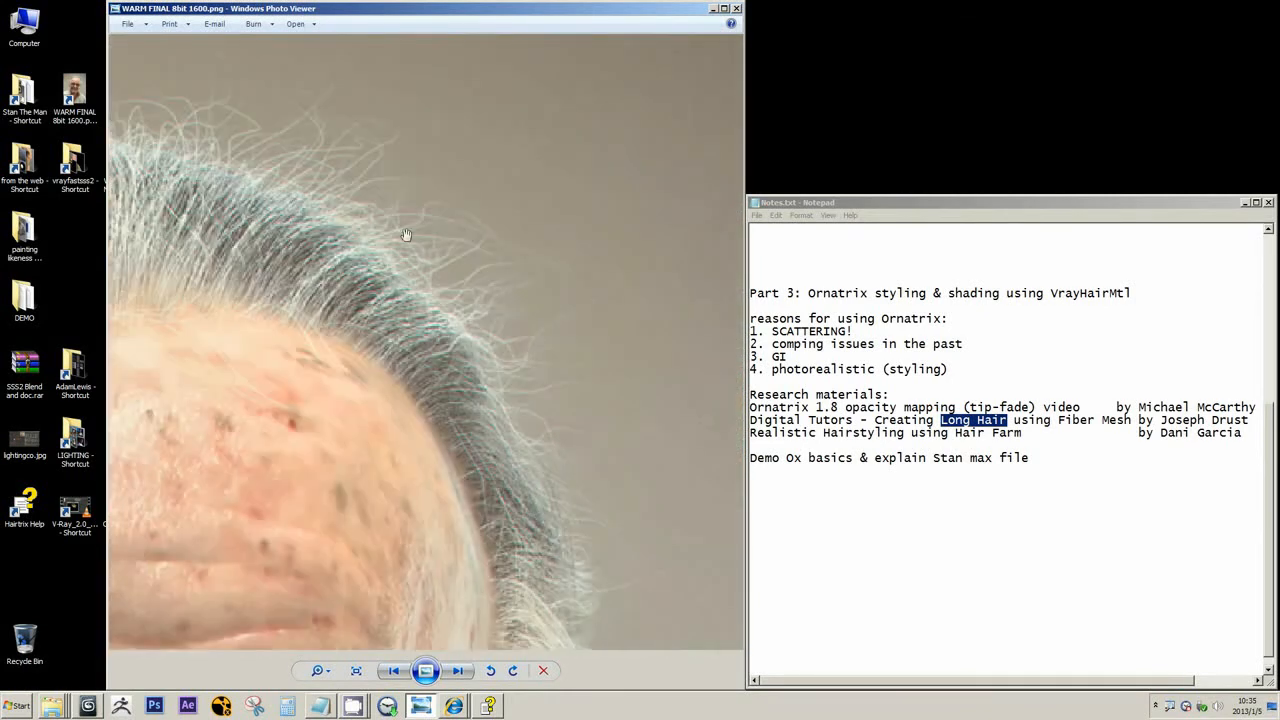
drag(409, 234, 414, 166)
drag(314, 161, 535, 202)
scroll(385, 212, down, 4)
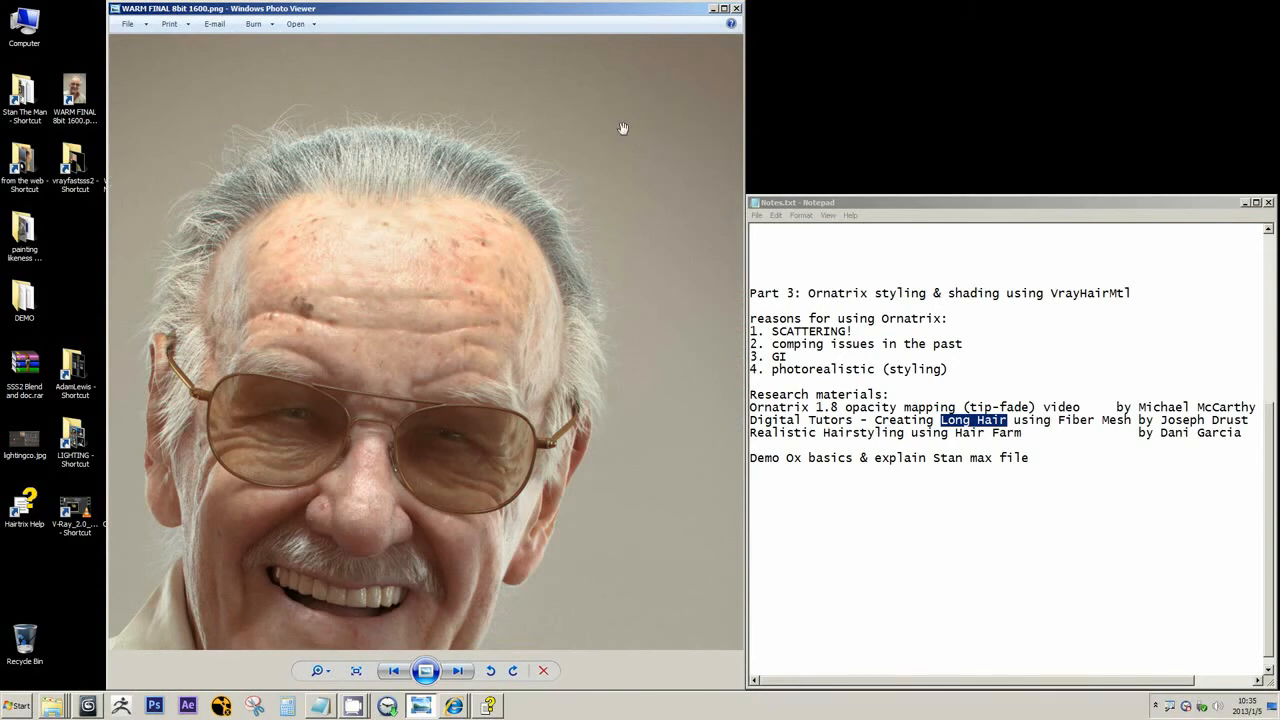
scroll(490, 149, down, 3)
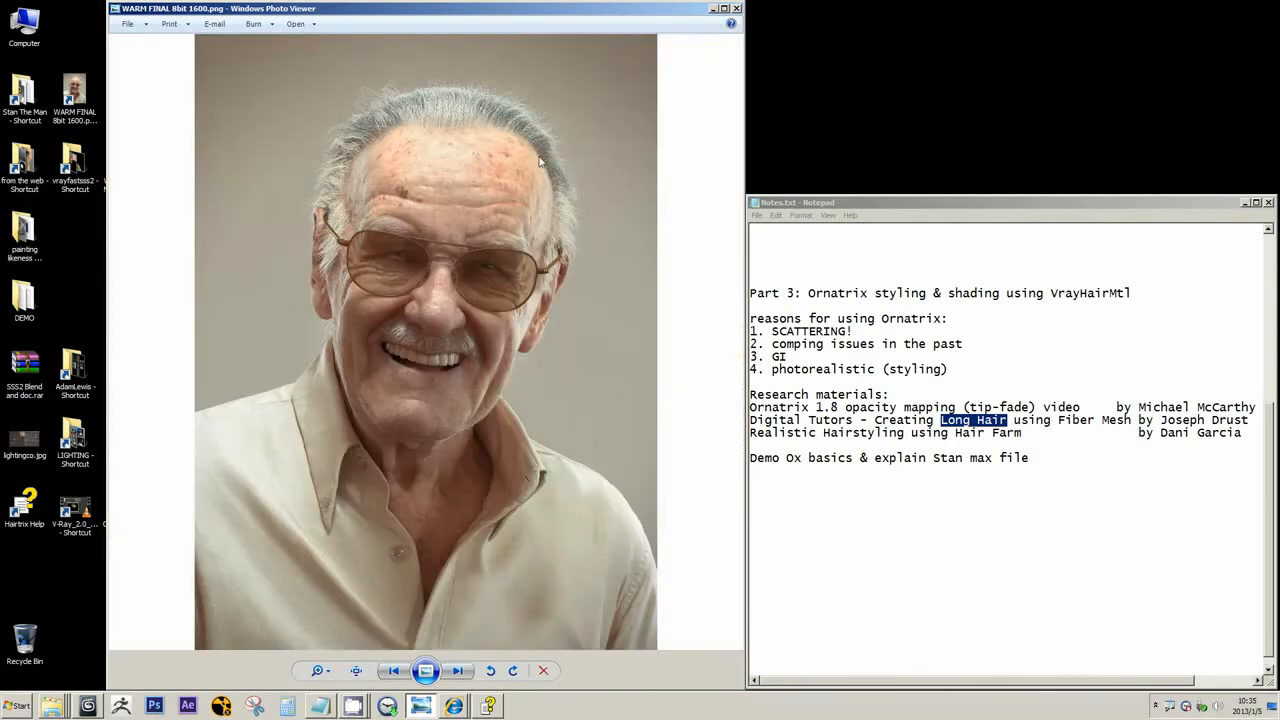
click(717, 13)
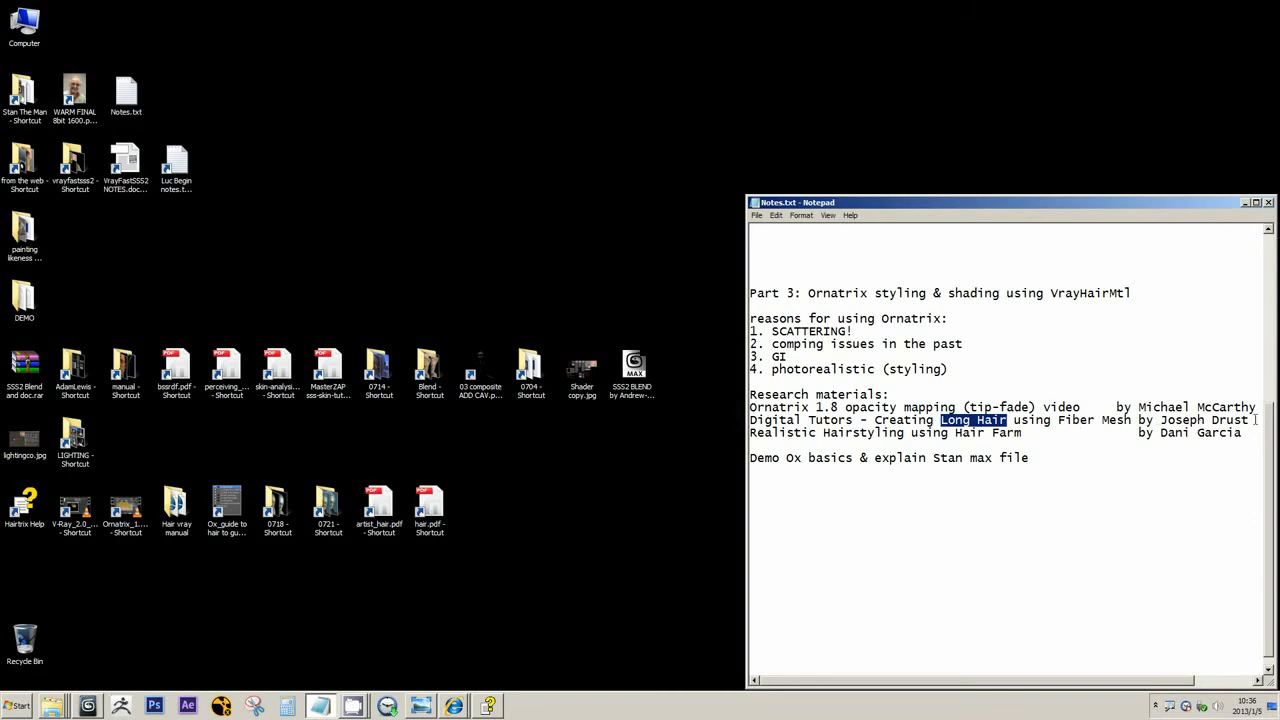
Highlight the Digital Tutors entry's title with its credit, and the author credit of the Realistic Hairstyling entry
drag(1256, 420, 876, 420)
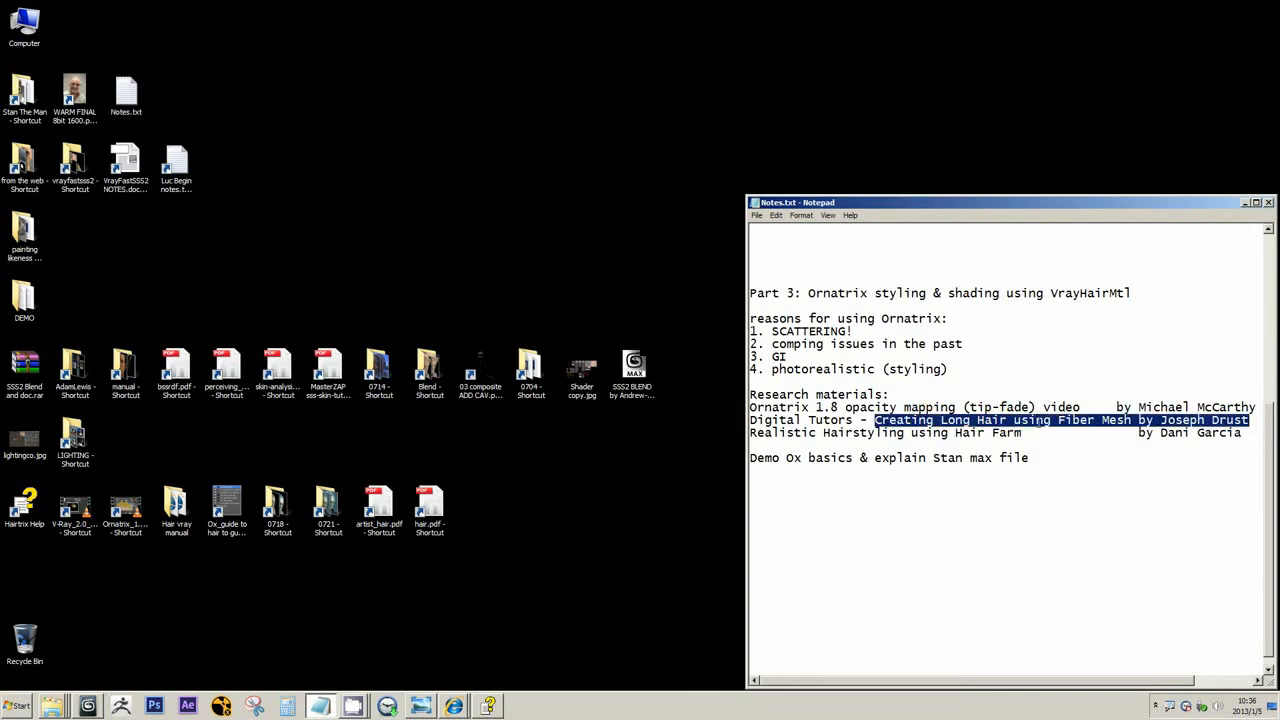
drag(1246, 433, 1138, 433)
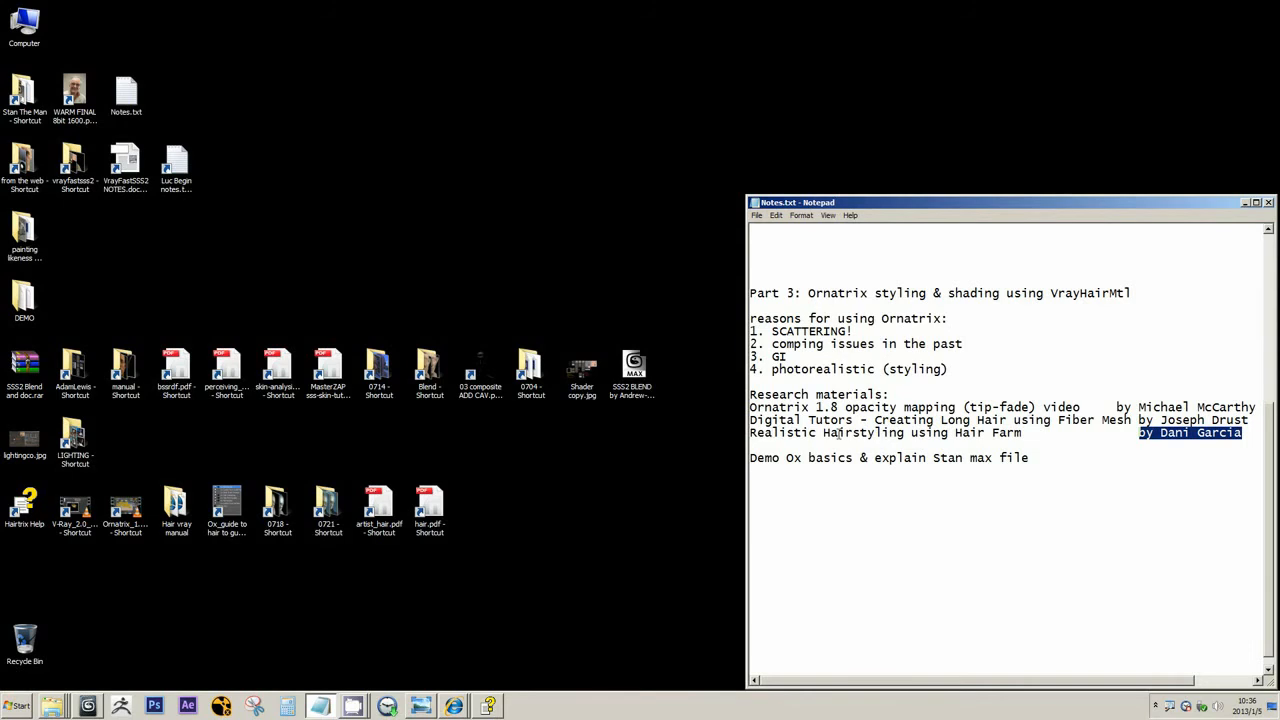
drag(1161, 433, 1245, 433)
click(1205, 436)
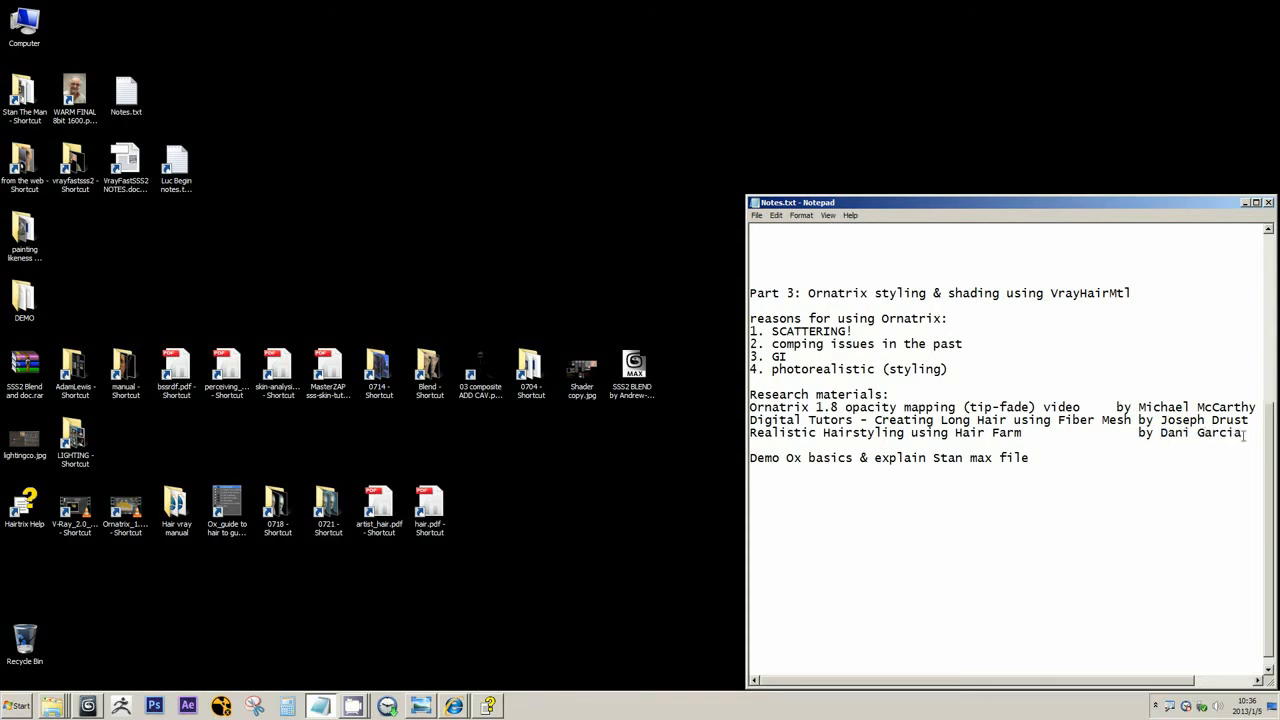
drag(1243, 436, 1162, 437)
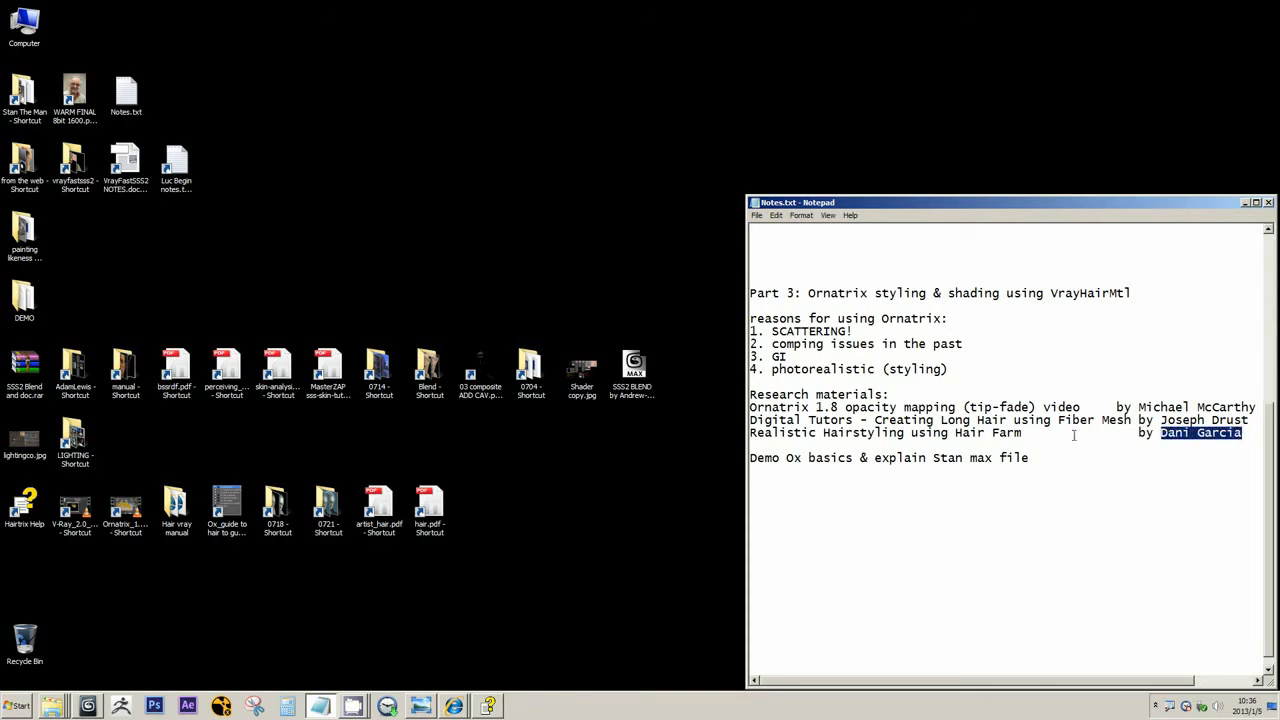
Highlight "Hair Farm", the author's name and the title "Realistic Hairstyling using Hair Farm" in the third research entry
drag(1030, 434, 957, 434)
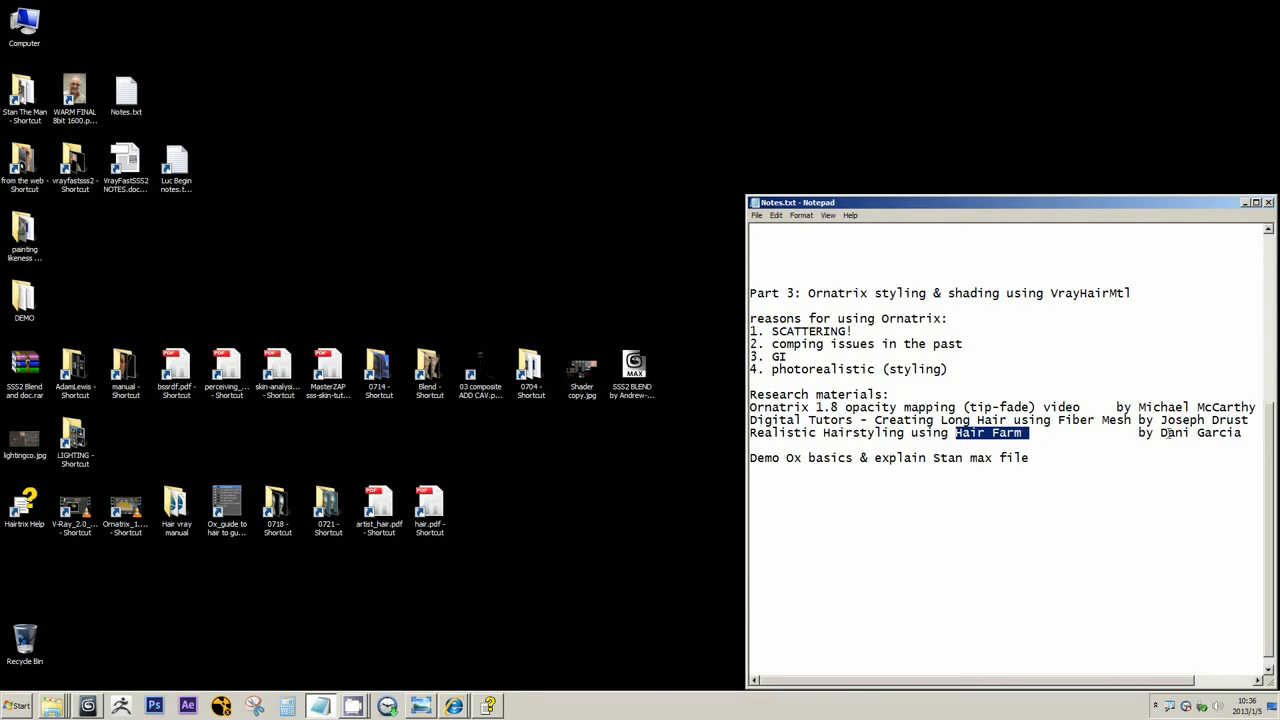
drag(1160, 435, 1246, 434)
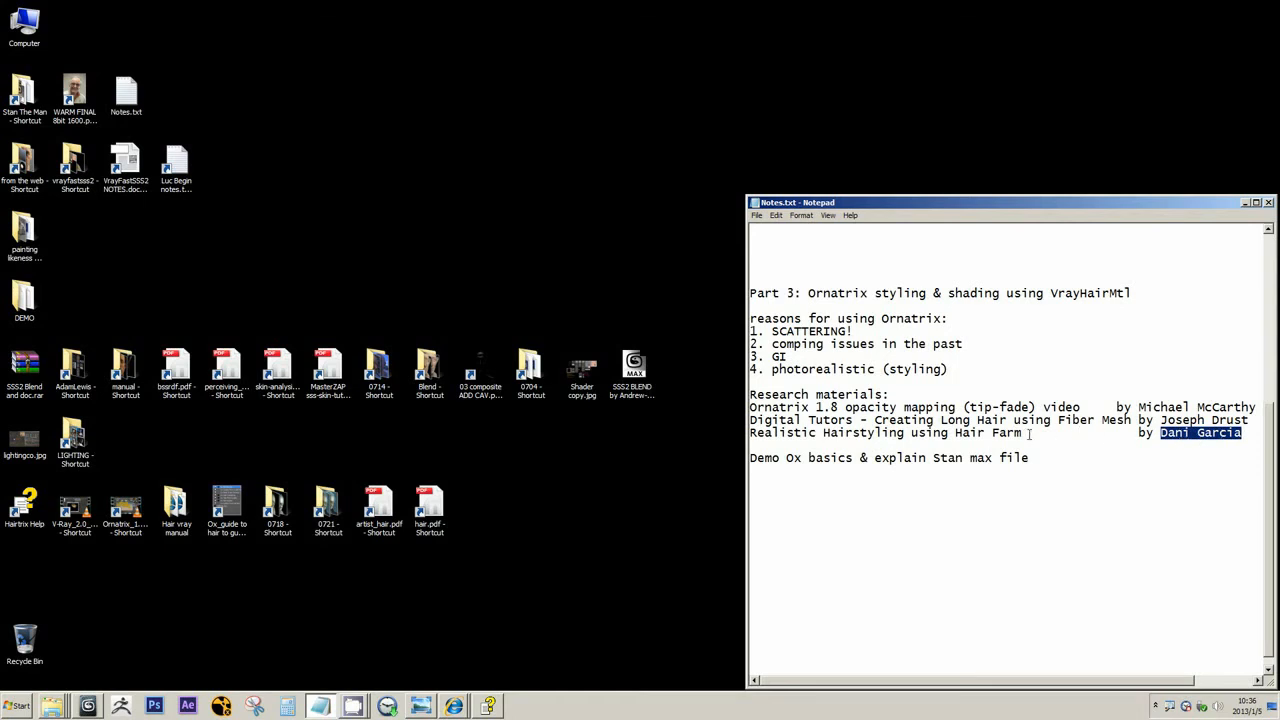
drag(1028, 433, 757, 433)
Highlight "Digital Tutors" and "Hair Farm" in the research list, and the whole Realistic Hairstyling line
drag(852, 420, 786, 420)
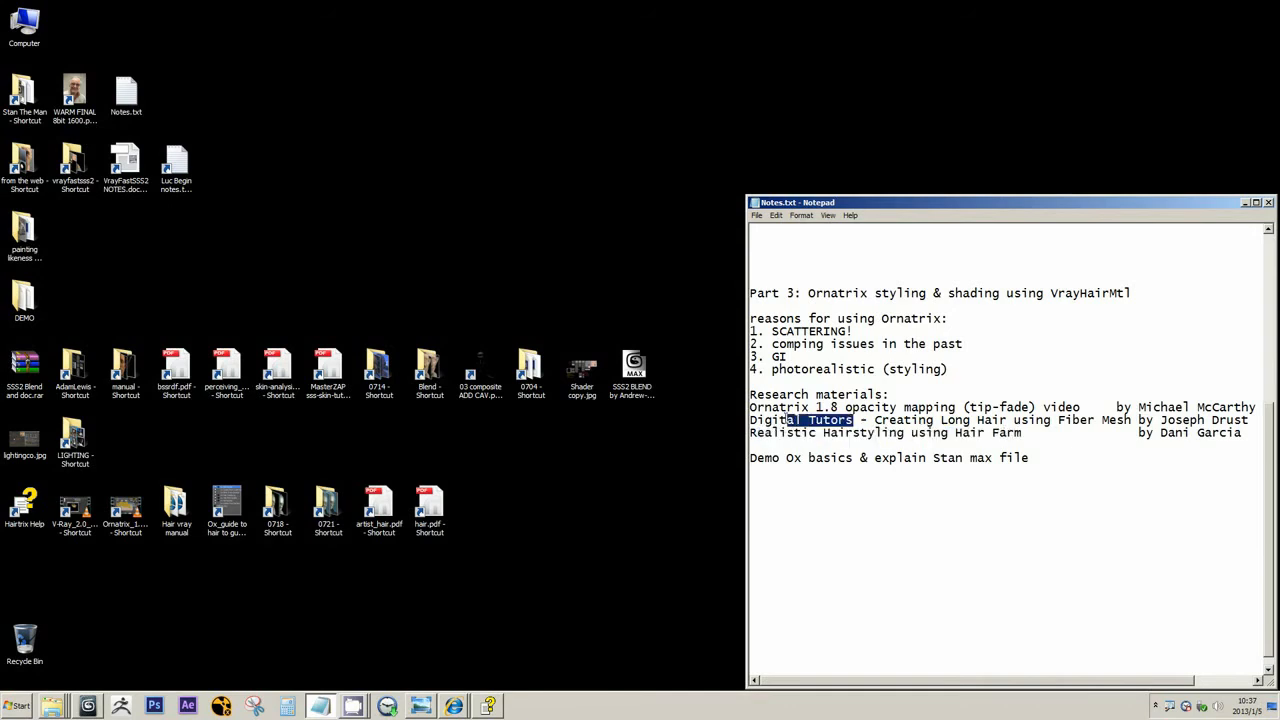
click(787, 433)
drag(1032, 433, 955, 433)
click(1064, 433)
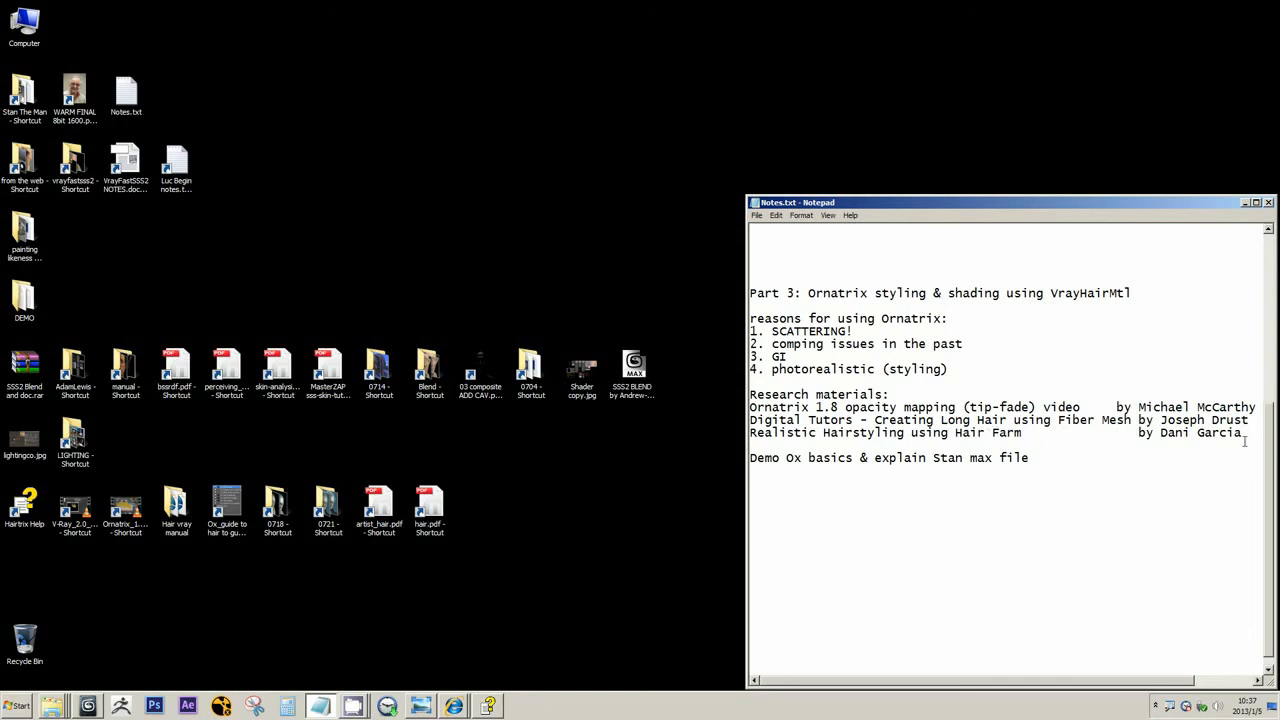
drag(1244, 434, 718, 481)
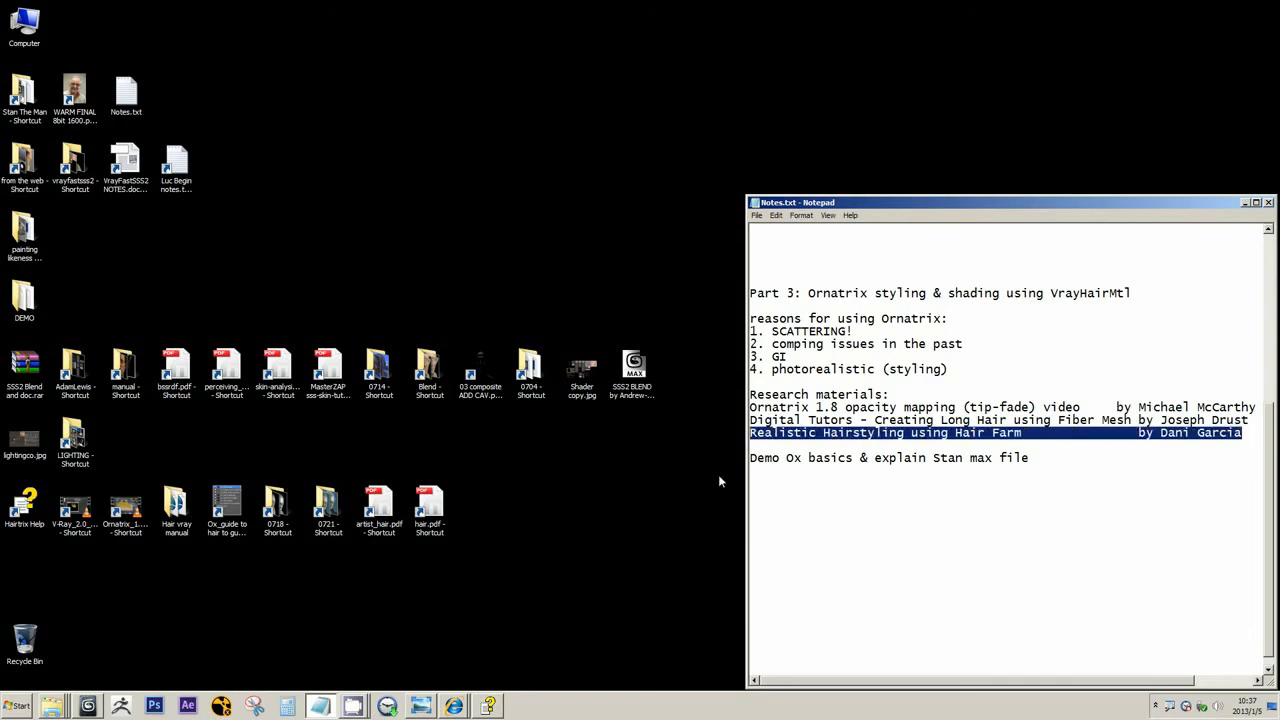
Restore the finished portrait image, highlight "photorealistic" in the reasons for using Ornatrix, and view the hair slightly closer
click(422, 705)
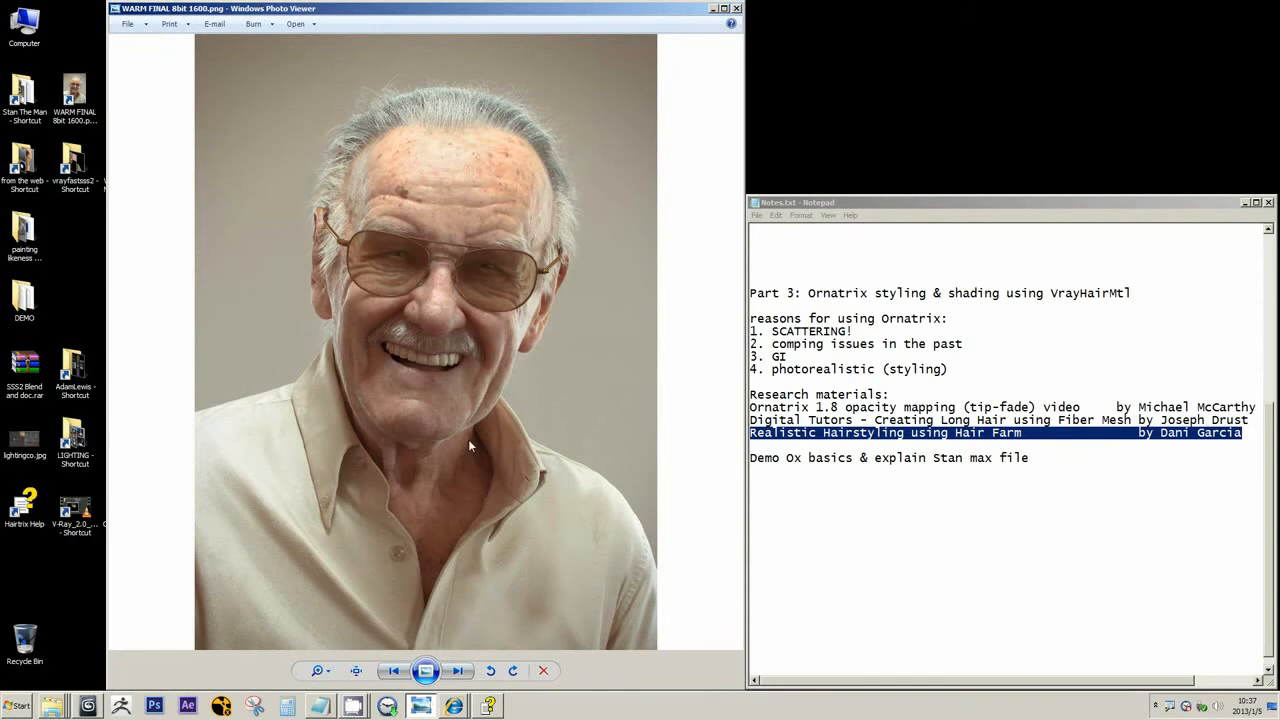
click(880, 307)
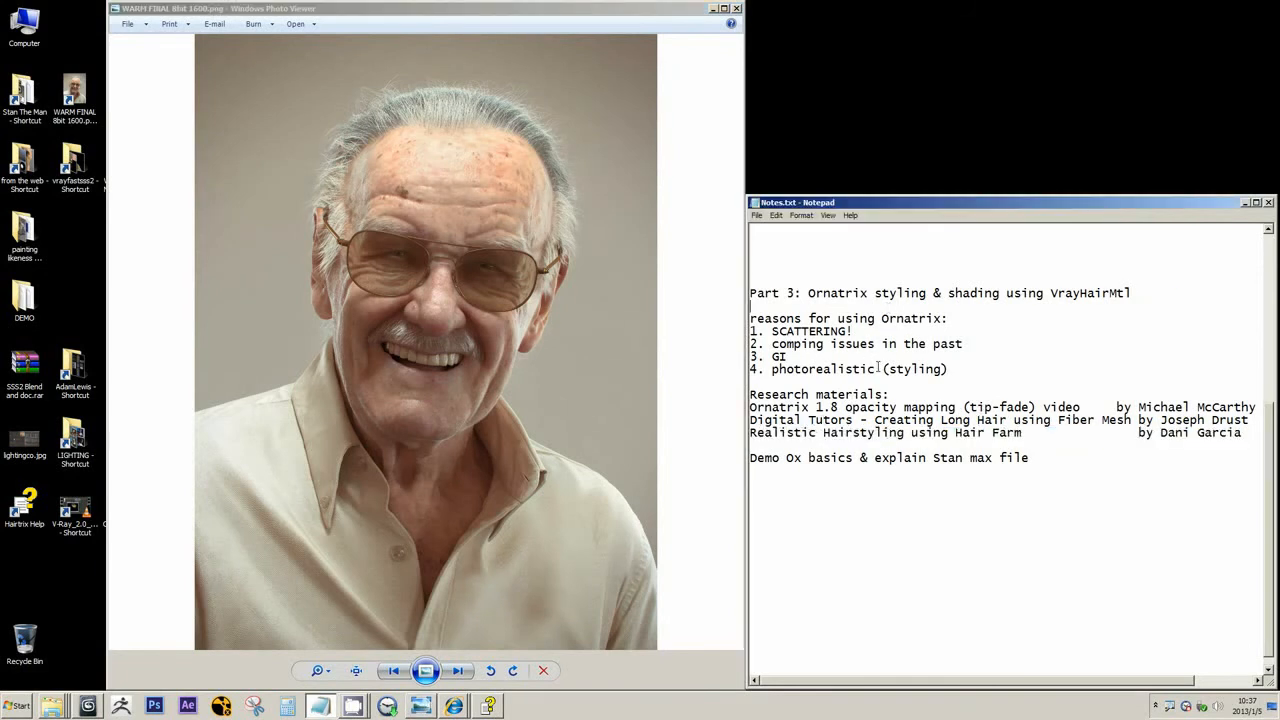
drag(876, 369, 771, 369)
click(465, 202)
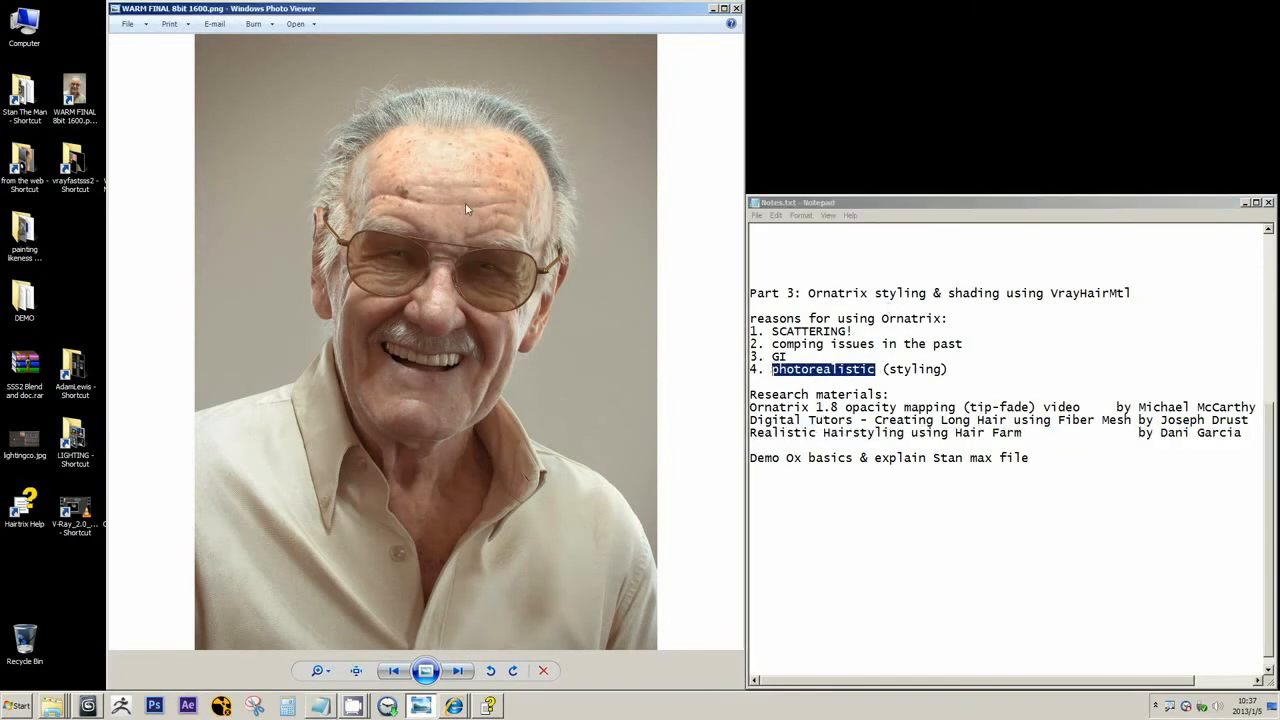
scroll(465, 202, up, 1)
click(929, 420)
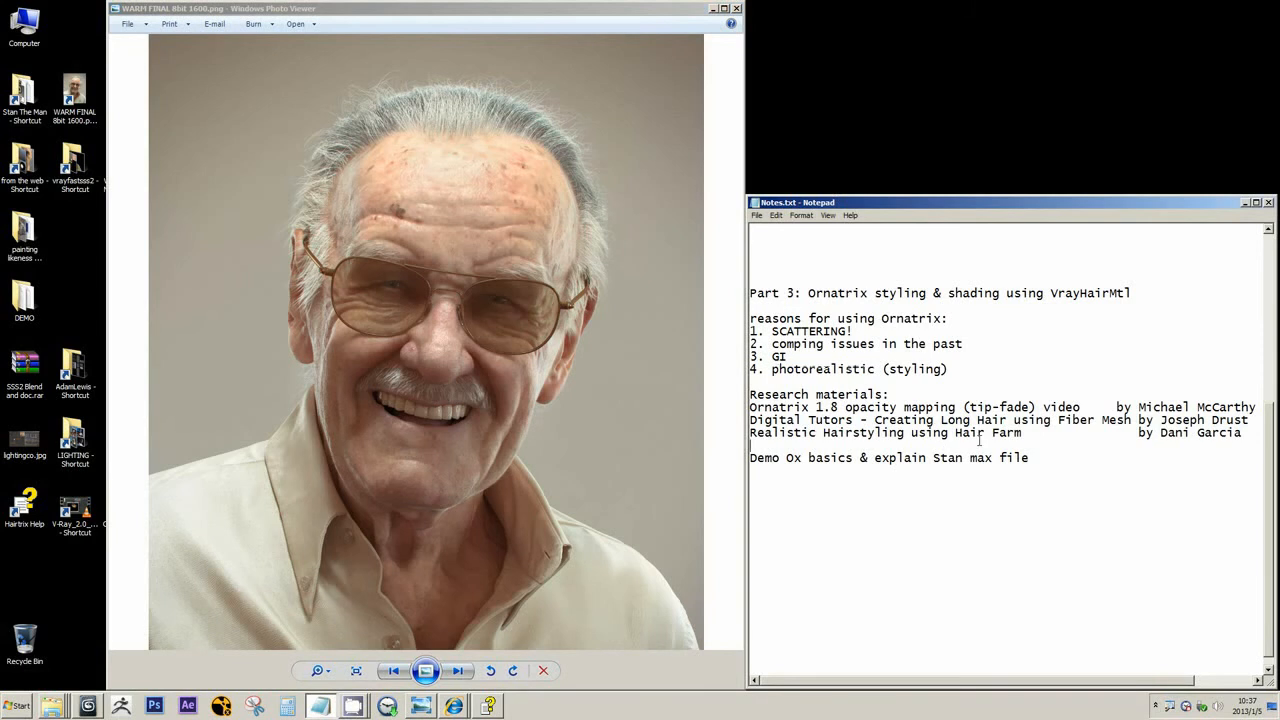
Highlight the title "Realistic Hairstyling using Hair Farm" in the notes, and the whole entry including its author credit
drag(1050, 433, 718, 432)
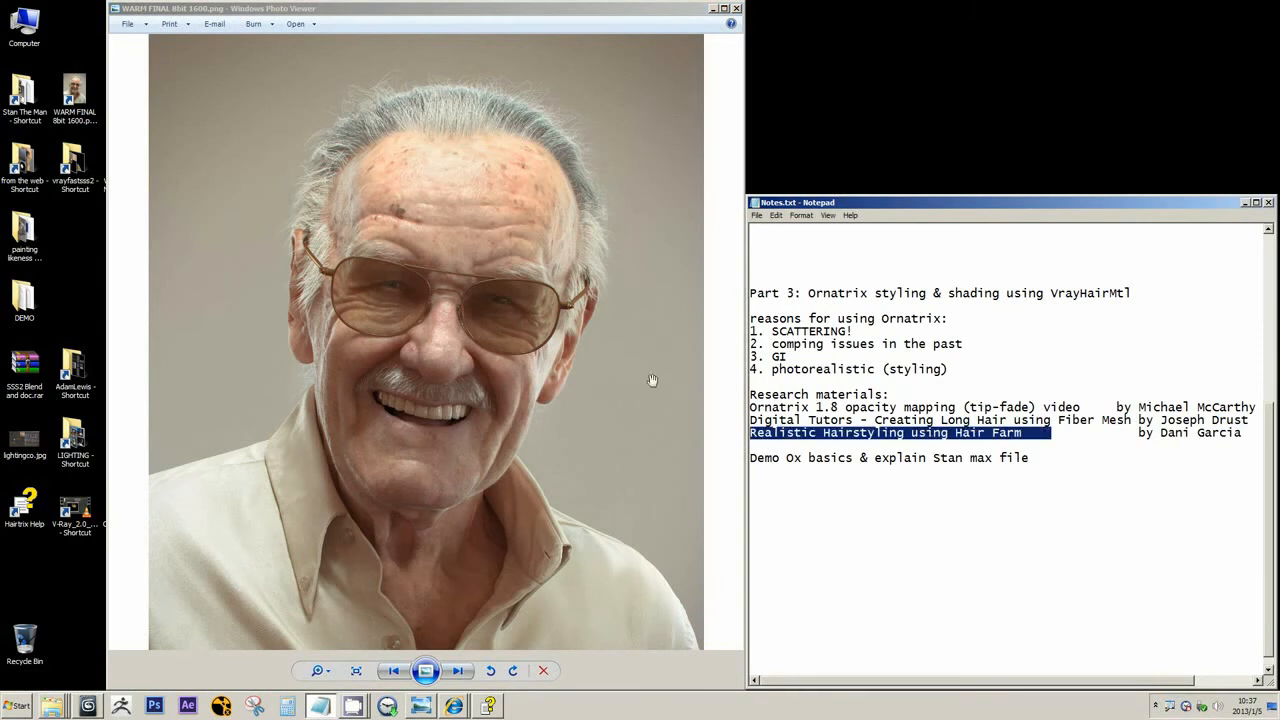
click(603, 354)
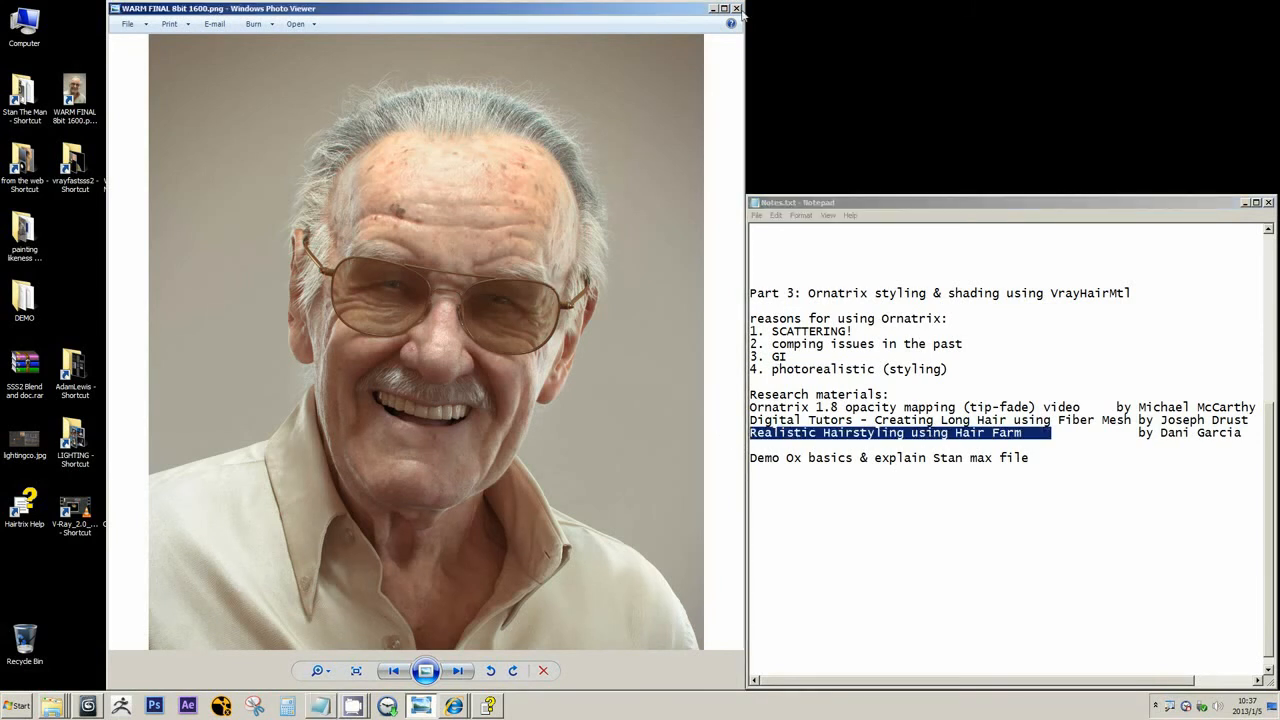
click(1184, 436)
drag(1244, 433, 750, 433)
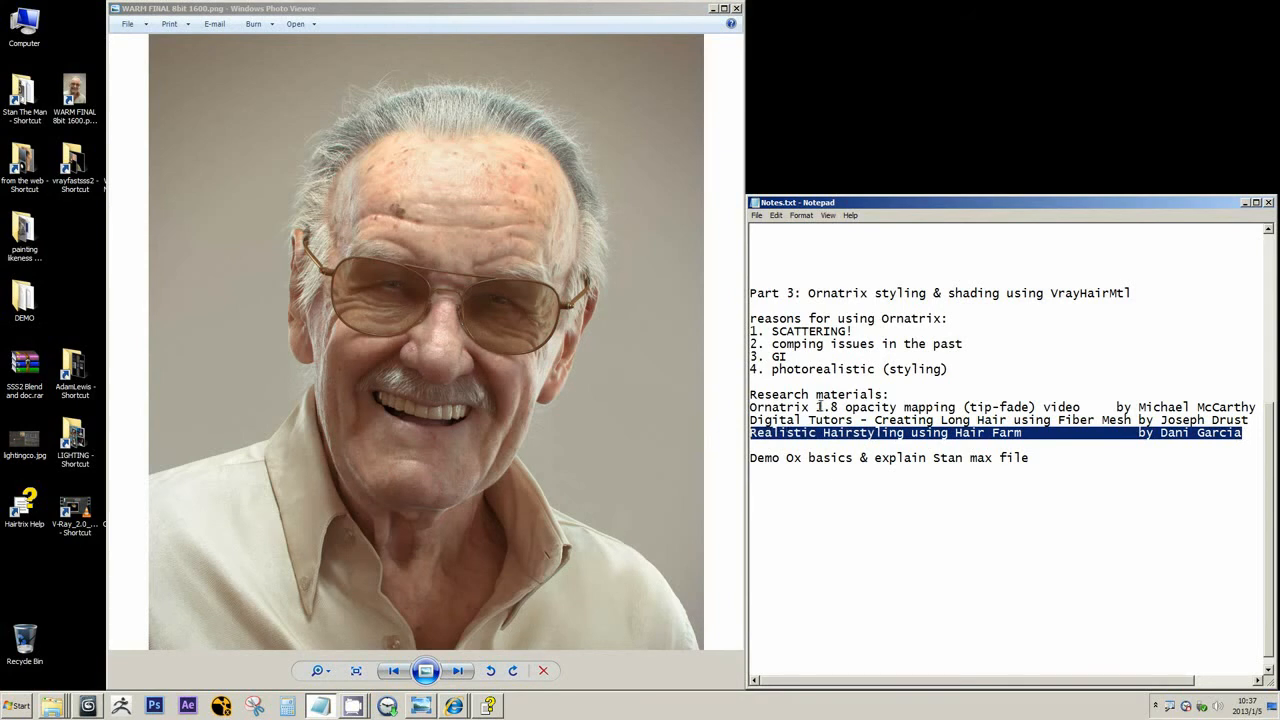
Highlight the "Research materials:" heading in the notes and close the portrait image
click(902, 394)
drag(902, 394, 729, 391)
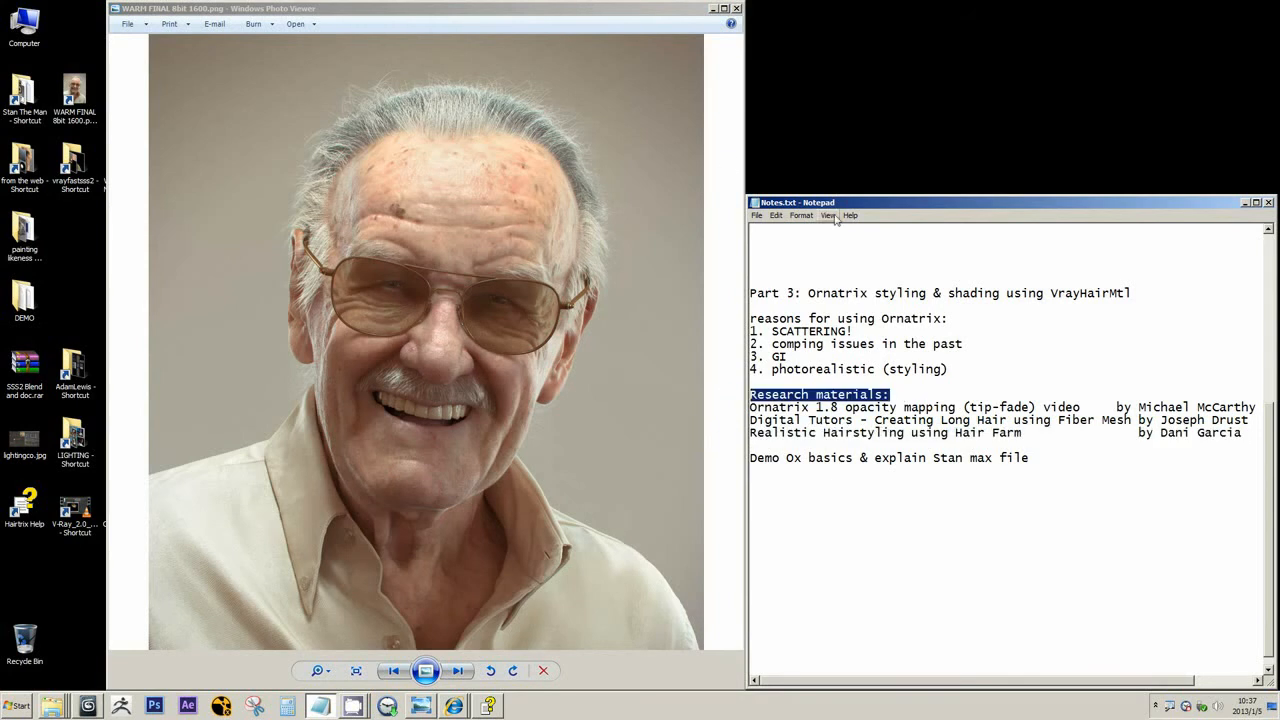
click(1245, 437)
click(736, 9)
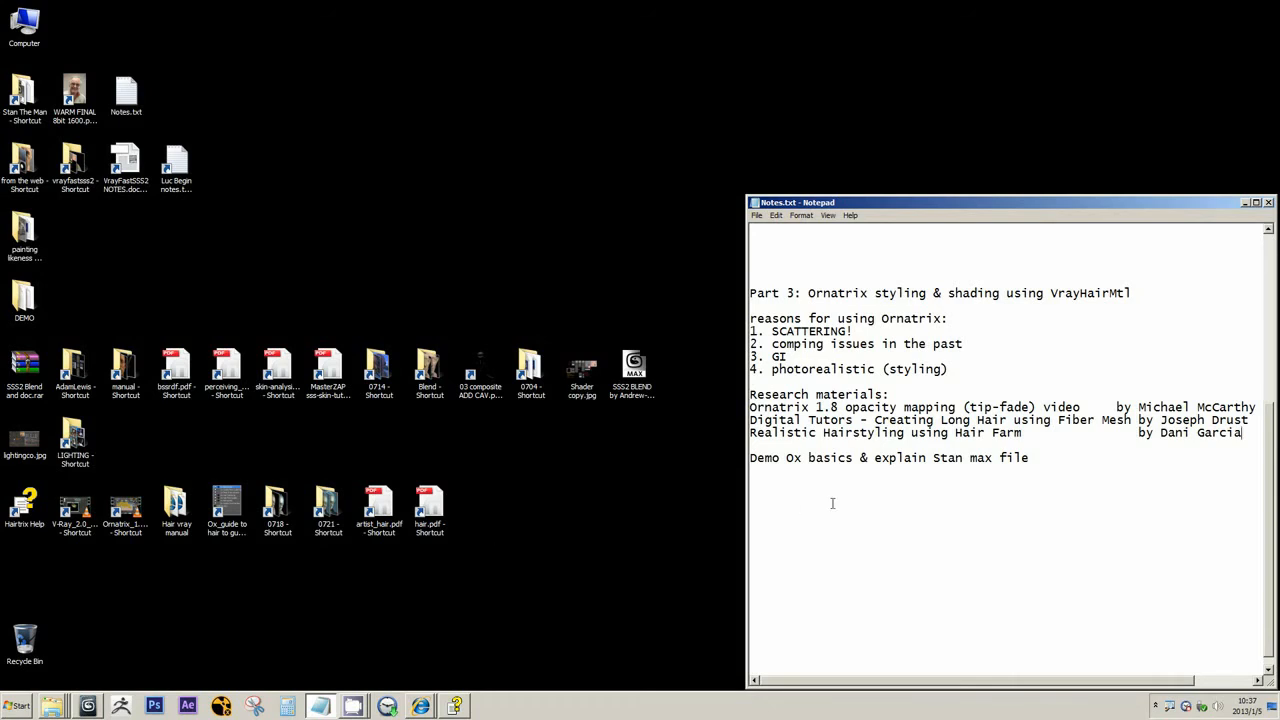
Highlight "Hair Farm" in the third research entry, and "Demo Ox basics" and "Ox" in the demo line
click(432, 512)
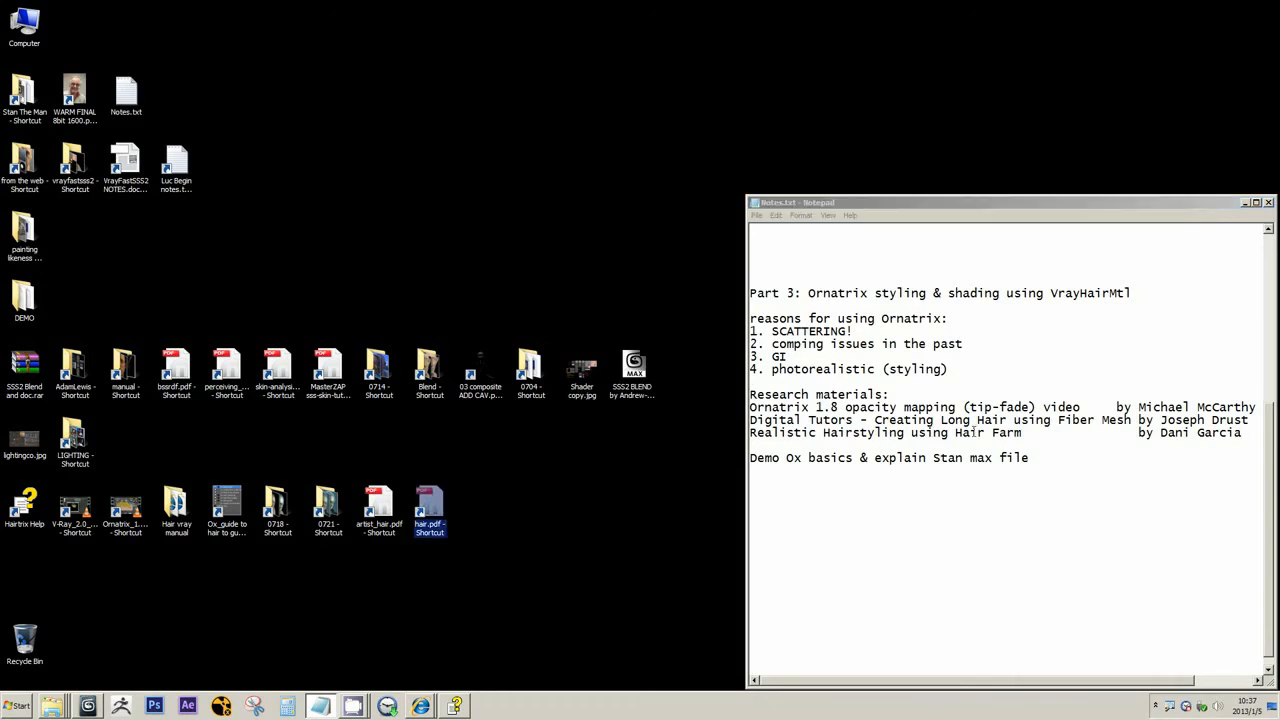
drag(955, 433, 1021, 433)
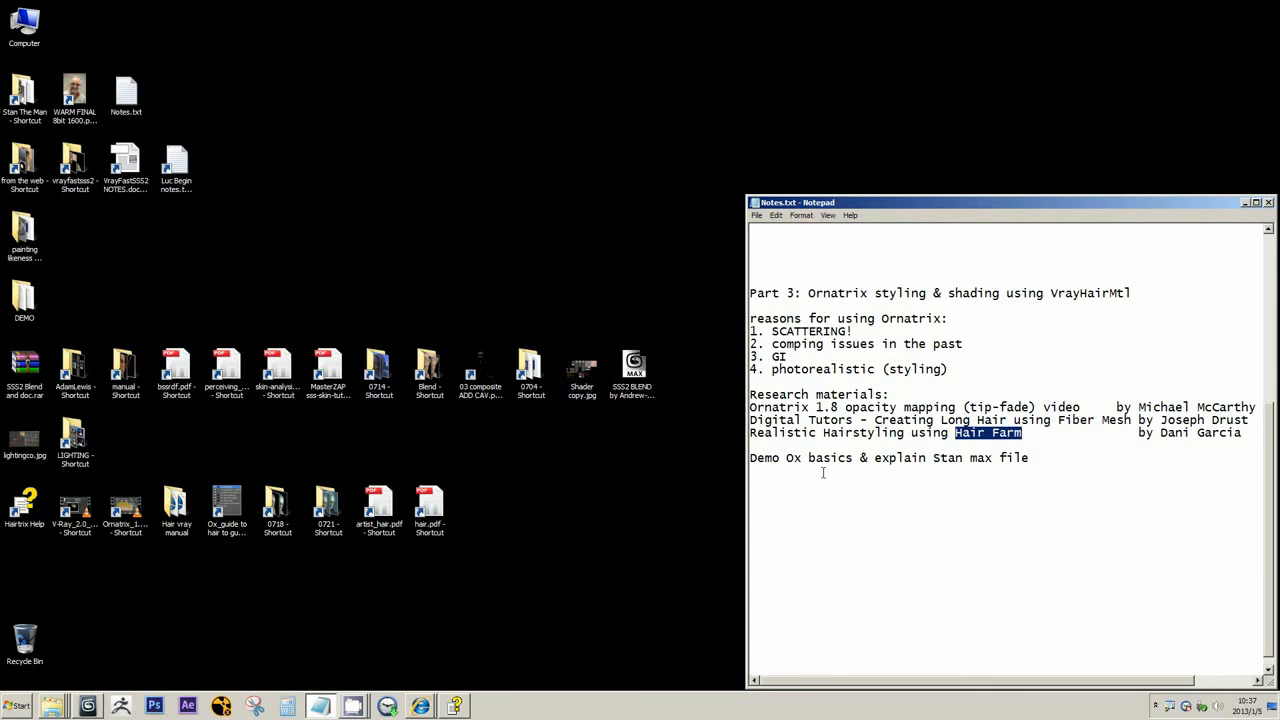
click(997, 444)
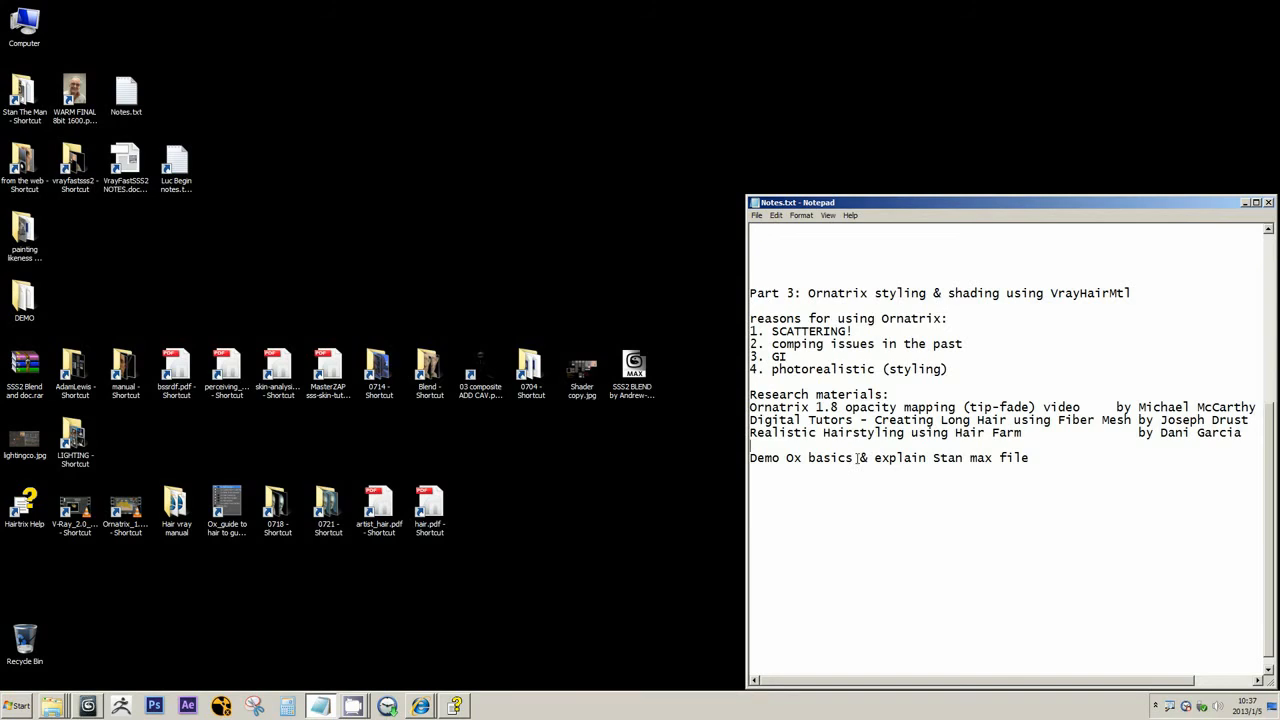
drag(856, 457, 751, 457)
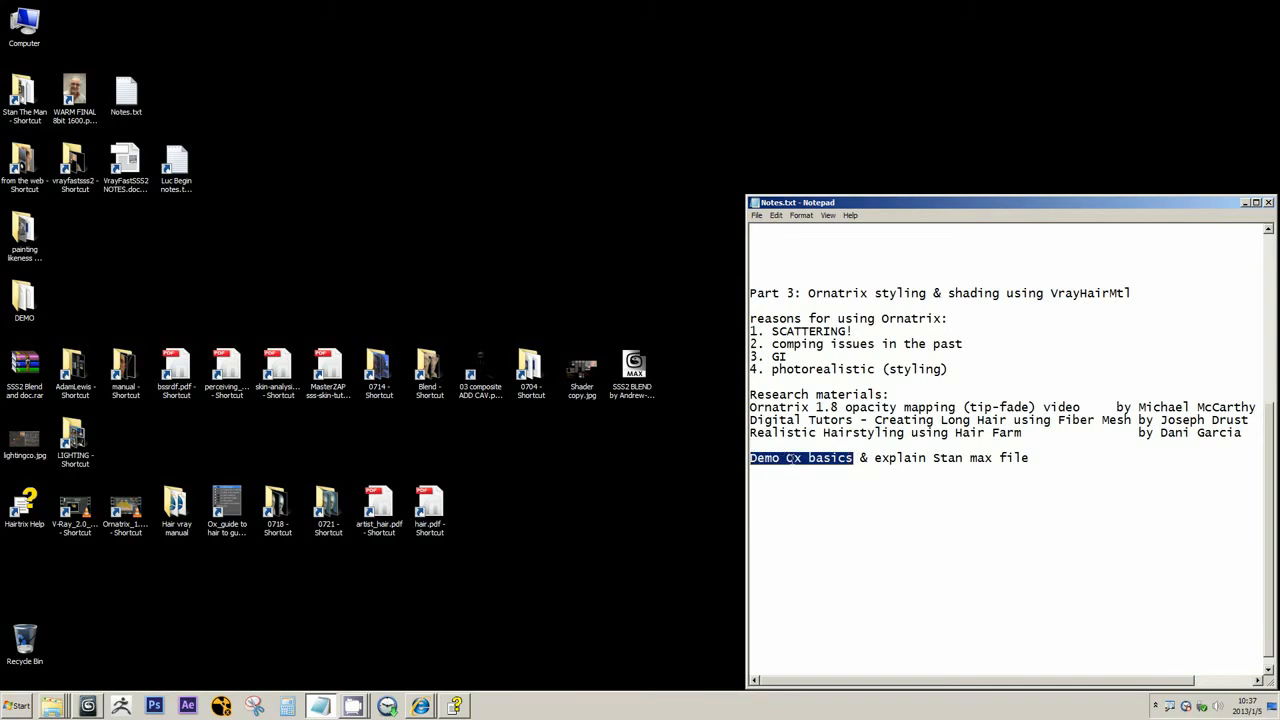
double_click(796, 458)
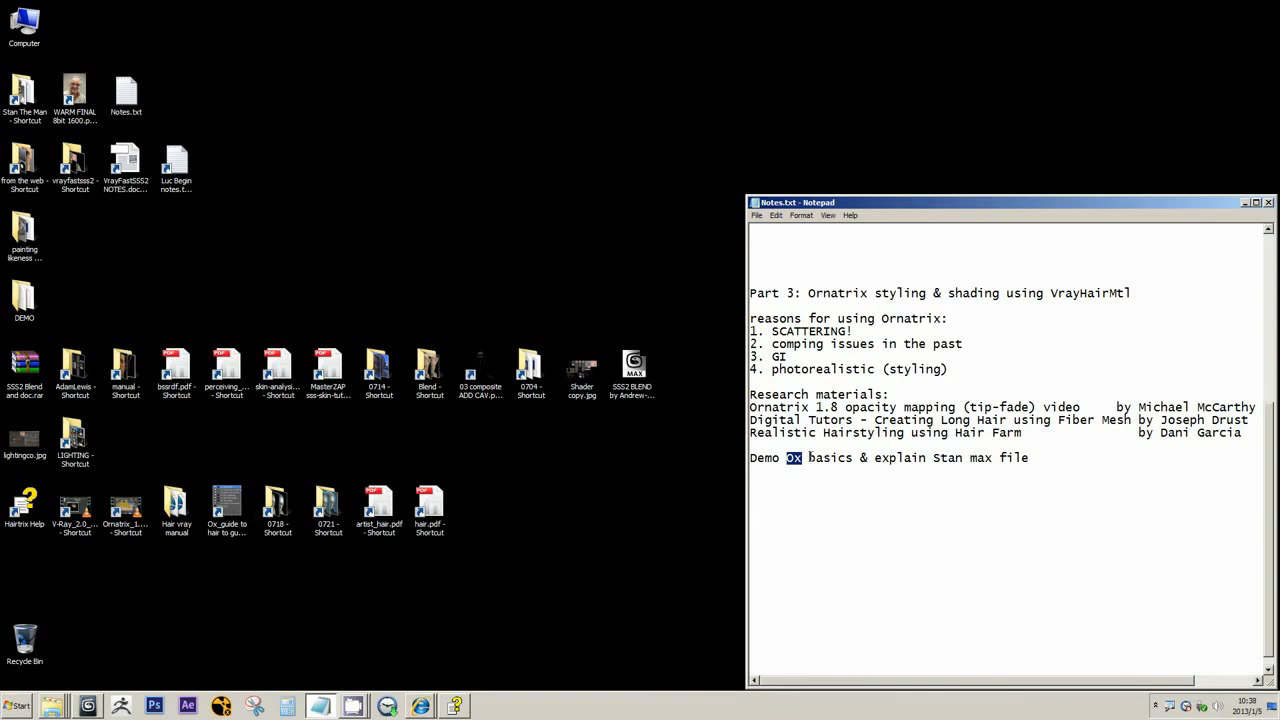
Open the Ox_guide to hair to guide image from the desktop and move its window down beside the notes
double_click(238, 497)
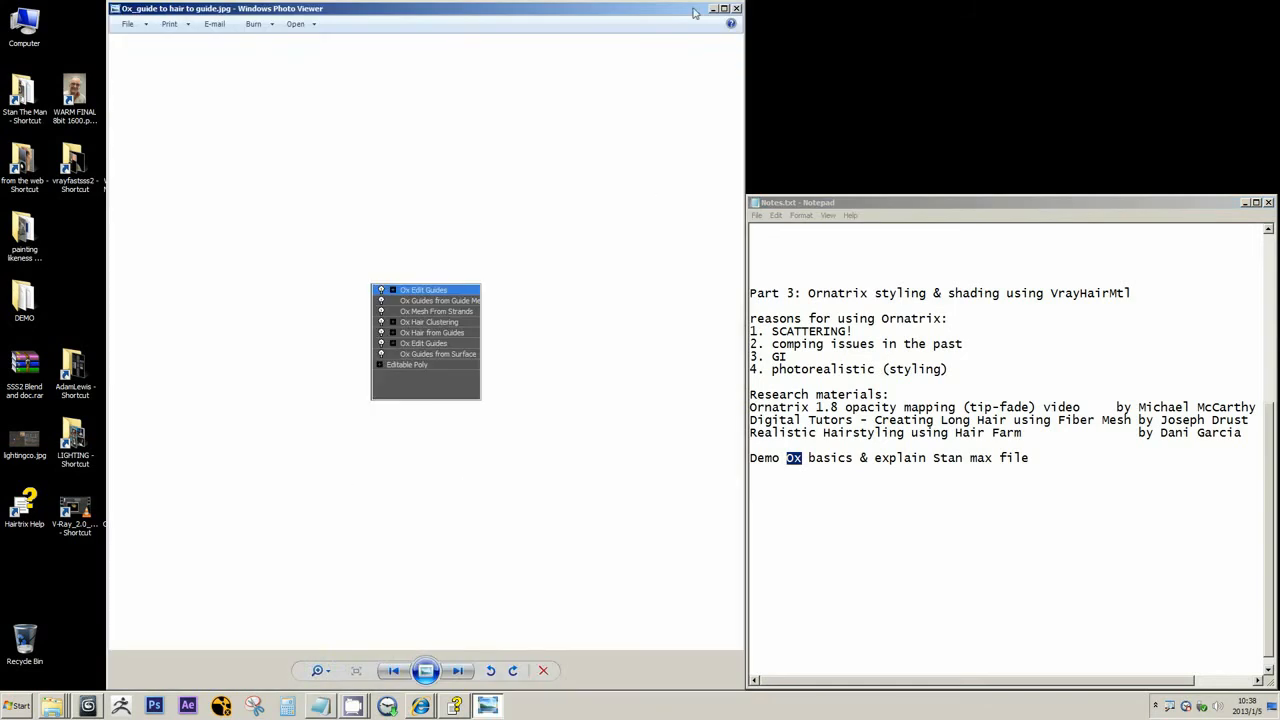
drag(680, 5, 680, 374)
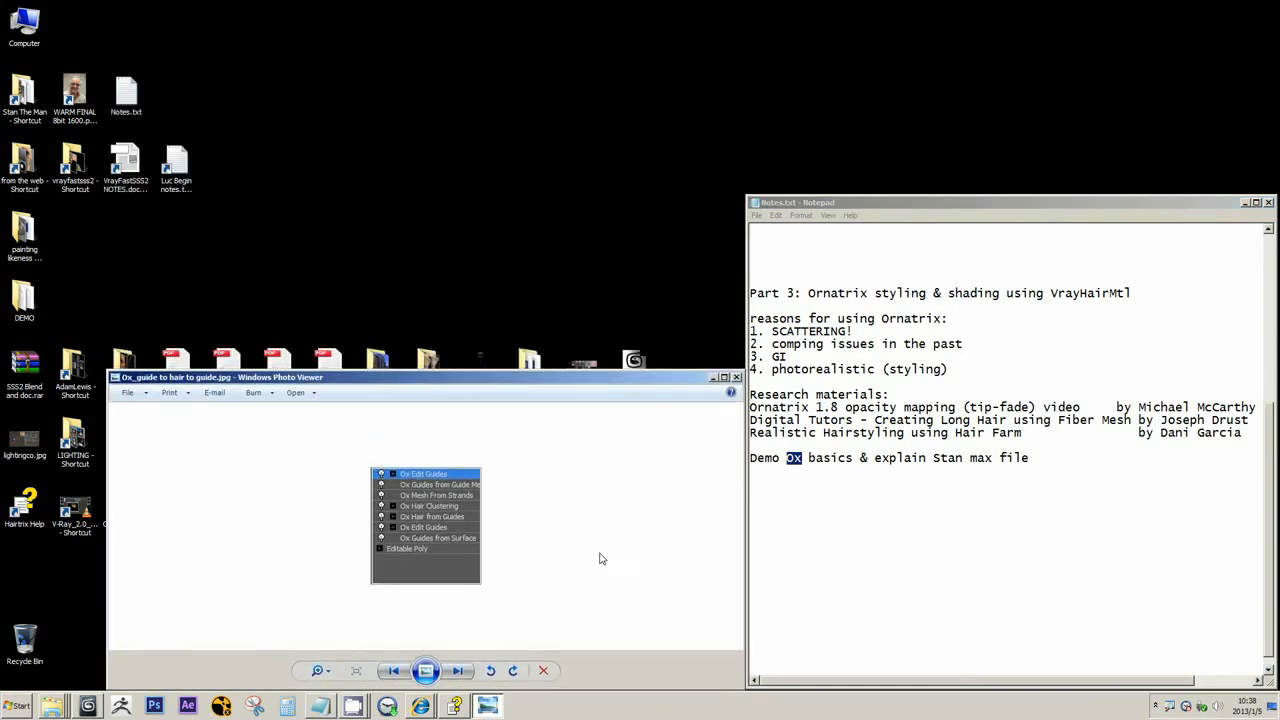
click(490, 706)
click(490, 706)
Open the WARM FINAL 8bit 1600 portrait, examine the hair on the crown up close, and close the image
double_click(74, 92)
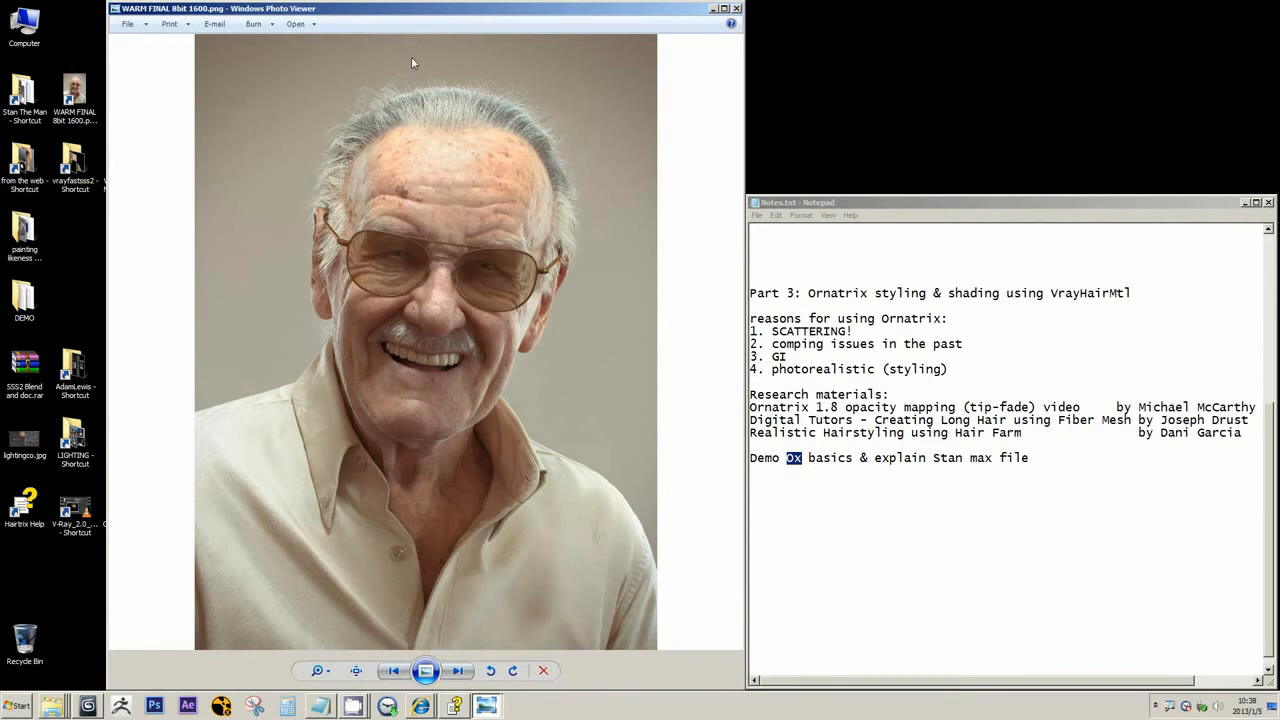
scroll(377, 142, up, 2)
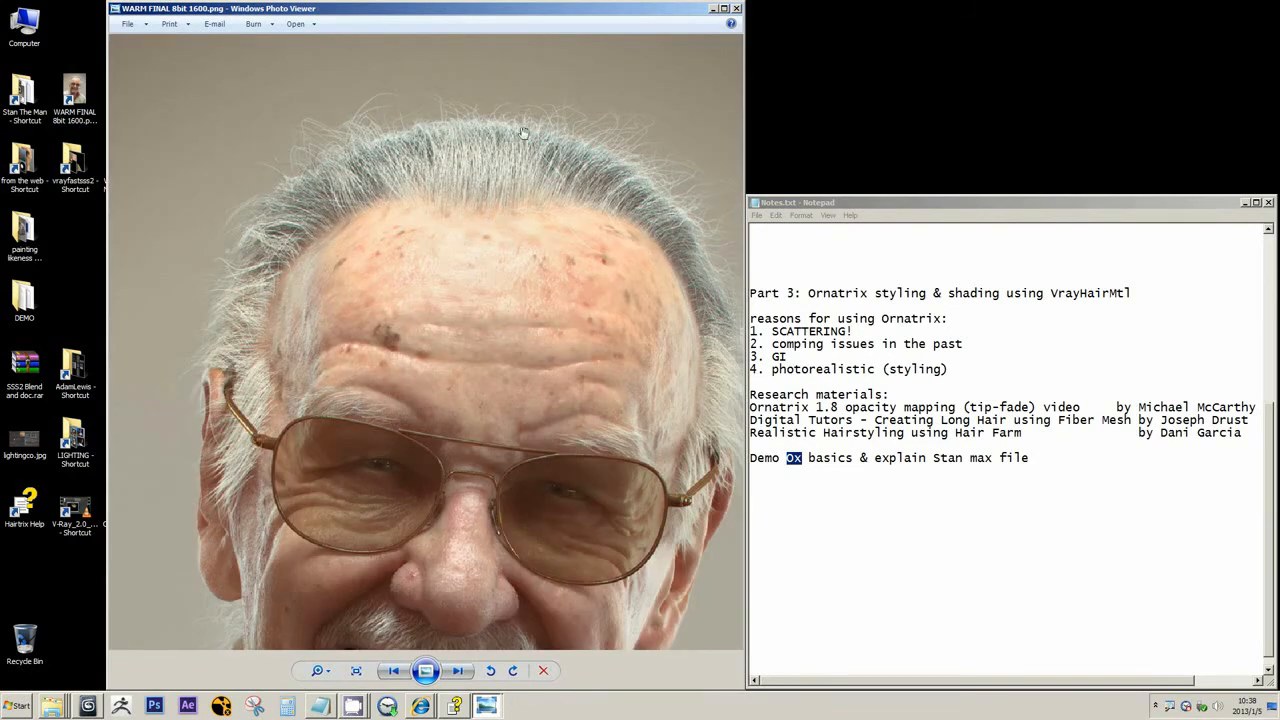
scroll(524, 160, down, 2)
click(737, 9)
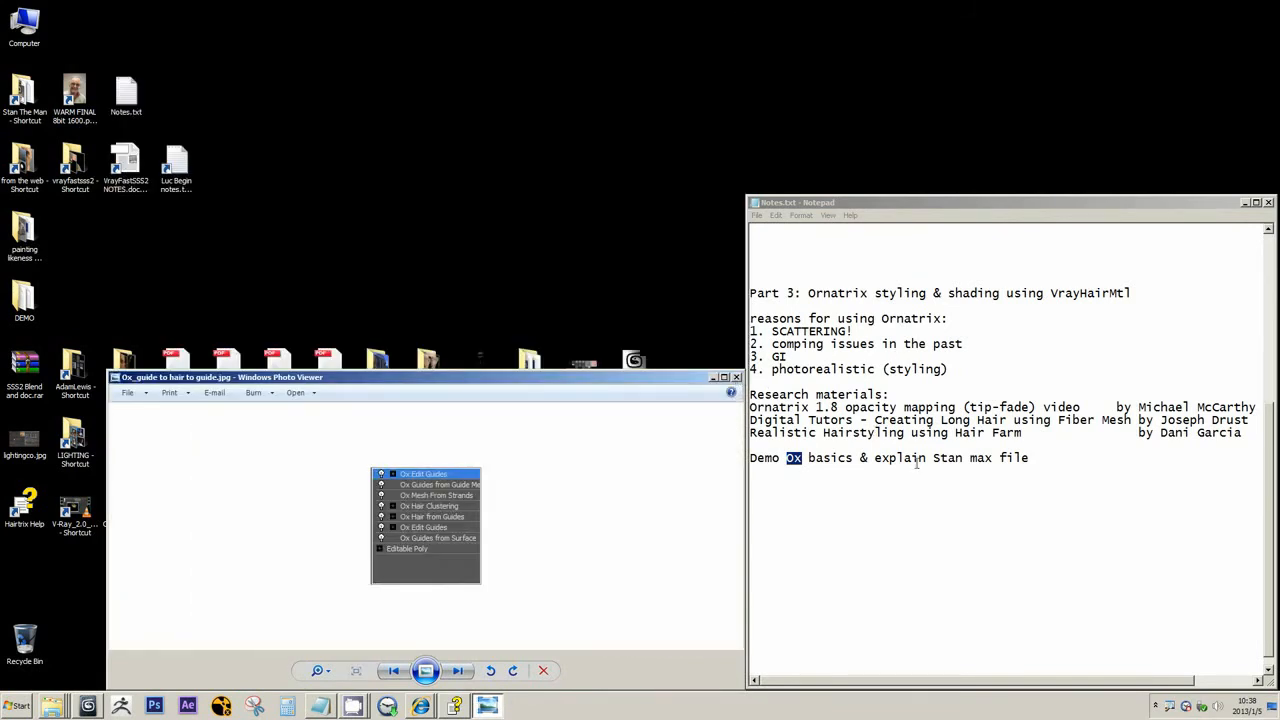
Highlight "Stan max file" in the demo line of the notes
drag(916, 463, 1026, 460)
click(997, 458)
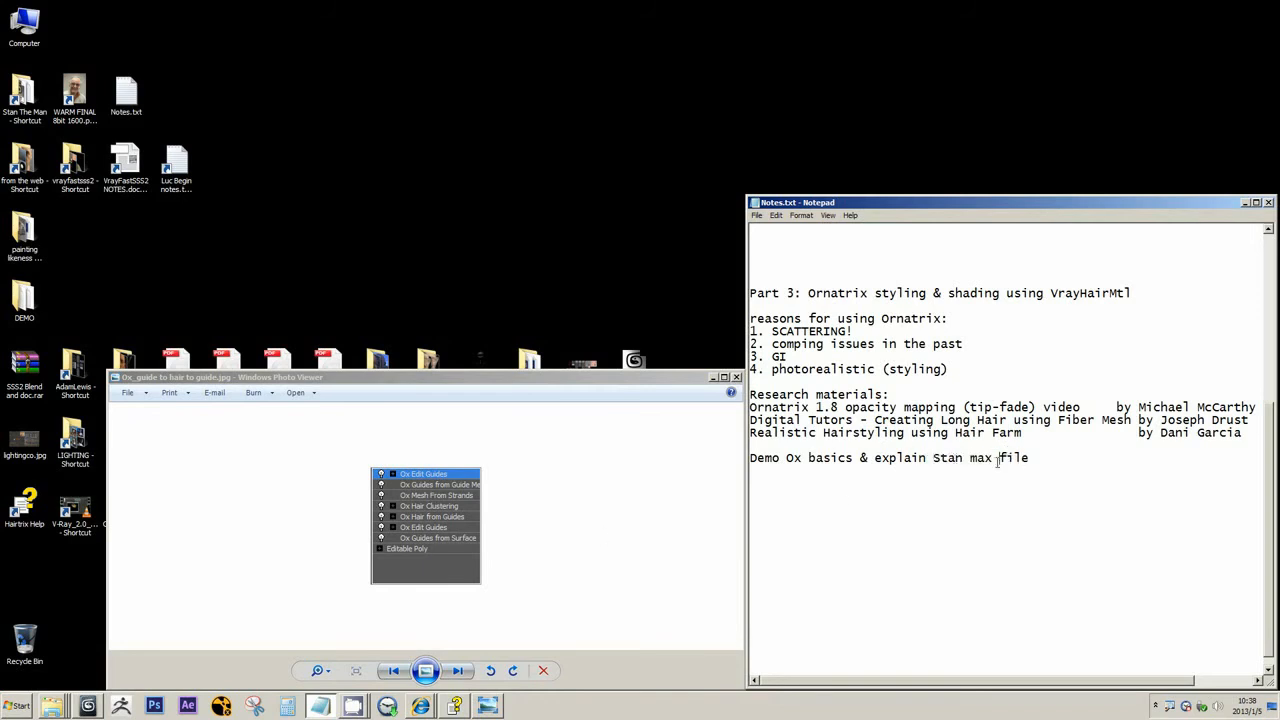
shift+click(932, 461)
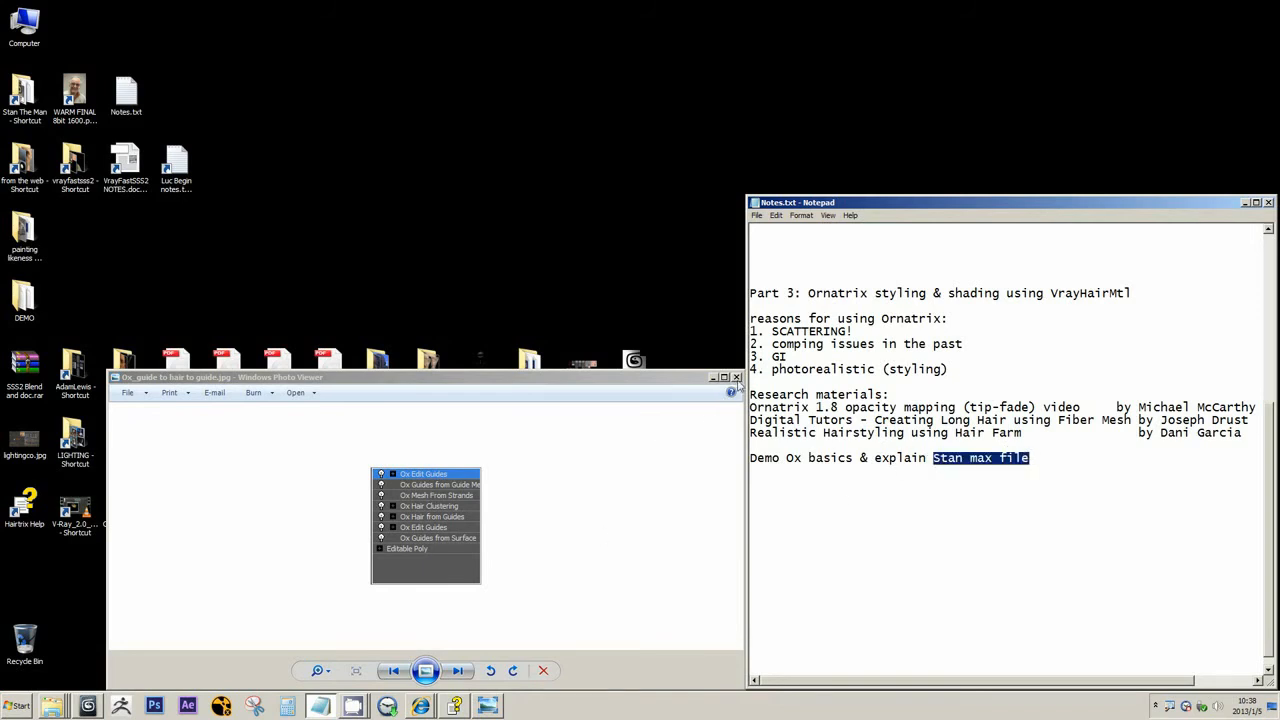
Close the Ox guide modifier stack image and refresh the desktop
click(490, 640)
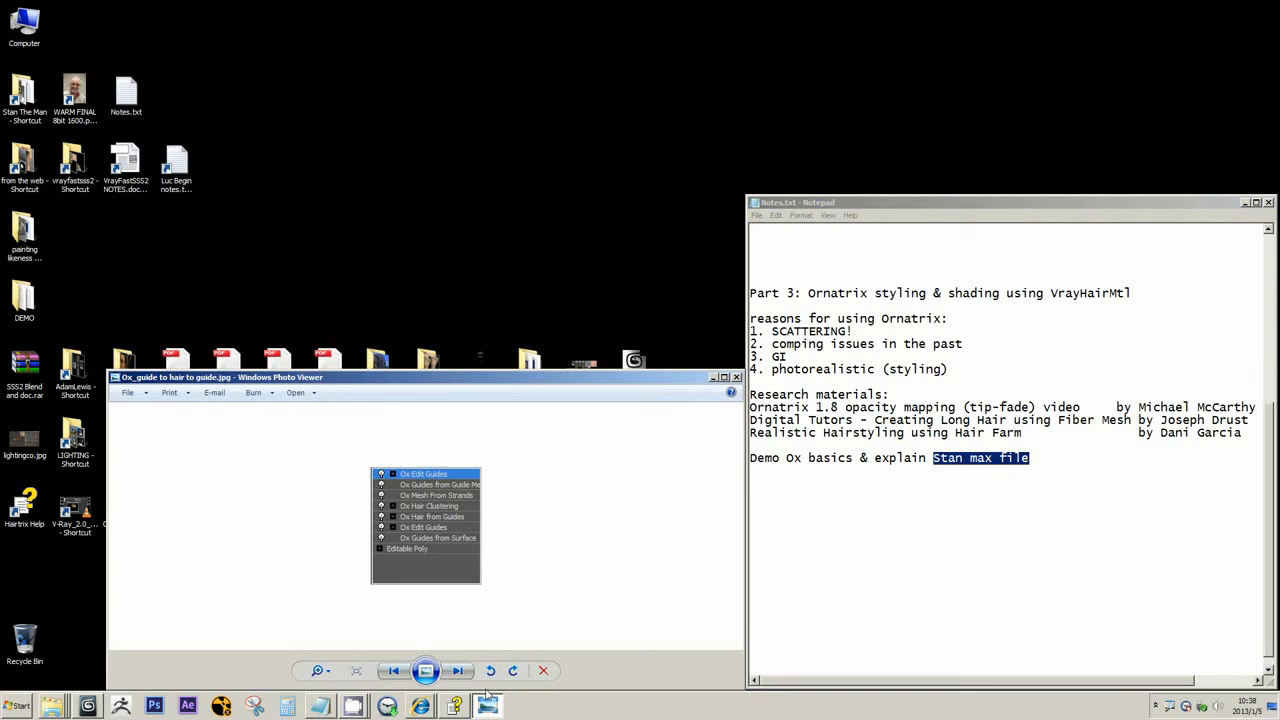
click(736, 377)
right_click(593, 290)
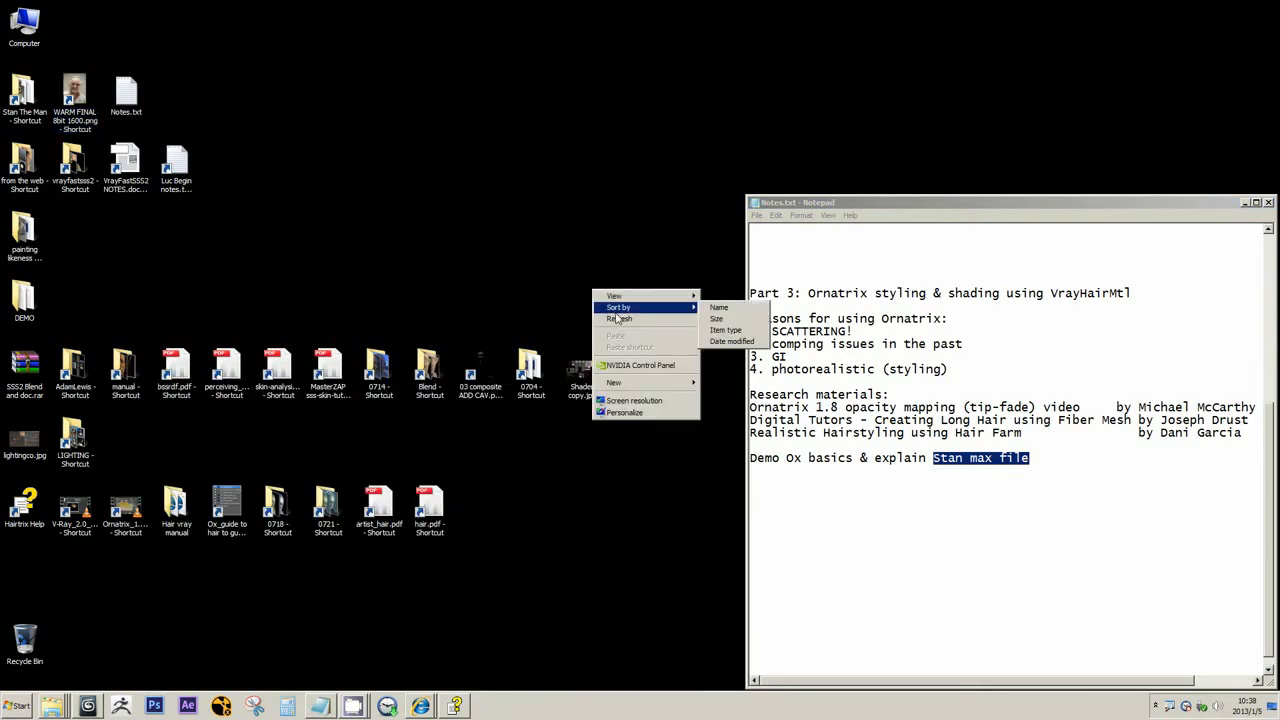
click(619, 318)
Switch to 3ds Max and open the scene 14 WARM FINAL Fix_04d_COPY.max from the project's Max folder
click(88, 706)
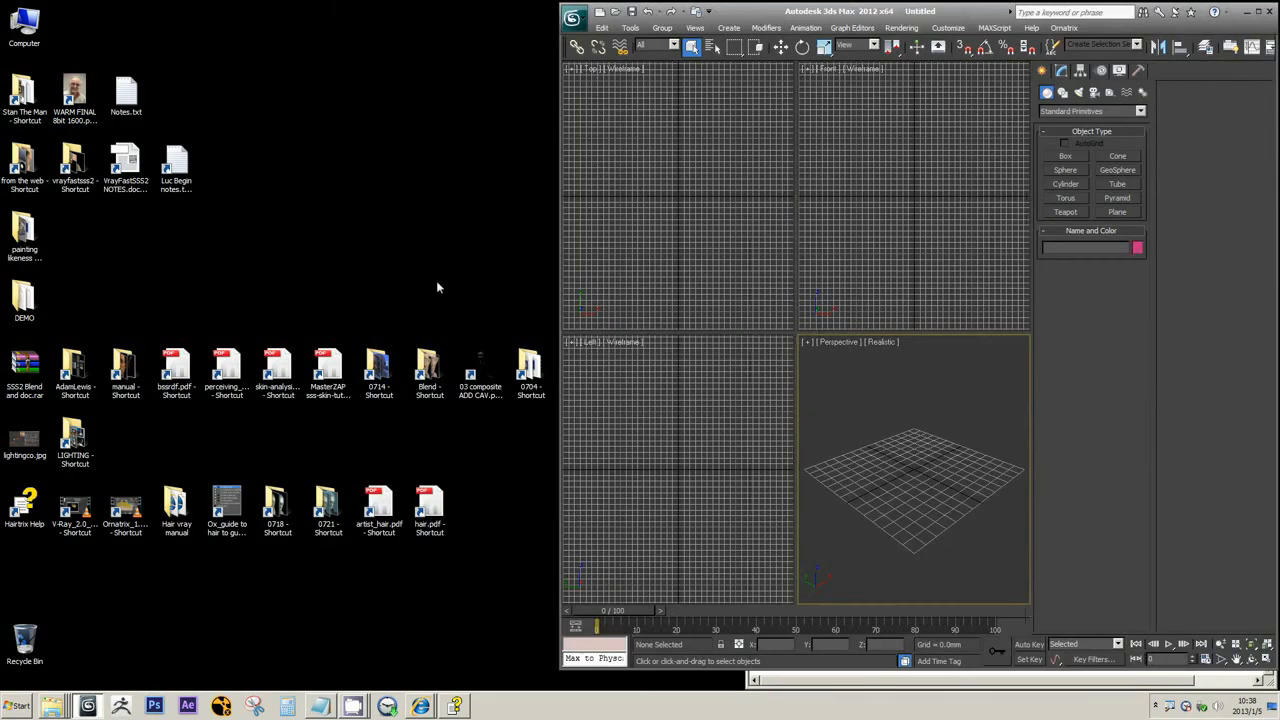
mouse_move(866, 14)
mouse_down()
mouse_move(406, 20)
mouse_move(855, 26)
mouse_up()
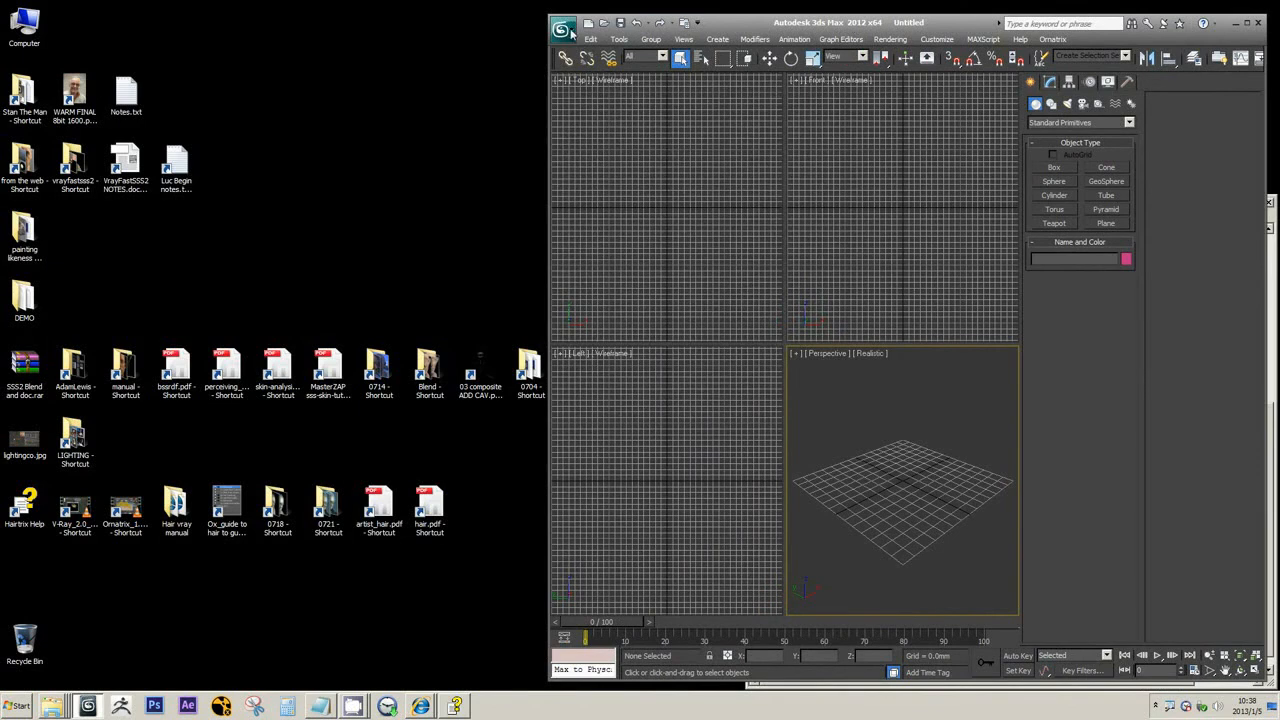
click(563, 29)
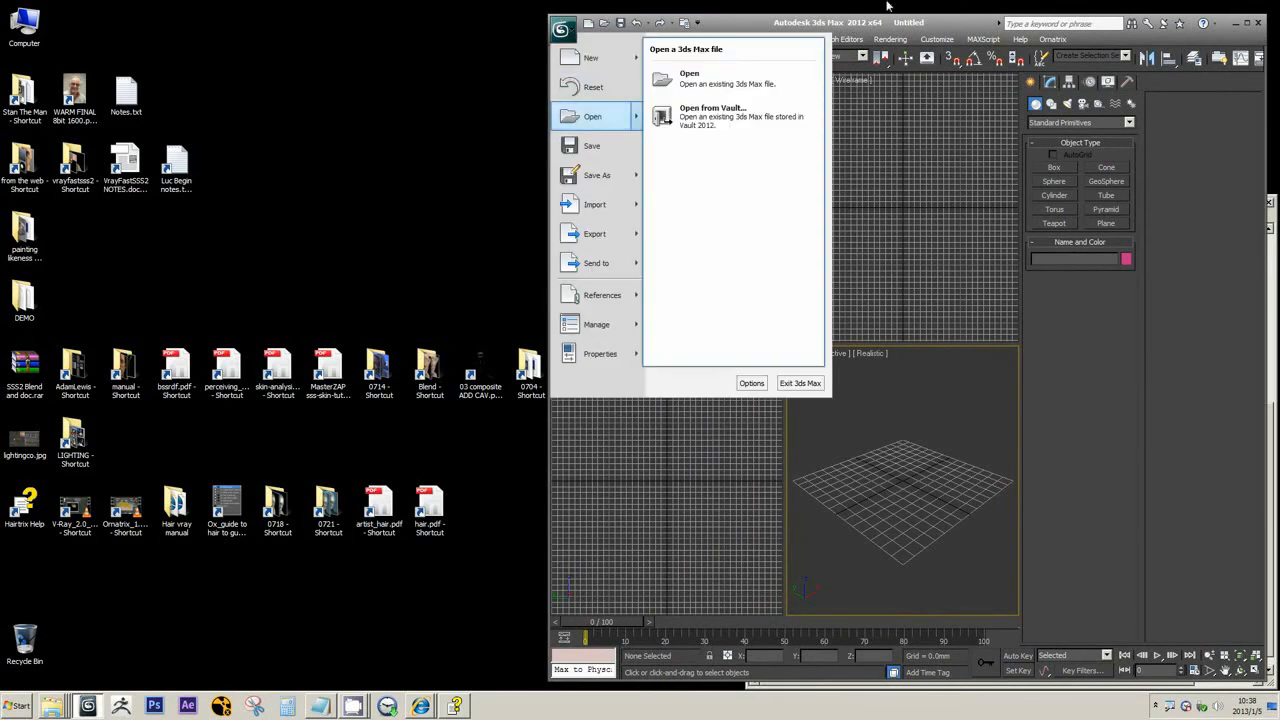
click(831, 241)
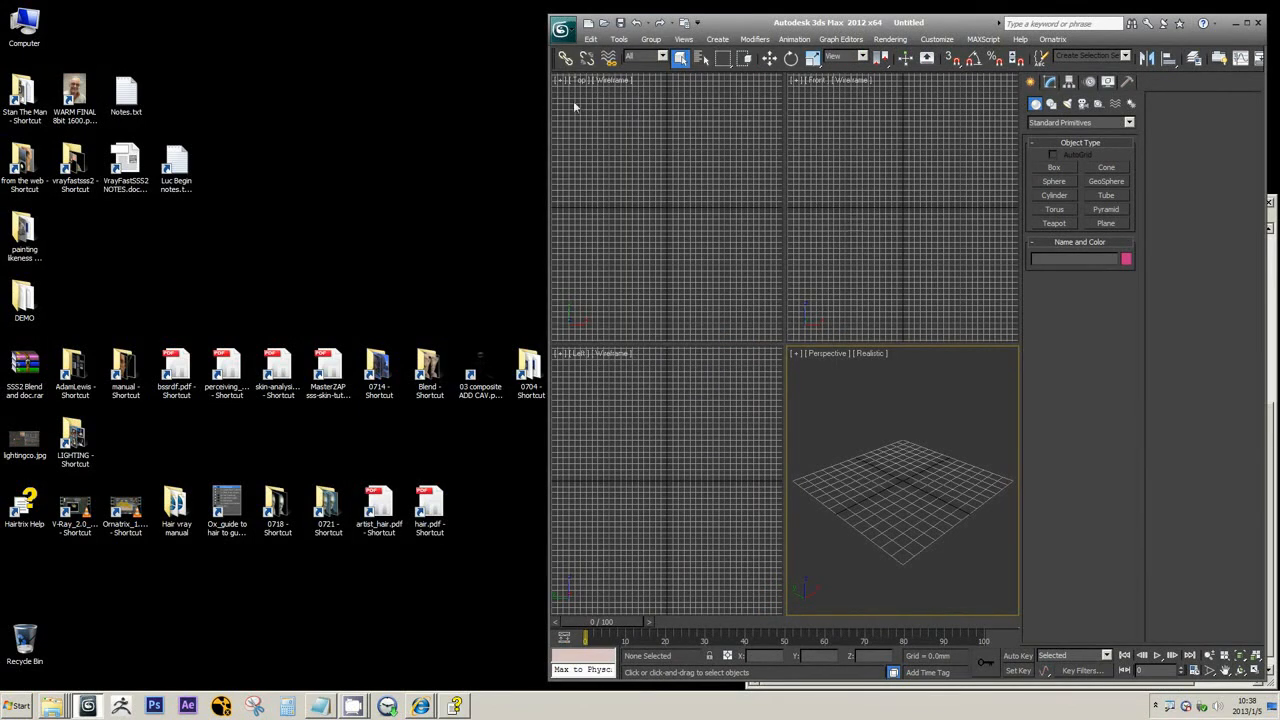
click(563, 29)
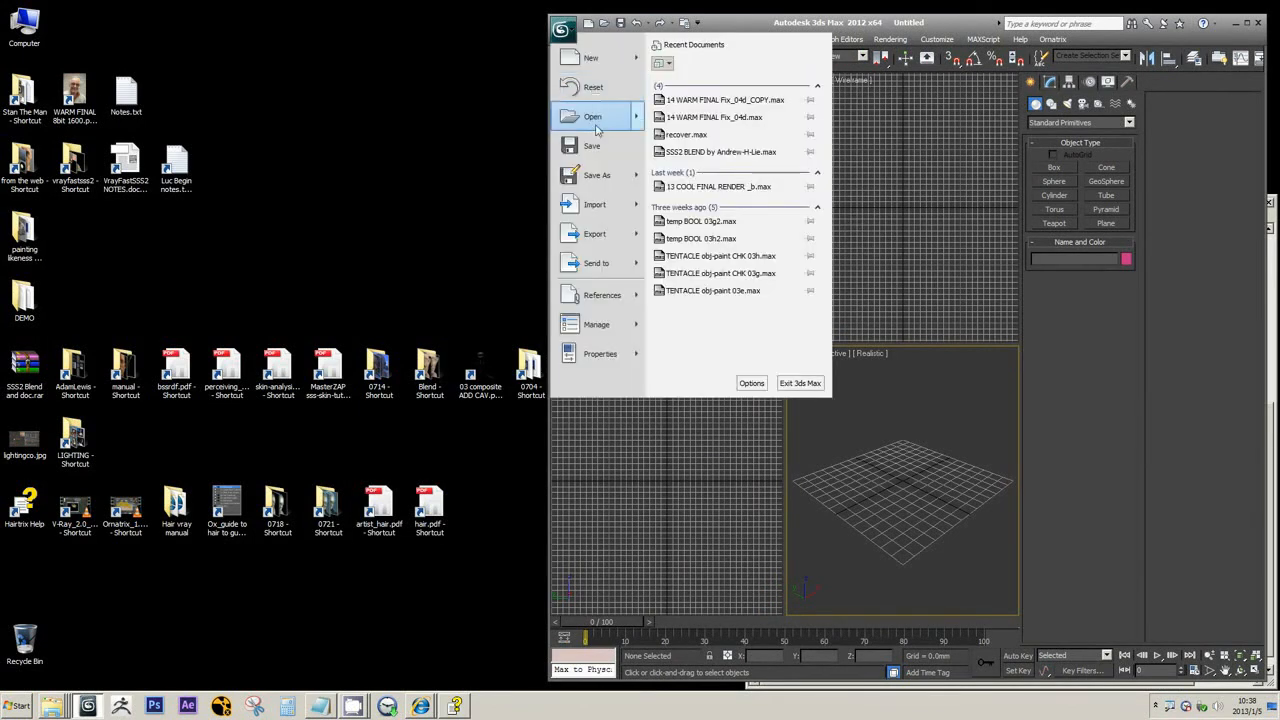
click(593, 117)
click(645, 42)
click(660, 65)
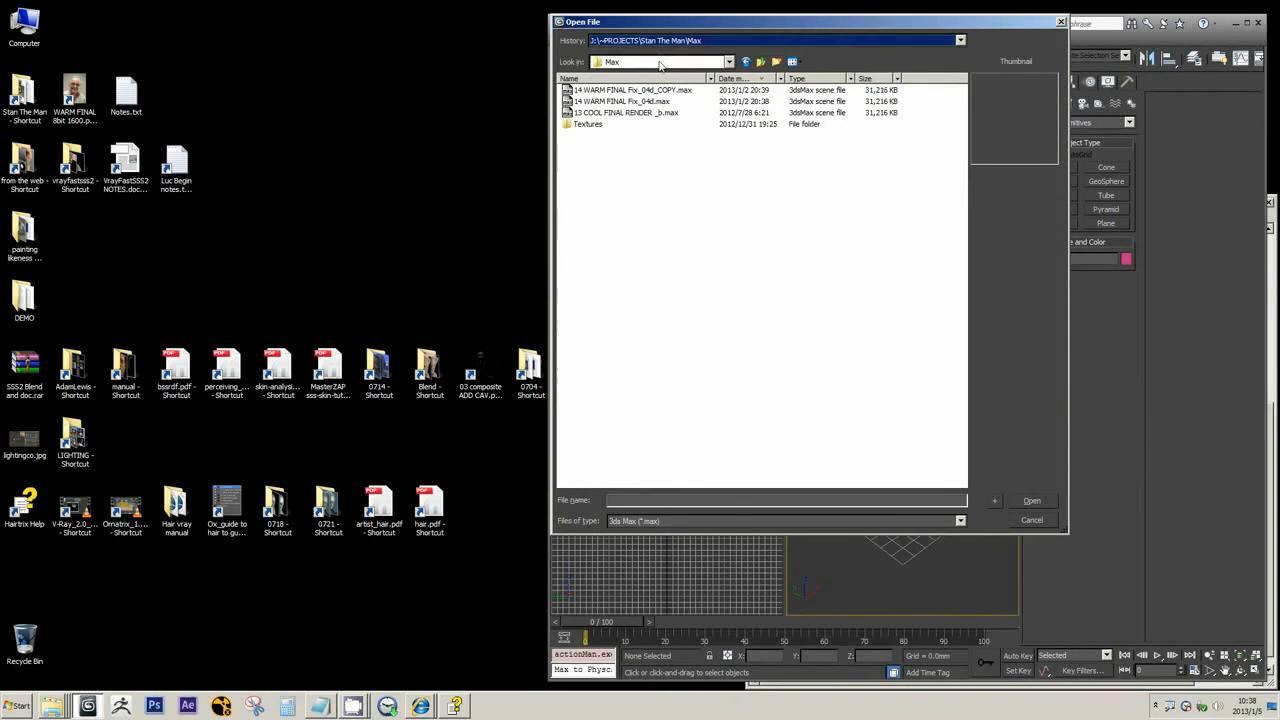
click(688, 90)
click(1036, 498)
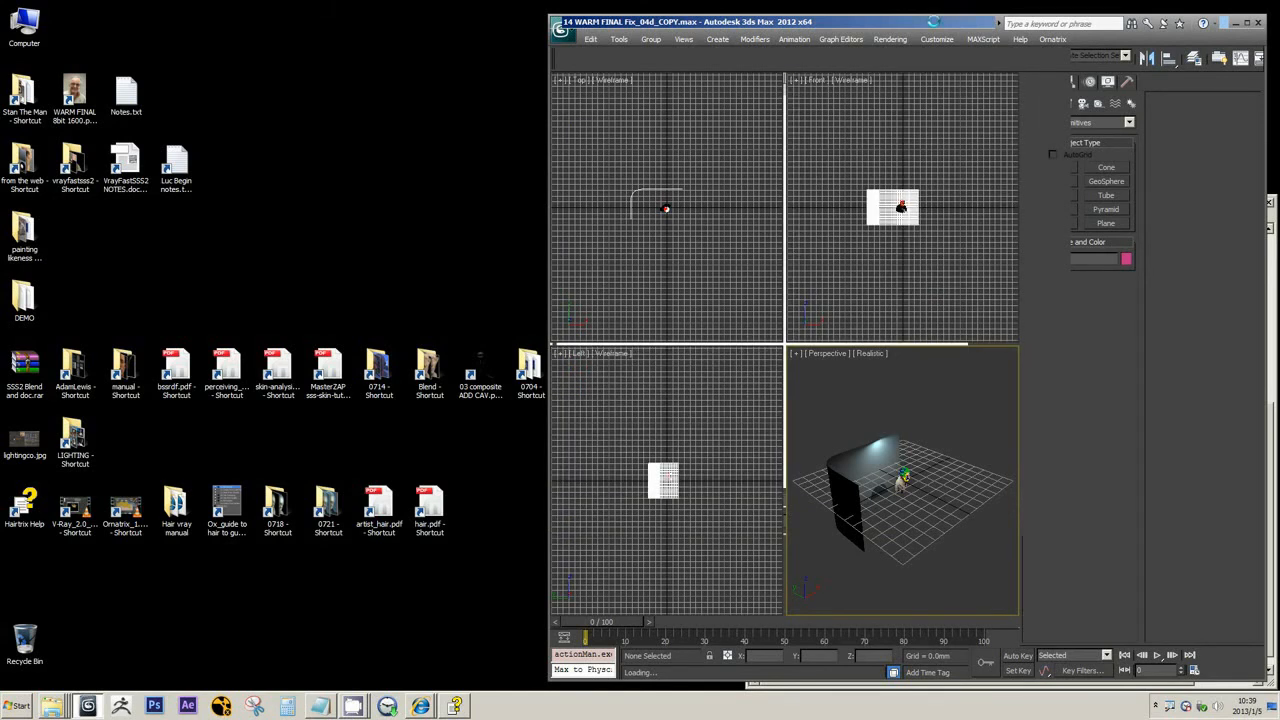
Bring the notes back to the front and highlight "VrayHairMtl" in the Part 3 title and part of "Stan" in the demo line
click(314, 706)
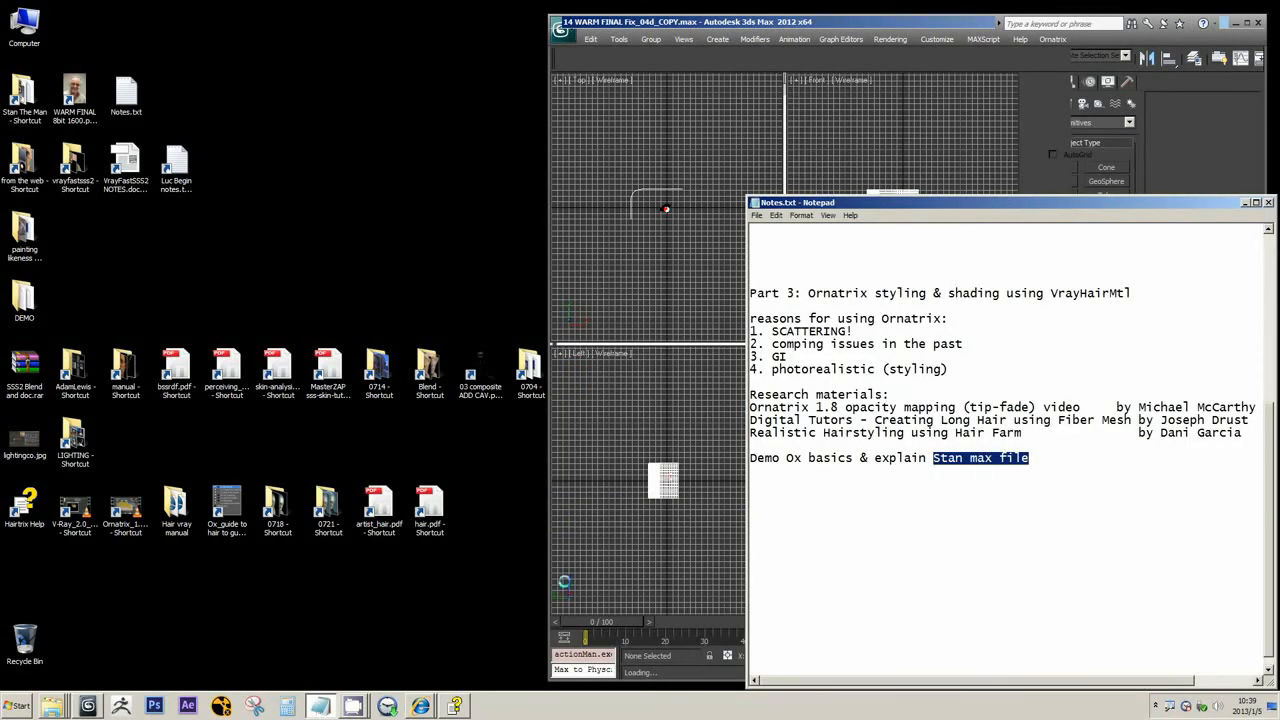
drag(1133, 293, 1044, 291)
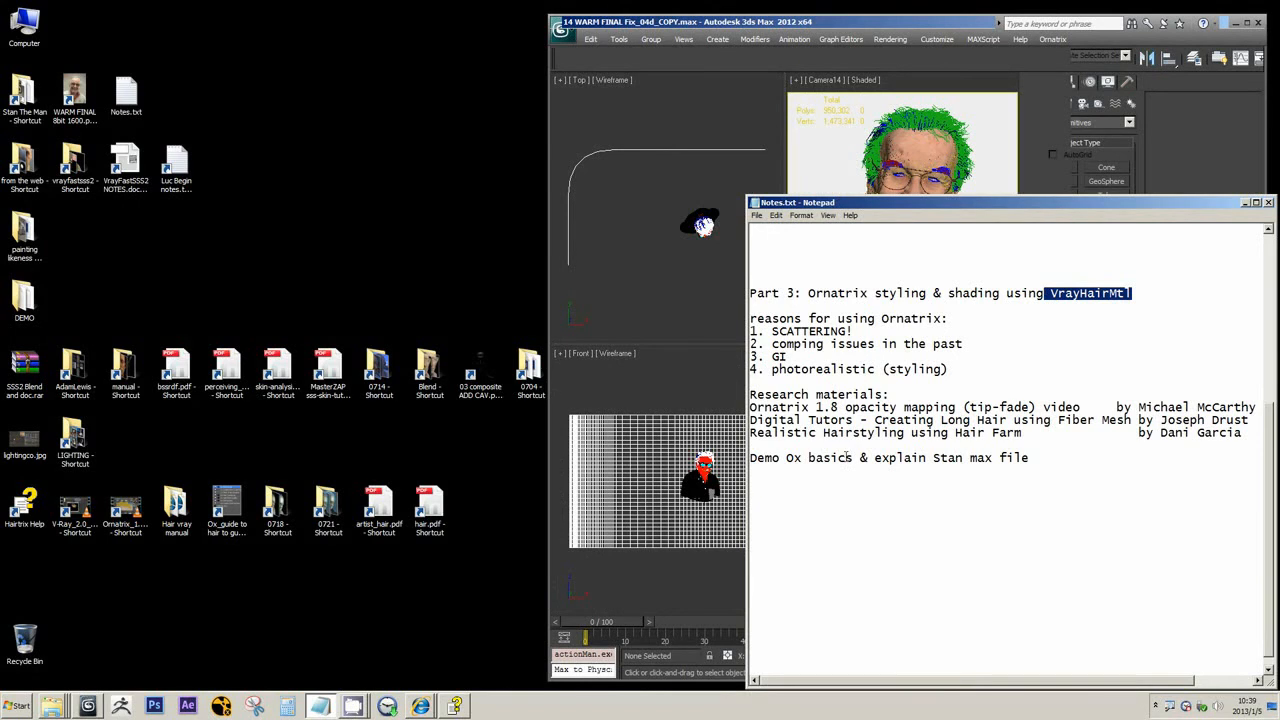
drag(941, 457, 956, 458)
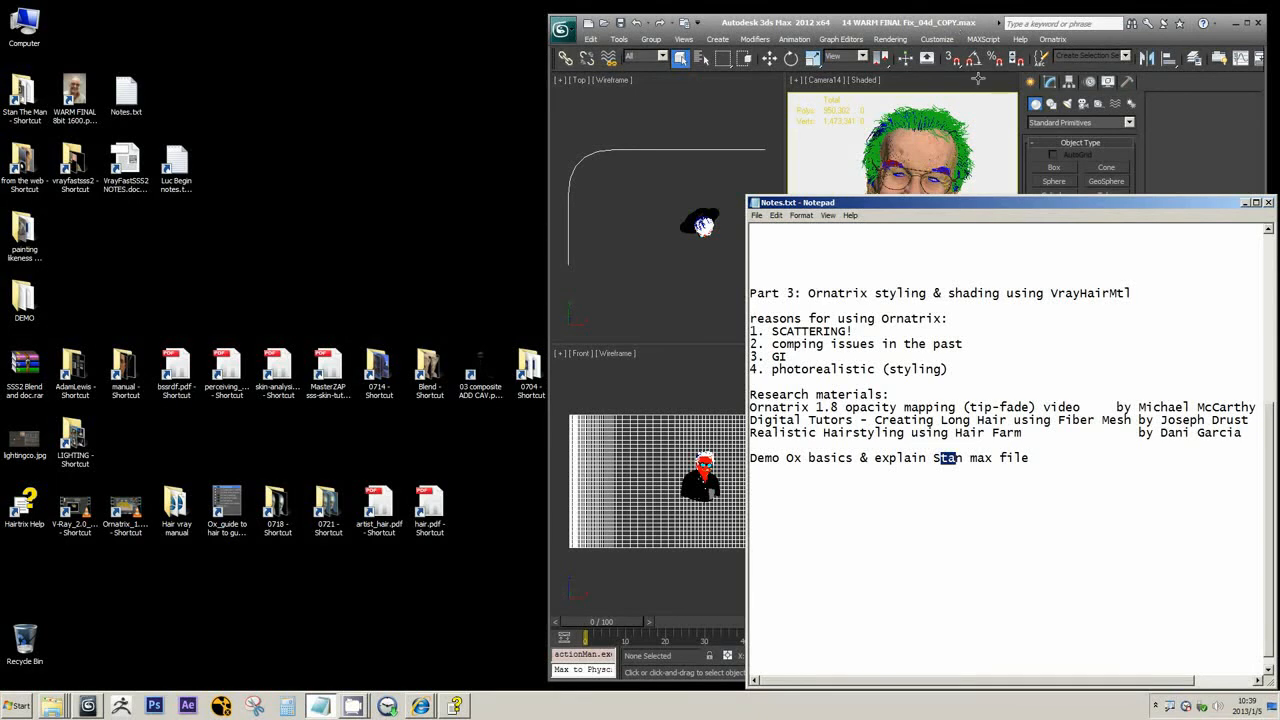
Switch to 3ds Max, move its window clear of the notes, and maximize the Perspective view around the portrait bust
drag(968, 25, 701, 28)
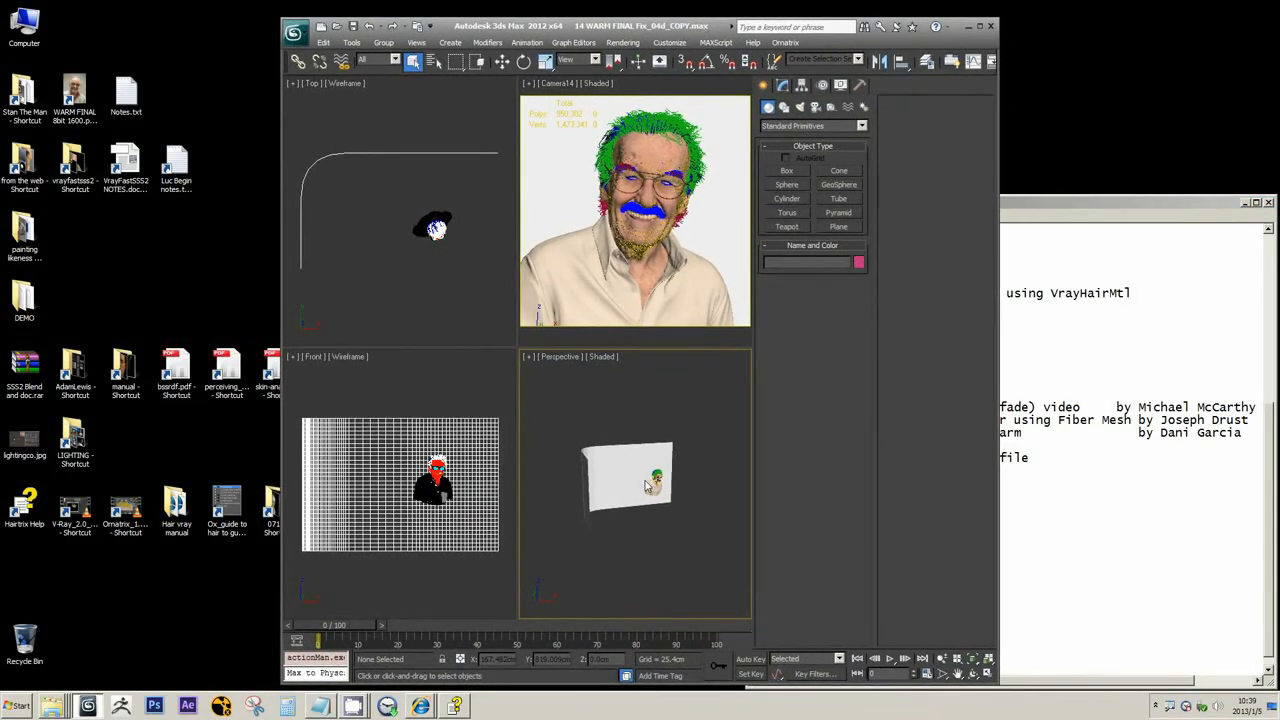
scroll(716, 524, up, 3)
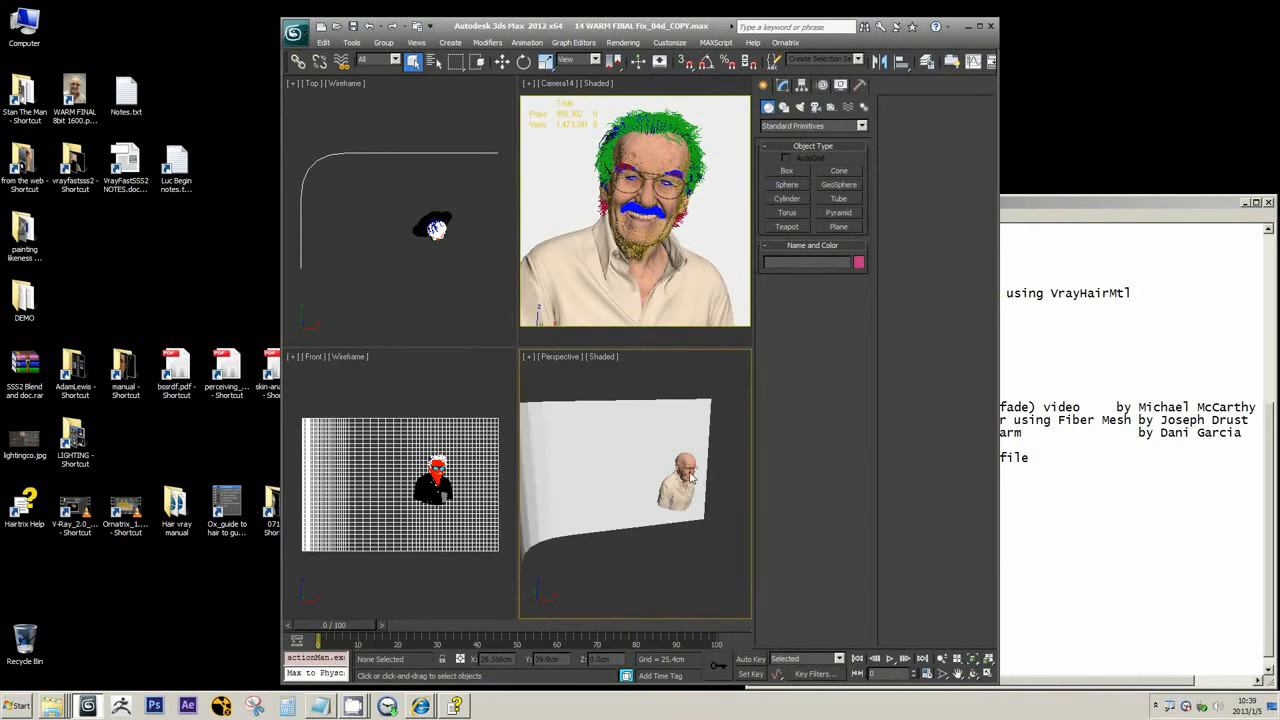
scroll(698, 498, up, 4)
scroll(698, 497, down, 5)
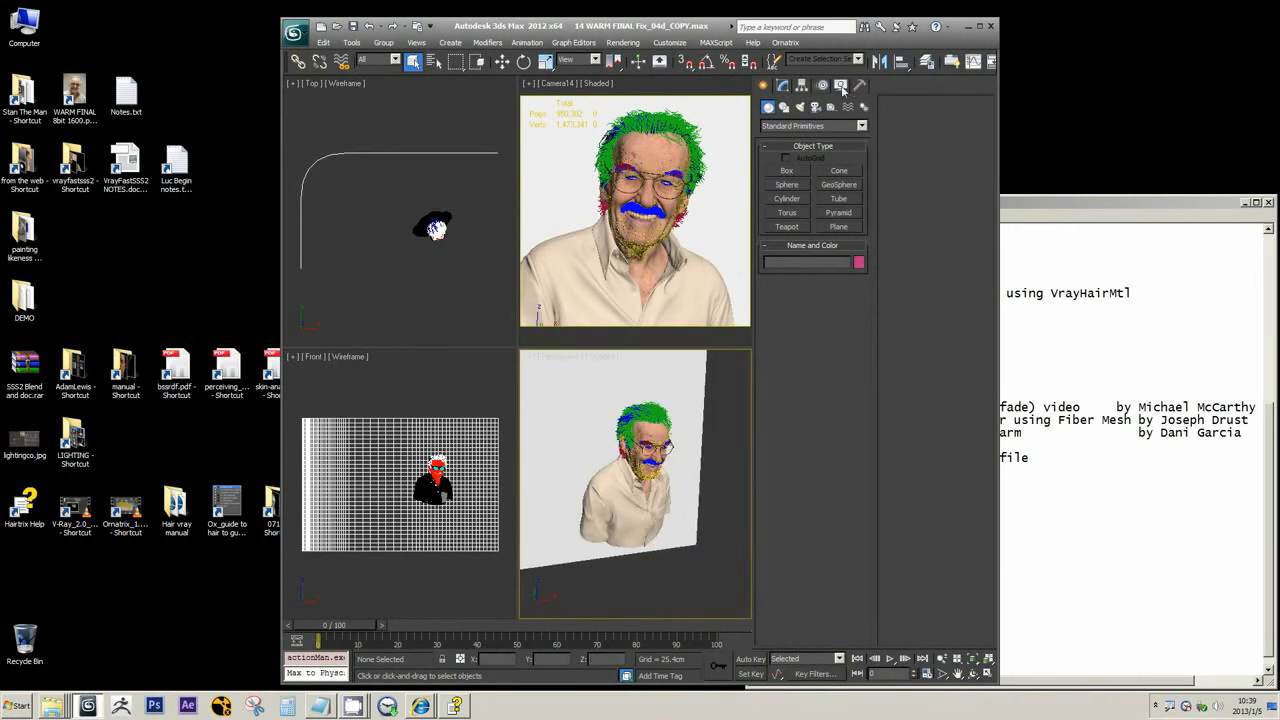
click(840, 85)
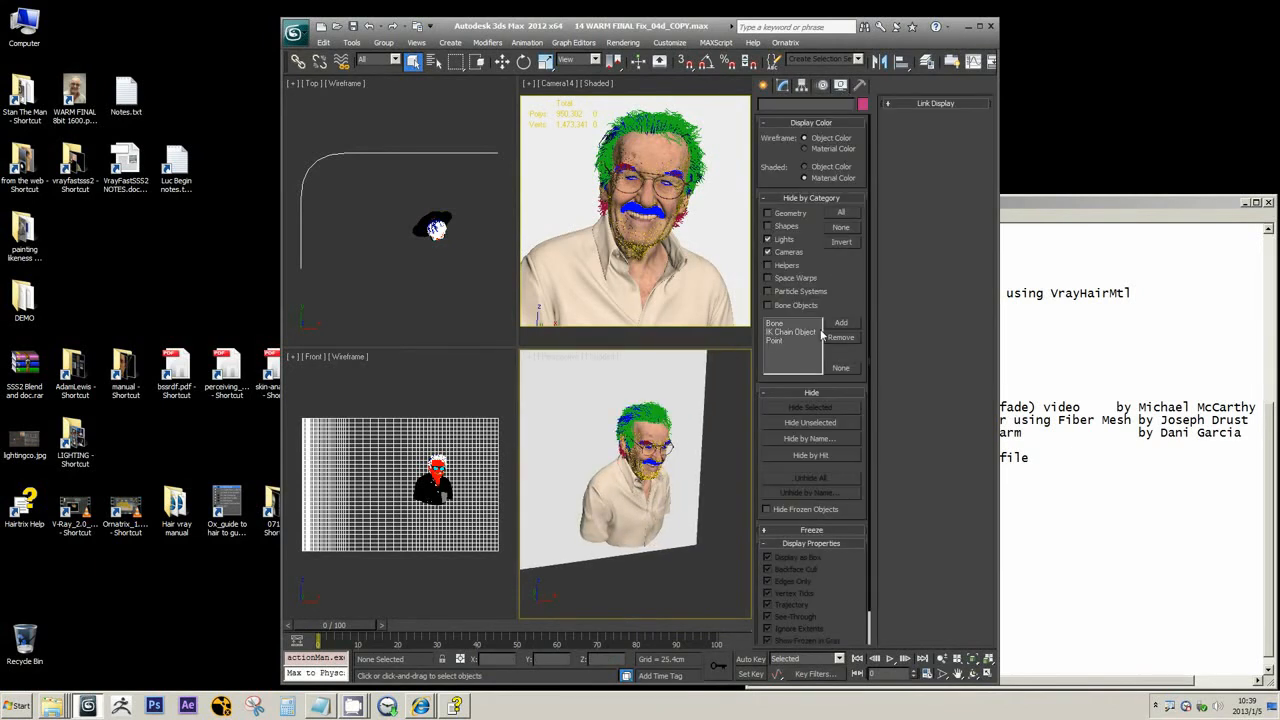
key(alt+w)
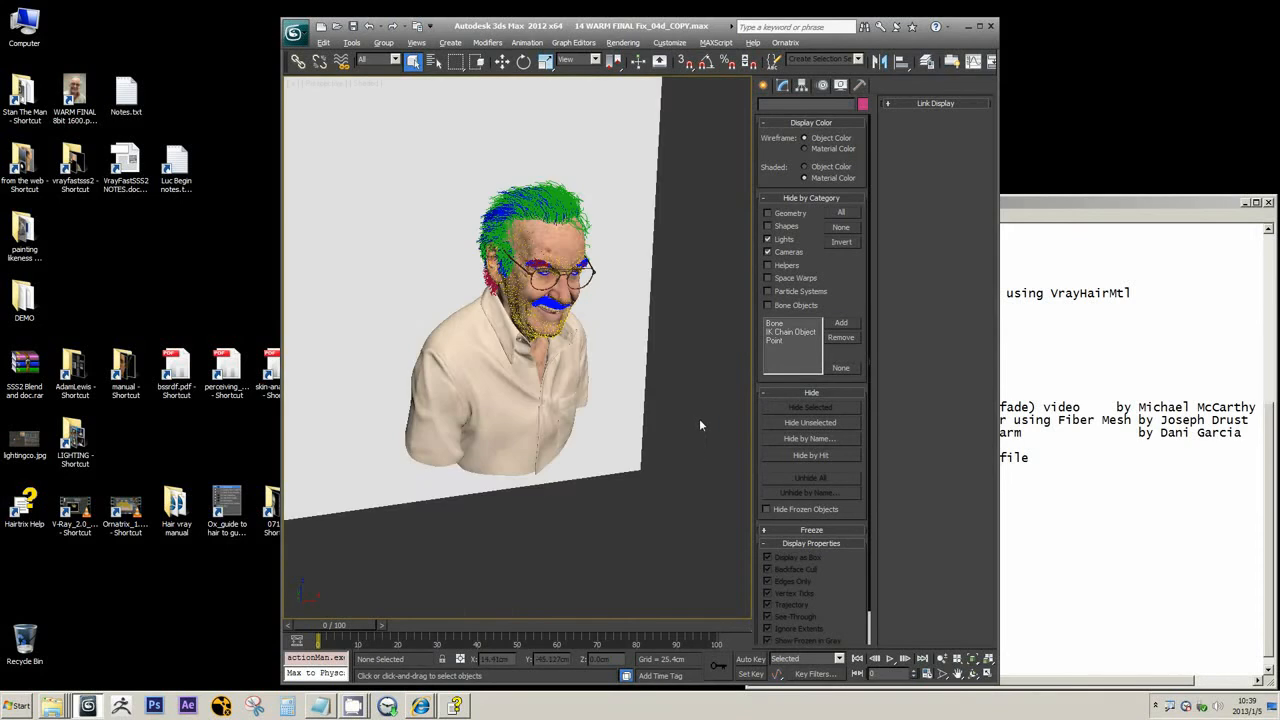
alt+middle_drag(699, 418, 701, 382)
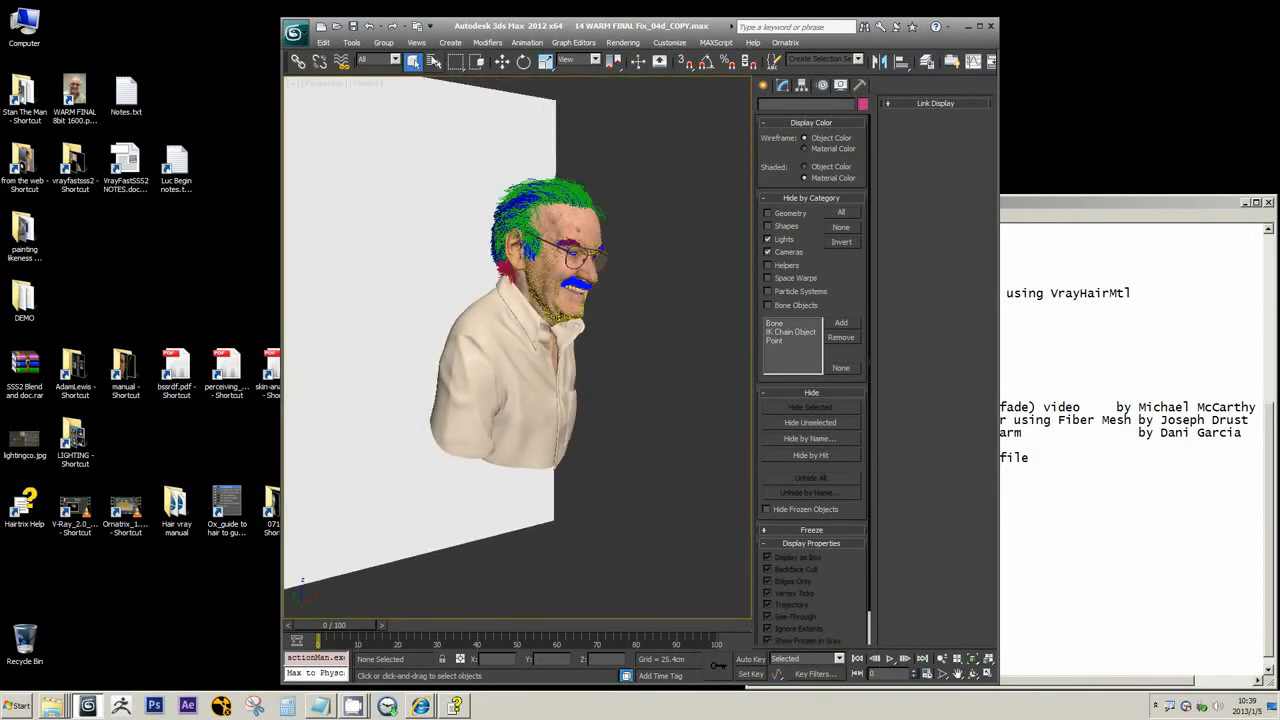
Select every object whose name starts with "ox" and hide all unselected objects
key(h)
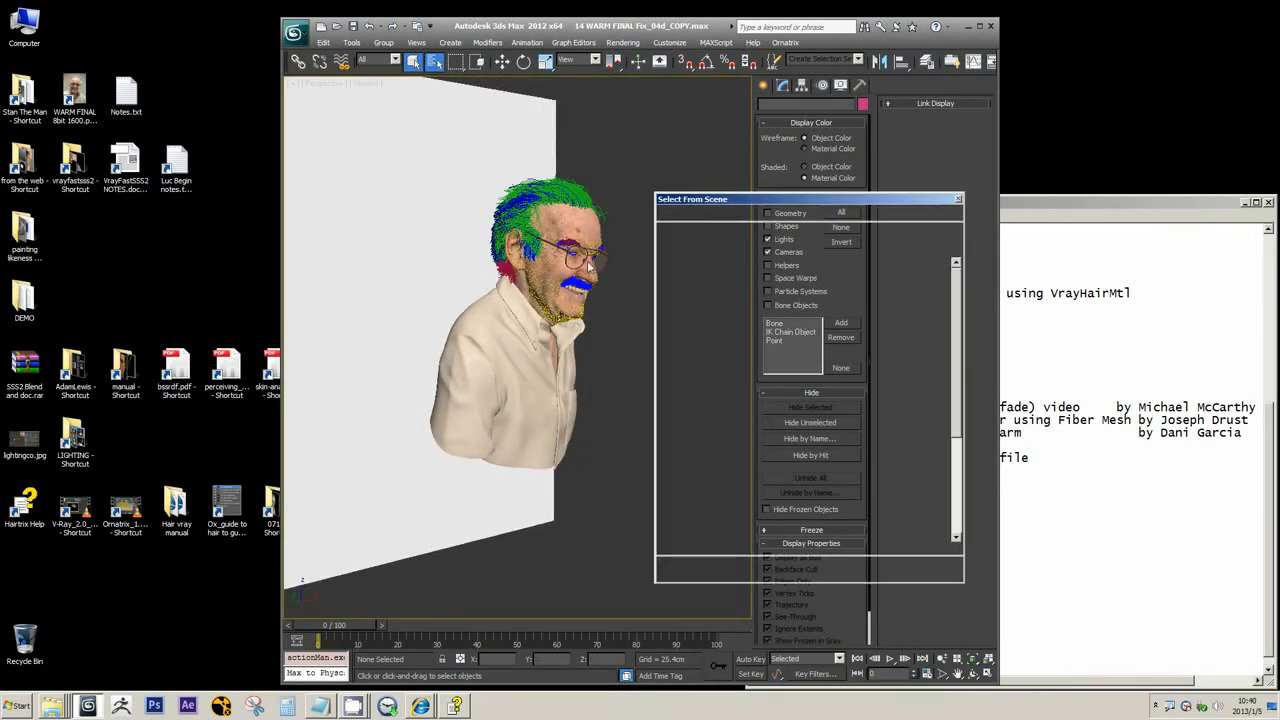
text(ox)
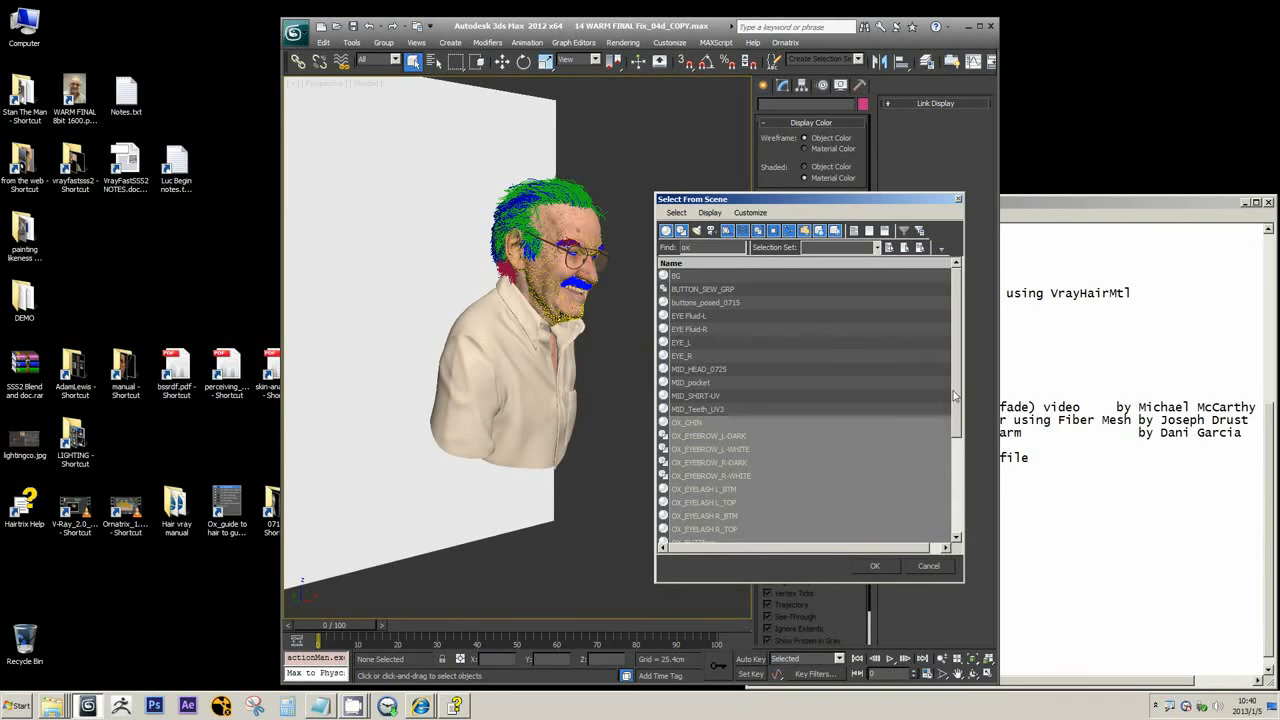
drag(956, 393, 963, 496)
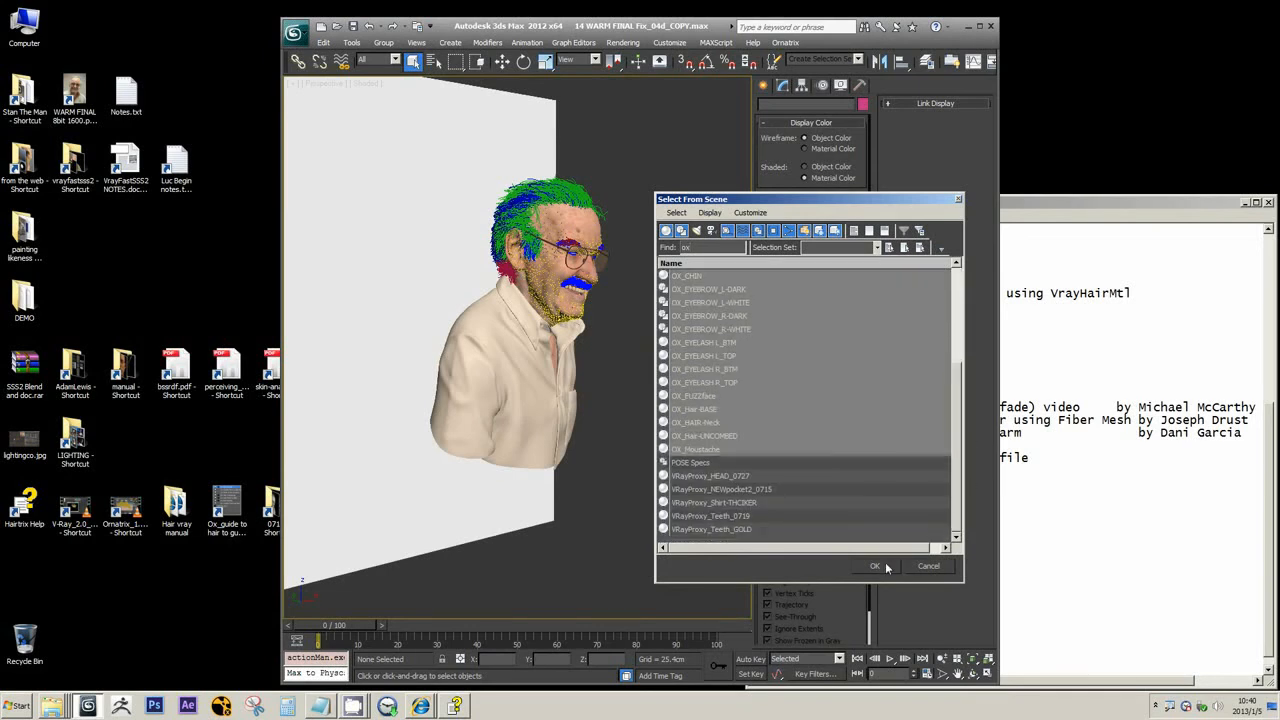
click(874, 565)
right_click(665, 324)
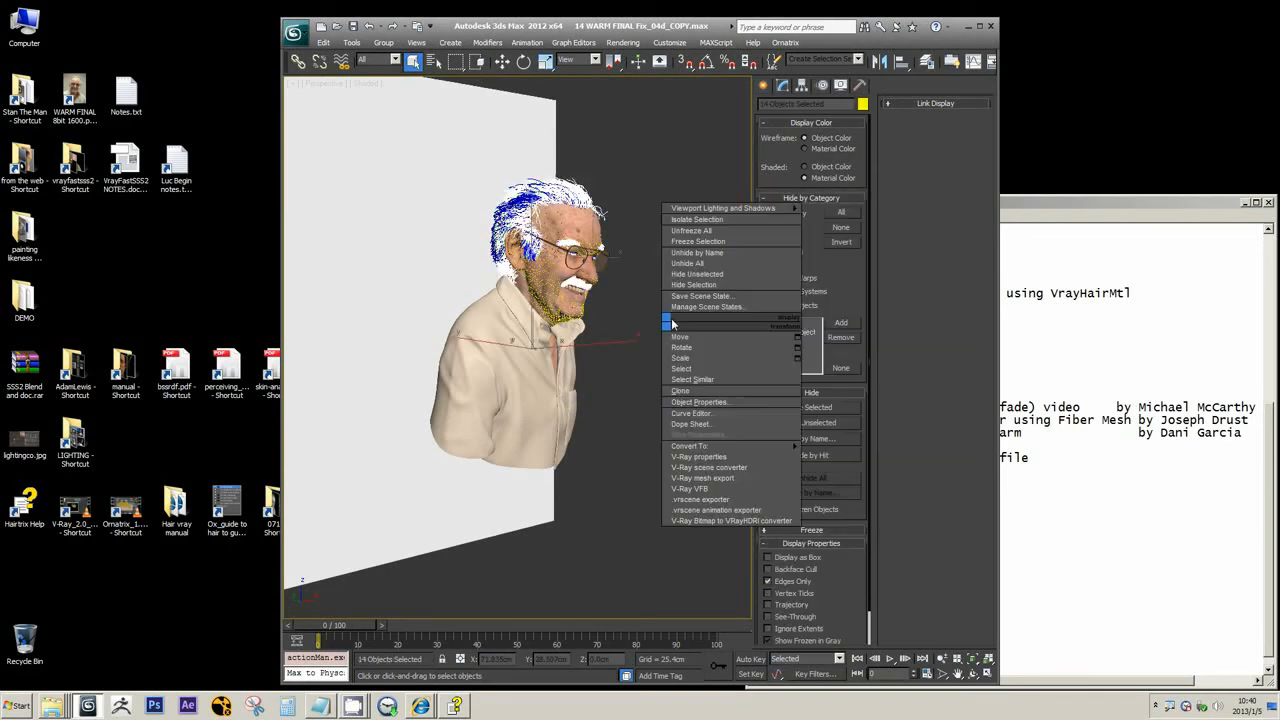
click(700, 271)
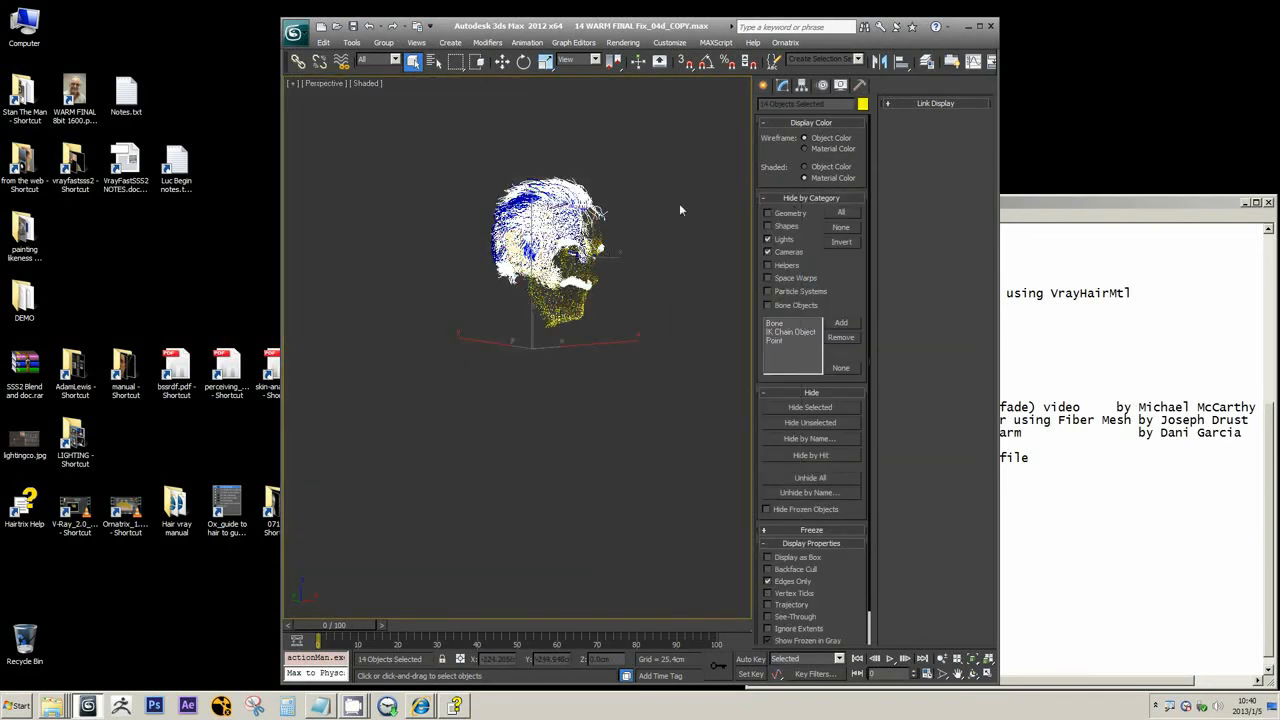
Frame the isolated hair objects from the front, deselect them, and change the Perspective view to Orthographic
key(z)
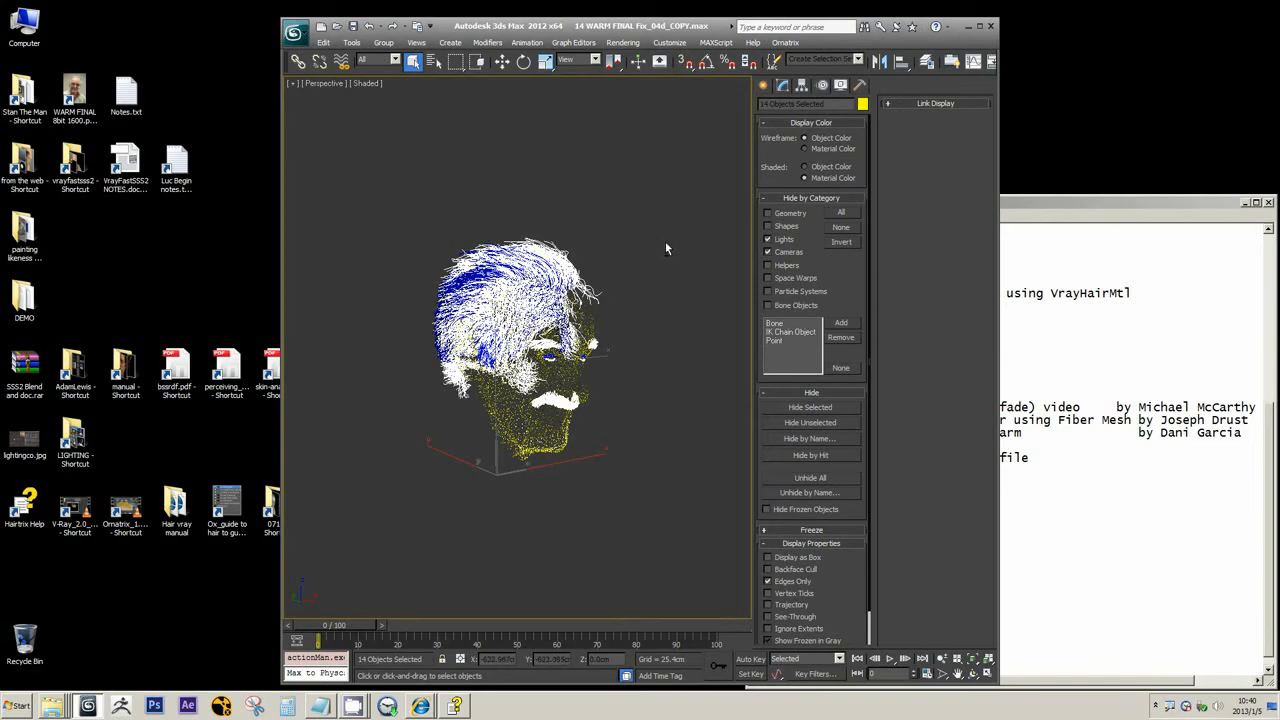
alt+middle_drag(665, 242, 630, 241)
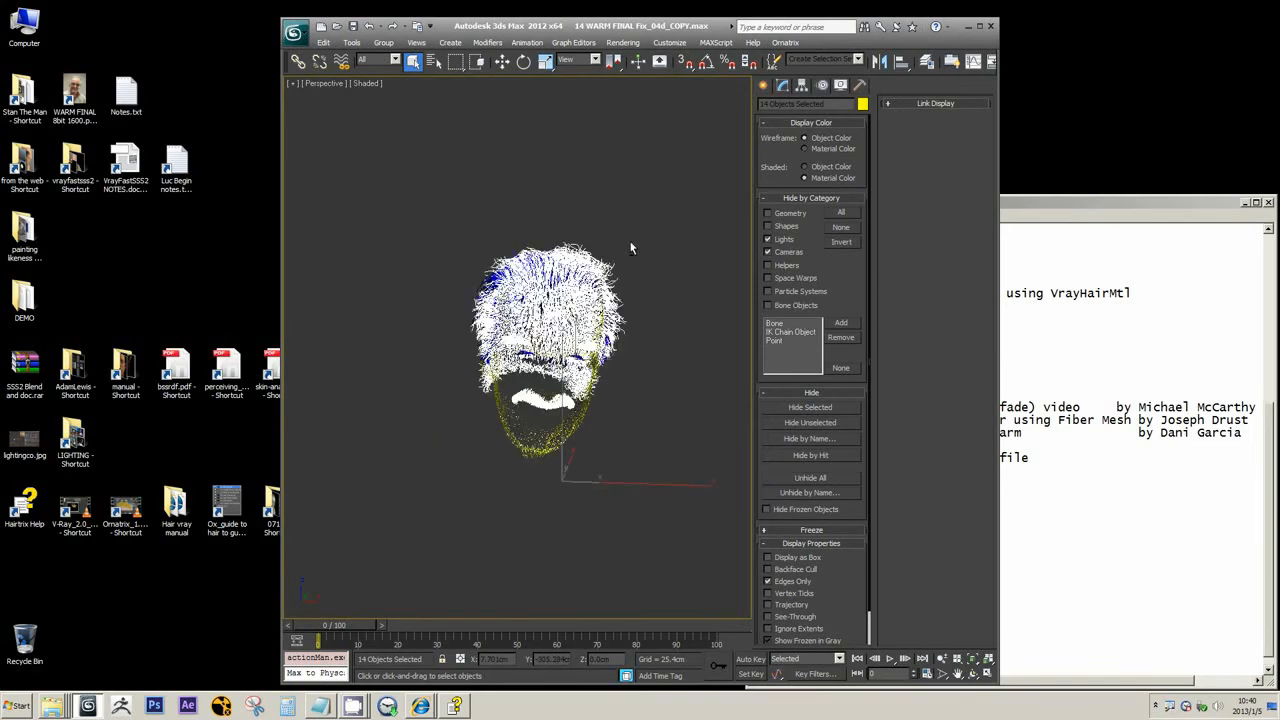
scroll(634, 239, up, 2)
click(688, 208)
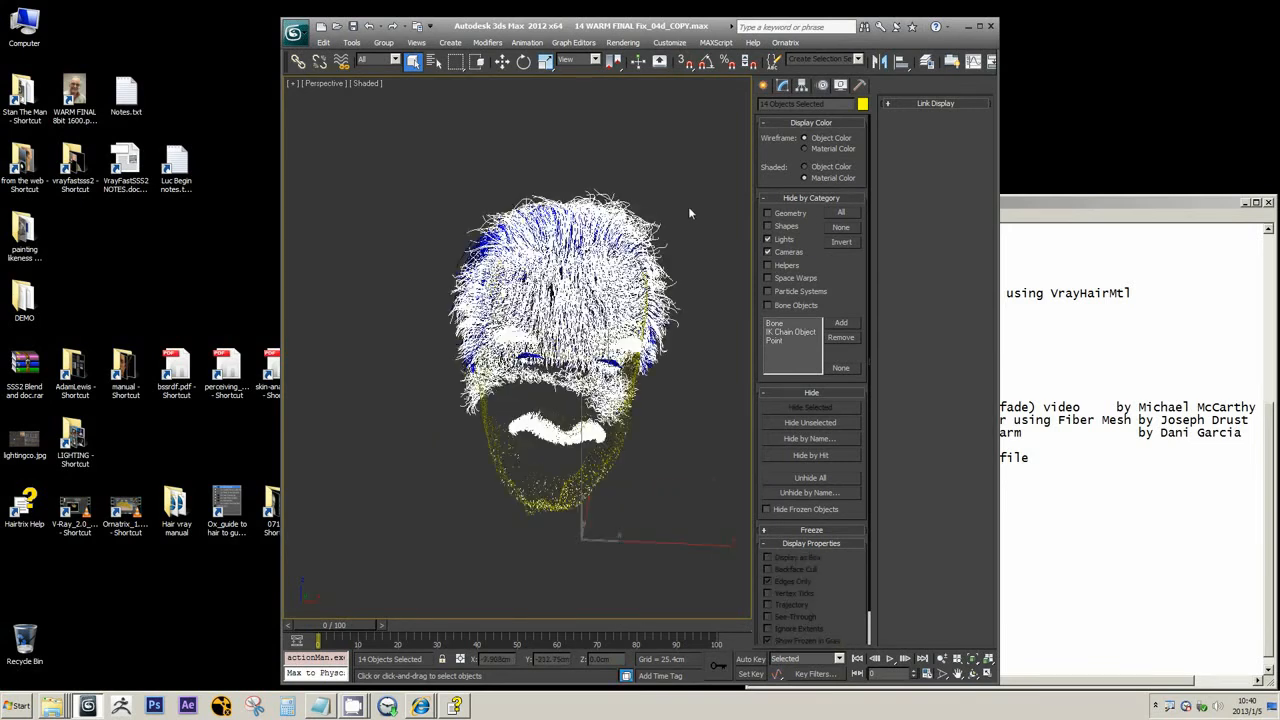
scroll(663, 190, down, 2)
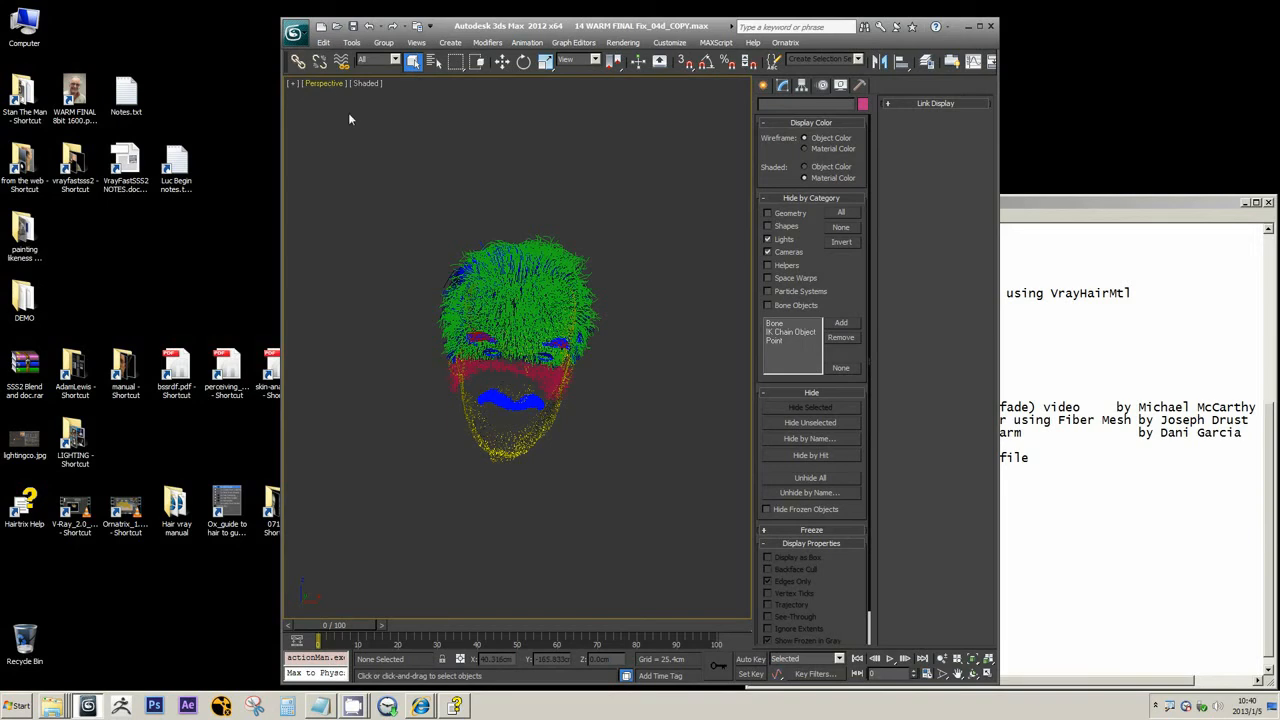
click(326, 83)
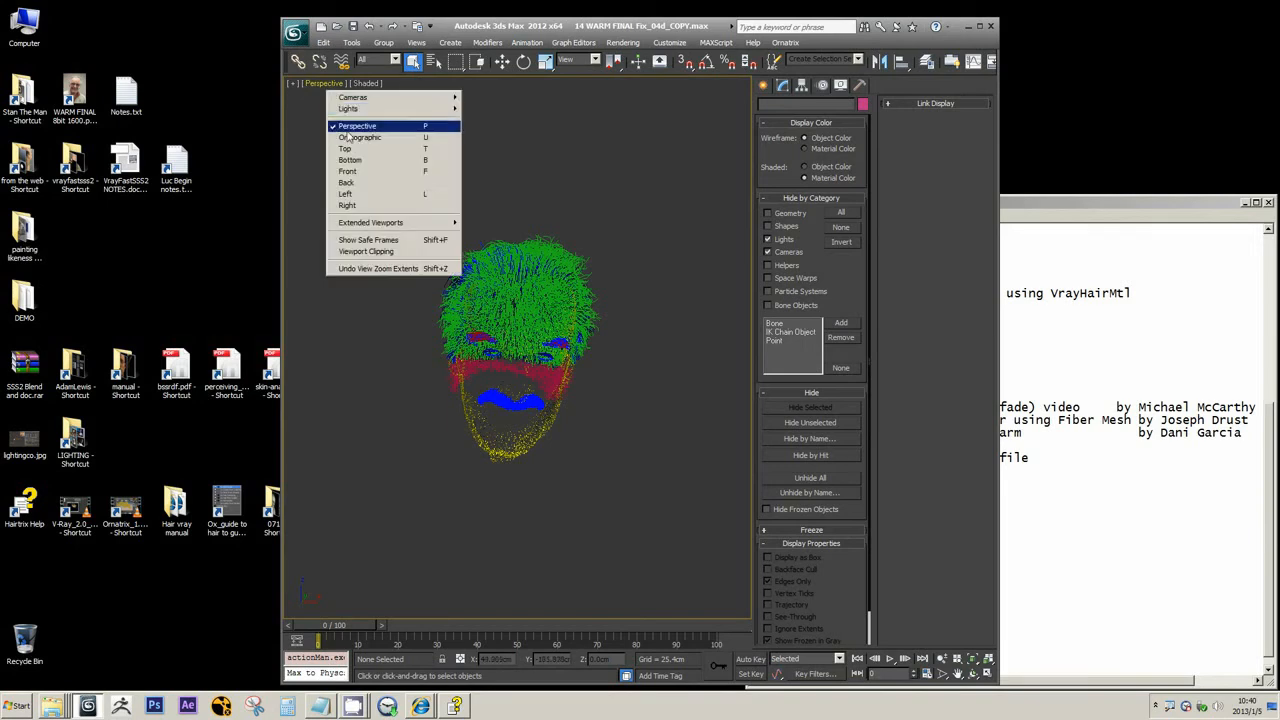
click(346, 138)
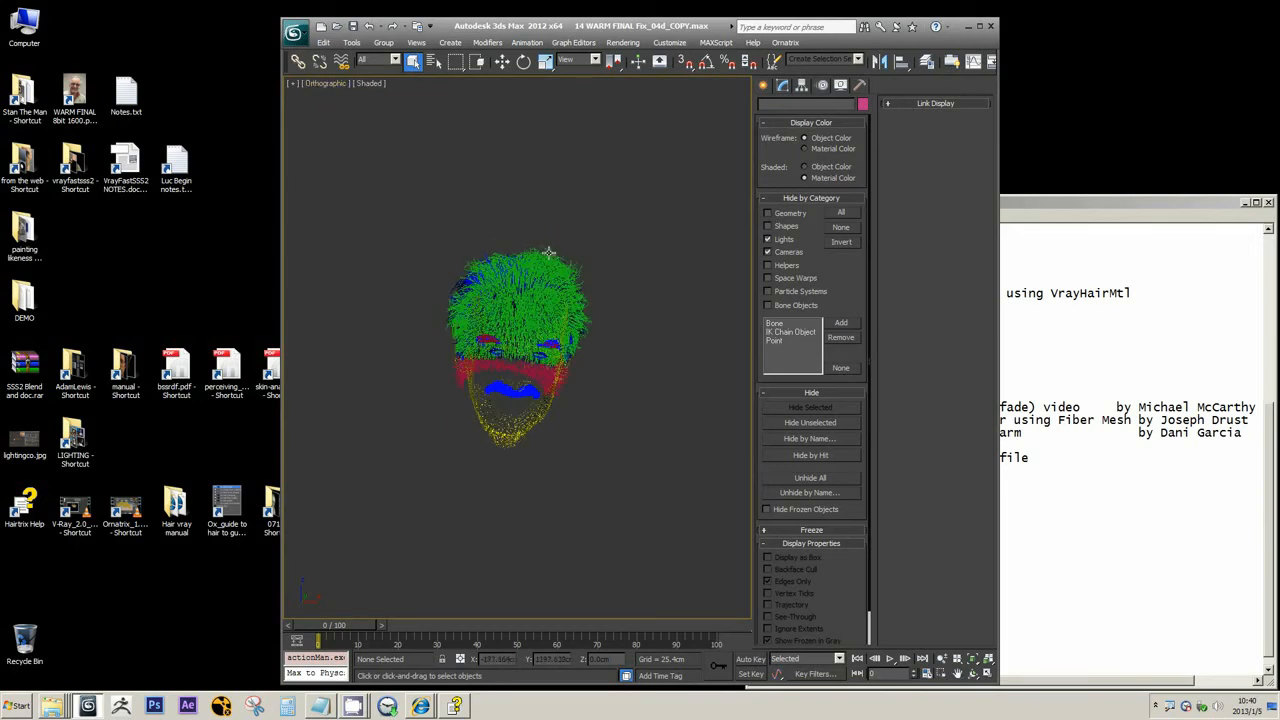
Select the green OX_Hair-UNCOMBED strands on the scalp, inspect the object's modifier stack, and deselect it
click(593, 268)
key(z)
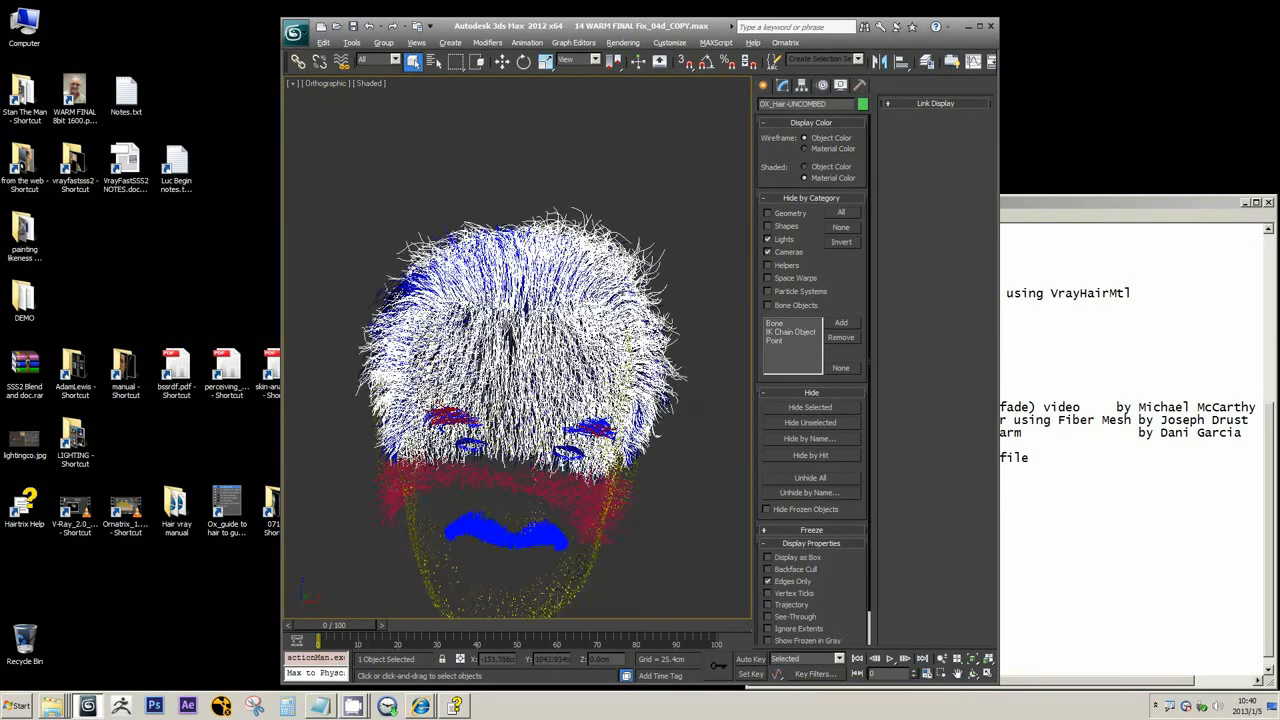
alt+middle_drag(599, 286, 663, 267)
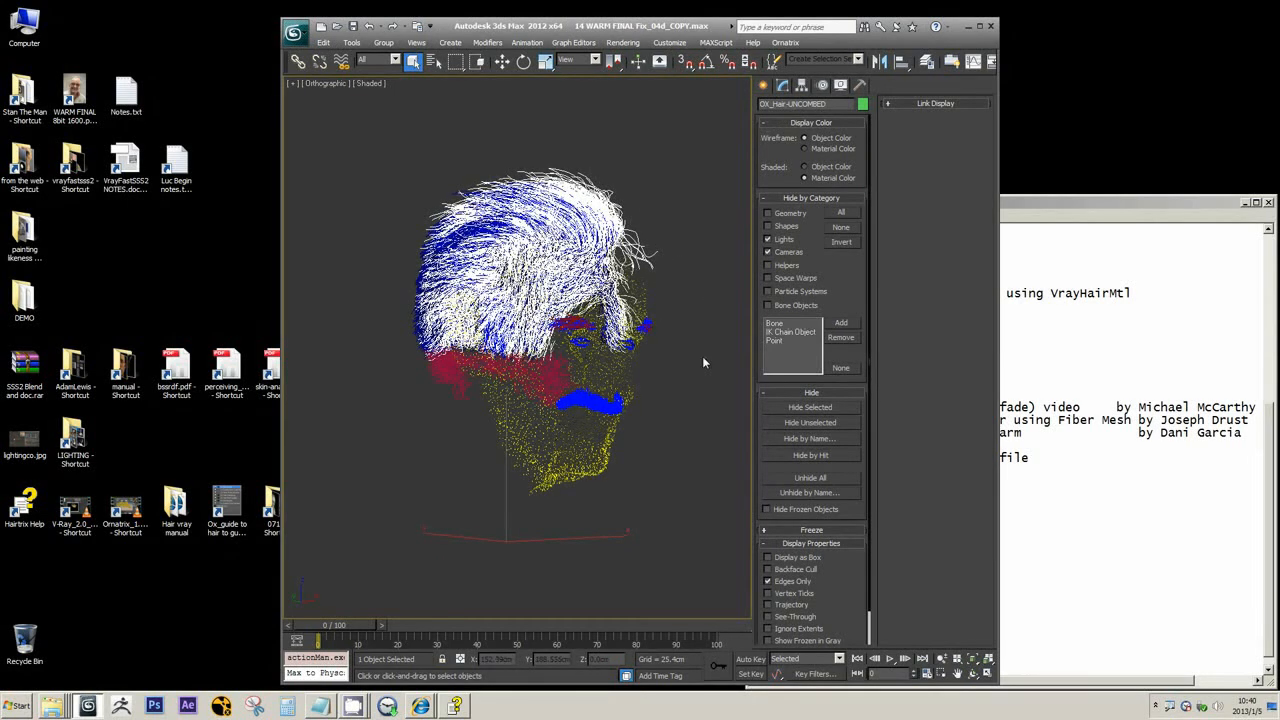
click(781, 86)
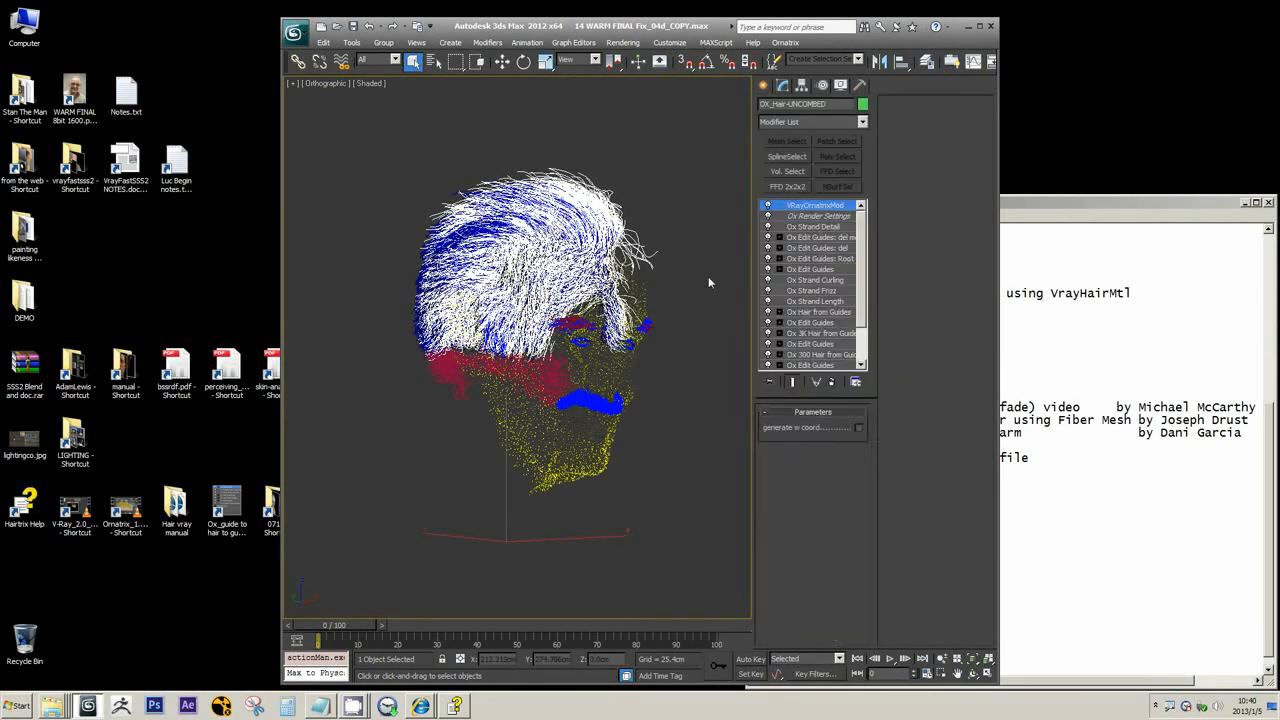
click(707, 276)
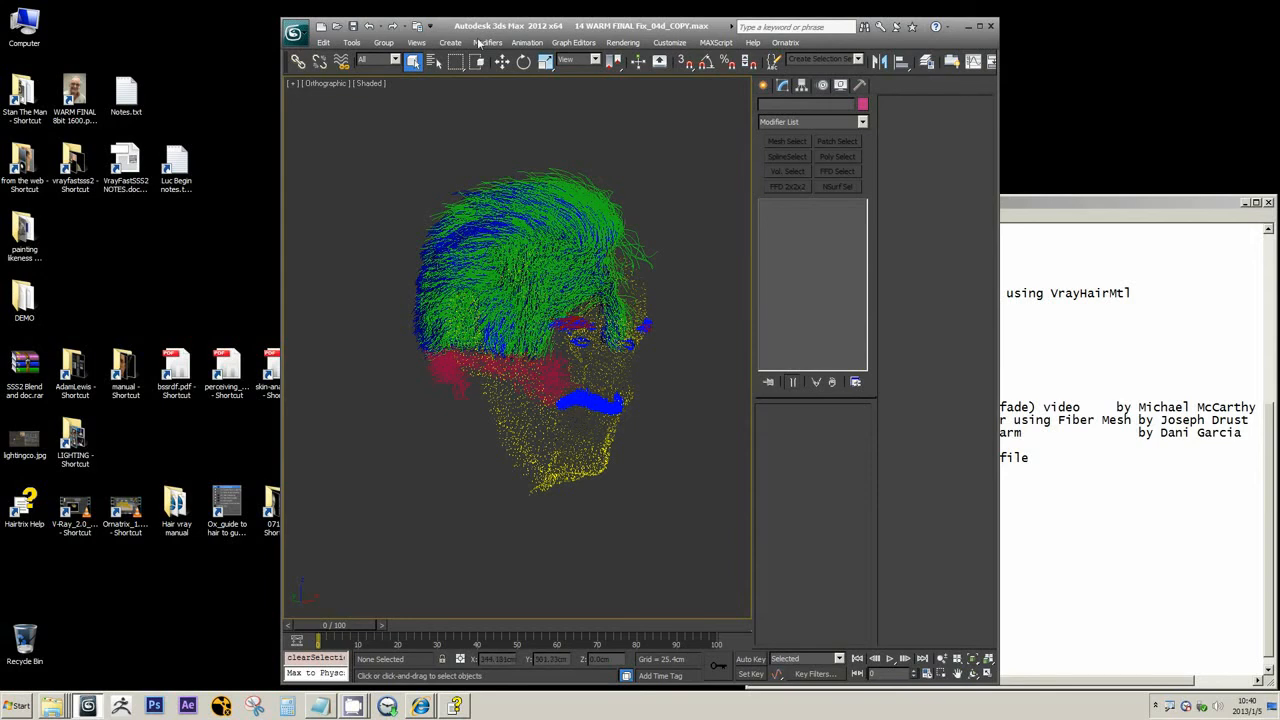
Open the scene's select-by-name list and examine the names of the hair and hidden objects
click(433, 61)
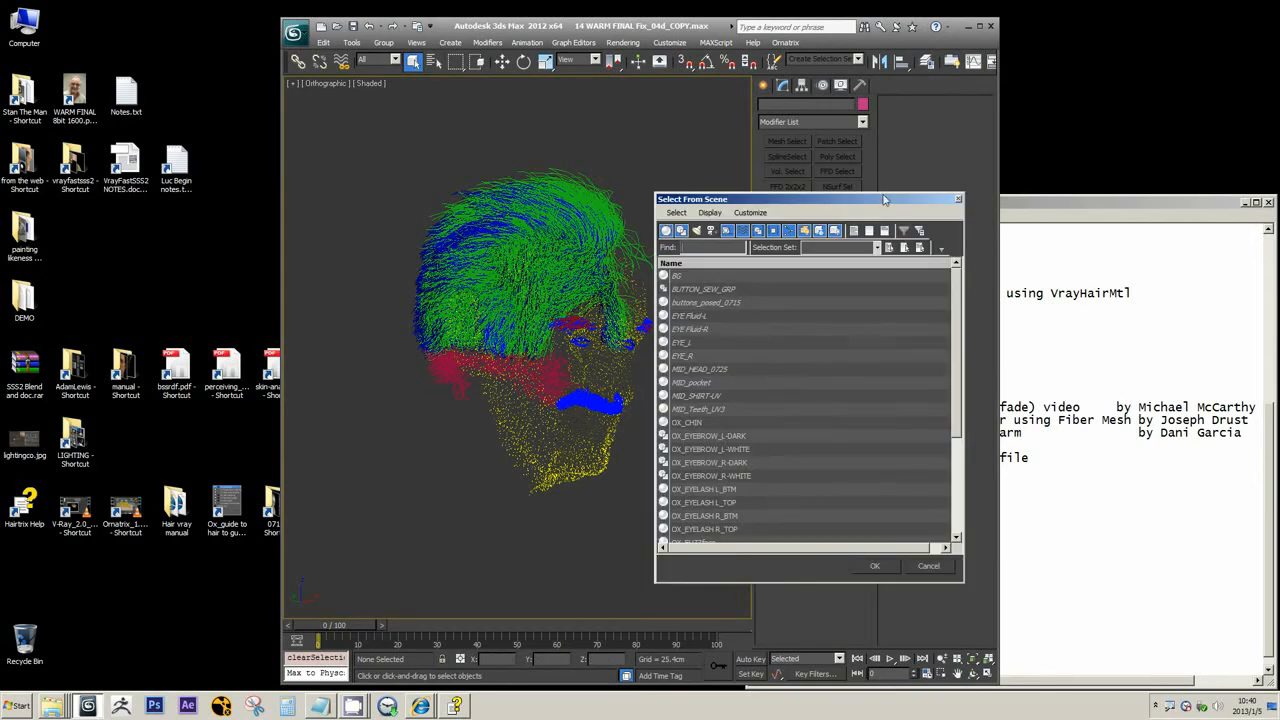
click(1020, 204)
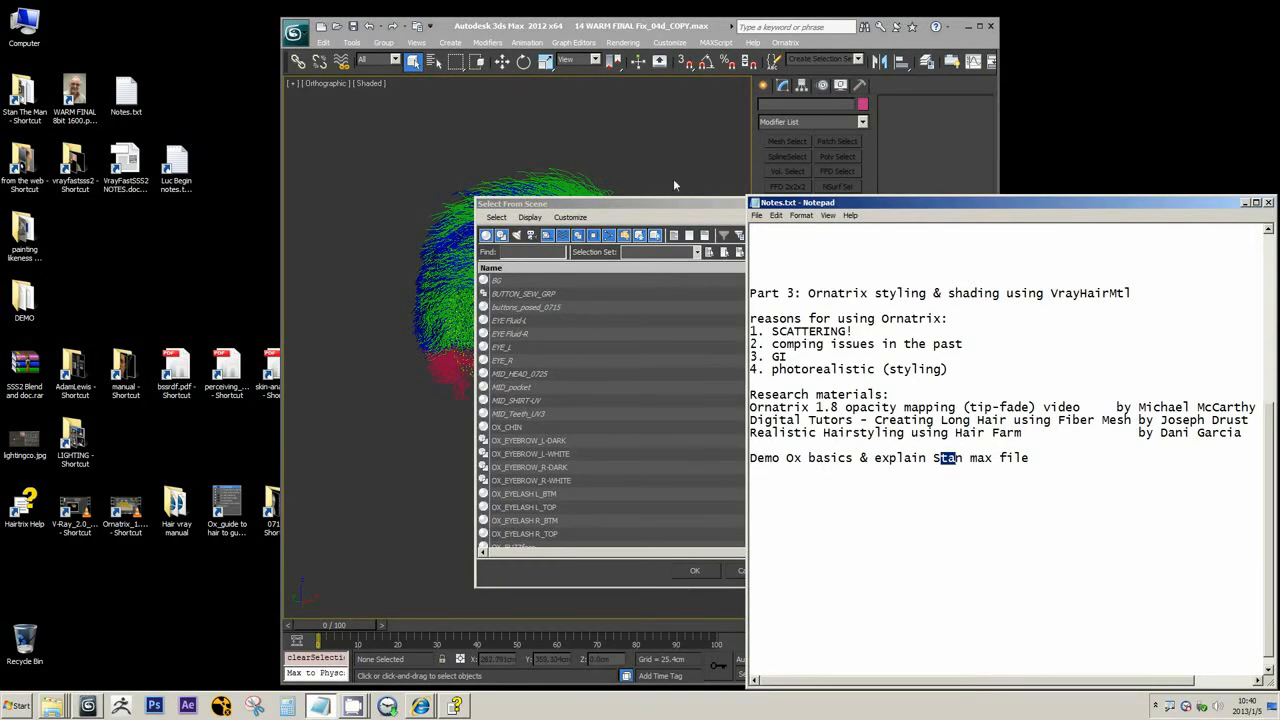
click(674, 206)
click(1083, 427)
click(683, 206)
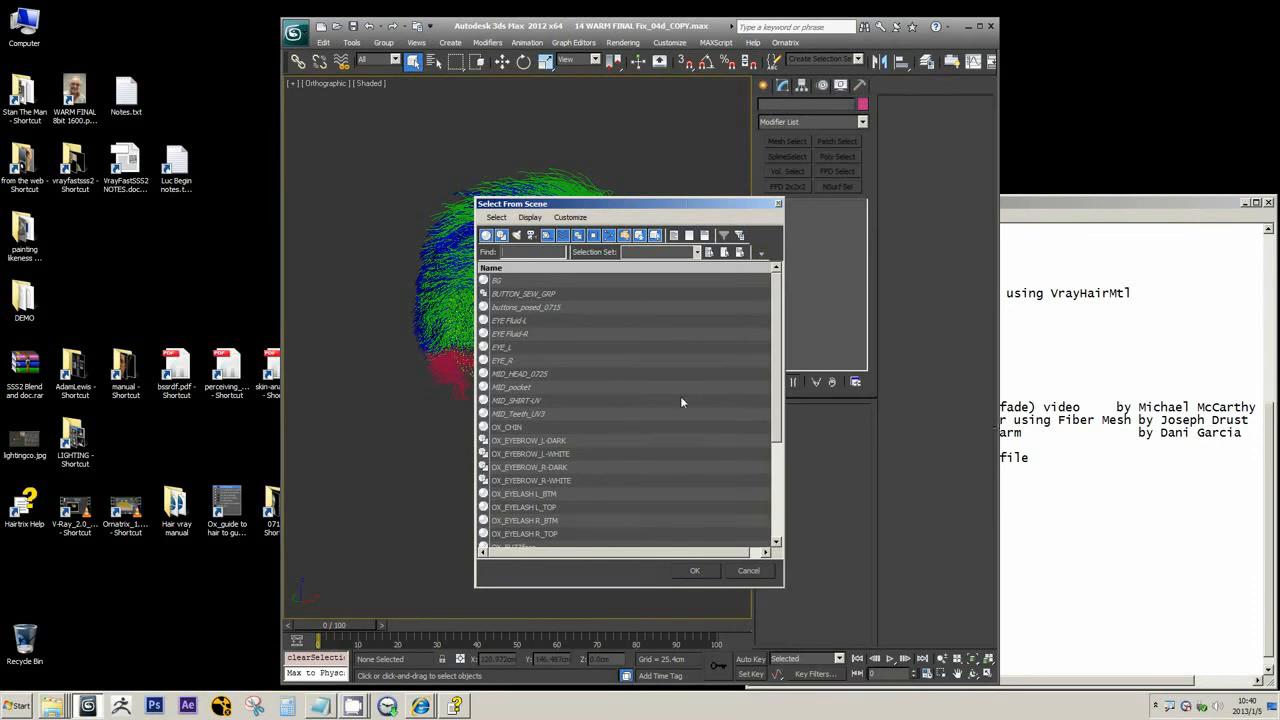
drag(778, 403, 773, 510)
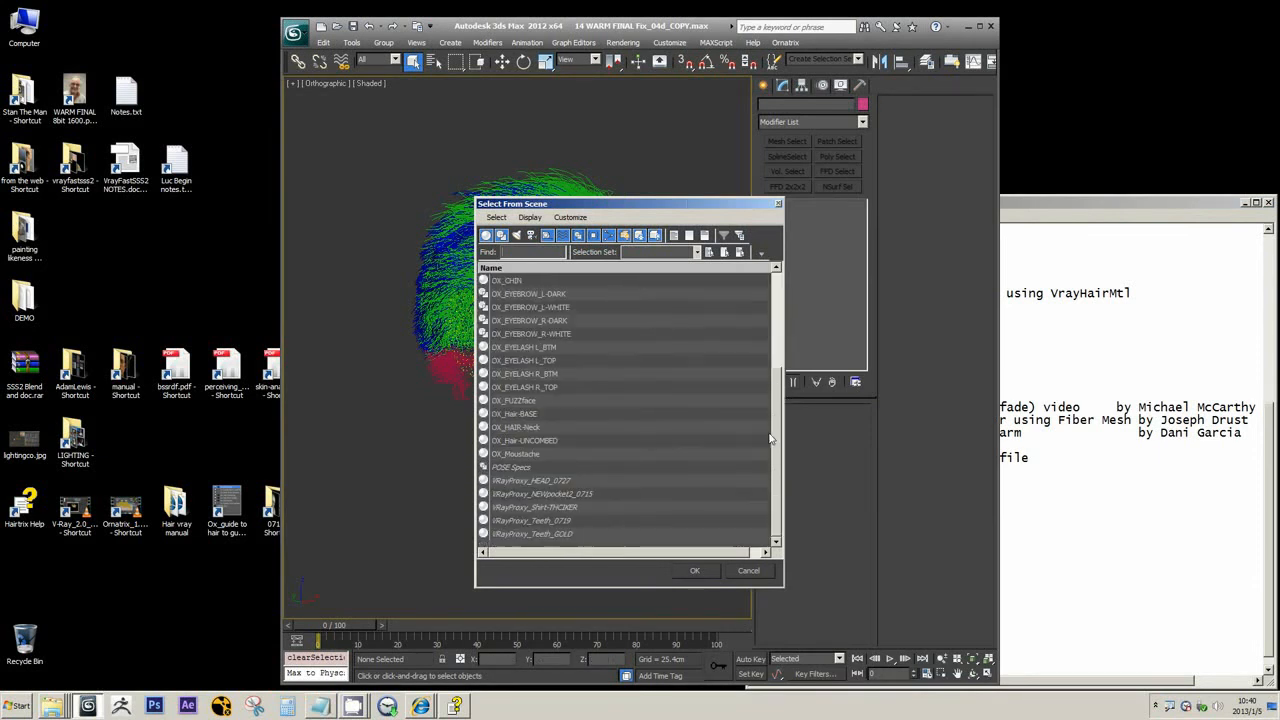
scroll(770, 438, up, 4)
drag(1000, 446, 747, 446)
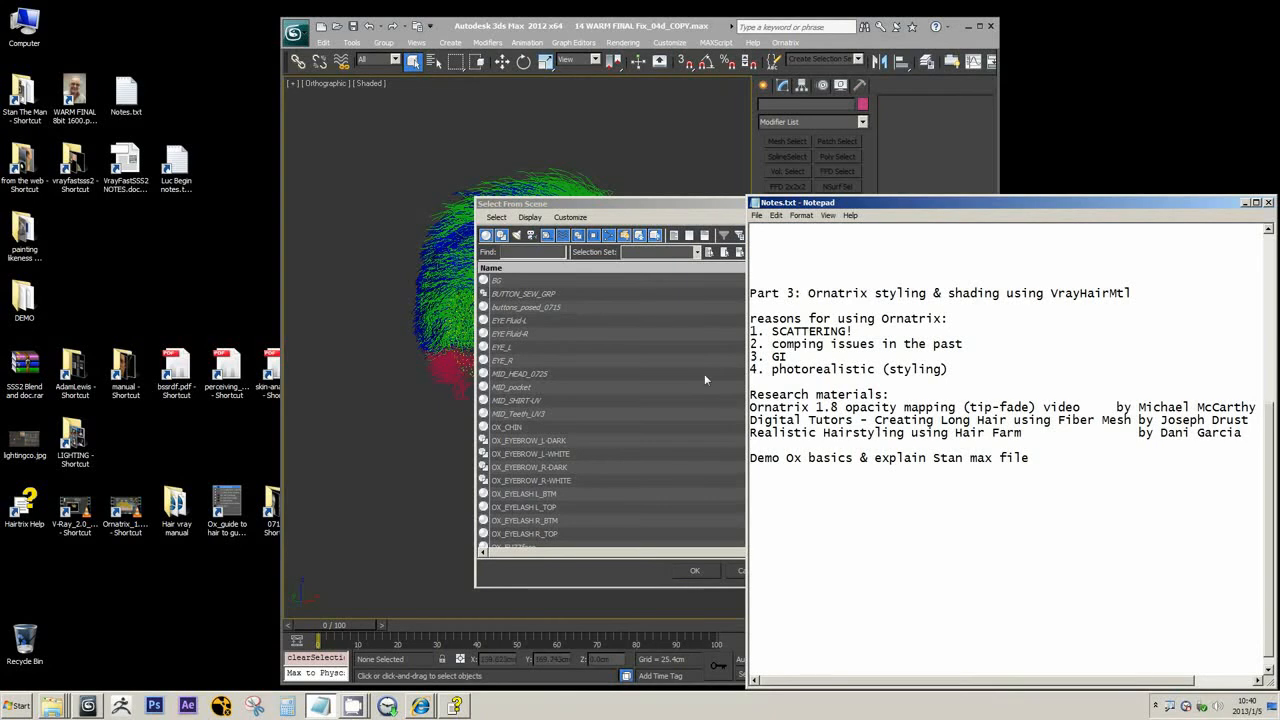
click(690, 214)
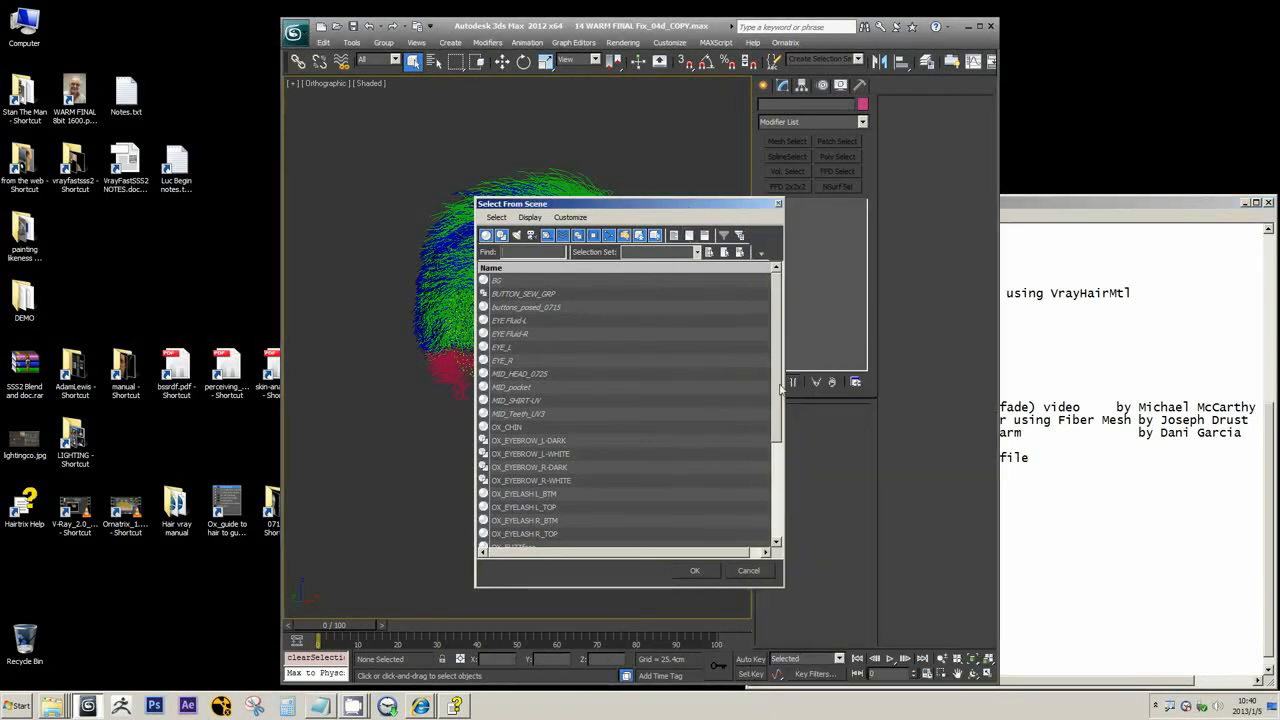
scroll(752, 440, down, 5)
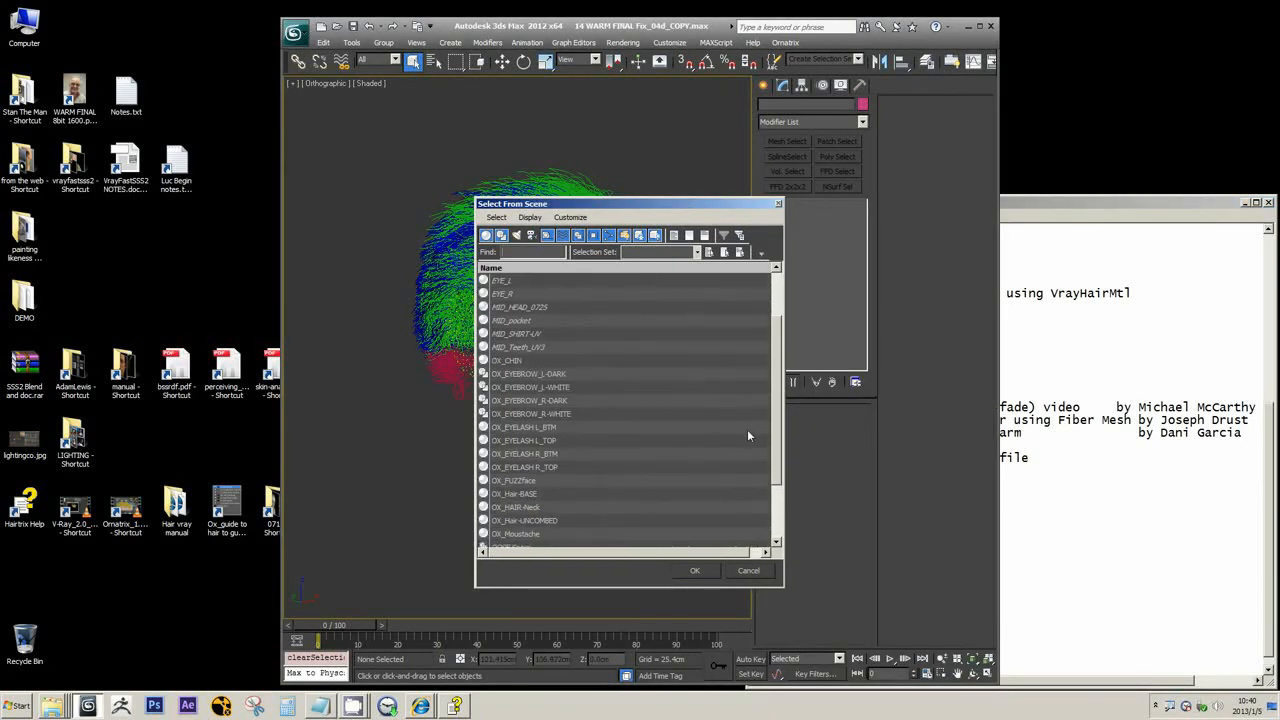
scroll(747, 435, up, 5)
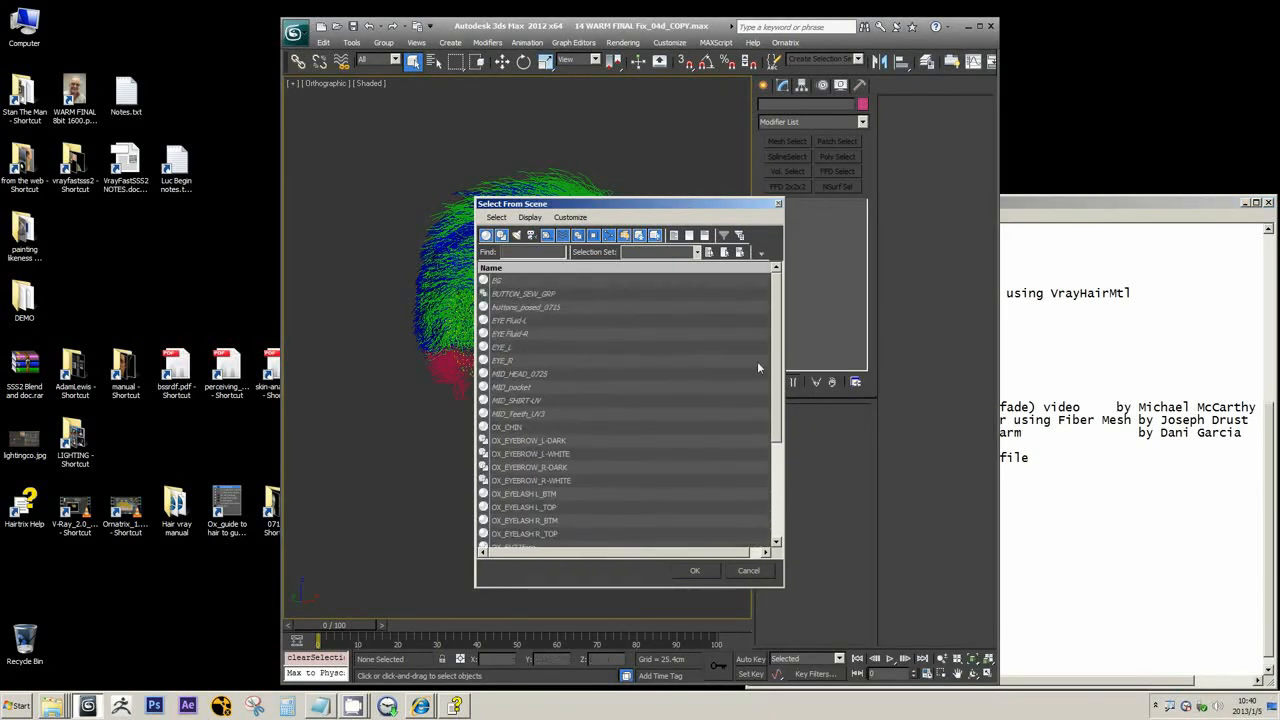
Find all objects starting with "OX" in the list and move the dialog so the hair stays in view
text(OX)
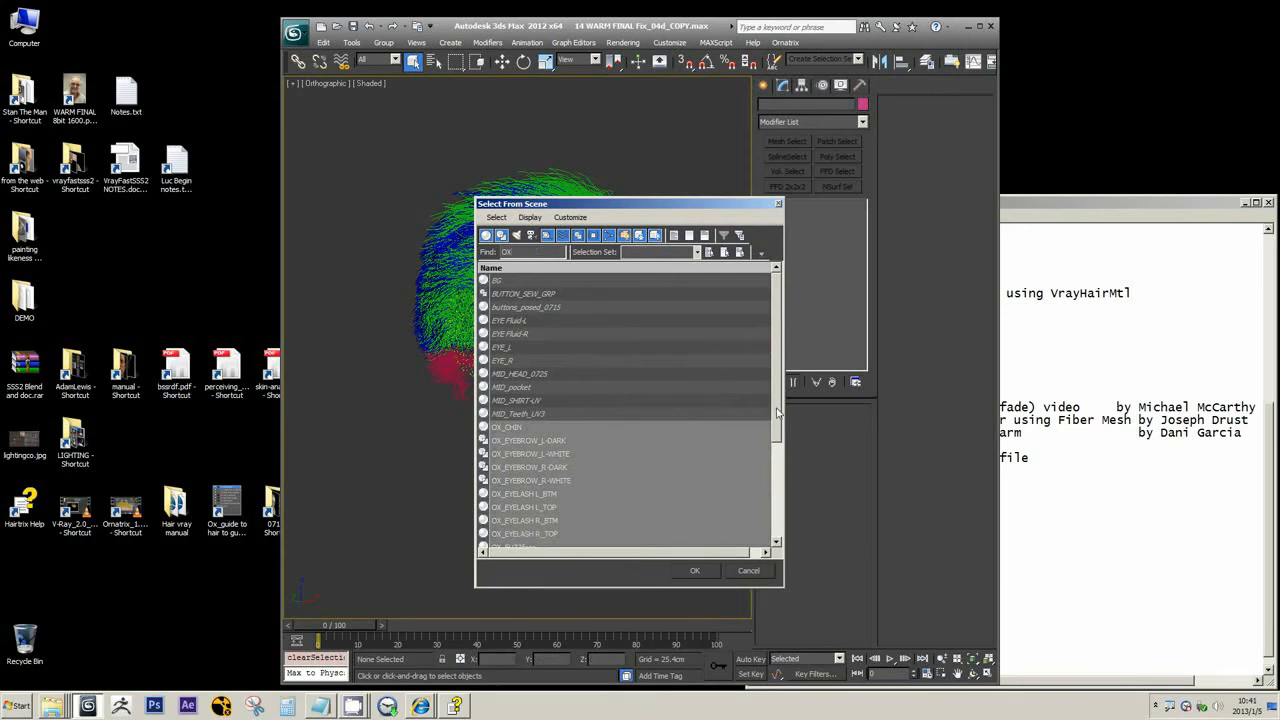
drag(778, 412, 778, 487)
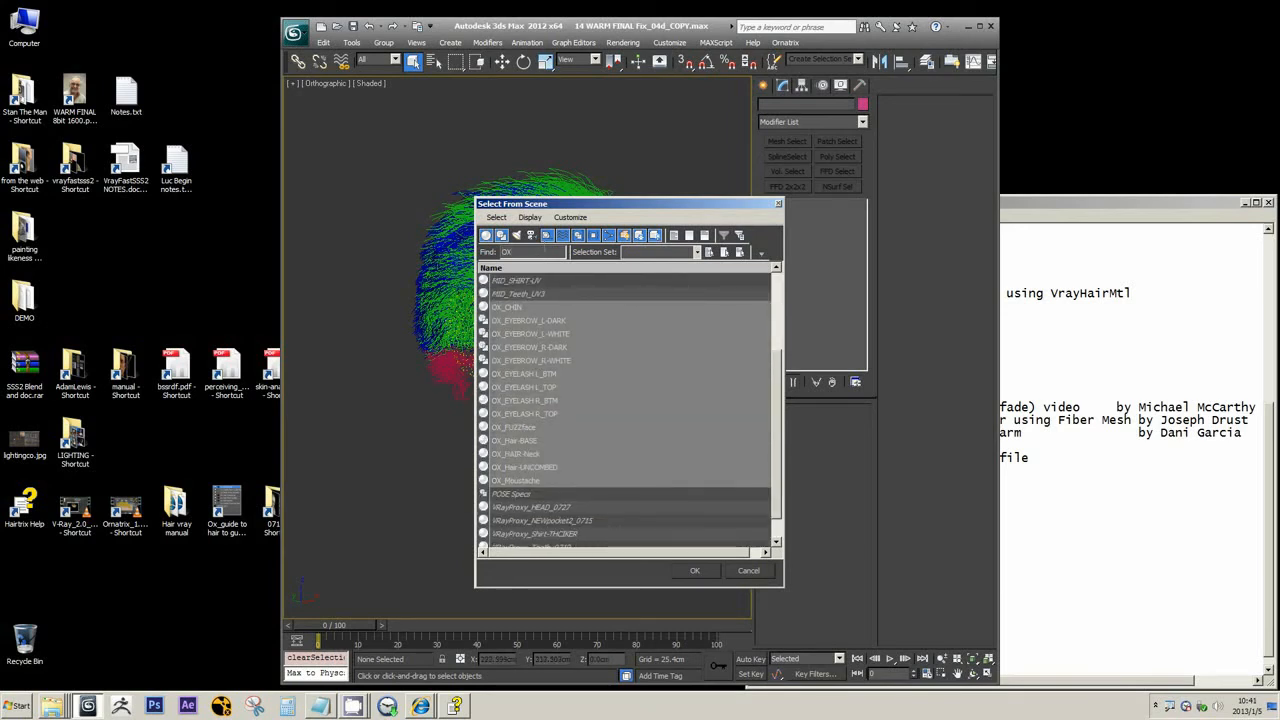
drag(574, 204, 581, 205)
drag(761, 216, 777, 217)
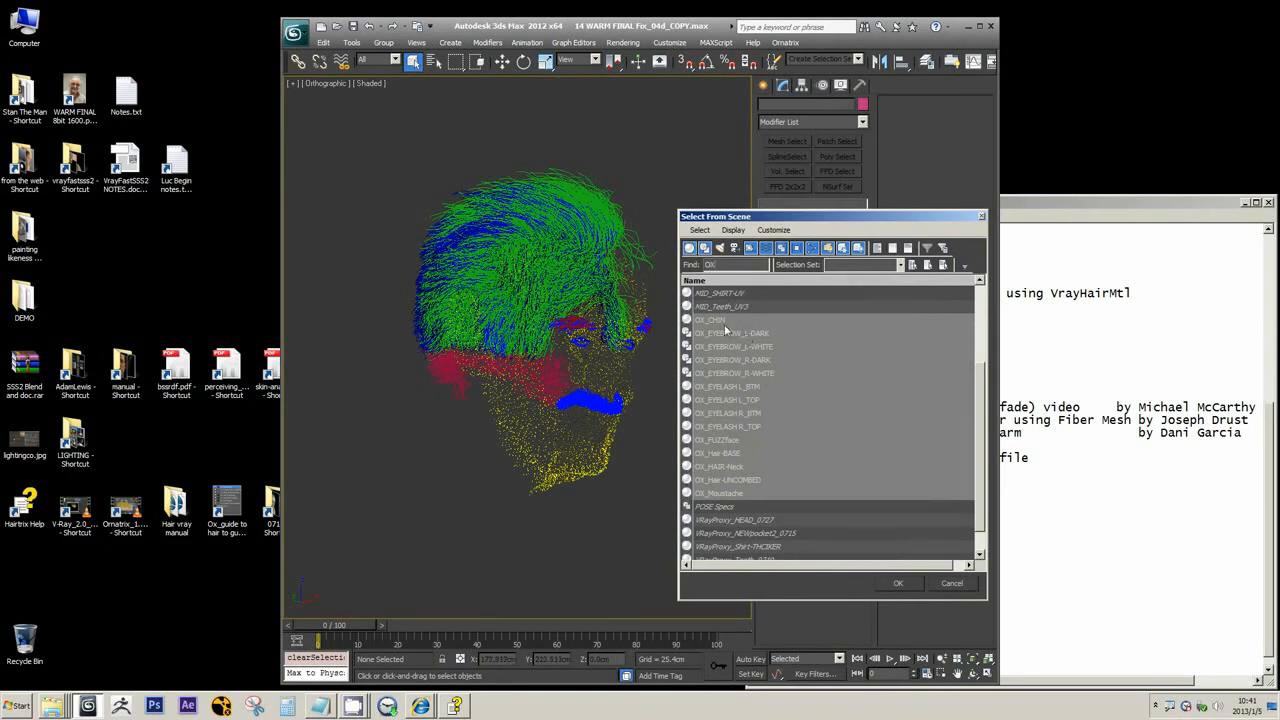
Select only OX_CHIN from the list and isolate it in the viewport
click(722, 320)
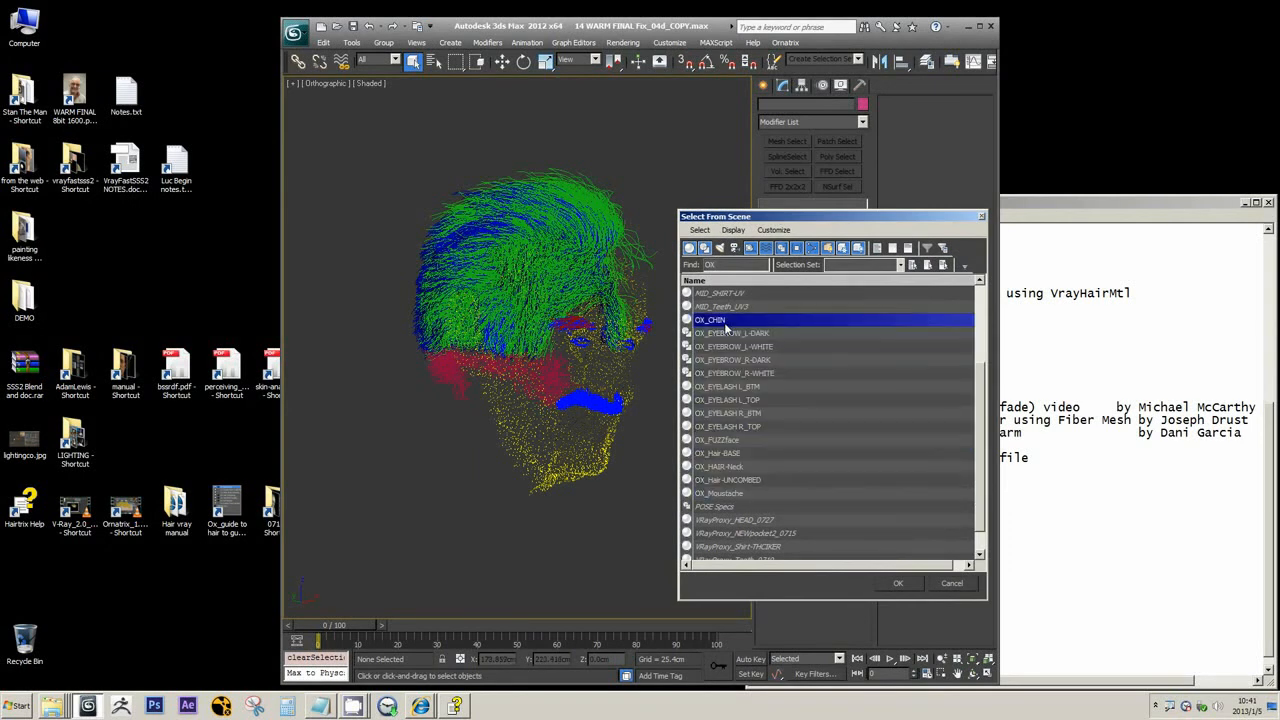
click(905, 585)
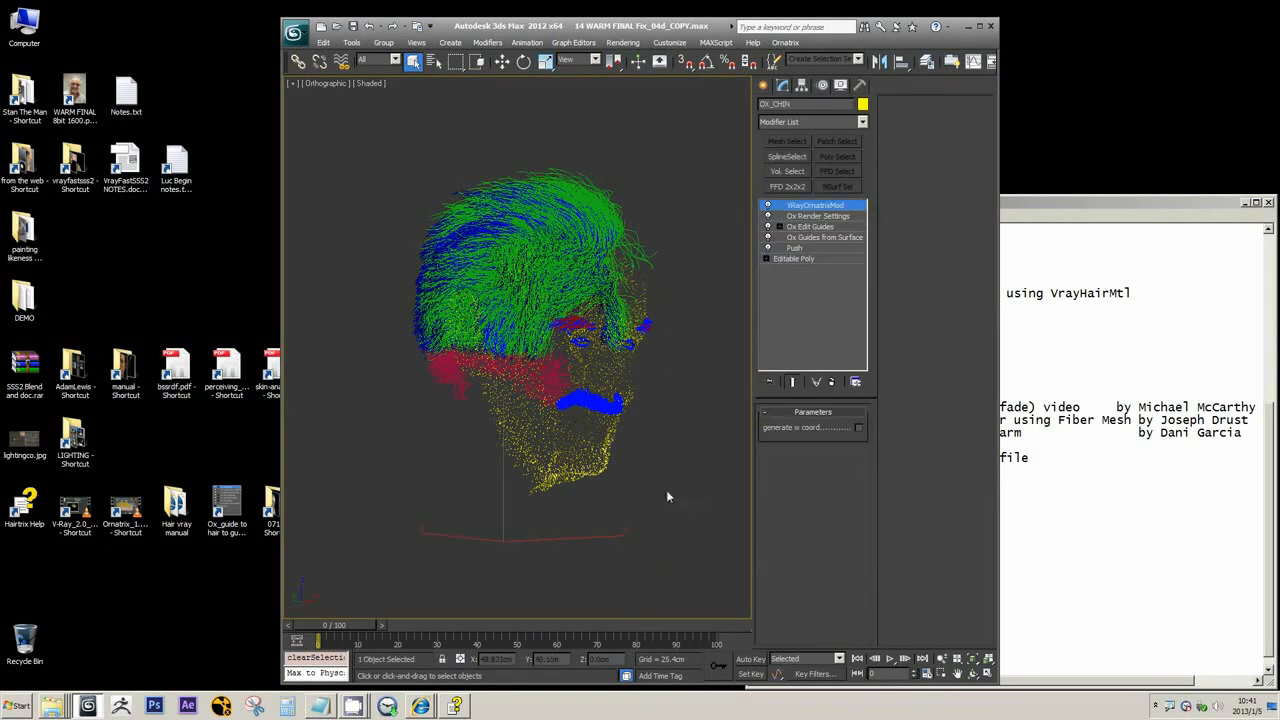
key(alt+q)
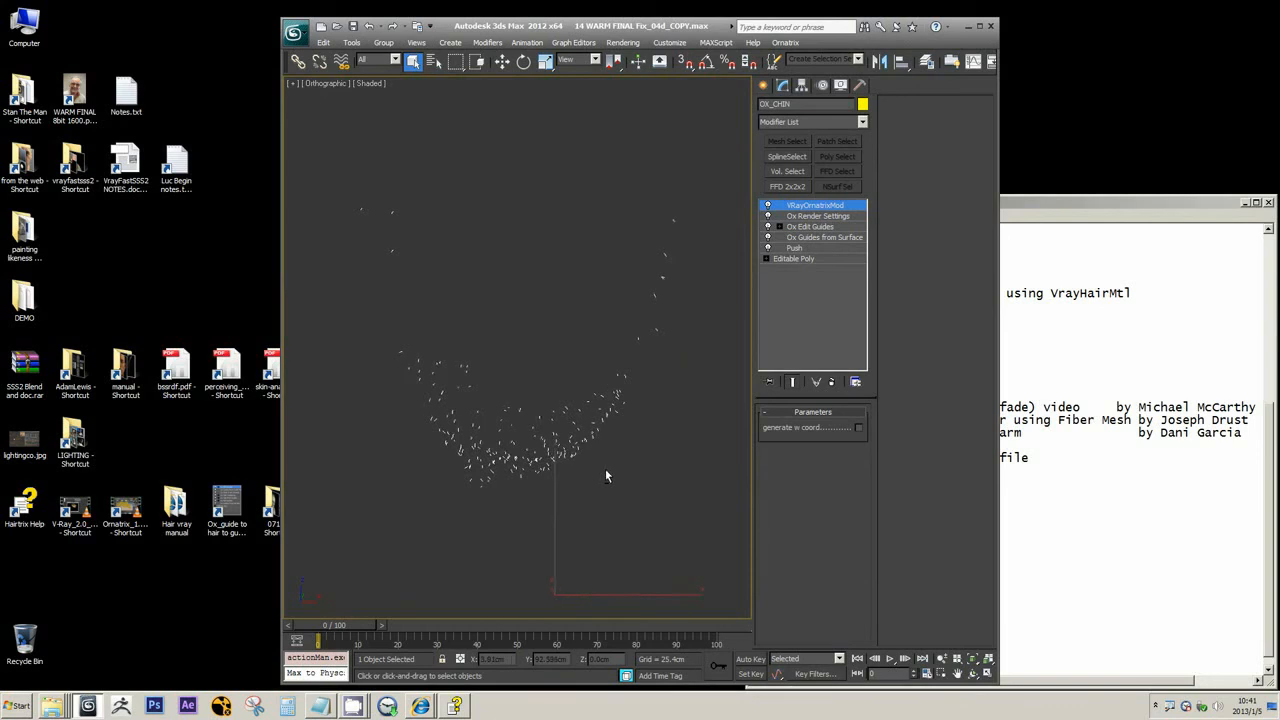
Open the final portrait image WARM FINAL 8bit 1600.png from the desktop and examine the chin stubble up close
alt+middle_drag(605, 469, 607, 470)
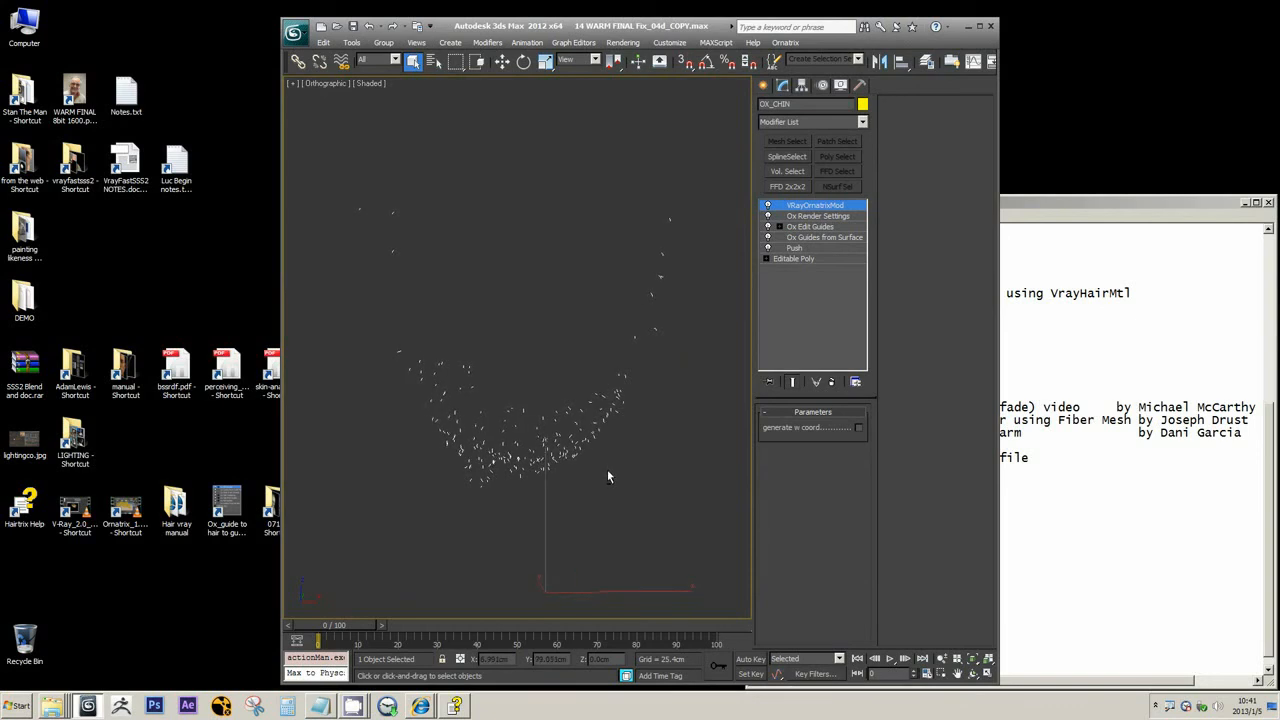
click(72, 113)
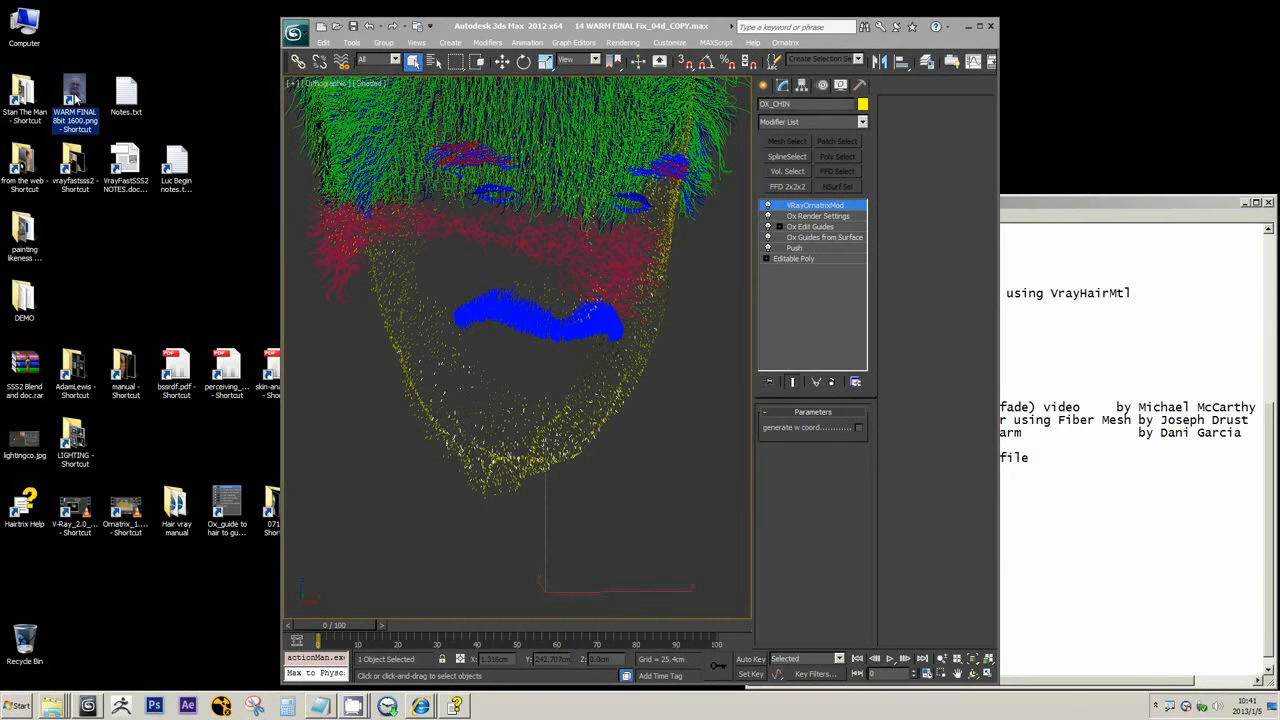
right_click(74, 97)
click(100, 100)
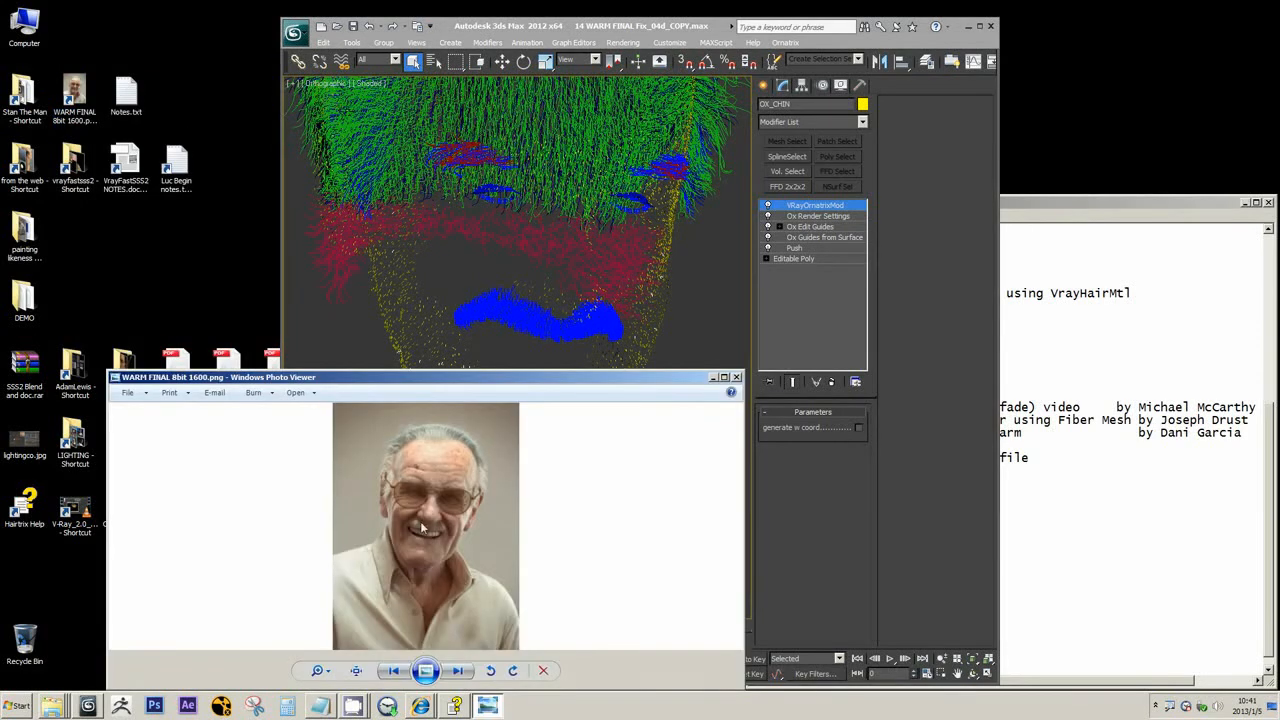
drag(433, 379, 245, 196)
scroll(225, 347, up, 8)
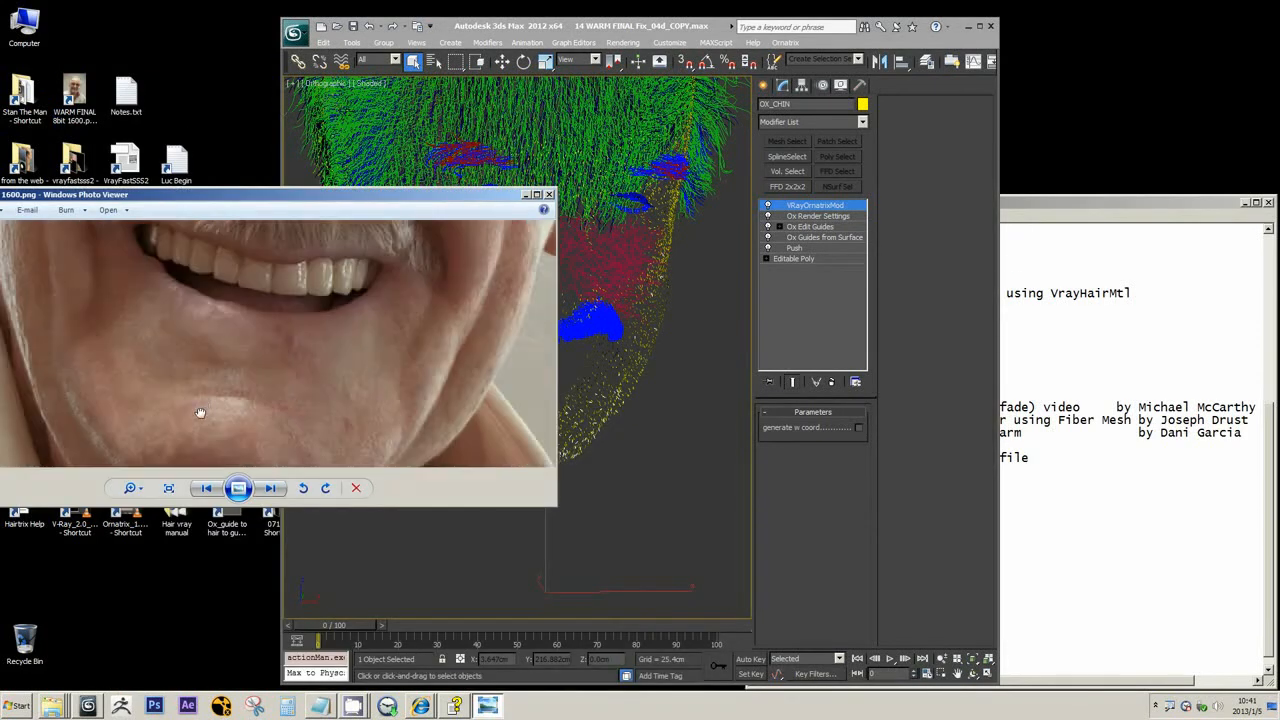
scroll(222, 348, down, 5)
scroll(160, 394, up, 7)
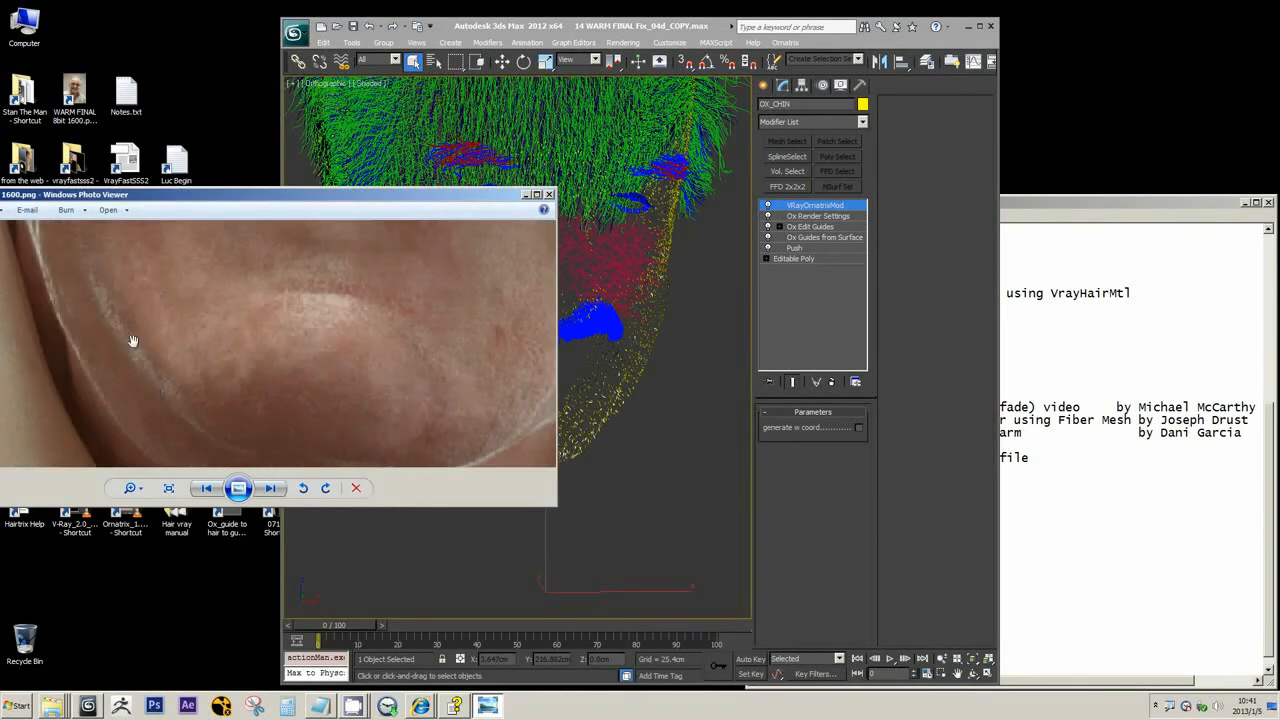
scroll(131, 351, up, 2)
scroll(130, 351, up, 2)
scroll(150, 352, down, 4)
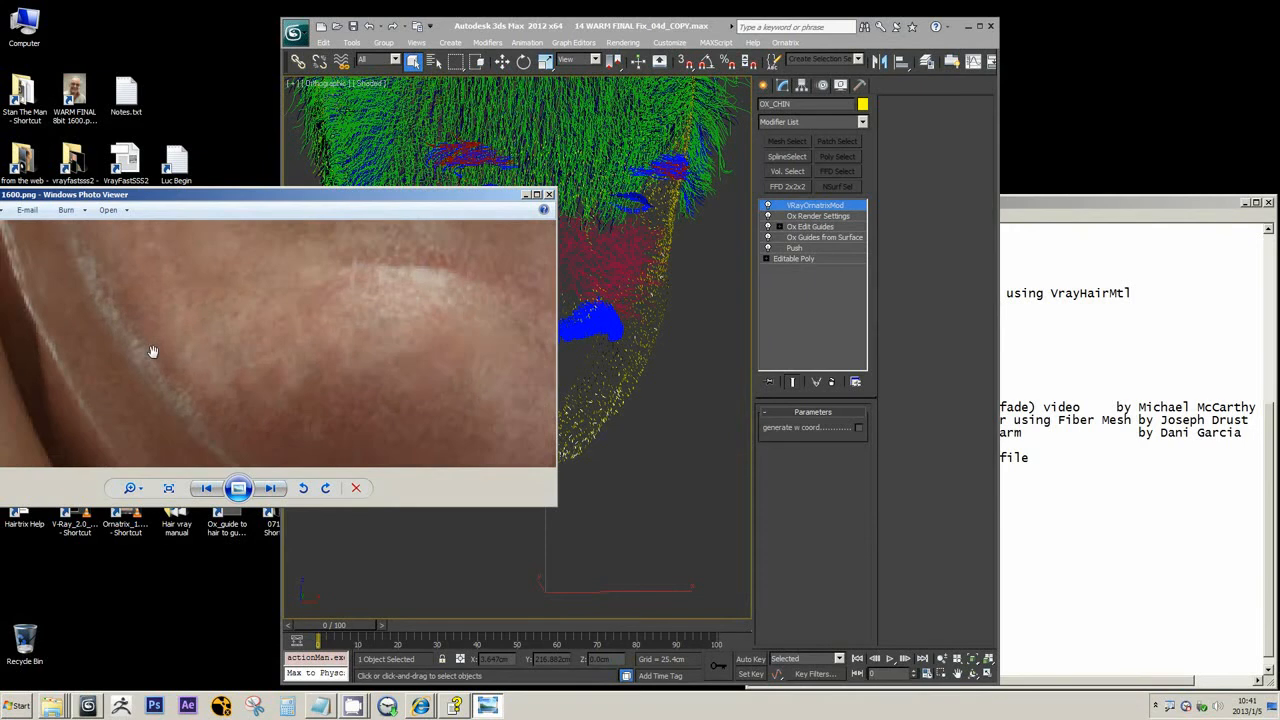
scroll(271, 366, down, 4)
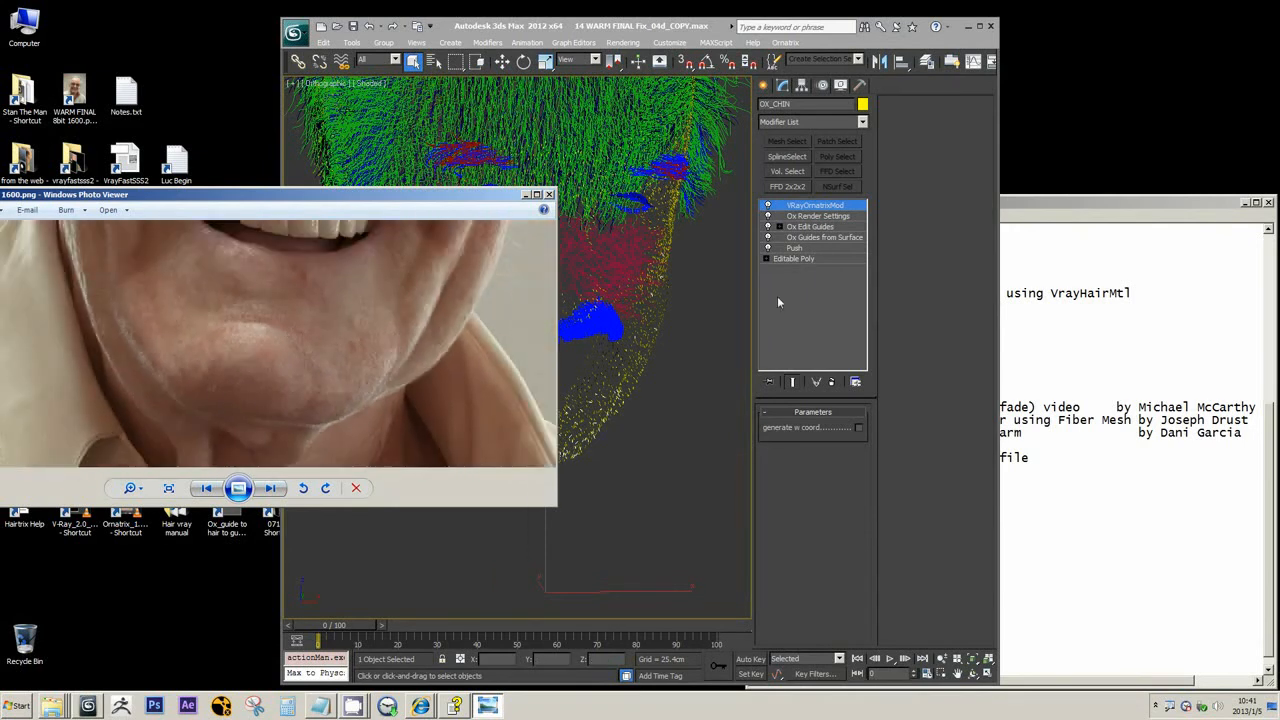
Select OX_CHIN's Ox Guides from Surface modifier and examine its root count setting and the chin hair from several angles
click(824, 238)
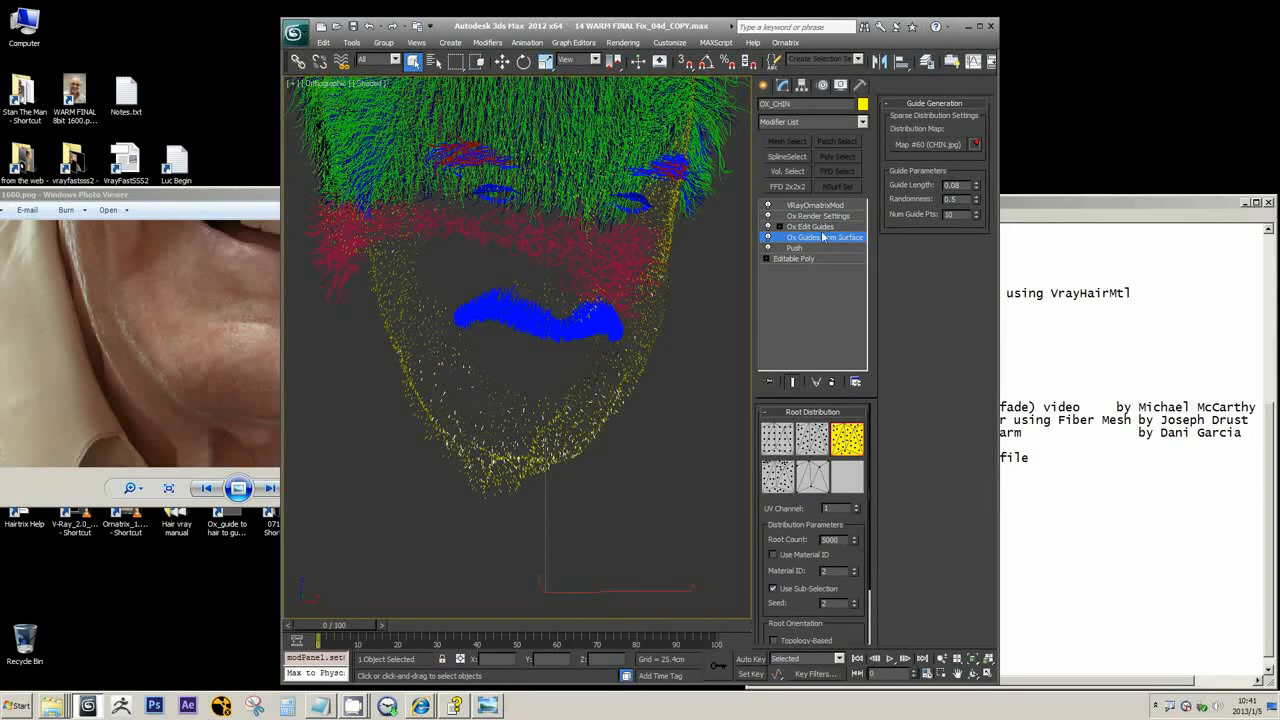
double_click(838, 540)
middle_drag(485, 408, 513, 401)
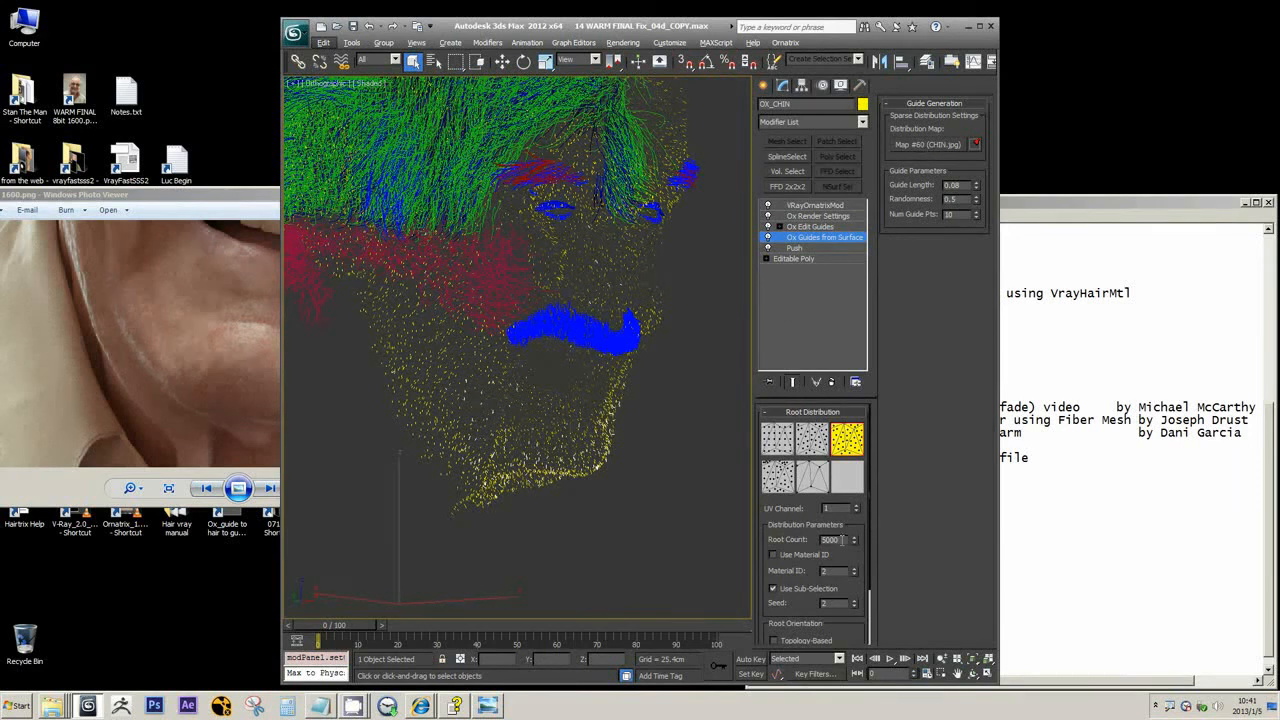
double_click(804, 539)
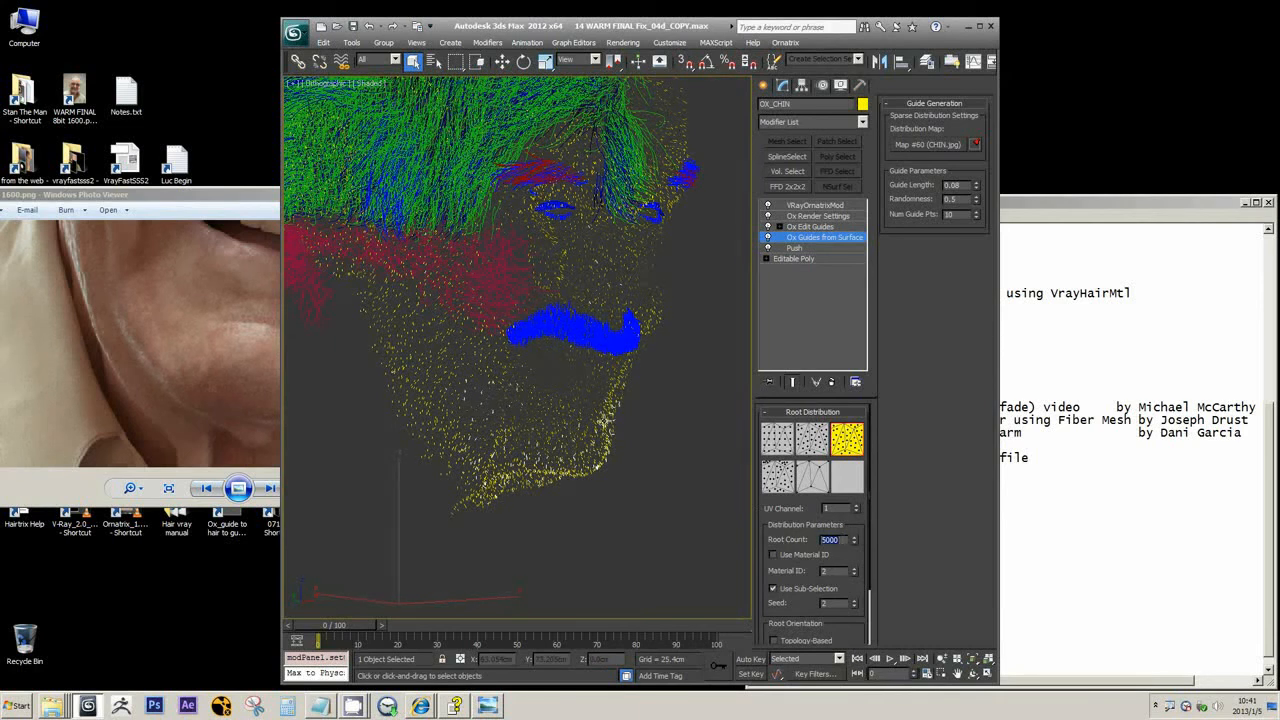
scroll(544, 445, up, 3)
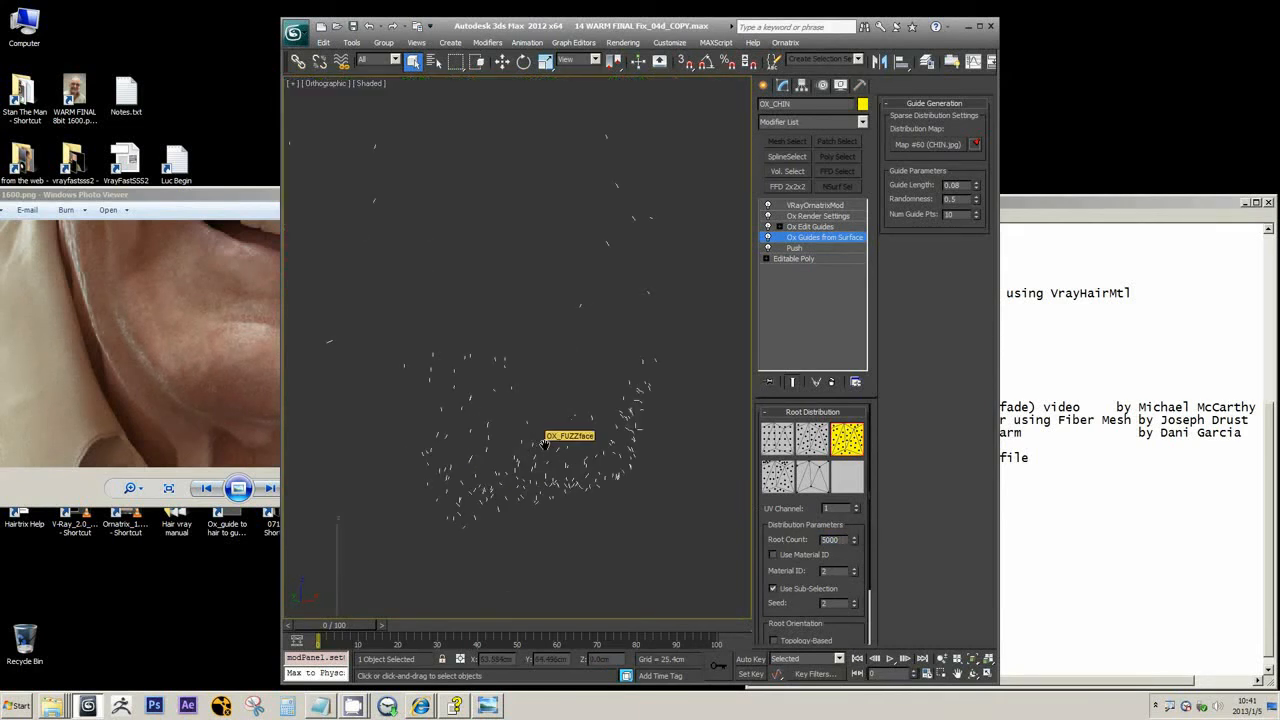
mouse_move(513, 429)
alt+middle_down()
mouse_move(467, 411)
mouse_move(548, 419)
mouse_move(494, 446)
mouse_move(456, 430)
mouse_move(467, 314)
mouse_move(469, 414)
mouse_move(514, 420)
mouse_move(495, 428)
alt+middle_up()
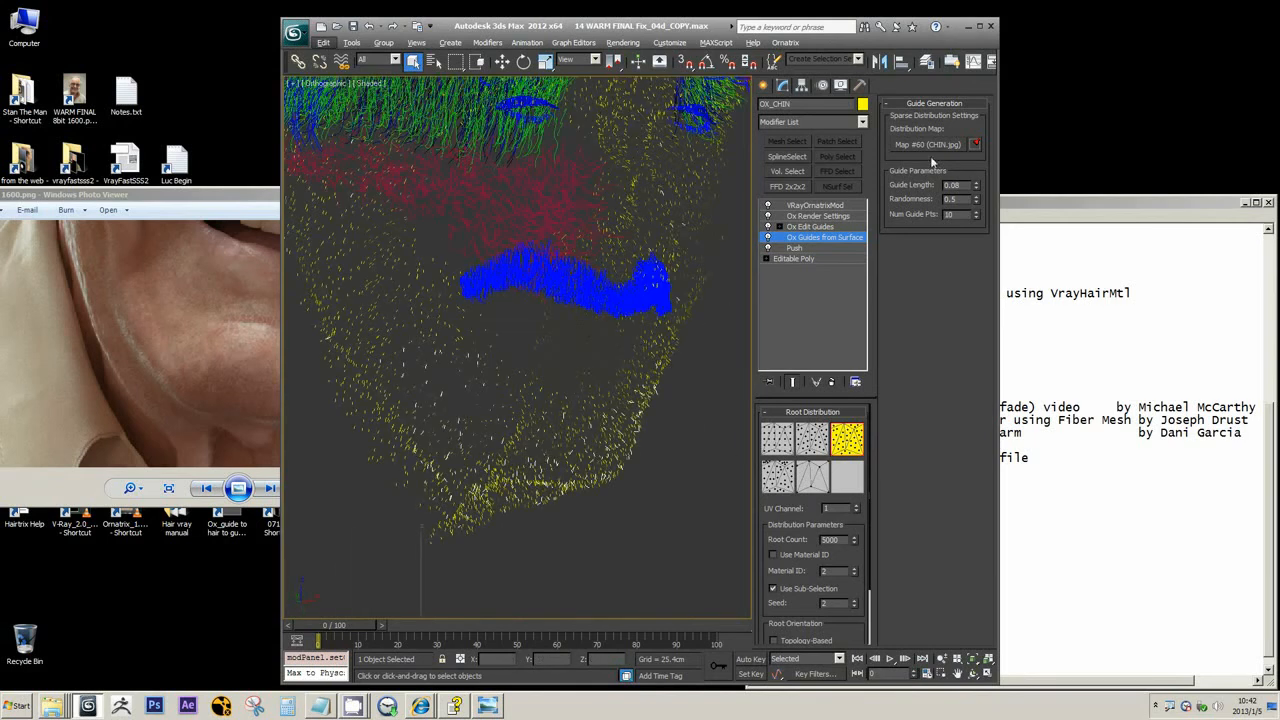
Isolate OX_CHIN in the viewport again and display its Editable Poly head mesh without the hair modifiers
key(q)
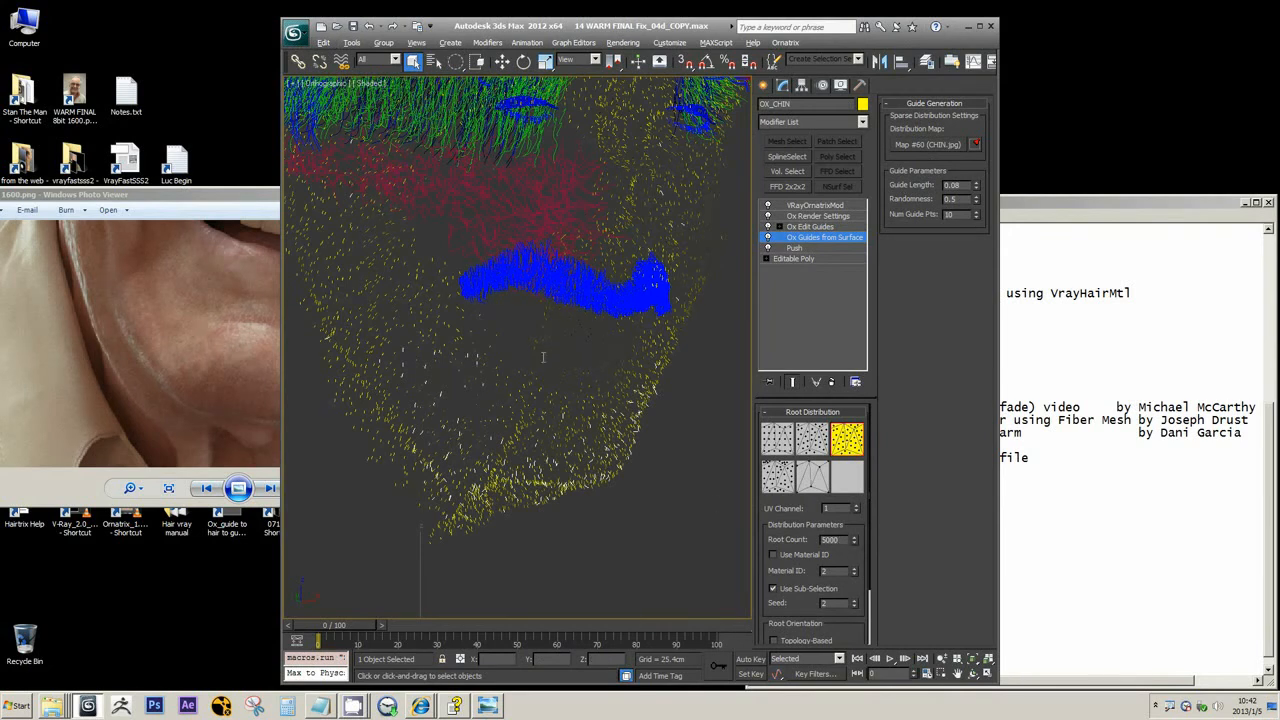
mouse_move(493, 390)
alt+middle_down()
mouse_move(444, 392)
mouse_move(473, 388)
alt+middle_up()
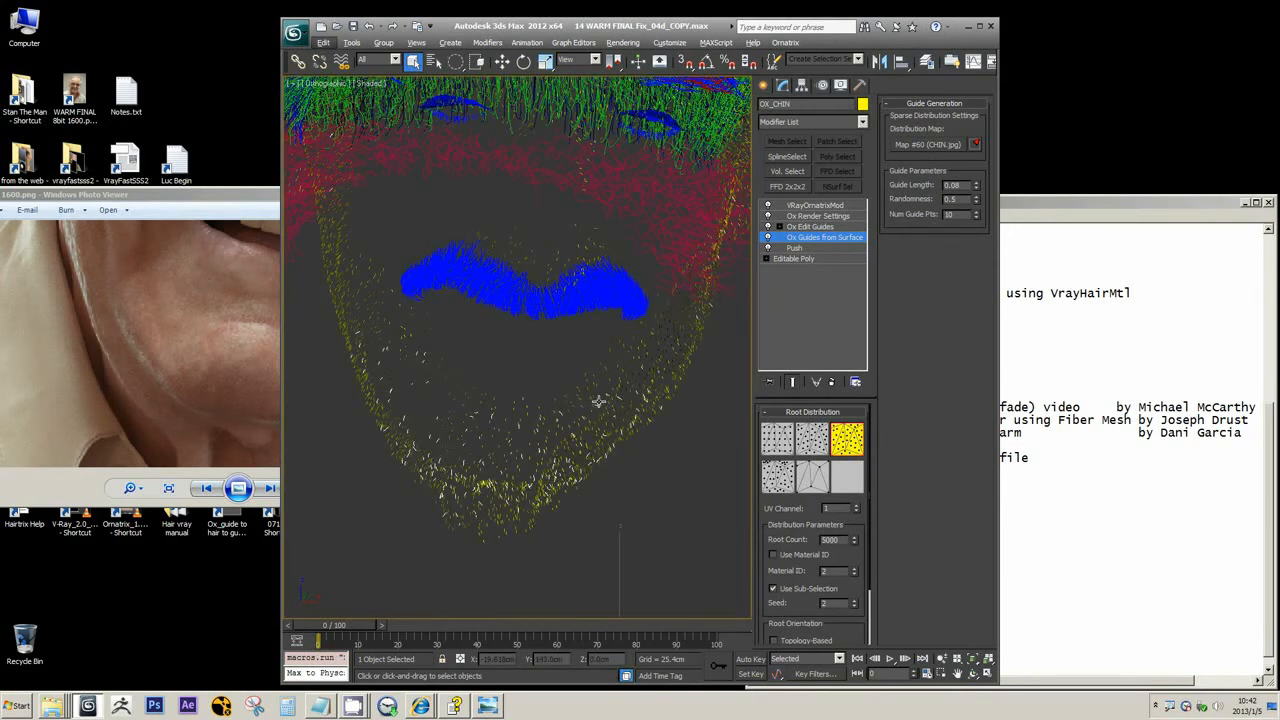
middle_drag(597, 402, 623, 395)
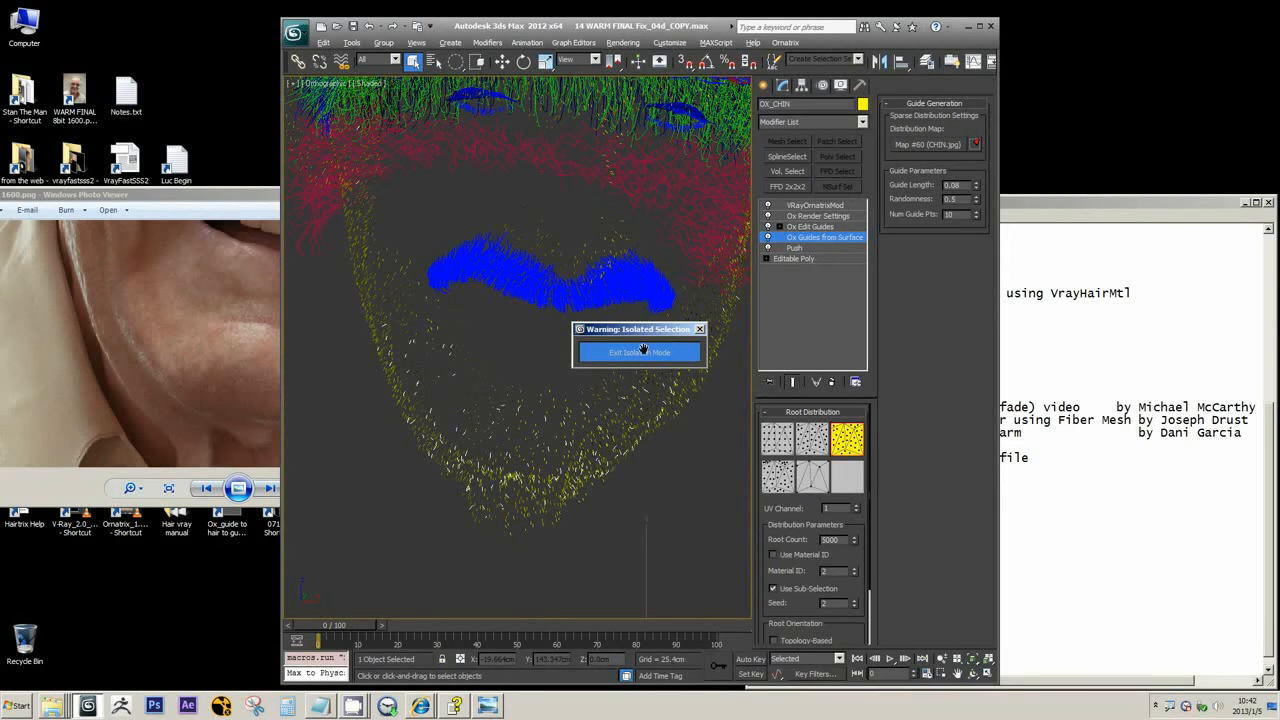
drag(655, 330, 641, 202)
alt+middle_drag(595, 387, 626, 380)
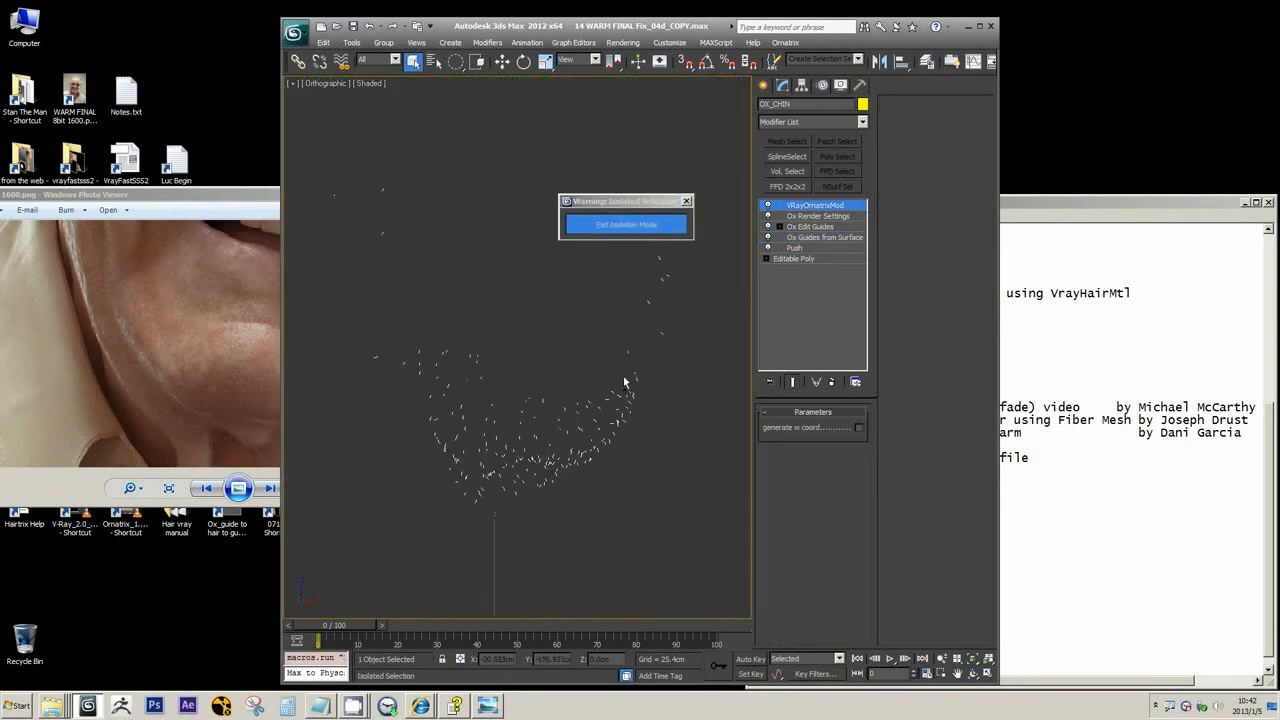
click(843, 238)
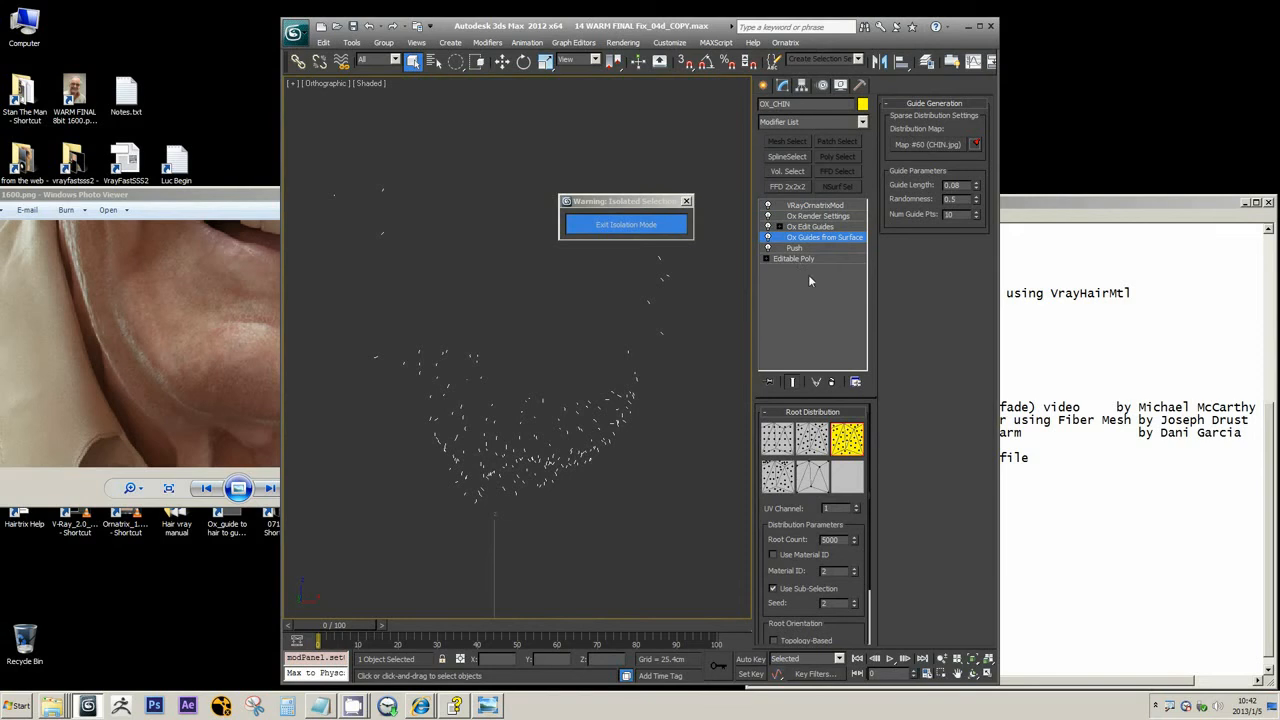
click(814, 259)
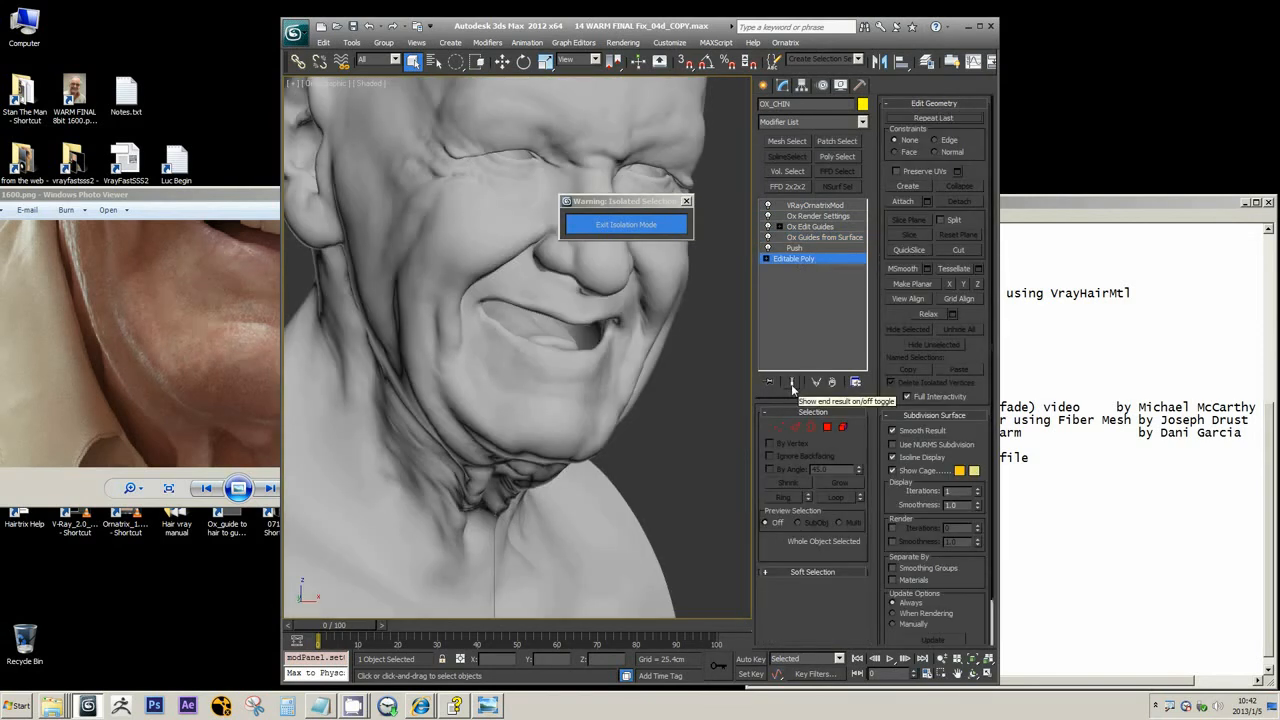
Place the CHIN.jpg distribution map from Ox Guides from Surface as an instance in an empty Material Editor slot and view its image
drag(758, 69, 652, 69)
click(910, 68)
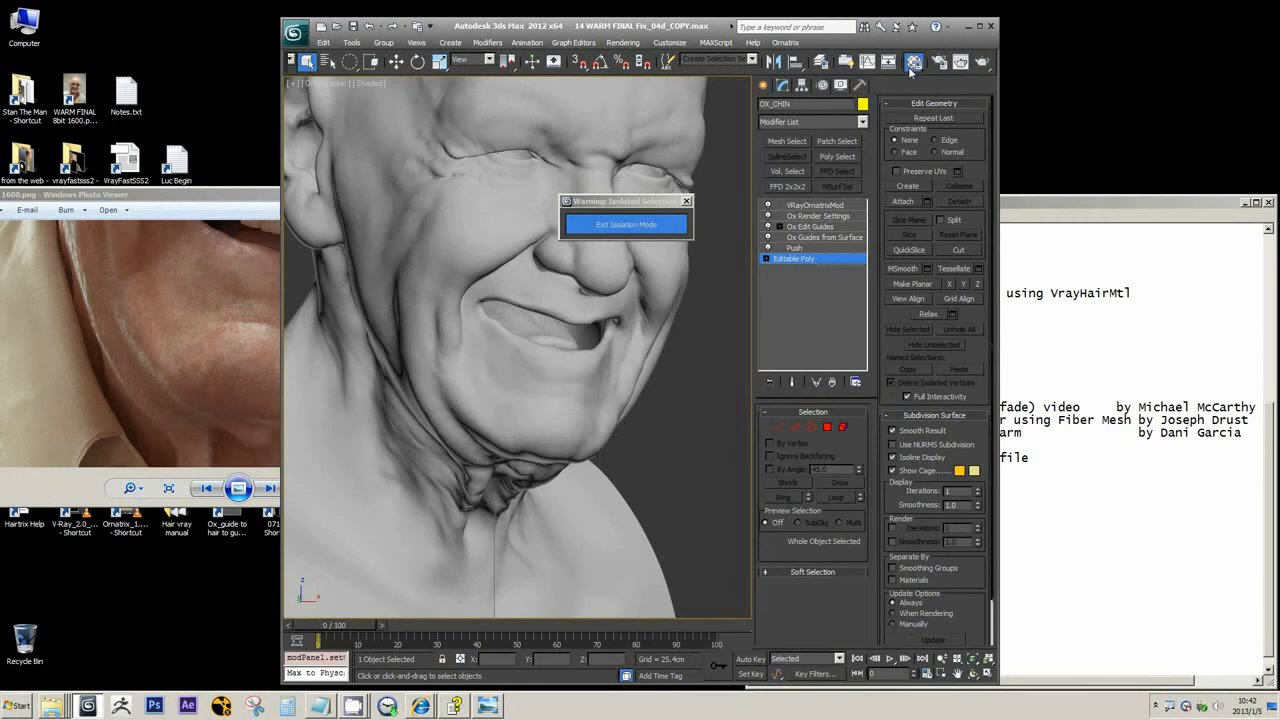
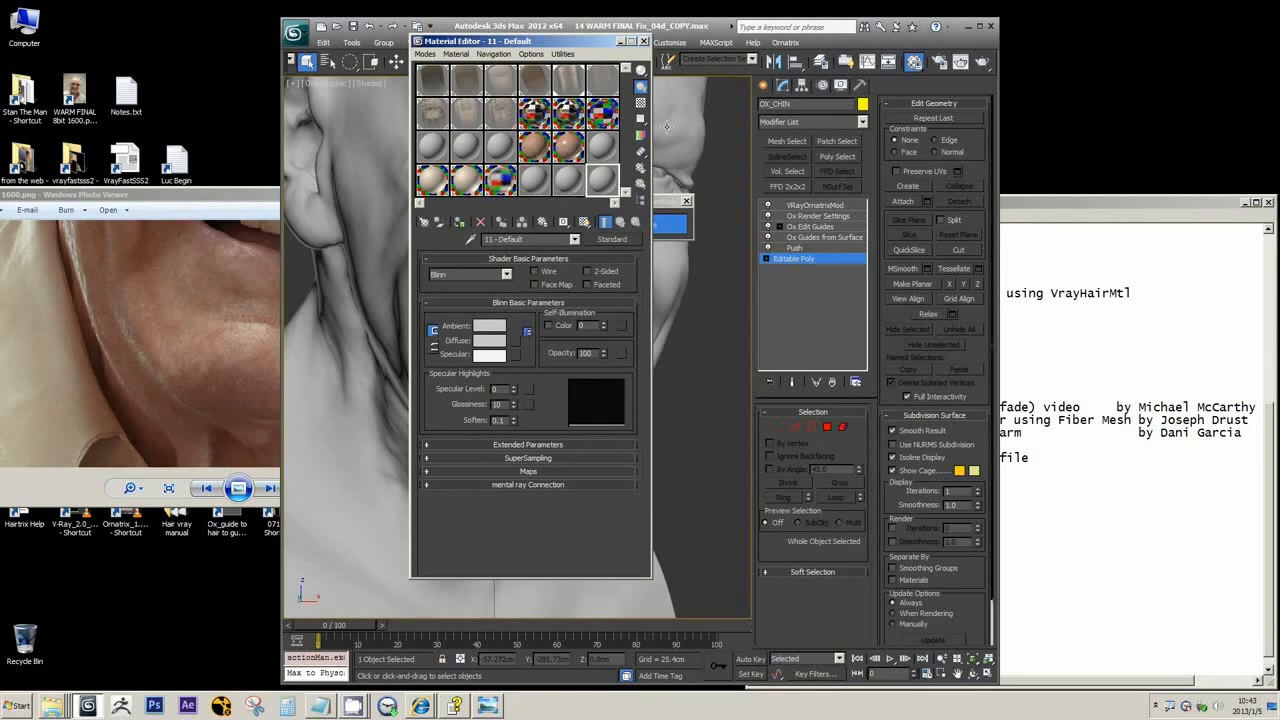
click(830, 238)
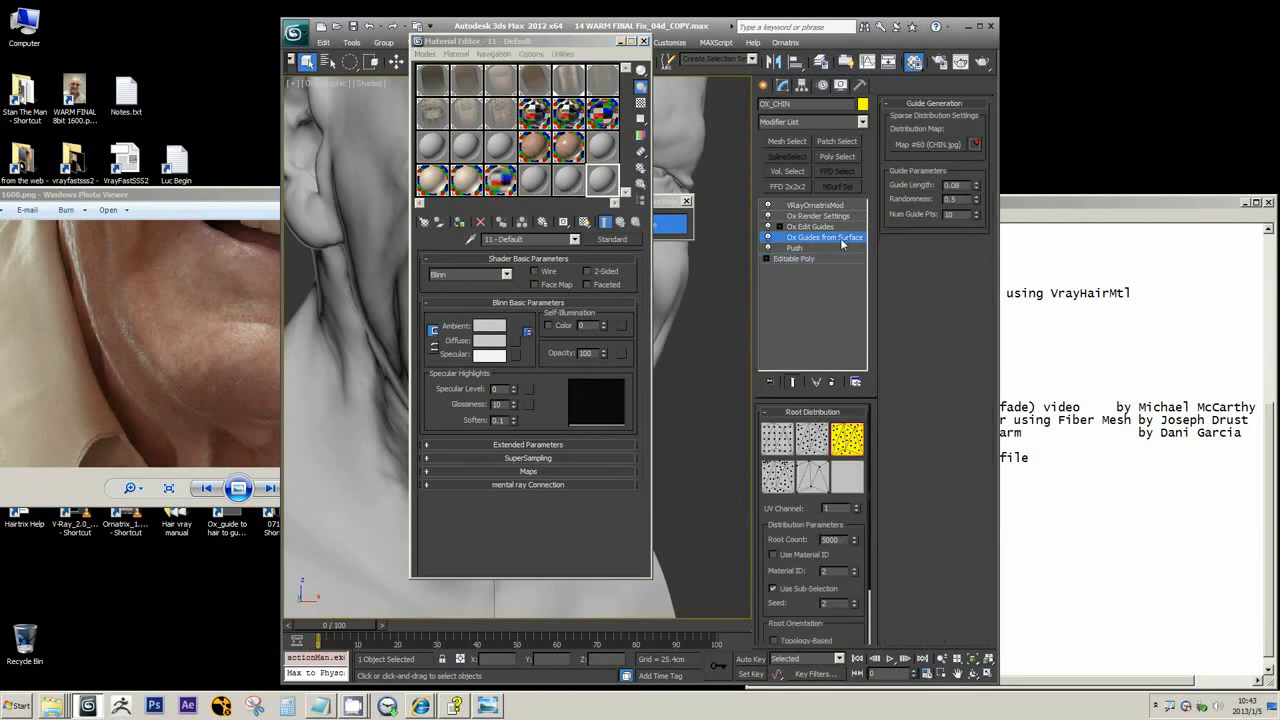
drag(937, 141, 604, 192)
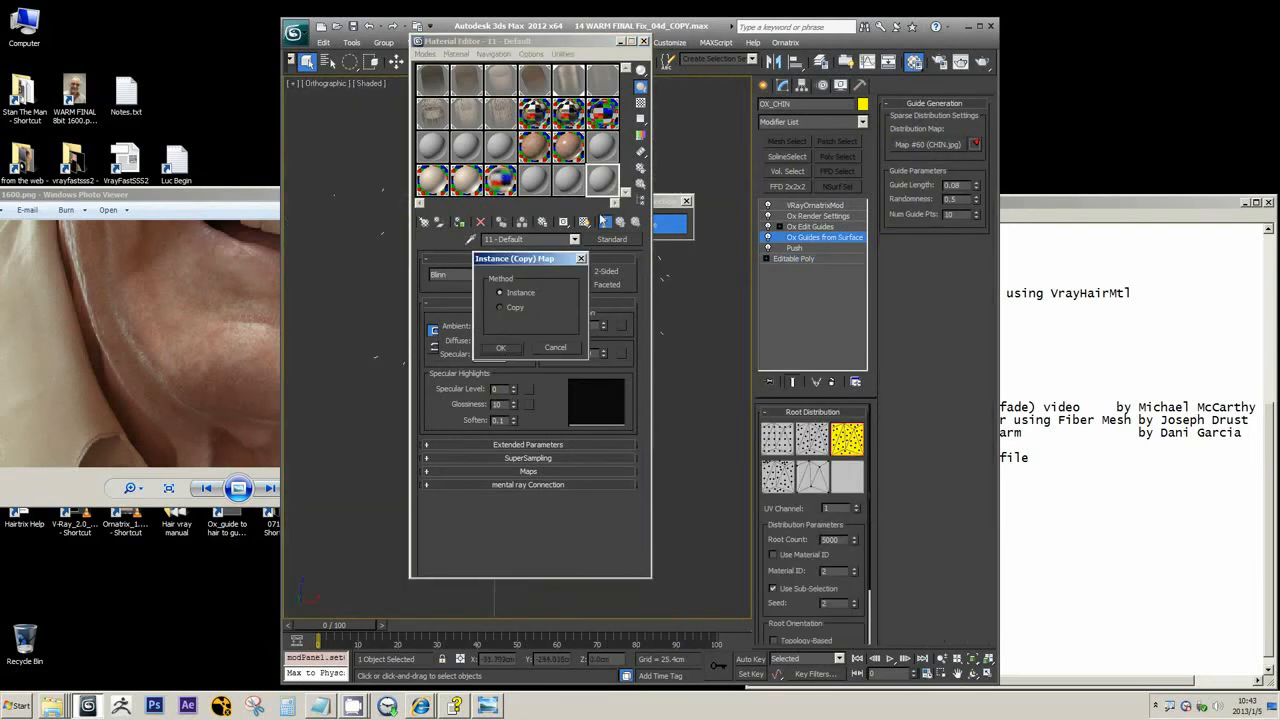
click(502, 347)
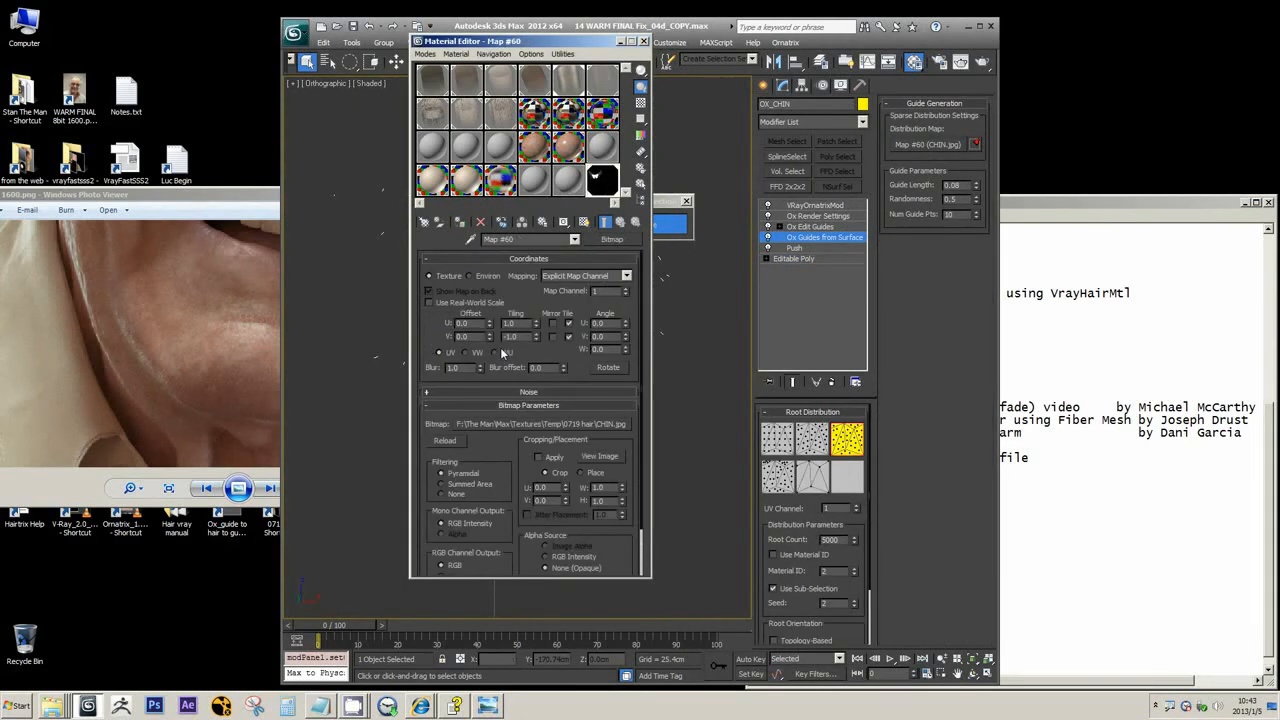
click(608, 457)
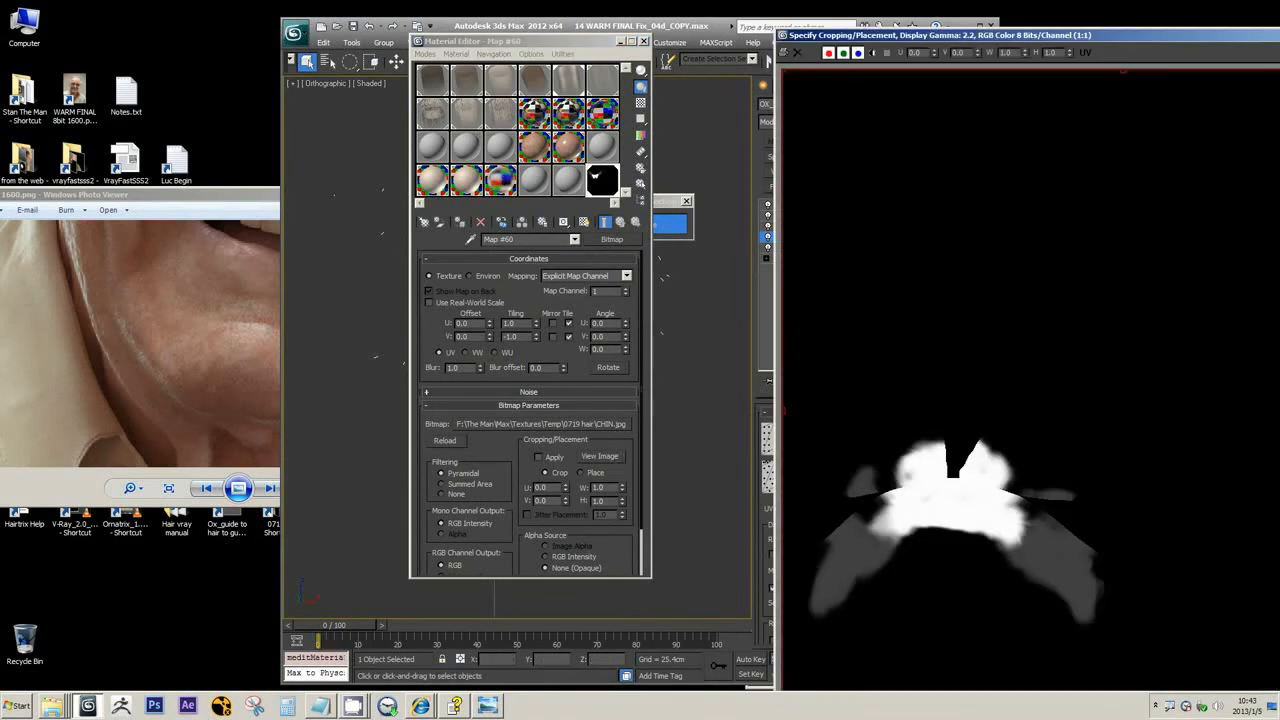
click(1278, 35)
Return to OX_CHIN's Editable Poly level and change an unused material in the Material Editor to VRayMtl
click(795, 258)
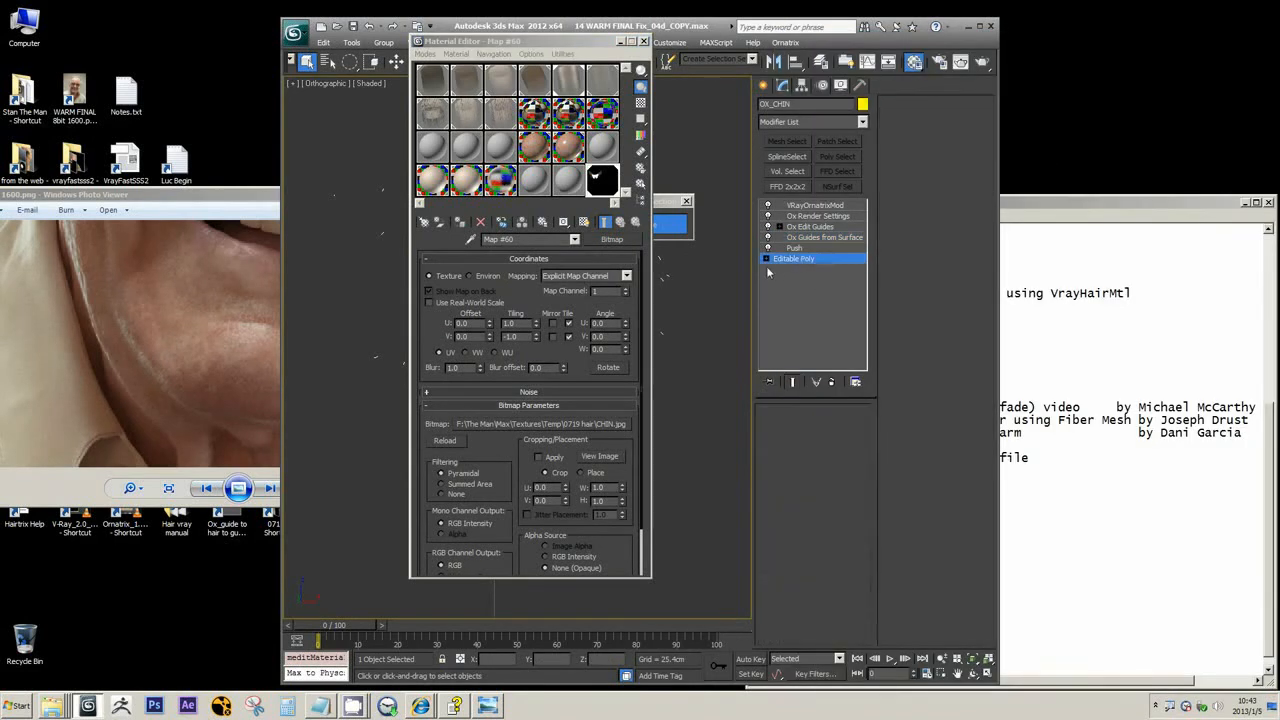
drag(530, 41, 260, 61)
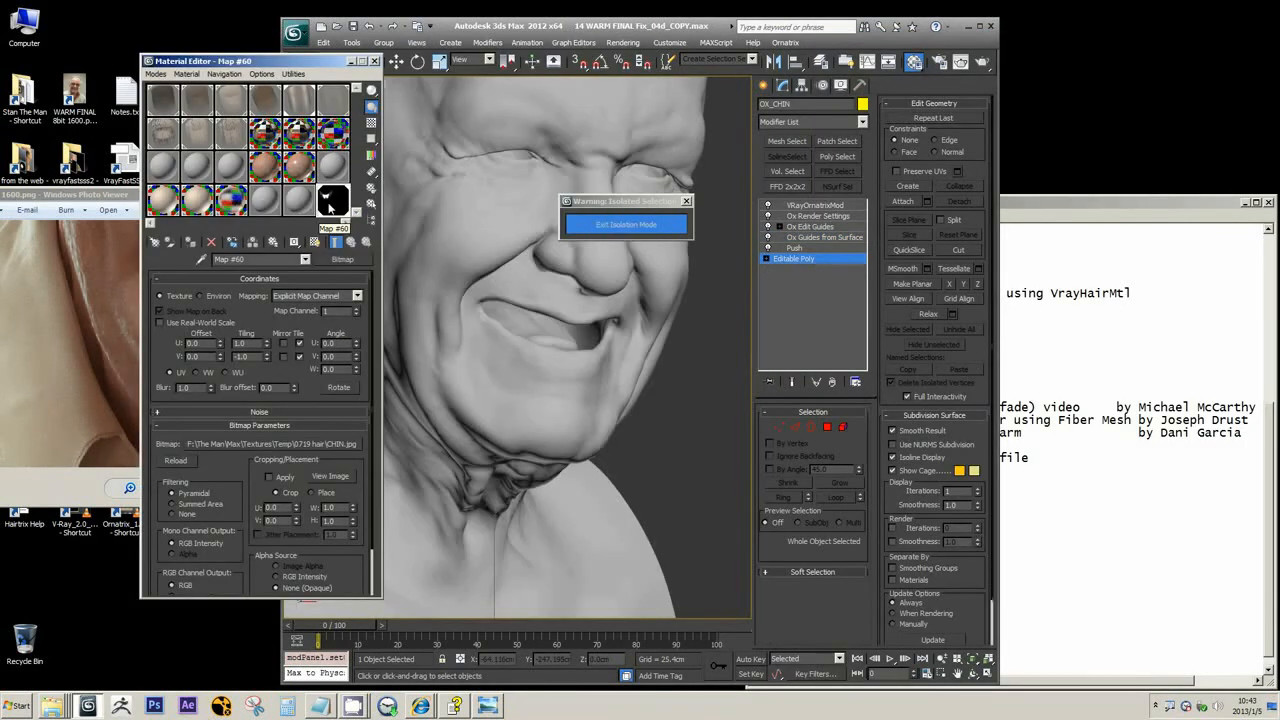
click(298, 200)
click(341, 259)
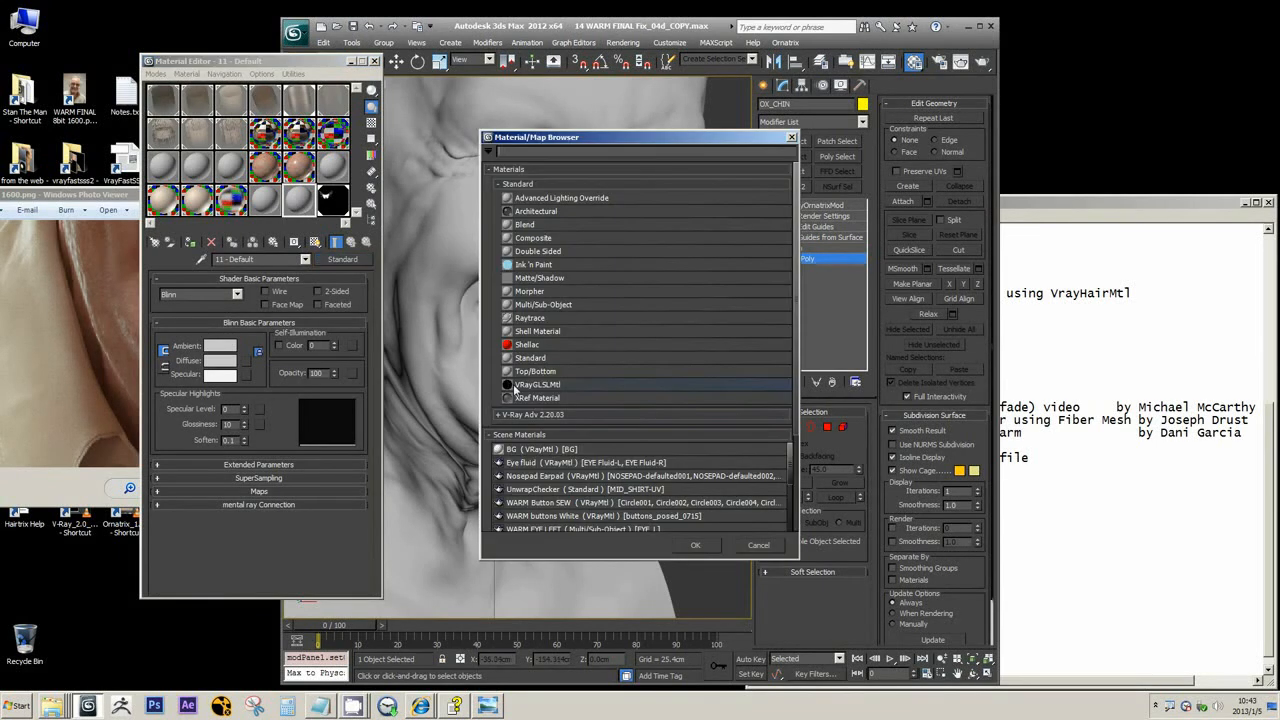
click(560, 416)
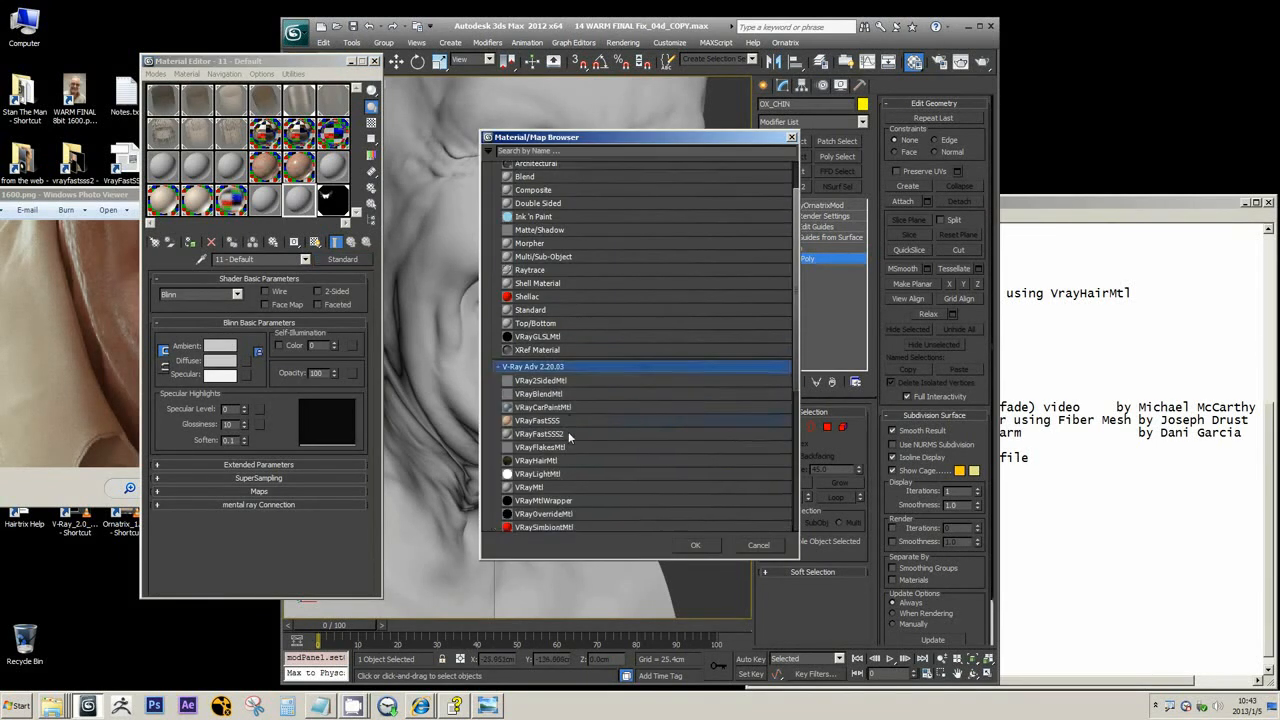
scroll(544, 474, down, 1)
click(545, 440)
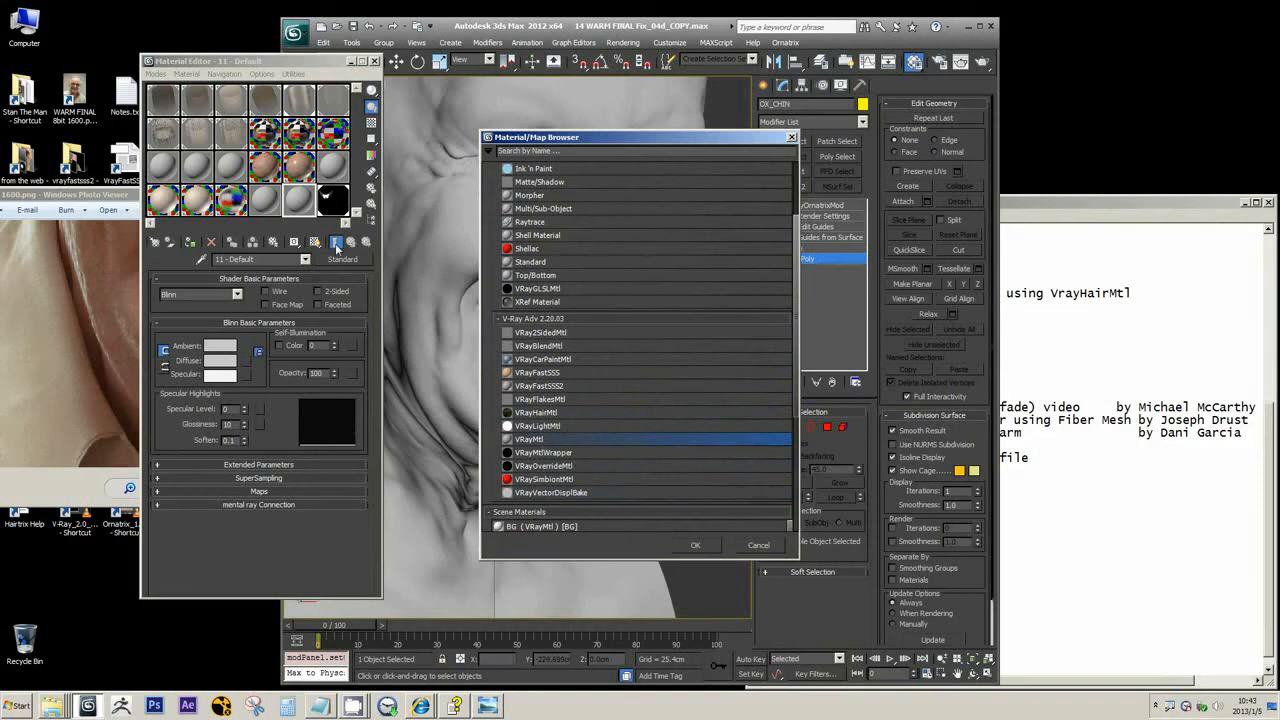
click(692, 544)
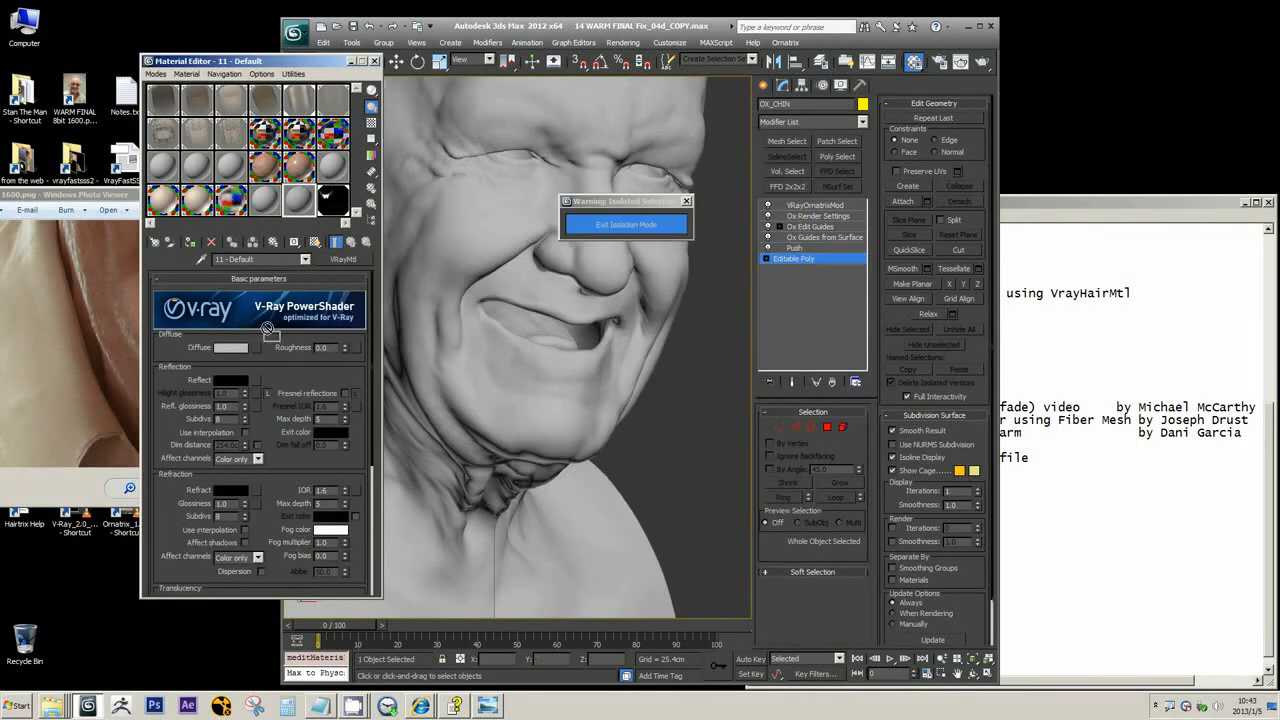
Use the CHIN.jpg map as the VRayMtl's diffuse, assign the material to OX_CHIN and show the map in the viewport
drag(252, 350, 256, 349)
click(240, 364)
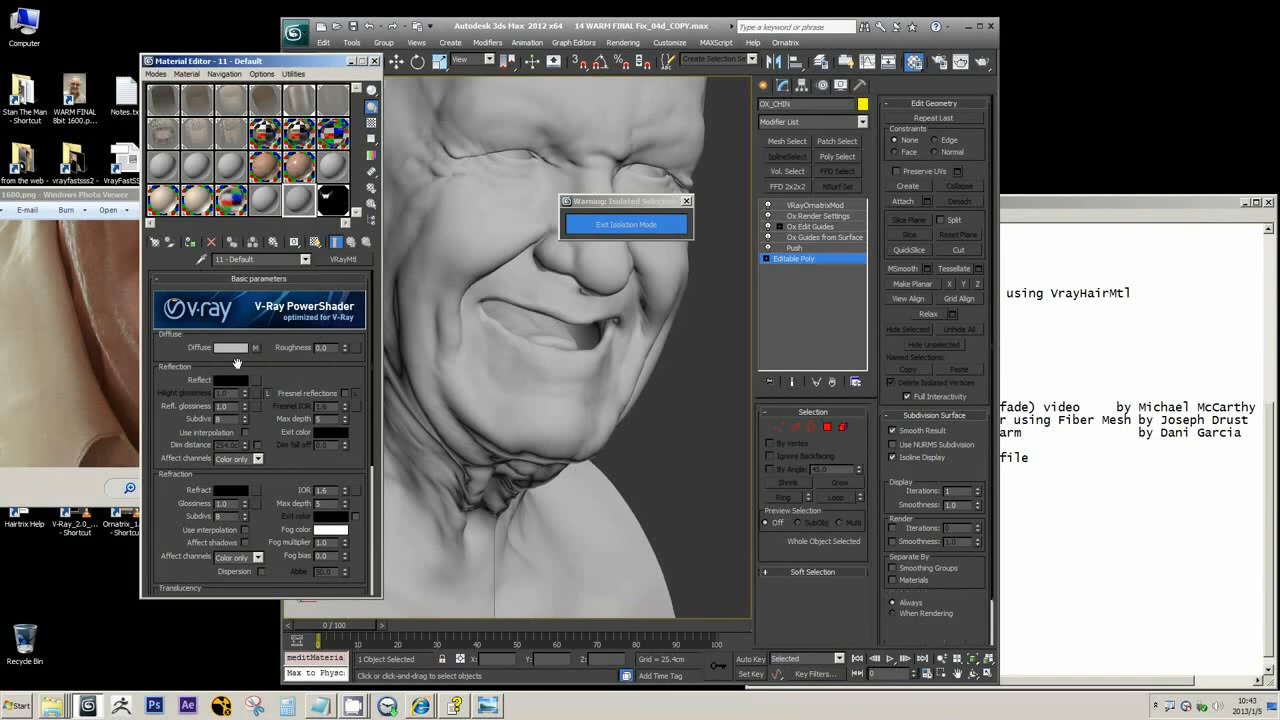
click(190, 242)
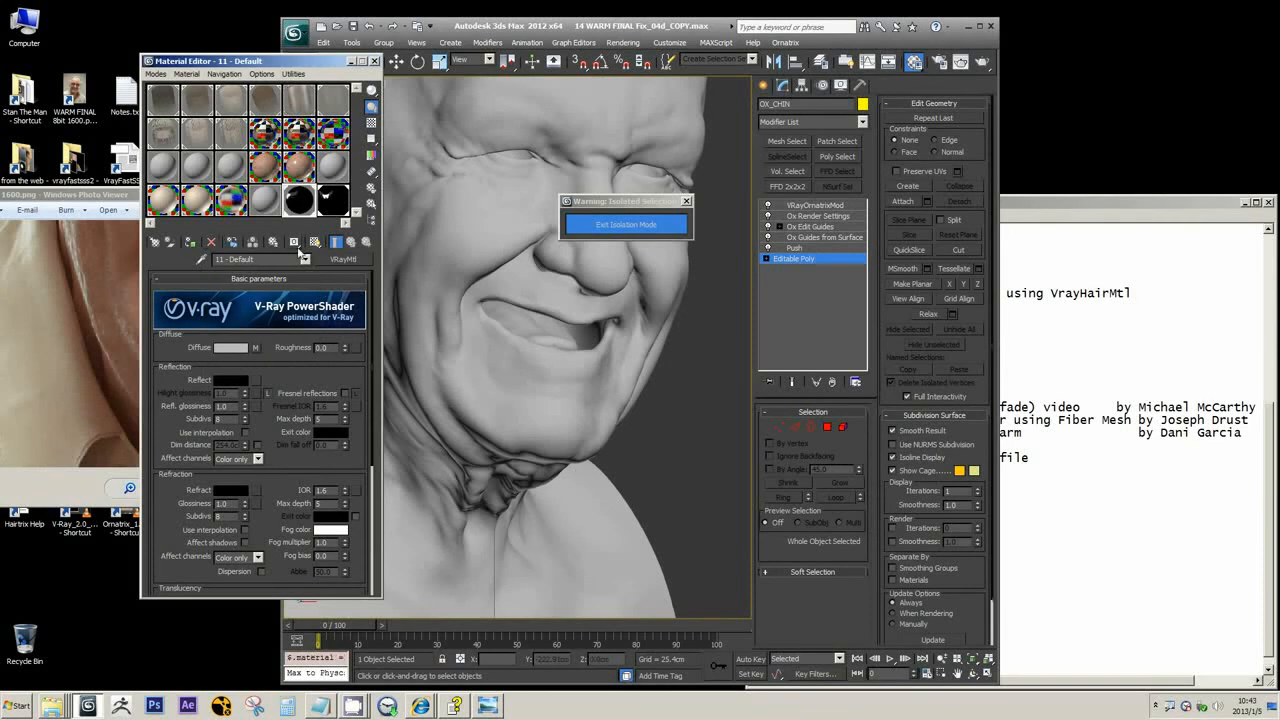
click(259, 350)
click(314, 242)
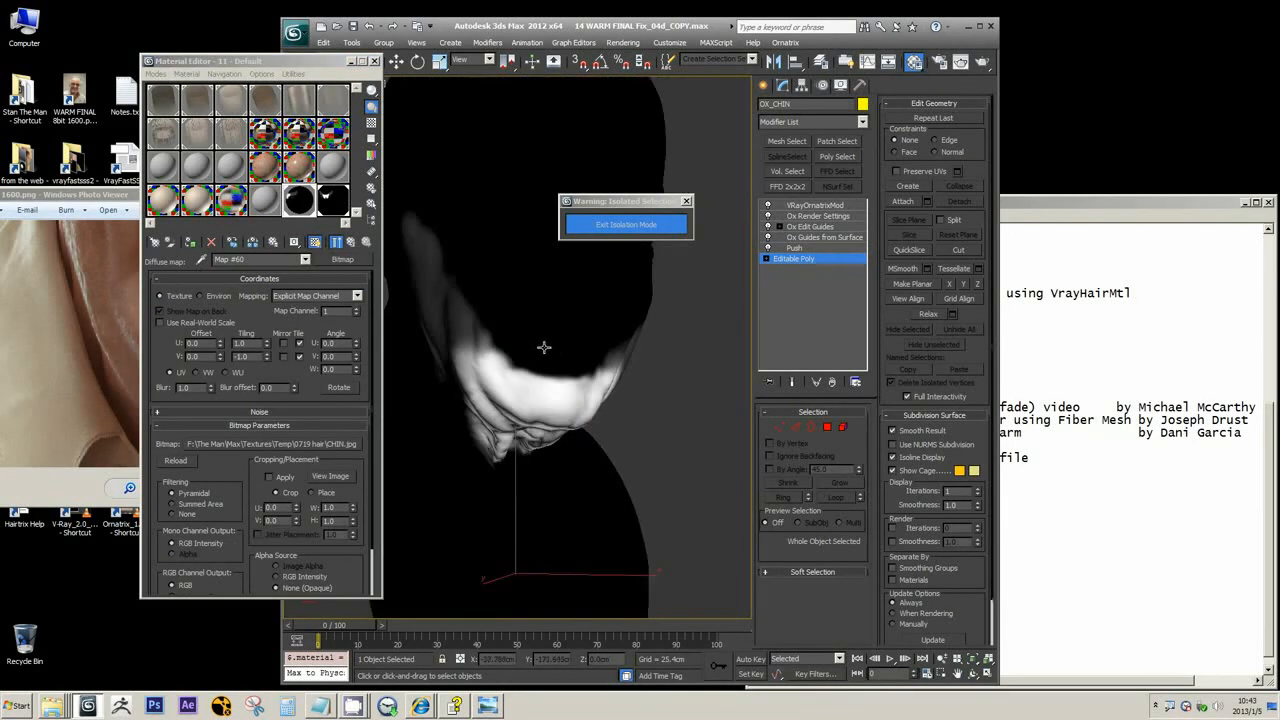
Inspect the chin mask on the head mesh, and select the Ox Guides from Surface modifier to compare its hair distribution
middle_drag(544, 347, 602, 381)
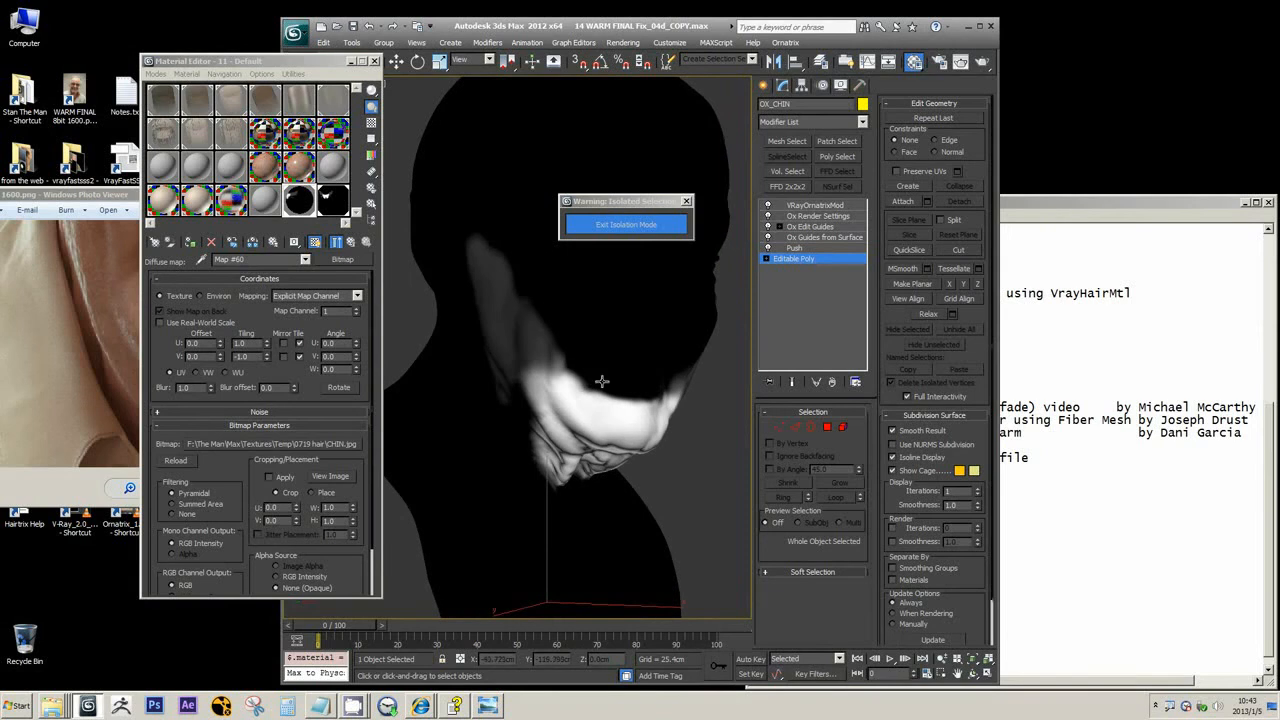
click(813, 238)
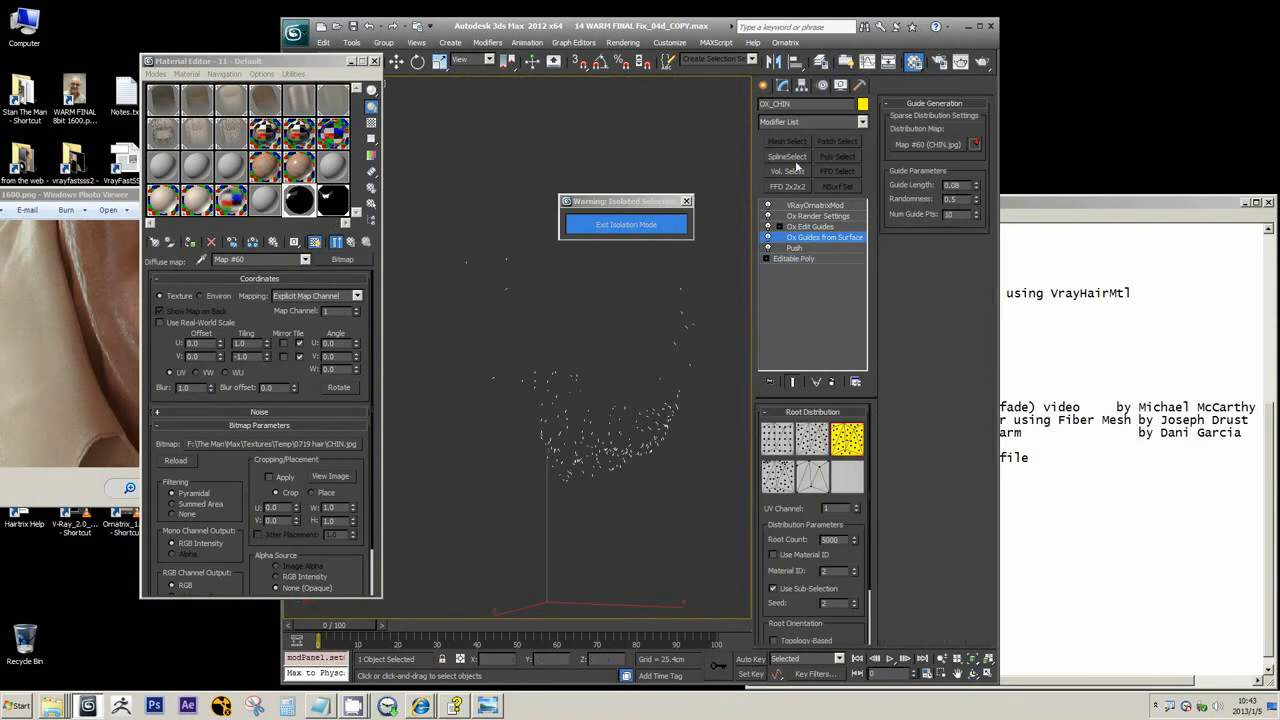
Return to OX_CHIN's Editable Poly level and examine the grayscale mask on the chin and jaw of the head mesh
click(808, 260)
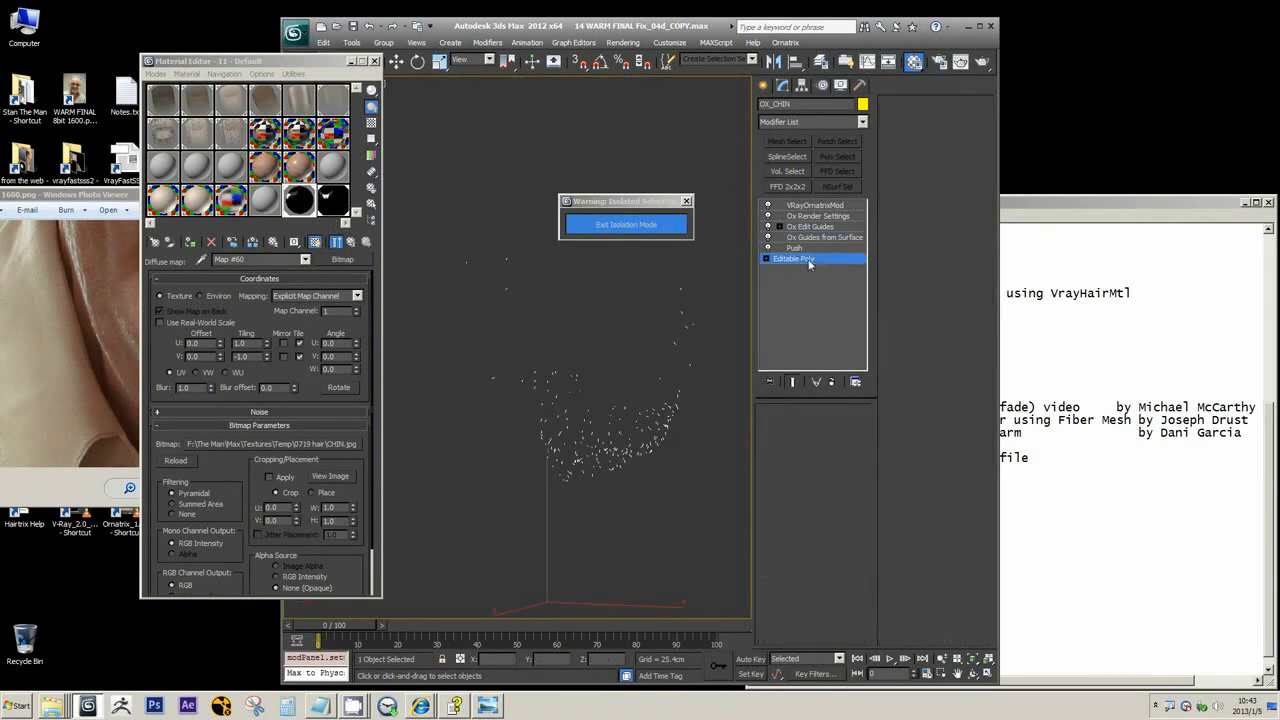
alt+middle_drag(597, 325, 668, 396)
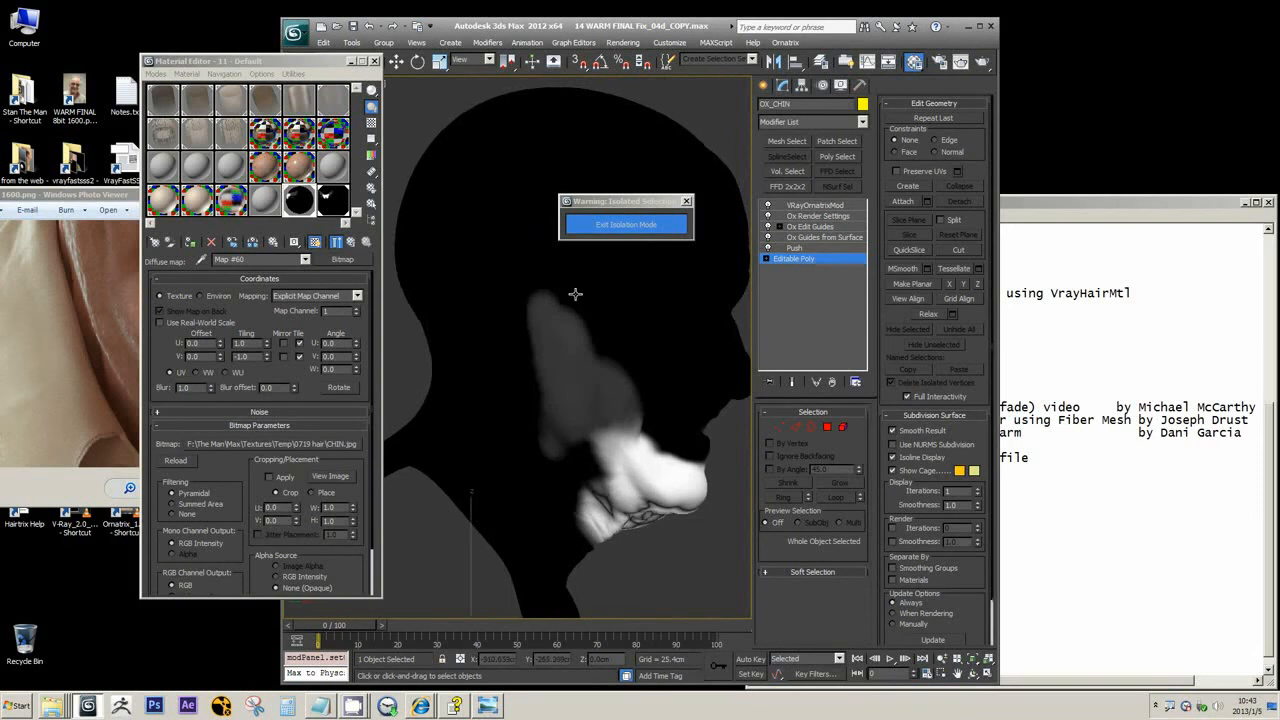
alt+middle_drag(575, 294, 604, 351)
scroll(581, 370, up, 3)
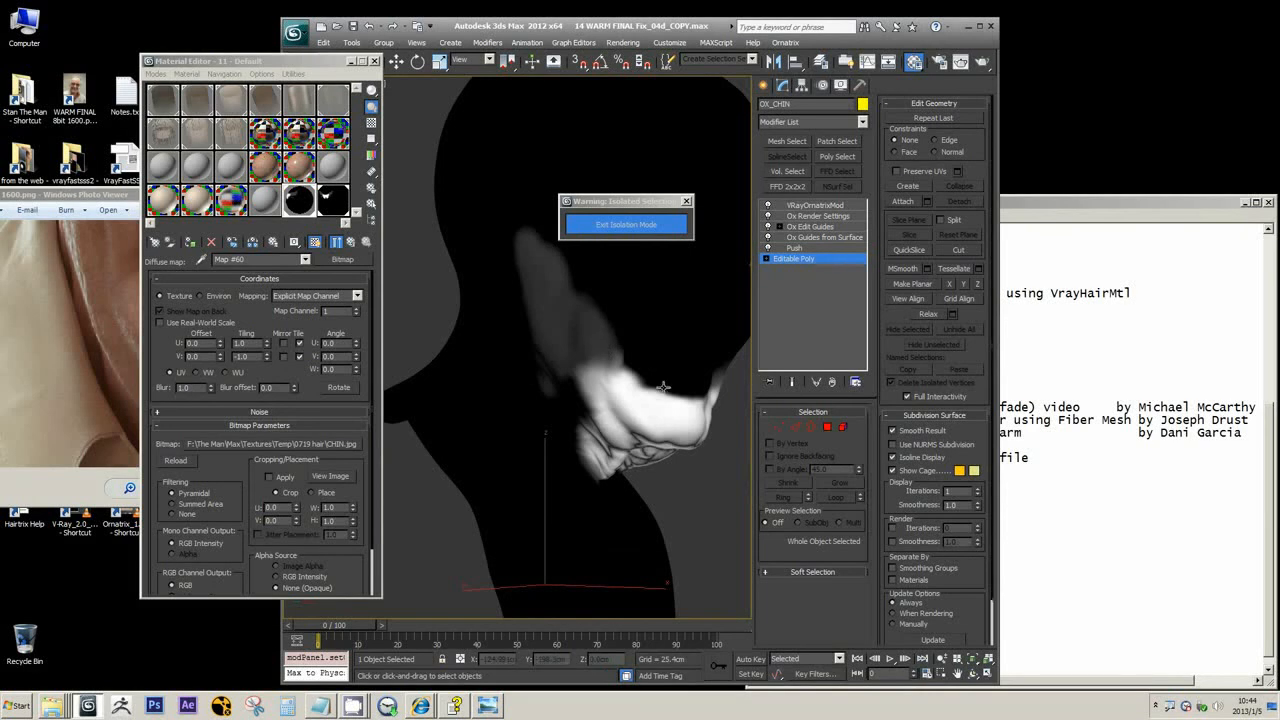
middle_drag(663, 388, 625, 398)
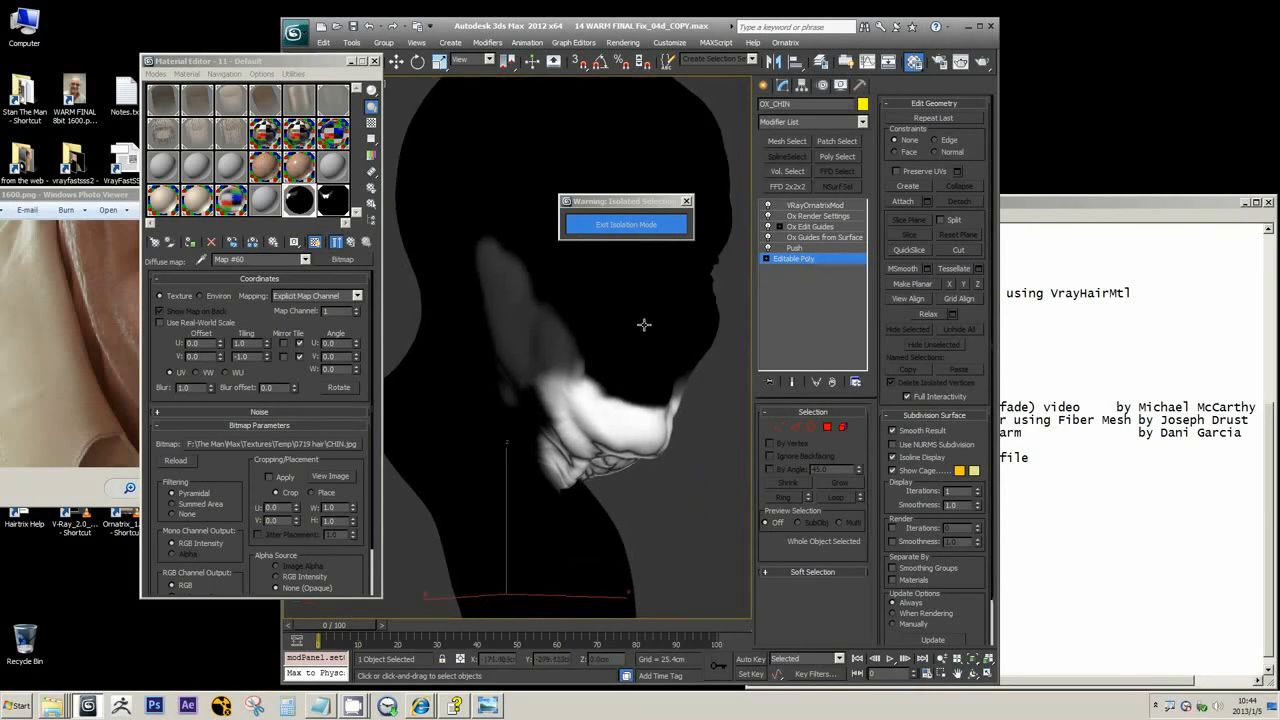
mouse_move(643, 323)
alt+middle_down()
mouse_move(564, 327)
mouse_move(640, 335)
mouse_move(556, 343)
mouse_move(615, 350)
mouse_move(624, 321)
alt+middle_up()
Turn on edged faces, inspect the chin mask against the mesh wireframe from several angles, and exit isolation mode
key(F4)
scroll(564, 327, up, 3)
scroll(620, 335, up, 2)
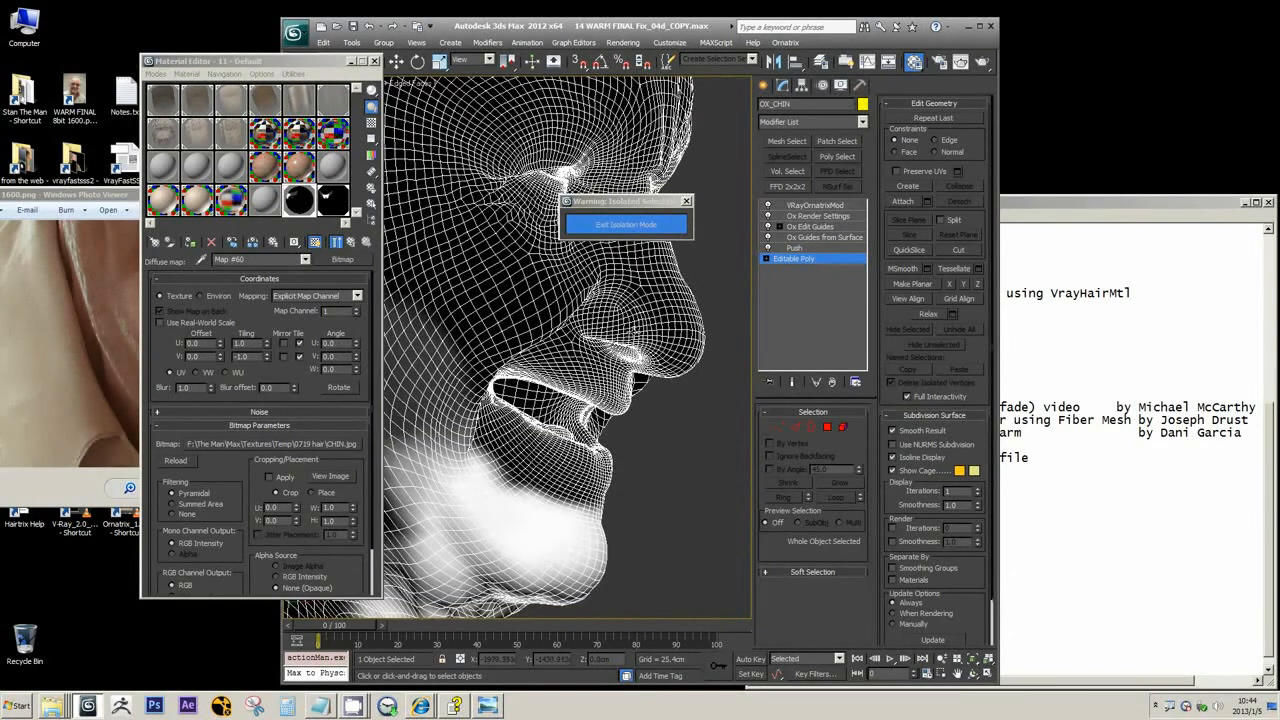
scroll(597, 296, down, 4)
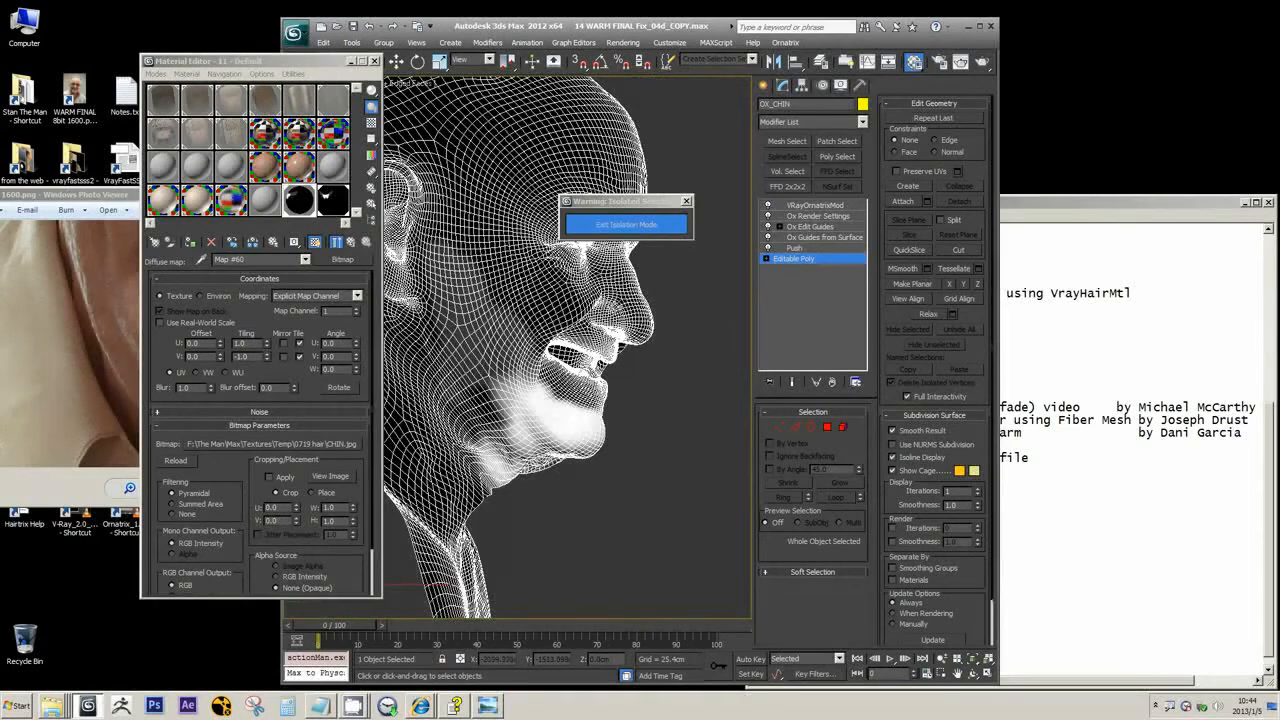
scroll(612, 300, up, 2)
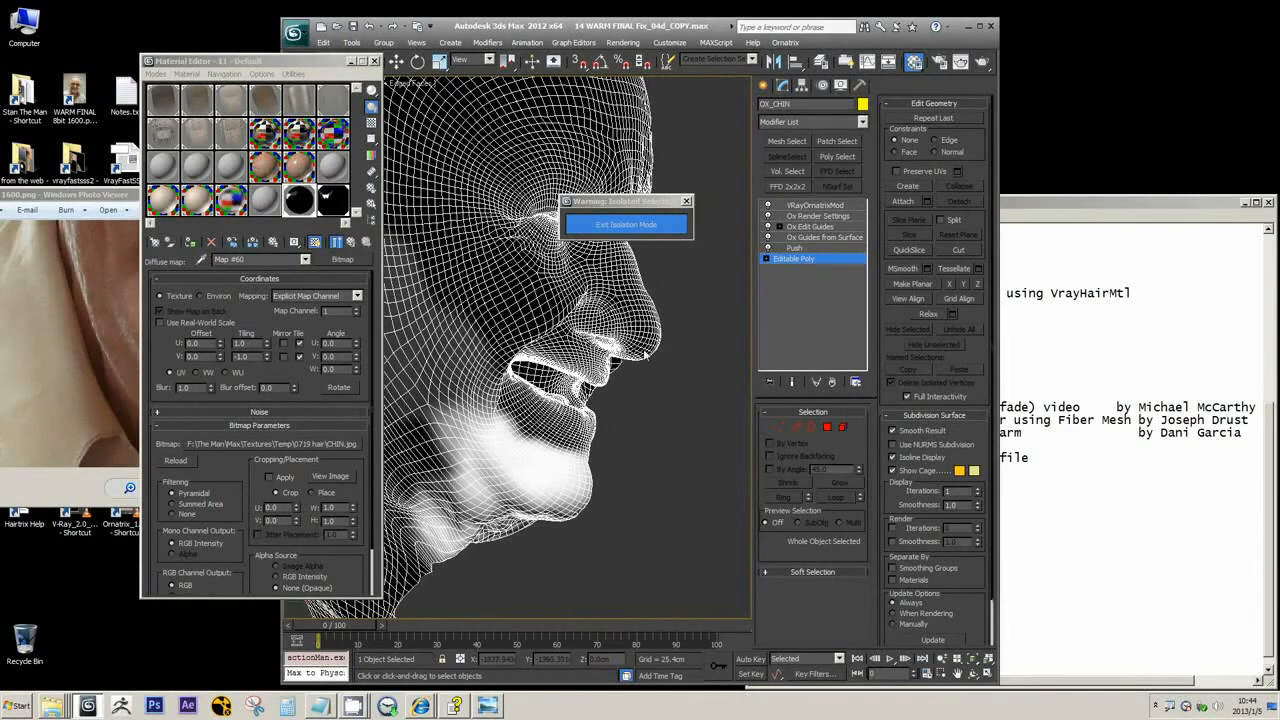
scroll(610, 335, down, 5)
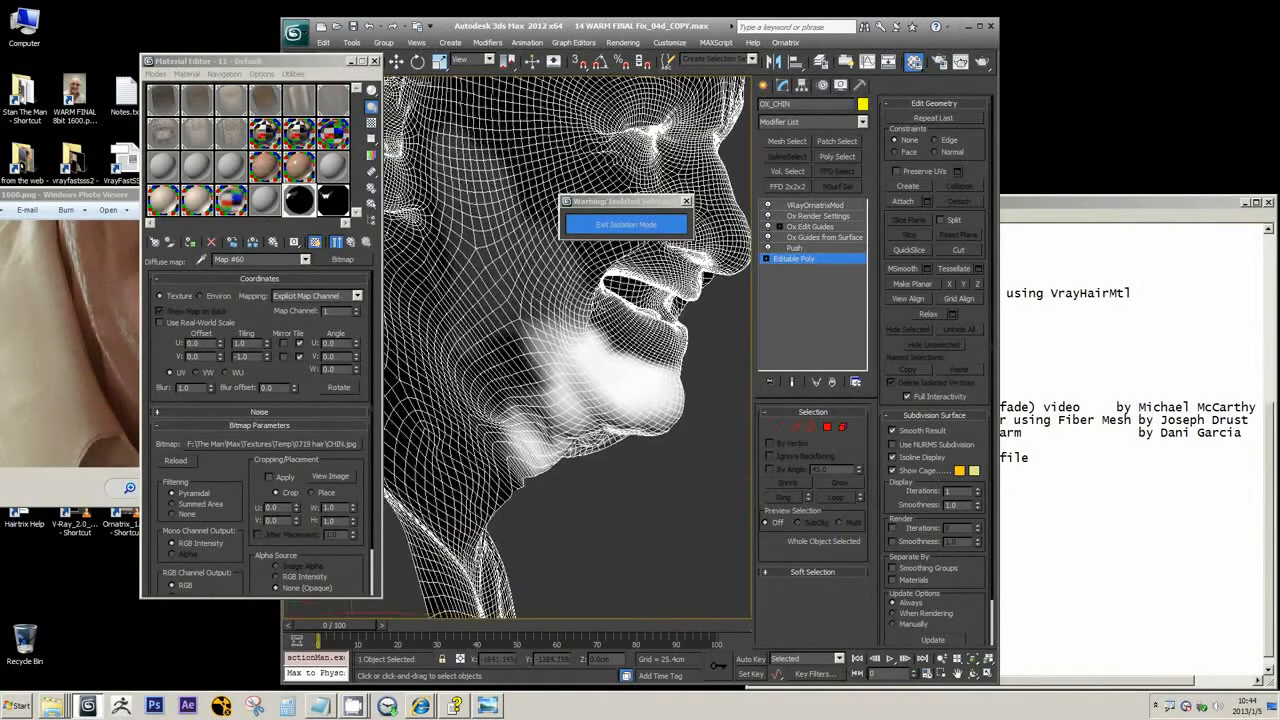
scroll(556, 366, up, 6)
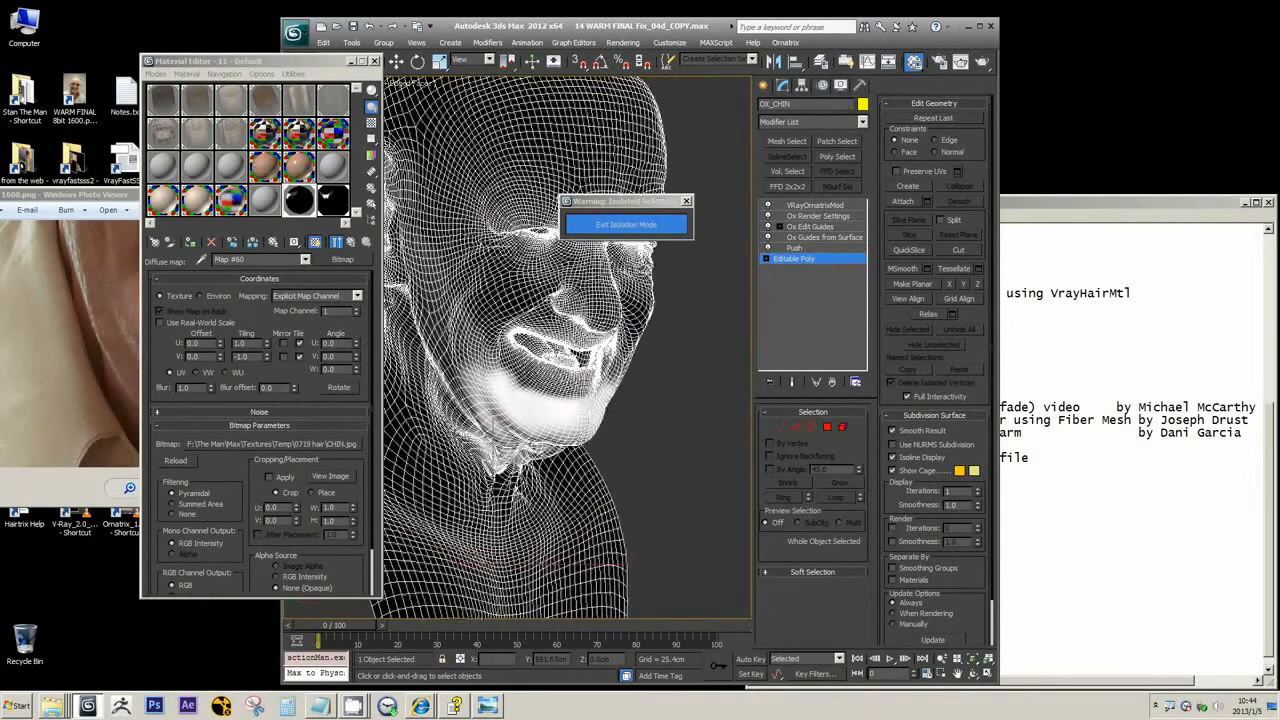
mouse_move(600, 360)
alt+middle_down()
mouse_move(480, 362)
mouse_move(610, 363)
alt+middle_up()
scroll(567, 347, up, 3)
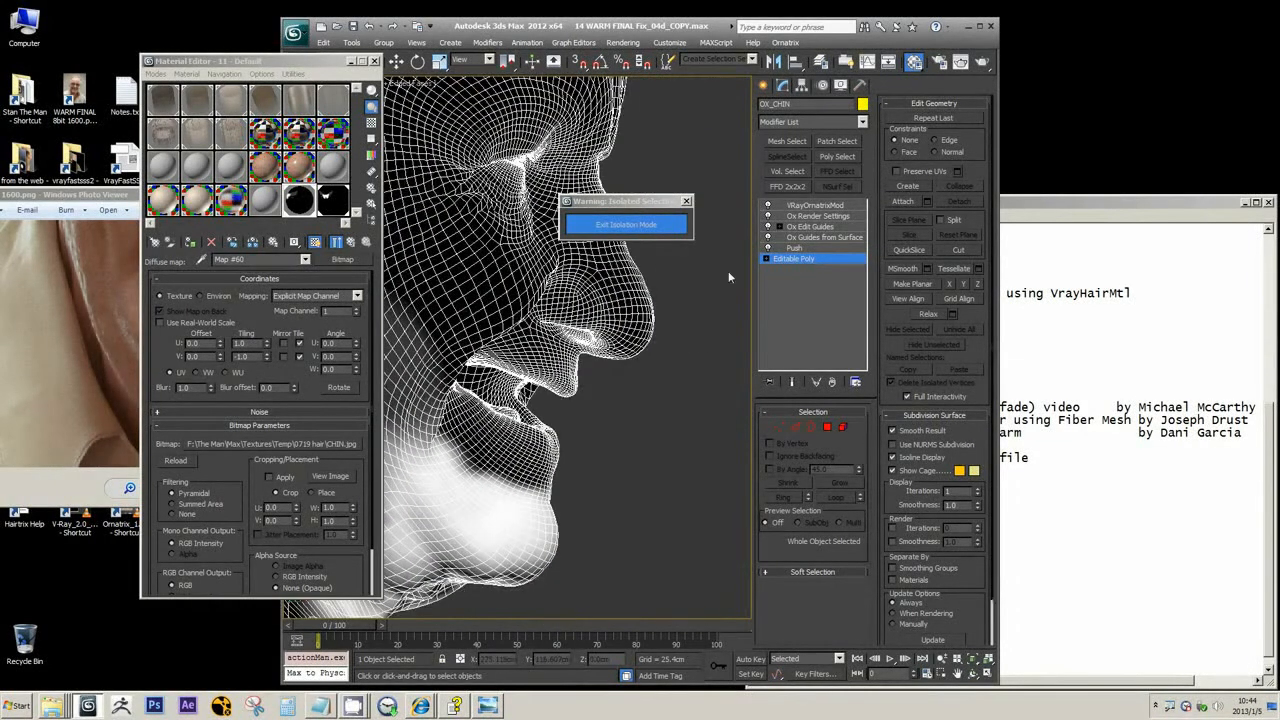
alt+middle_drag(728, 271, 642, 298)
alt+middle_drag(597, 440, 489, 425)
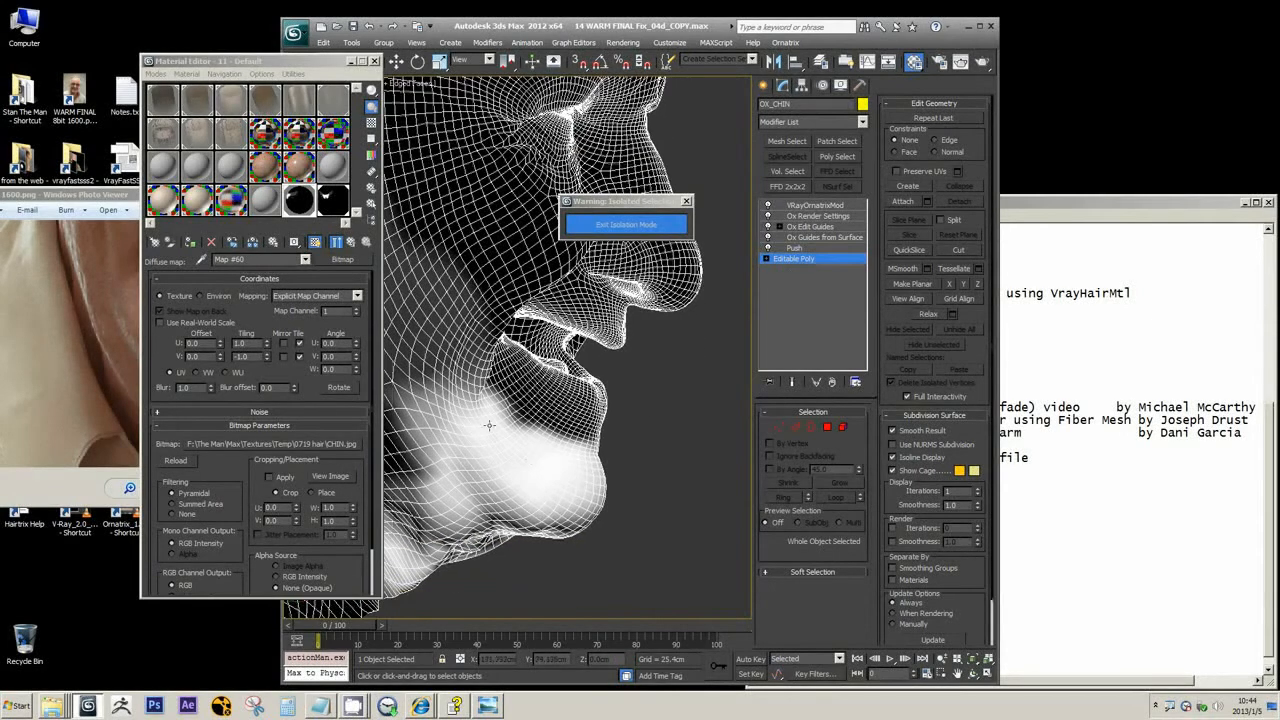
alt+middle_drag(607, 493, 720, 380)
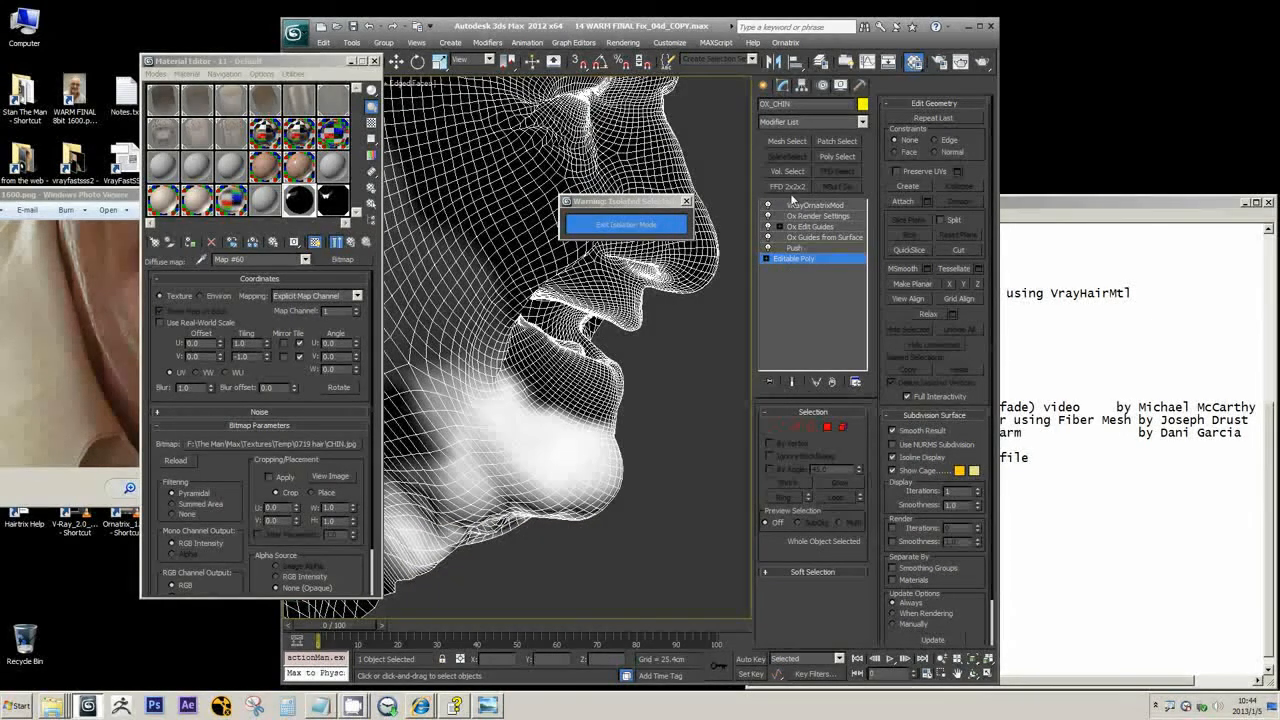
click(646, 227)
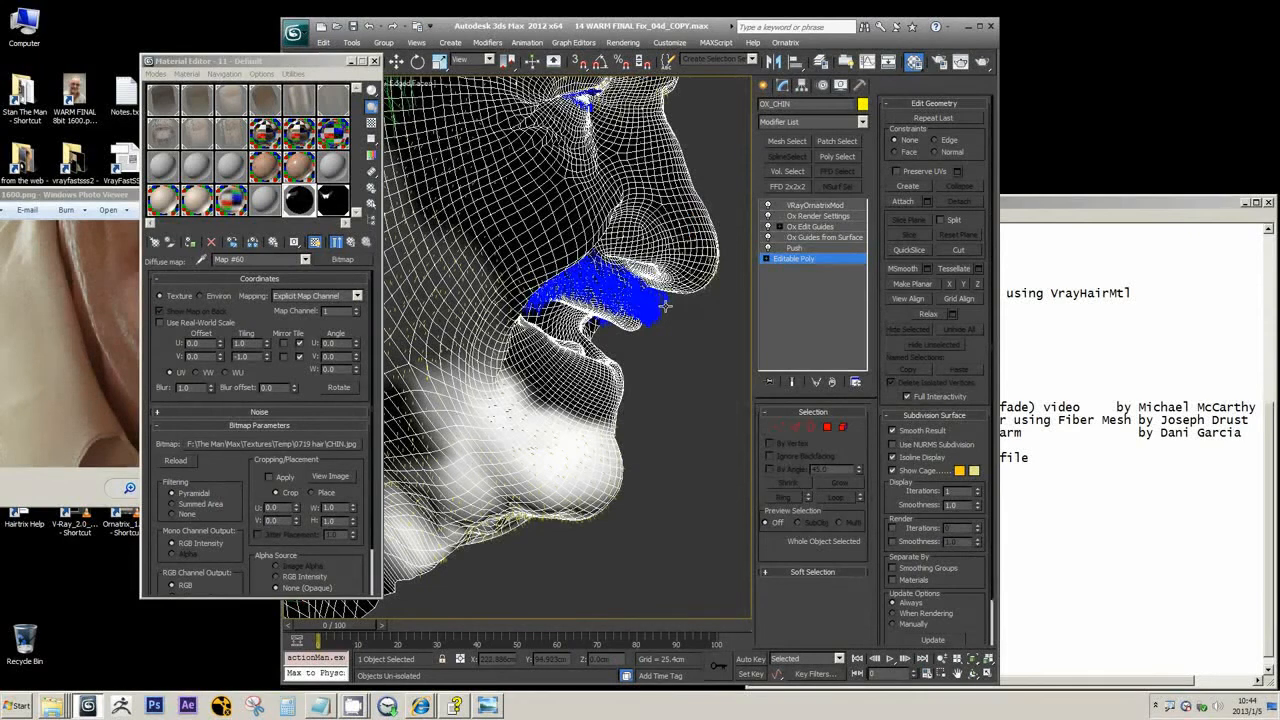
right_click(665, 306)
click(725, 254)
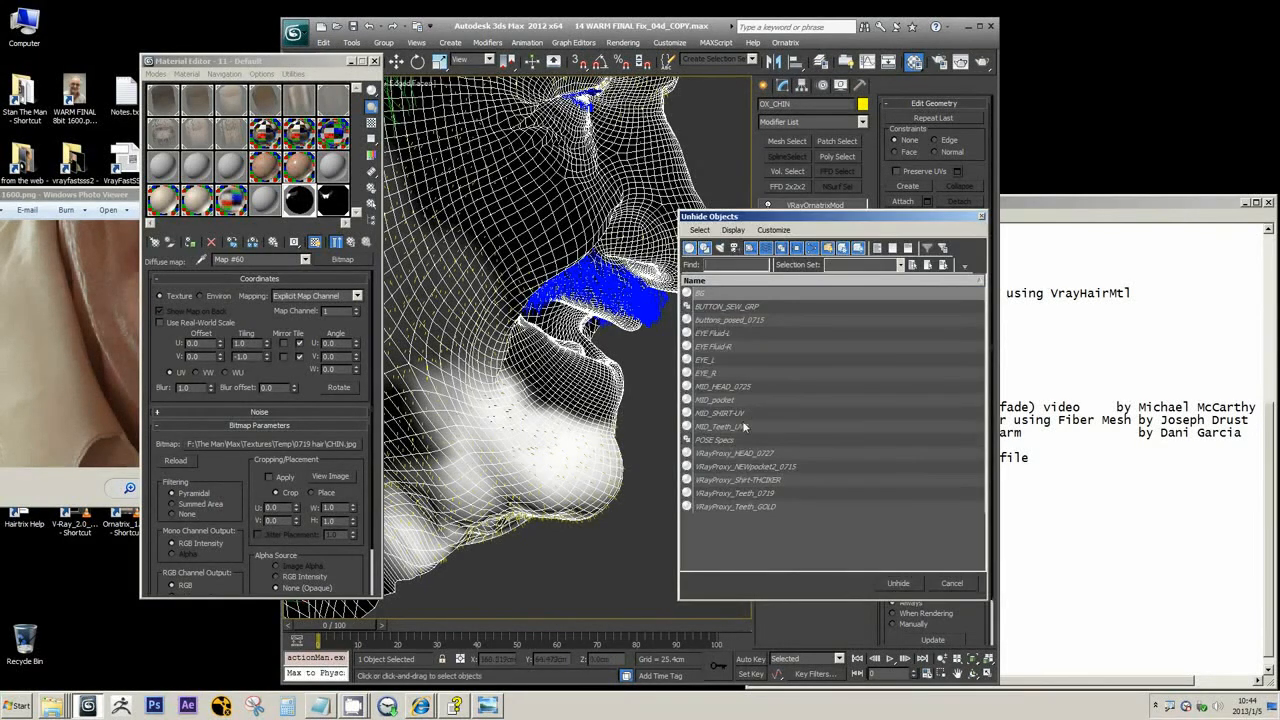
click(952, 583)
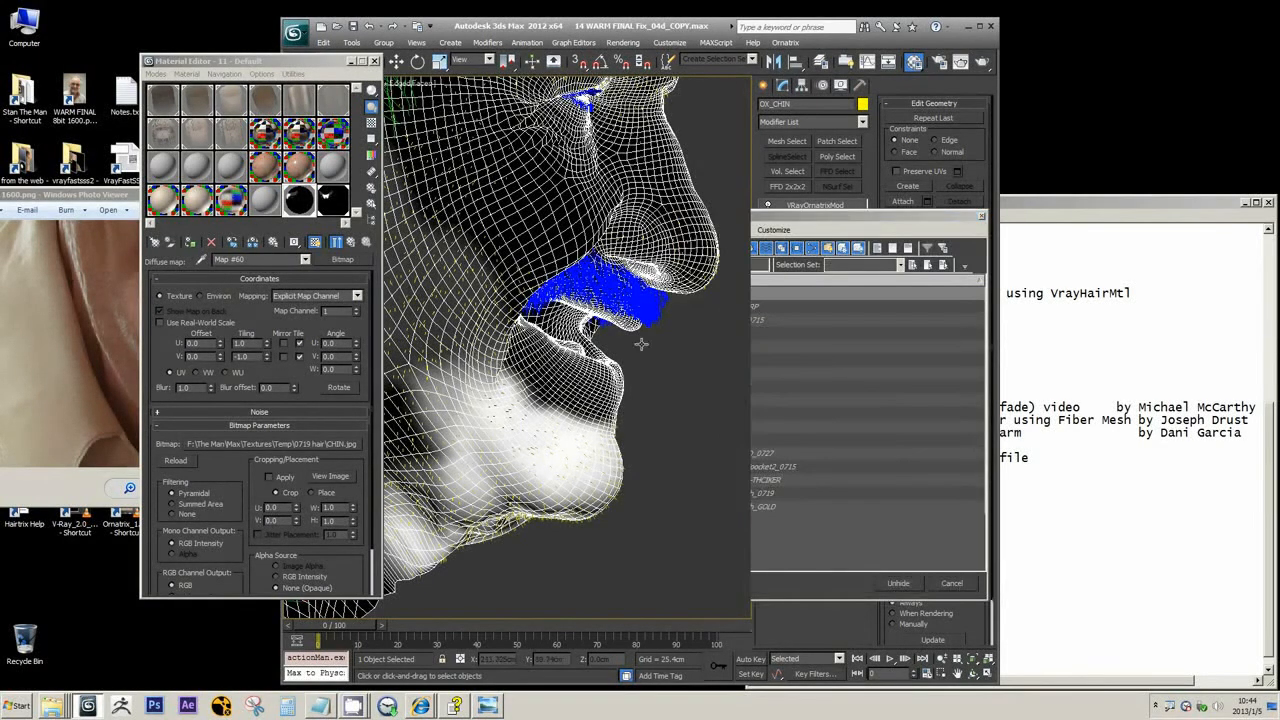
Examine the chin hairs over the white mask area together with the surrounding moustache and head hair objects
scroll(596, 412, up, 2)
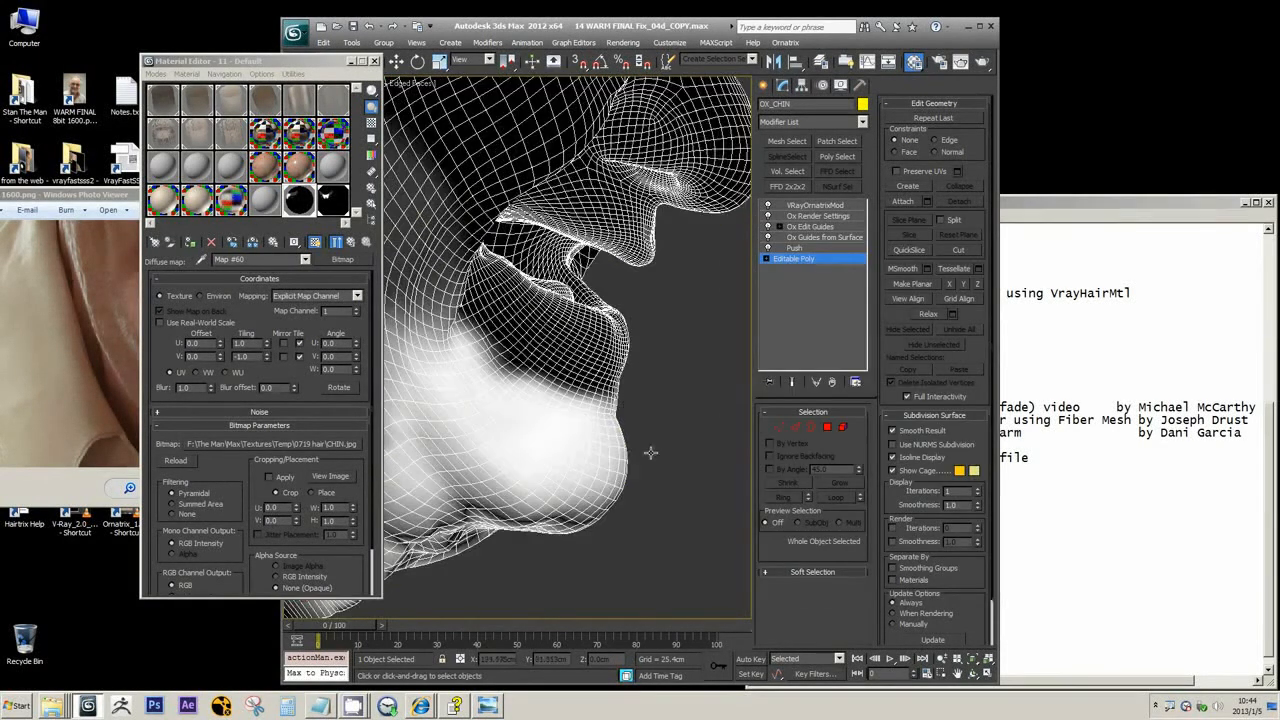
middle_drag(622, 484, 649, 432)
middle_drag(549, 482, 577, 451)
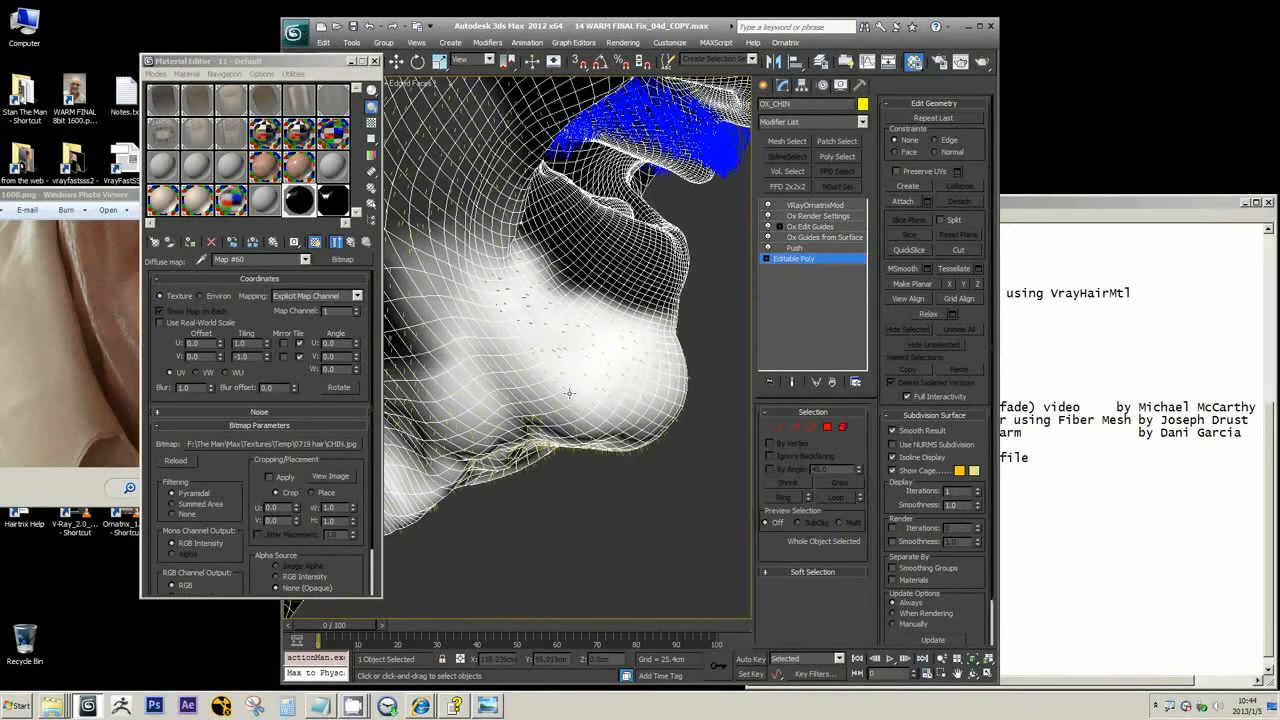
scroll(648, 292, down, 5)
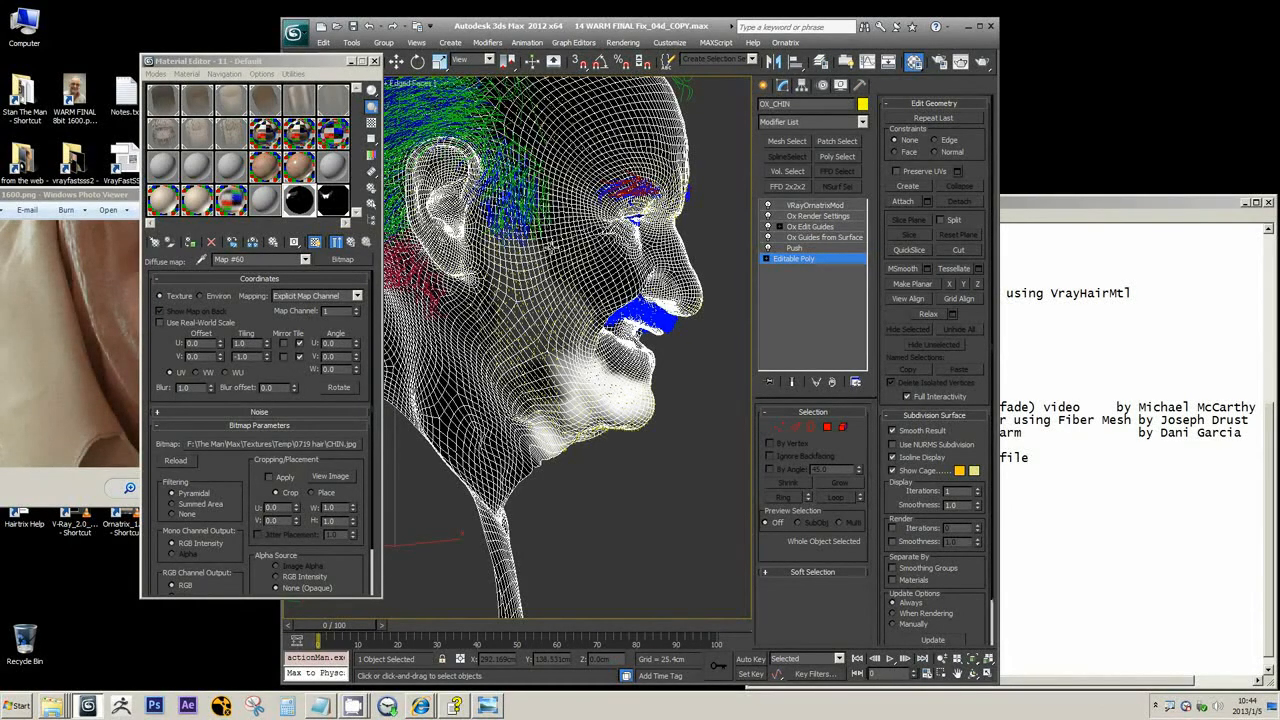
middle_drag(573, 294, 553, 286)
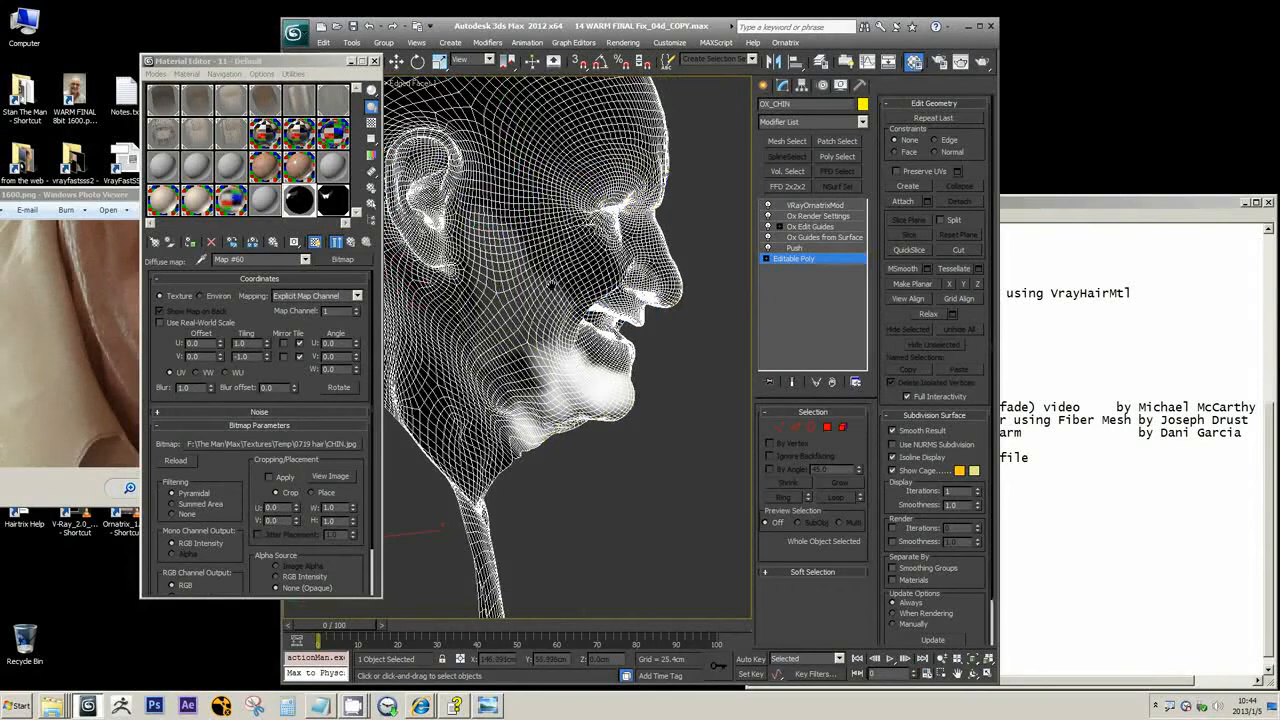
scroll(553, 286, up, 4)
alt+middle_drag(560, 338, 471, 315)
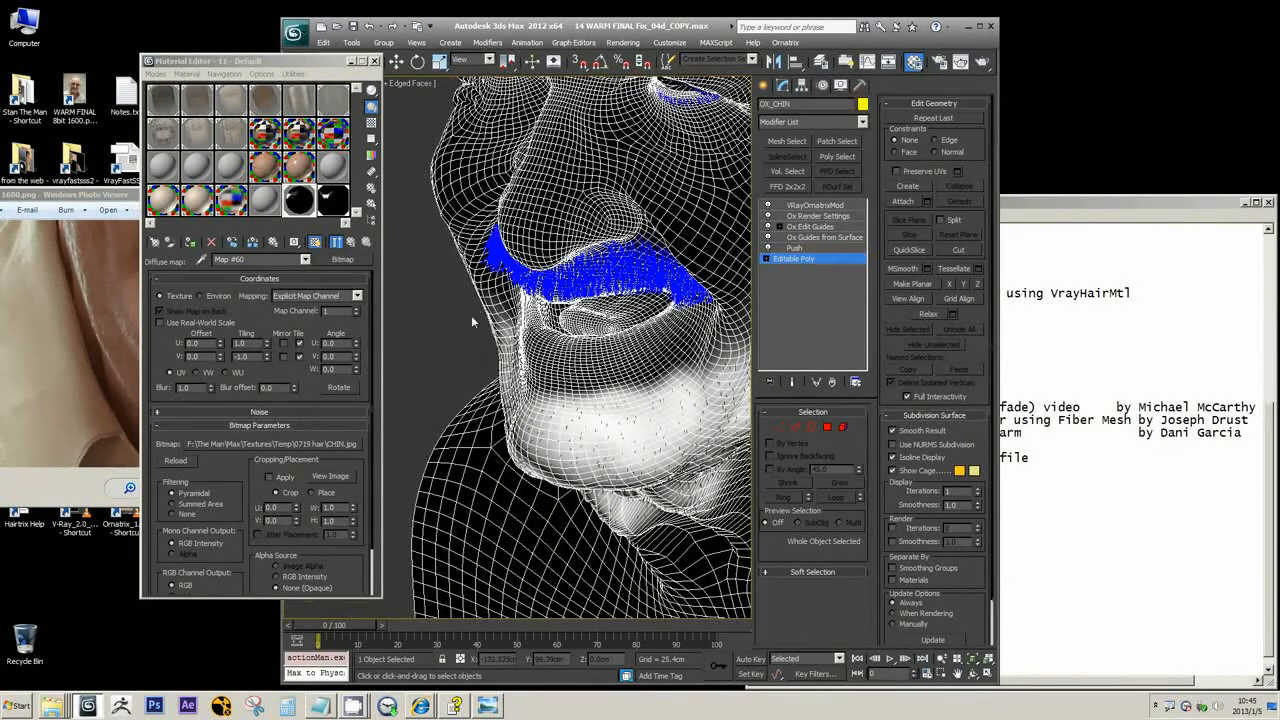
scroll(471, 315, up, 2)
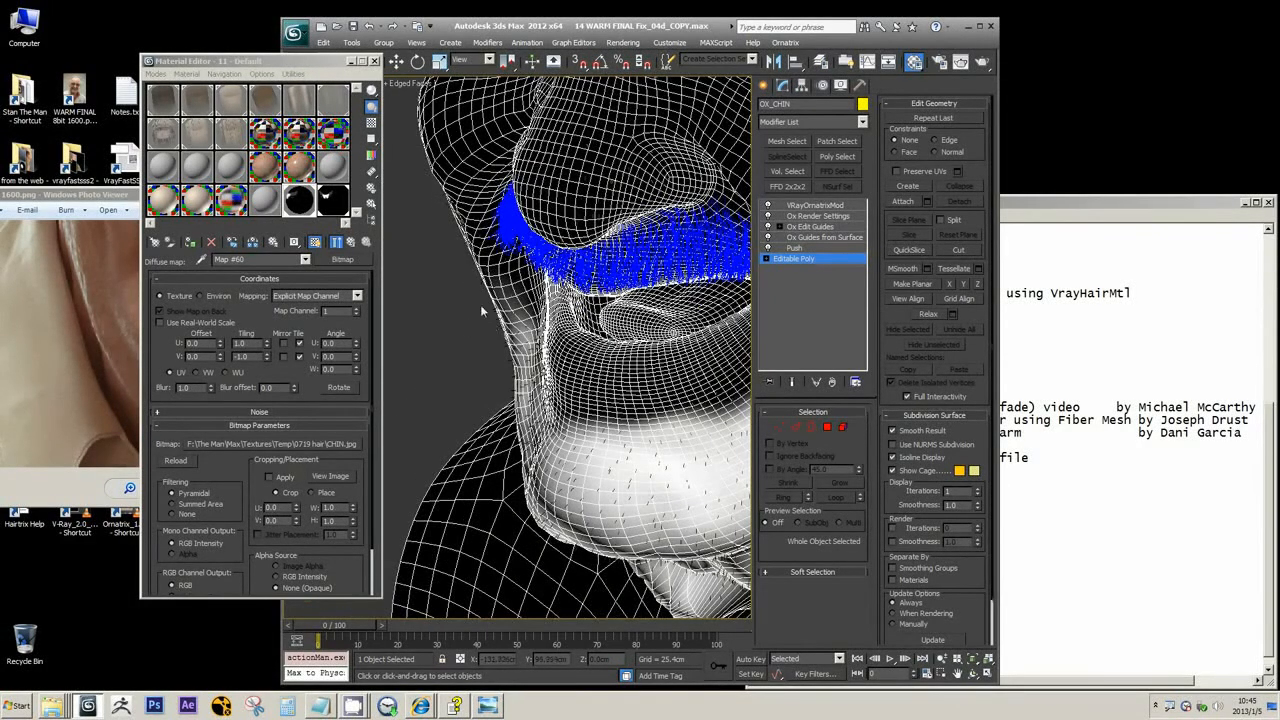
alt+middle_drag(503, 332, 540, 345)
scroll(548, 322, down, 3)
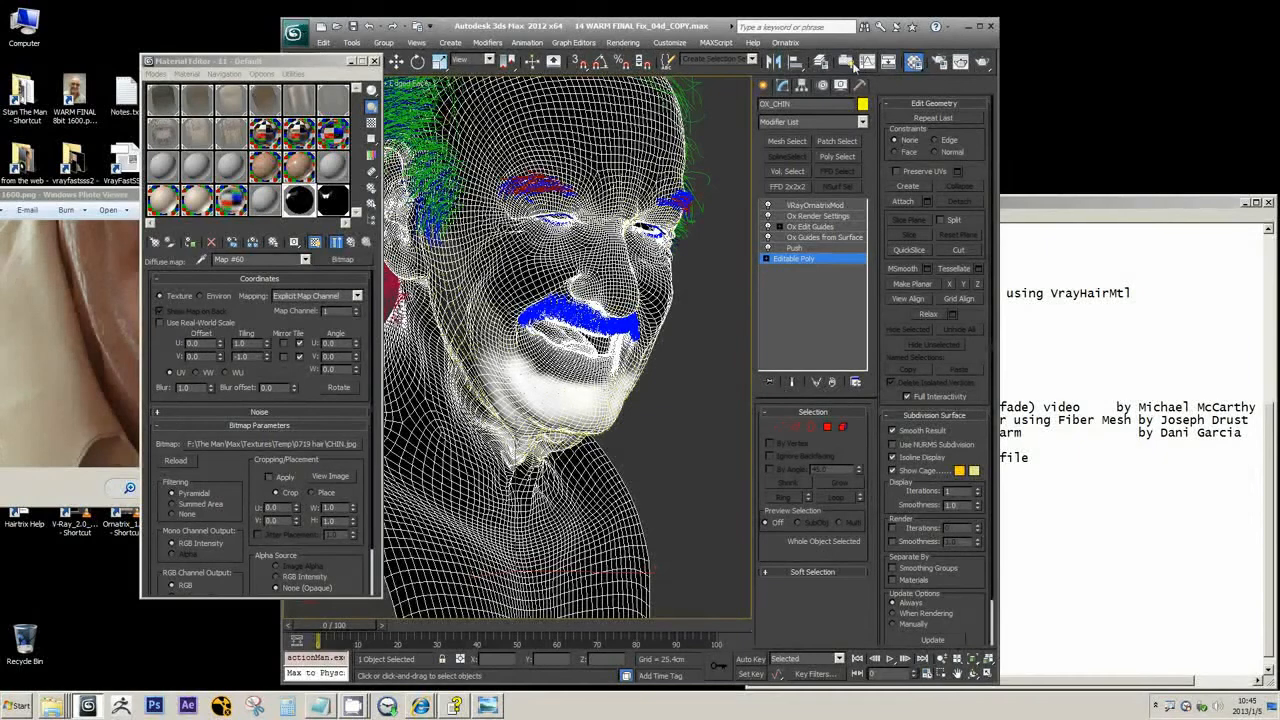
Move the Material Editor off the viewport, select OX_EYEBROW_L-DARK by name and frame the eyebrow hairs
drag(331, 61, 224, 113)
click(328, 63)
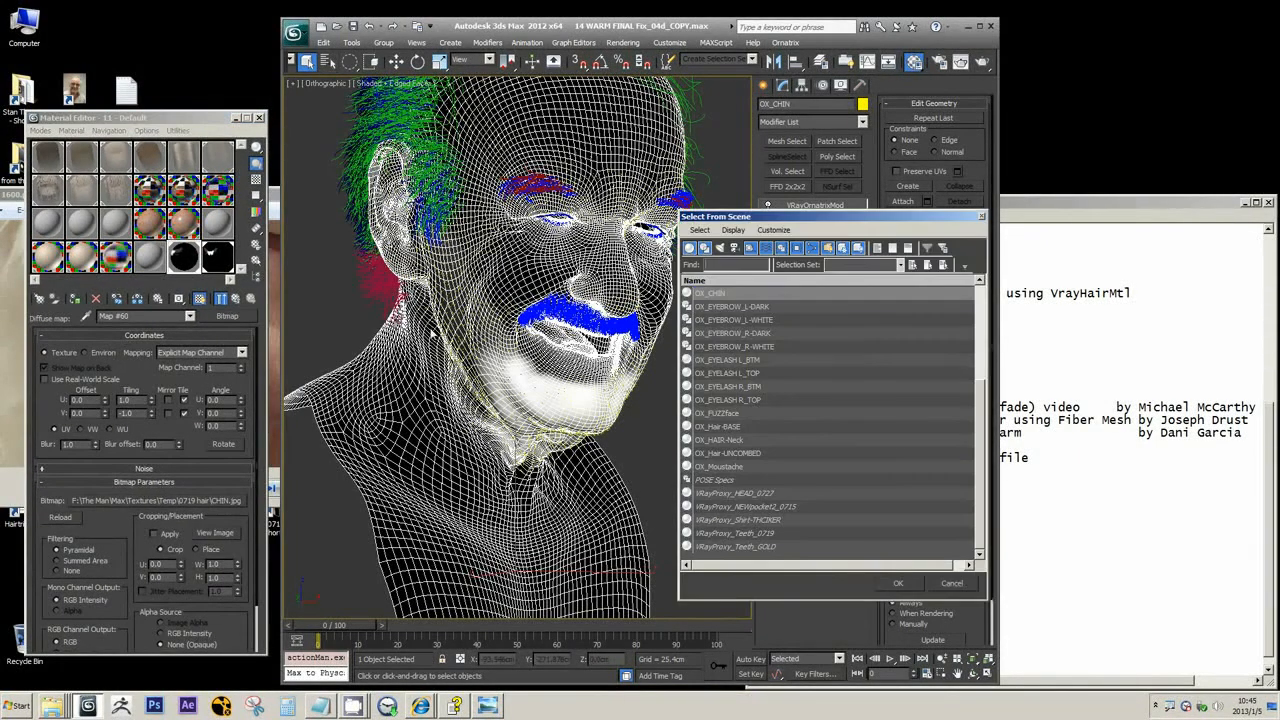
click(980, 282)
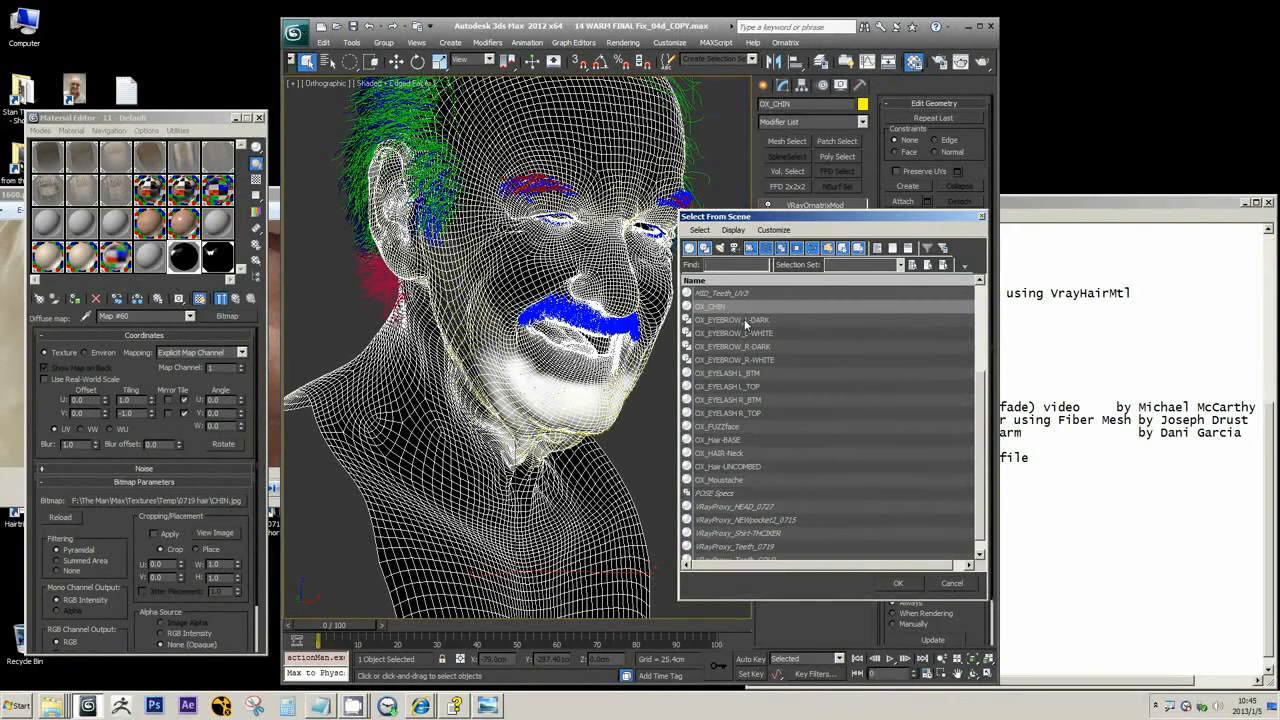
click(745, 320)
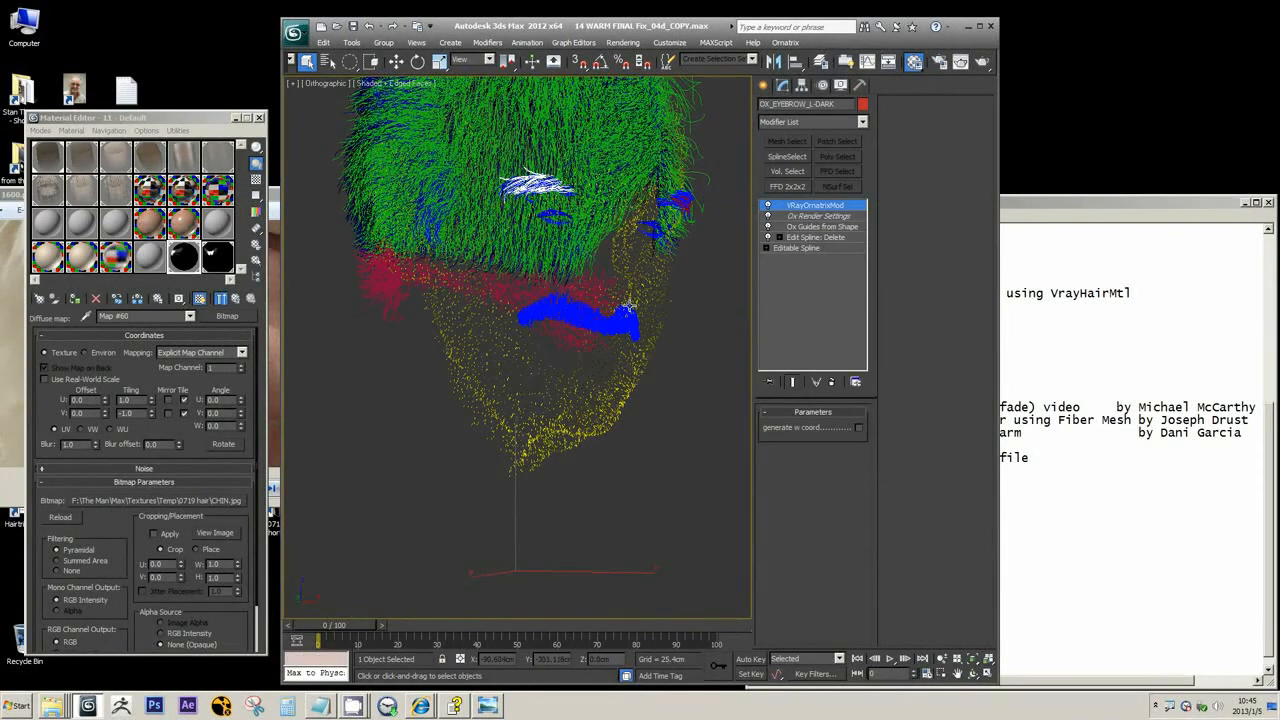
key(z)
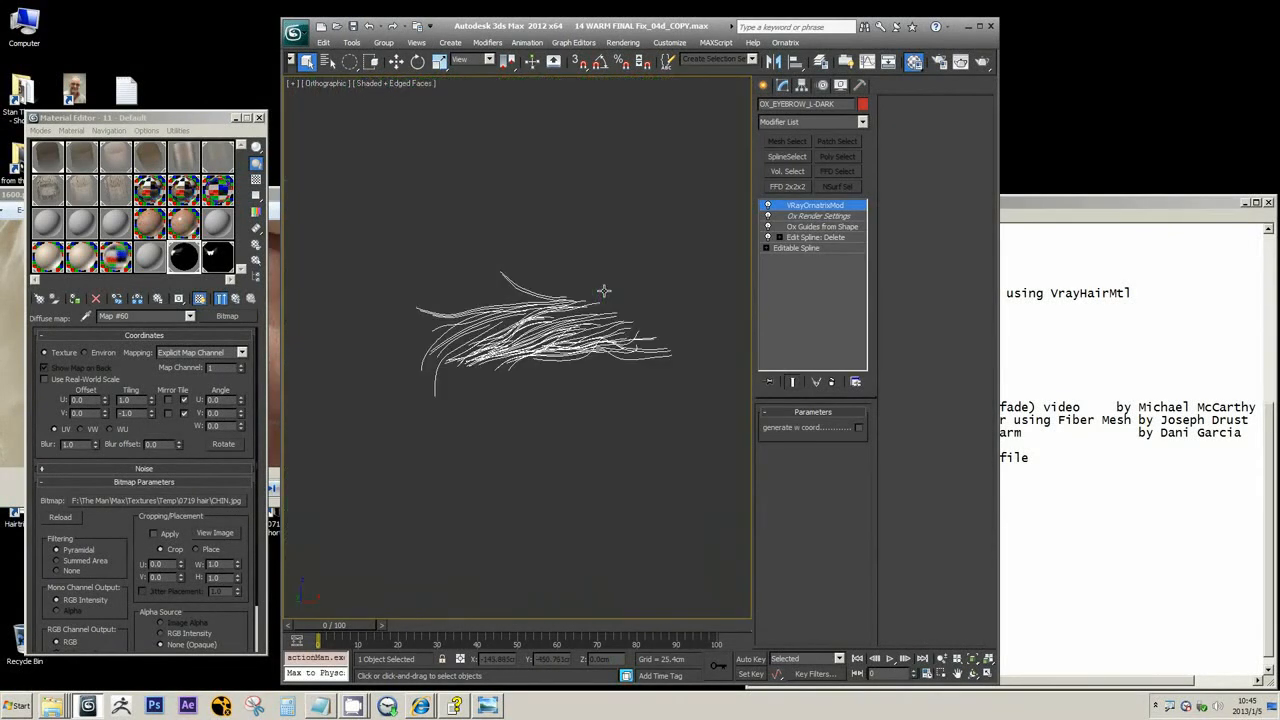
scroll(604, 291, down, 4)
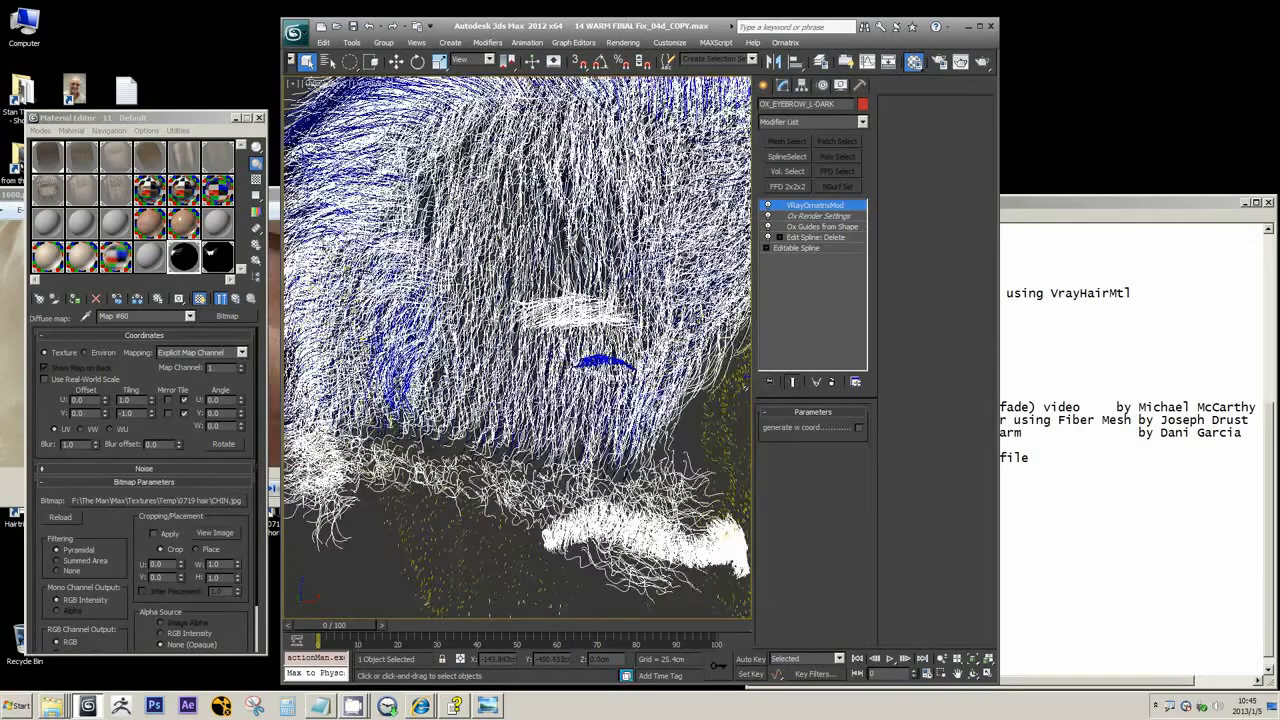
scroll(604, 291, up, 2)
key(F3)
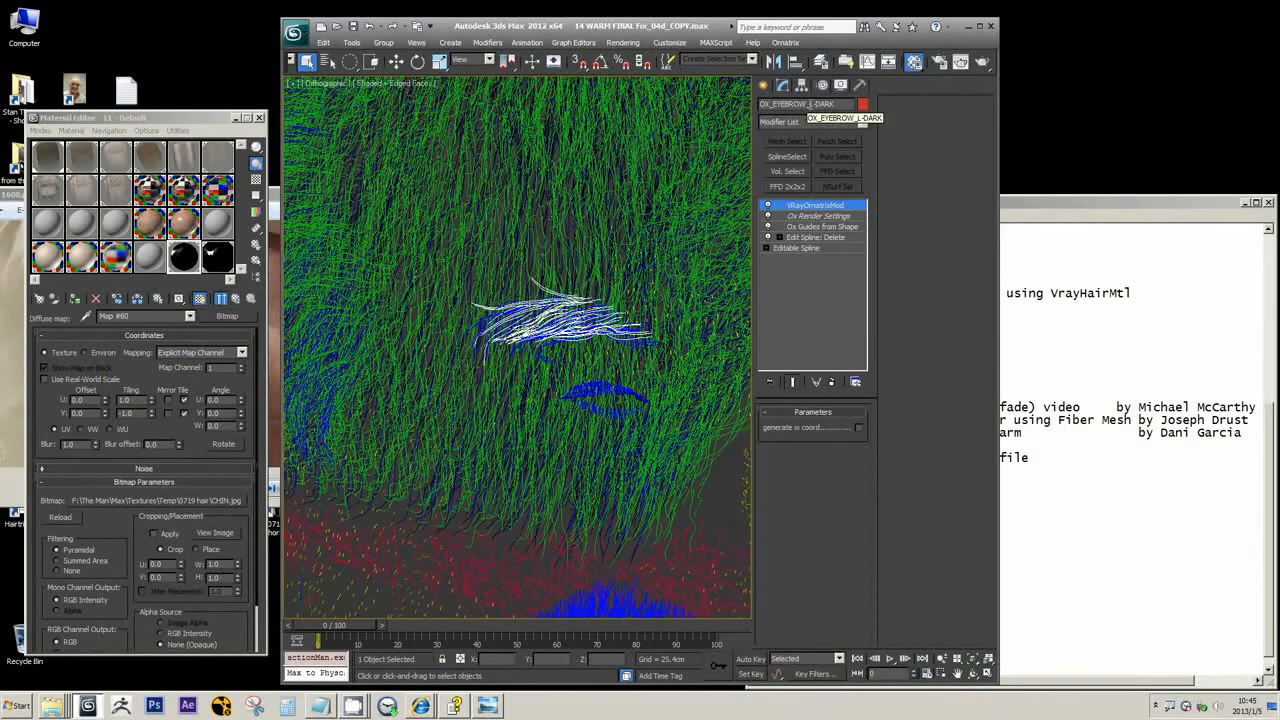
Switch to Windows Photo Viewer and examine the eyebrow hairs above the glasses in WARM FINAL 8bit 1600.png
click(7, 243)
scroll(20, 251, down, 1)
drag(244, 274, 236, 406)
drag(234, 331, 230, 455)
scroll(171, 286, up, 5)
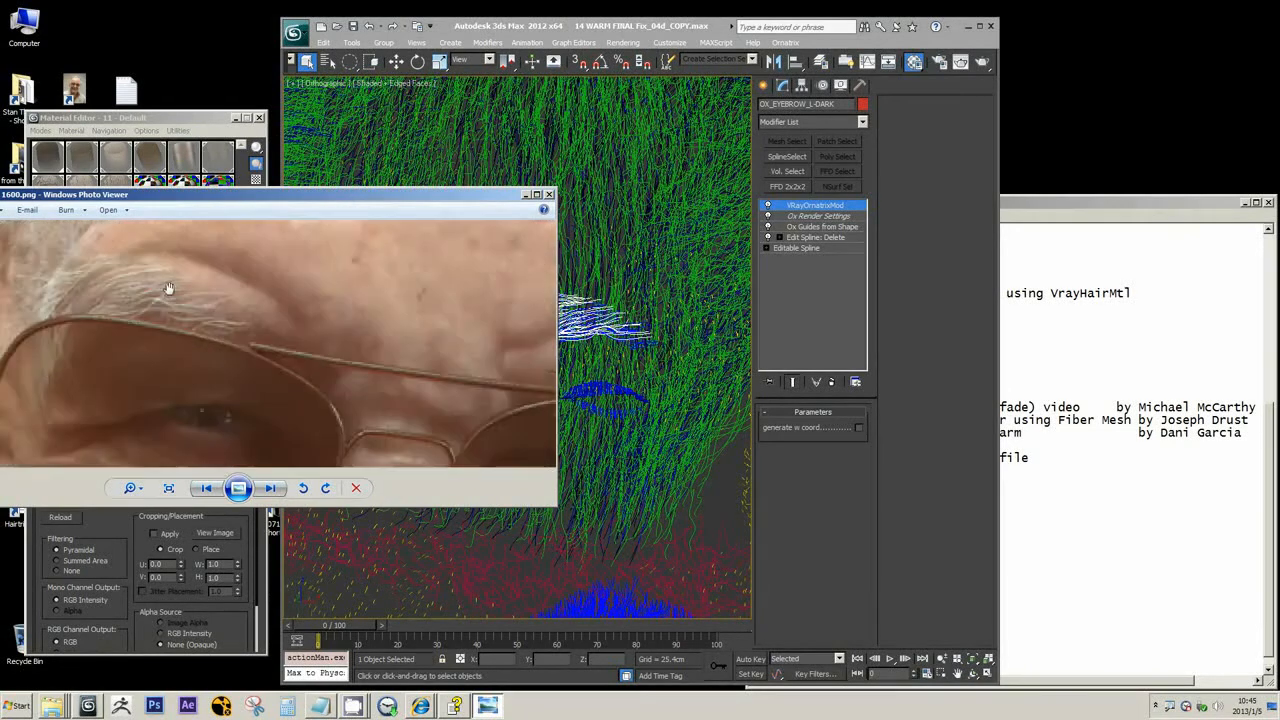
drag(105, 314, 177, 263)
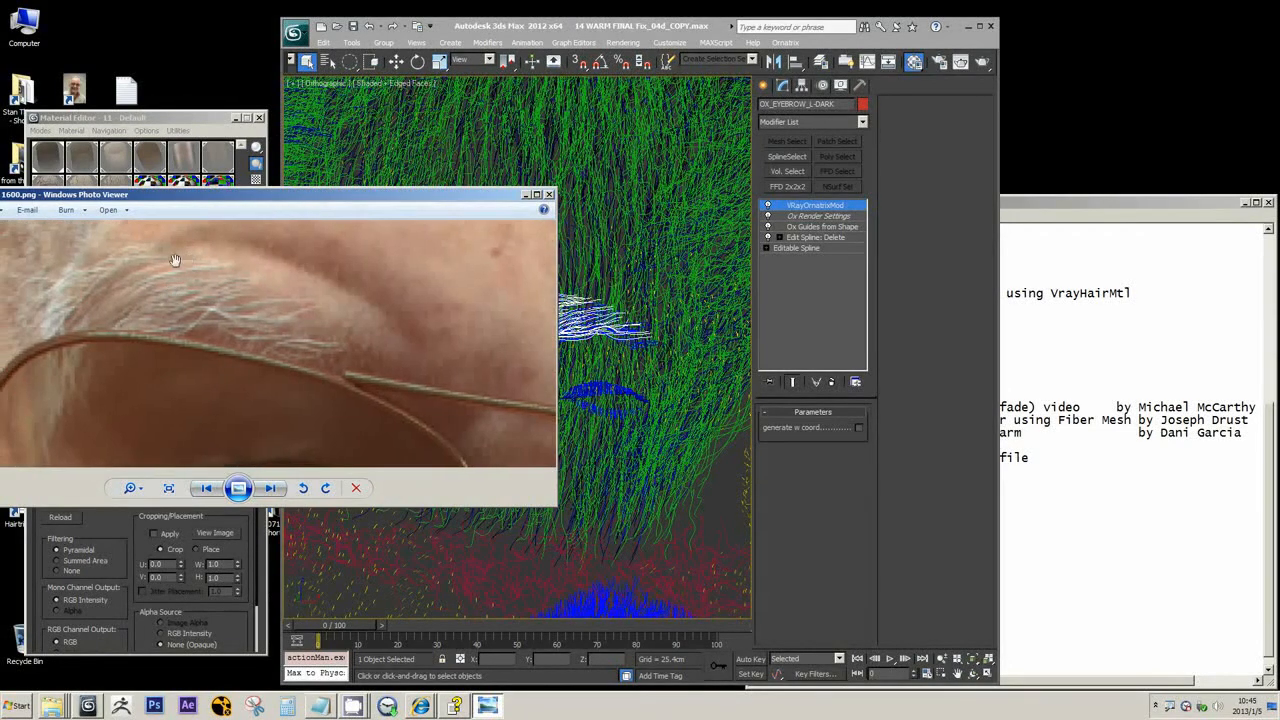
scroll(190, 296, down, 2)
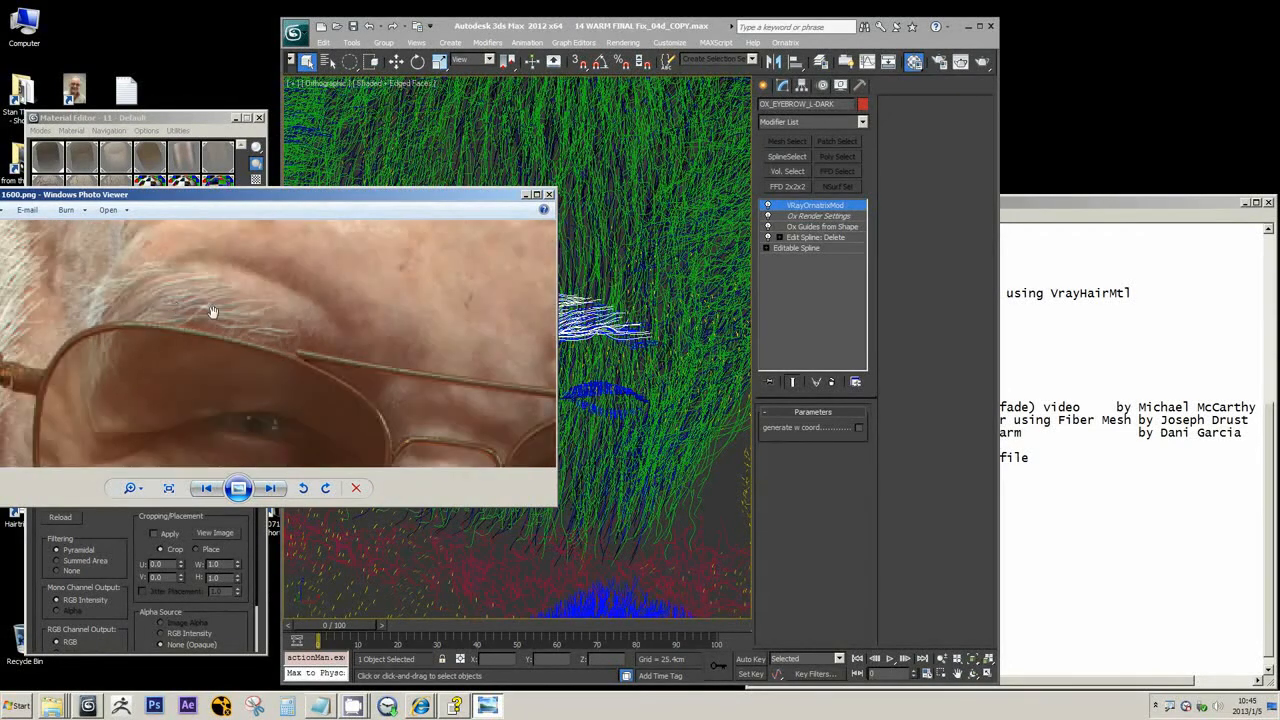
drag(337, 207, 900, 266)
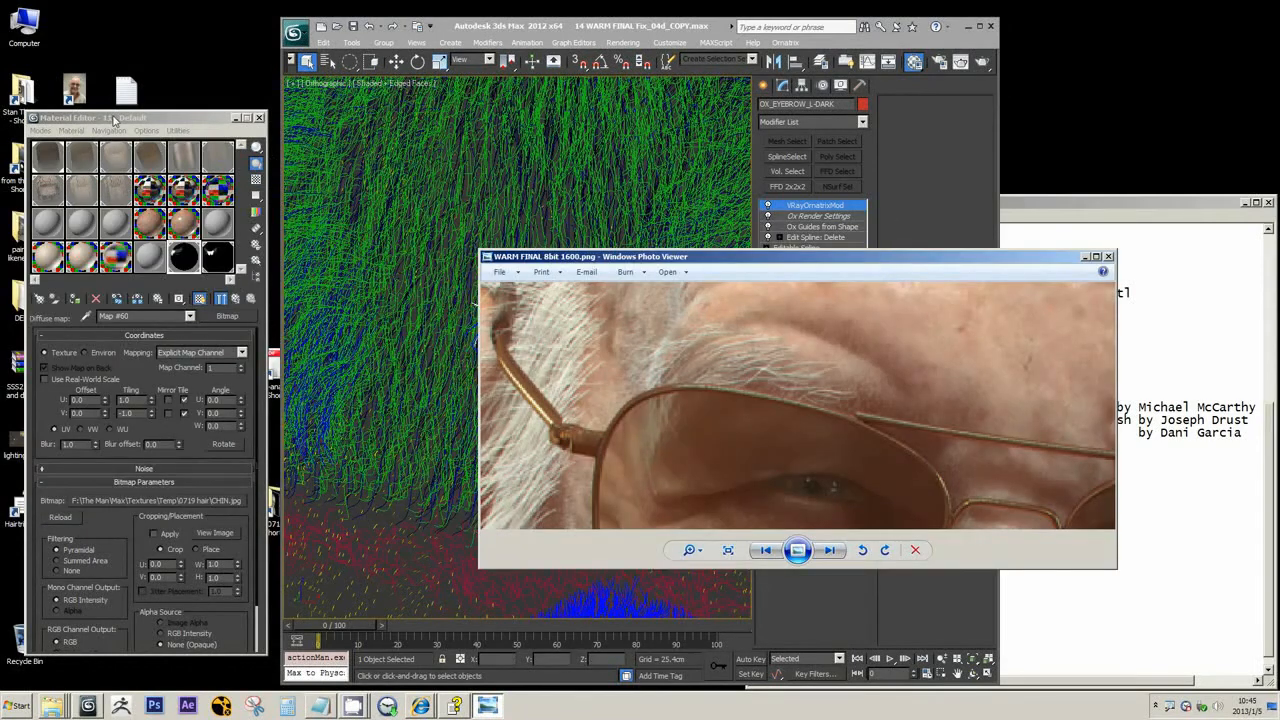
drag(114, 120, 262, 452)
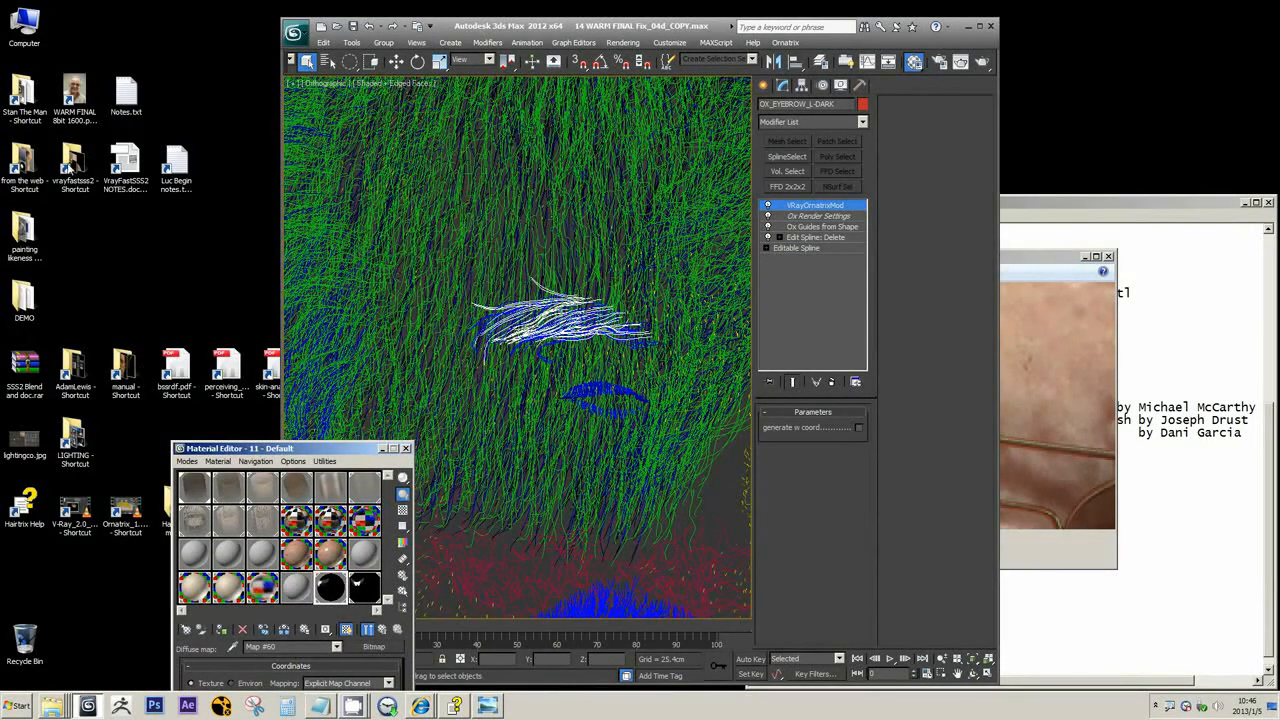
click(25, 100)
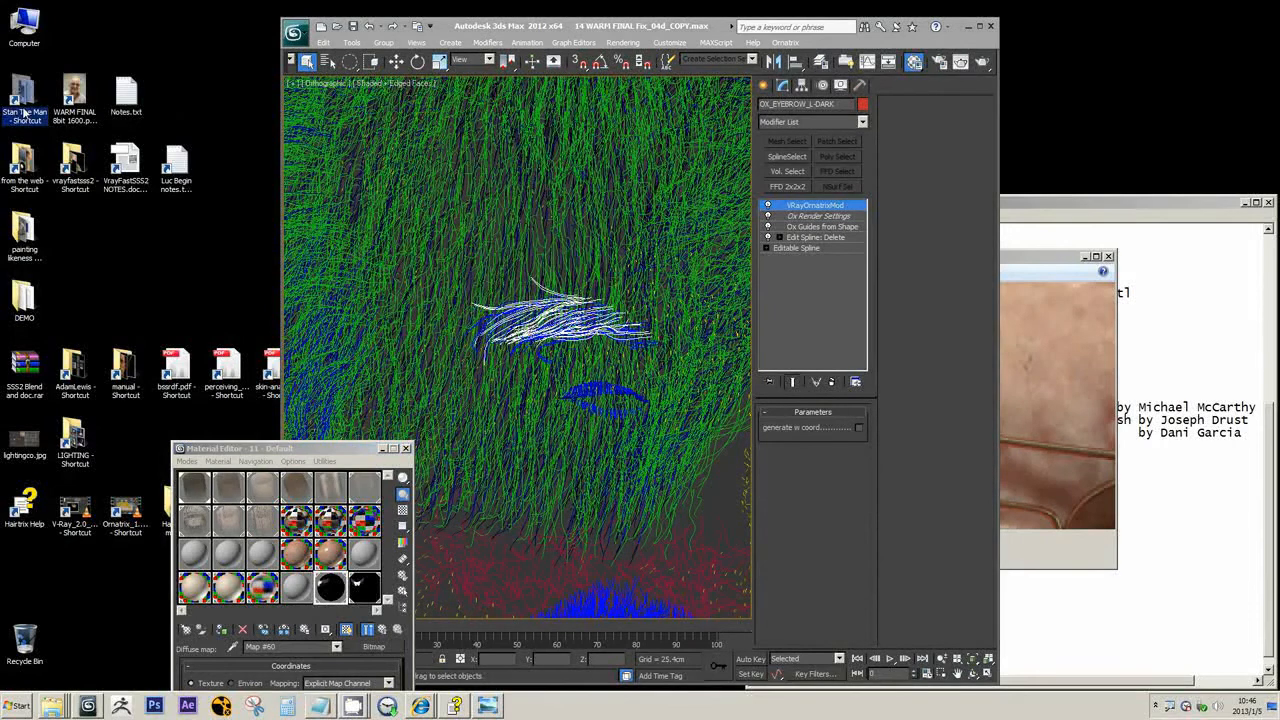
right_click(40, 102)
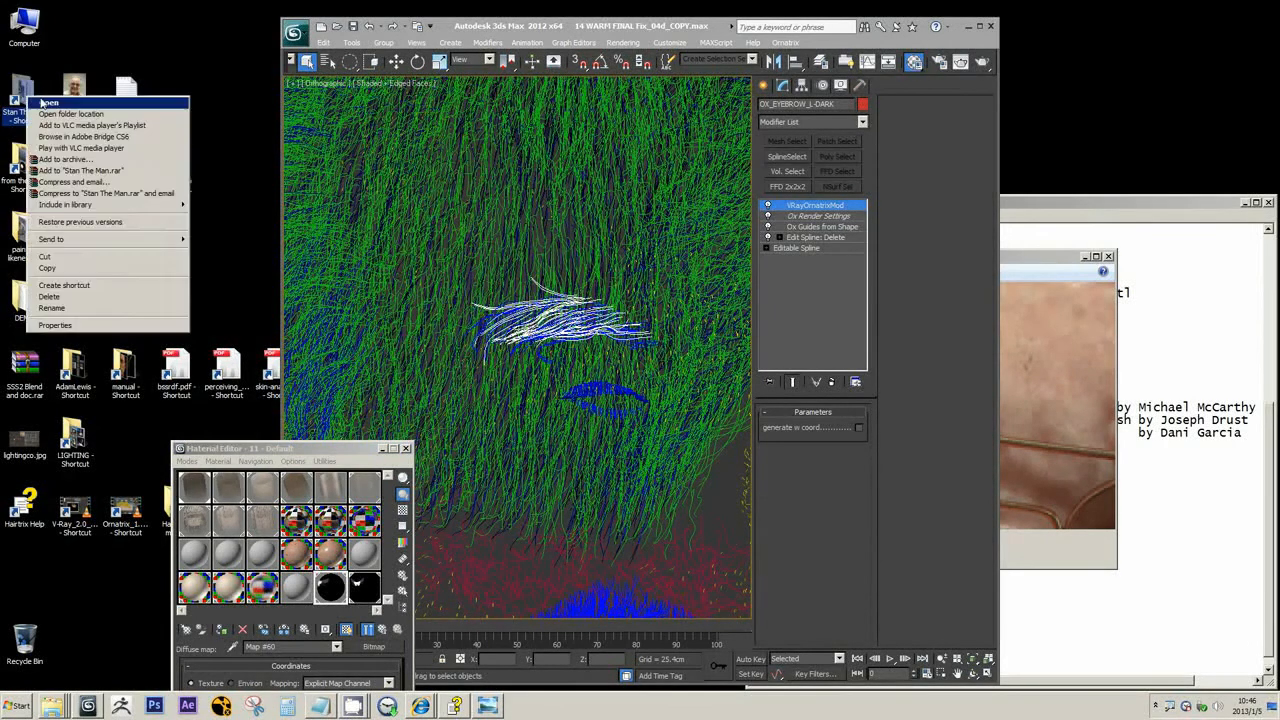
click(44, 103)
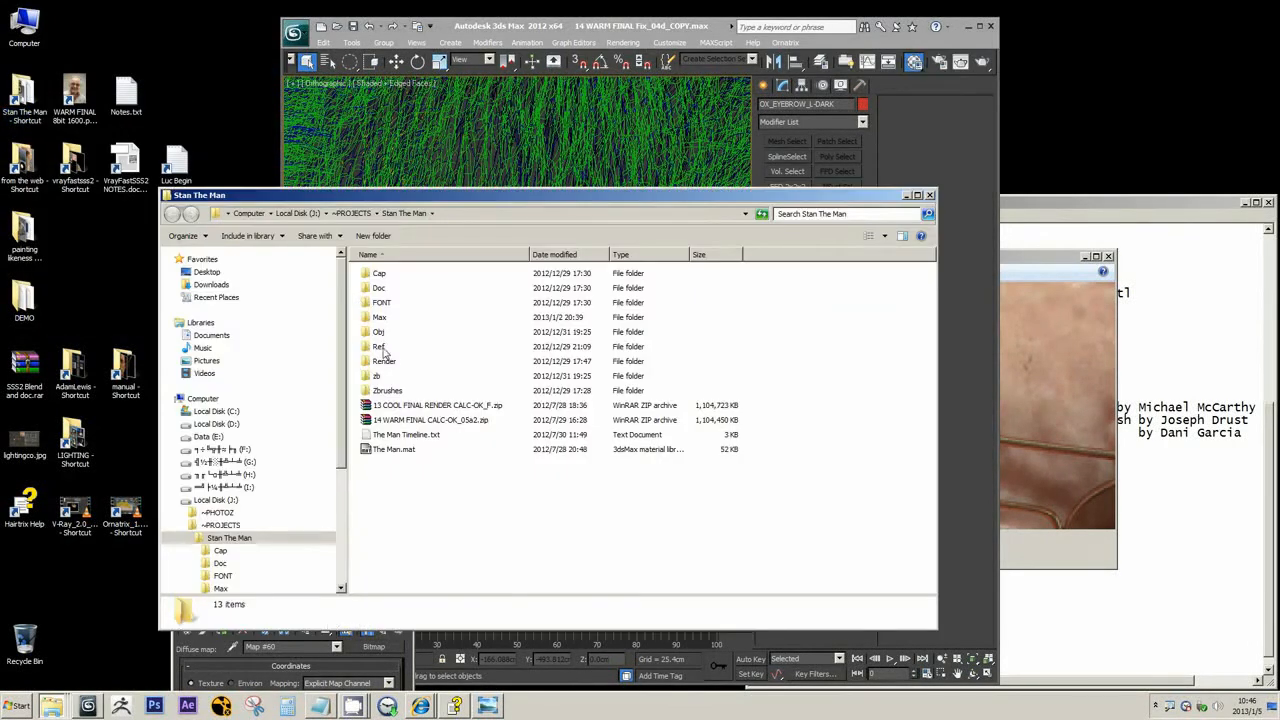
double_click(383, 352)
click(450, 520)
scroll(450, 528, down, 3)
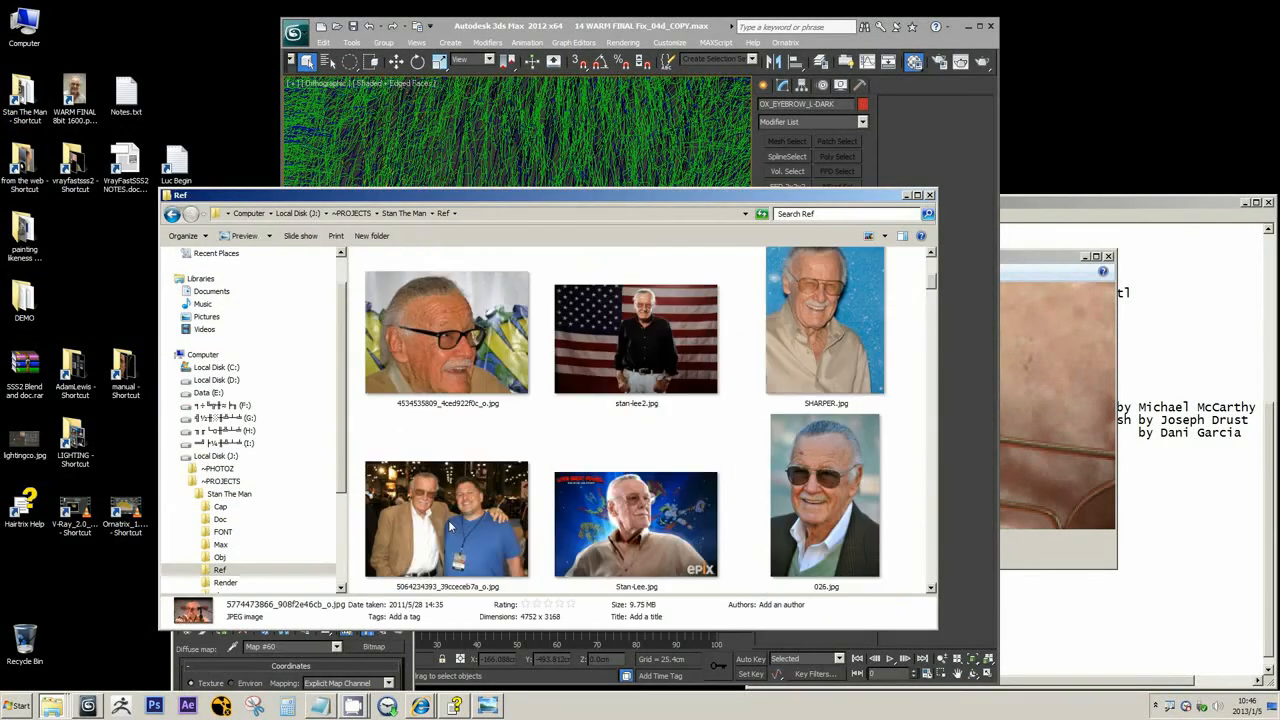
double_click(462, 377)
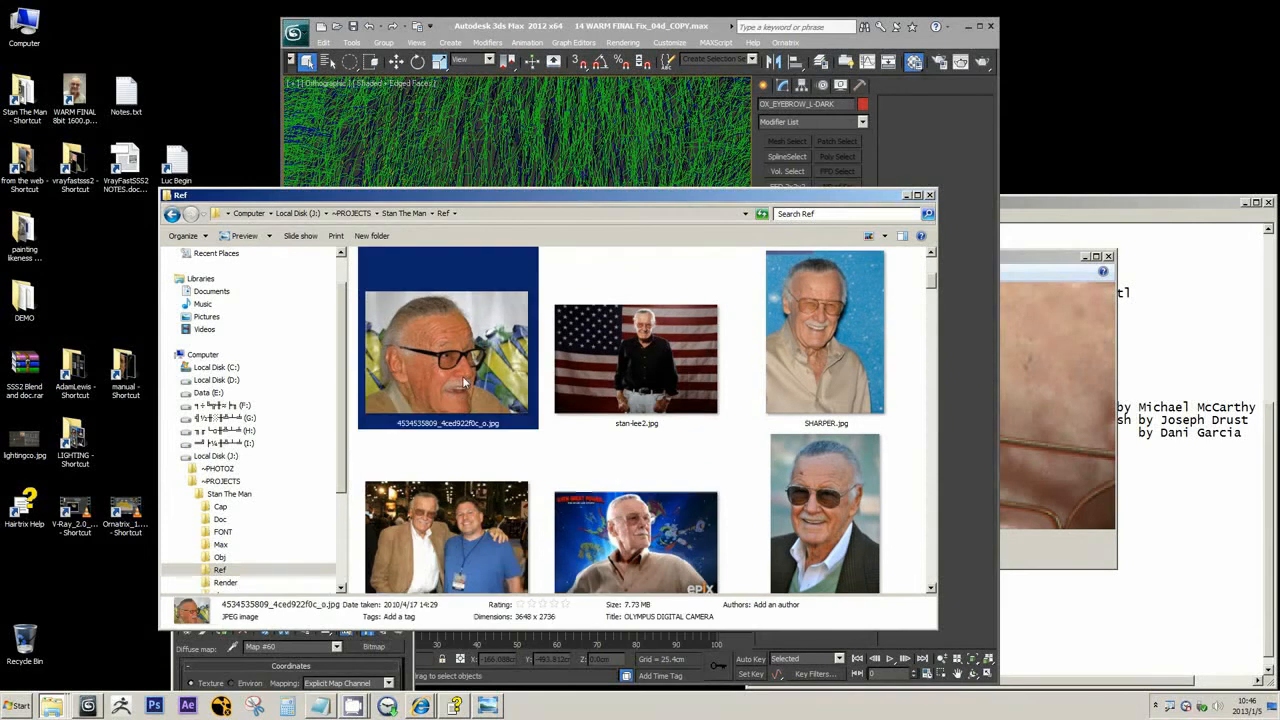
drag(463, 387, 321, 190)
Examine the eyebrow hairs above the black glasses in the reference photo, both up close and in context
scroll(260, 300, up, 5)
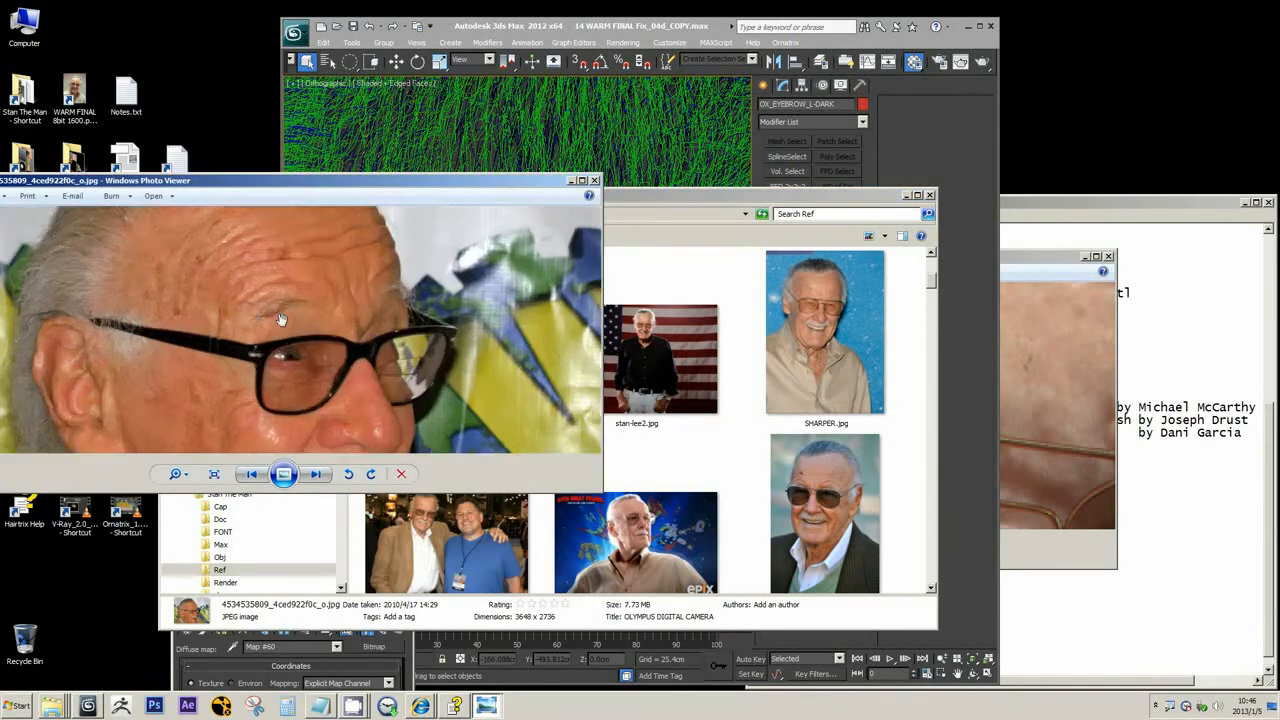
scroll(250, 297, up, 2)
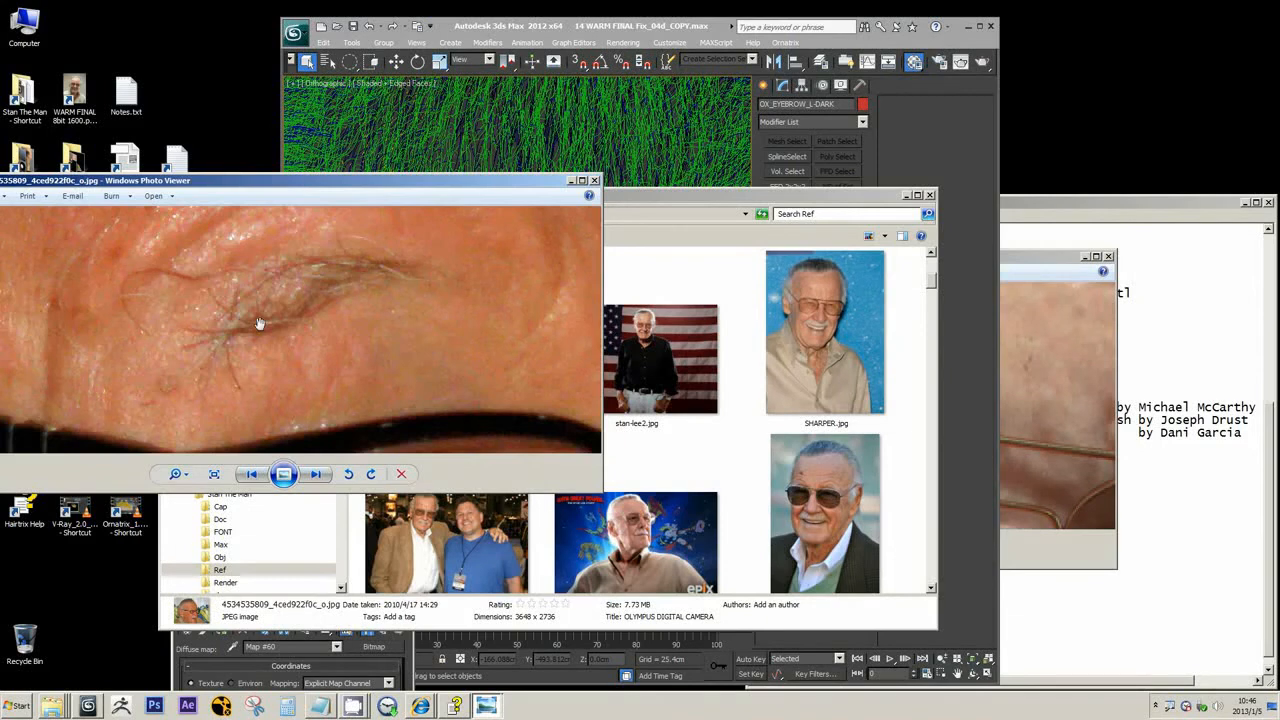
scroll(275, 315, down, 1)
scroll(270, 312, up, 1)
scroll(267, 315, down, 2)
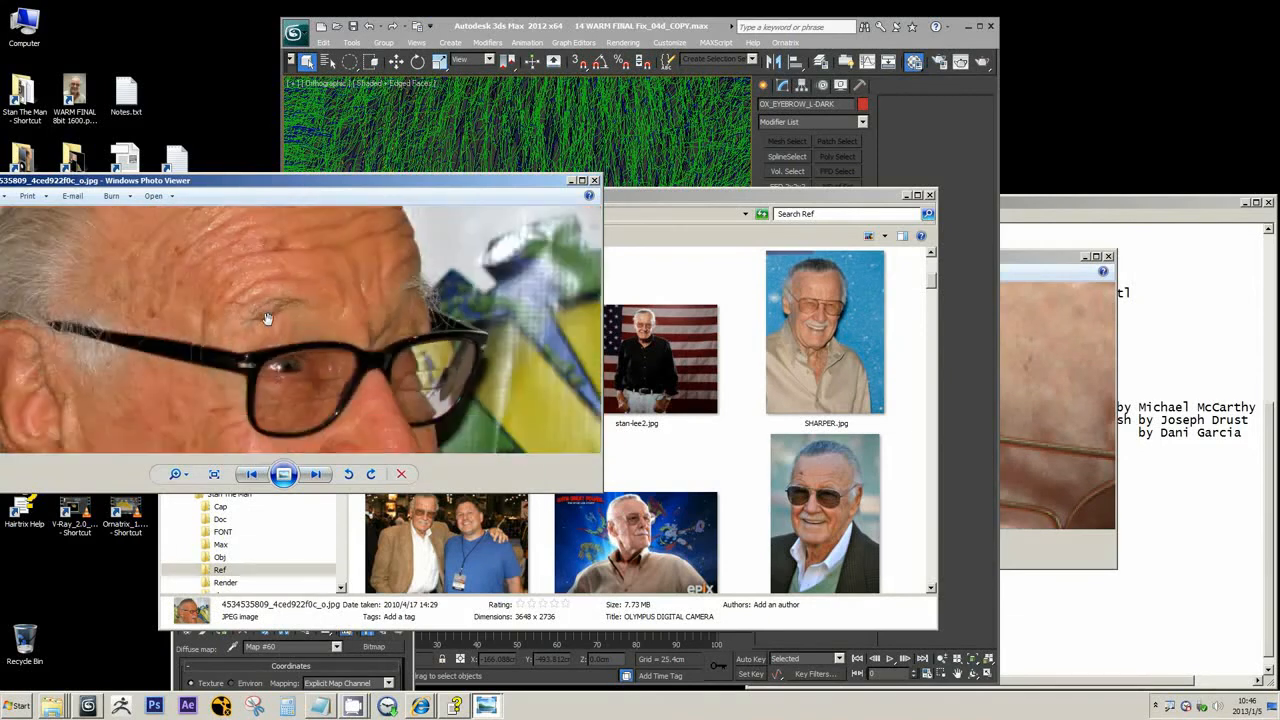
scroll(267, 318, up, 2)
scroll(300, 292, up, 1)
scroll(306, 292, down, 1)
scroll(308, 290, up, 1)
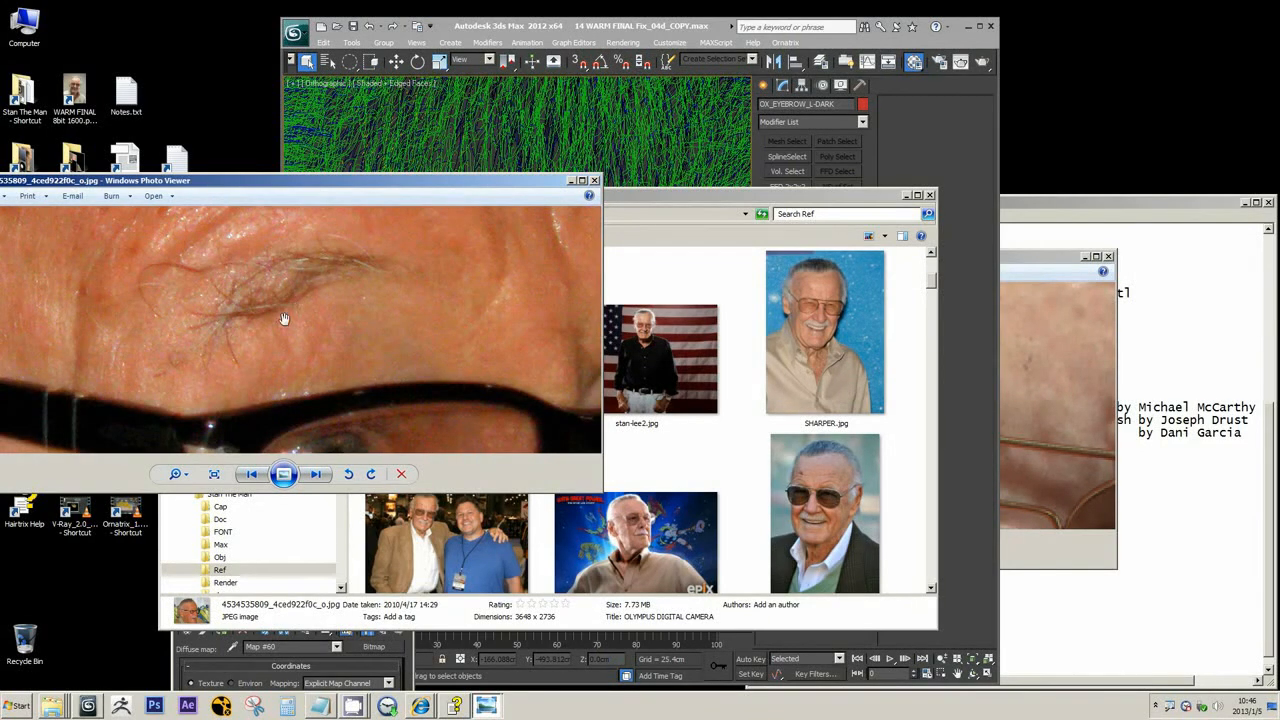
scroll(282, 319, down, 1)
Compare the rendered eyebrow hairs in WARM FINAL 8bit 1600.png with the eyebrow in the reference photo
click(1035, 373)
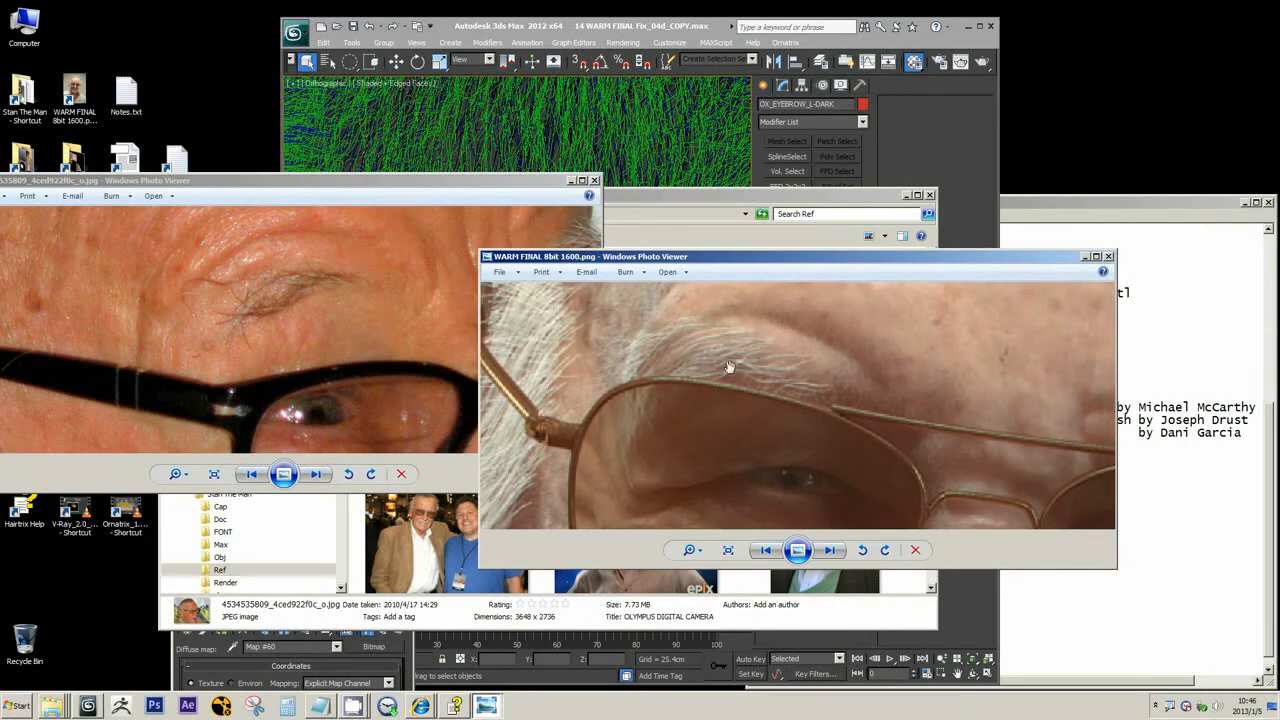
scroll(731, 369, down, 2)
scroll(731, 369, up, 3)
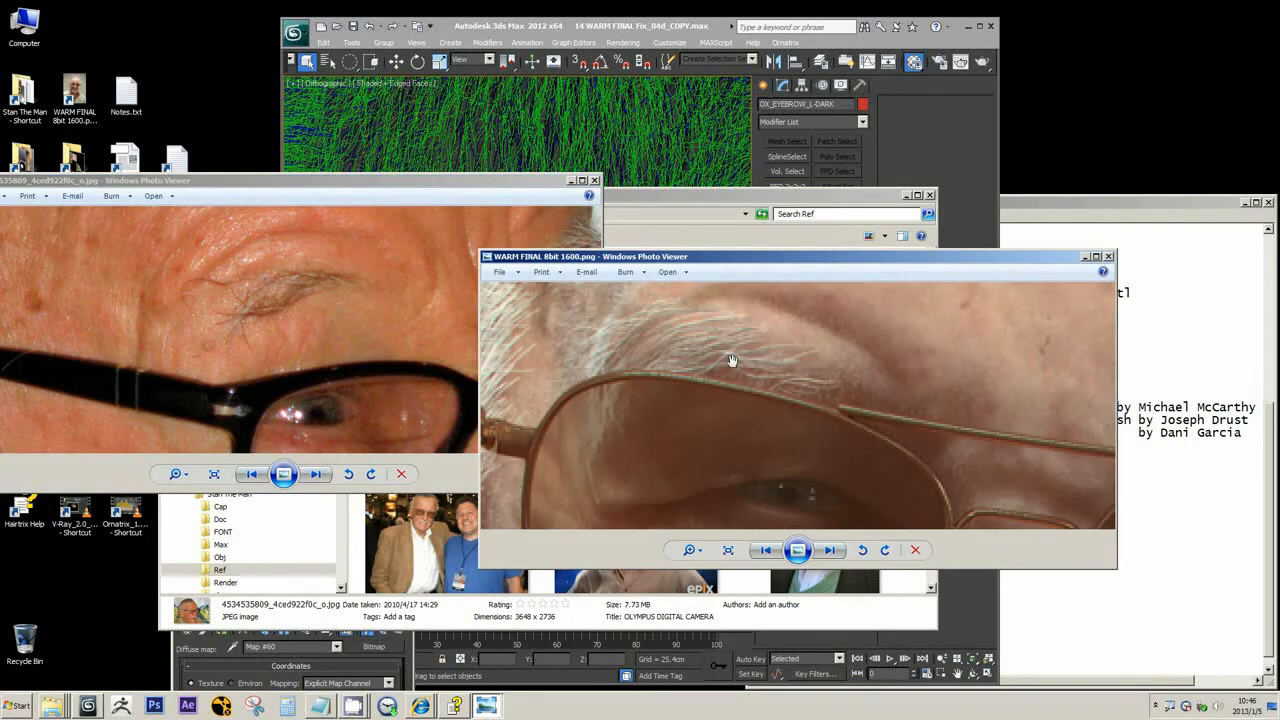
scroll(698, 352, down, 1)
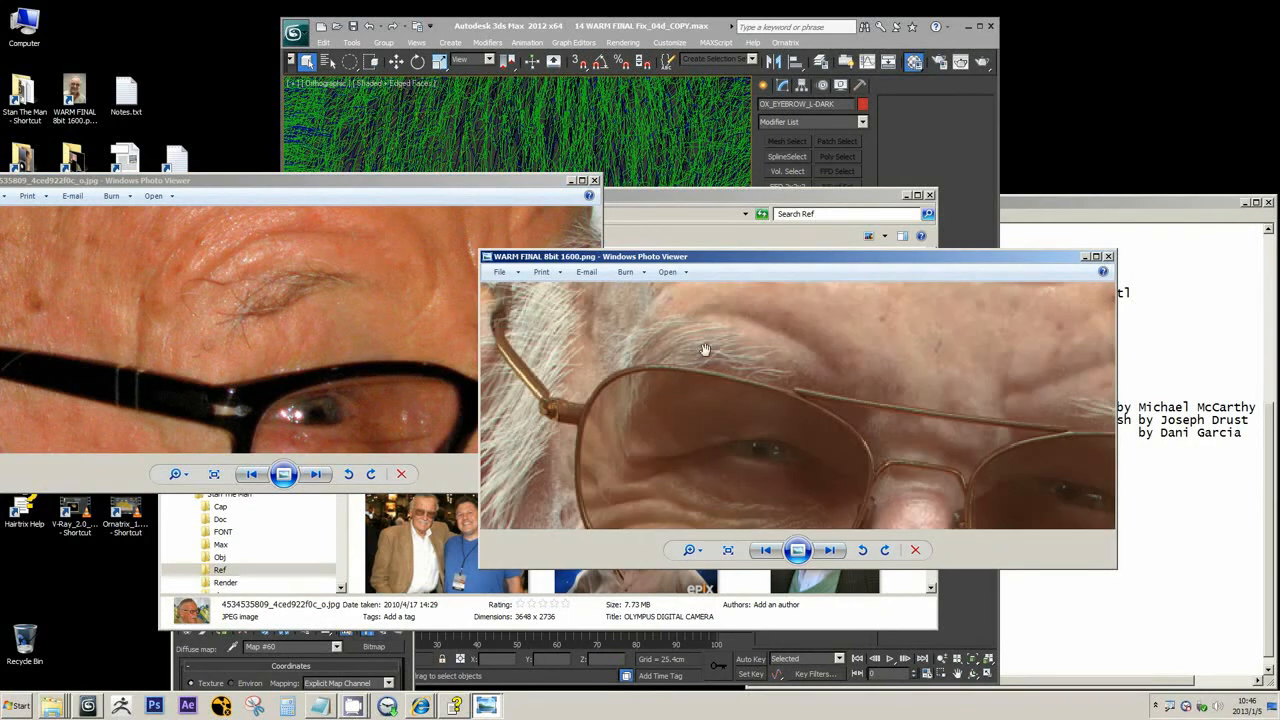
scroll(734, 345, down, 1)
scroll(745, 360, up, 2)
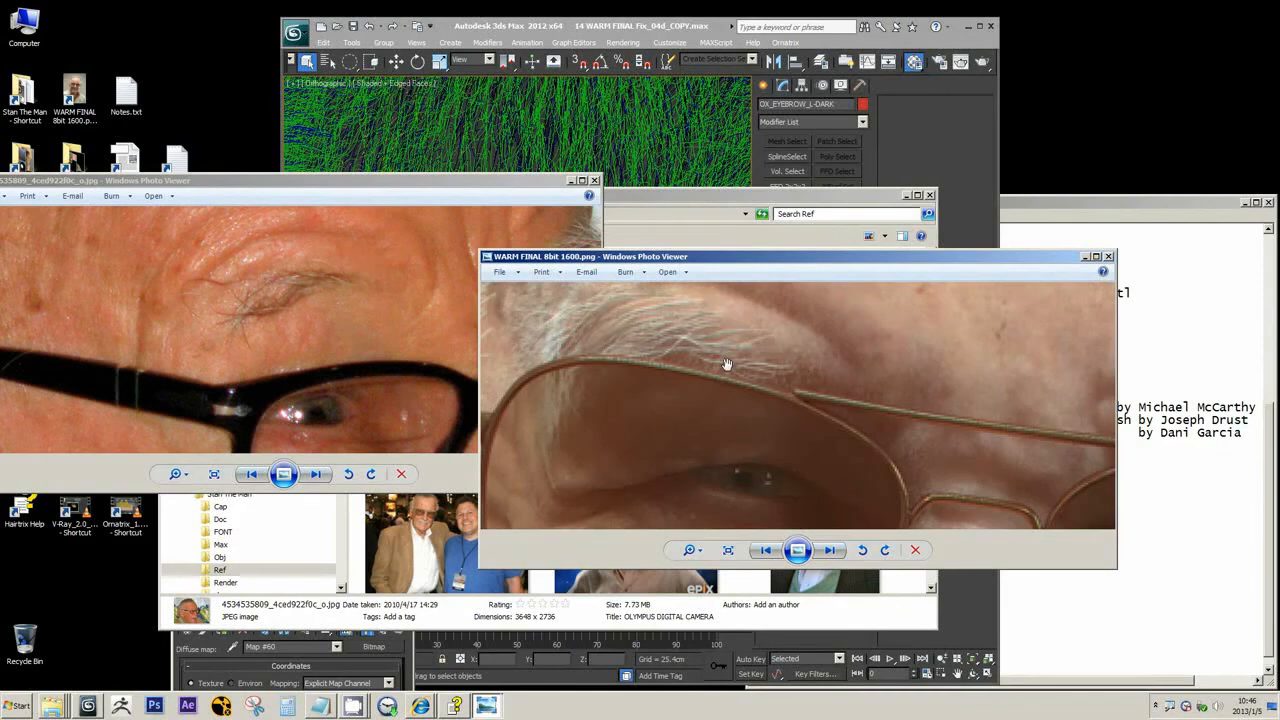
scroll(660, 335, down, 1)
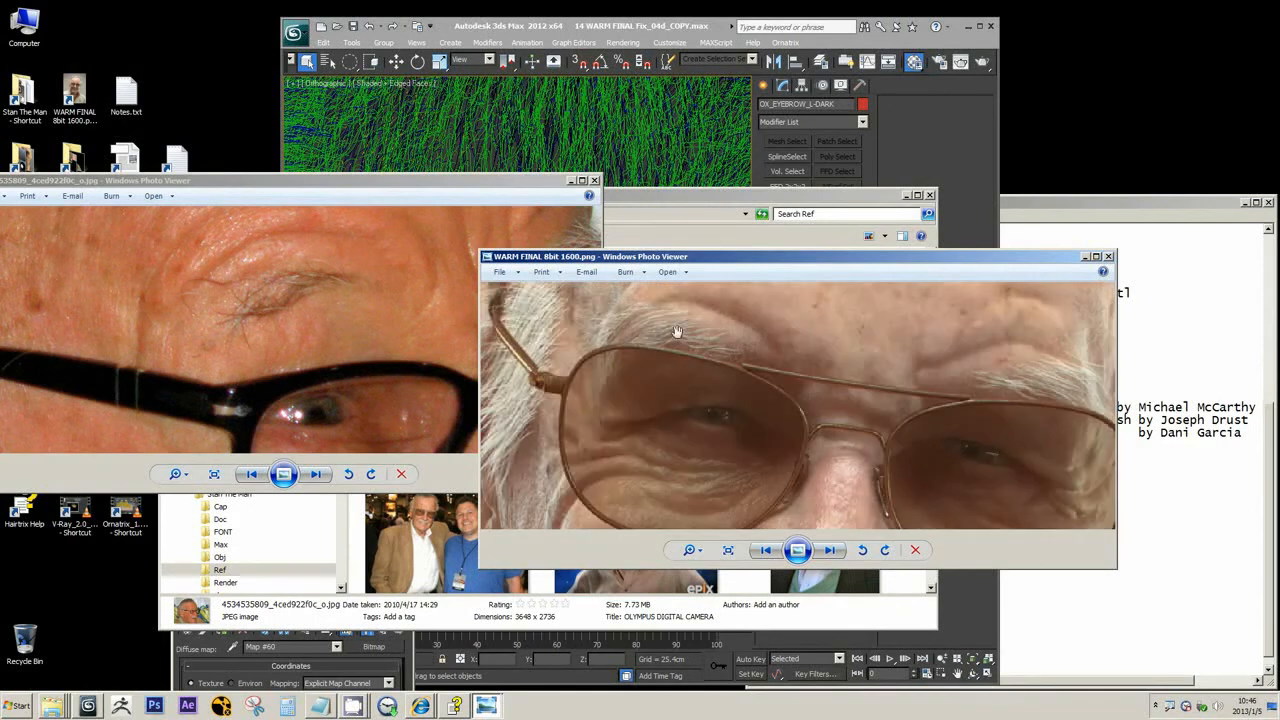
drag(232, 345, 228, 309)
scroll(228, 309, down, 3)
click(771, 346)
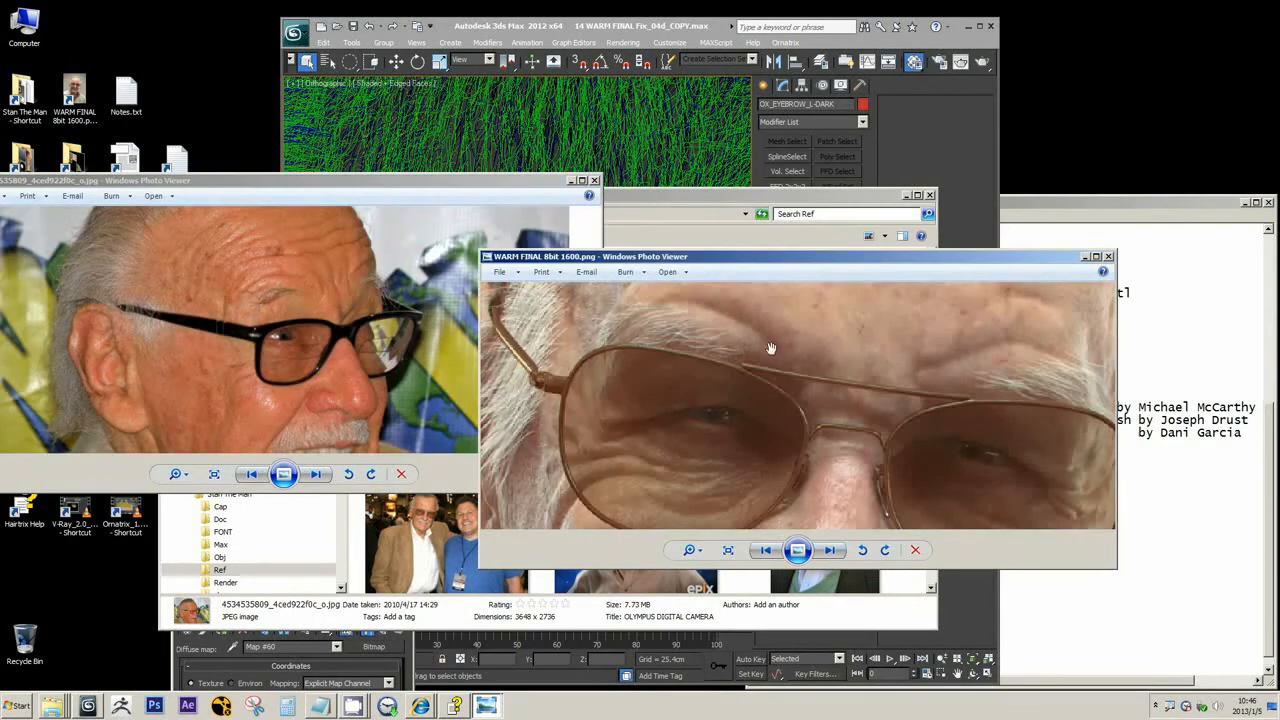
scroll(738, 362, down, 1)
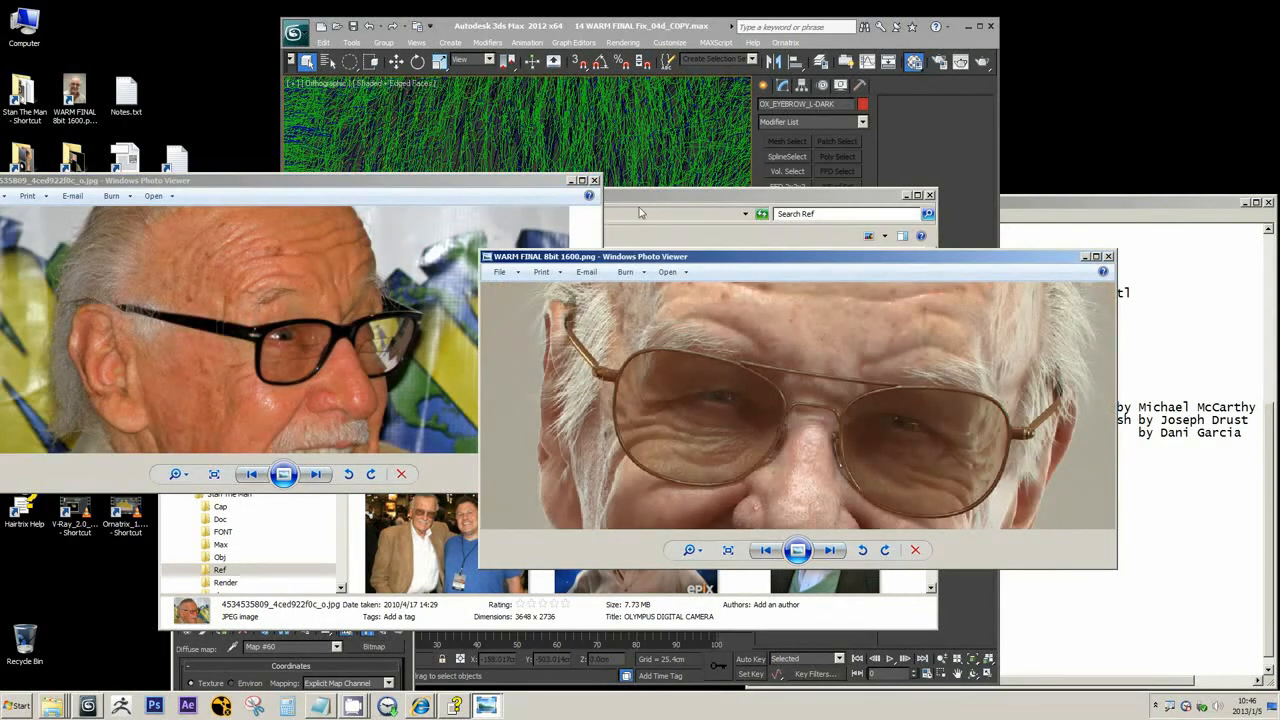
Move the reference photo aside, switch to 3ds Max, select OX_EYELASH L_BTM by name and frame the eyelashes
drag(515, 187, 345, 157)
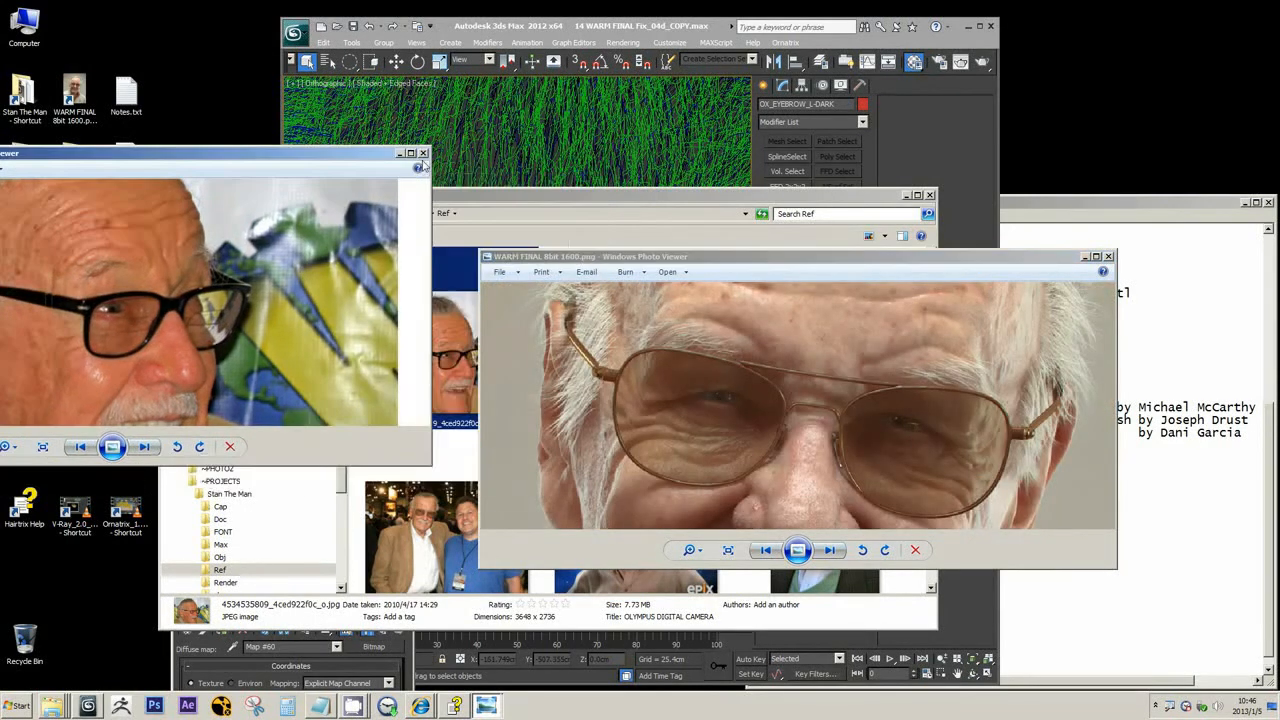
click(592, 30)
middle_drag(605, 357, 594, 367)
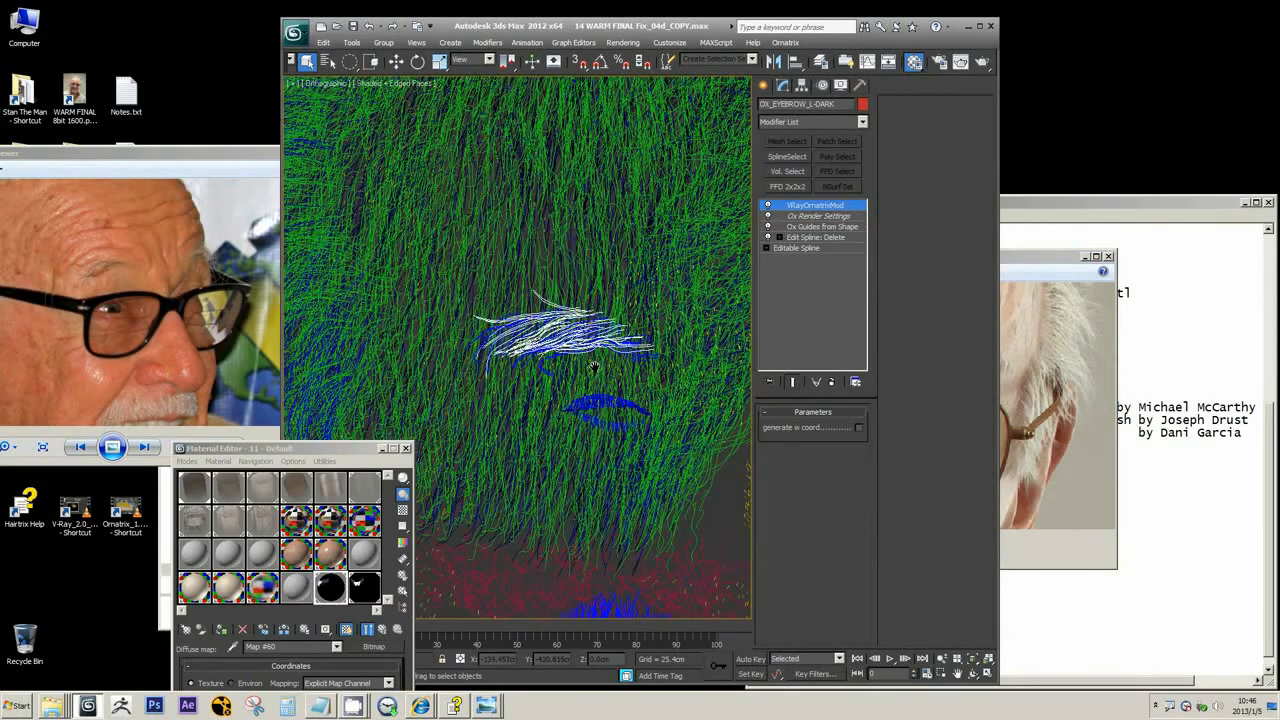
click(328, 62)
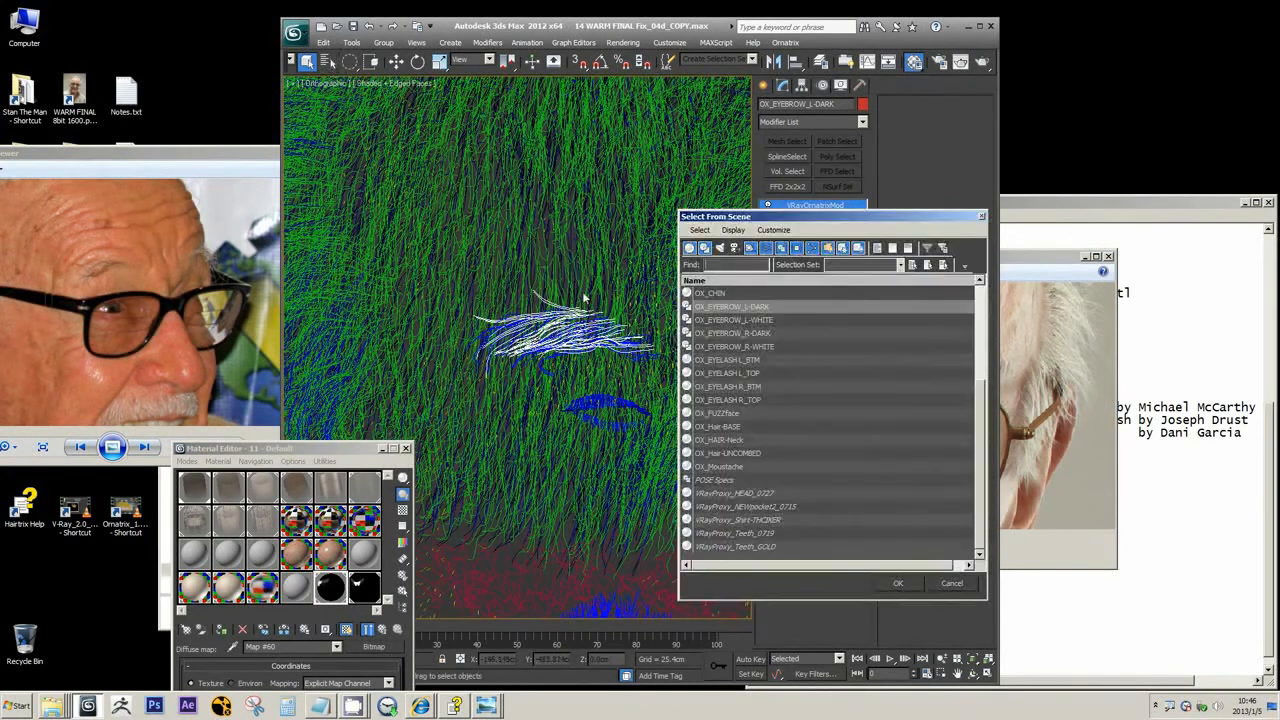
click(764, 321)
click(758, 333)
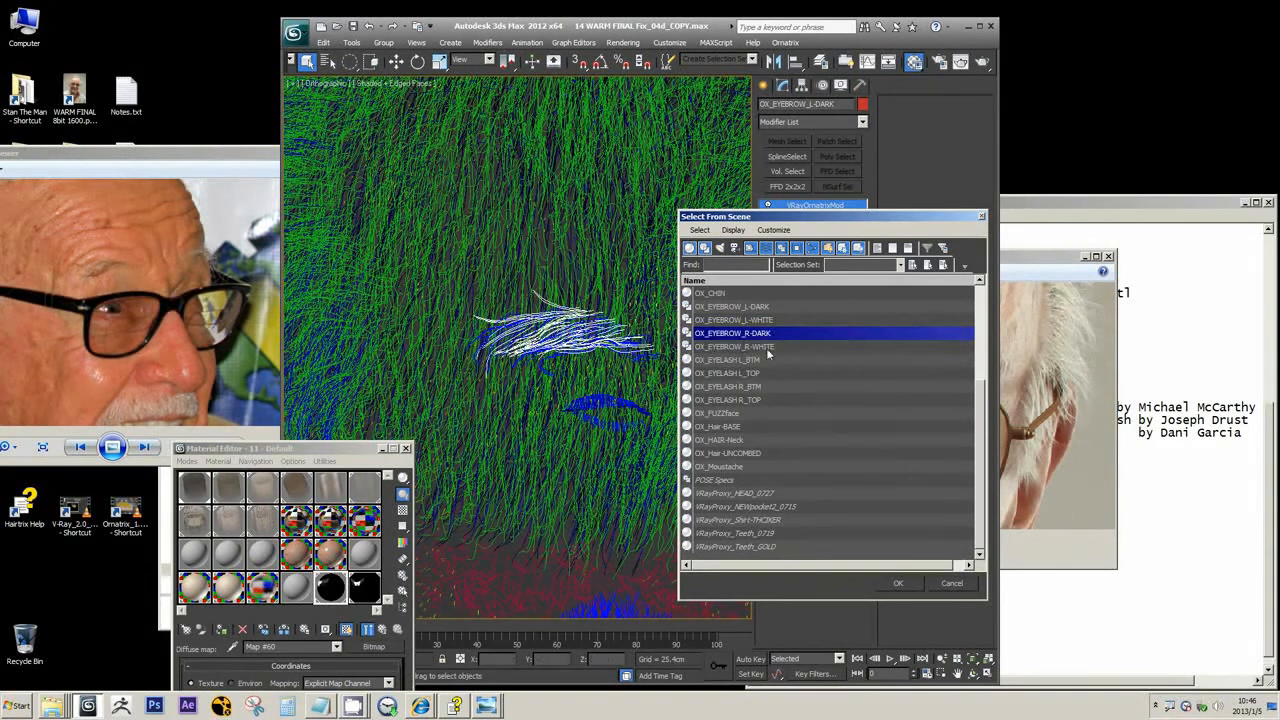
click(760, 346)
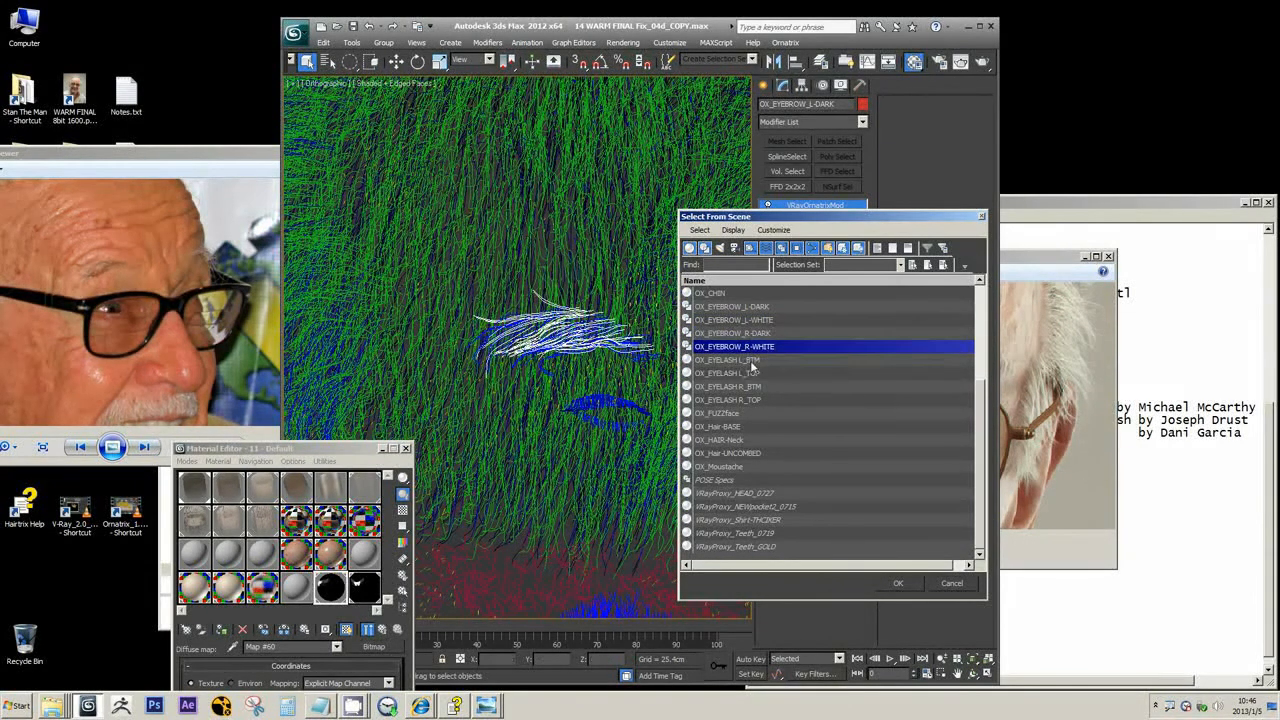
click(750, 360)
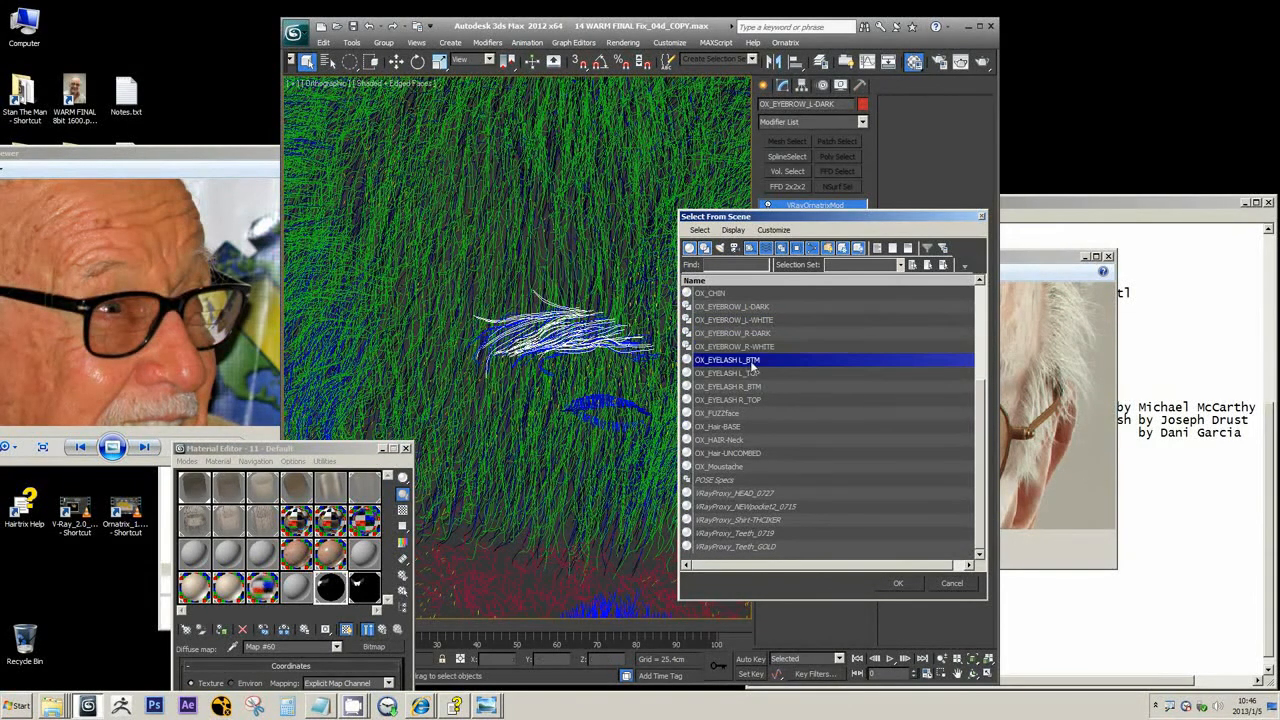
click(906, 586)
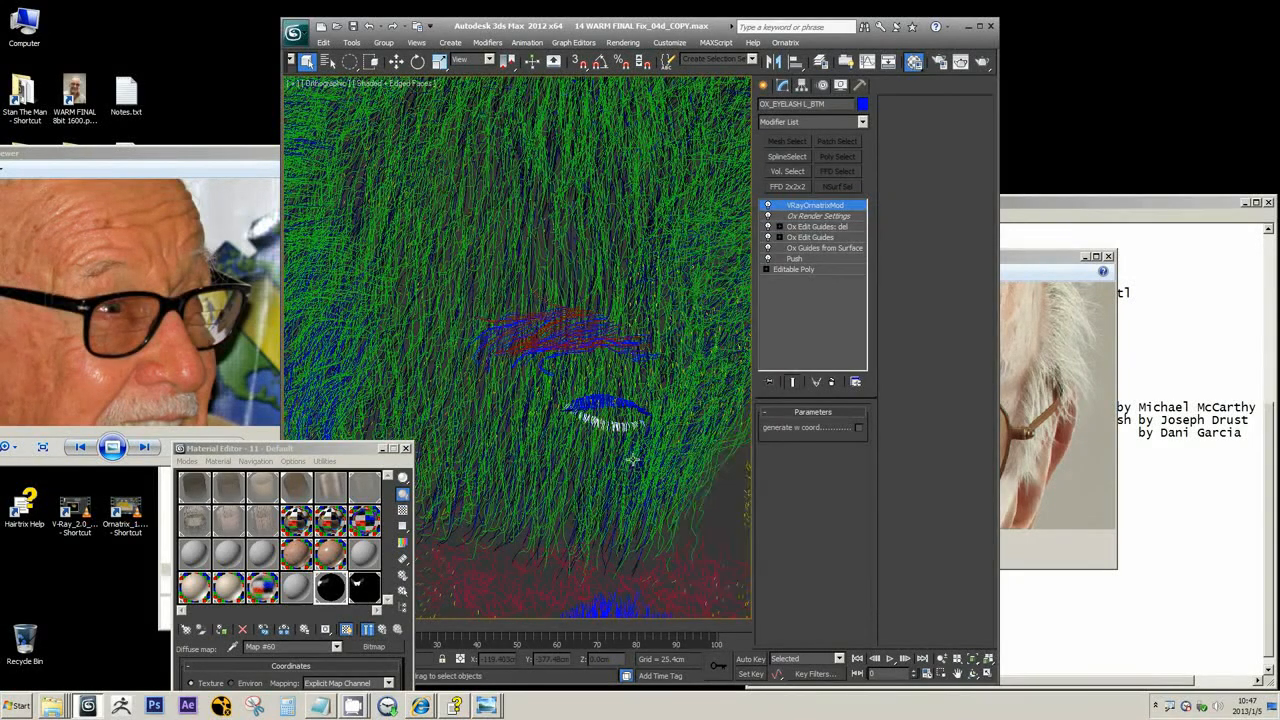
key(z)
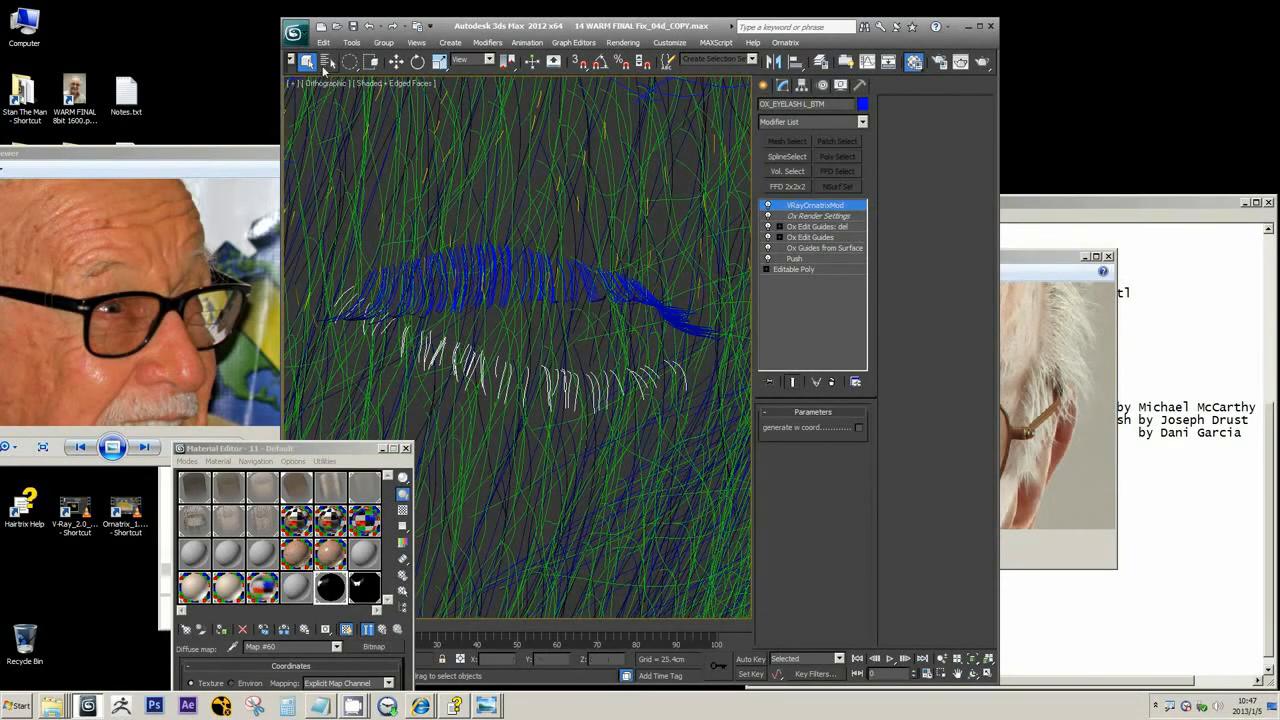
Select OX_FUZZface by name, frame the facial fuzz and isolate it in the viewport
key(h)
click(730, 374)
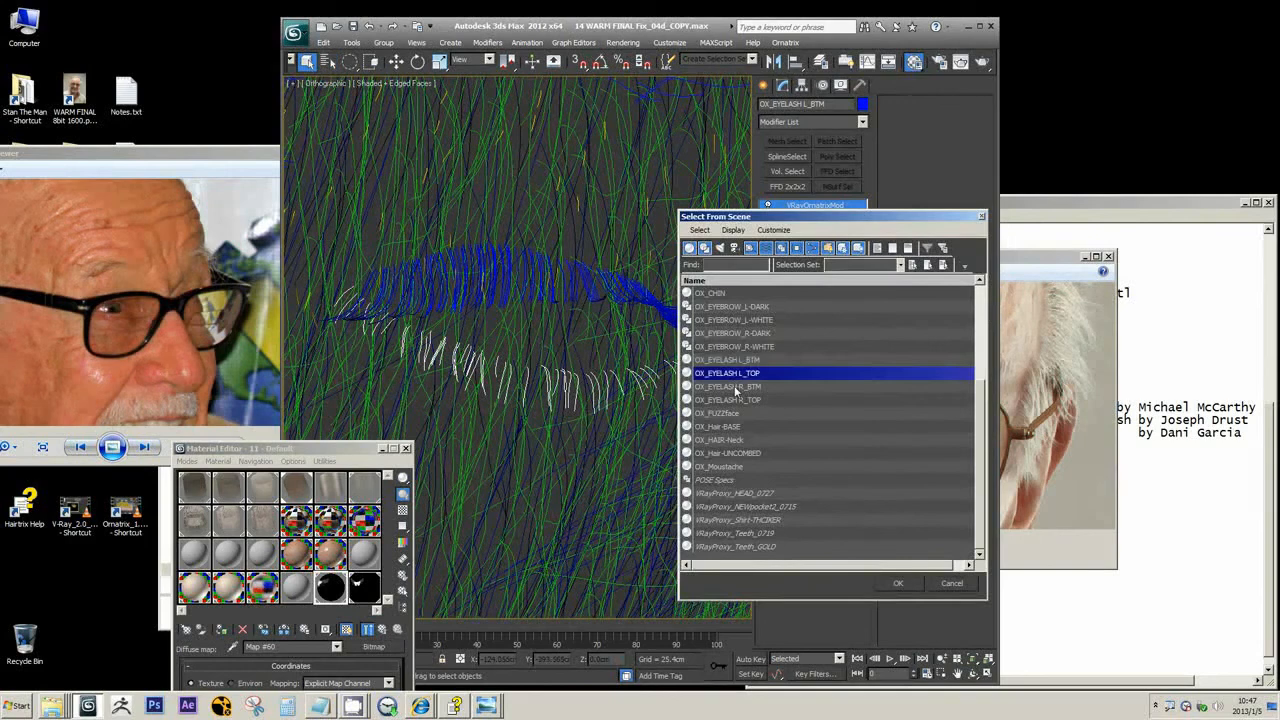
click(736, 387)
click(745, 375)
click(747, 389)
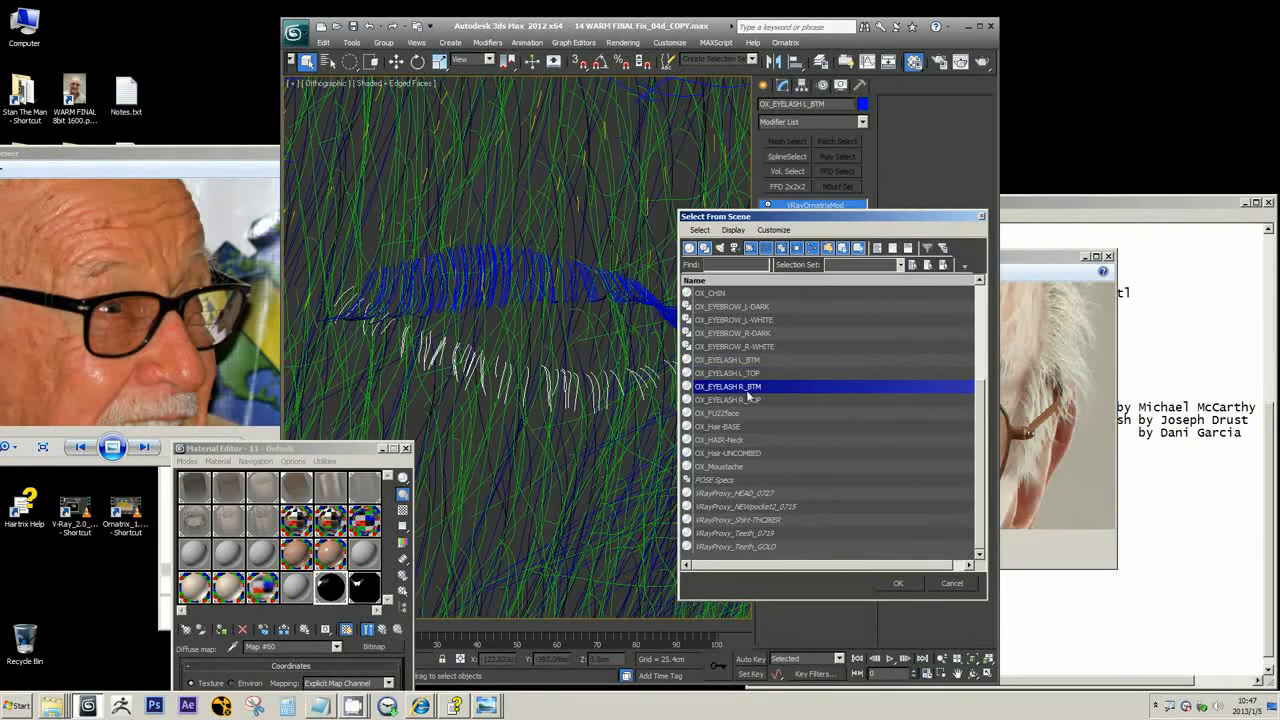
click(730, 401)
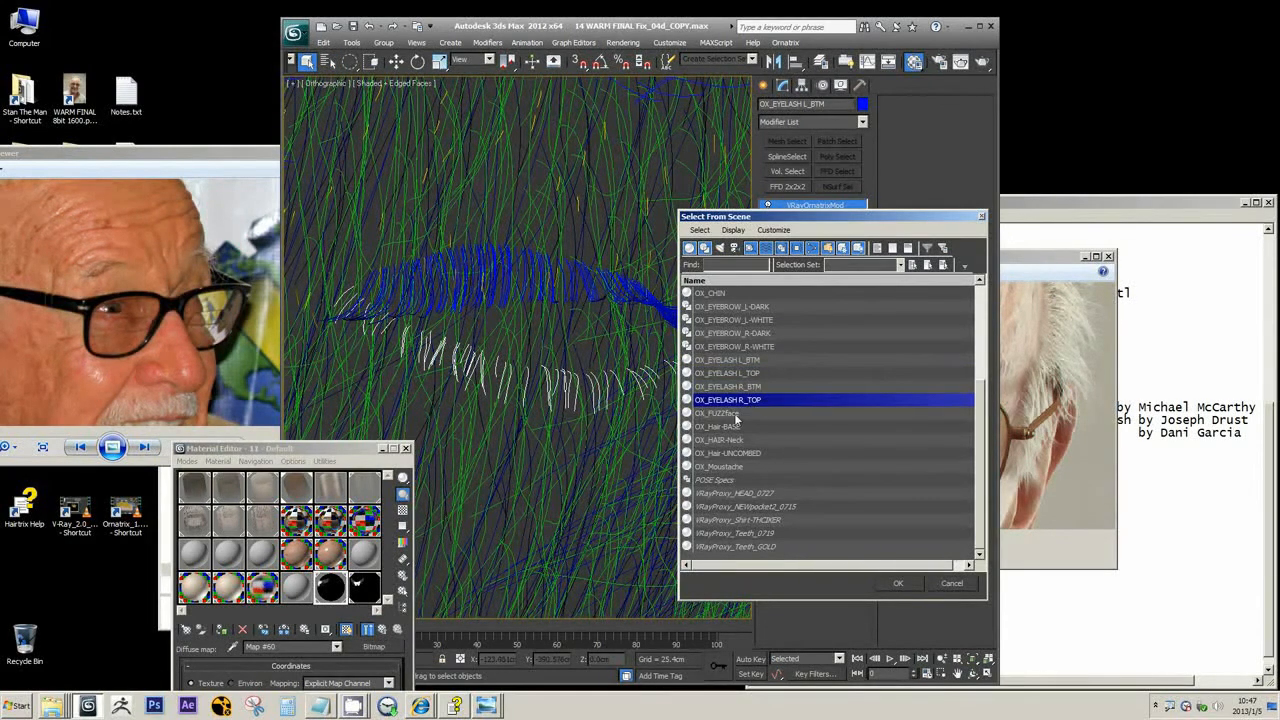
click(733, 414)
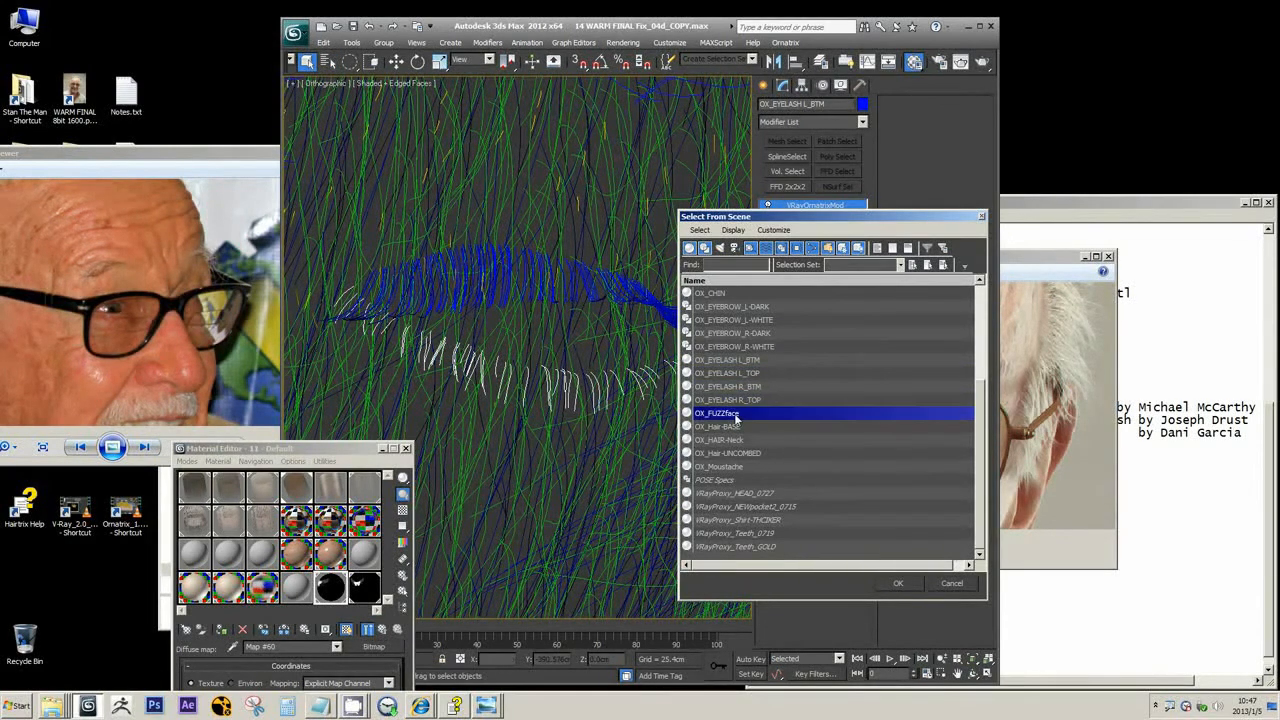
click(897, 584)
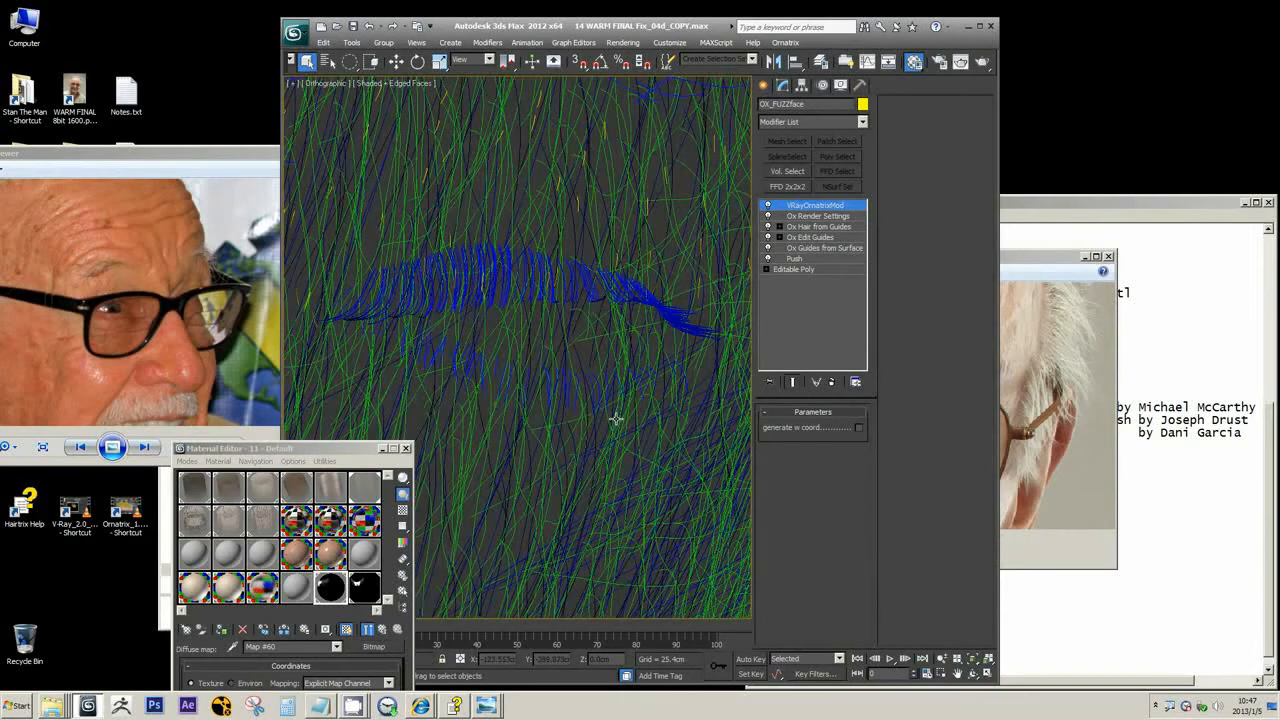
key(z)
middle_drag(622, 442, 589, 377)
key(alt+q)
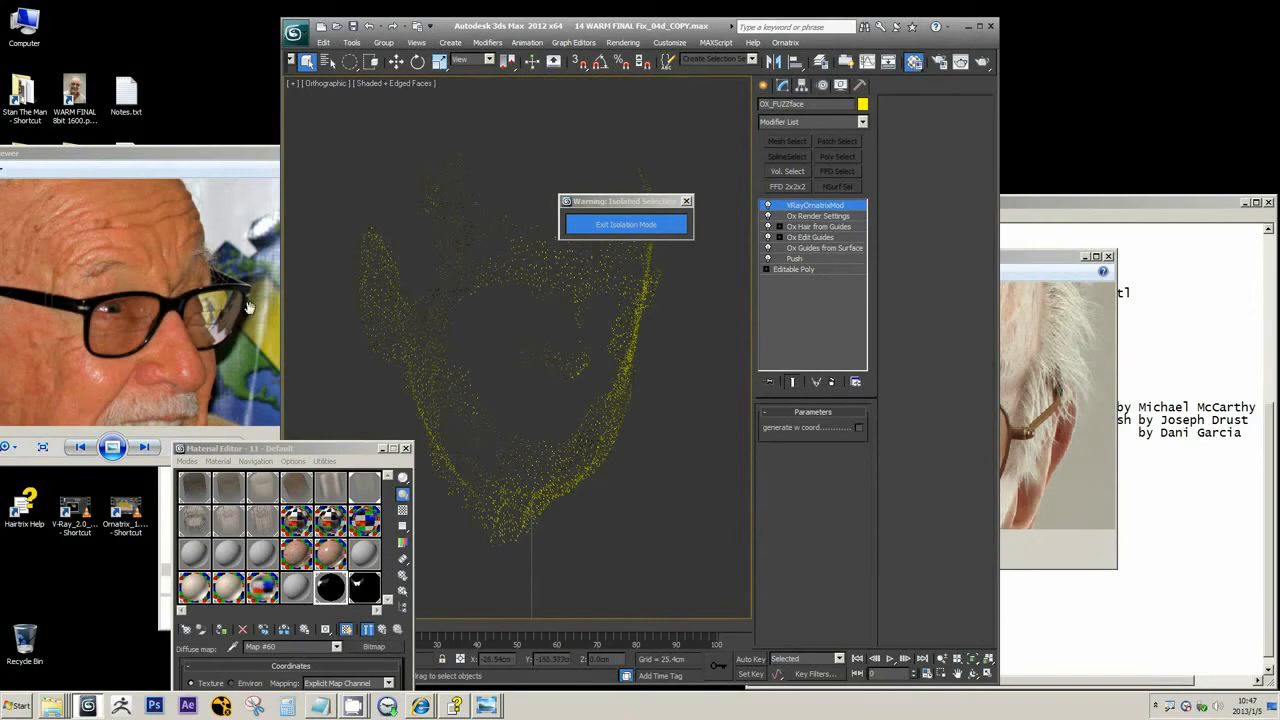
Compare the isolated face fuzz with the cheek and jaw in the reference photo, bringing the photo window fully into view
drag(142, 312, 226, 228)
middle_drag(555, 394, 651, 366)
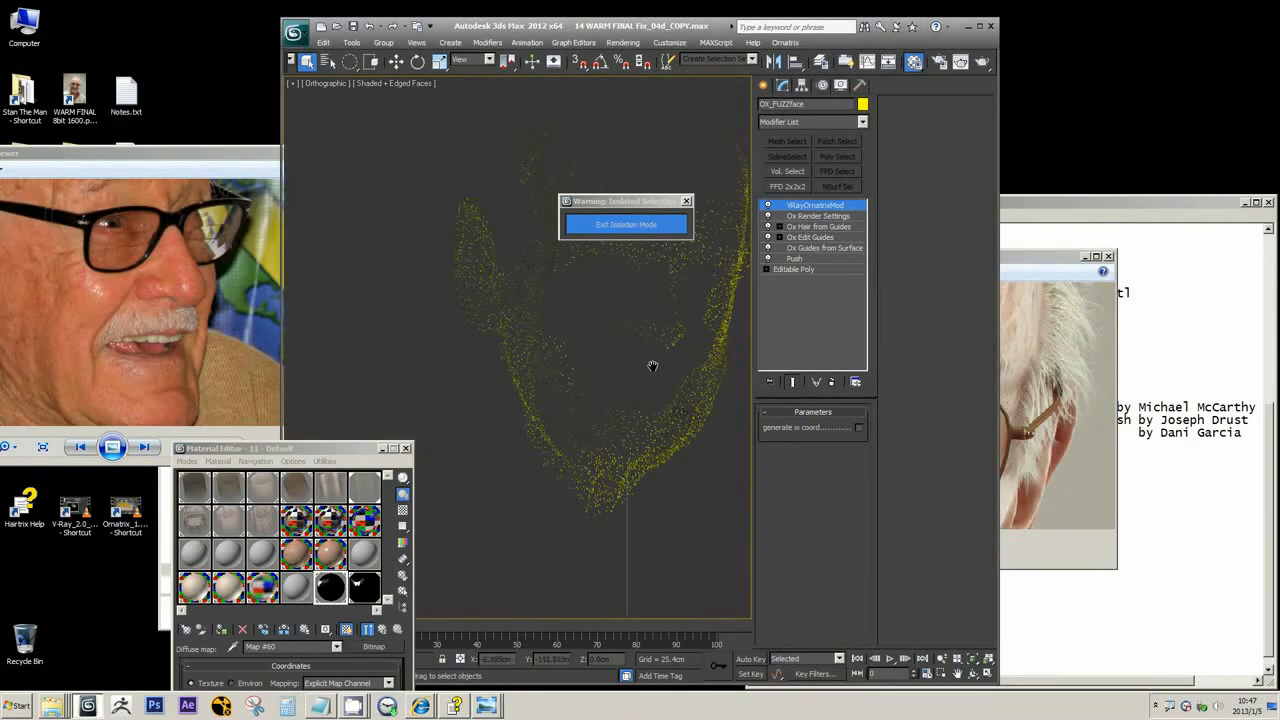
drag(234, 159, 380, 132)
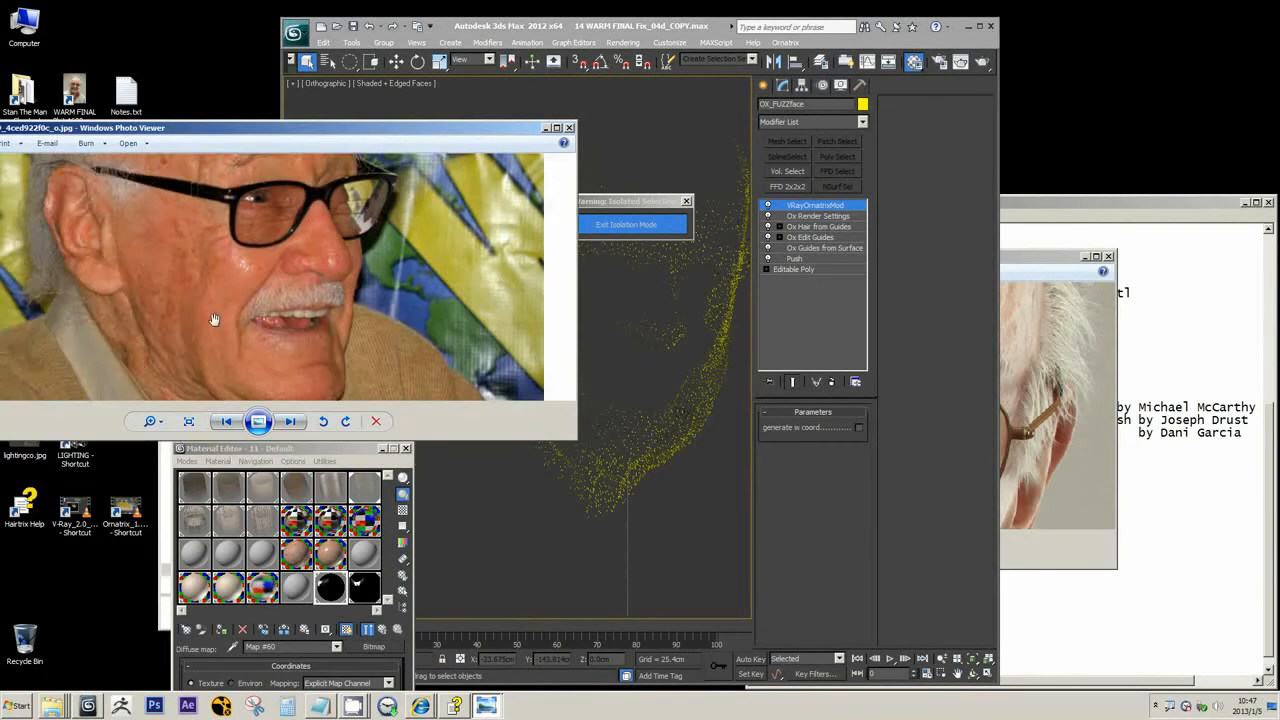
scroll(353, 325, up, 3)
Browse the reference photos for a close-up of the downward-looking face with black glasses
click(290, 421)
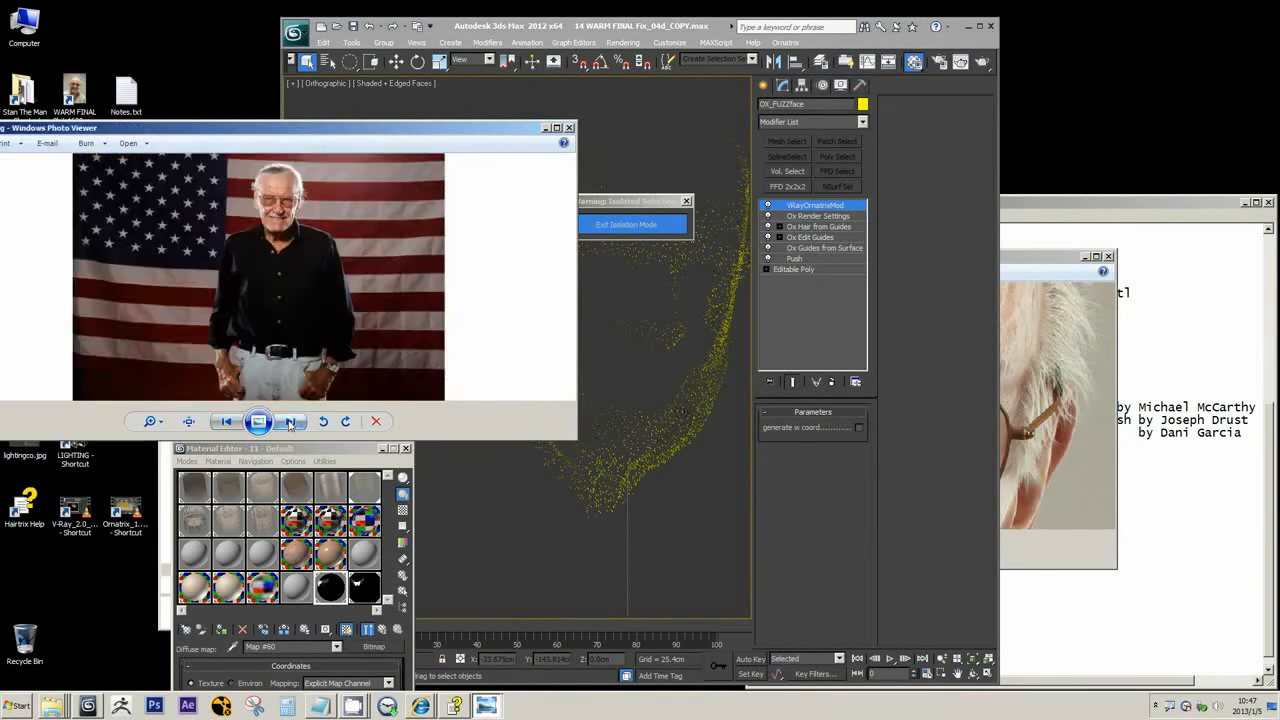
click(290, 421)
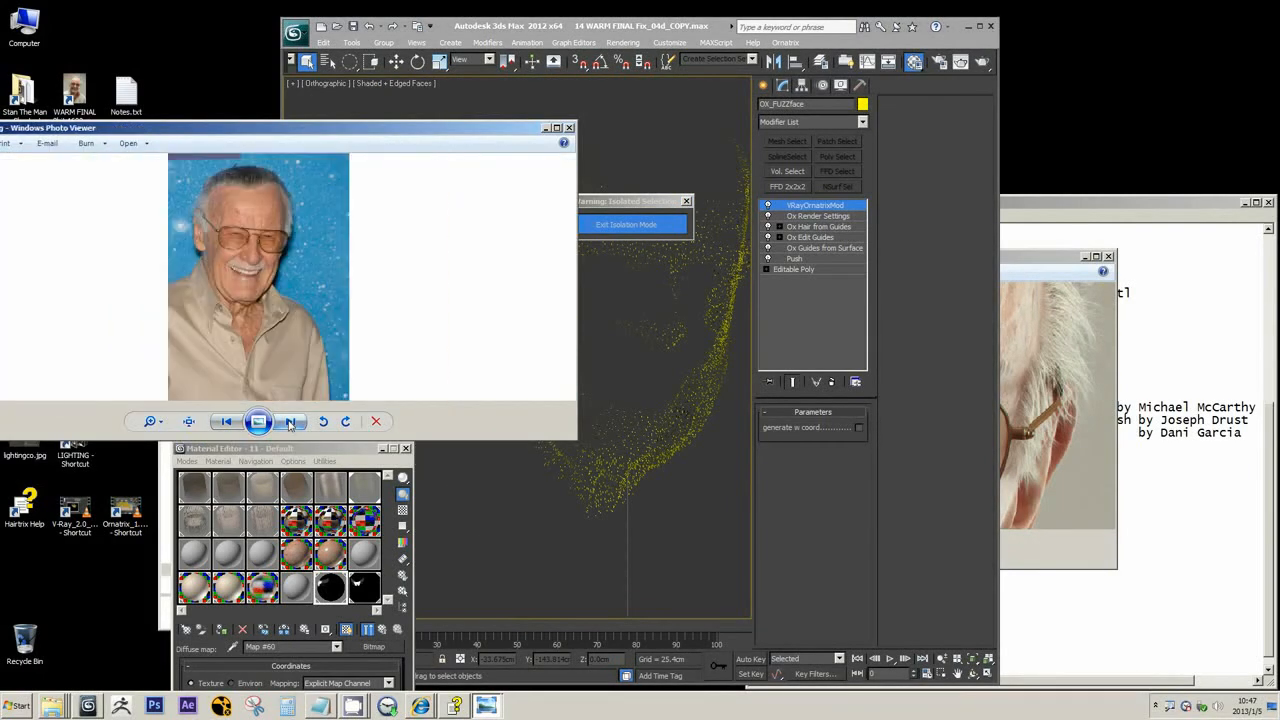
click(227, 421)
click(227, 421)
click(227, 421)
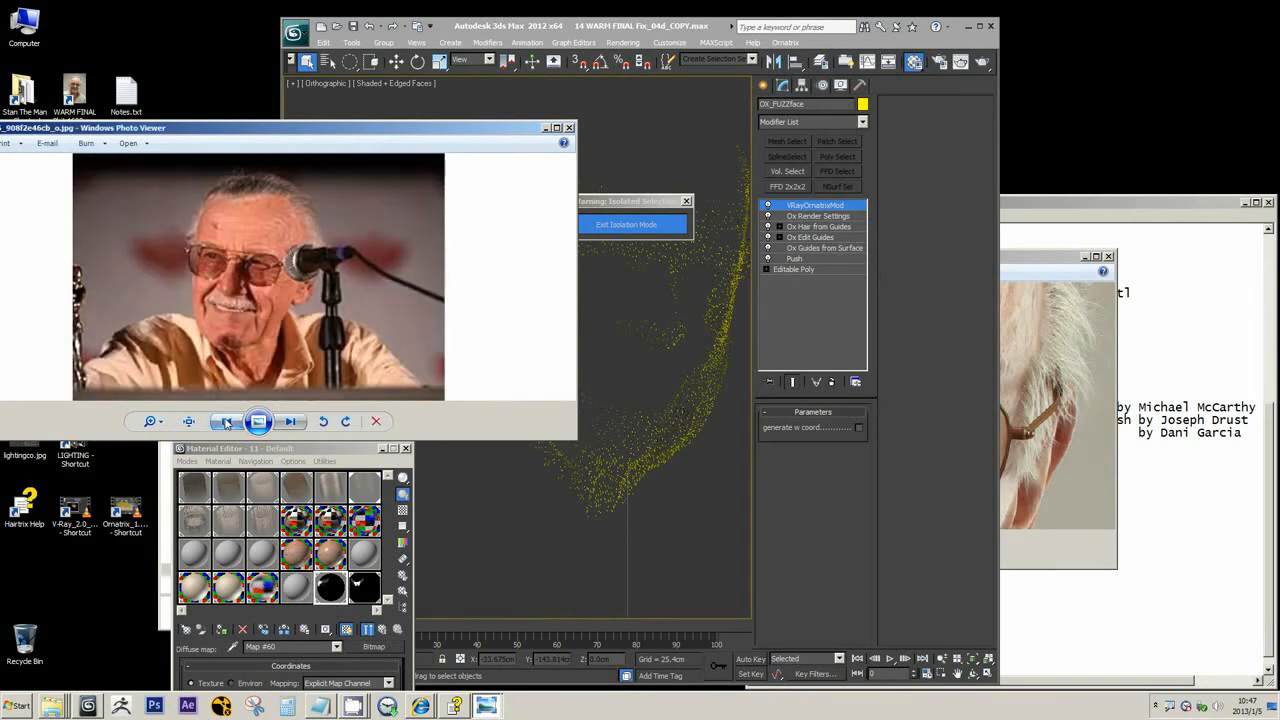
click(227, 421)
click(290, 421)
click(290, 421)
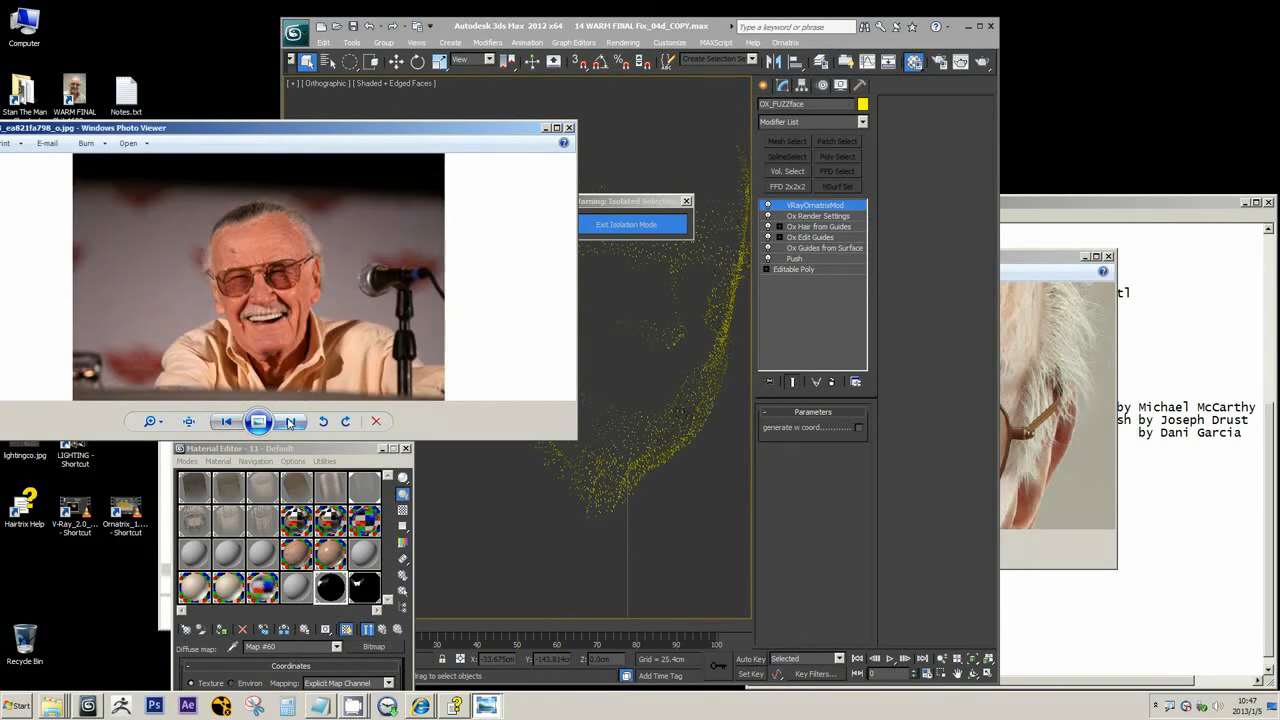
click(290, 421)
Examine the moustache, the cheek and the area below the ear lobe in the close-up reference photo
scroll(314, 285, up, 6)
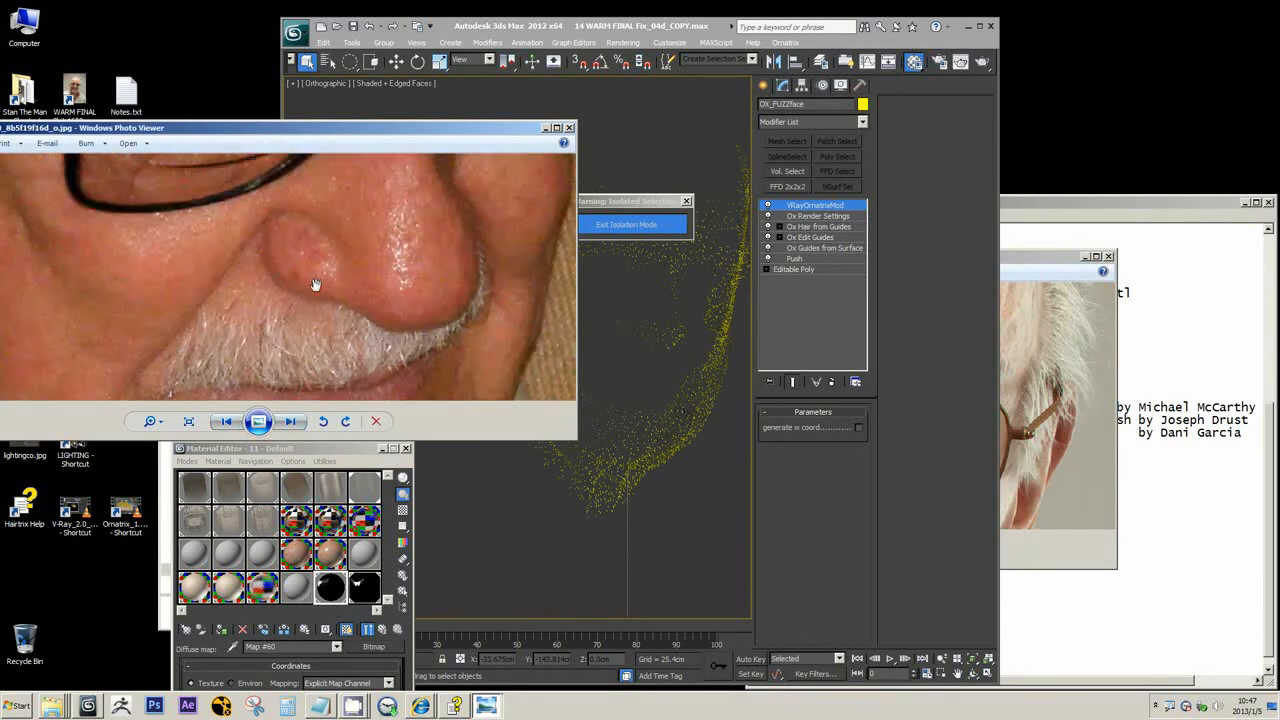
scroll(314, 285, down, 5)
scroll(314, 285, up, 1)
scroll(193, 272, up, 5)
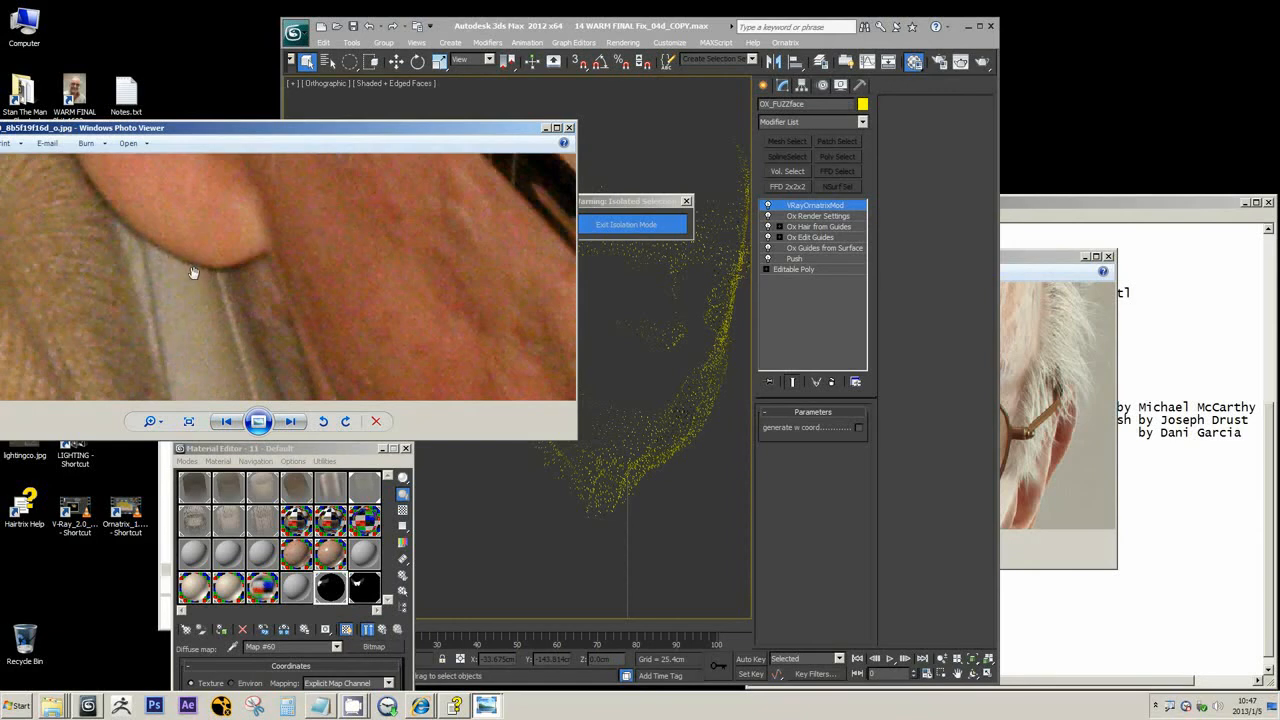
scroll(157, 257, down, 3)
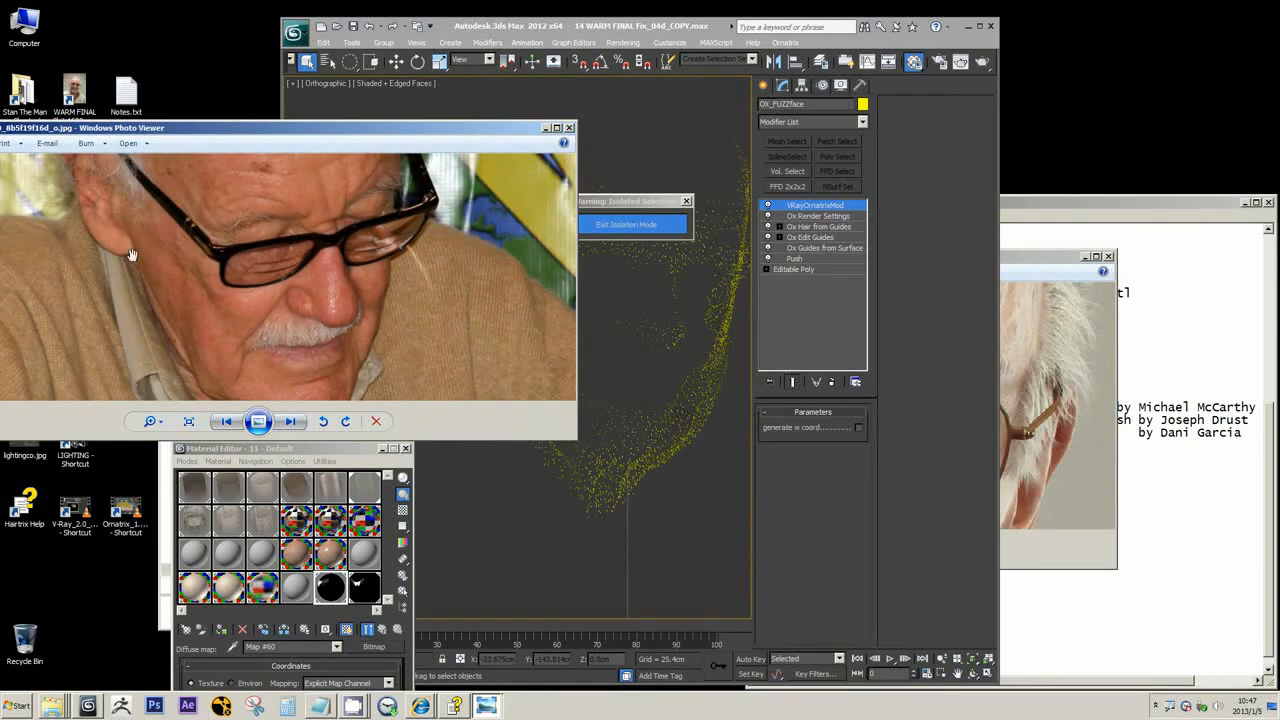
Bring forward and enlarge WARM FINAL 8bit 1600.png, and examine the rendered fuzz below the ear lobe and along the jaw
drag(1036, 259, 546, 79)
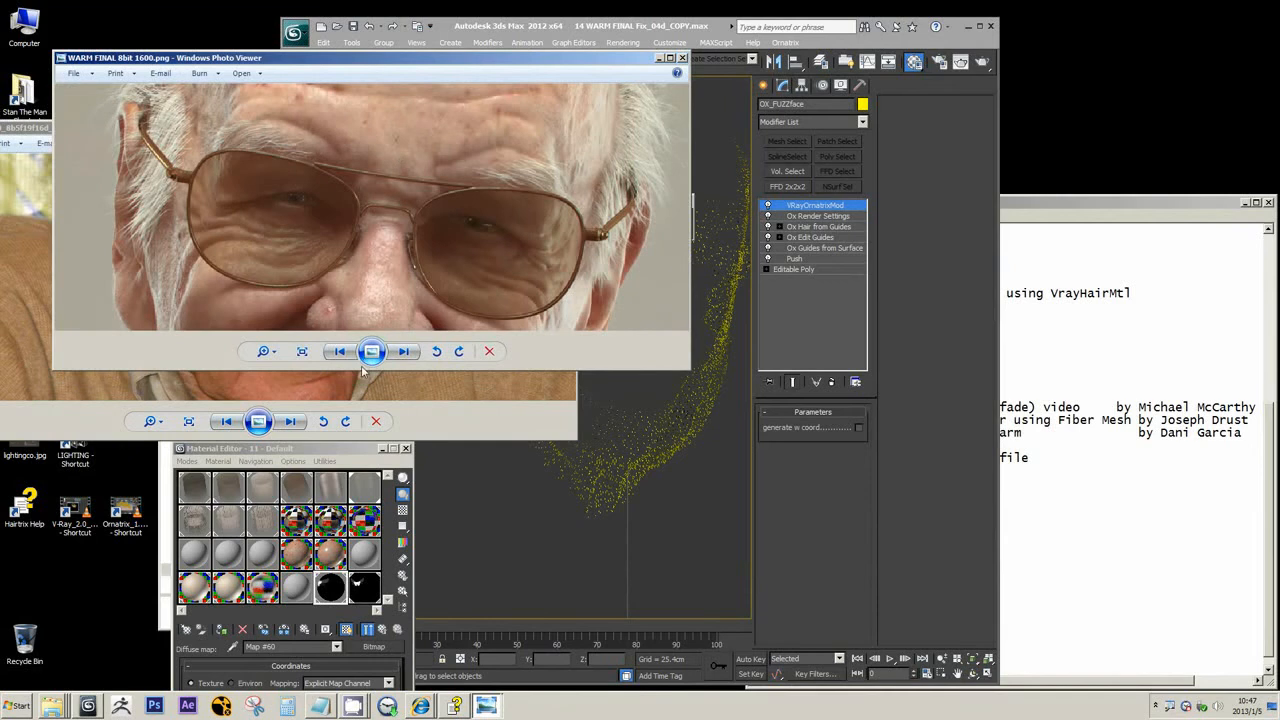
drag(360, 370, 362, 549)
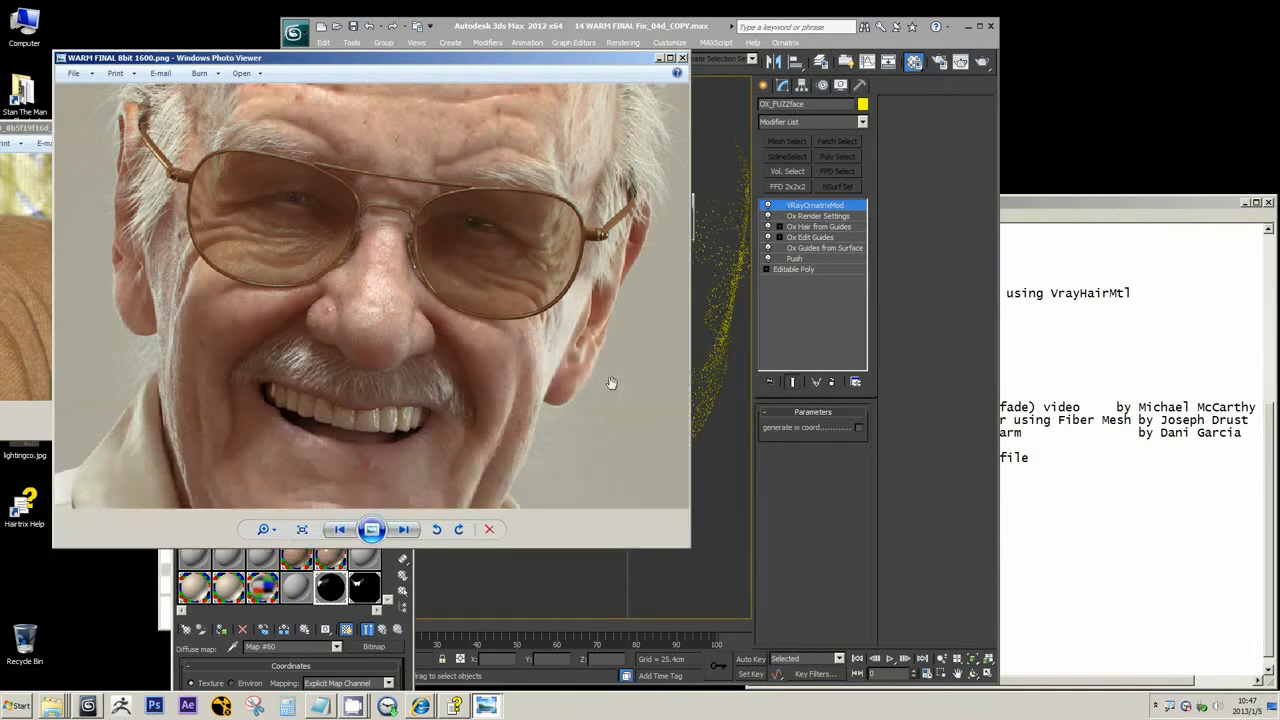
scroll(562, 422, up, 7)
scroll(488, 404, down, 2)
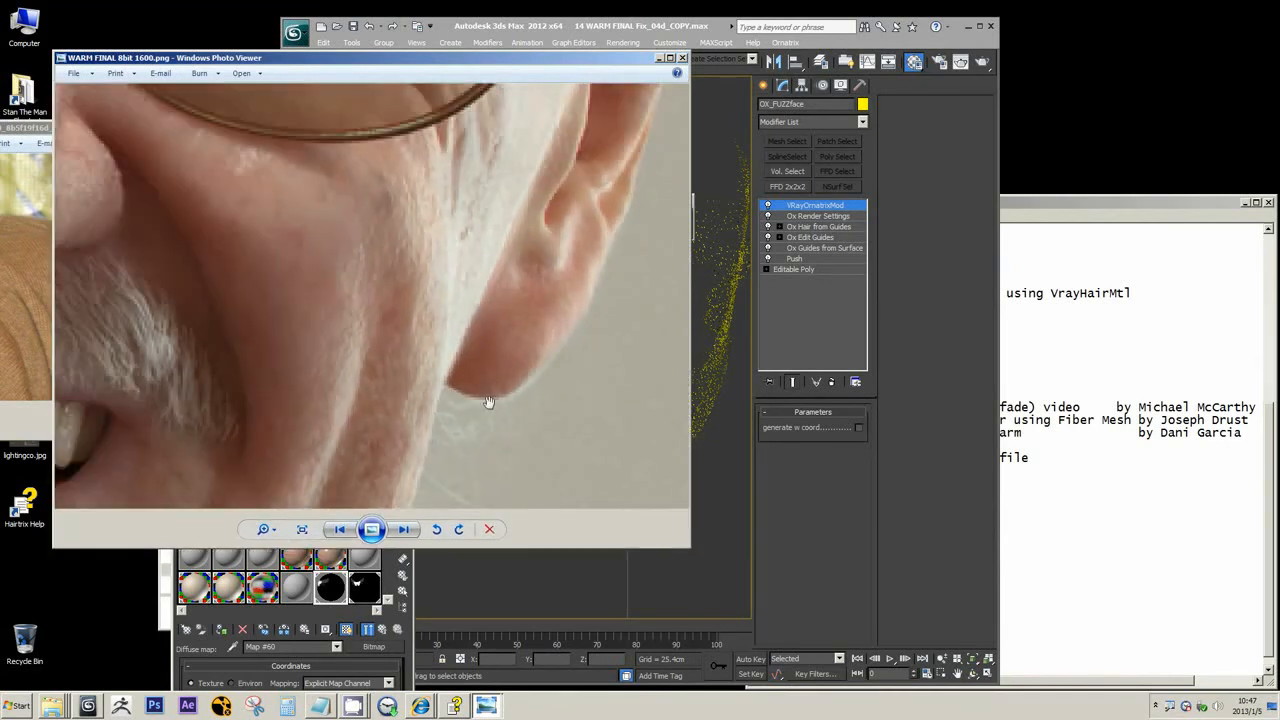
scroll(485, 401, down, 2)
drag(460, 409, 539, 218)
scroll(346, 340, down, 4)
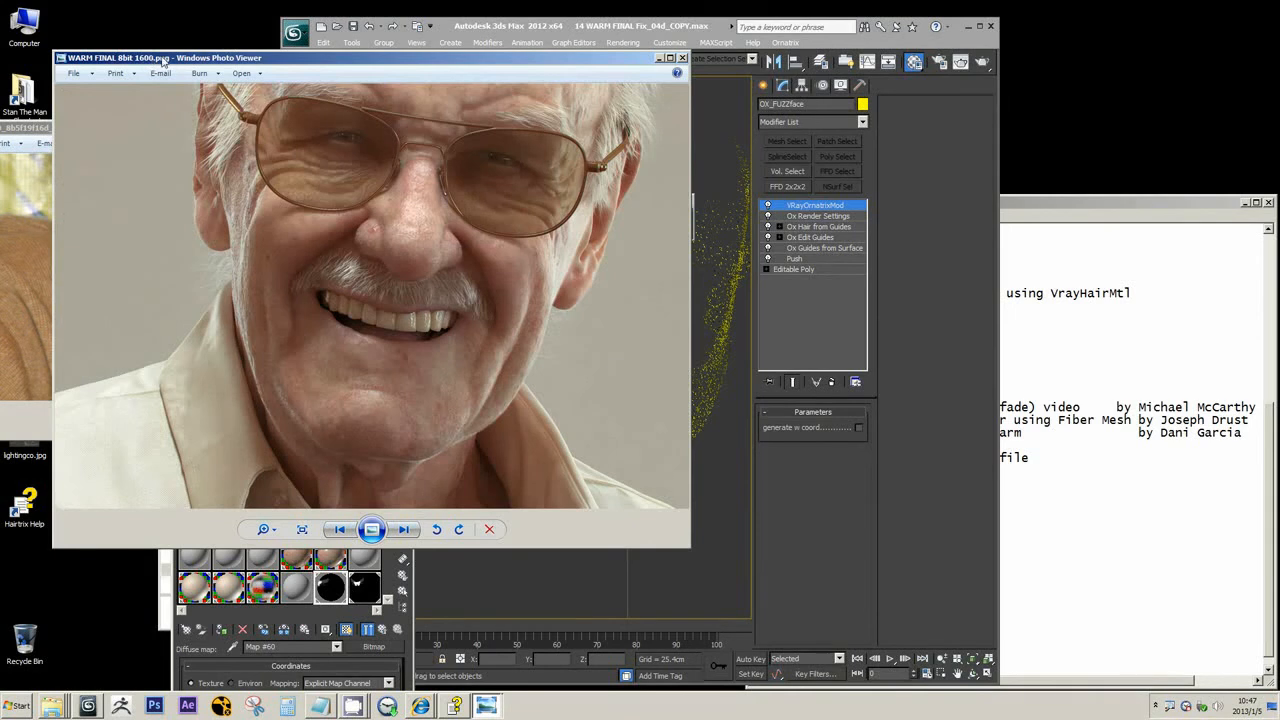
Move the render and reference photo windows aside and open the Stan The Man project folder from its desktop shortcut
drag(165, 63, 349, 117)
drag(150, 126, 294, 295)
click(28, 88)
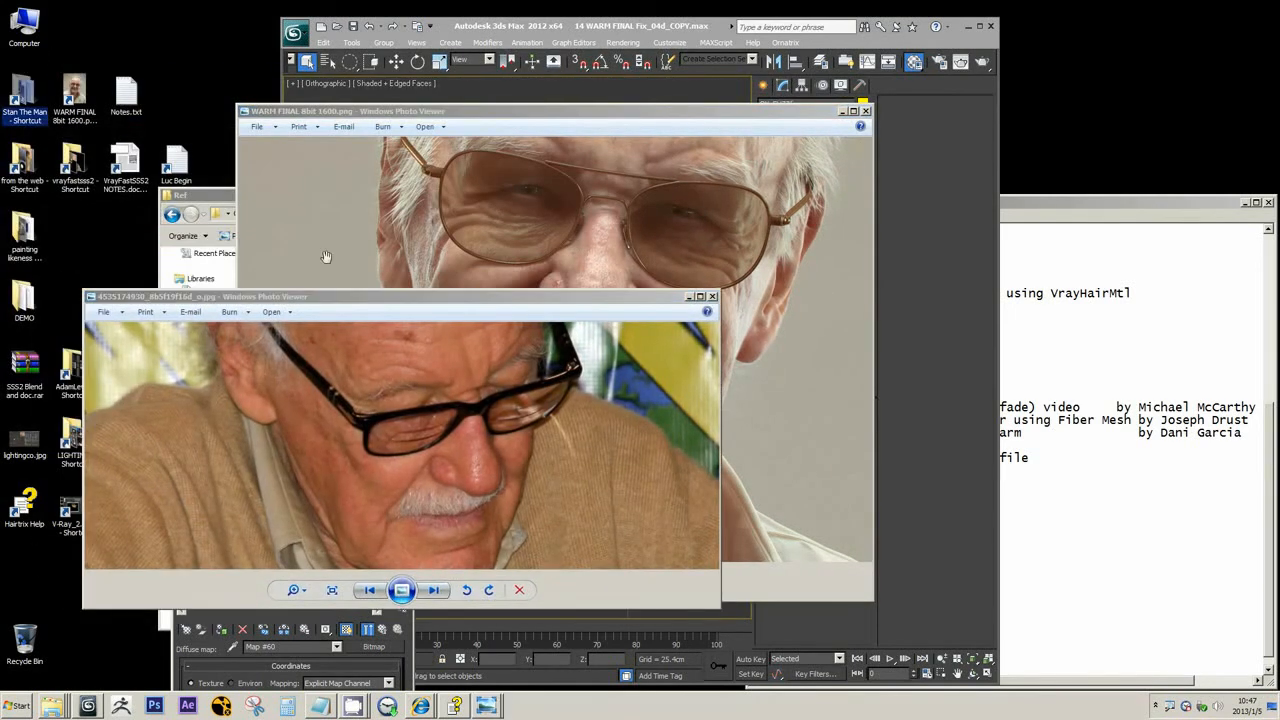
right_click(25, 100)
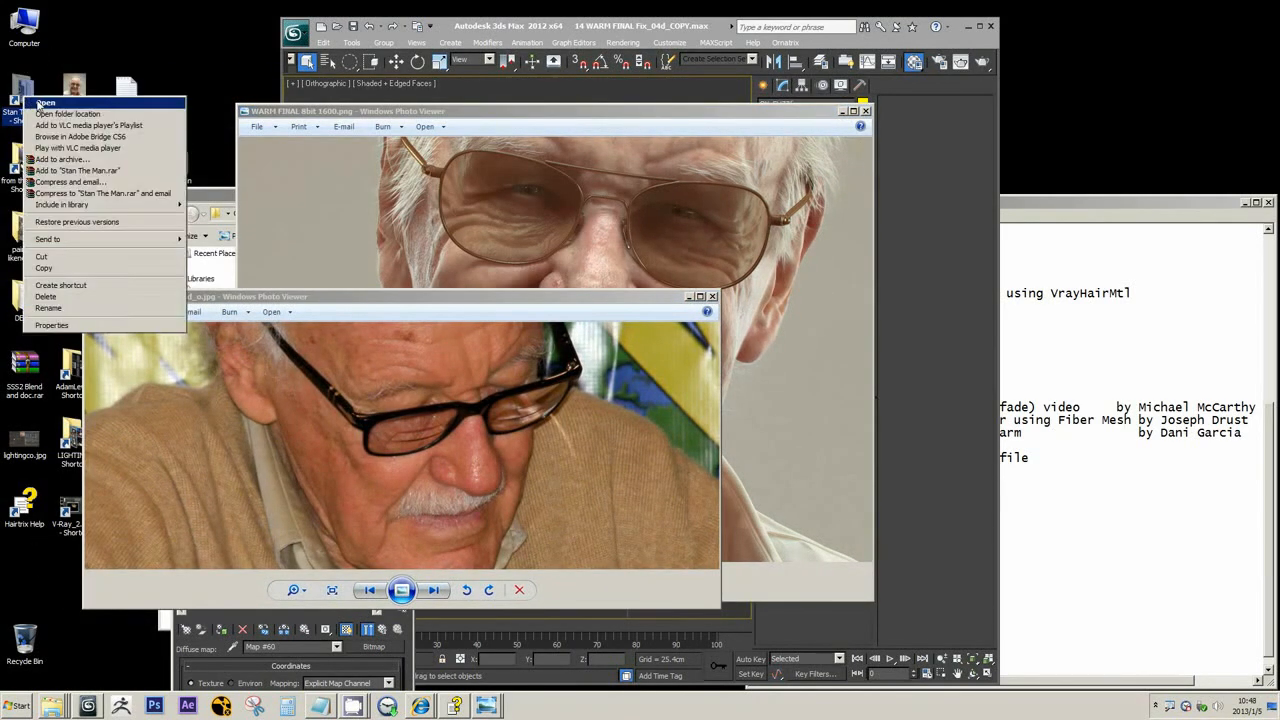
click(45, 103)
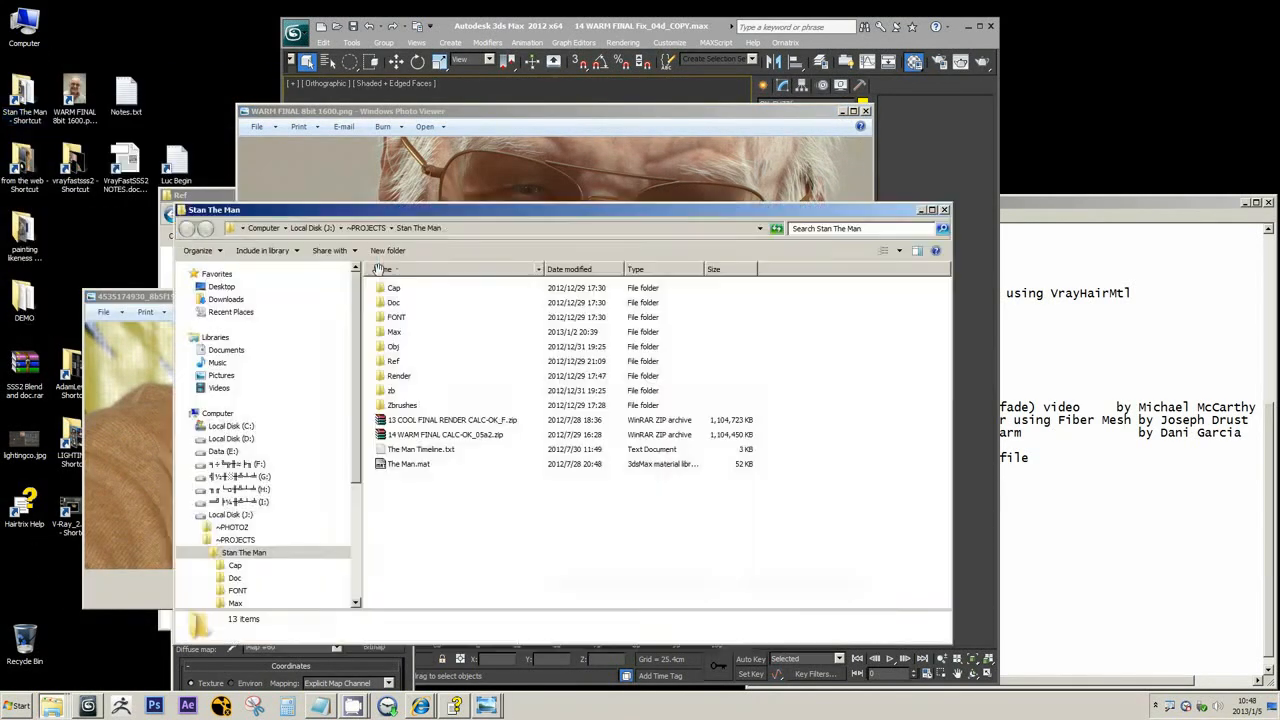
Open WARM CROP.psd from the Render\FINALS folder in Photoshop and move the folder window aside
double_click(399, 375)
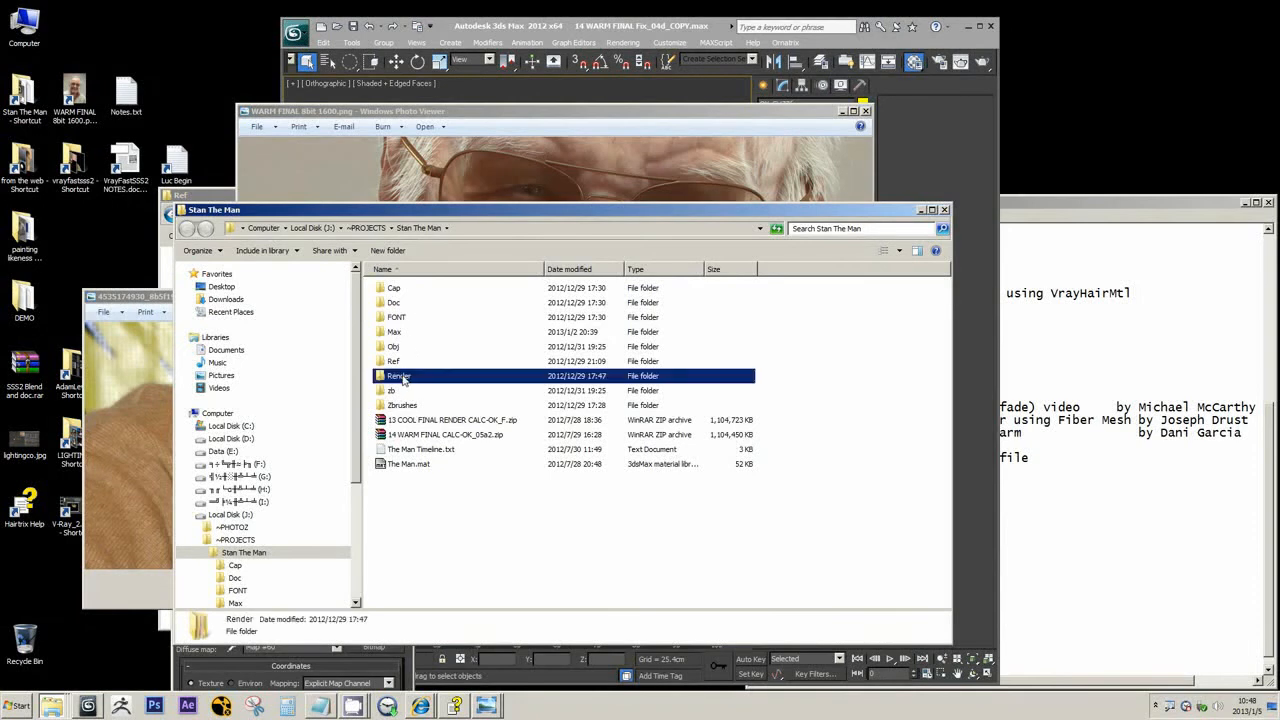
scroll(505, 450, down, 1)
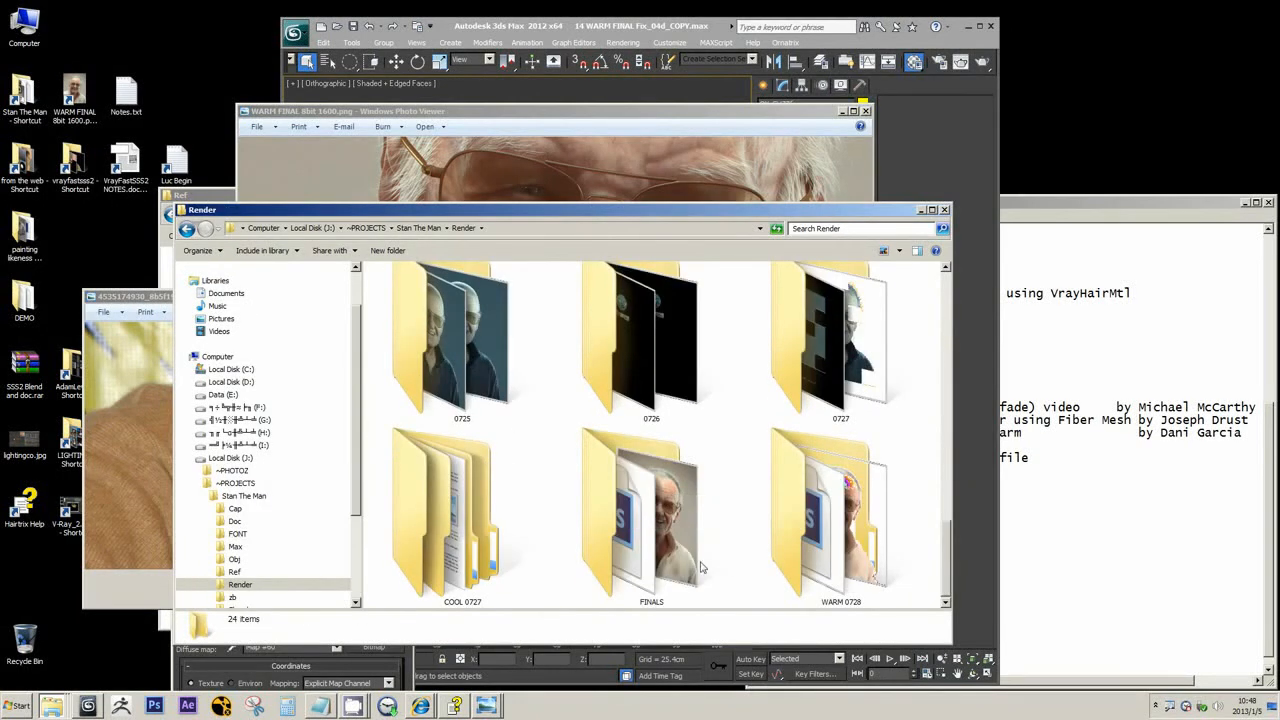
double_click(629, 550)
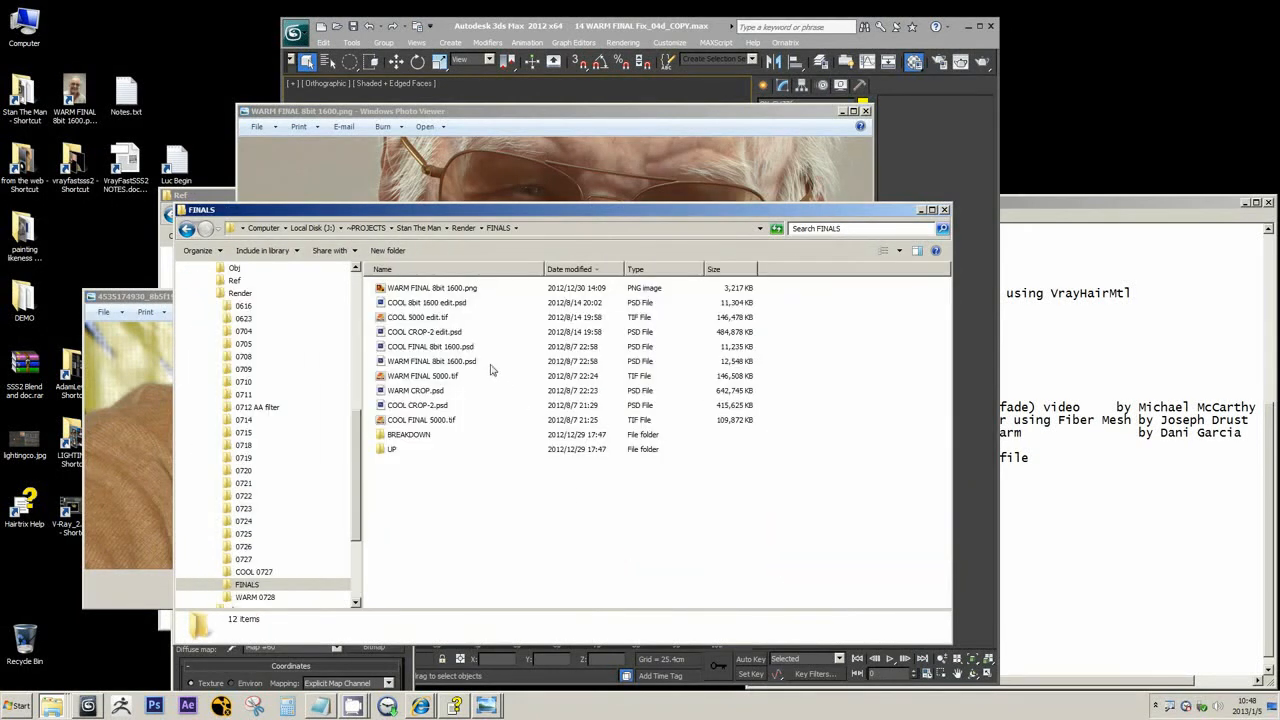
click(434, 395)
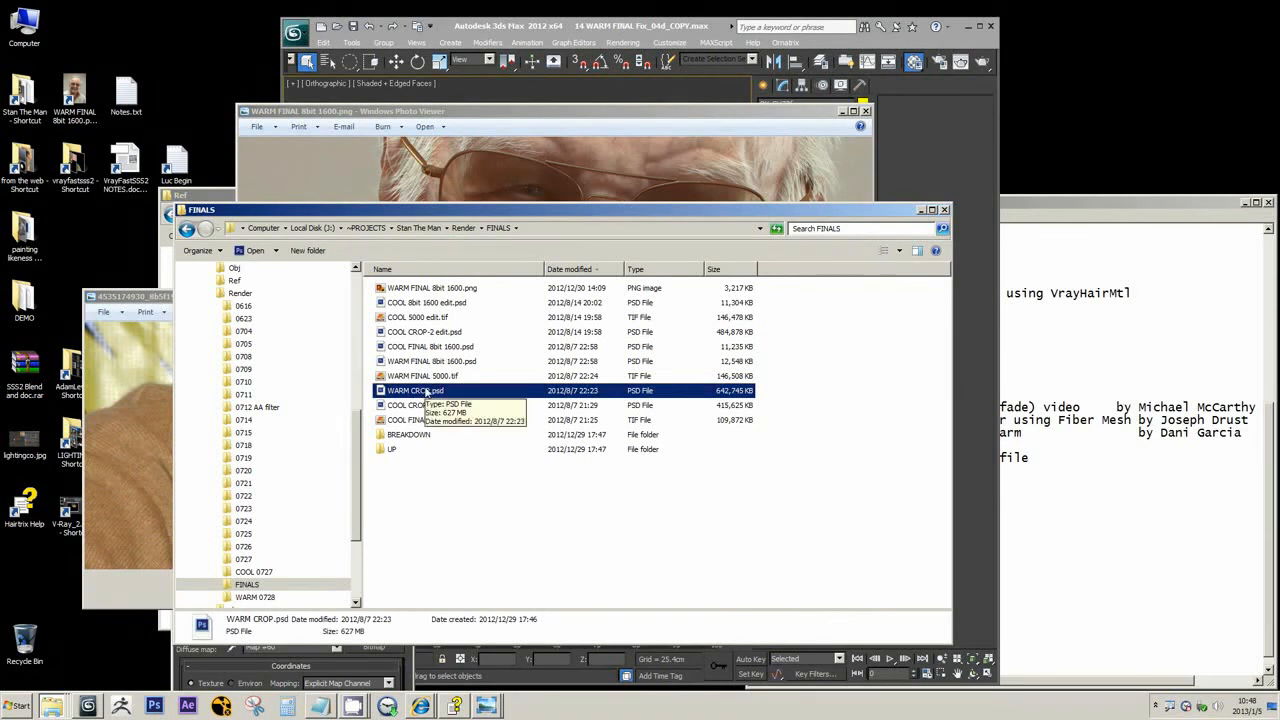
double_click(425, 395)
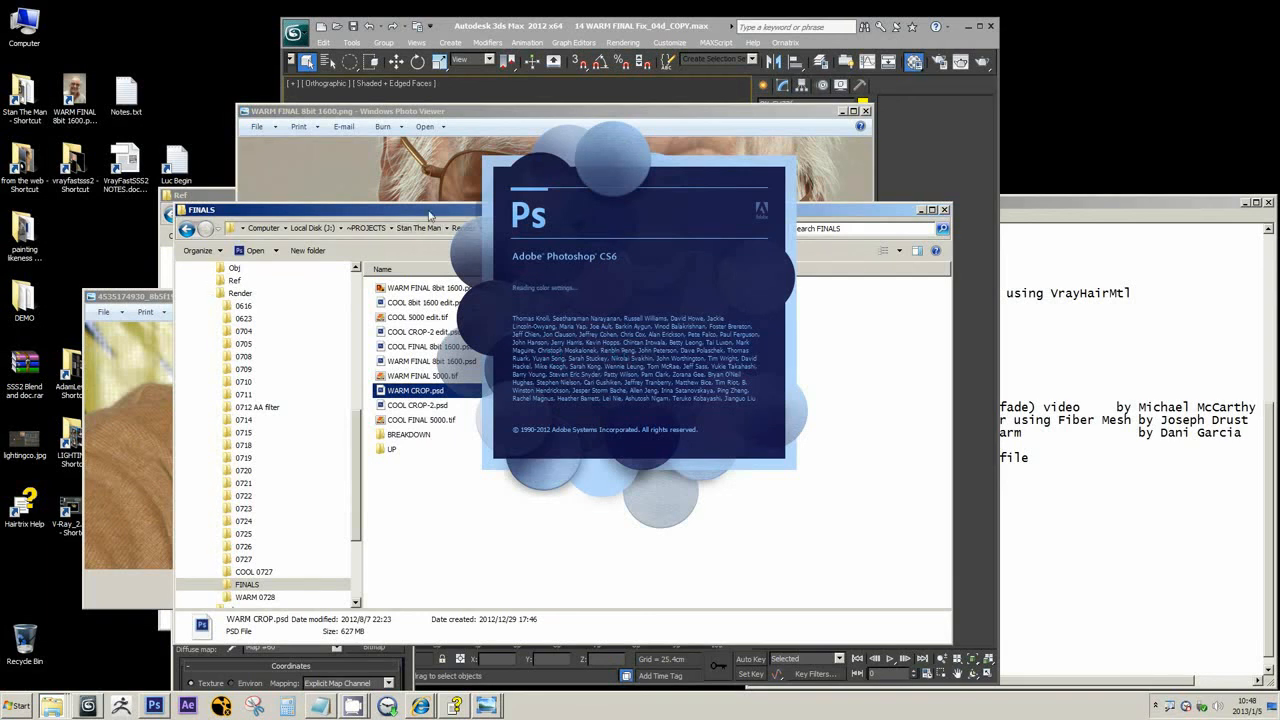
drag(430, 215, 343, 347)
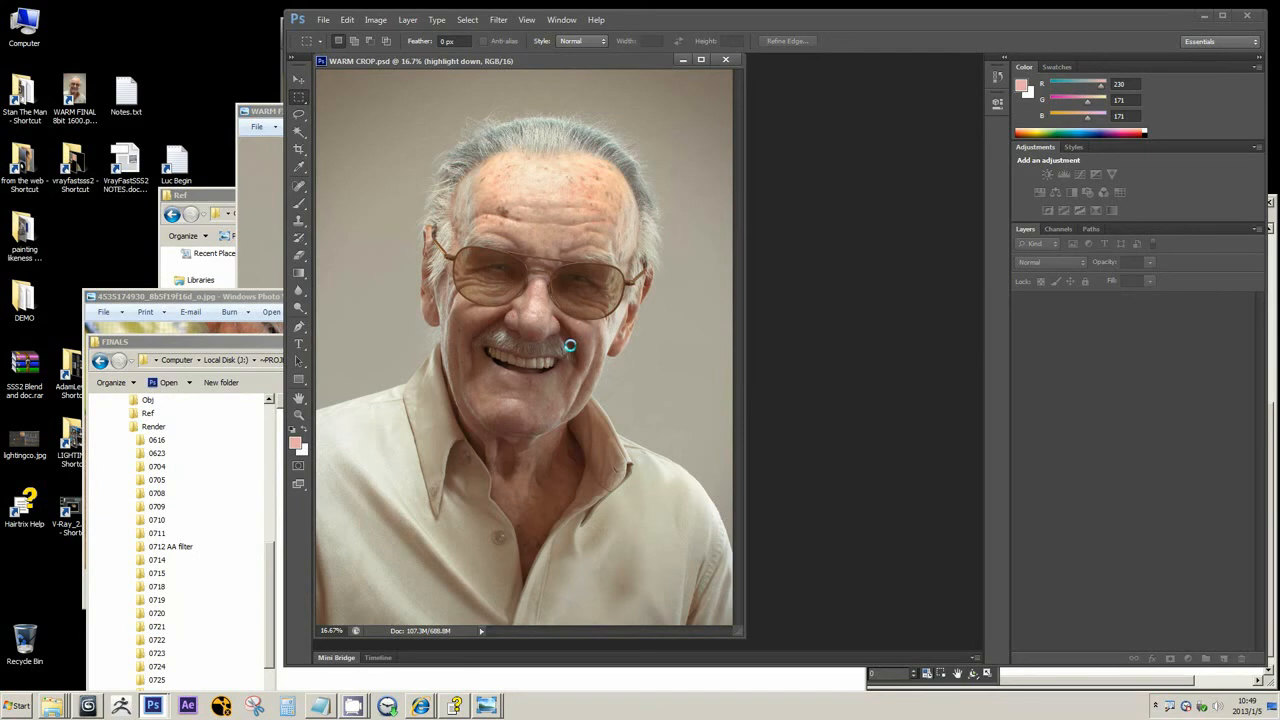
Check the pixel dimensions of WARM CROP.psd in the Image Size dialog and leave them unchanged
key(ctrl+alt+i)
key(Tab)
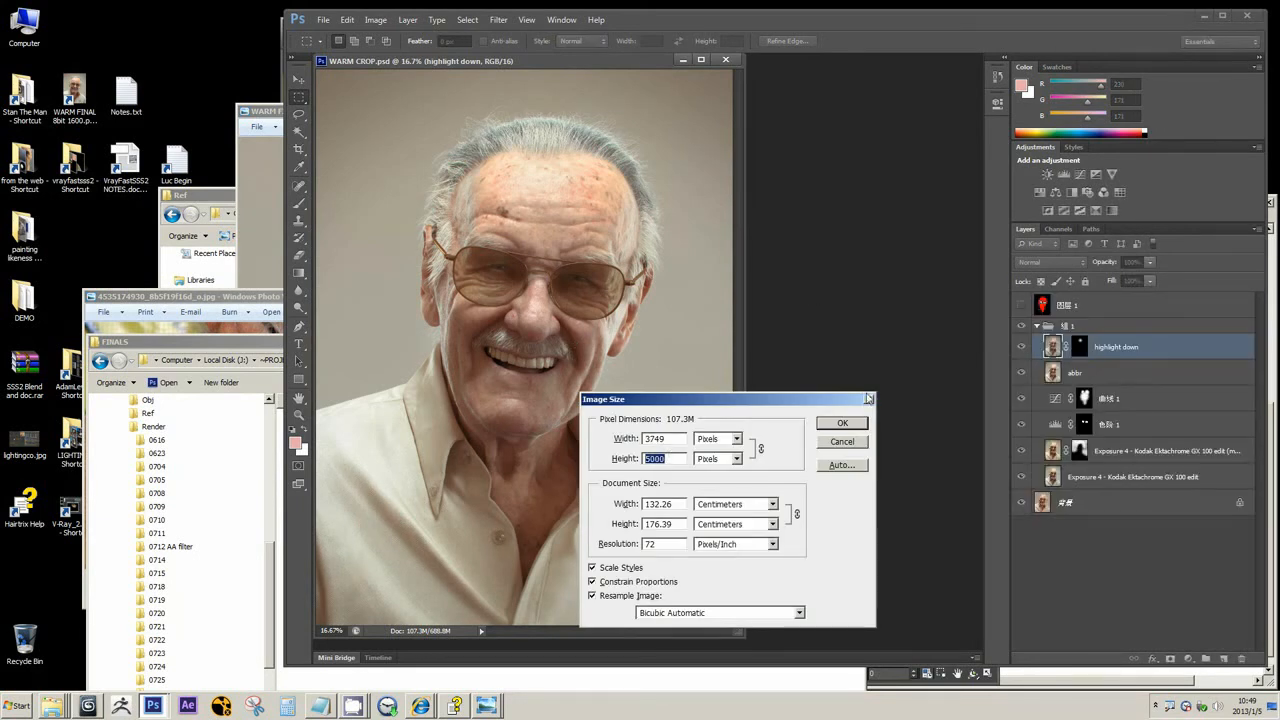
click(852, 443)
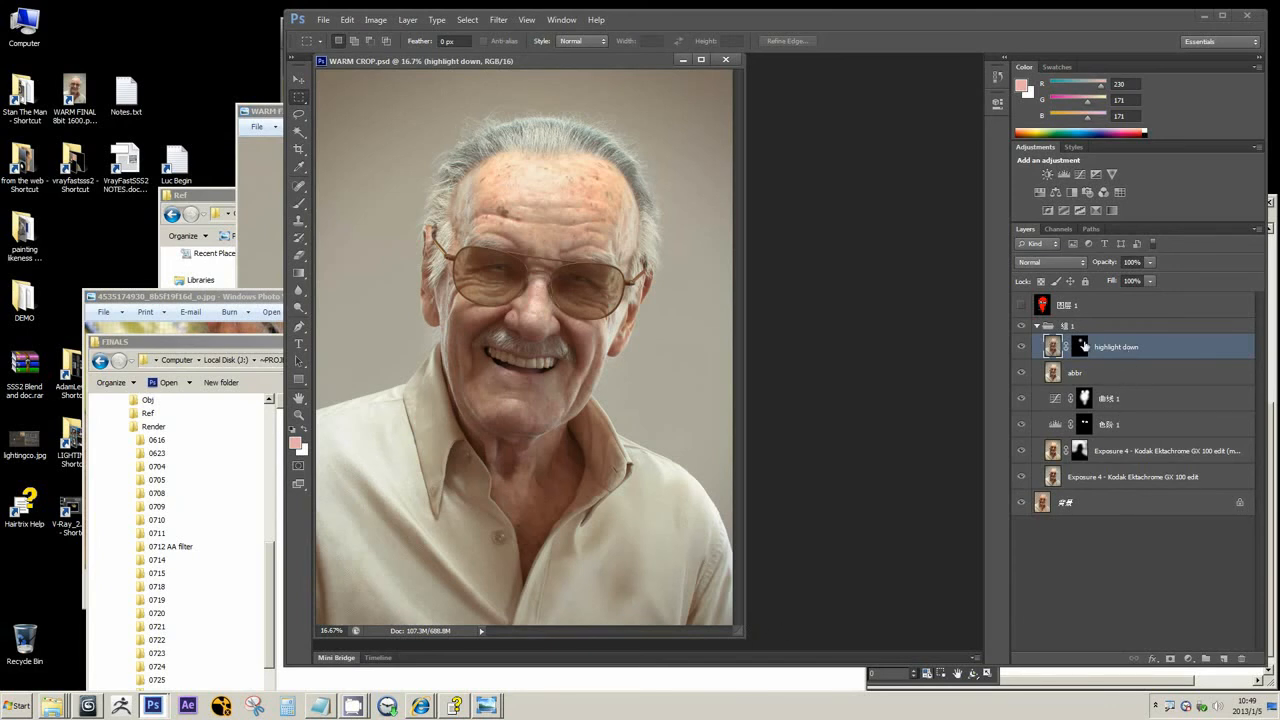
Examine the fine fuzz around the ear lobe in WARM CROP.psd at 200% and 300% magnification
click(628, 328)
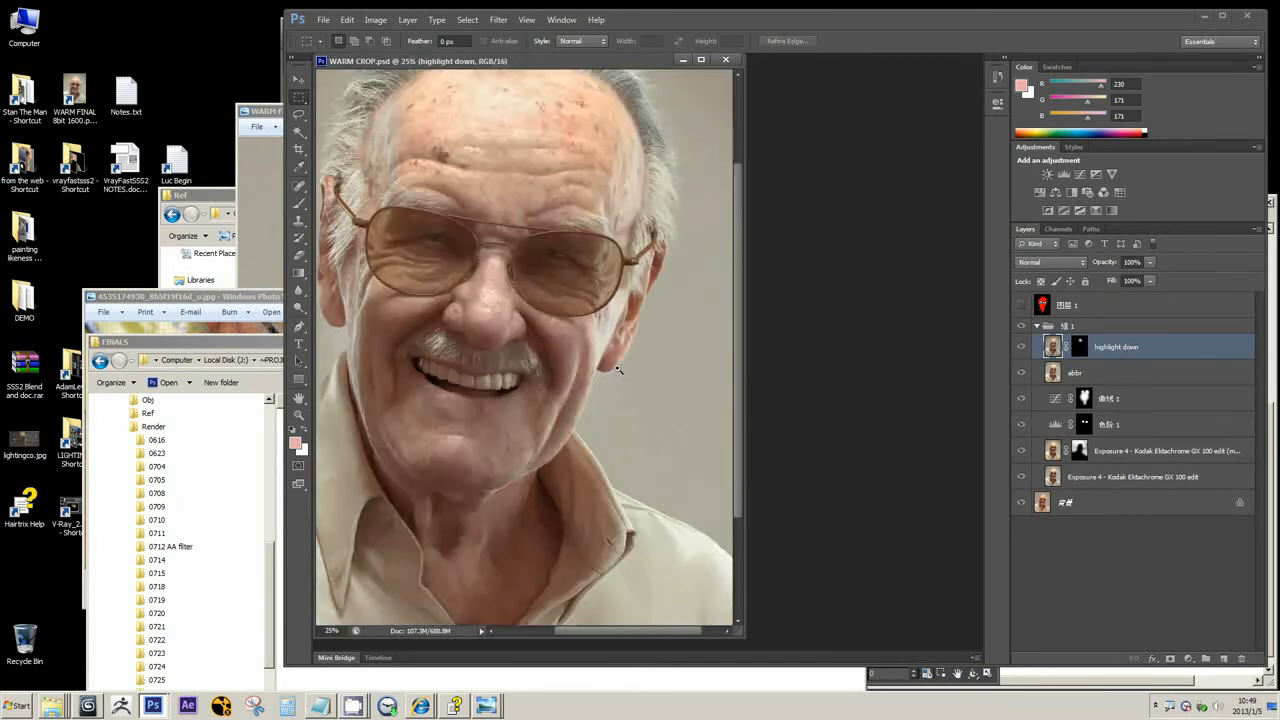
click(626, 335)
click(615, 362)
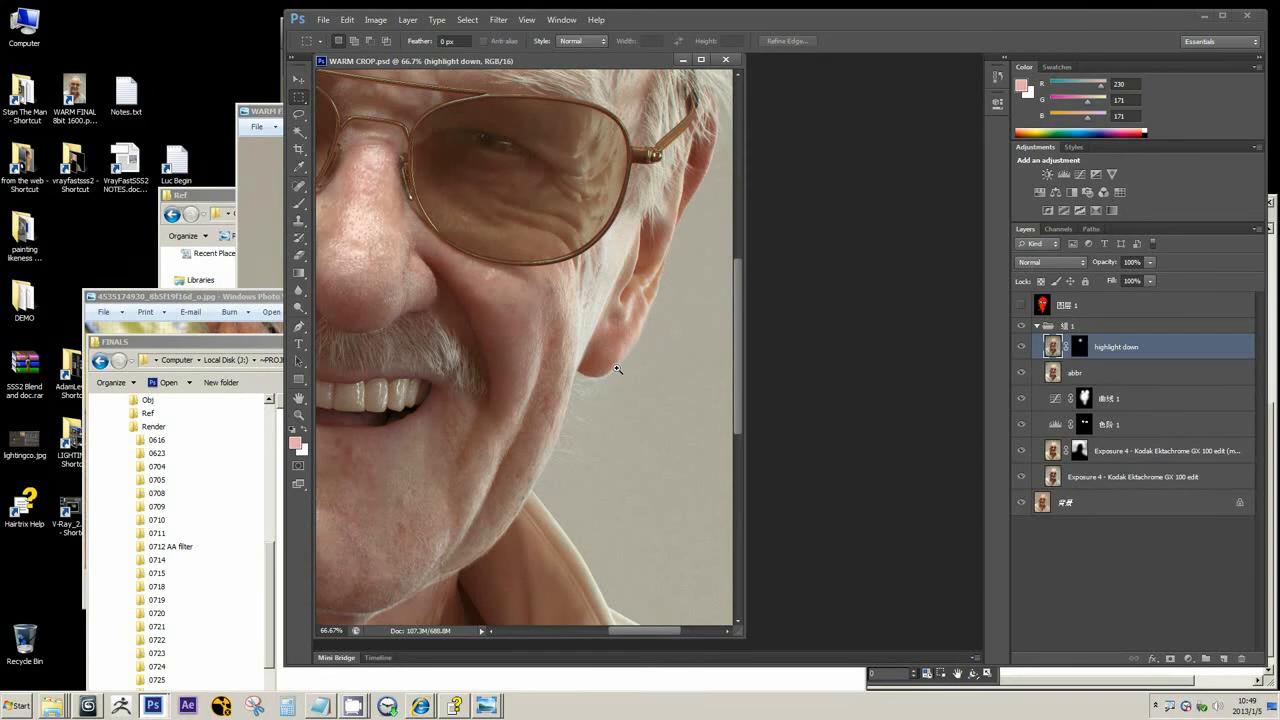
click(617, 369)
click(600, 377)
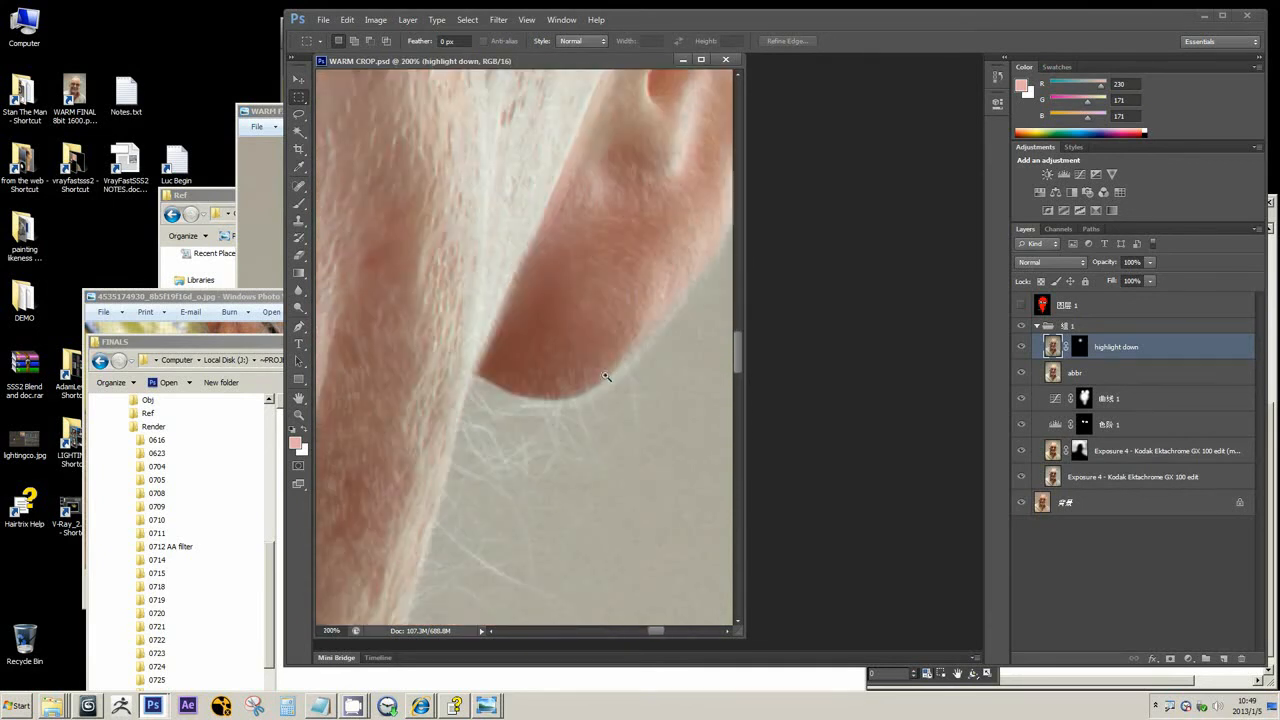
alt+click(620, 374)
click(600, 385)
ctrl+click(616, 384)
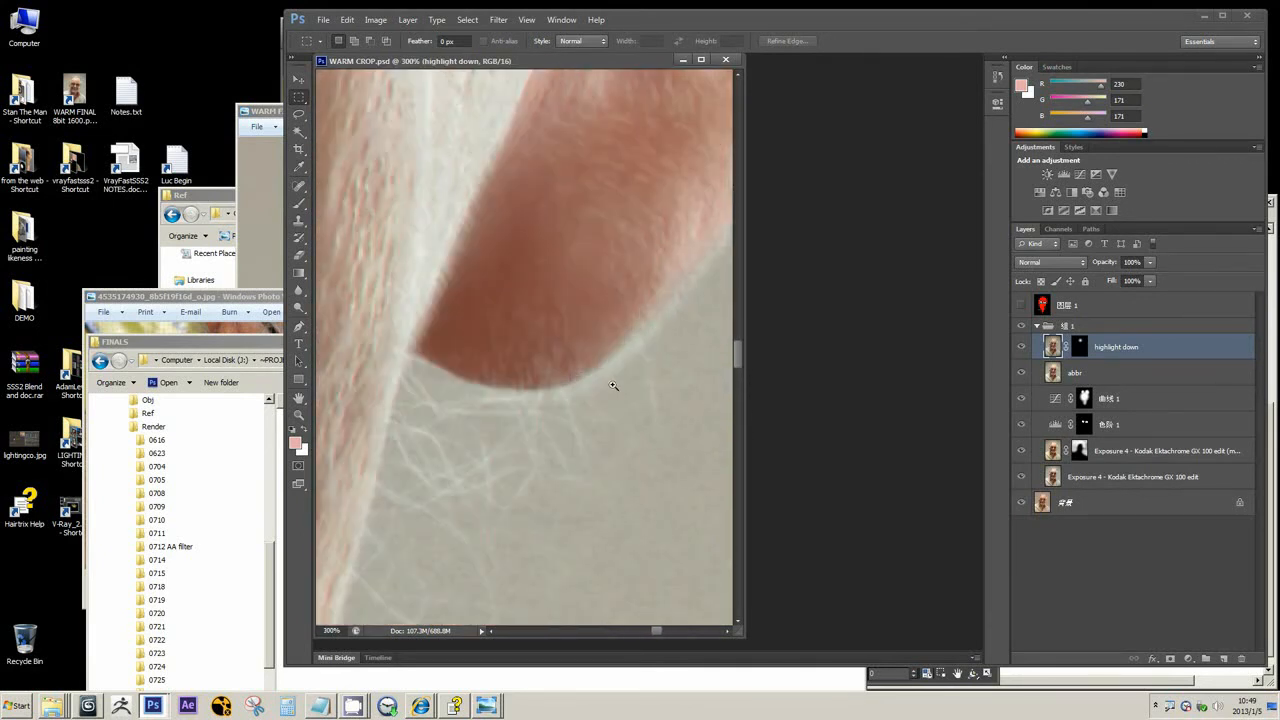
alt+click(582, 383)
drag(614, 370, 549, 377)
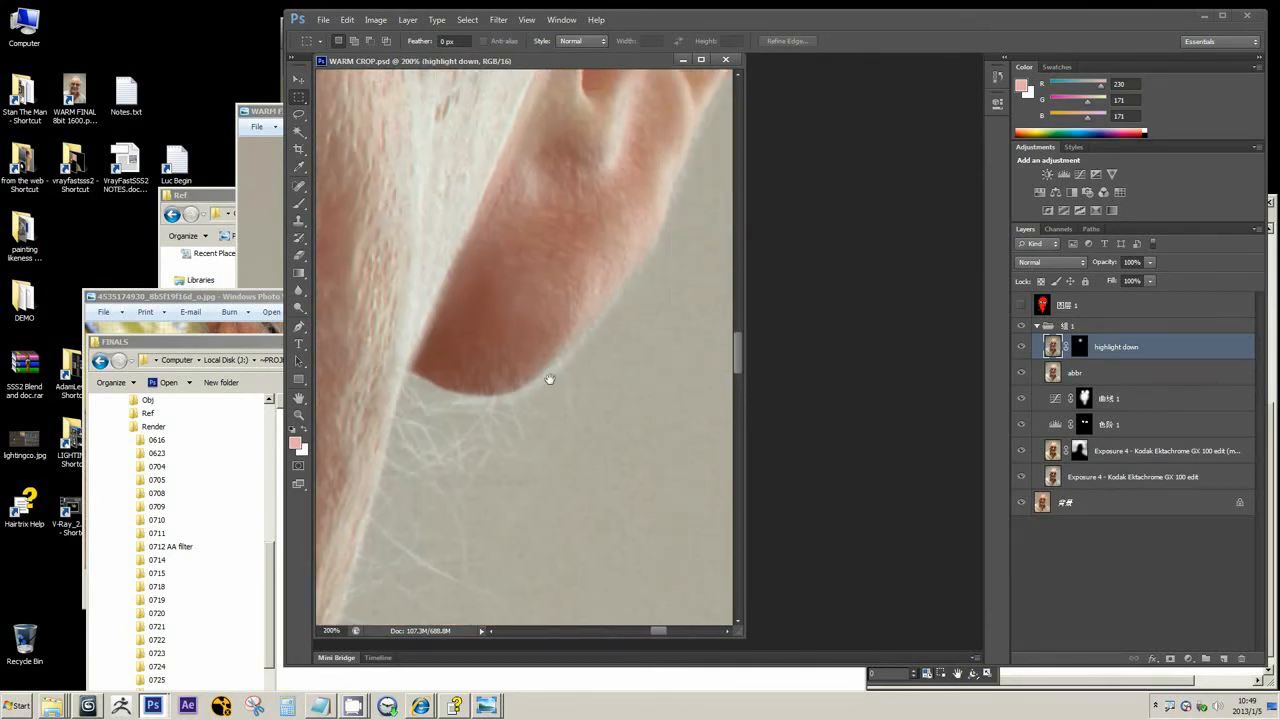
drag(622, 330, 607, 371)
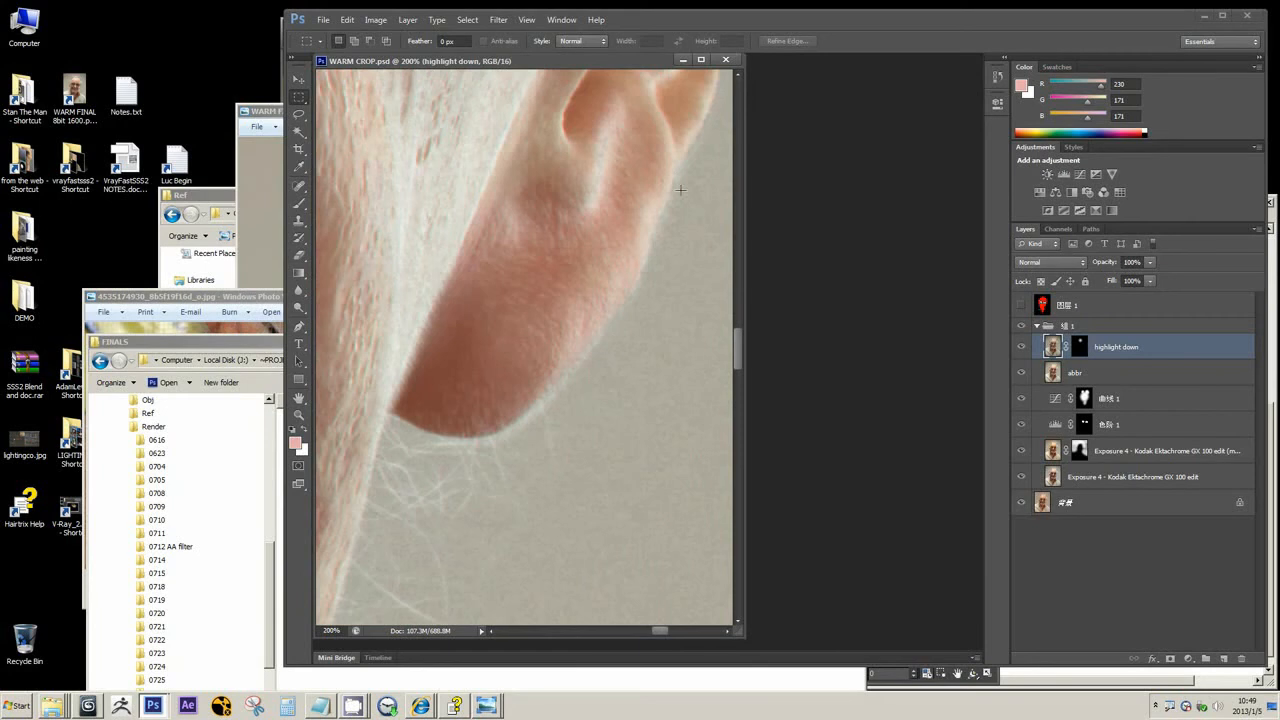
Inspect the fuzz along the ear's outer edge, the sideburn beside the lobe and the stray hairs below it
mouse_move(678, 197)
mouse_down()
mouse_move(666, 231)
mouse_move(688, 186)
mouse_up()
drag(549, 344, 566, 317)
drag(480, 360, 505, 296)
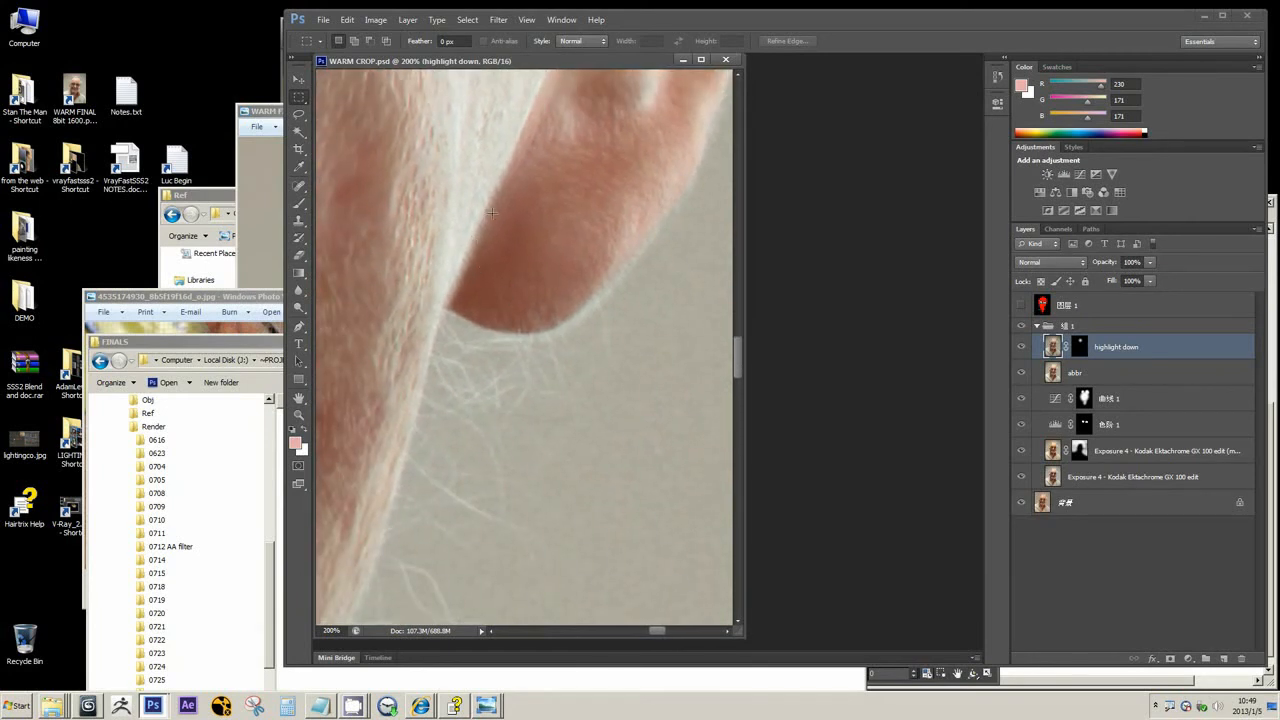
mouse_move(493, 158)
mouse_down()
mouse_move(410, 286)
mouse_move(536, 180)
mouse_move(537, 140)
mouse_up()
key(Escape)
drag(477, 291, 600, 140)
drag(377, 503, 503, 332)
Examine the fuzz on the cheek and jawline at 100%, temporarily circling the cheek fold and clearing the mark
key(ctrl+minus)
mouse_move(472, 368)
mouse_down()
mouse_move(448, 411)
mouse_move(537, 351)
mouse_up()
alt+click(448, 411)
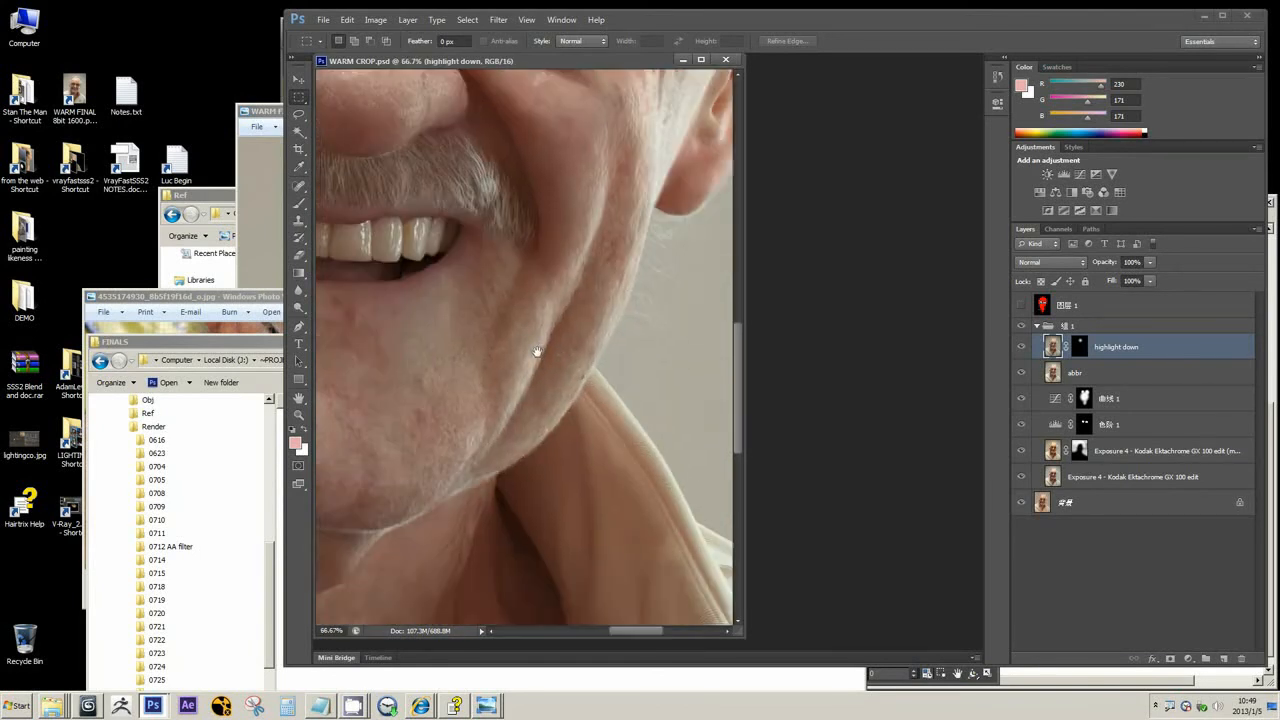
ctrl+click(560, 343)
ctrl+click(561, 343)
alt+click(561, 343)
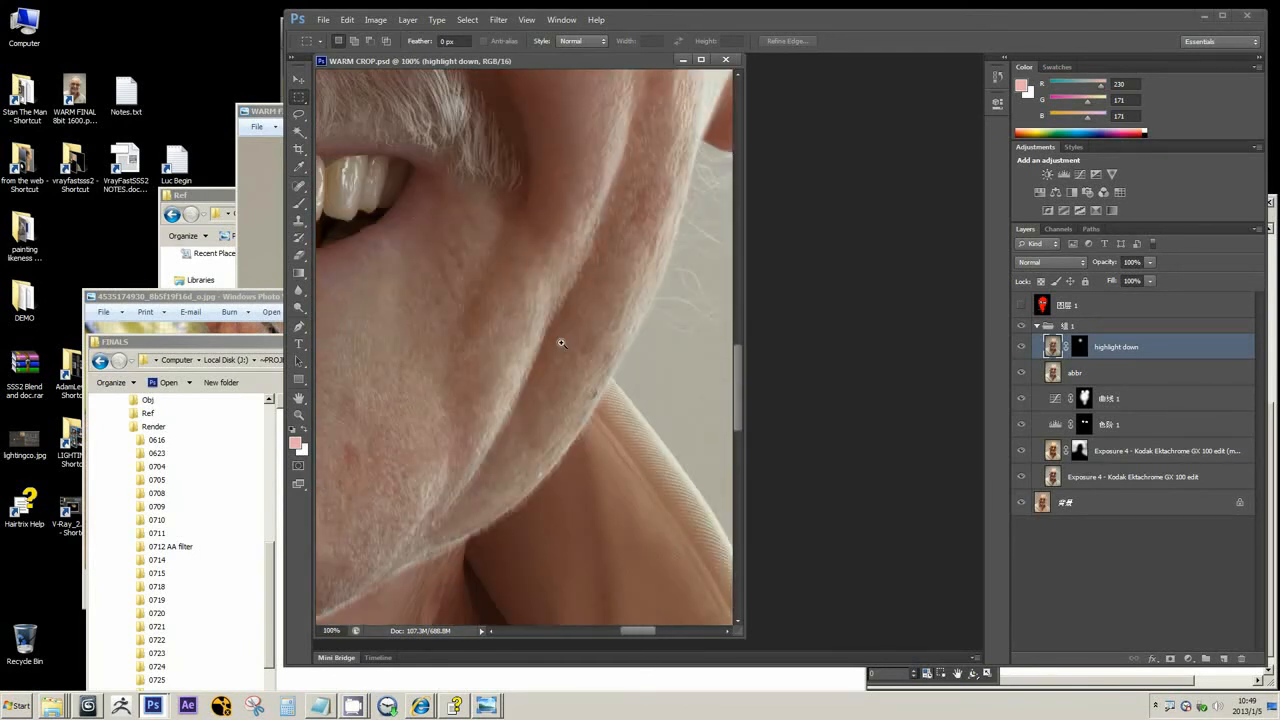
mouse_move(596, 187)
mouse_down()
mouse_move(474, 326)
mouse_move(424, 455)
mouse_move(564, 364)
mouse_move(589, 224)
mouse_up()
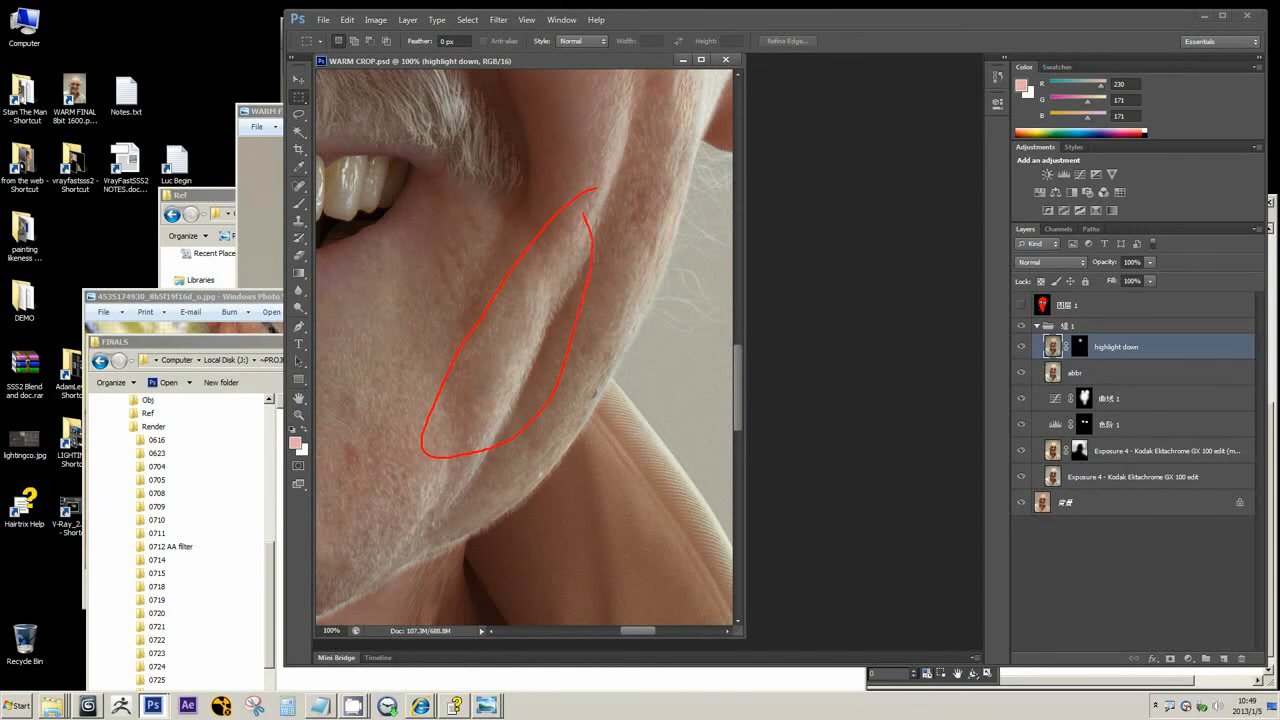
key(Escape)
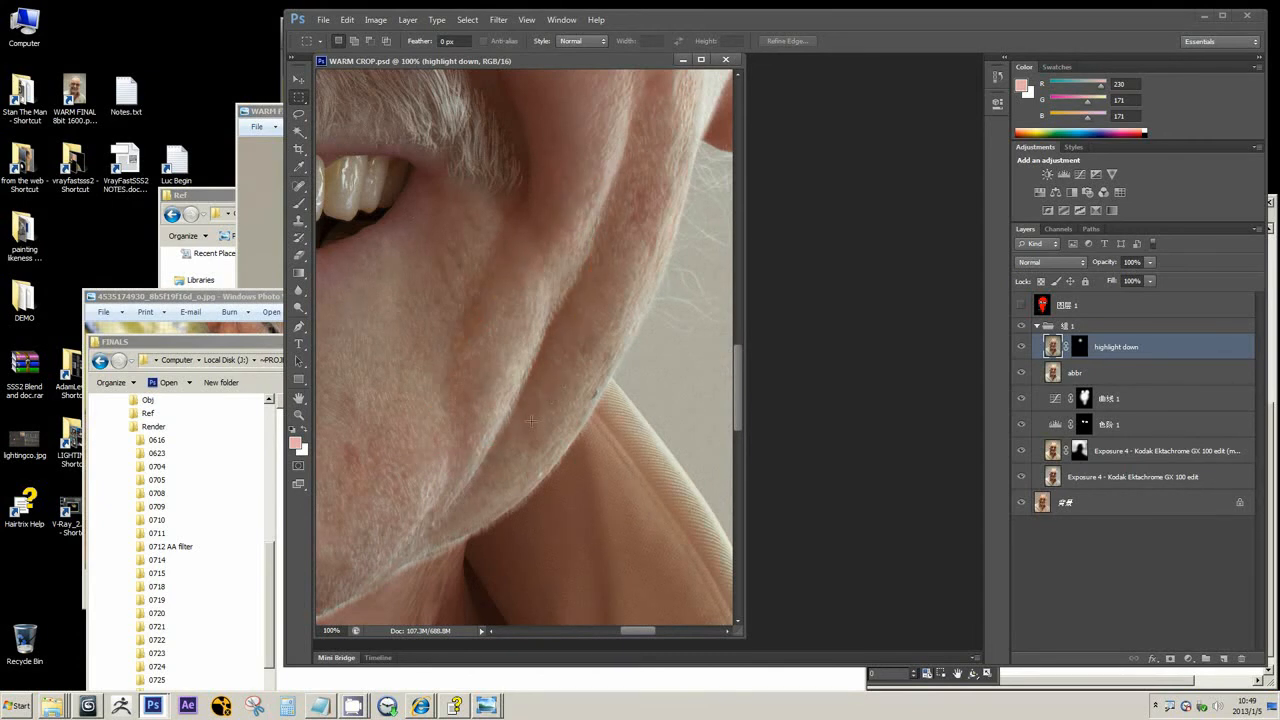
Examine the fuzz along the chin, jawline and side of the face at 50% and 66.7% magnification
alt+click(485, 405)
drag(432, 399, 540, 397)
drag(384, 320, 503, 440)
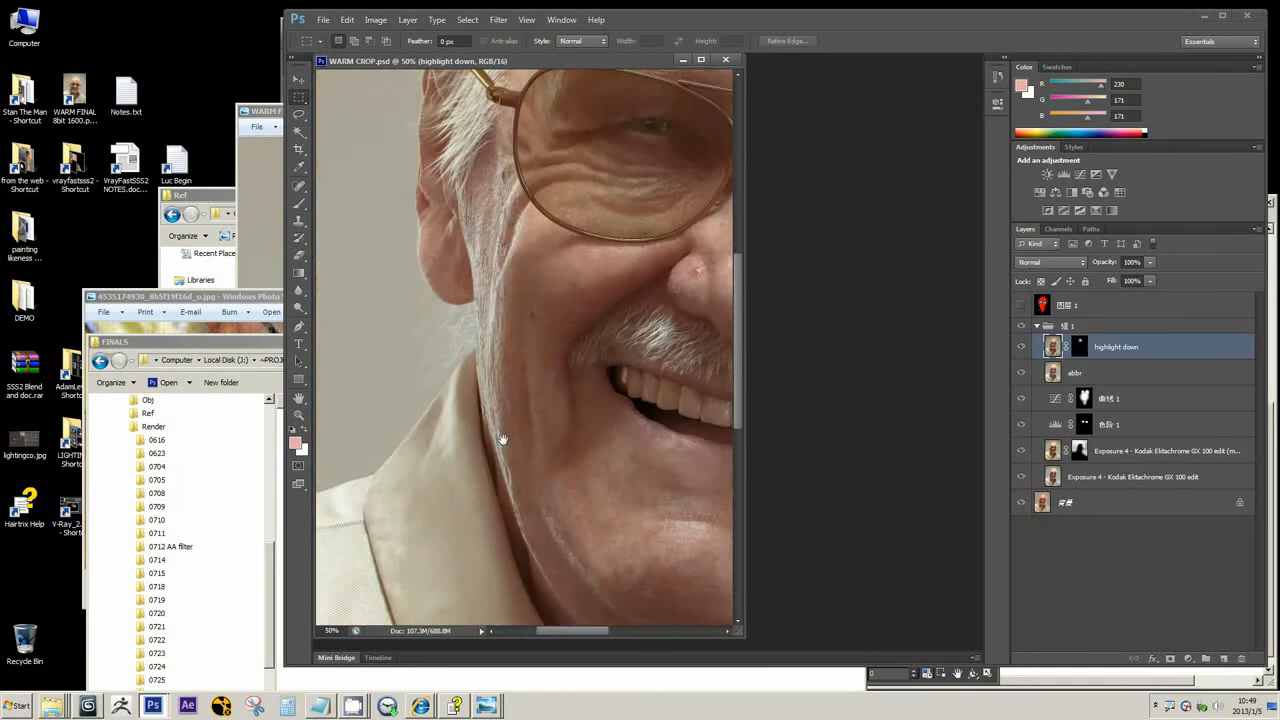
drag(650, 562, 431, 358)
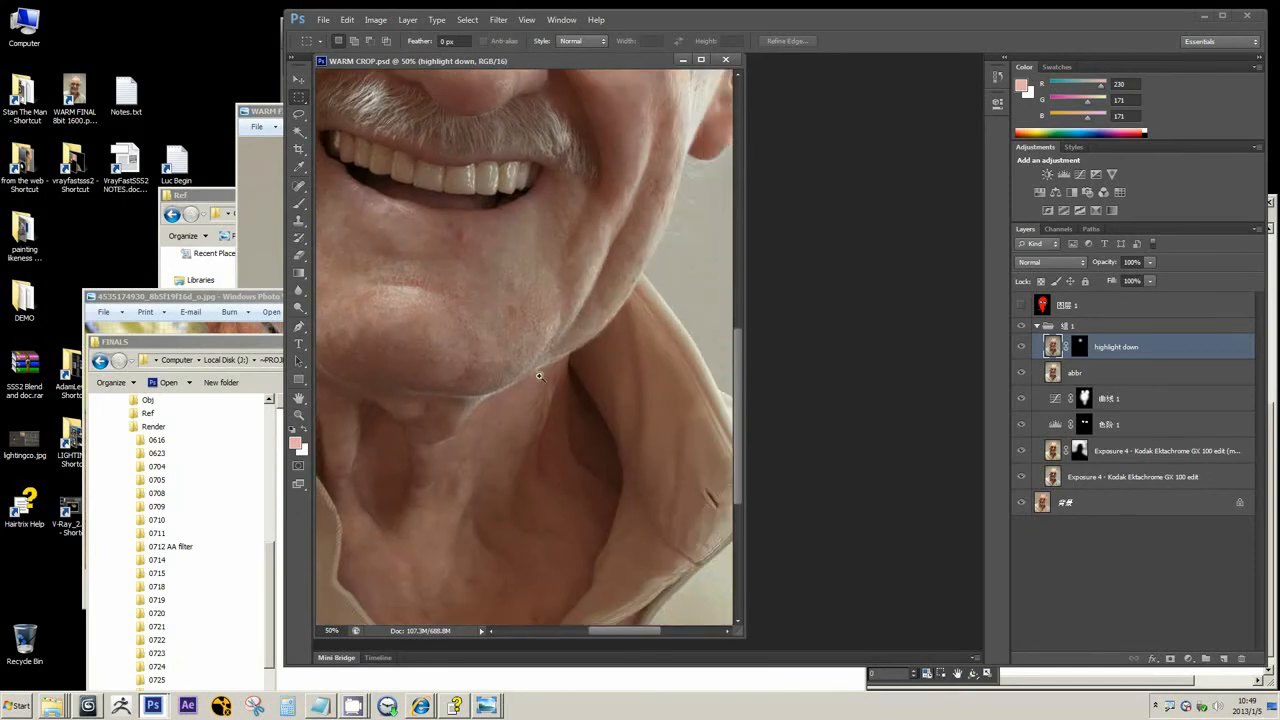
ctrl+click(540, 376)
ctrl+click(539, 377)
alt+click(540, 377)
alt+click(540, 377)
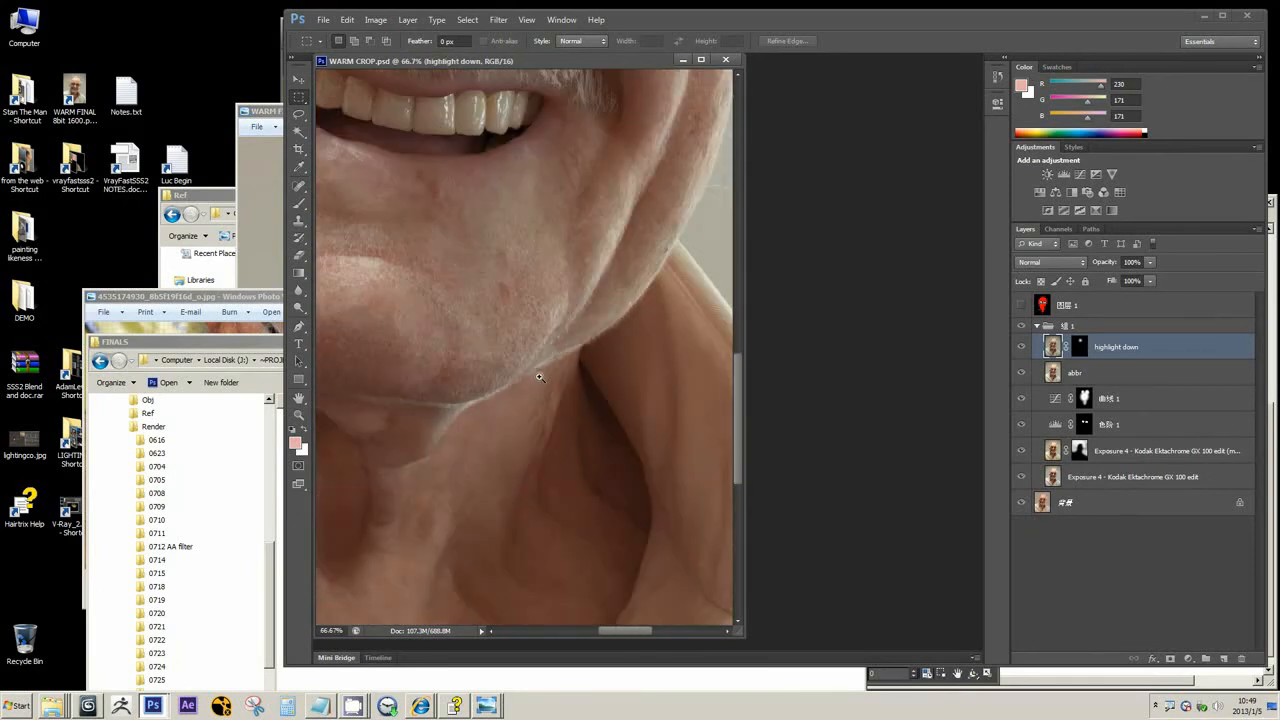
drag(577, 350, 480, 456)
drag(567, 266, 537, 371)
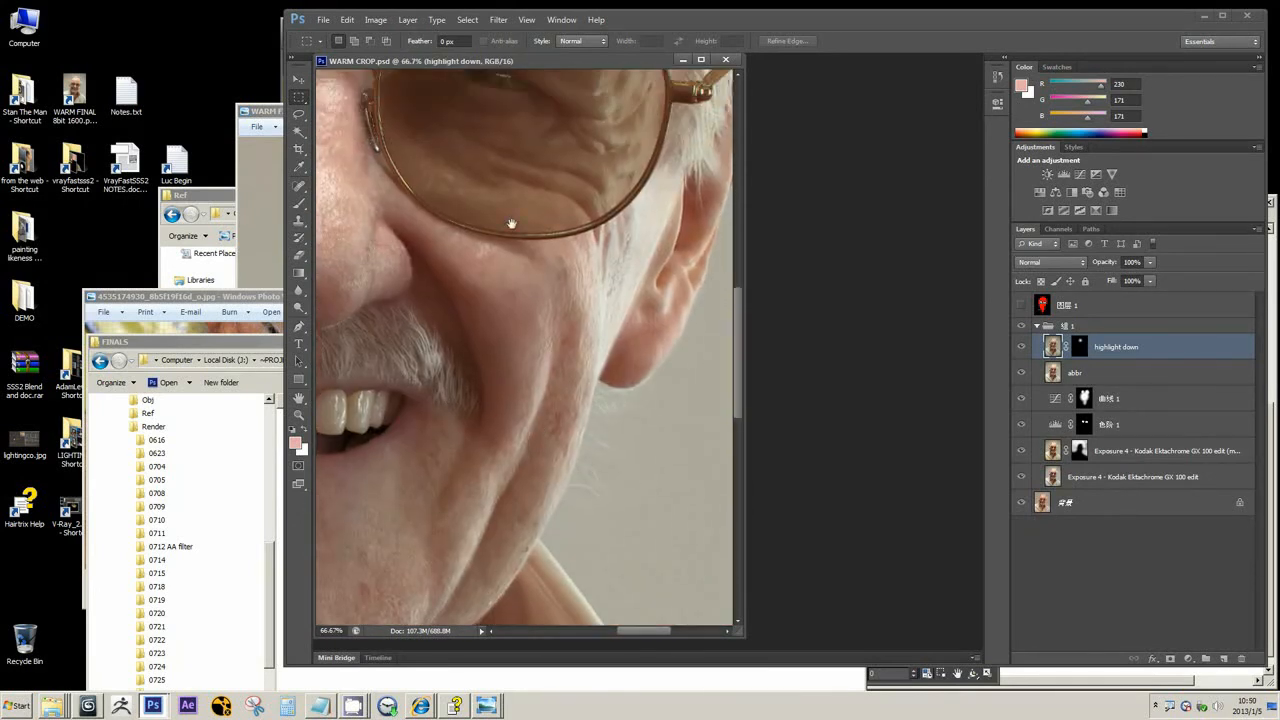
Inspect the fine hairs along the cheek folds beside the mouth at magnifications from 66.7% to 300%
drag(537, 449, 571, 343)
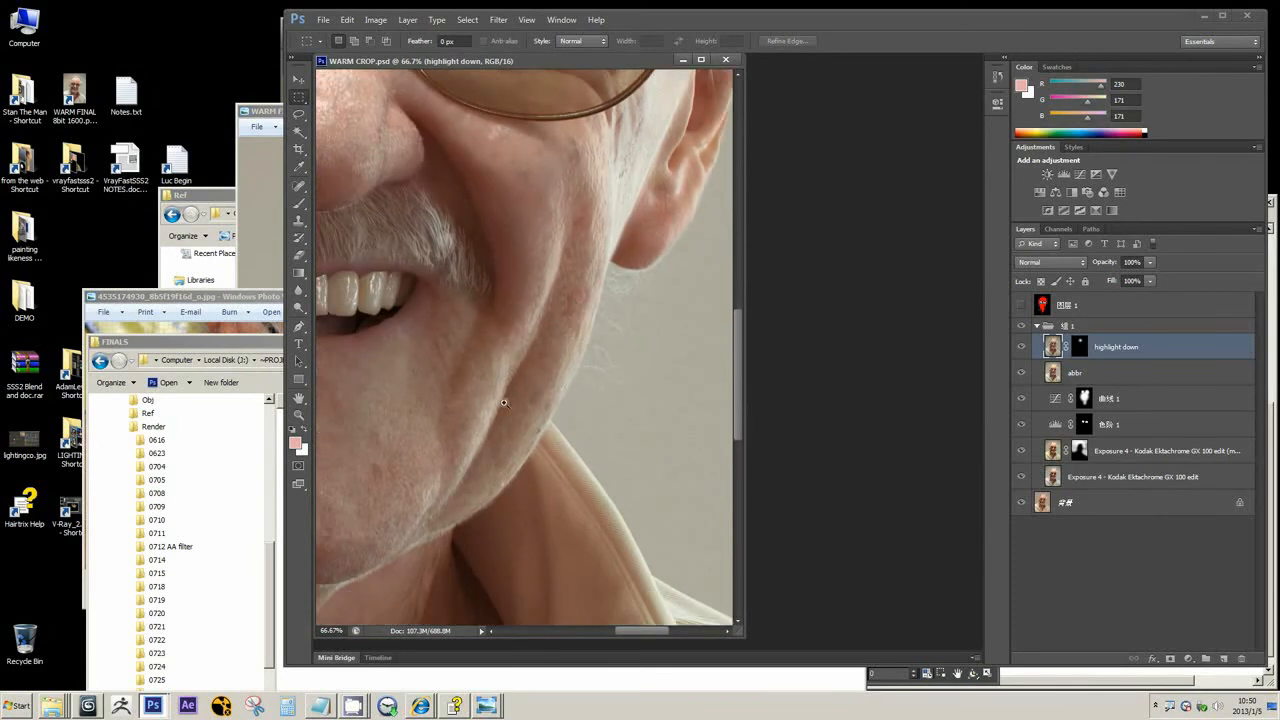
ctrl+click(491, 449)
ctrl+click(491, 449)
scroll(486, 398, down, 1)
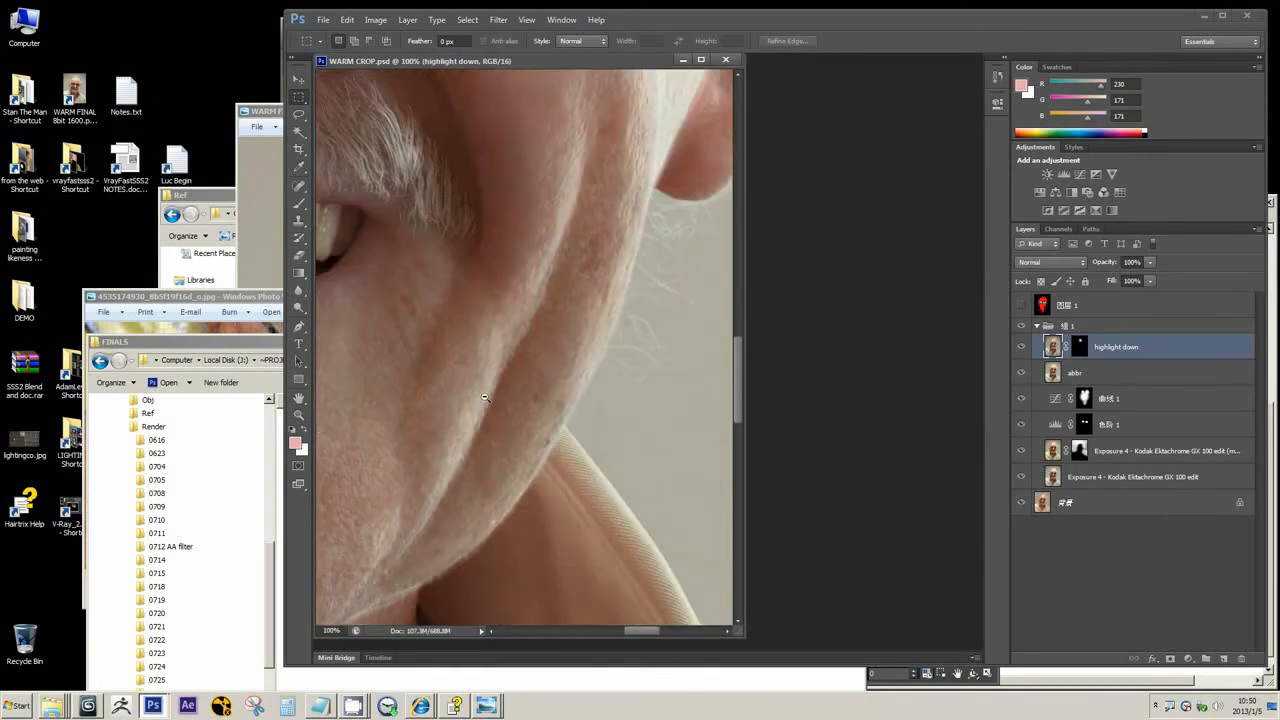
drag(460, 424, 496, 384)
scroll(520, 390, up, 1)
alt+scroll(525, 357, down, 1)
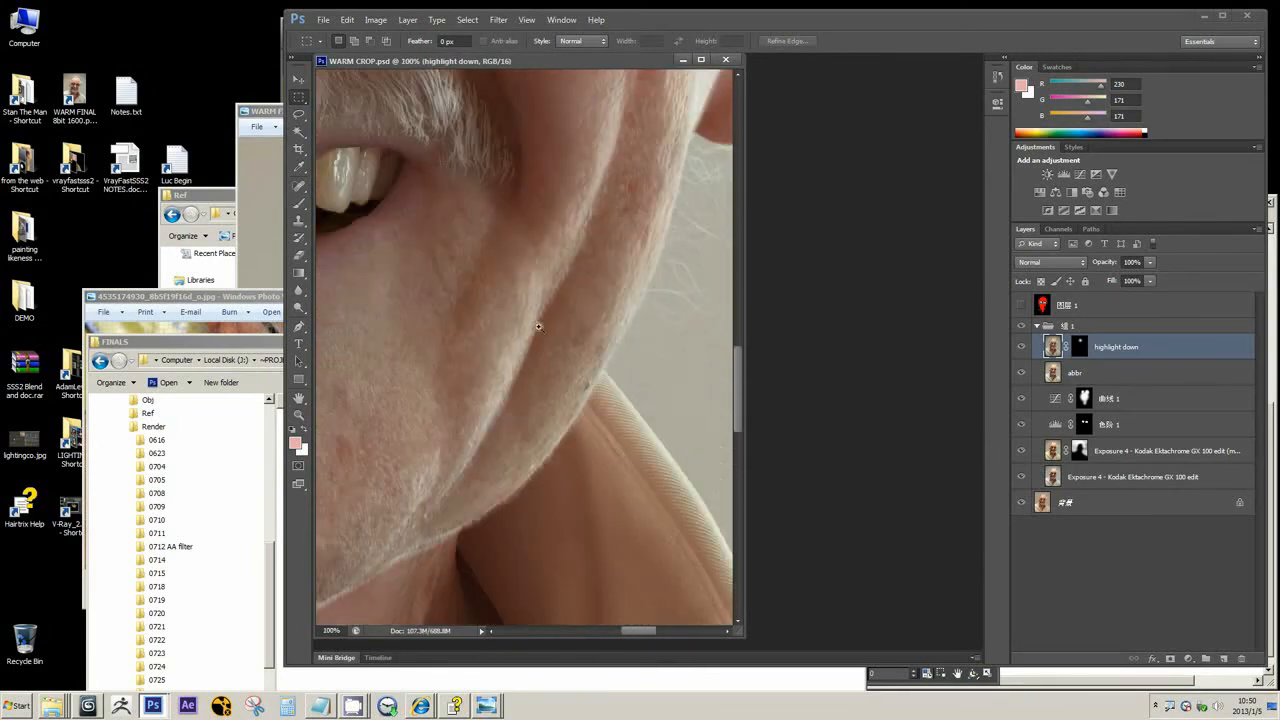
alt+scroll(540, 326, up, 1)
alt+scroll(474, 342, down, 1)
Review the whole face at 33.3%, and inspect the temple hair and eyebrow beside the glasses at 100%
alt+scroll(474, 342, down, 3)
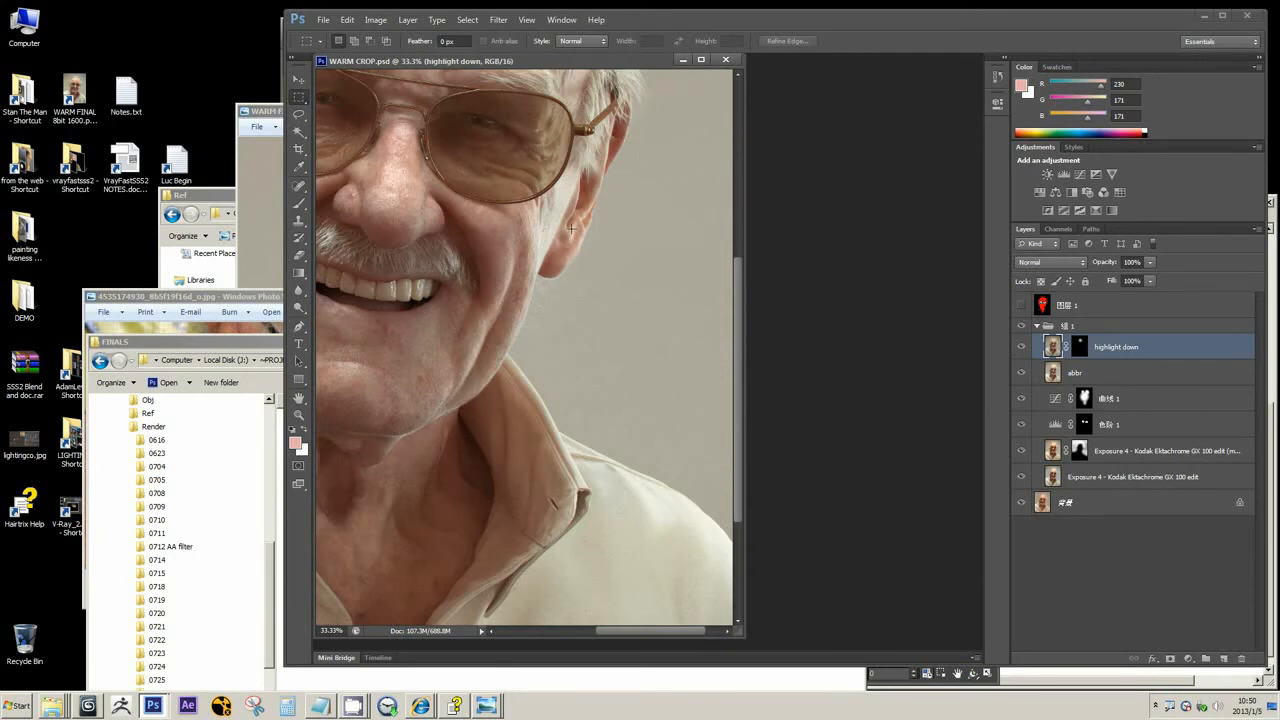
drag(445, 272, 540, 392)
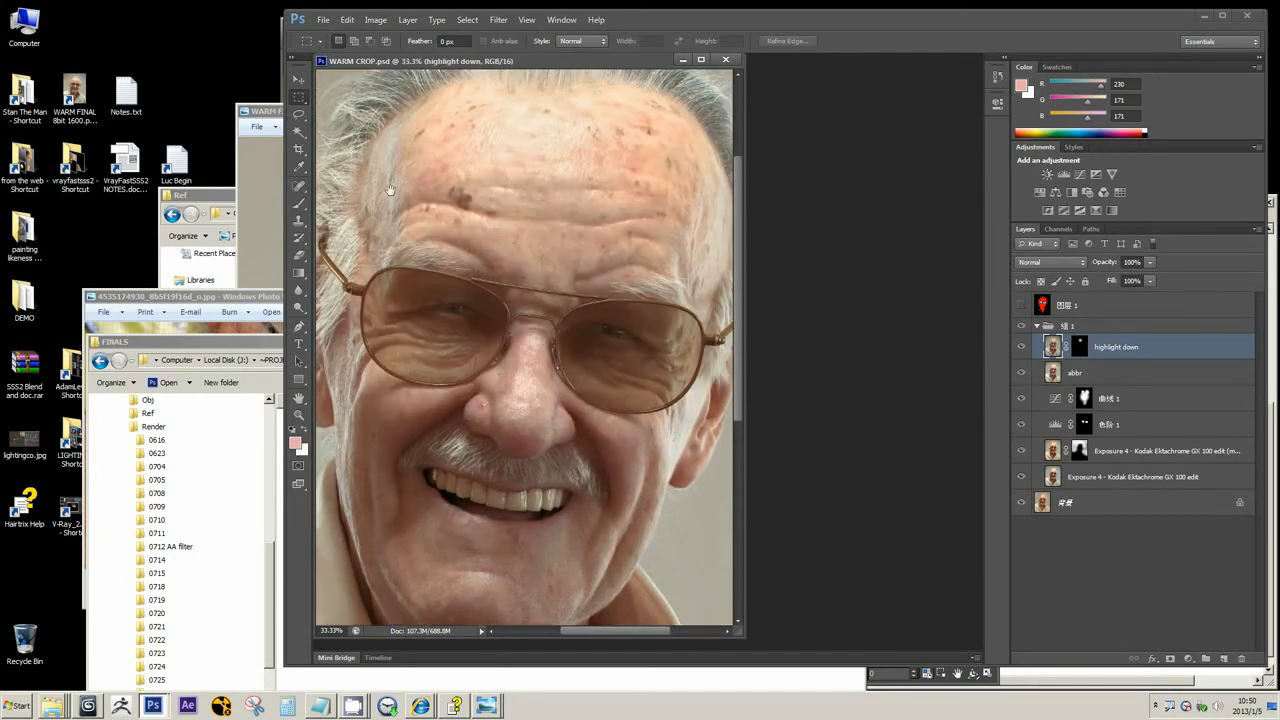
drag(516, 419, 510, 367)
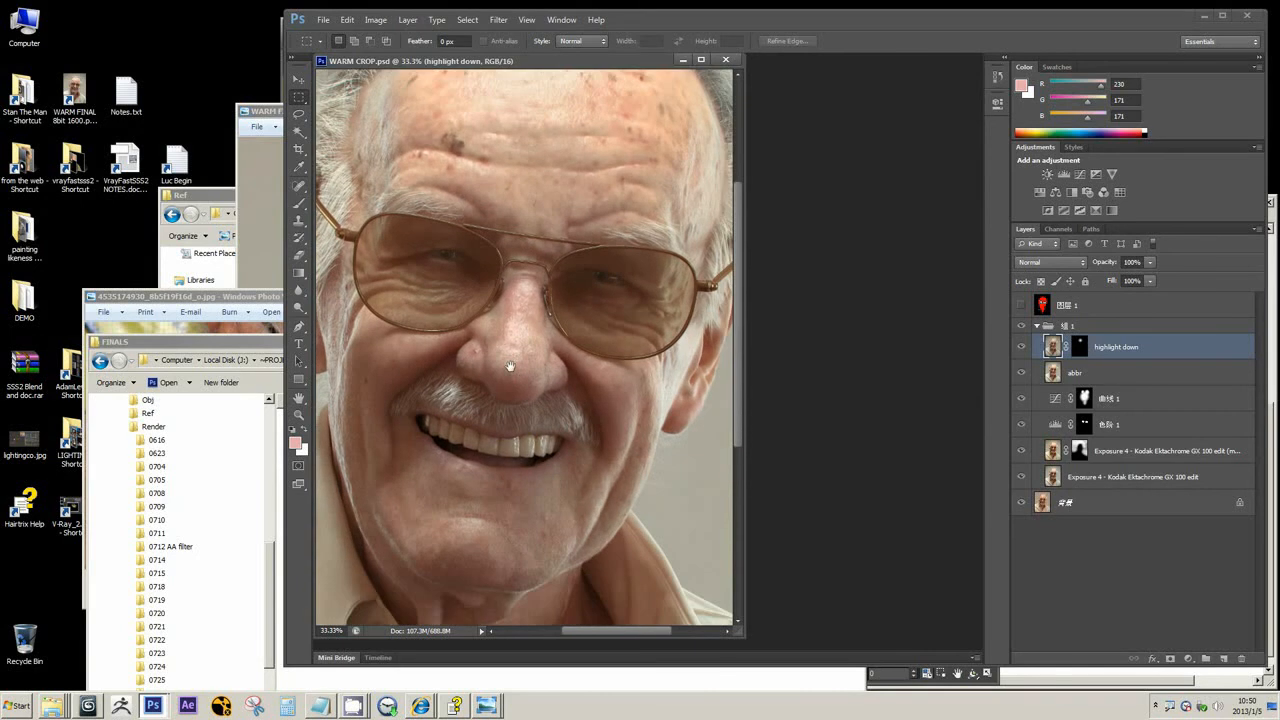
drag(494, 273, 523, 310)
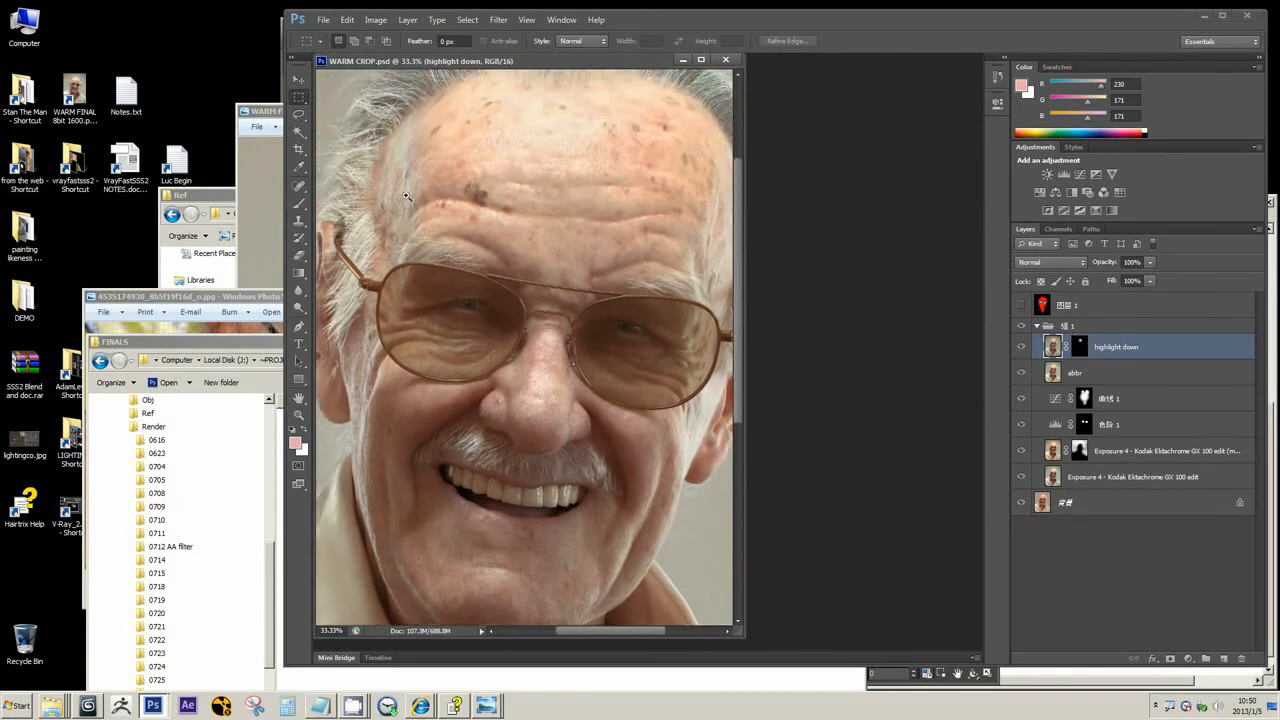
ctrl+click(404, 191)
ctrl+click(404, 191)
ctrl+click(404, 191)
drag(384, 79, 410, 125)
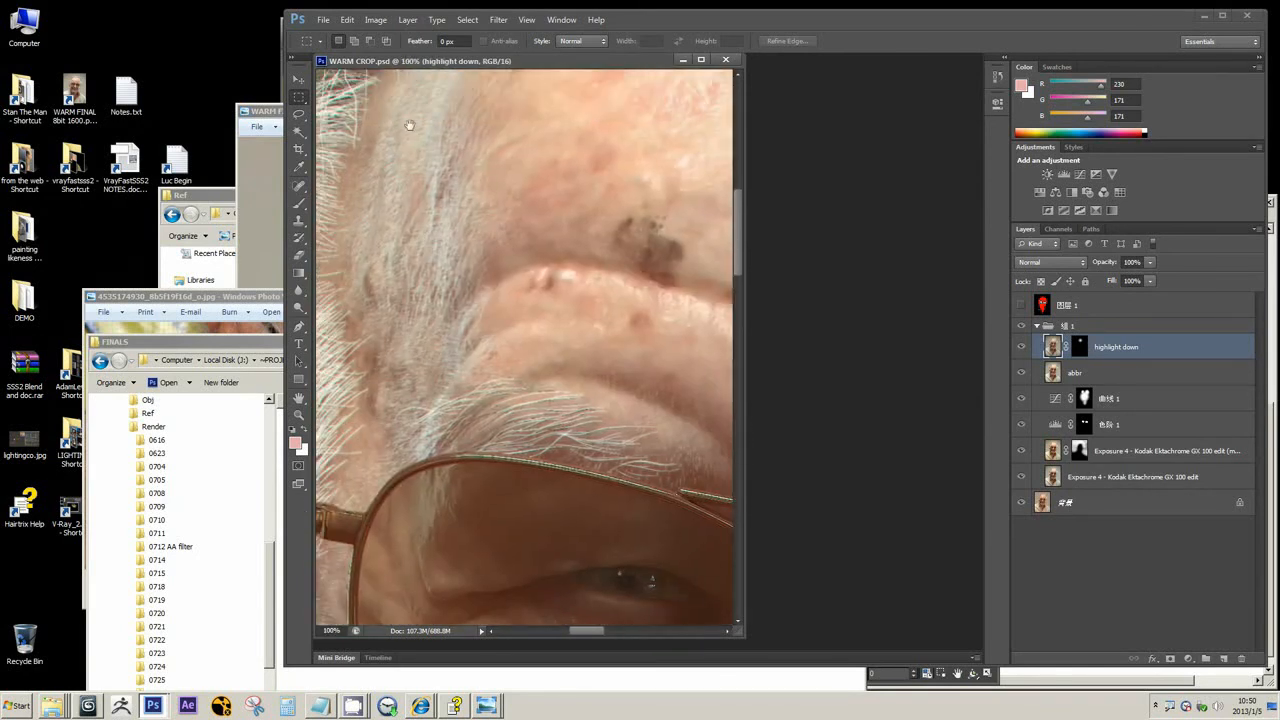
drag(420, 226, 457, 267)
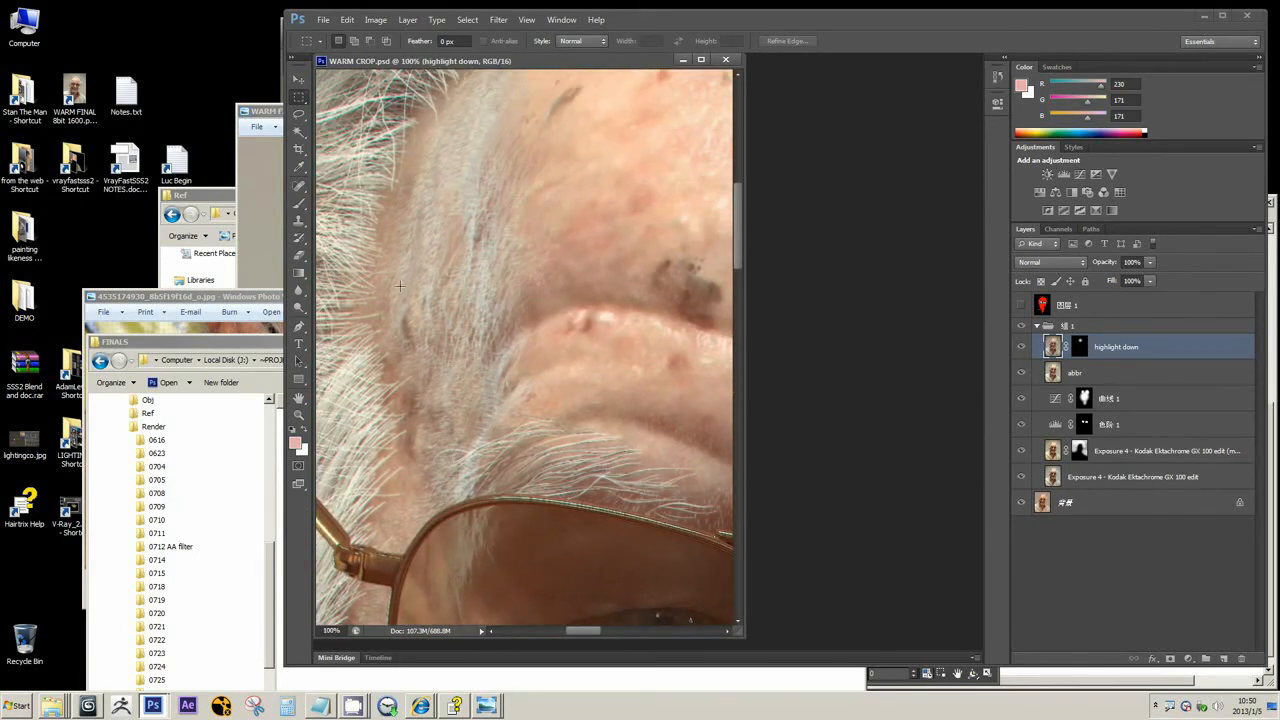
Examine the tiny hairs on the nose and the moustache beneath it at 66.7% and 100% magnification
alt+click(446, 390)
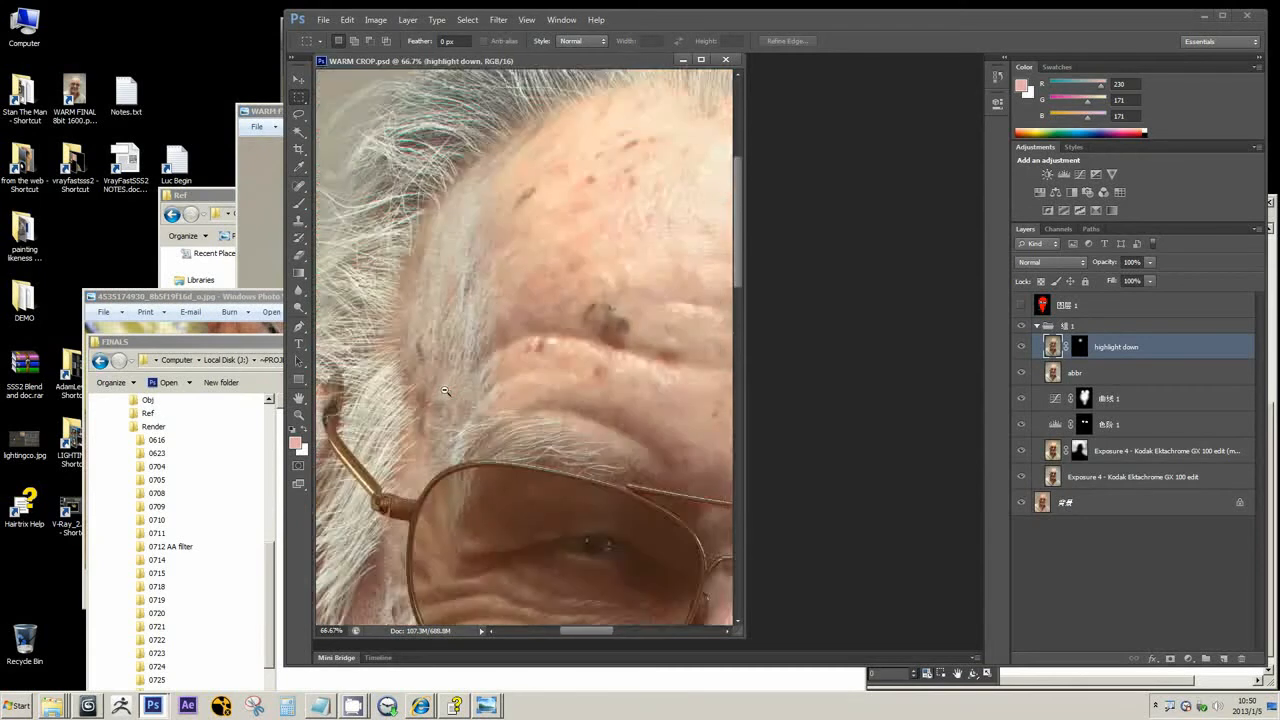
alt+click(446, 390)
alt+click(446, 390)
drag(490, 411, 446, 253)
ctrl+click(516, 440)
ctrl+click(517, 442)
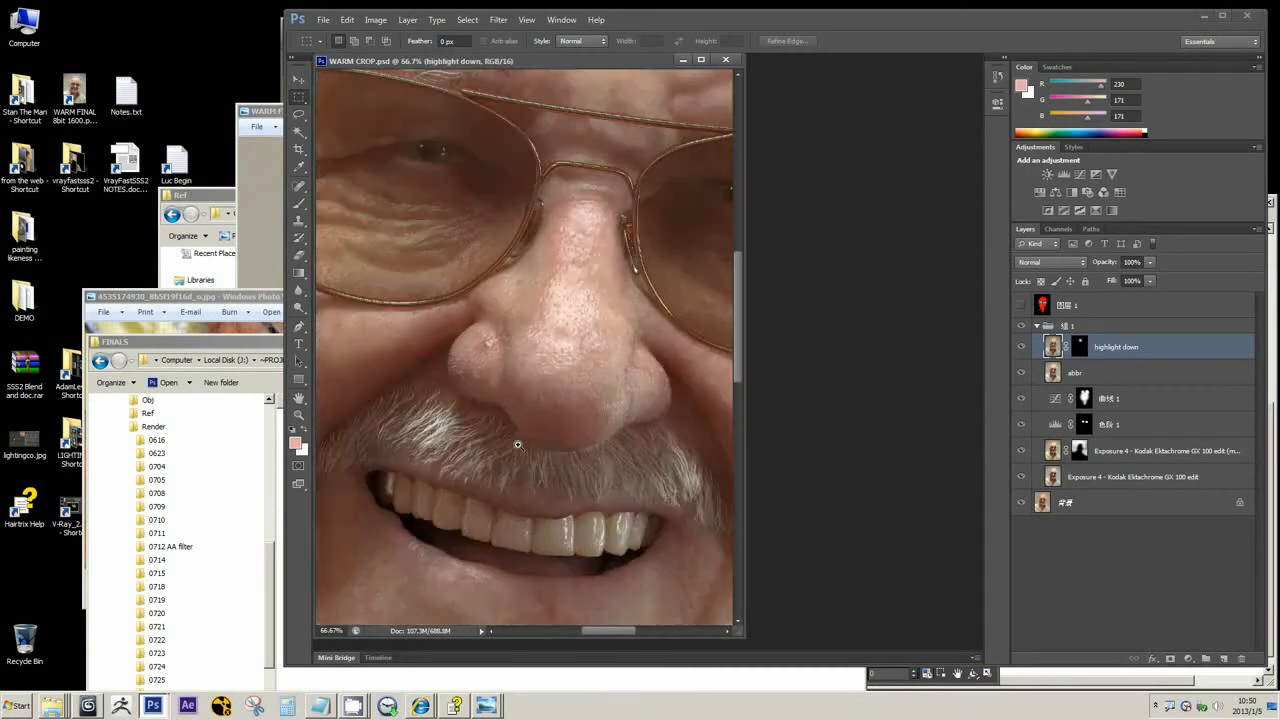
drag(555, 434, 543, 426)
ctrl+click(543, 426)
drag(625, 446, 514, 363)
ctrl+click(532, 378)
alt+click(498, 390)
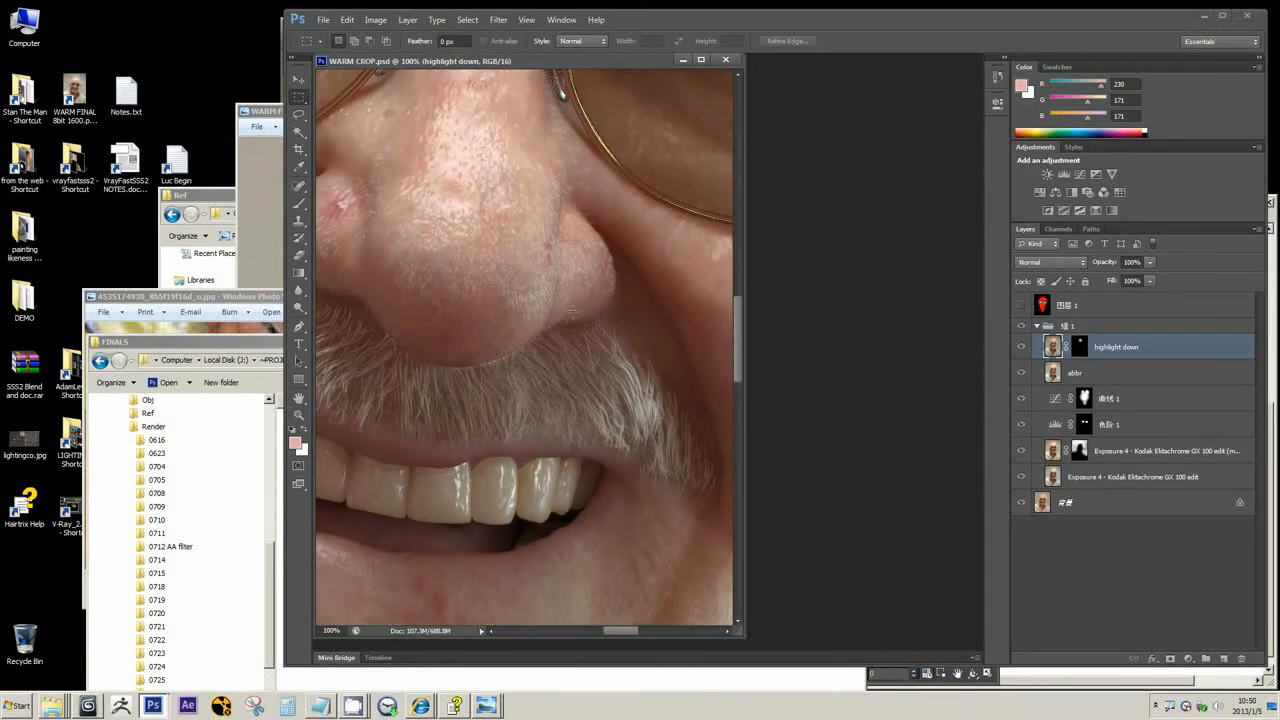
Examine the fine facial hair on the nose, moustache, chin and jawline of the WARM CROP.psd render up close
ctrl+click(474, 322)
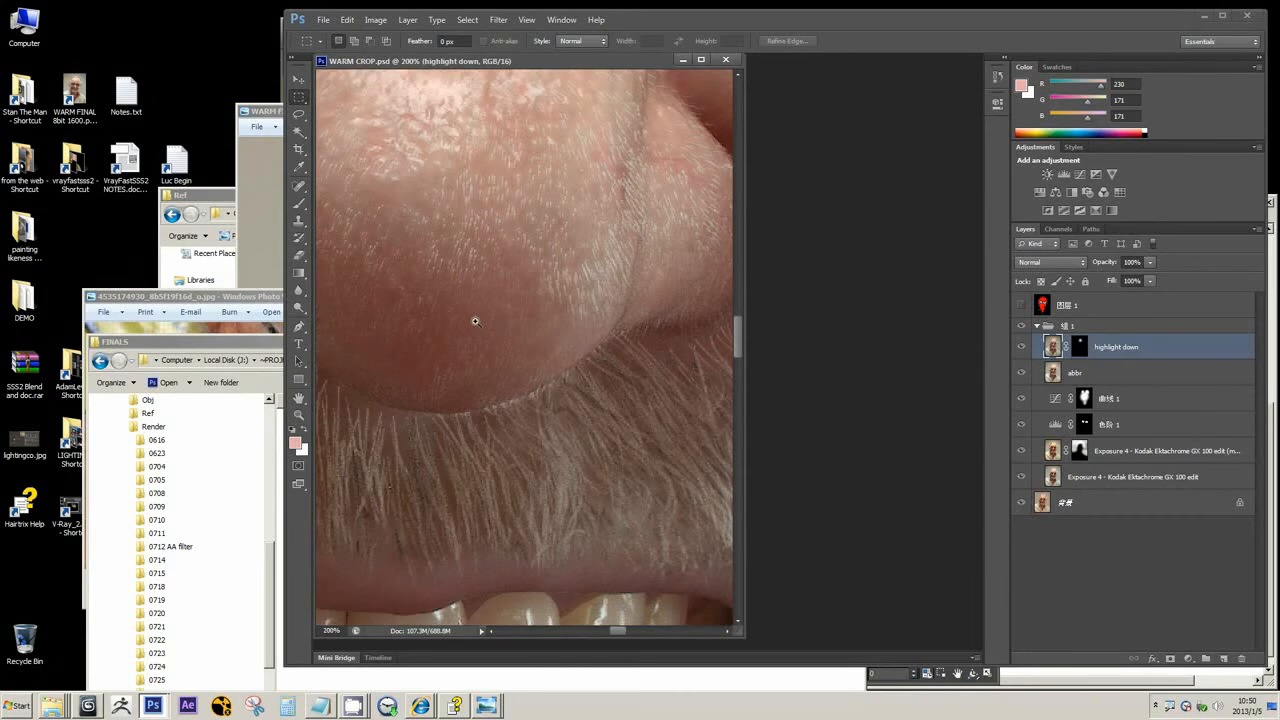
drag(543, 390, 519, 362)
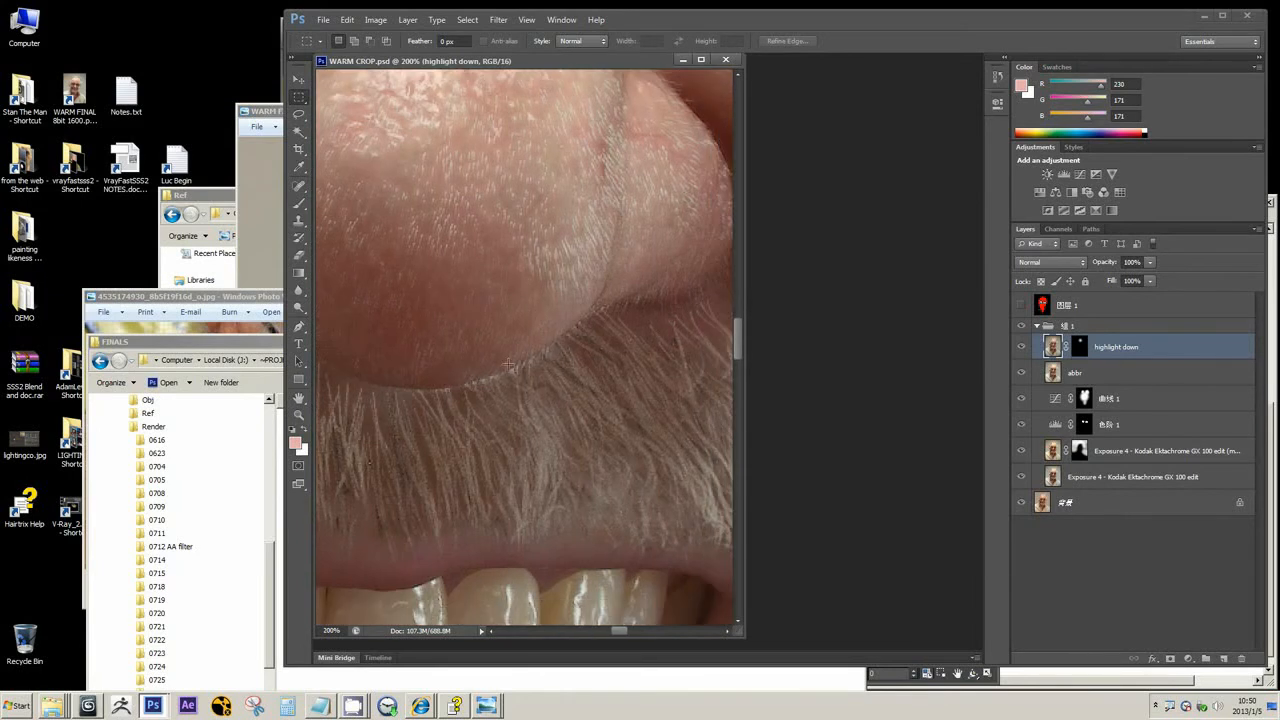
mouse_move(597, 337)
mouse_down()
mouse_move(525, 361)
mouse_move(604, 296)
mouse_up()
alt+click(471, 349)
alt+click(471, 349)
drag(402, 432, 499, 335)
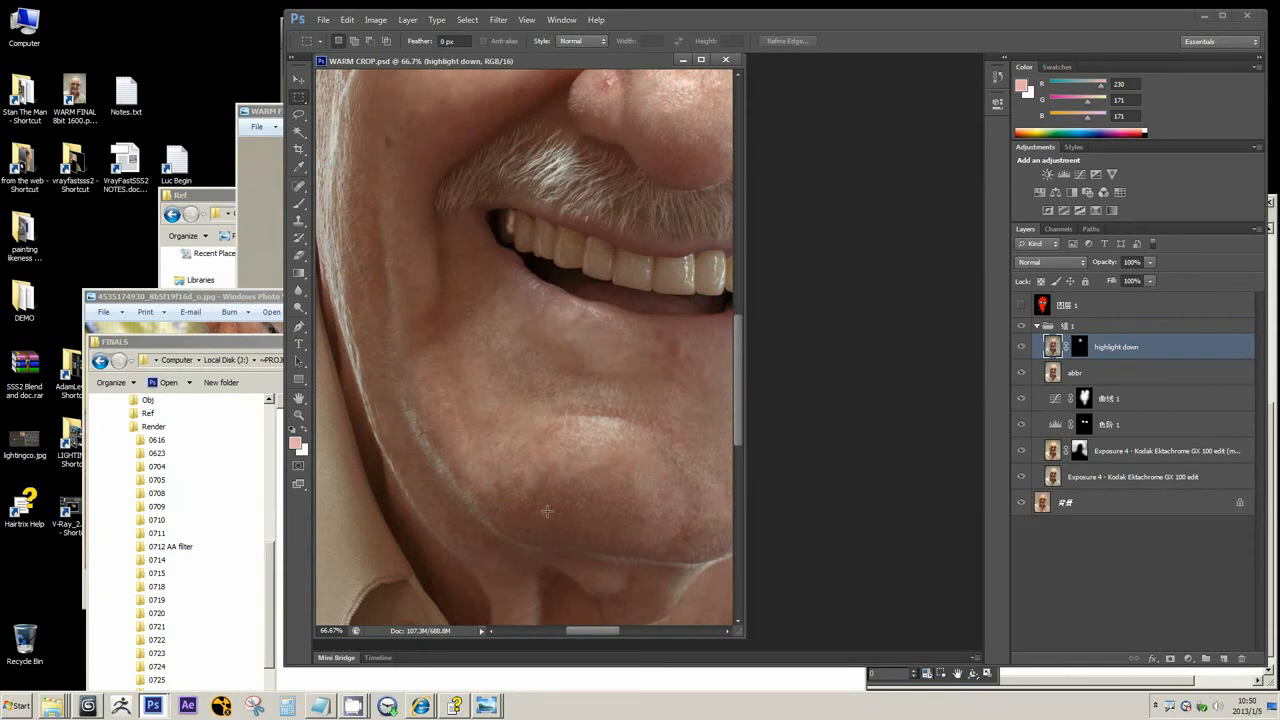
drag(540, 512, 460, 474)
drag(651, 491, 455, 487)
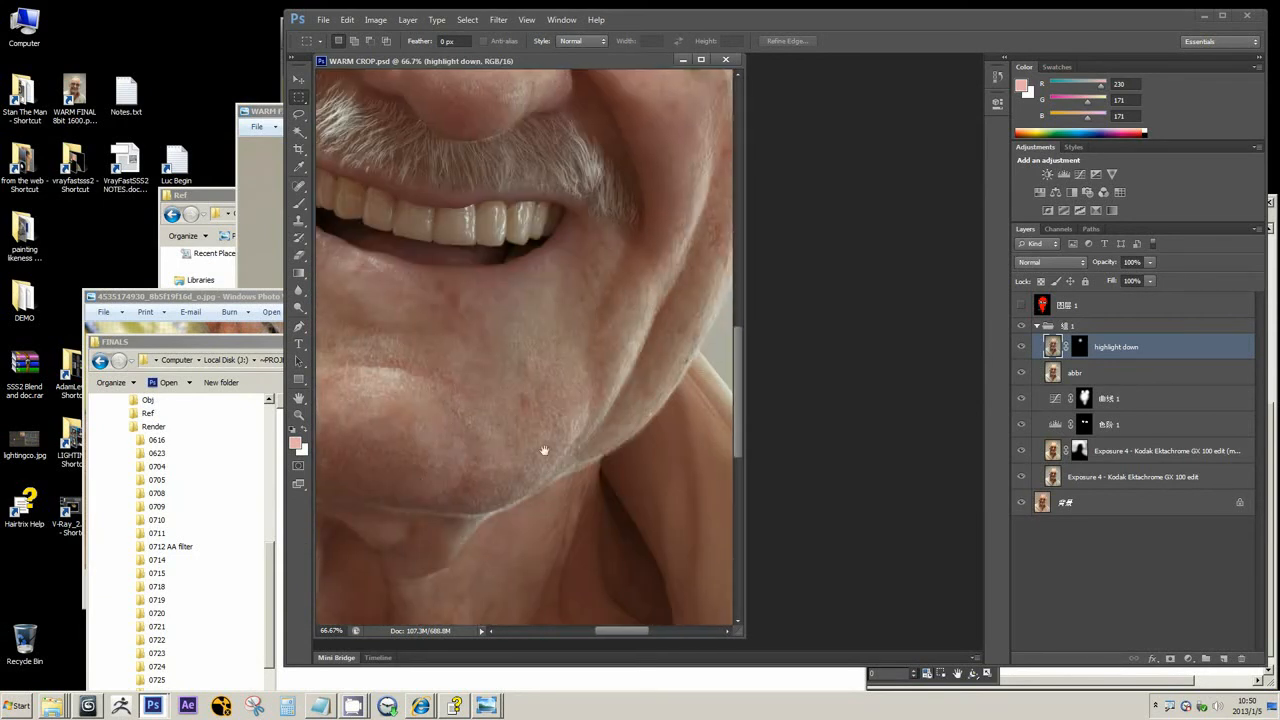
drag(512, 427, 601, 421)
alt+click(450, 418)
drag(429, 412, 486, 438)
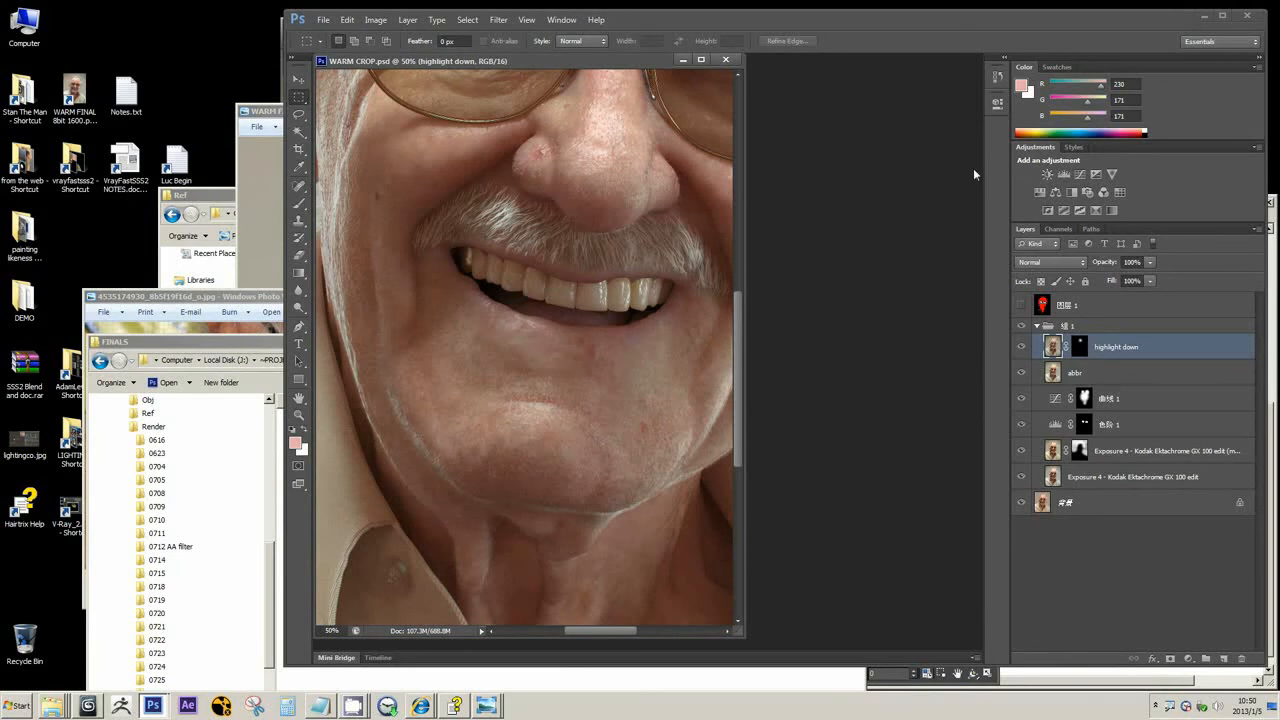
Switch to 3ds Max and copy the Render count from OX_FUZZface's Ox Hair from Guides modifier into the Notes.txt file in Notepad
click(1205, 16)
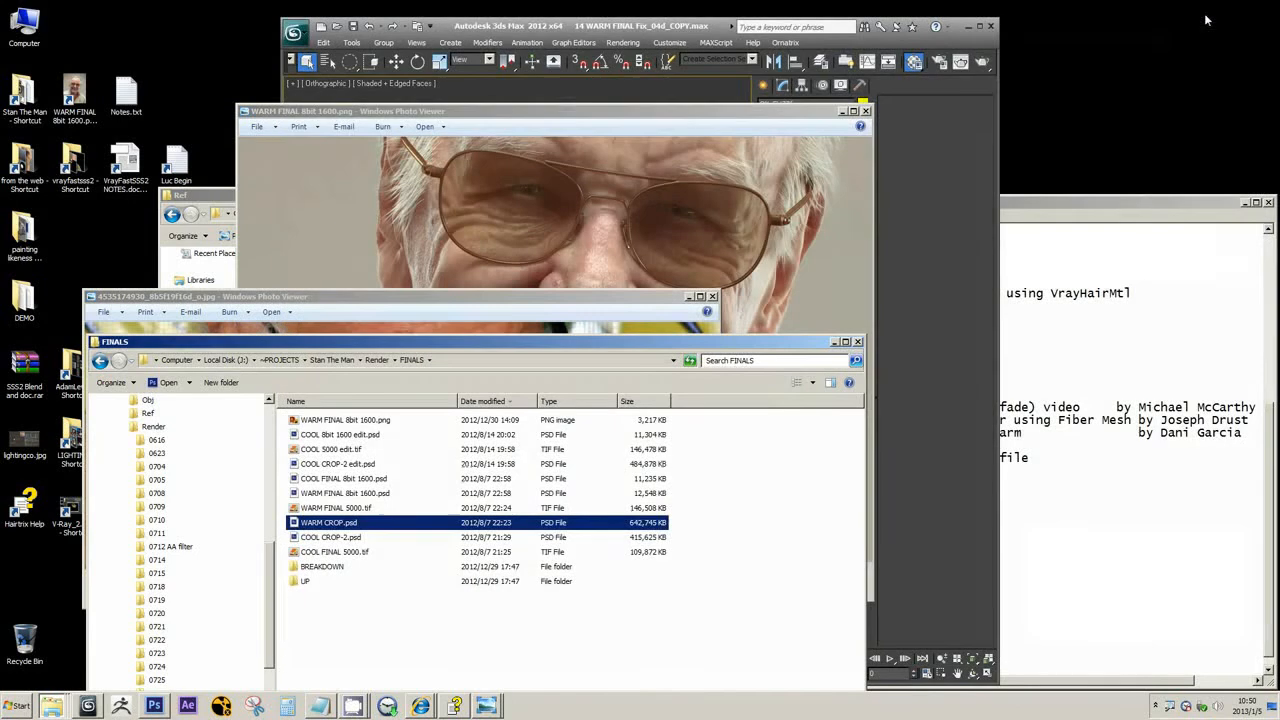
click(667, 26)
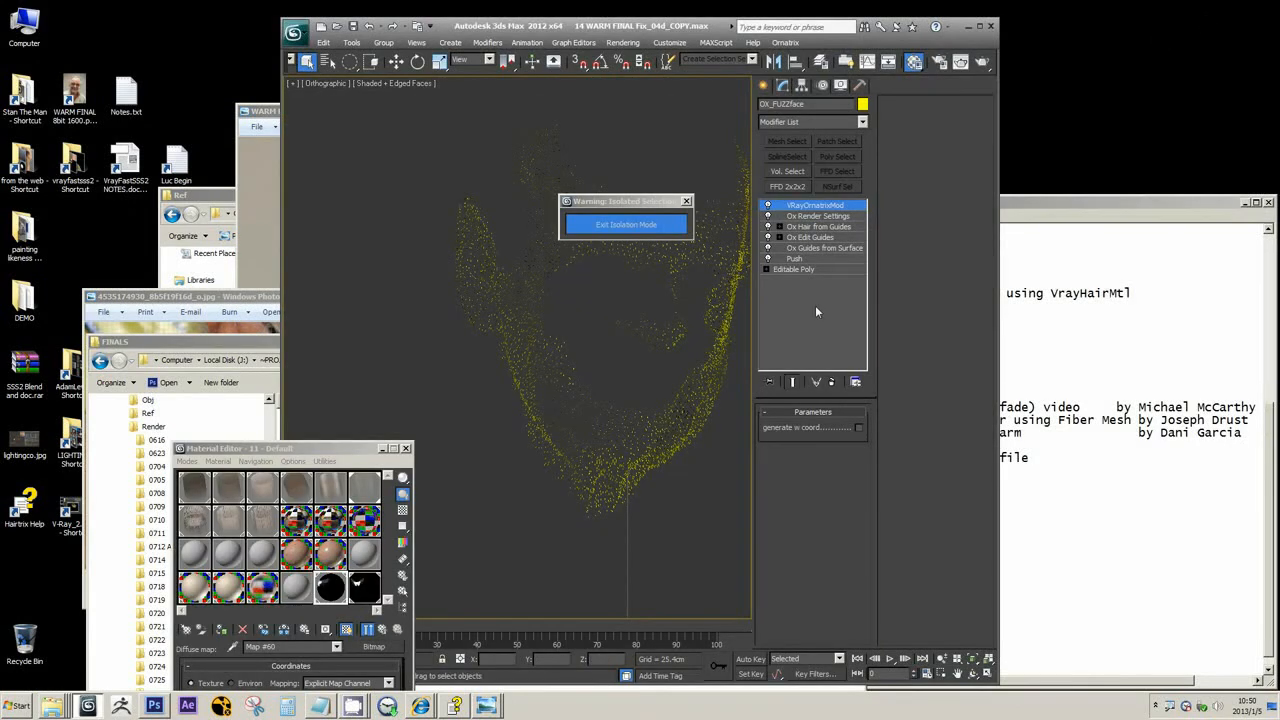
click(843, 227)
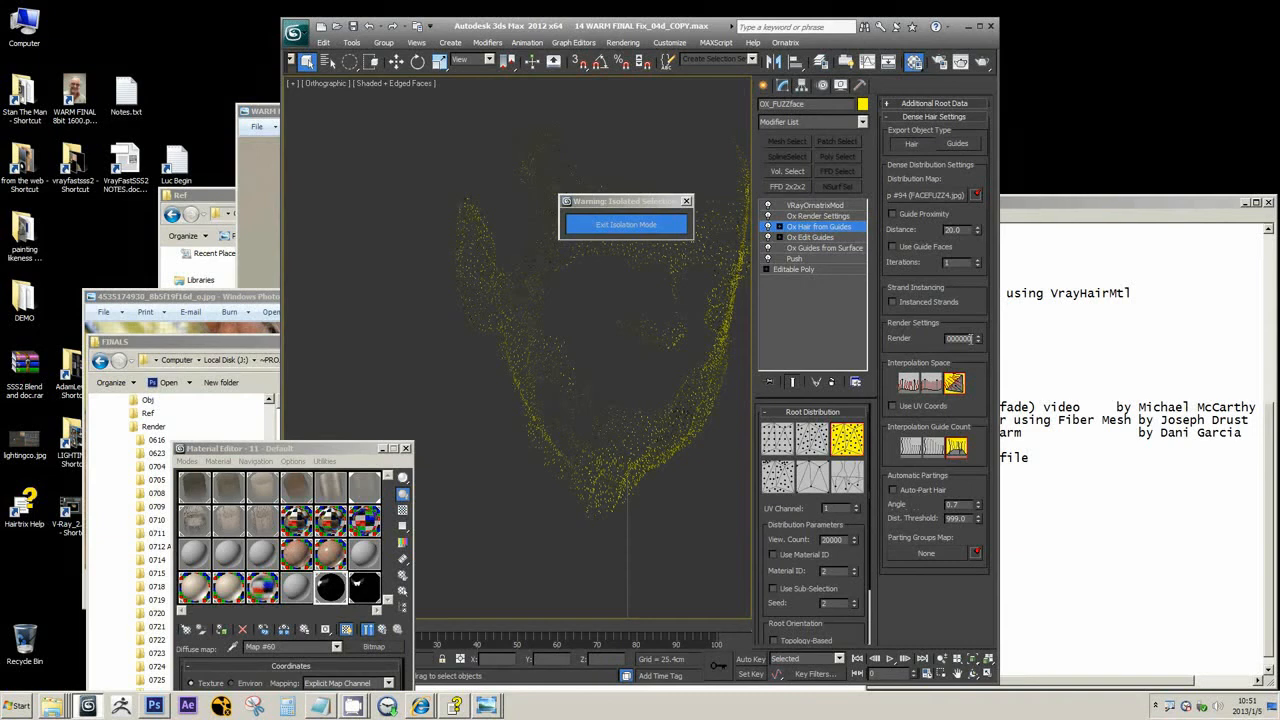
right_click(958, 339)
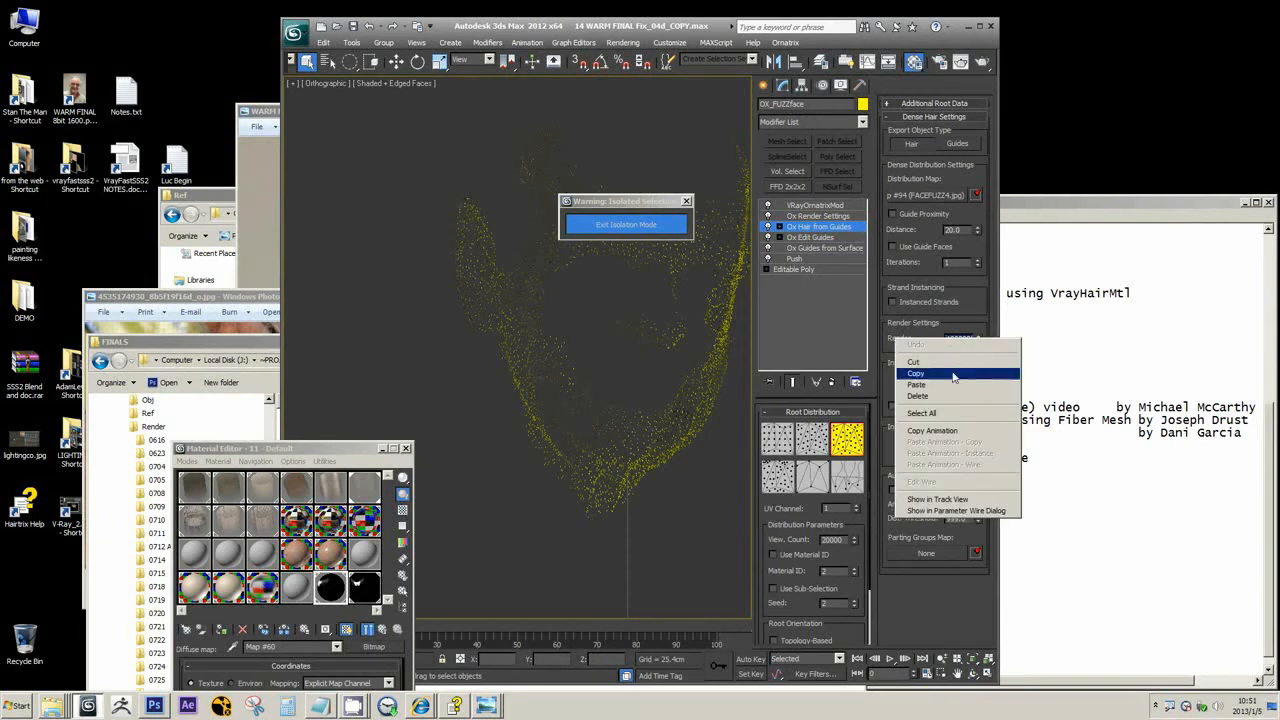
click(953, 374)
click(1040, 517)
key(ctrl+v)
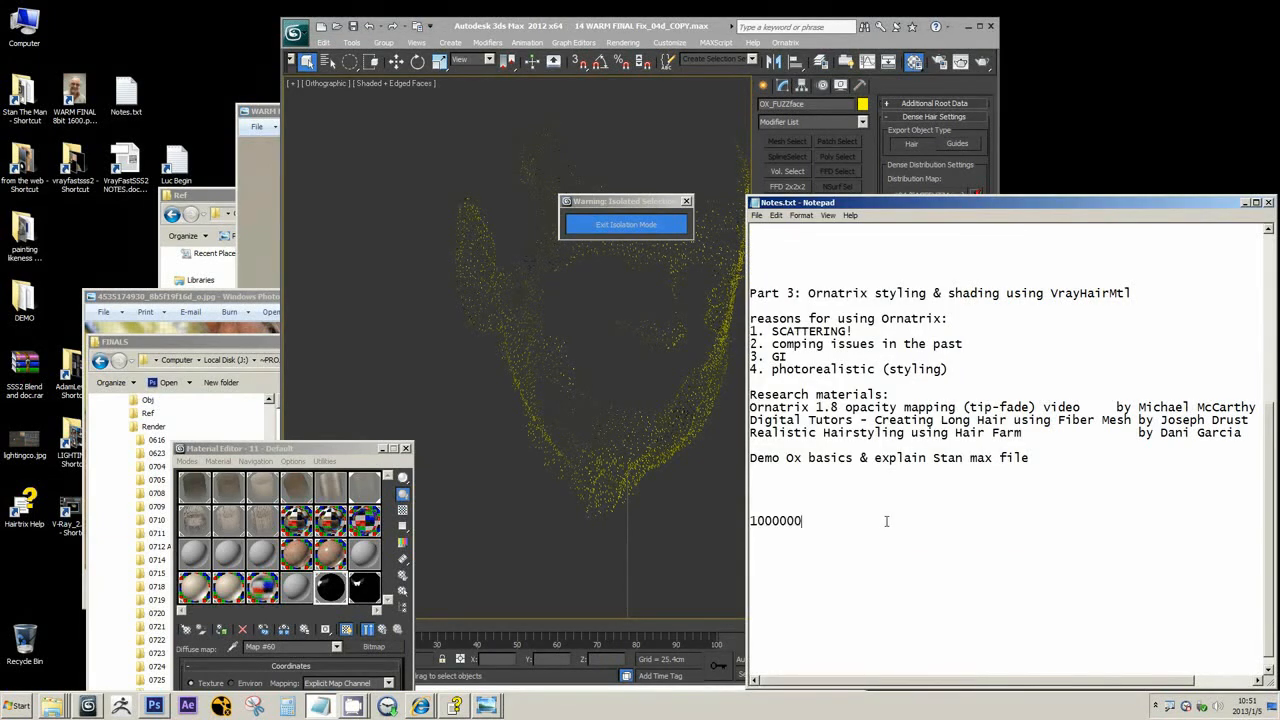
Add thousands separators to the pasted number so it reads 1,000,000
click(778, 520)
text(,)
click(757, 521)
text(,)
Highlight the 1,000,000 figure in the notes and view the isolated face fuzz in 3ds Max from a slightly different angle
click(591, 384)
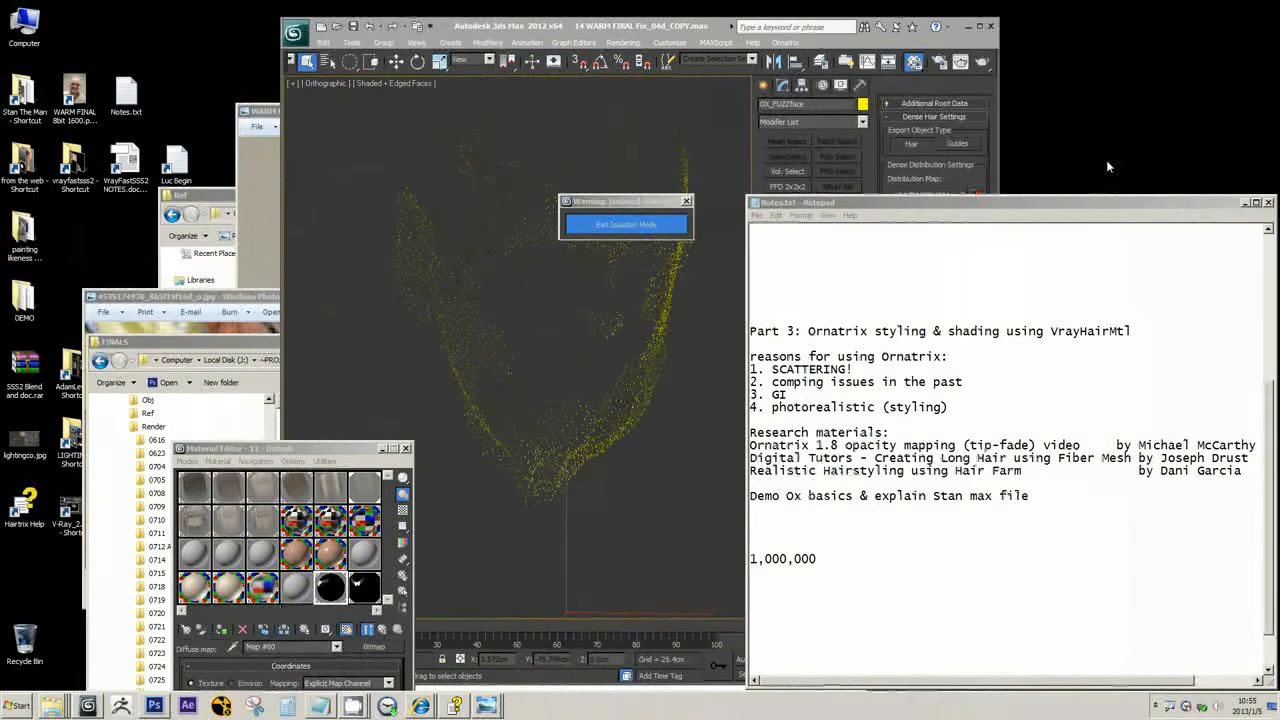
drag(826, 559, 750, 559)
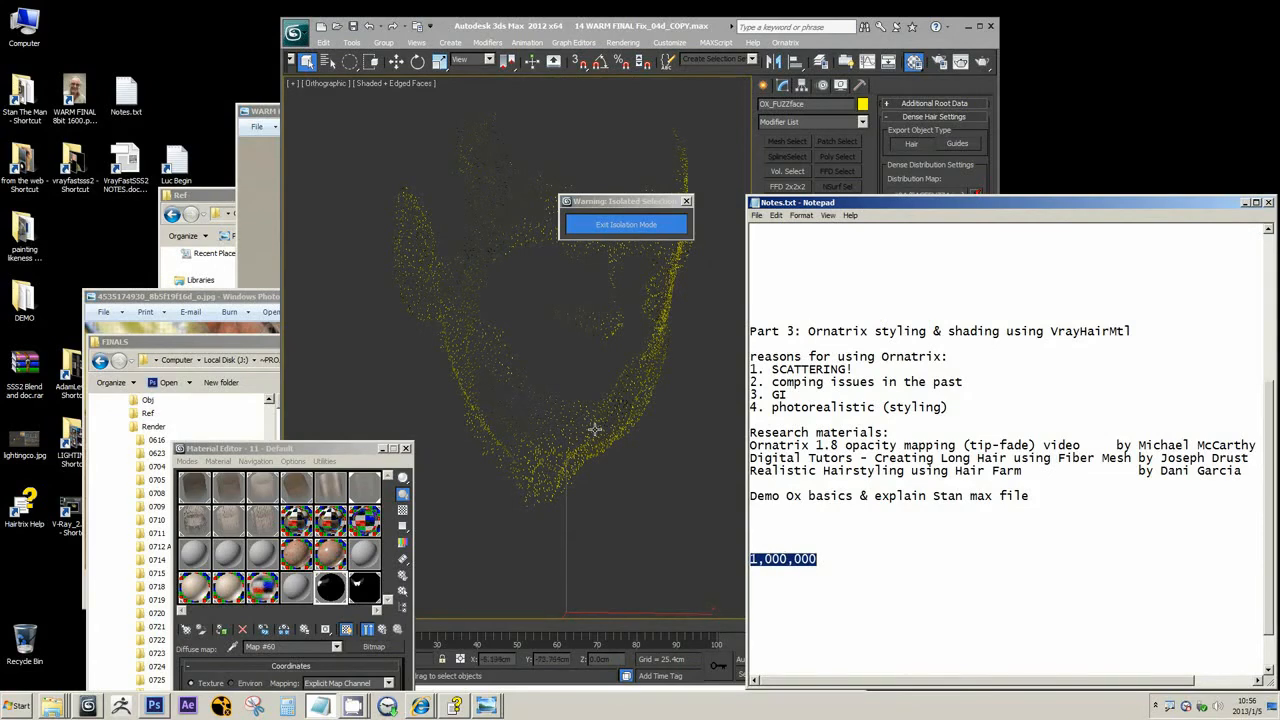
click(644, 443)
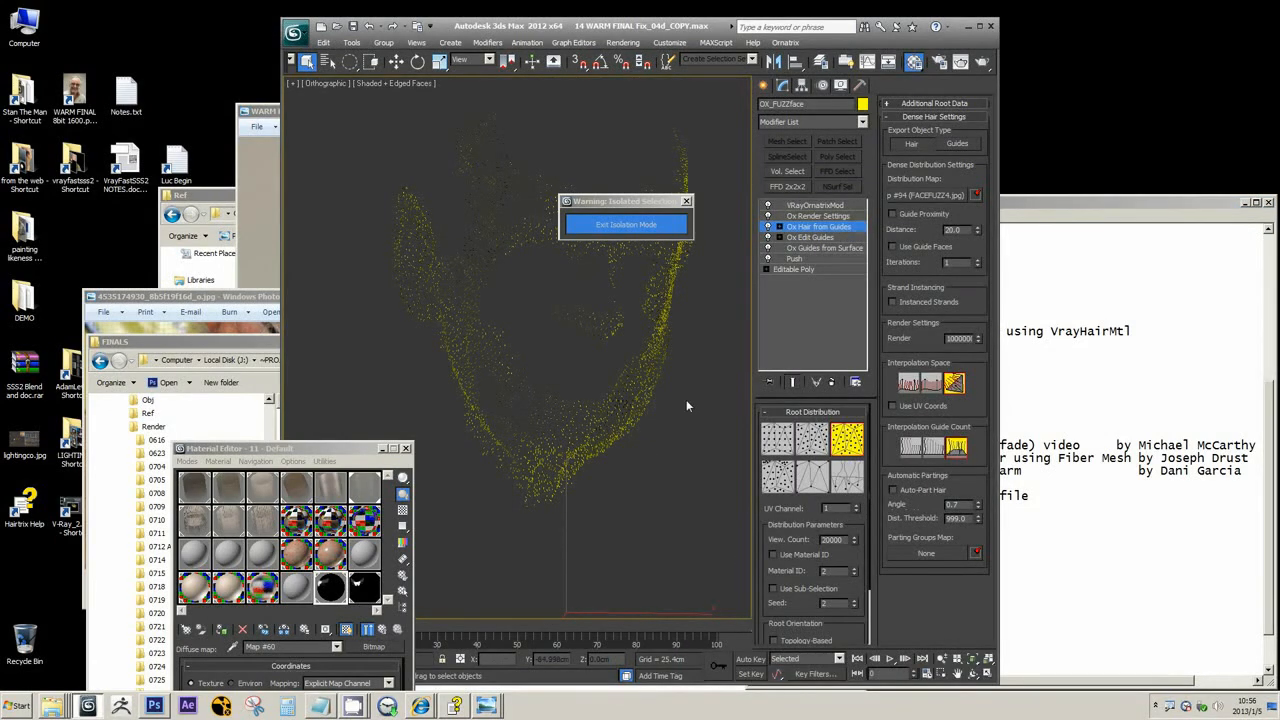
alt+middle_drag(639, 407, 671, 428)
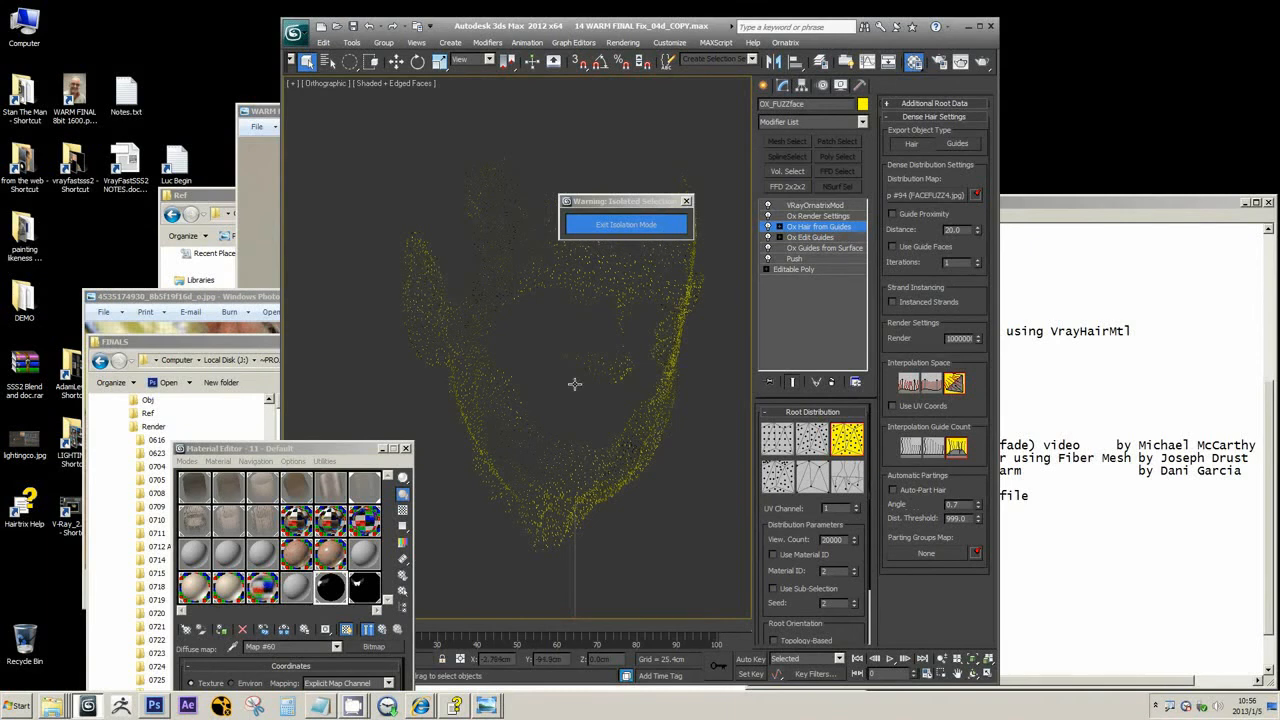
Bring up the WARM FINAL 8bit 1600.png render in Windows Photo Viewer, examine the facial fuzz from forehead to jaw, and minimize it
click(251, 257)
scroll(493, 287, down, 3)
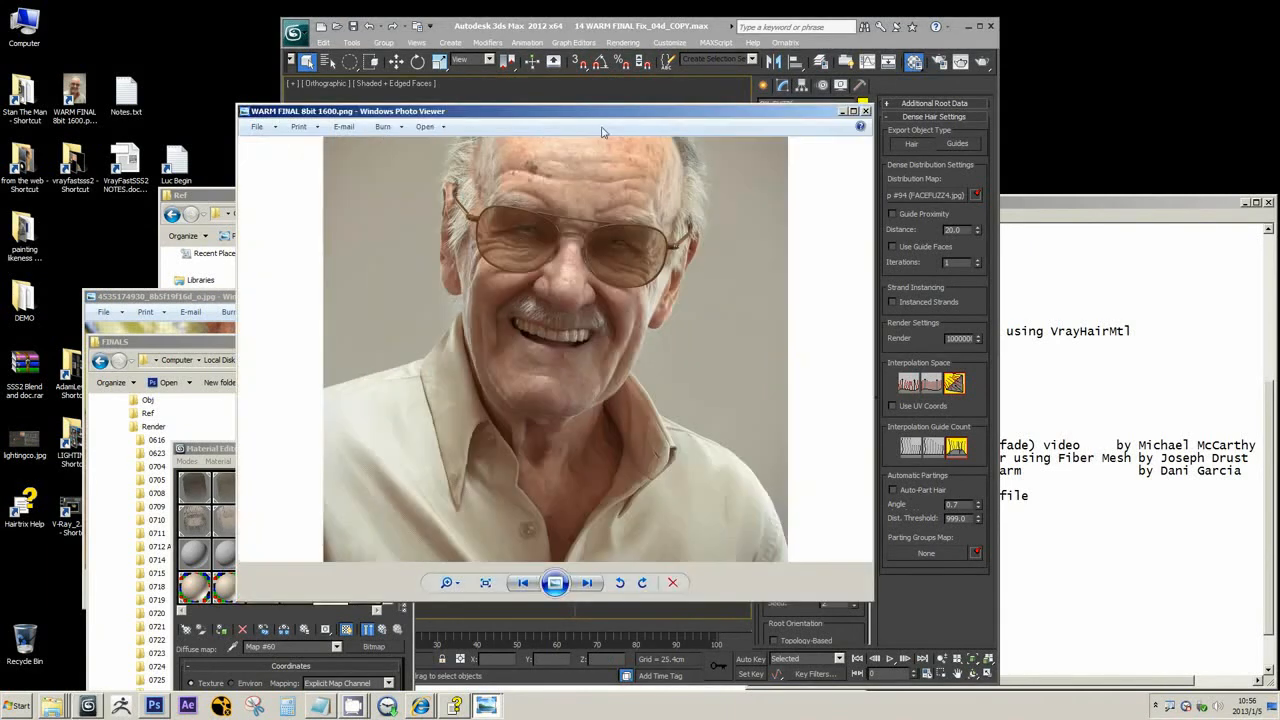
drag(622, 117, 401, 166)
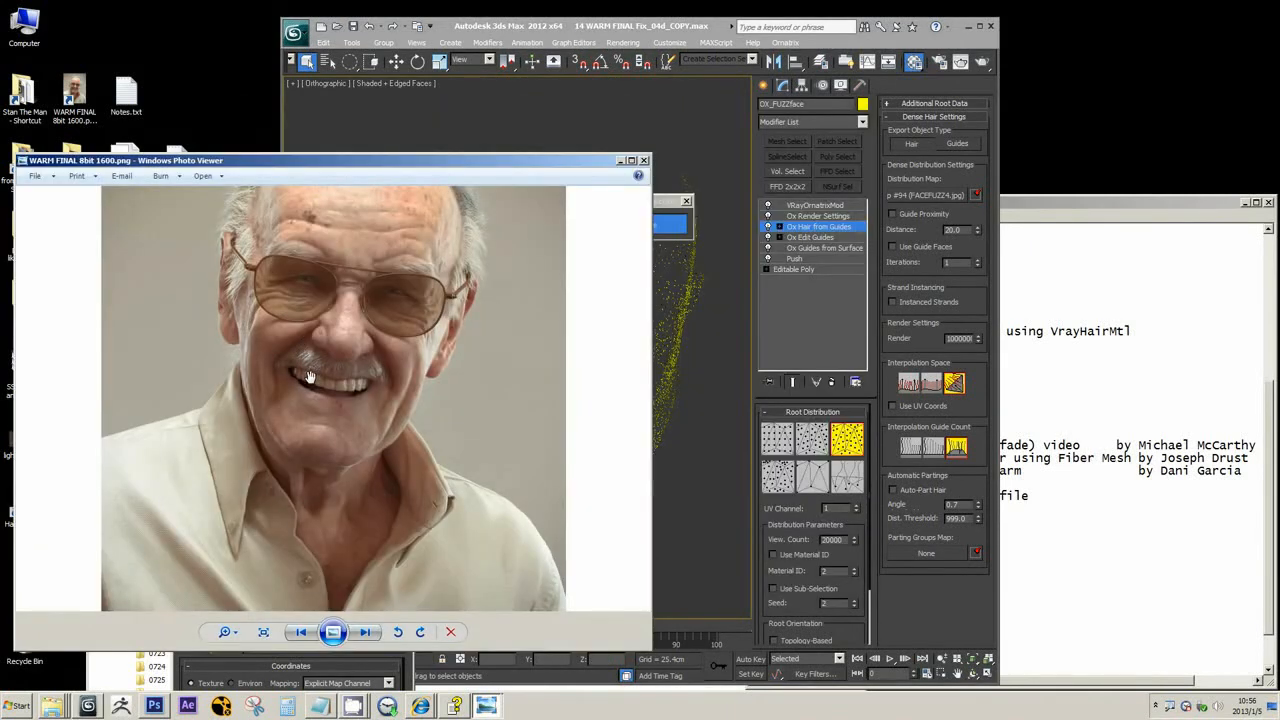
scroll(305, 372, up, 3)
scroll(239, 310, up, 2)
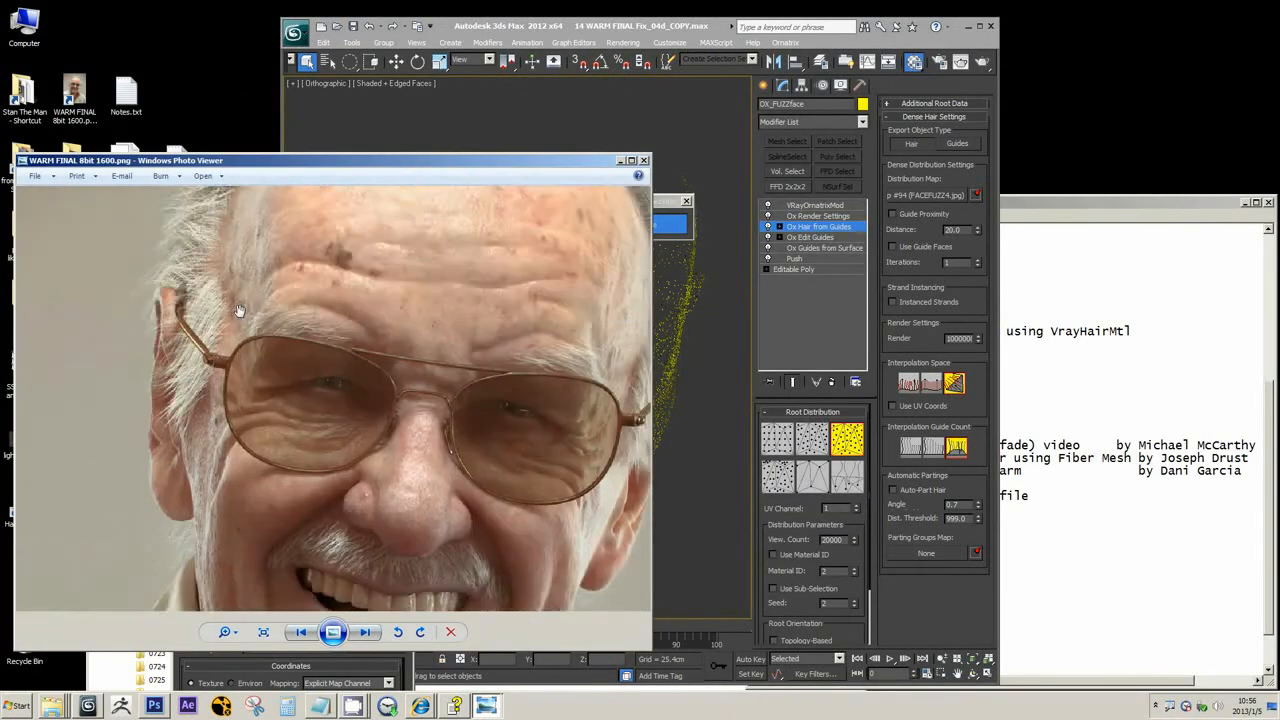
drag(236, 424, 231, 292)
drag(268, 406, 268, 291)
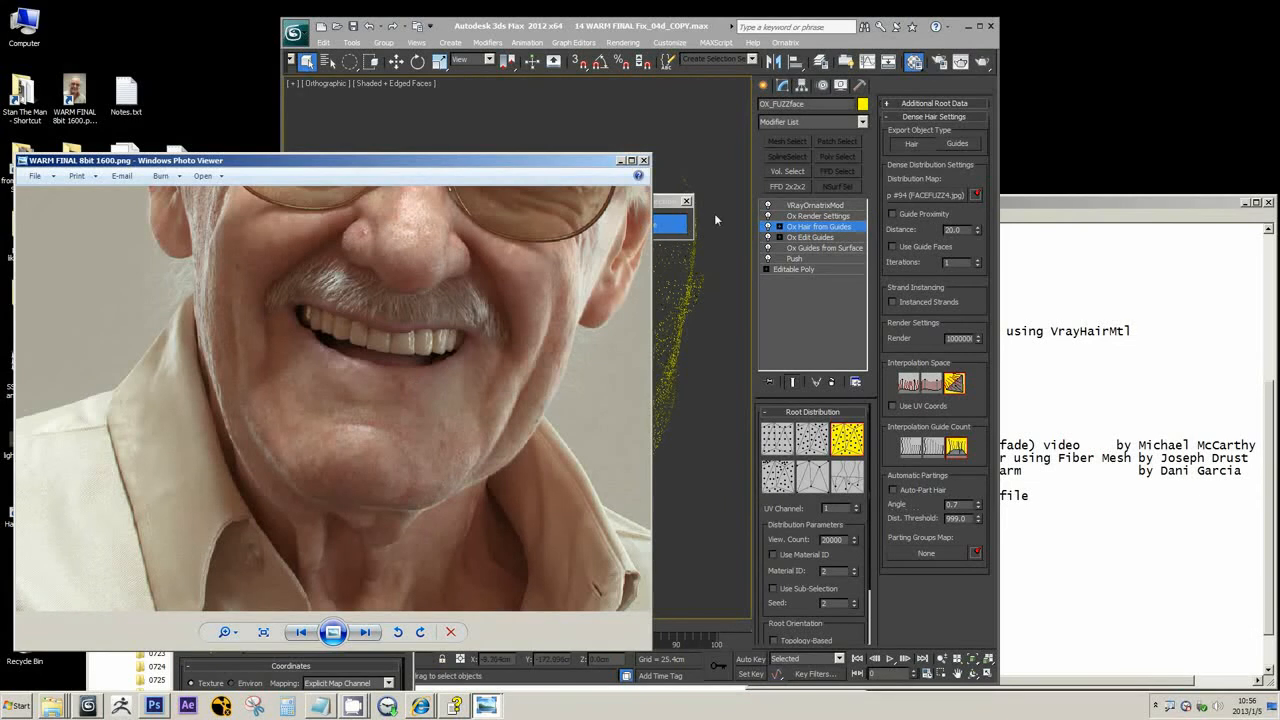
scroll(485, 272, down, 2)
drag(484, 272, 486, 364)
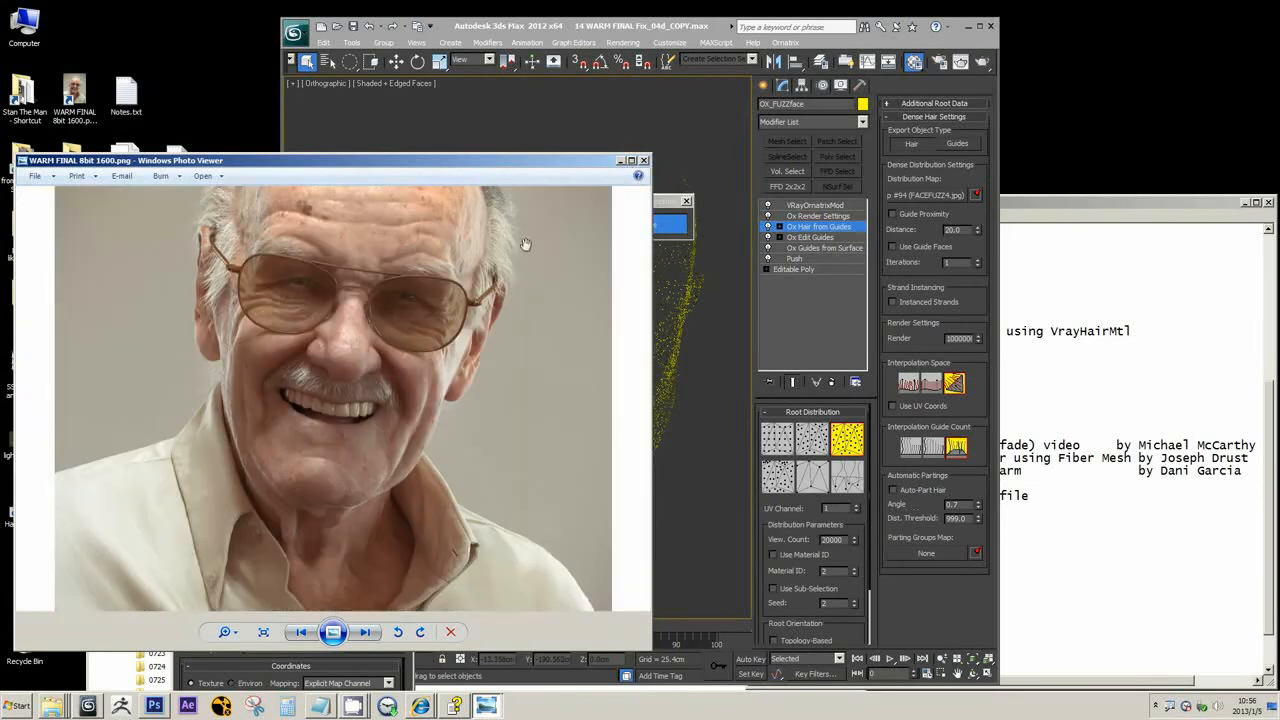
click(620, 161)
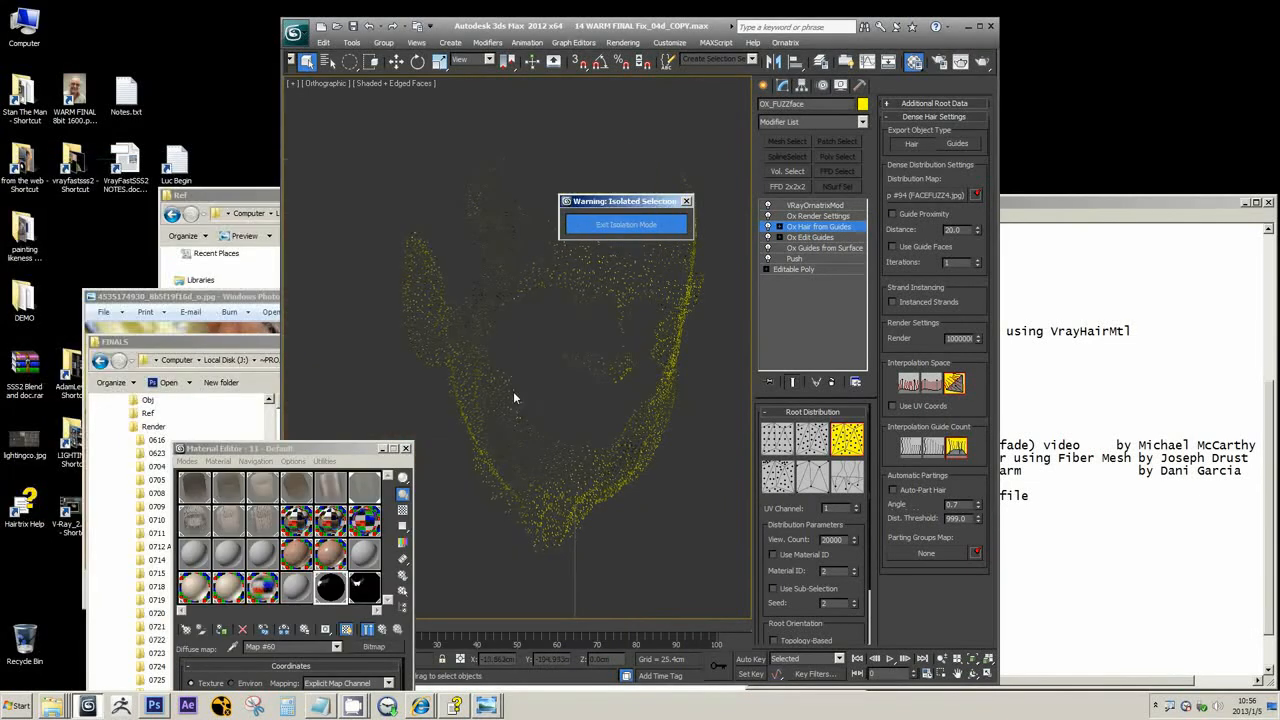
Exit isolation of the face fuzz, select OX_HAIR-Neck by name and view it from the front together with the other hair objects
middle_drag(666, 451, 652, 419)
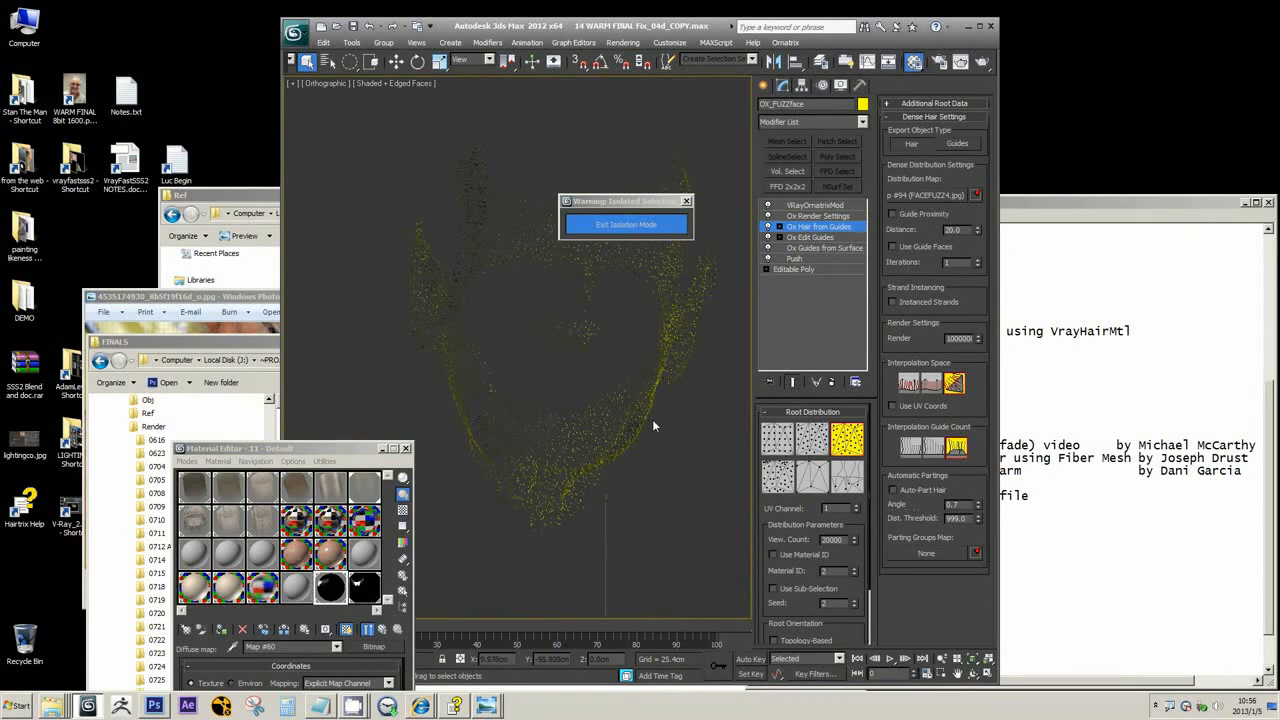
click(651, 226)
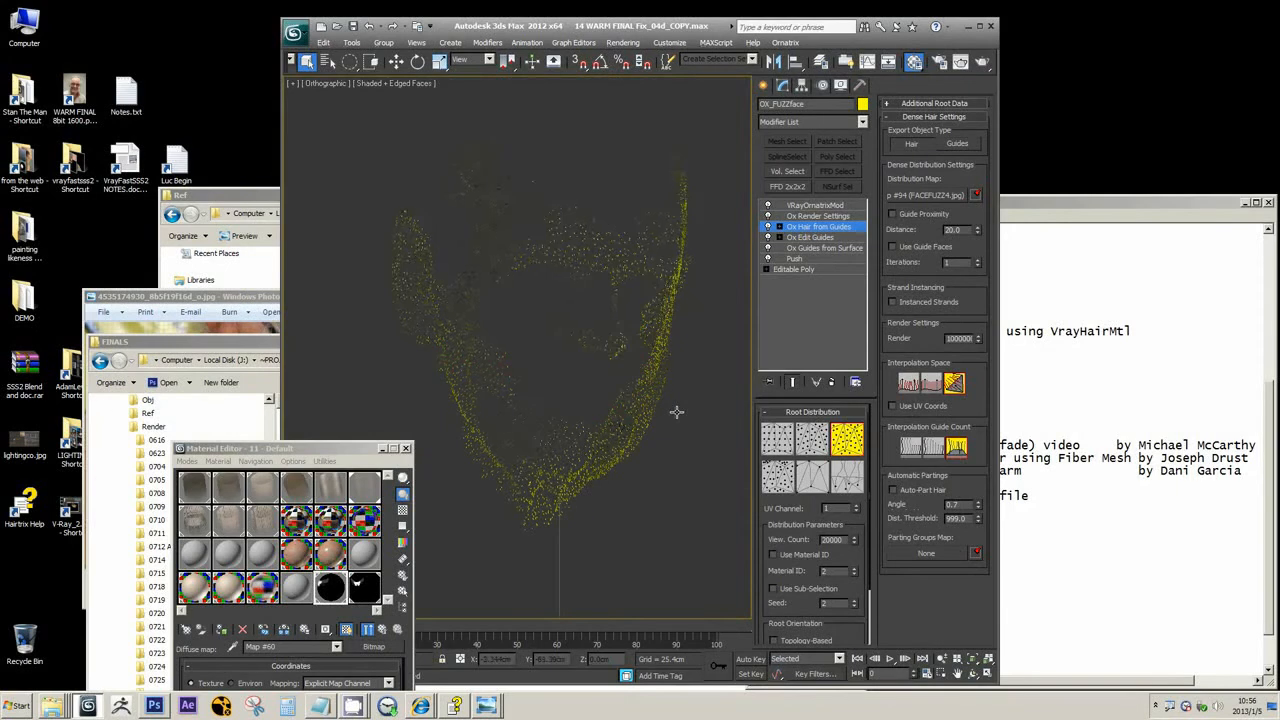
key(h)
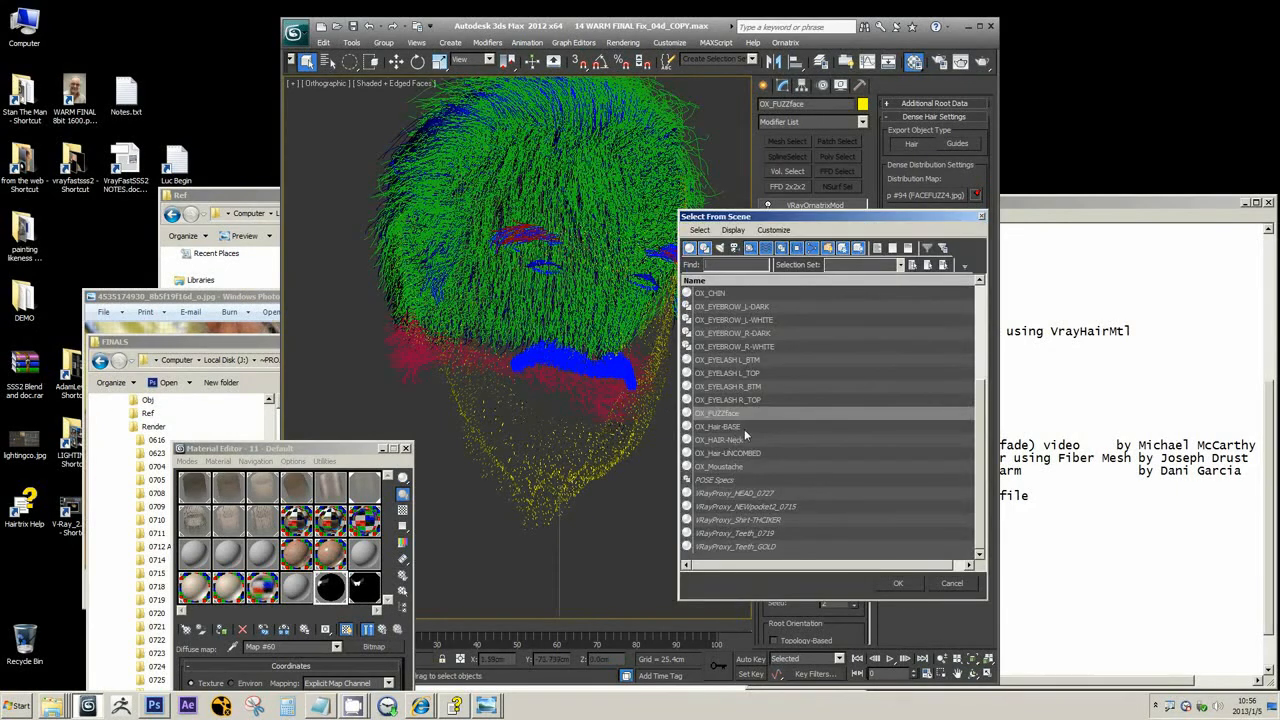
click(744, 427)
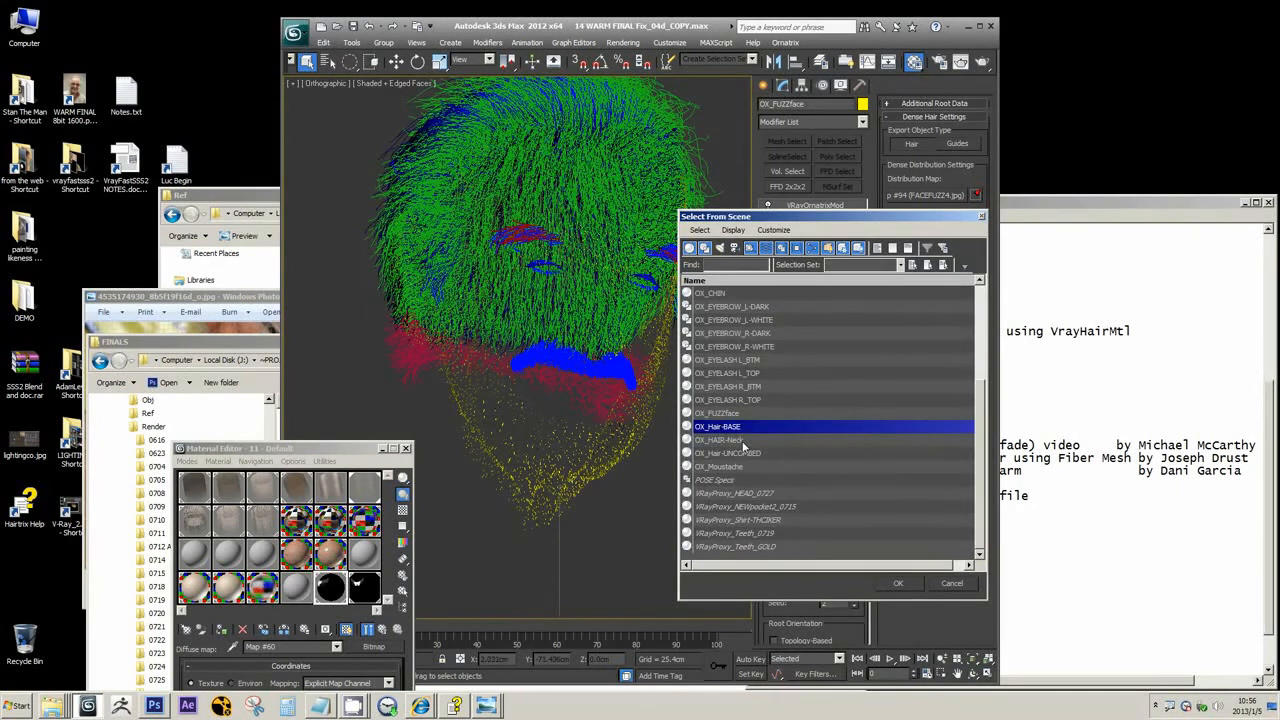
click(742, 440)
click(733, 428)
click(728, 442)
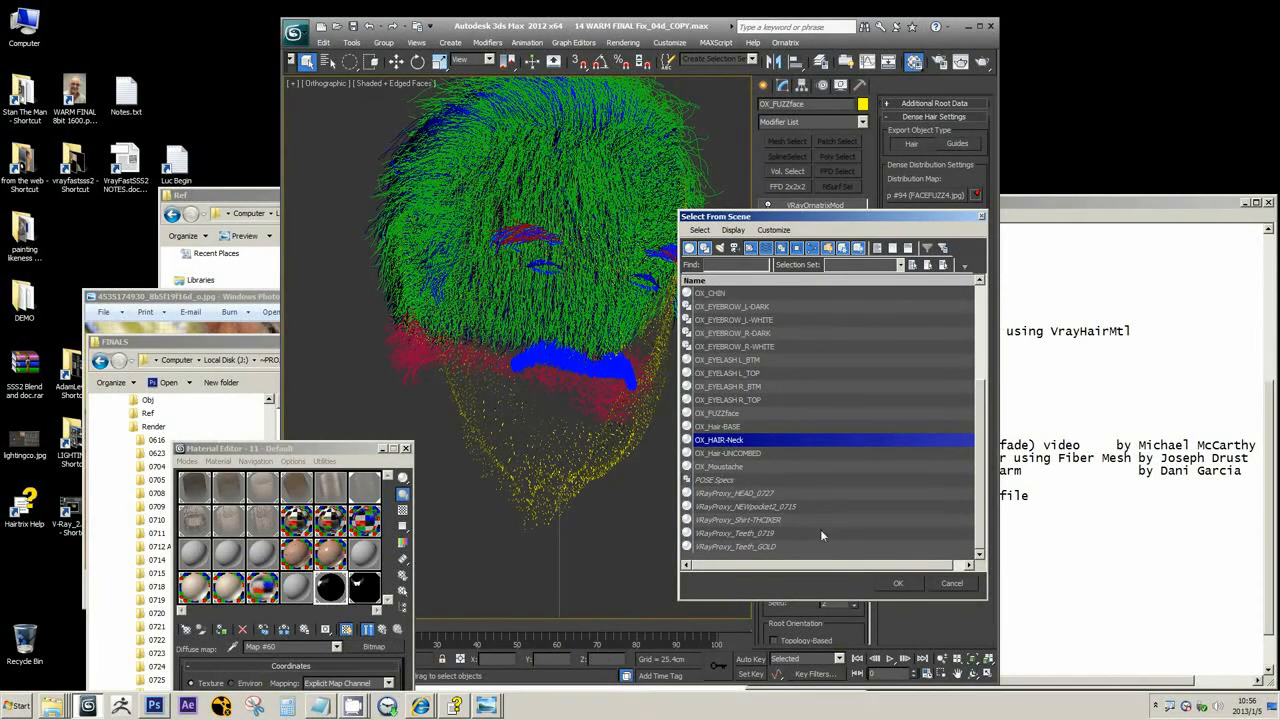
click(900, 584)
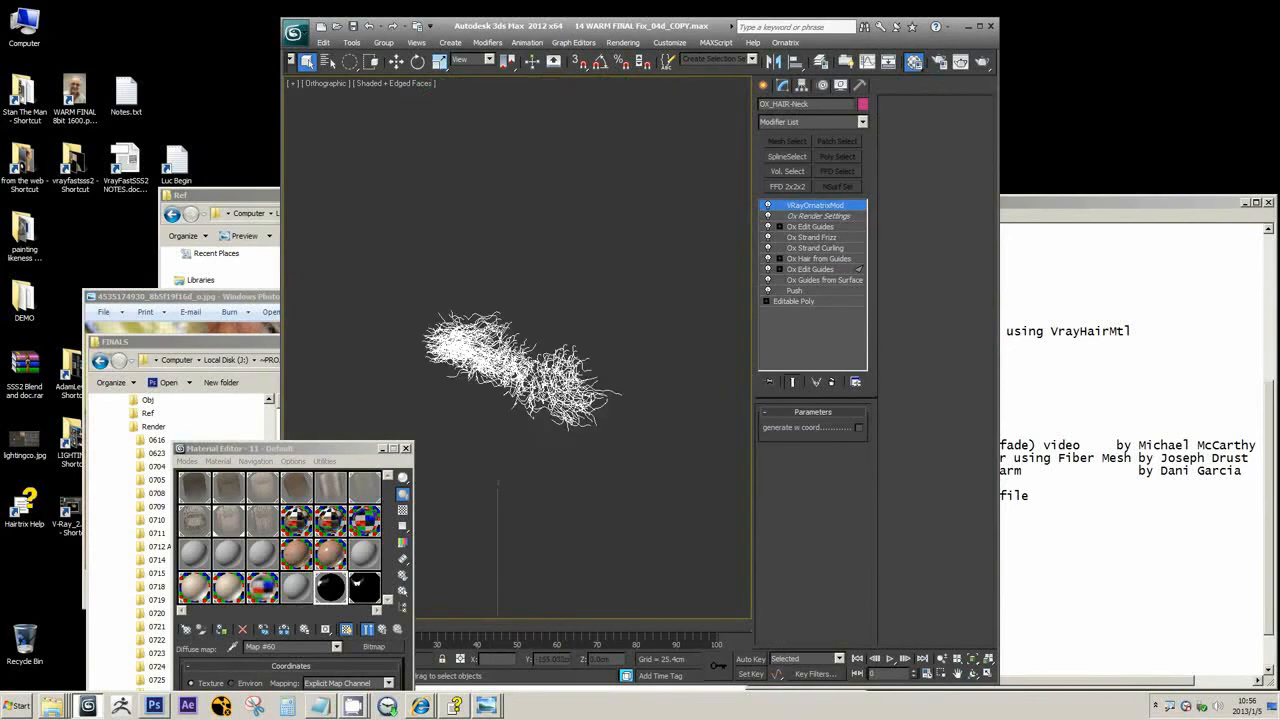
alt+middle_drag(504, 398, 475, 389)
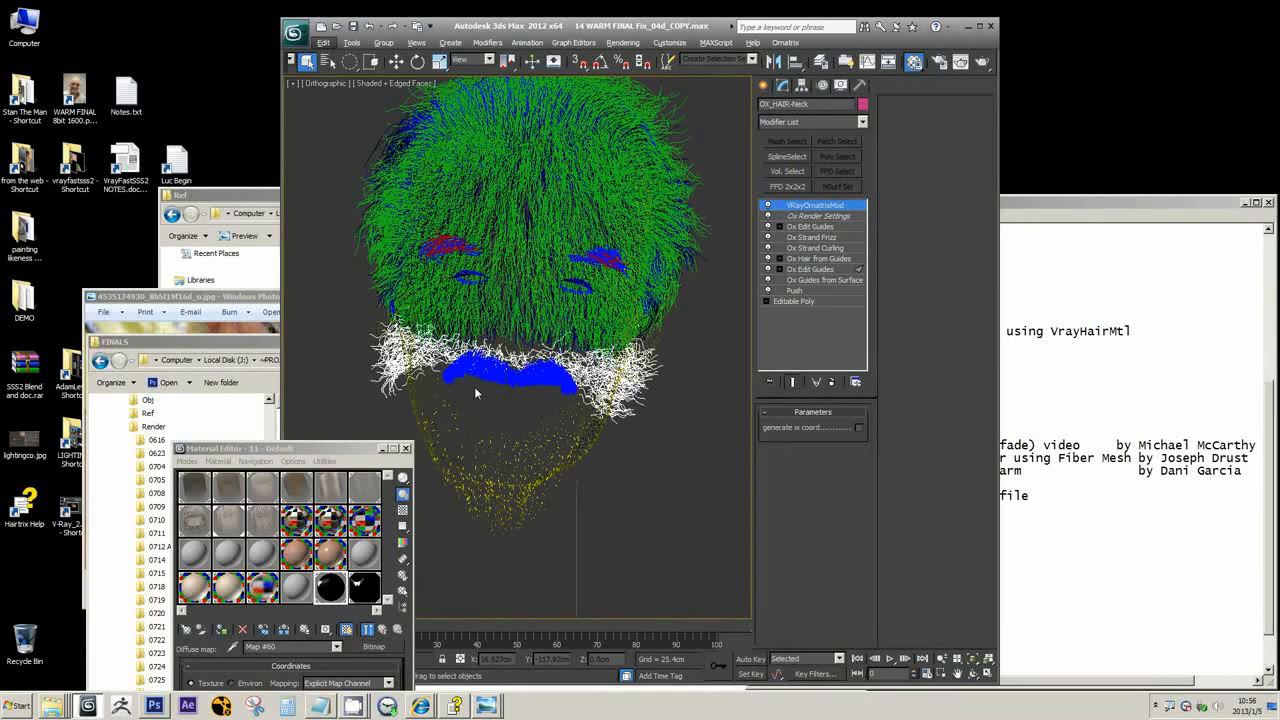
mouse_move(486, 706)
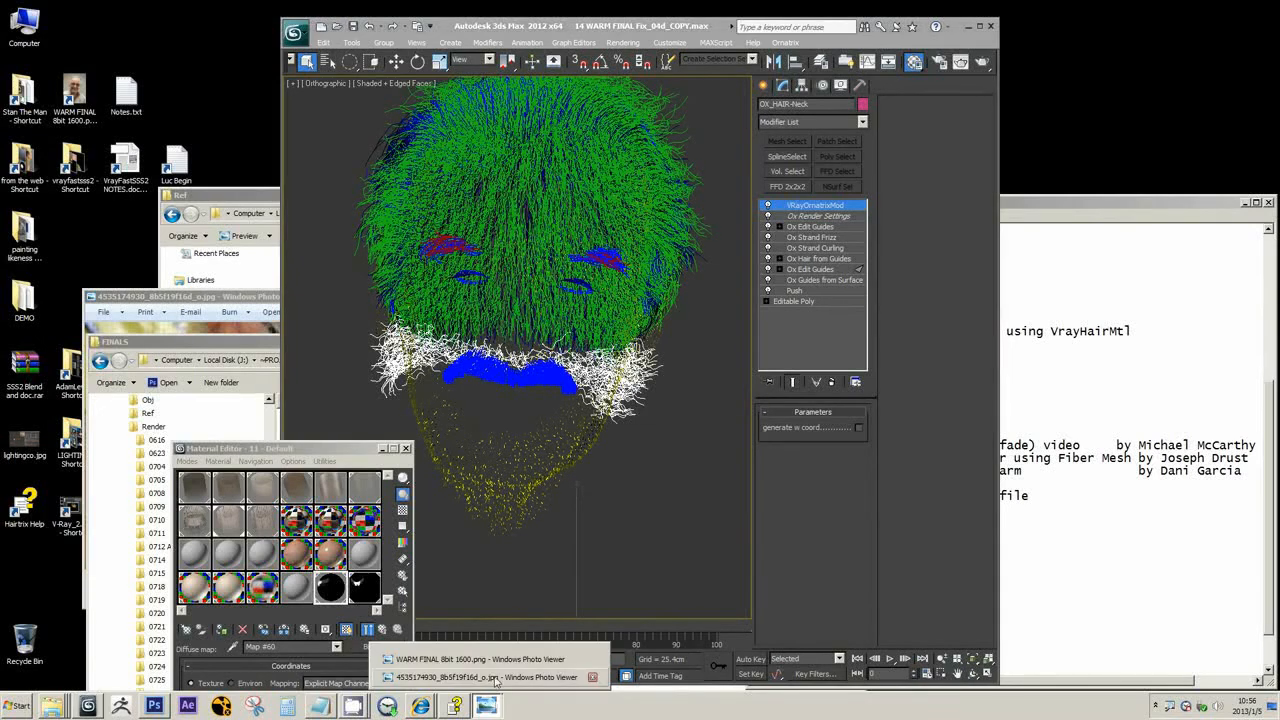
click(495, 680)
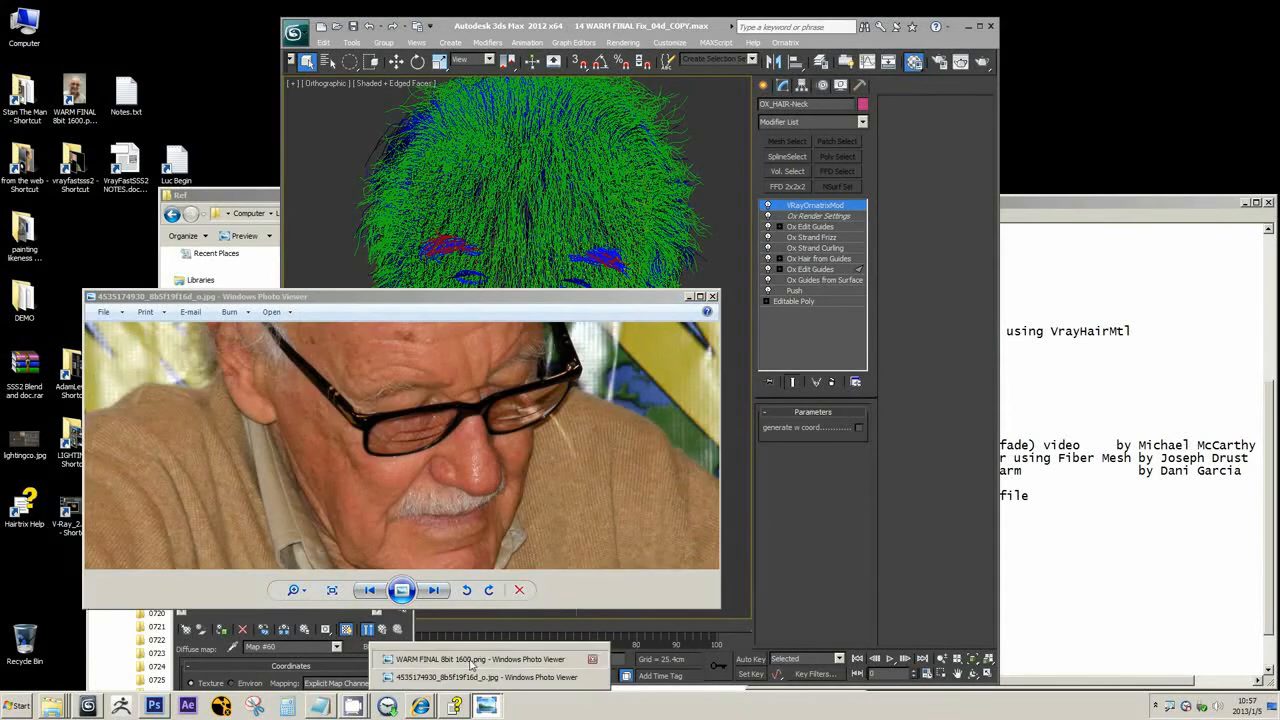
click(468, 658)
scroll(243, 371, up, 3)
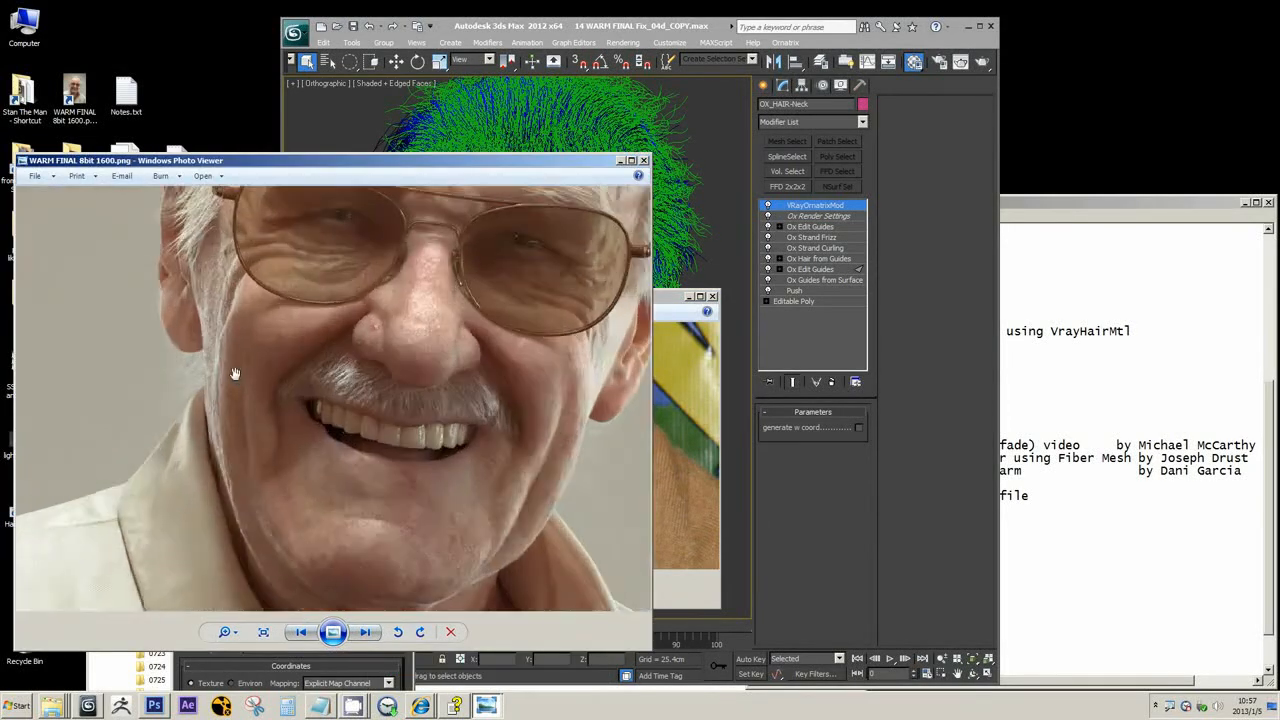
scroll(177, 383, down, 3)
drag(353, 408, 230, 350)
drag(480, 390, 590, 403)
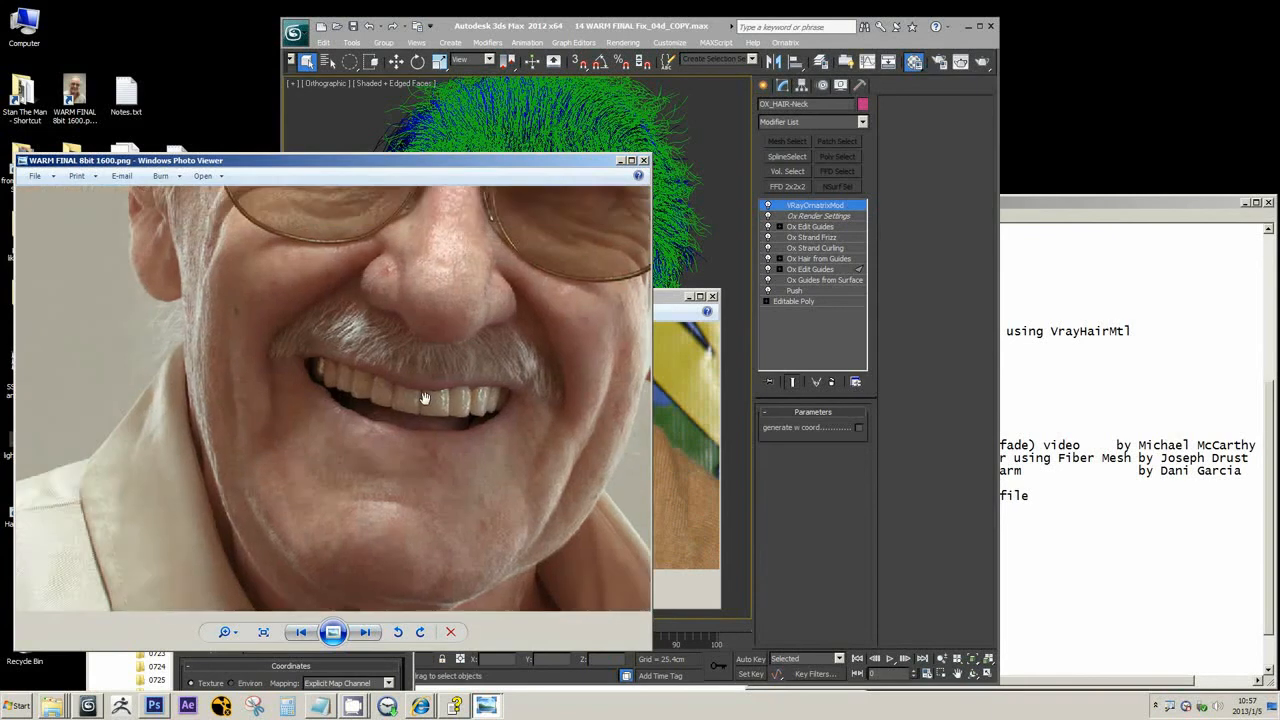
drag(406, 395, 361, 384)
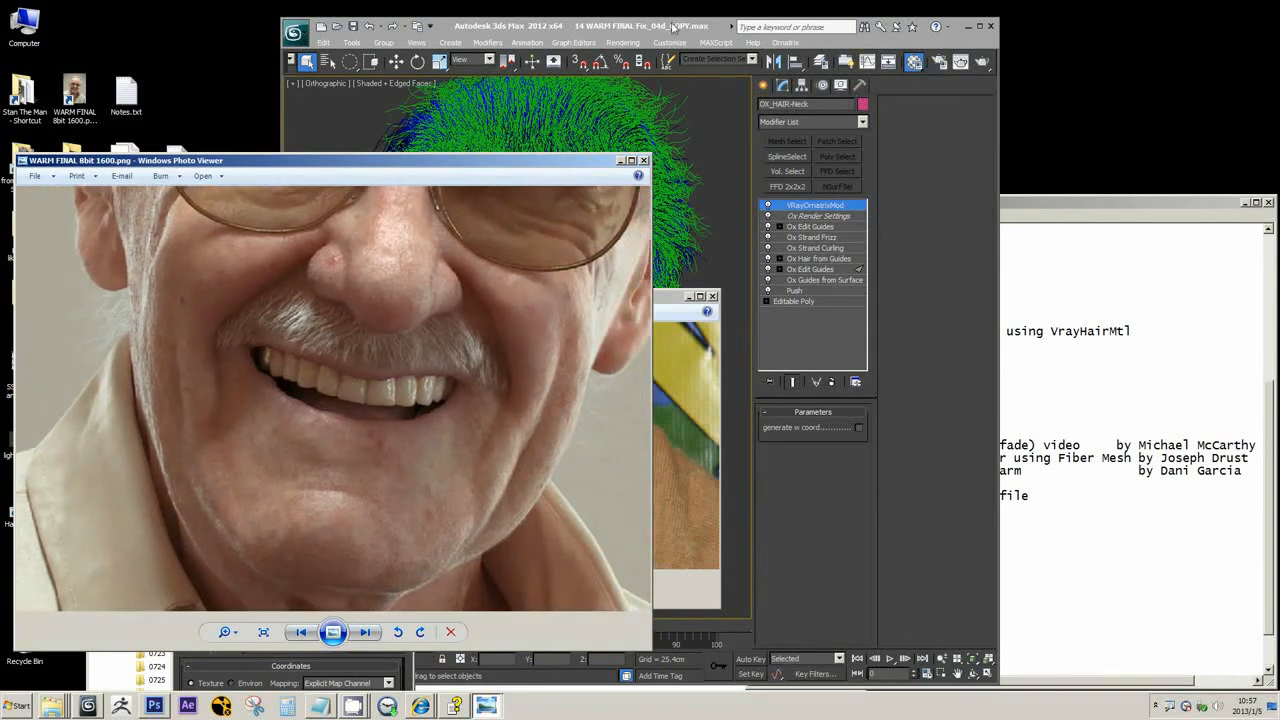
Move the 3ds Max window aside and compare its neck hair with the hair behind both sides of the jaw in the render
drag(674, 28, 784, 32)
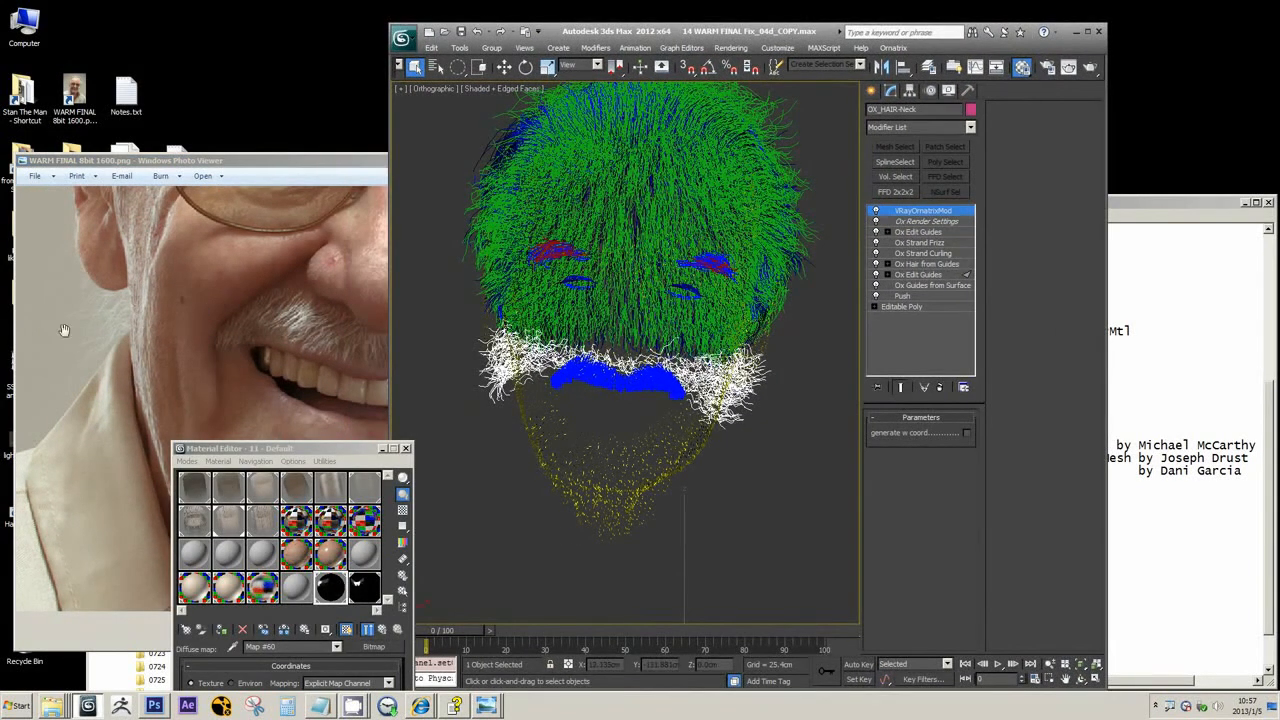
drag(372, 358, 174, 322)
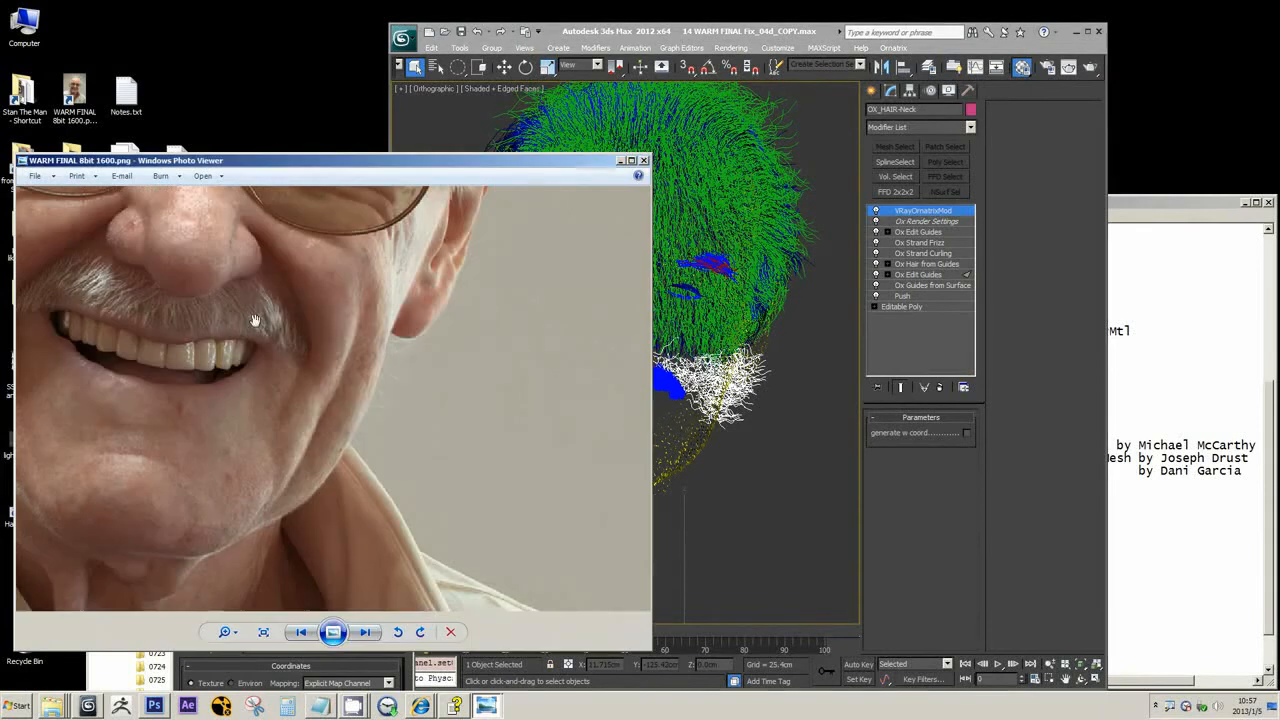
drag(328, 389, 416, 395)
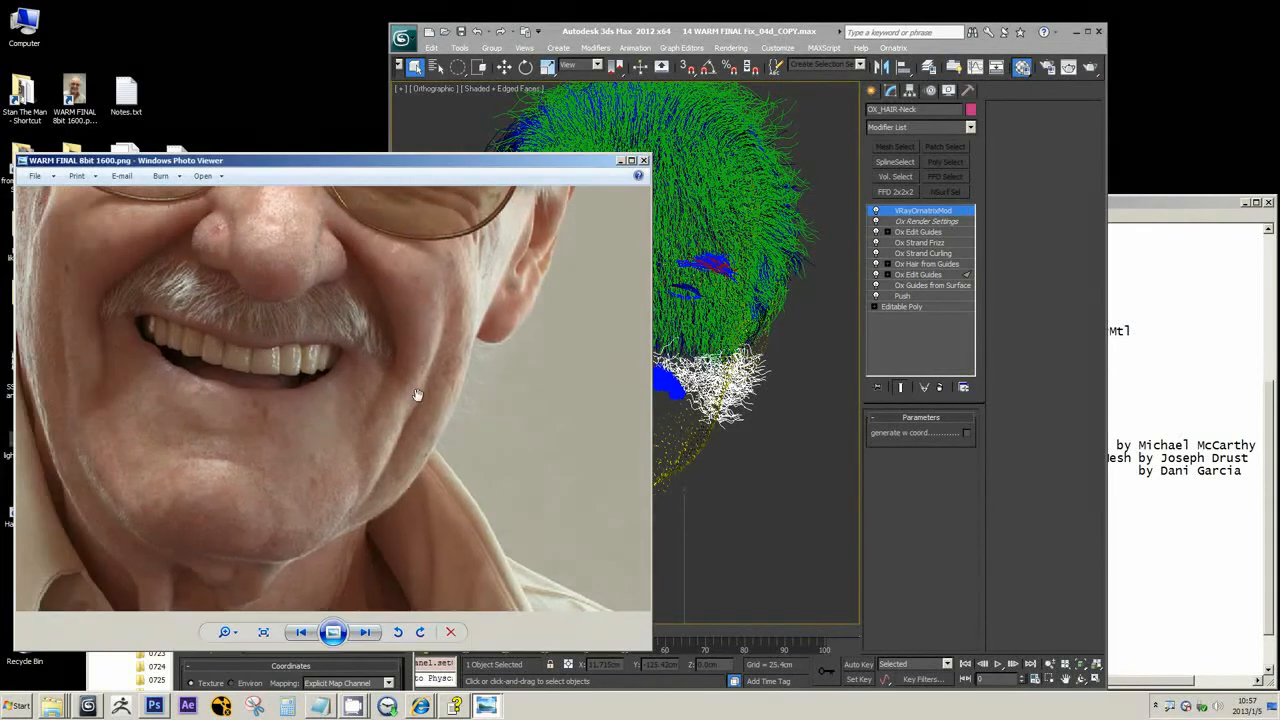
Examine the neck hair from the back and front, both on its own and together with the other hair objects
middle_click(704, 425)
alt+middle_drag(679, 430, 795, 507)
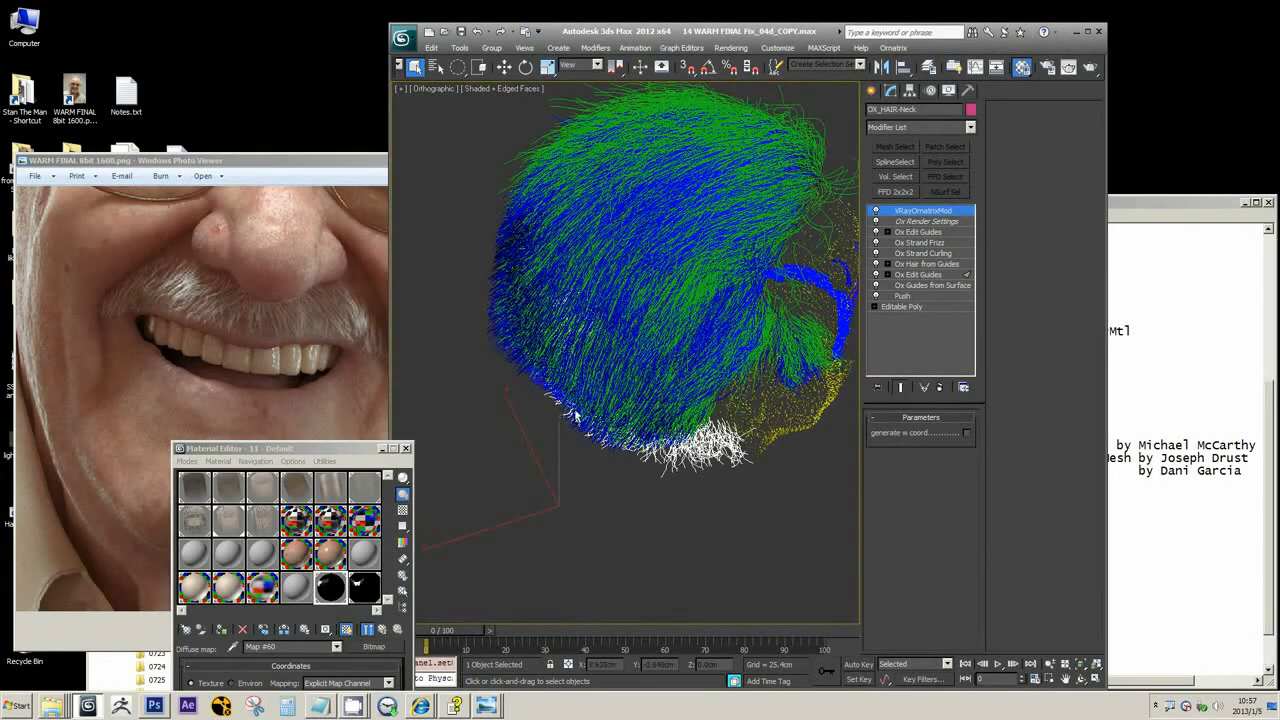
mouse_move(548, 431)
alt+middle_down()
mouse_move(498, 352)
mouse_move(435, 358)
alt+middle_up()
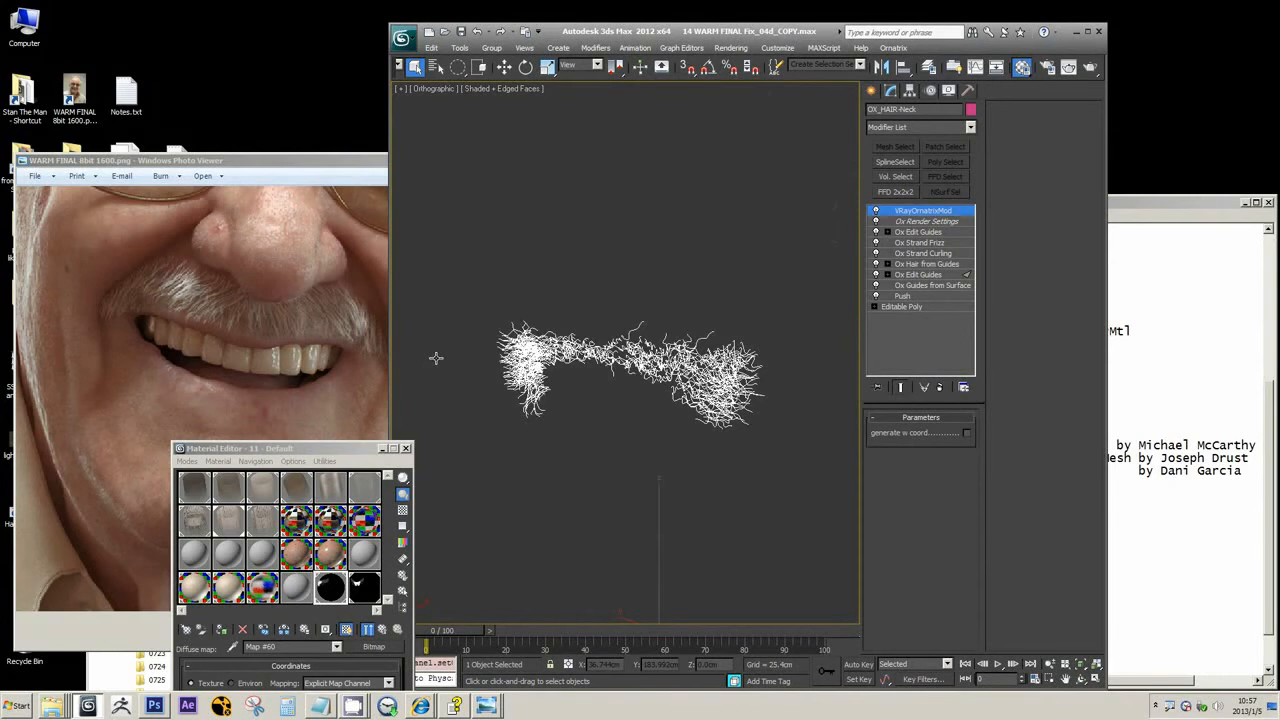
alt+middle_drag(618, 380, 655, 362)
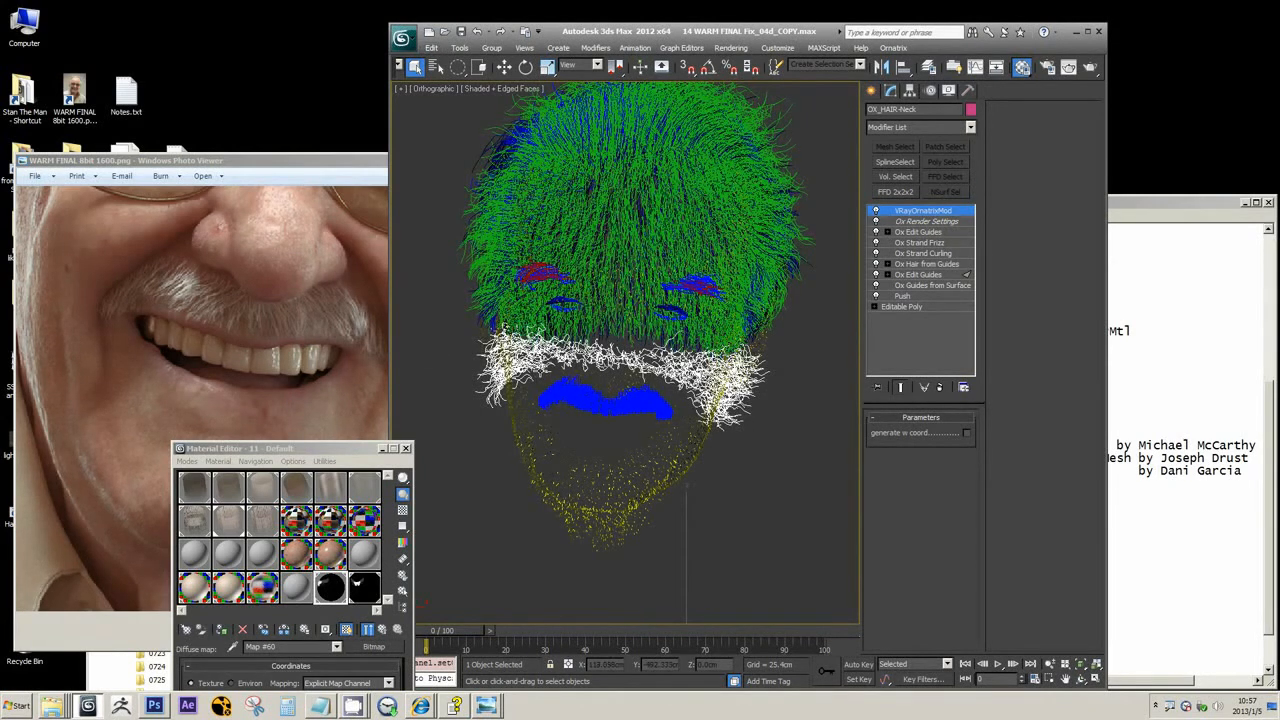
alt+middle_drag(655, 240, 685, 240)
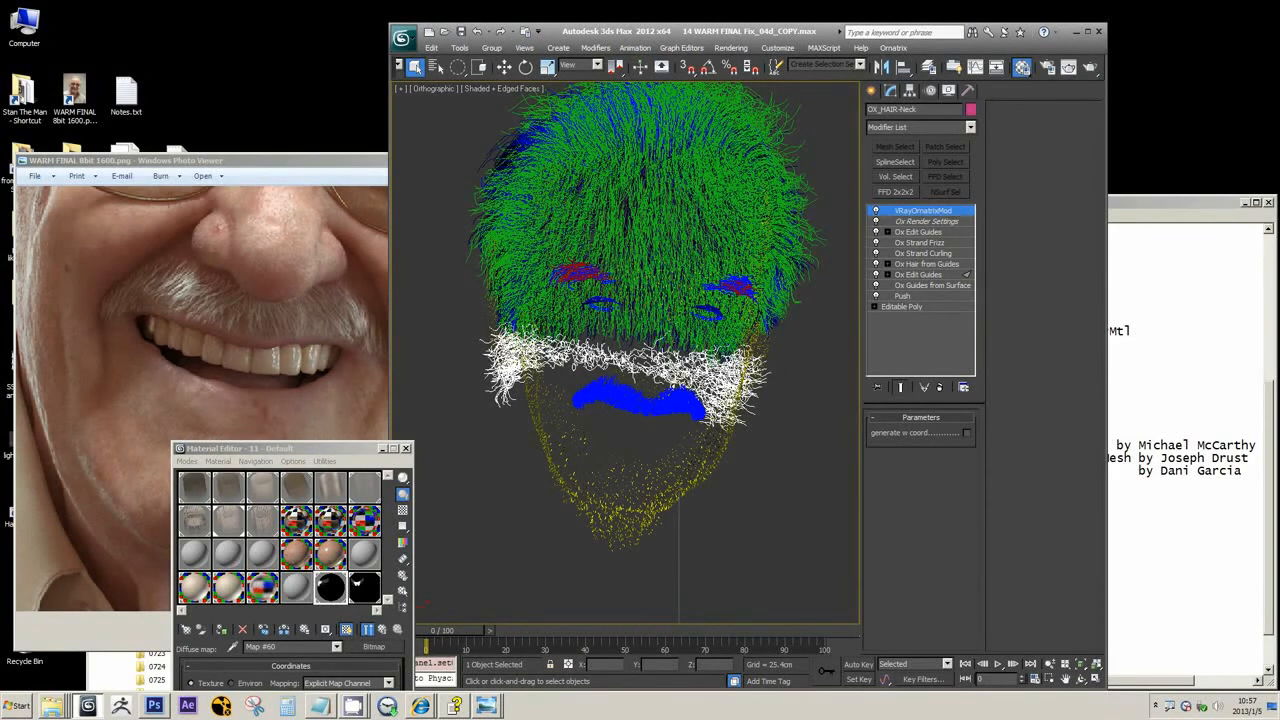
Select OX_Moustache by name, frame it, and view it both isolated and among the surrounding hair
click(437, 66)
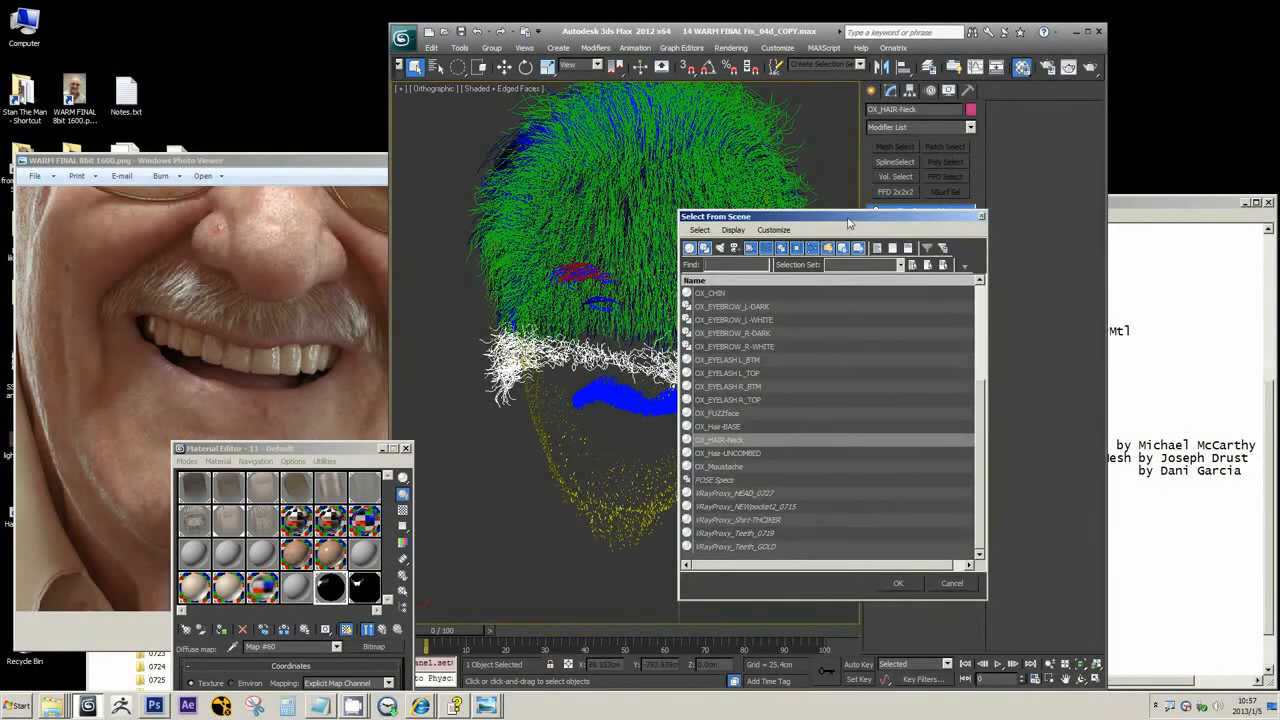
drag(848, 216, 789, 221)
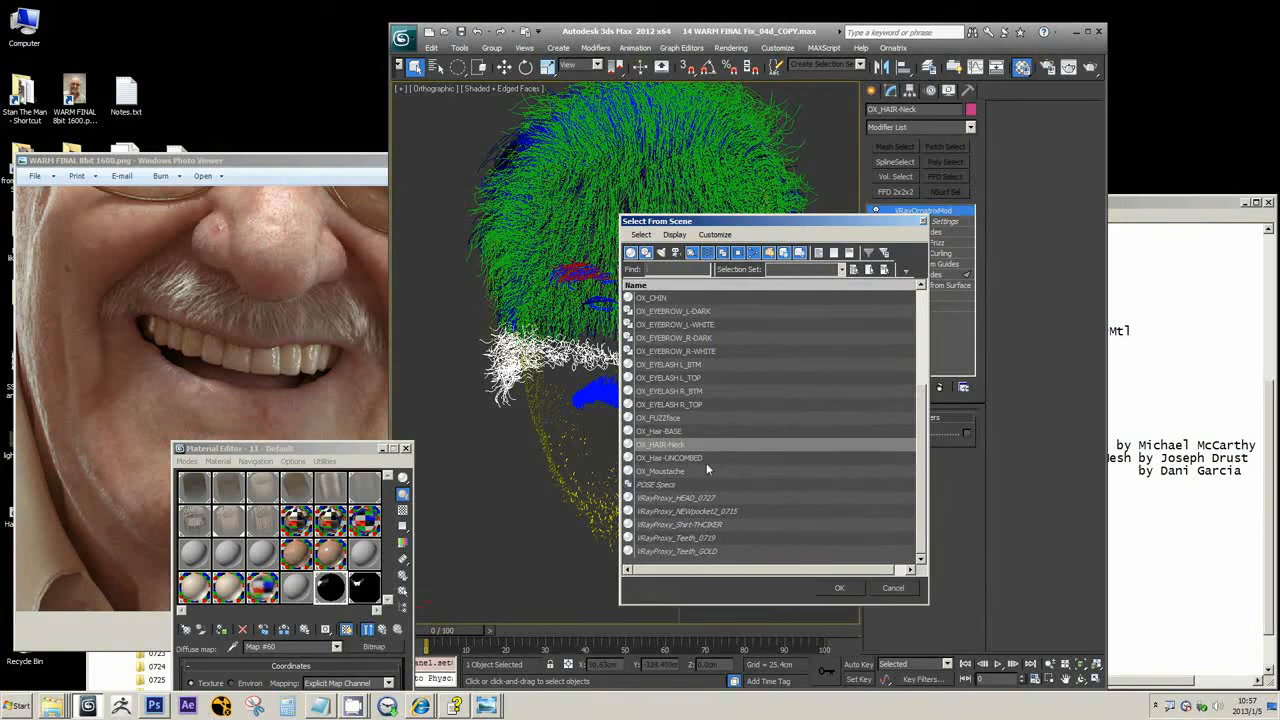
click(688, 433)
click(689, 458)
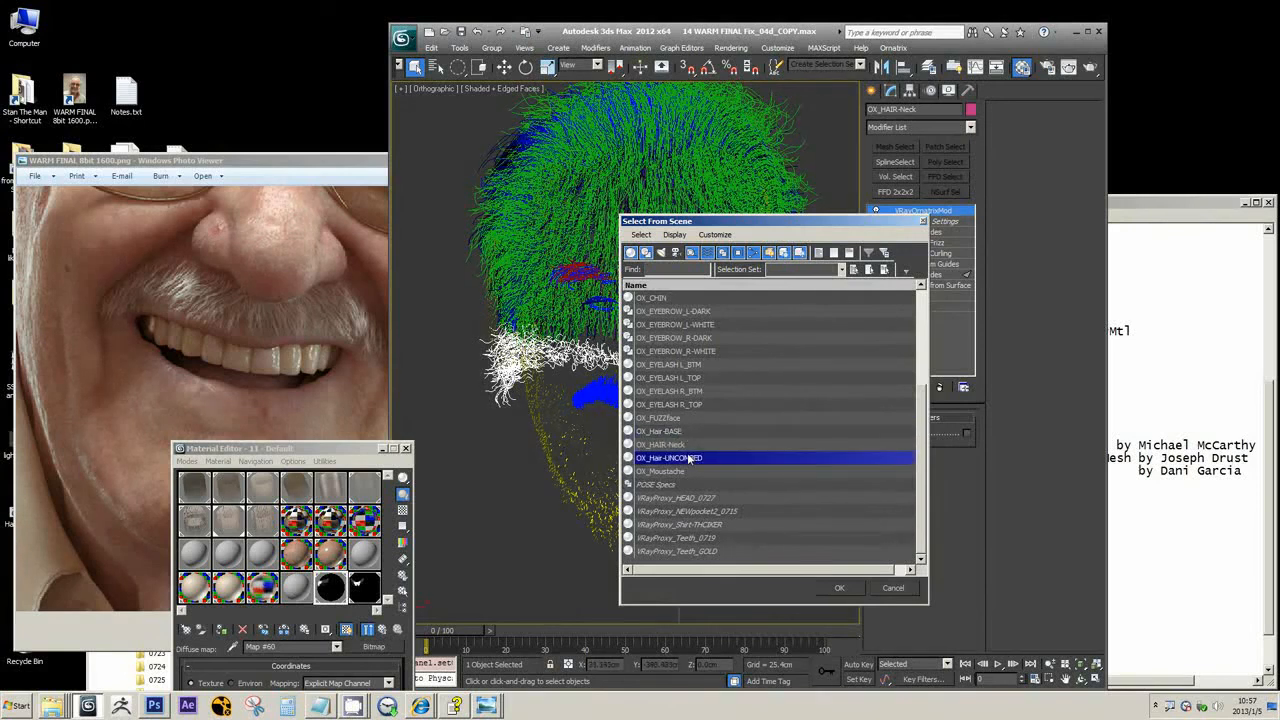
click(682, 431)
click(692, 473)
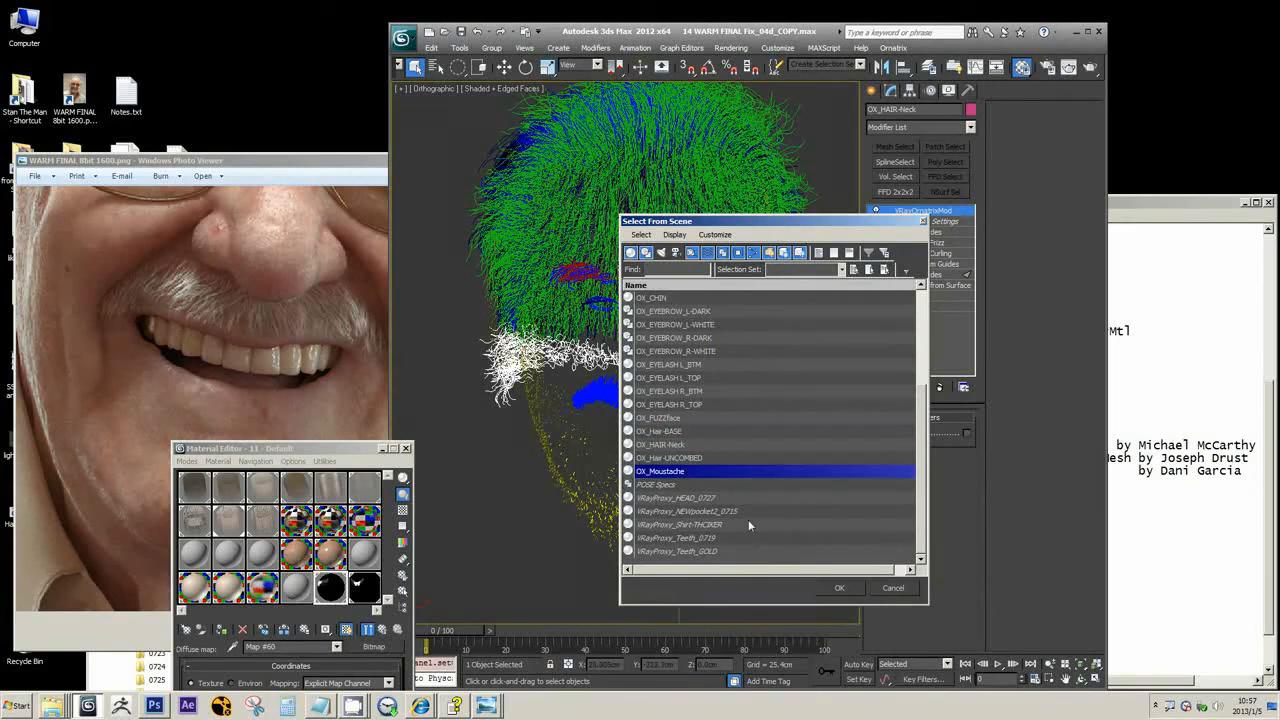
click(842, 589)
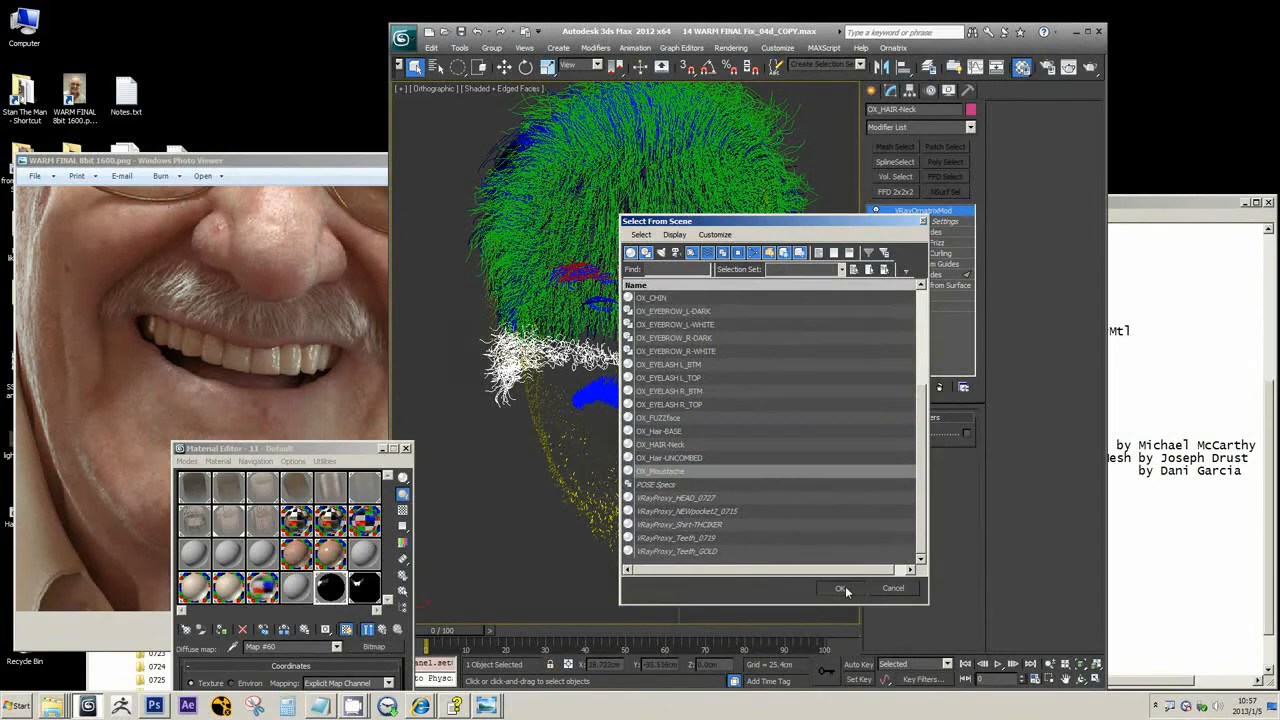
key(z)
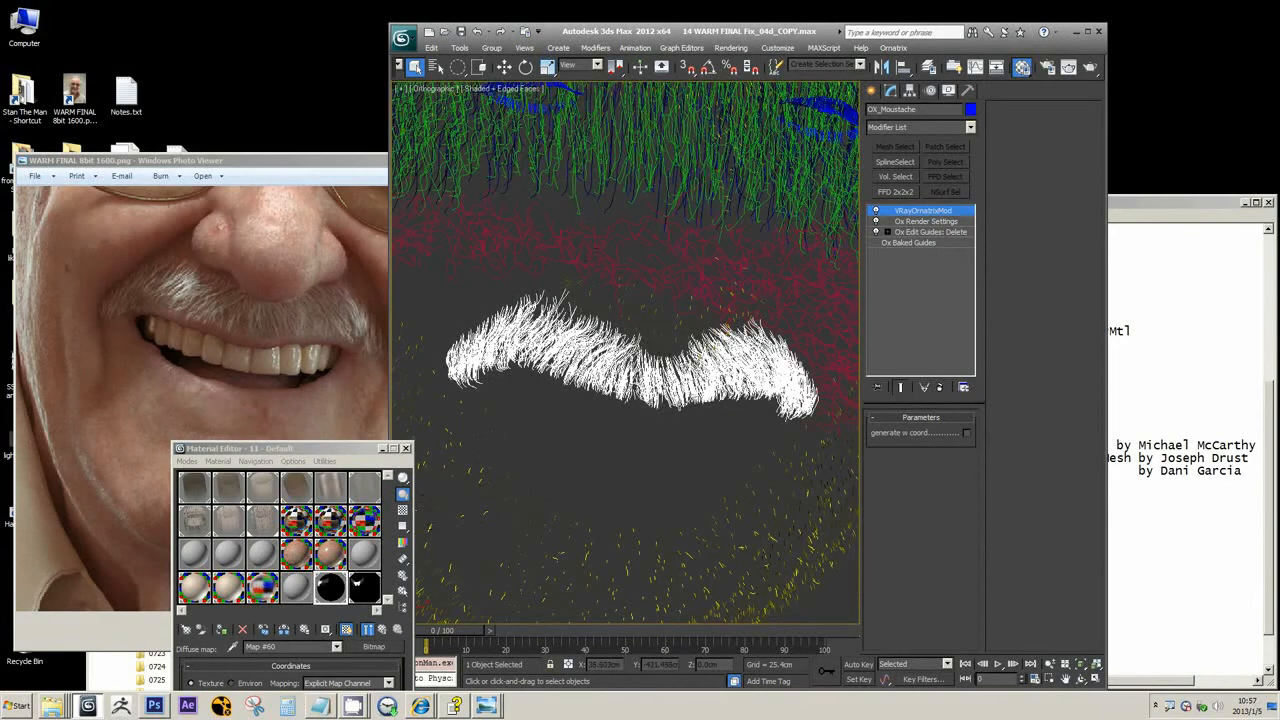
key(alt+q)
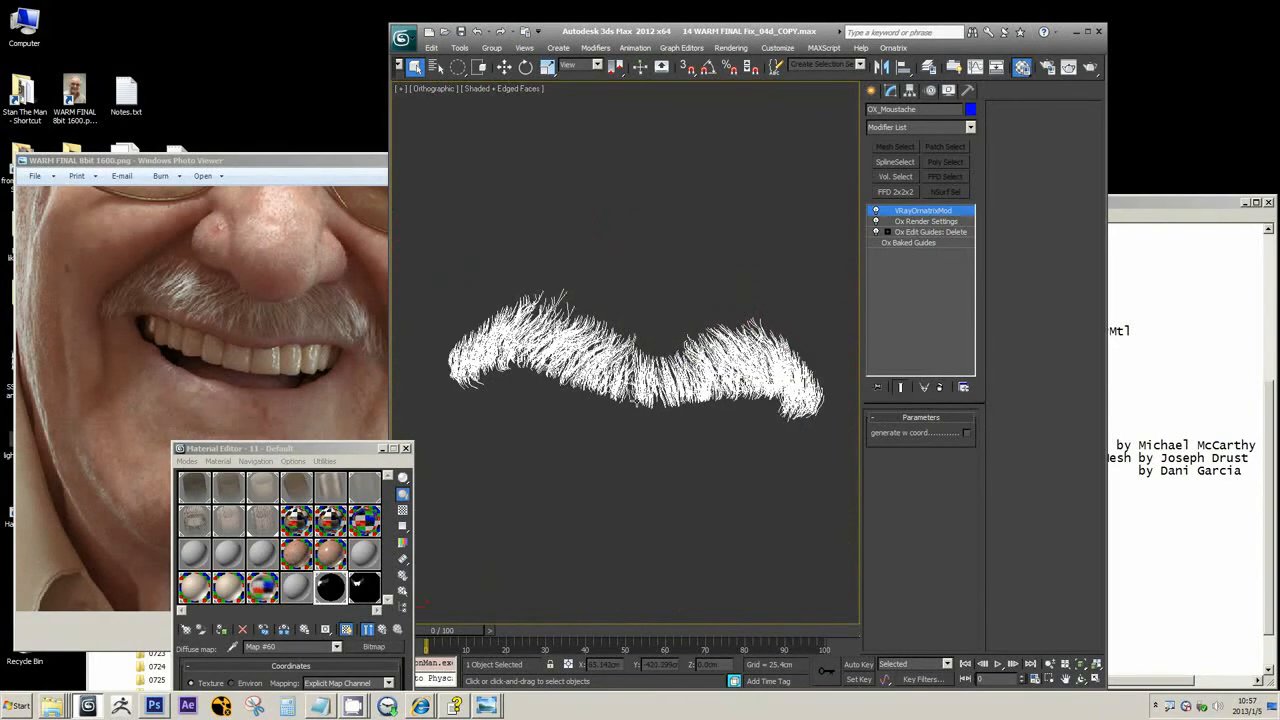
key(alt+q)
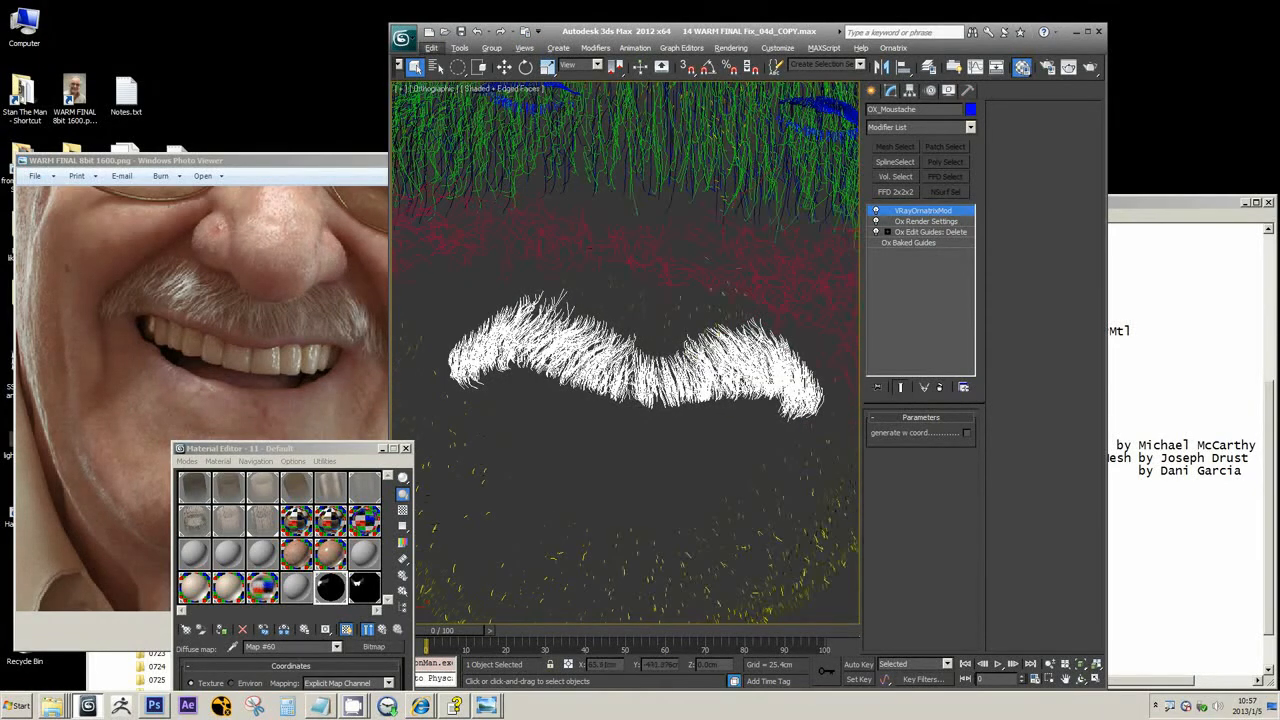
Select OX_Hair-BASE by name, frame it, and compare it in isolation with the full set of hair objects
key(h)
click(701, 433)
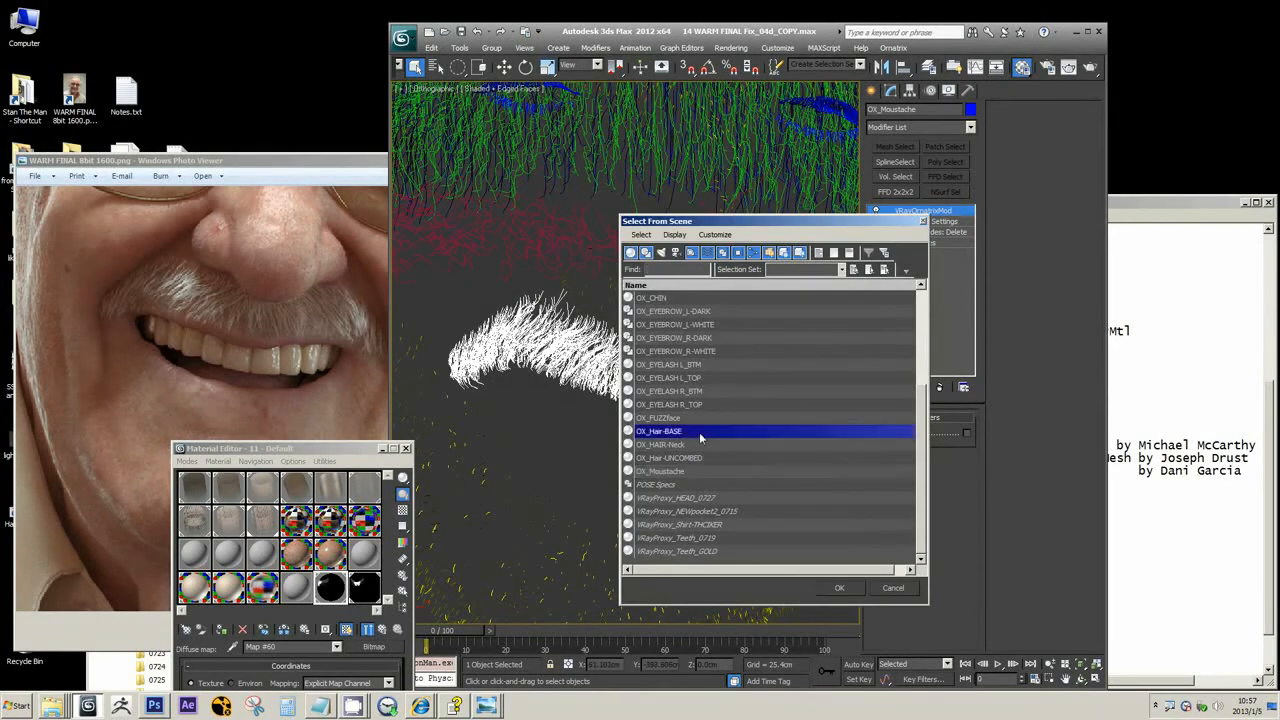
click(839, 588)
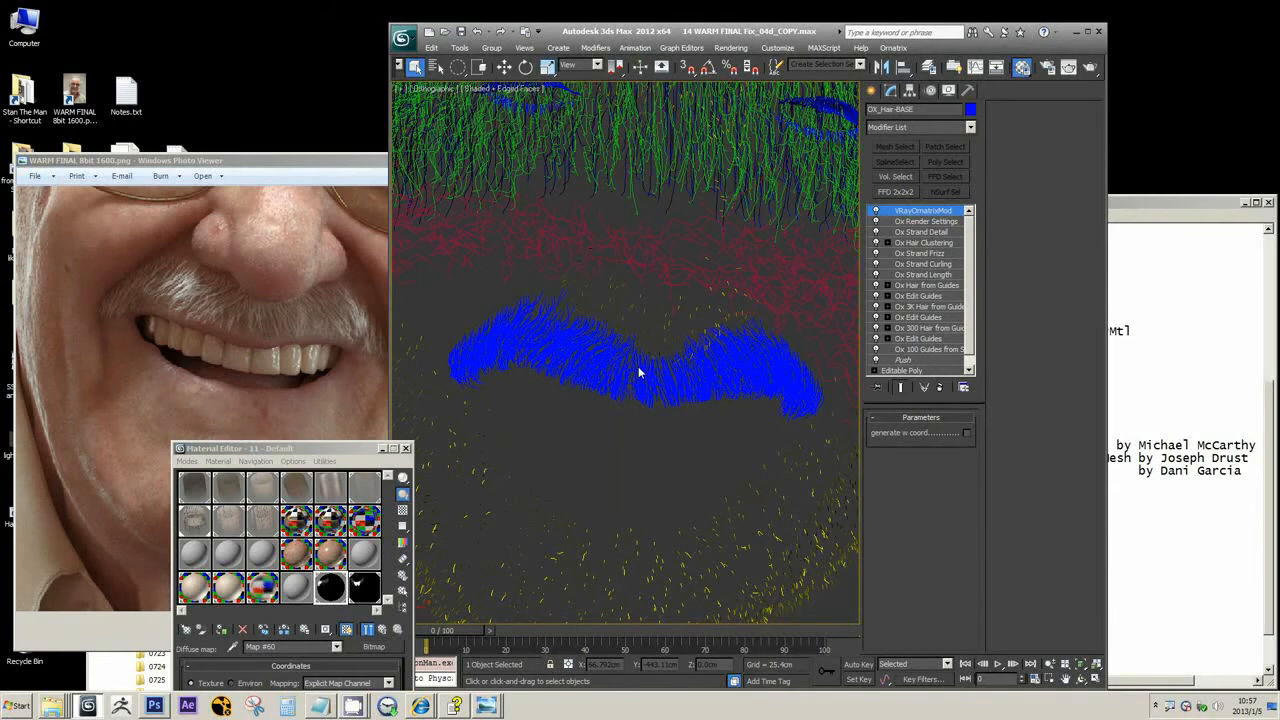
key(z)
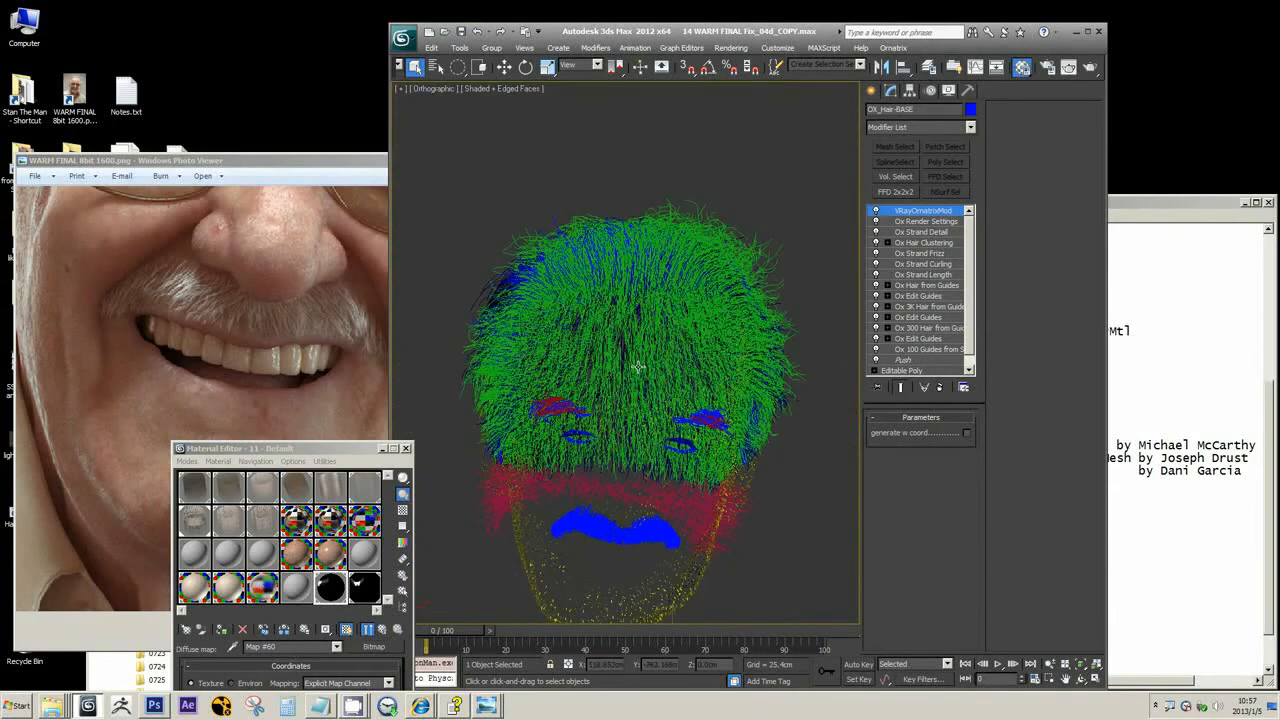
key(alt+q)
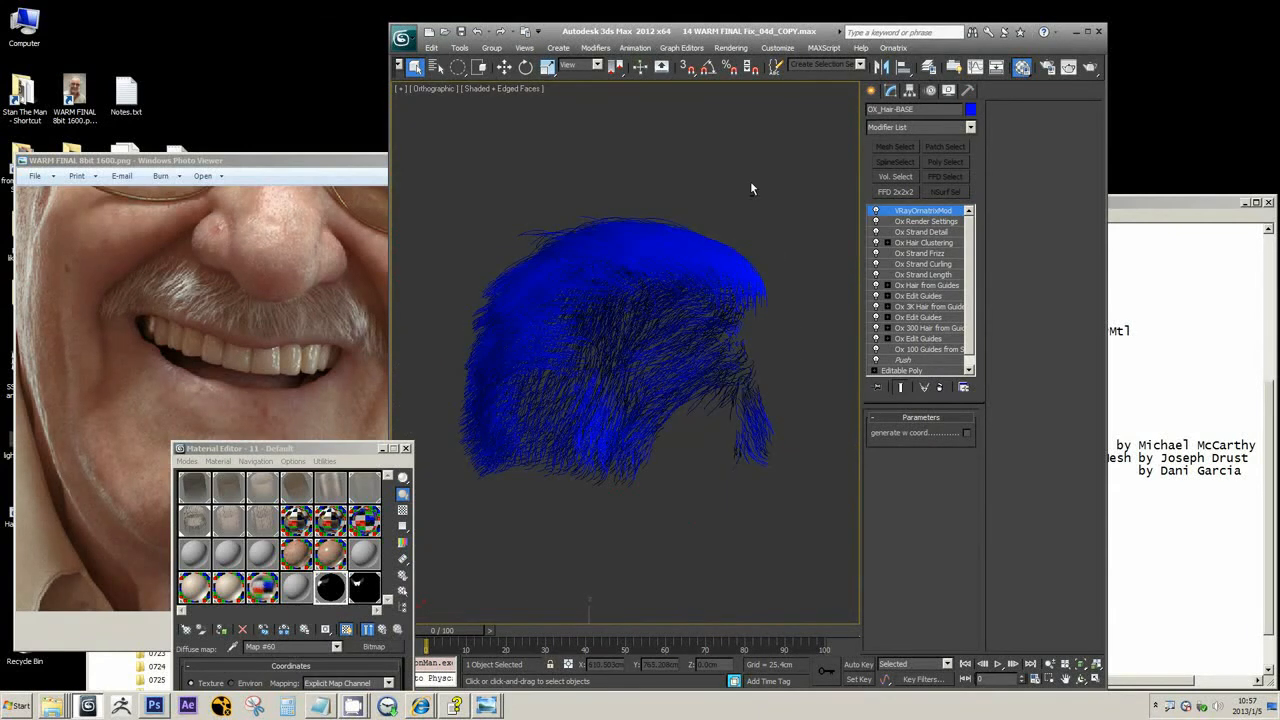
key(alt+q)
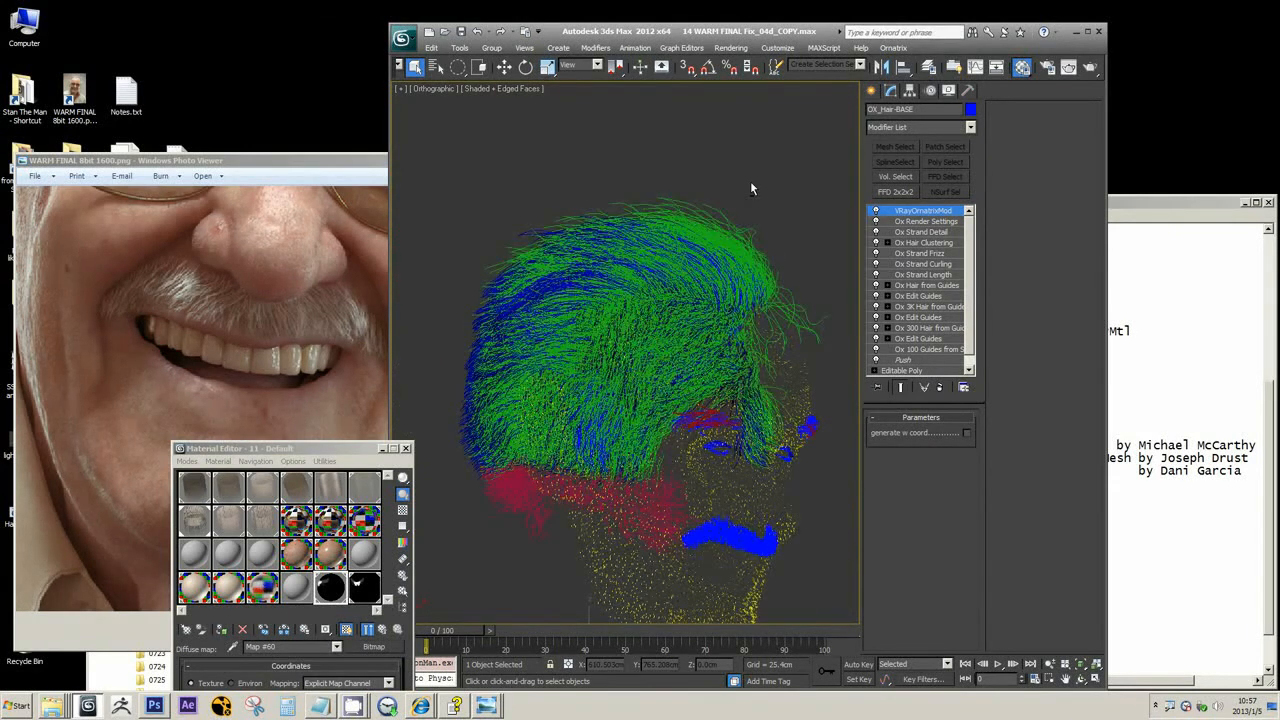
key(alt+q)
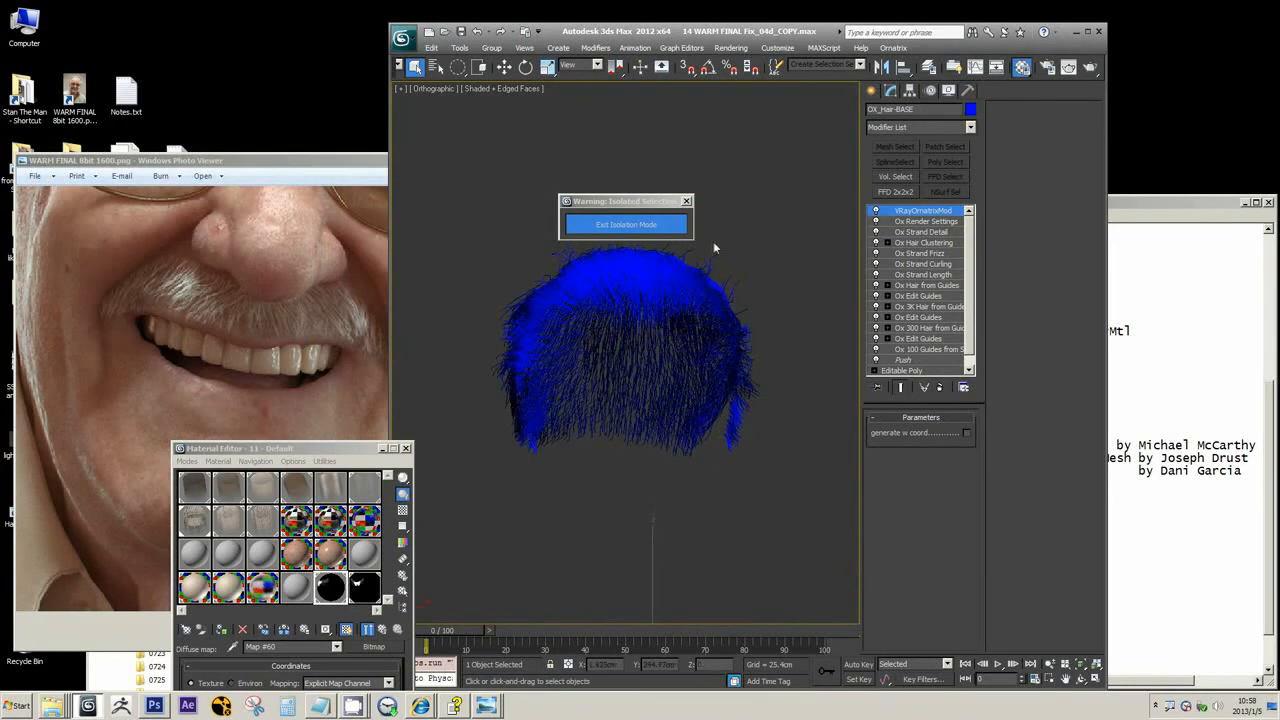
click(651, 226)
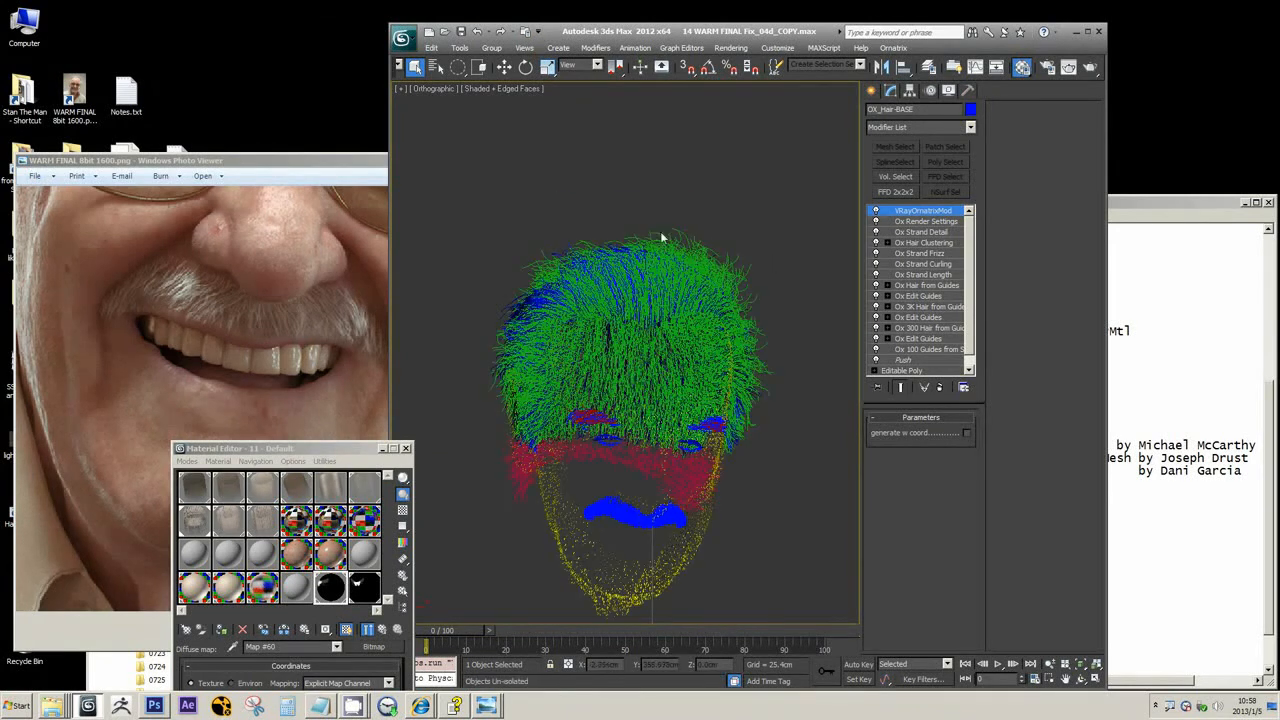
Select OX_Hair-UNCOMBED by name and isolate it
click(441, 68)
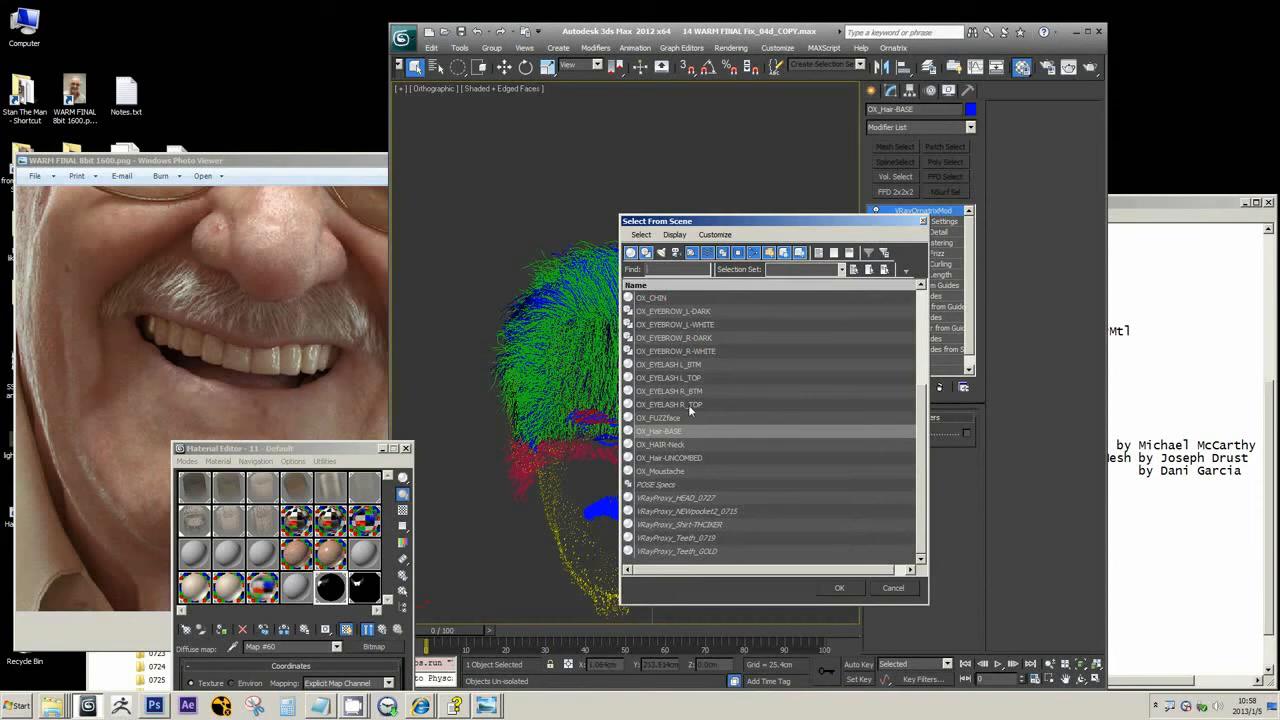
click(687, 457)
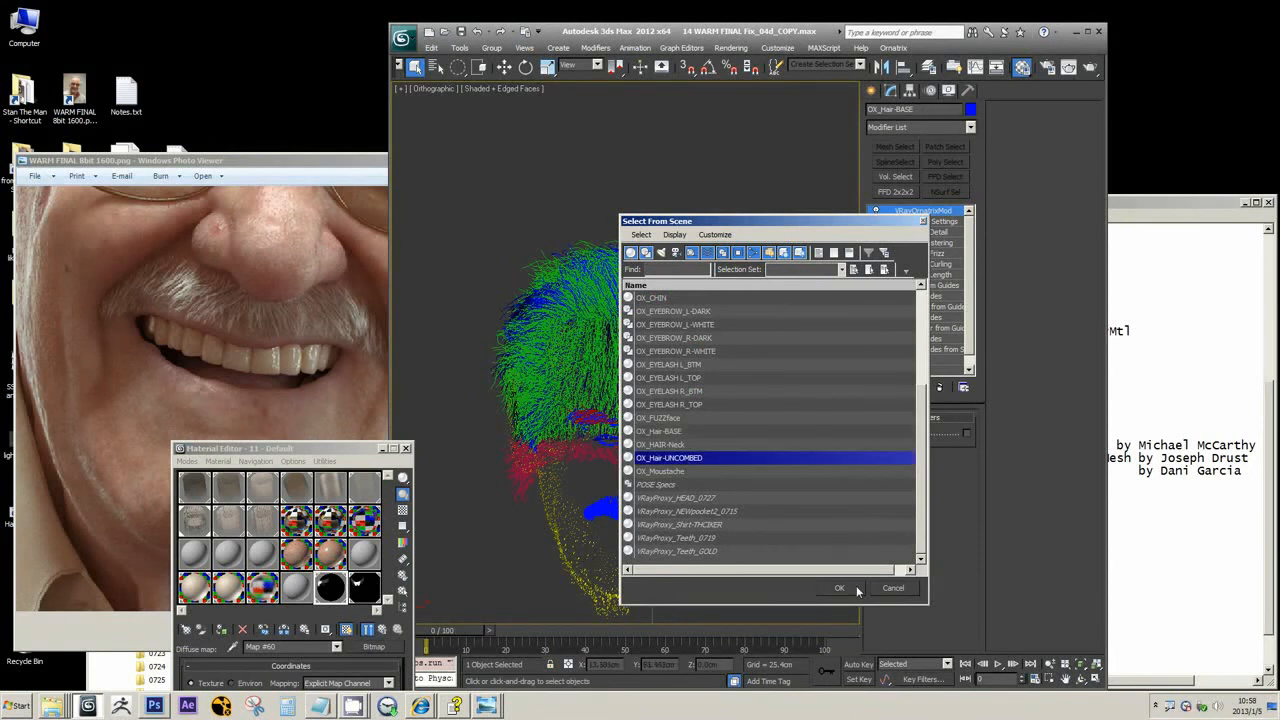
click(845, 589)
key(alt+q)
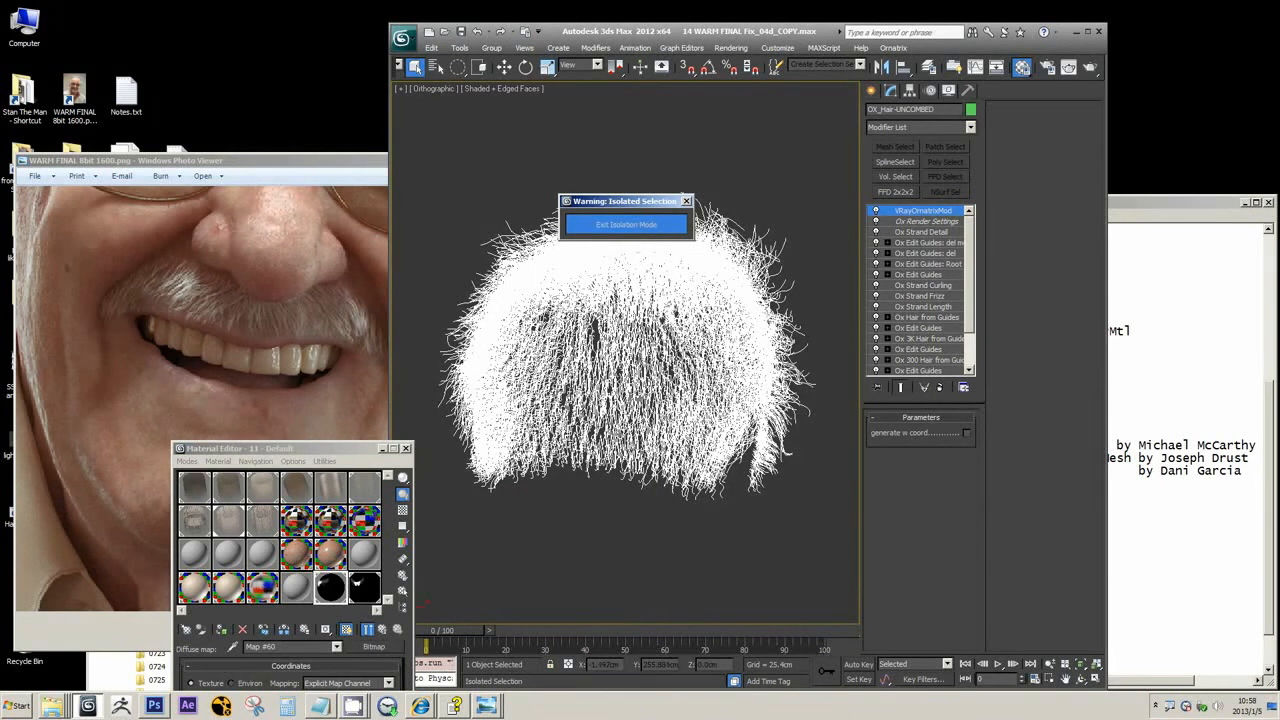
Examine the view count in the Ox Hair from Guides modifier and the uncombed hair's side profile, and exit isolation
click(936, 318)
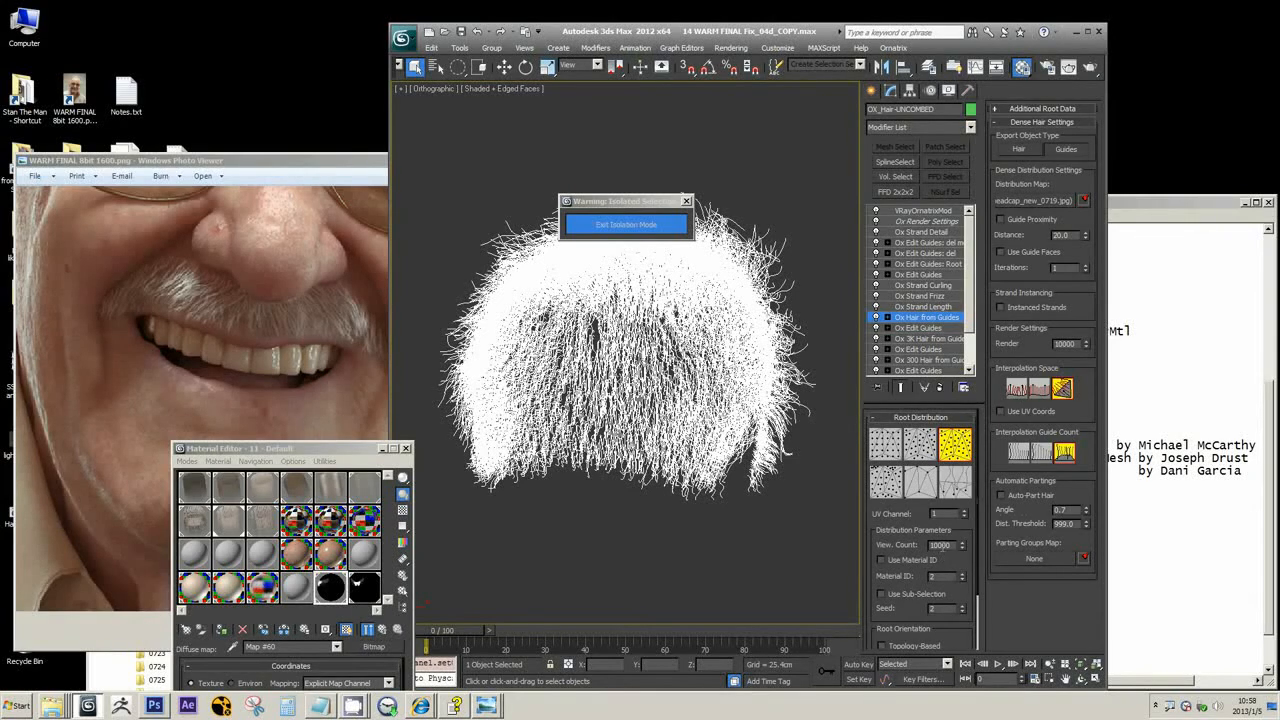
drag(949, 547, 915, 543)
middle_drag(829, 487, 823, 537)
alt+middle_drag(700, 290, 562, 282)
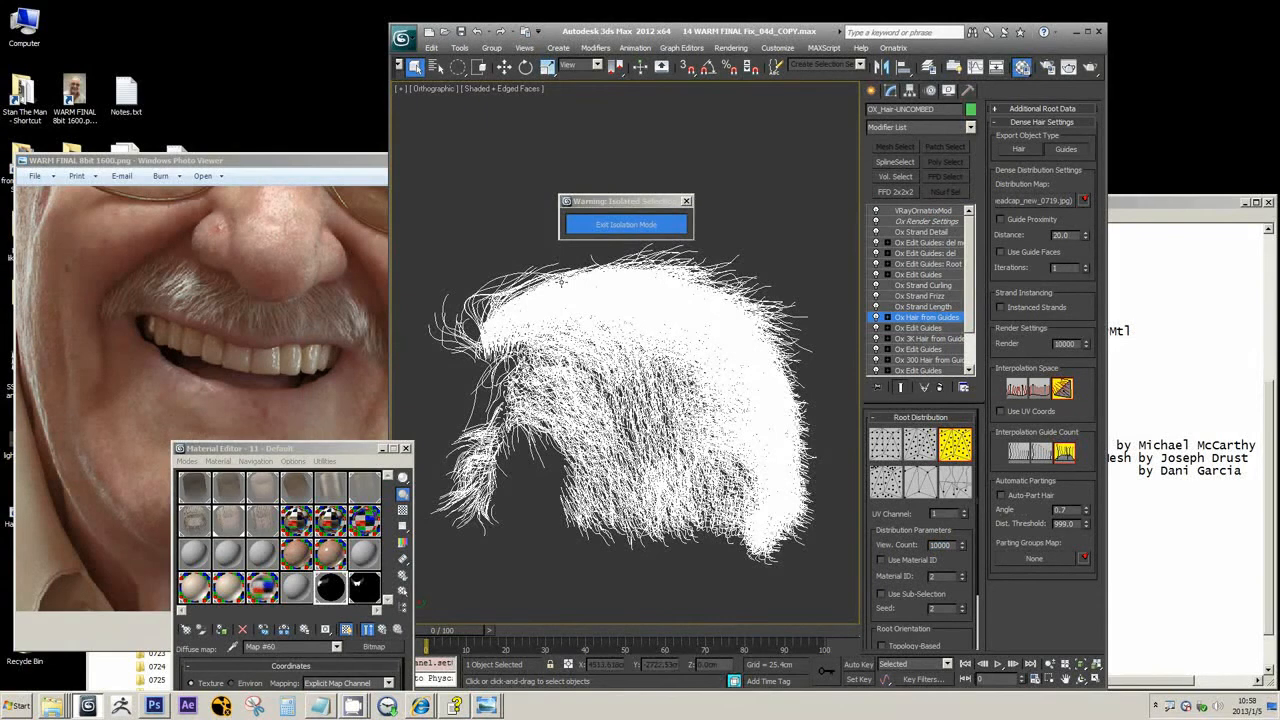
click(612, 226)
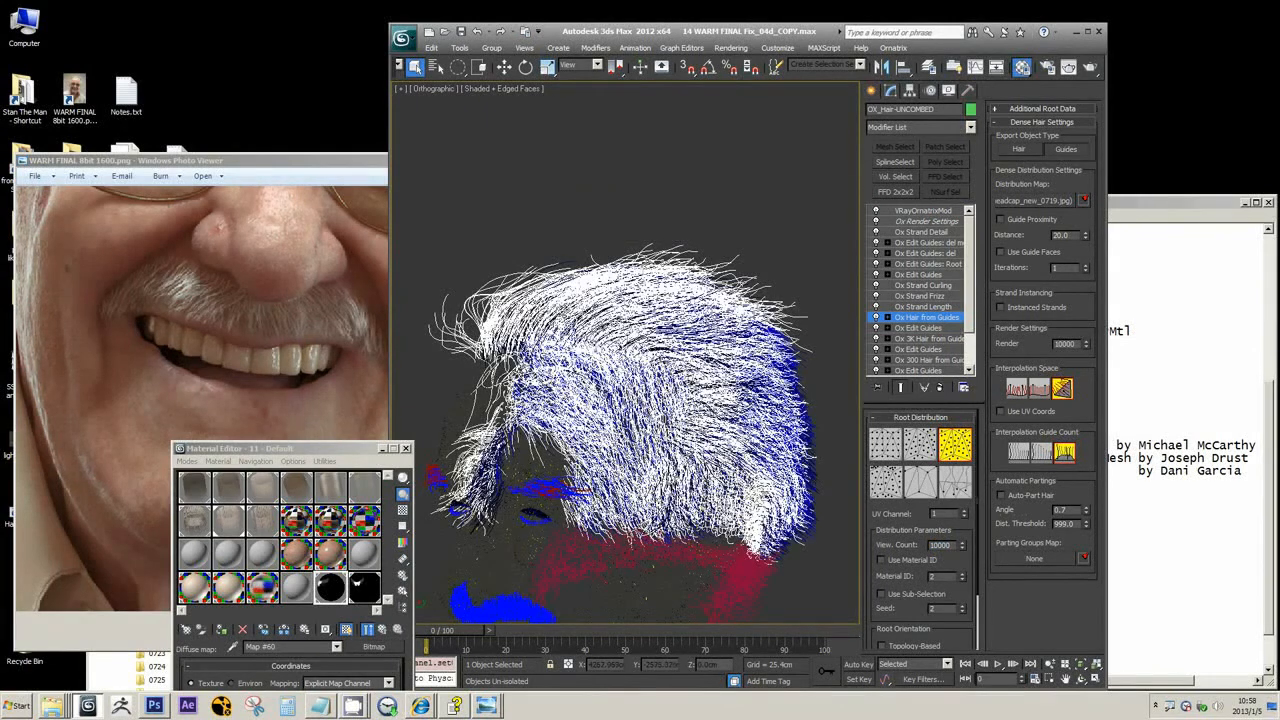
Bring up the WARM FINAL 8bit 1600.png render and compare its head hair and flyaway strands with the uncombed hair object
alt+middle_drag(530, 285, 642, 330)
click(308, 282)
scroll(308, 282, down, 6)
drag(300, 298, 290, 503)
scroll(335, 330, up, 1)
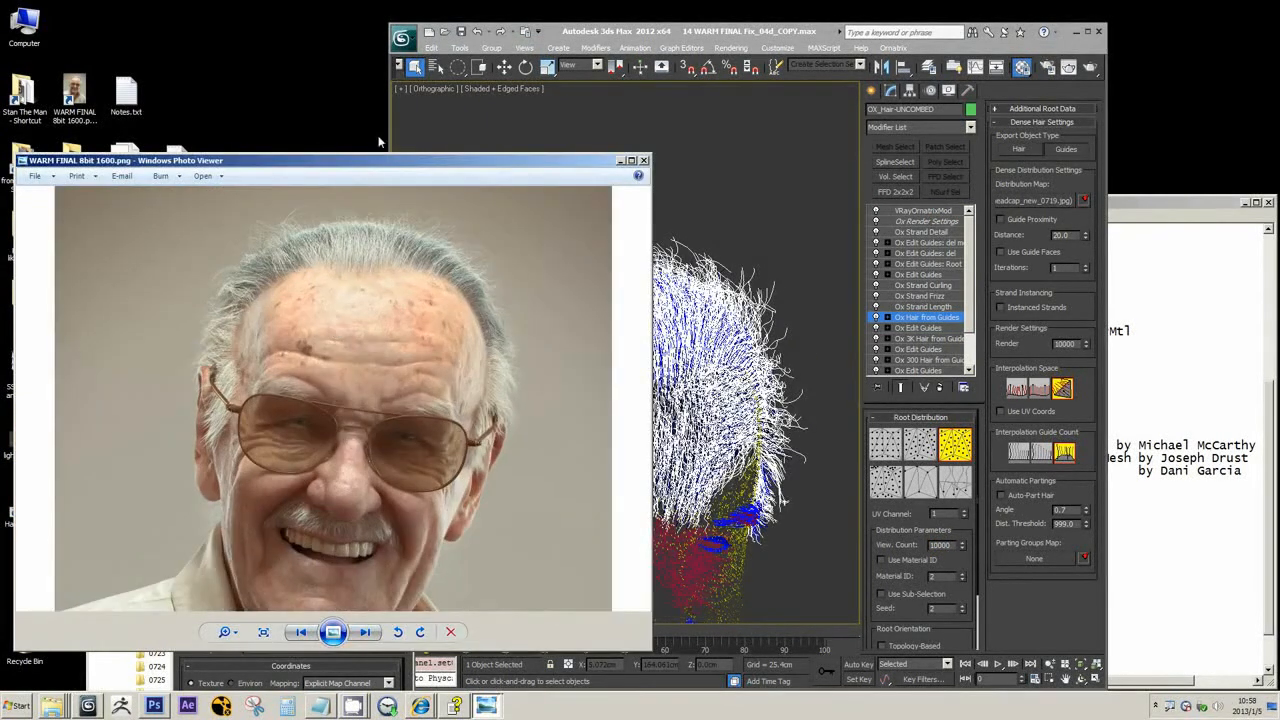
drag(363, 163, 406, 161)
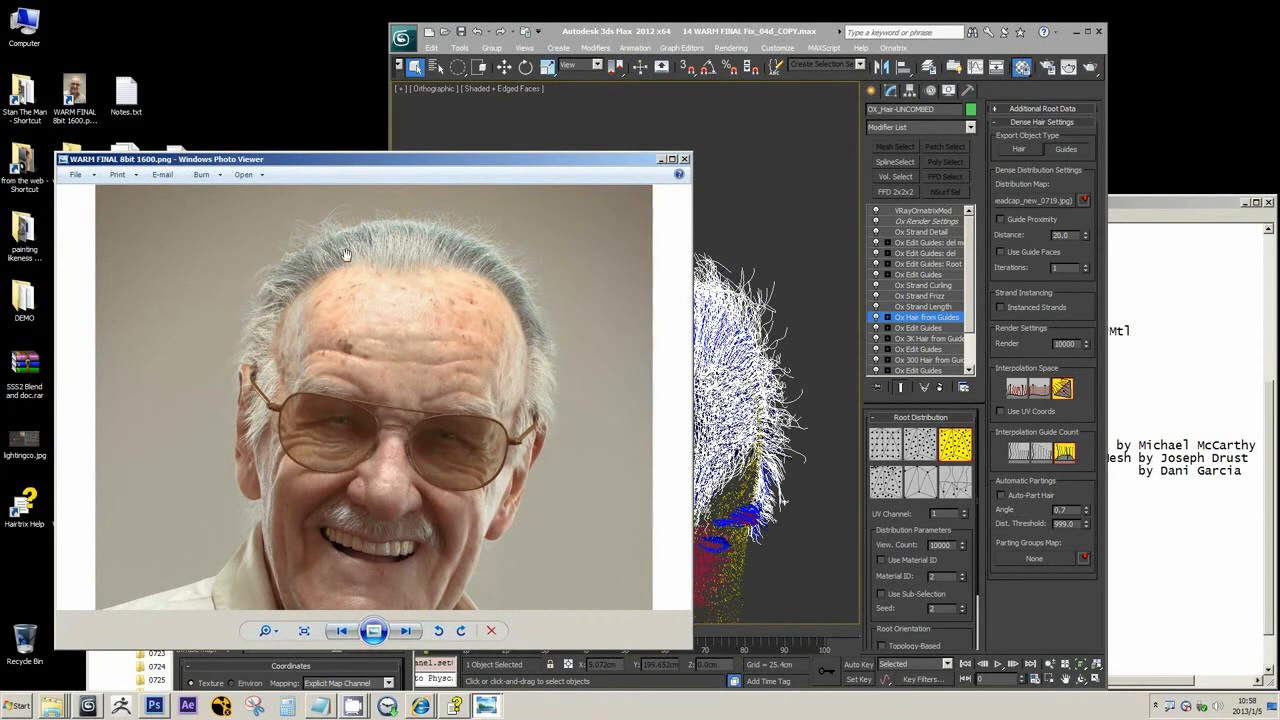
scroll(332, 237, up, 2)
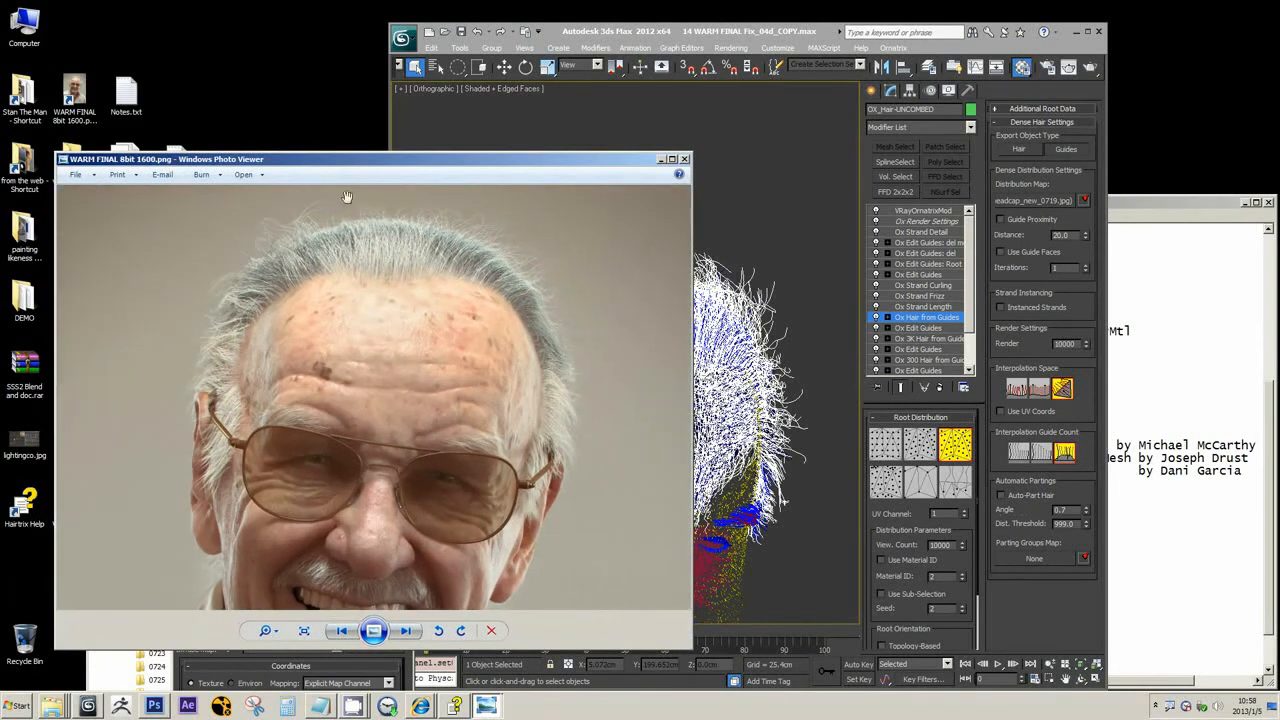
drag(398, 164, 430, 161)
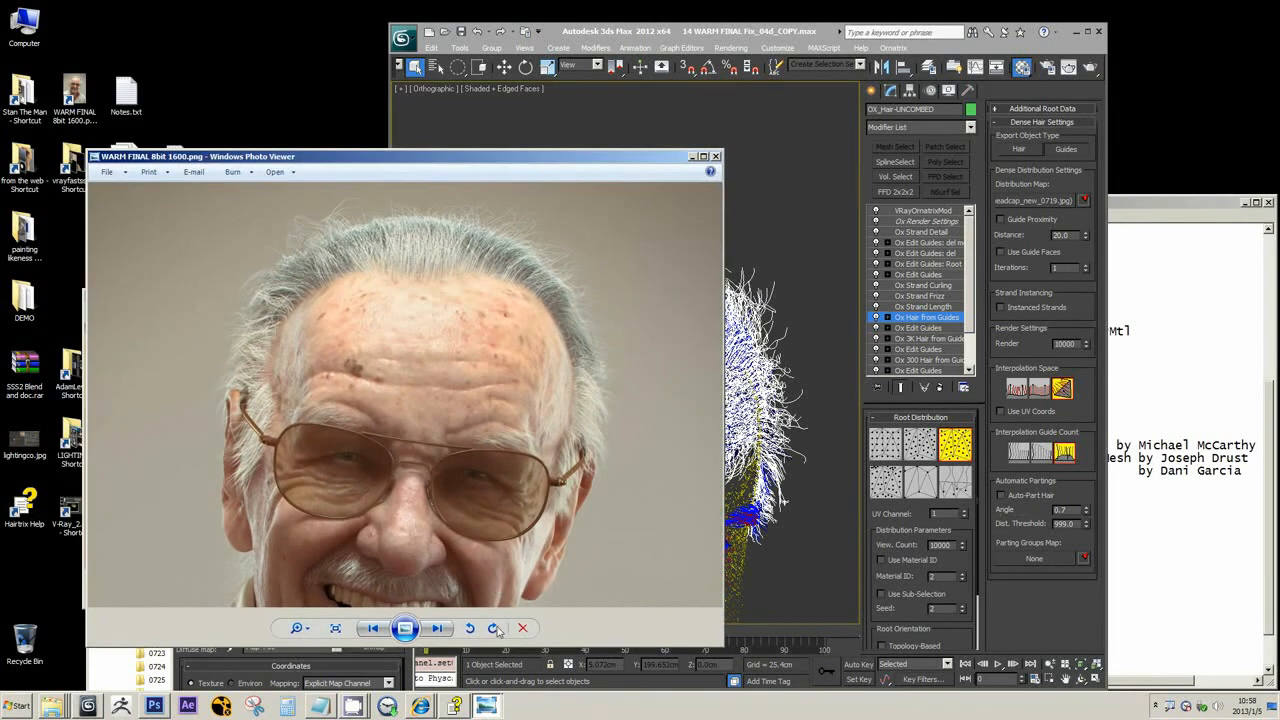
Highlight the "Realistic Hairstyling using Hair Farm" entry in Notes.txt and move the render aside to examine its hair beside the viewport
click(1181, 522)
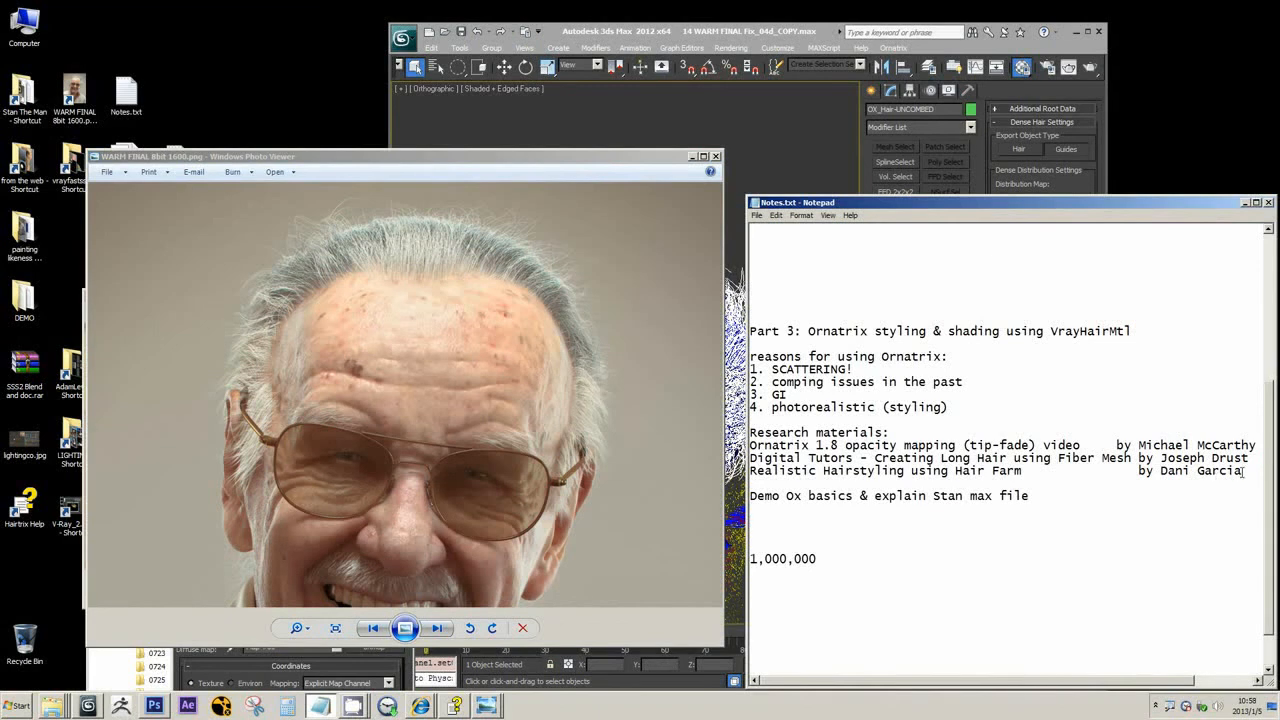
drag(1243, 472, 751, 472)
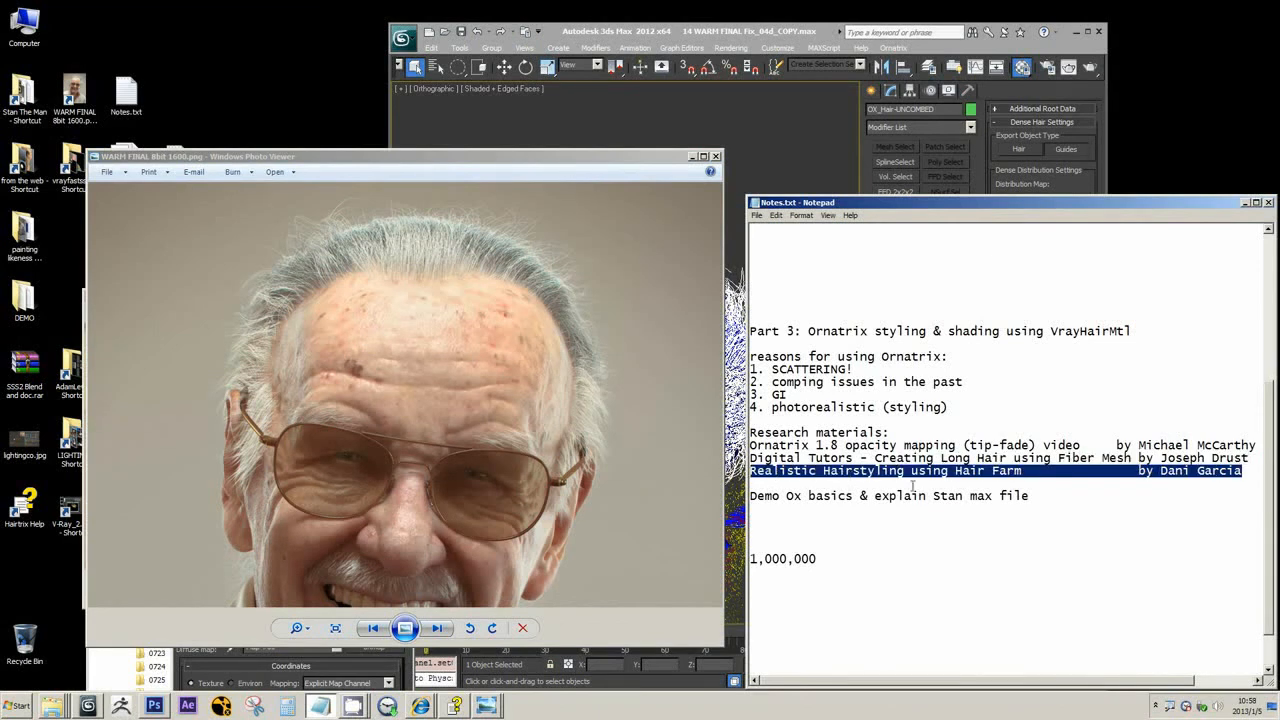
drag(573, 162, 462, 156)
drag(382, 310, 338, 287)
drag(406, 155, 371, 151)
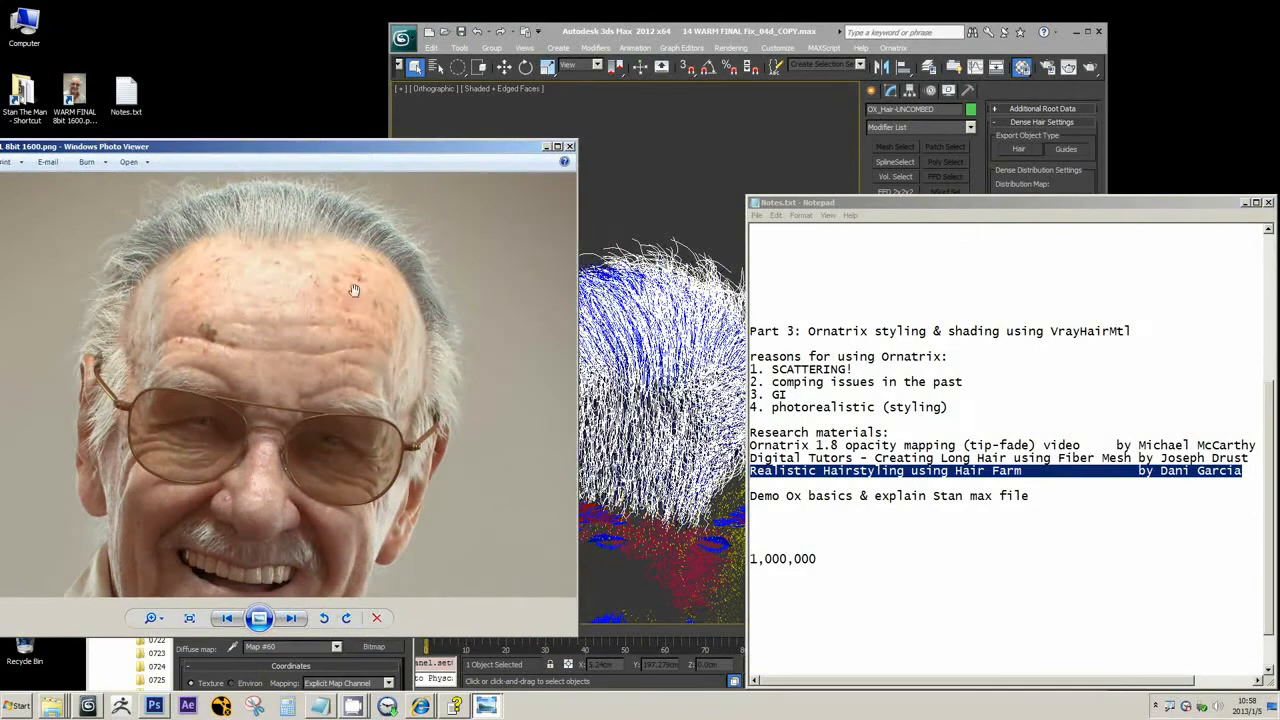
drag(356, 292, 354, 316)
Return to 3ds Max, view all hair objects from the front, and check the scene's object list without changing the selection
middle_drag(680, 195, 648, 134)
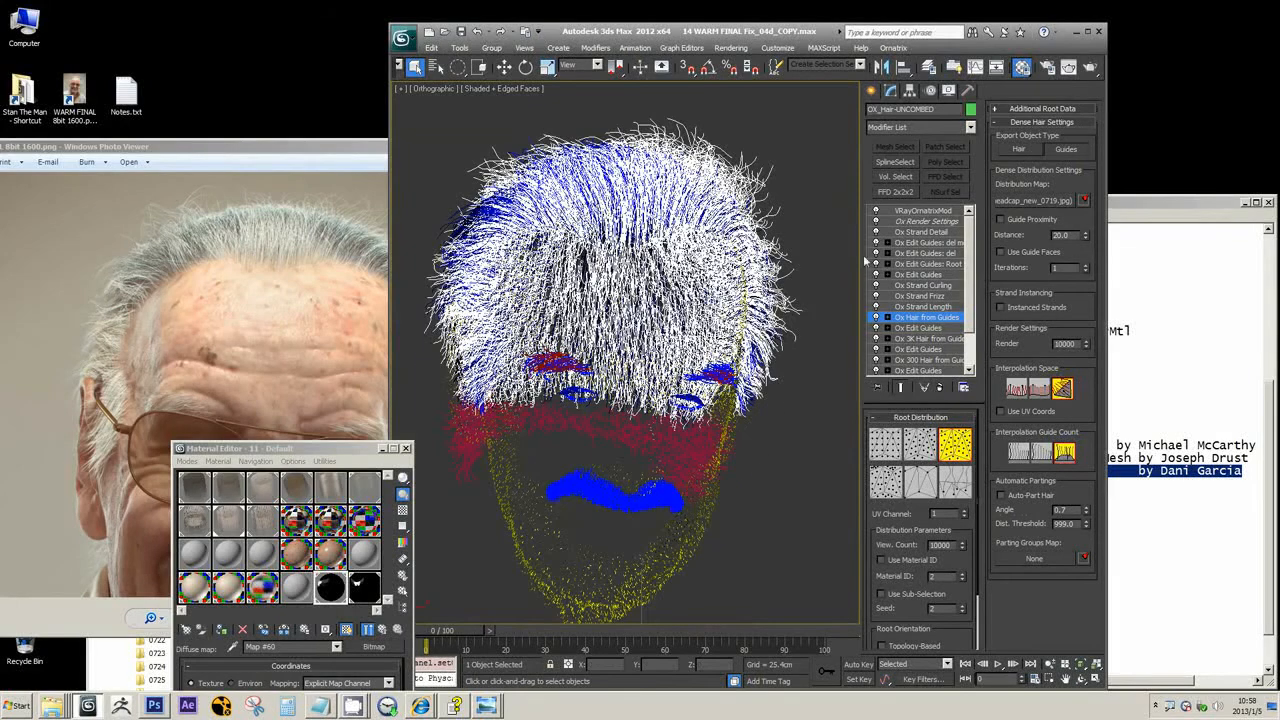
click(436, 67)
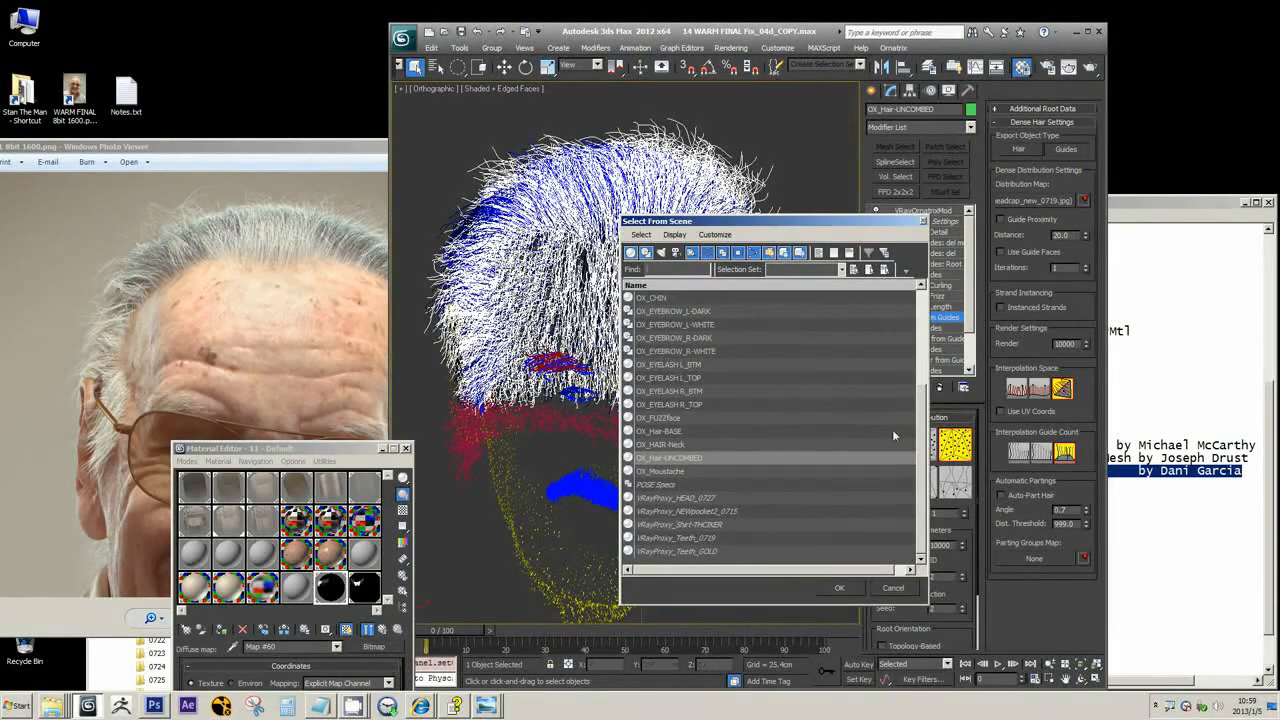
click(885, 590)
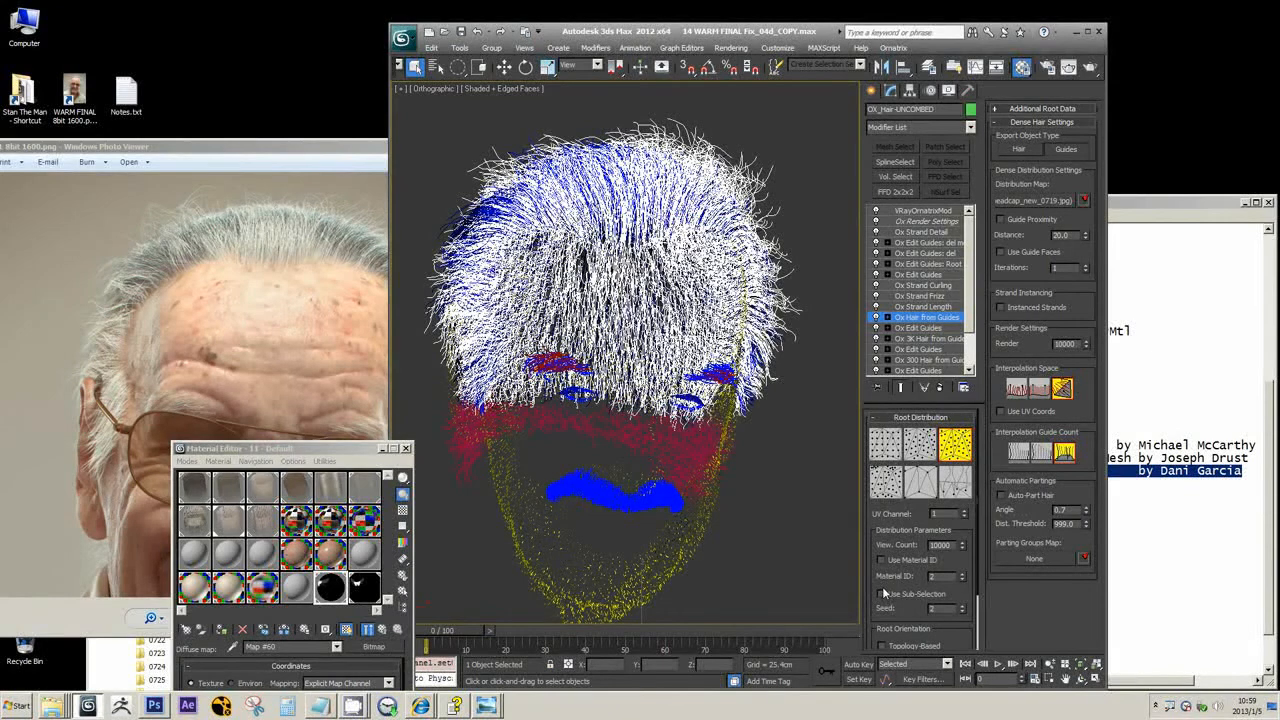
Launch a second 3ds Max session and highlight "Demo Ox basics" in Notes.txt
right_click(88, 705)
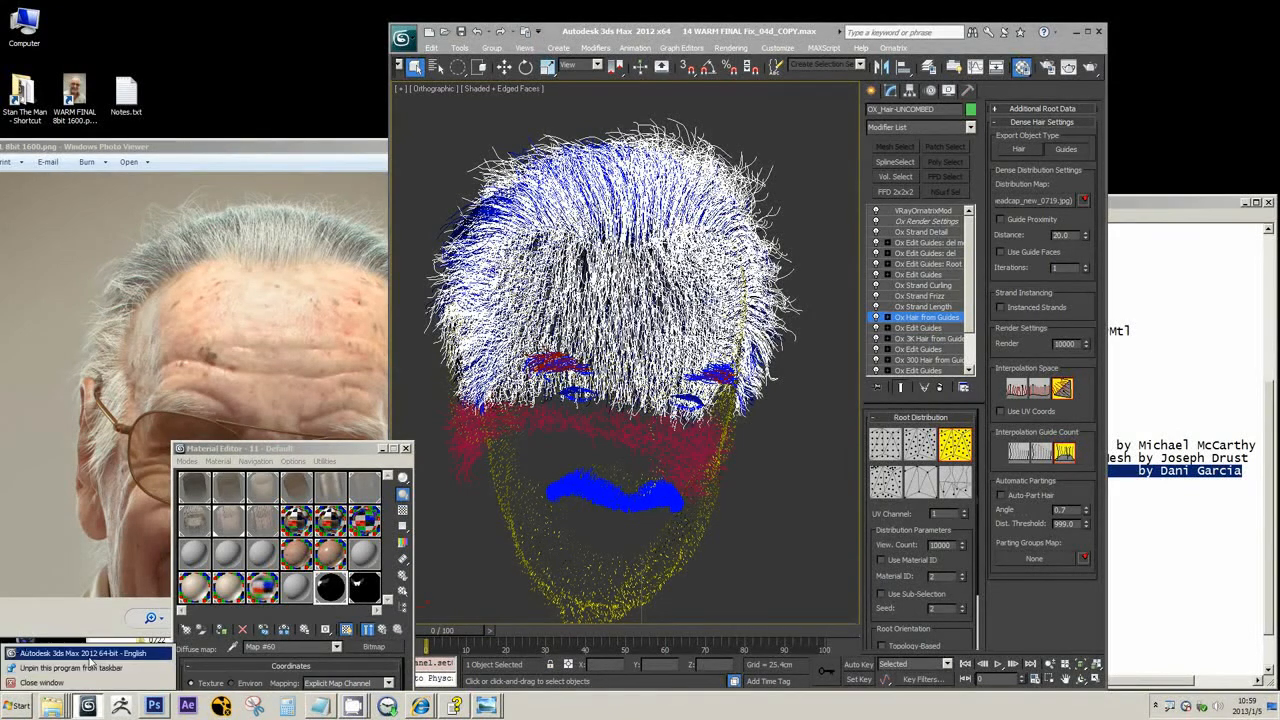
click(91, 654)
click(1132, 590)
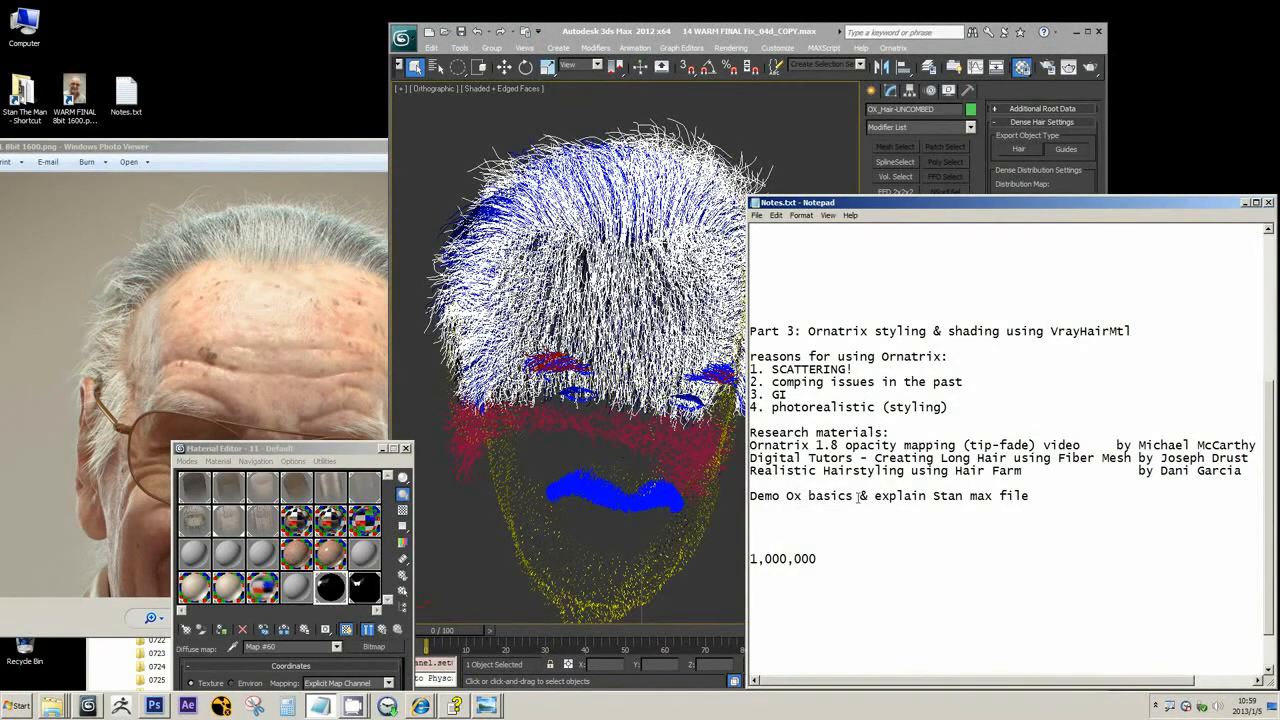
drag(856, 497, 750, 496)
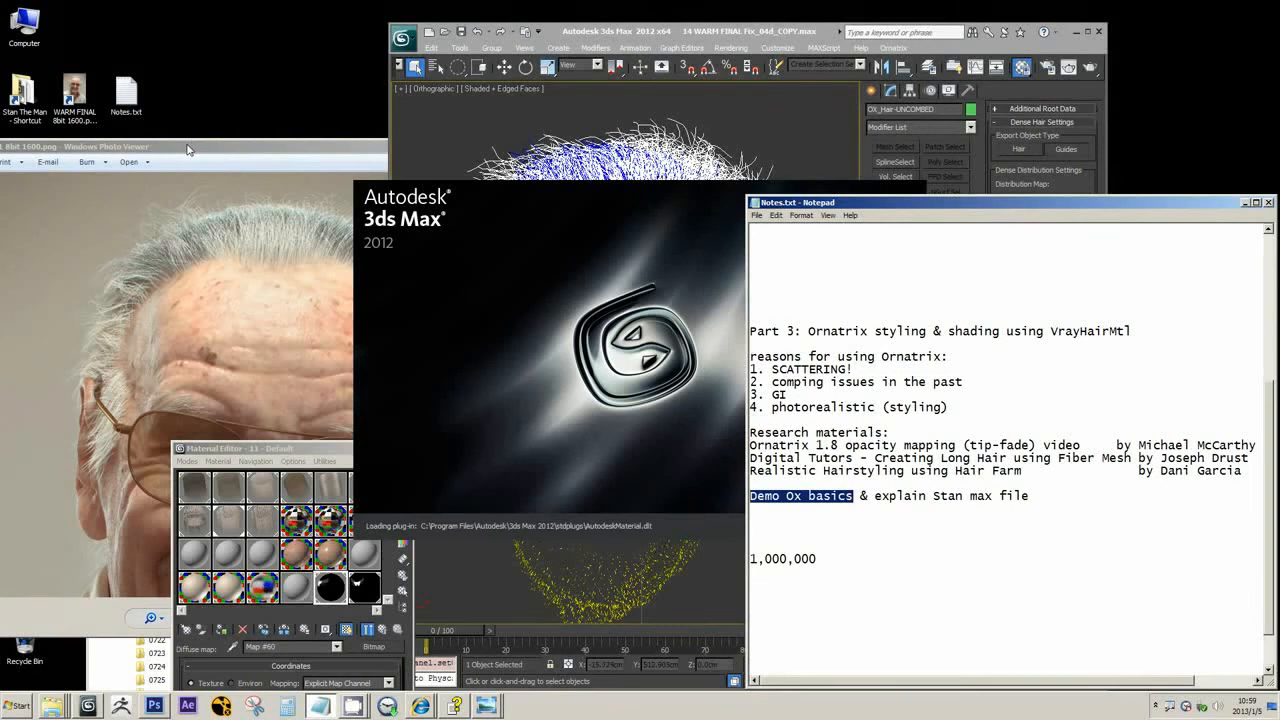
Minimize the WARM FINAL 8bit 1600.png render and move the photo, folder and Material Editor windows aside to uncover the desktop icons
drag(187, 149, 278, 150)
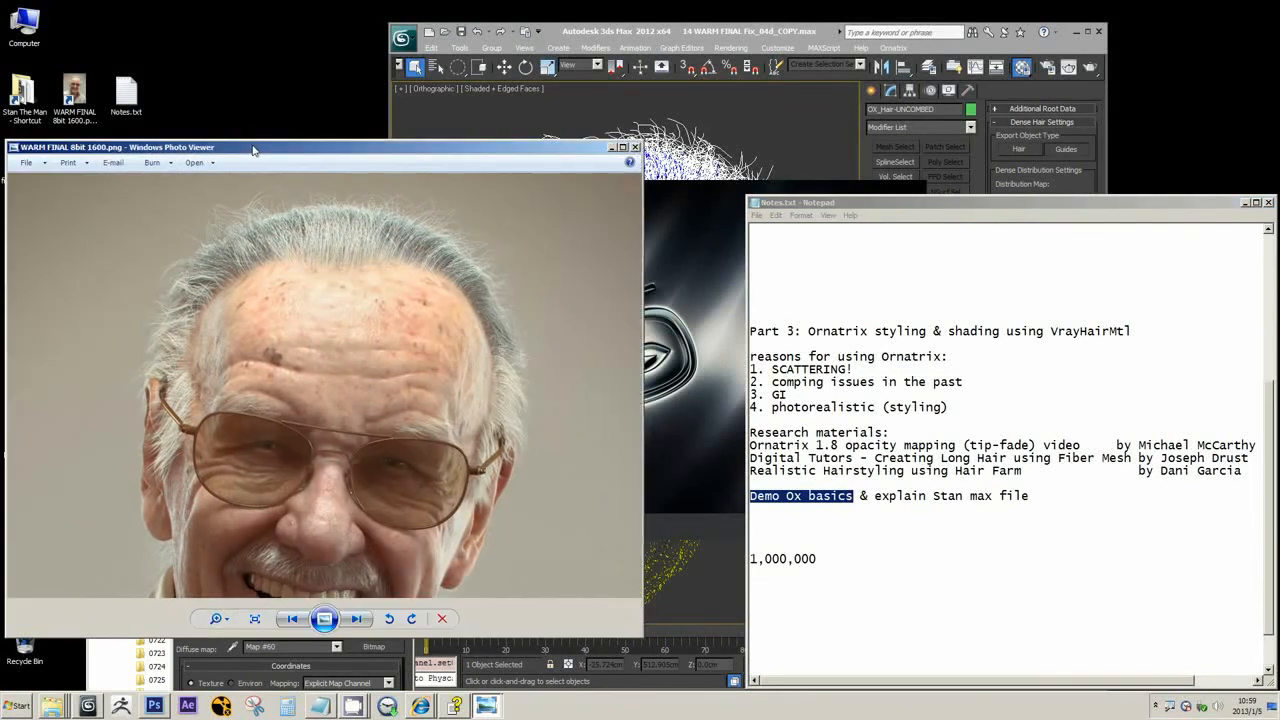
click(612, 148)
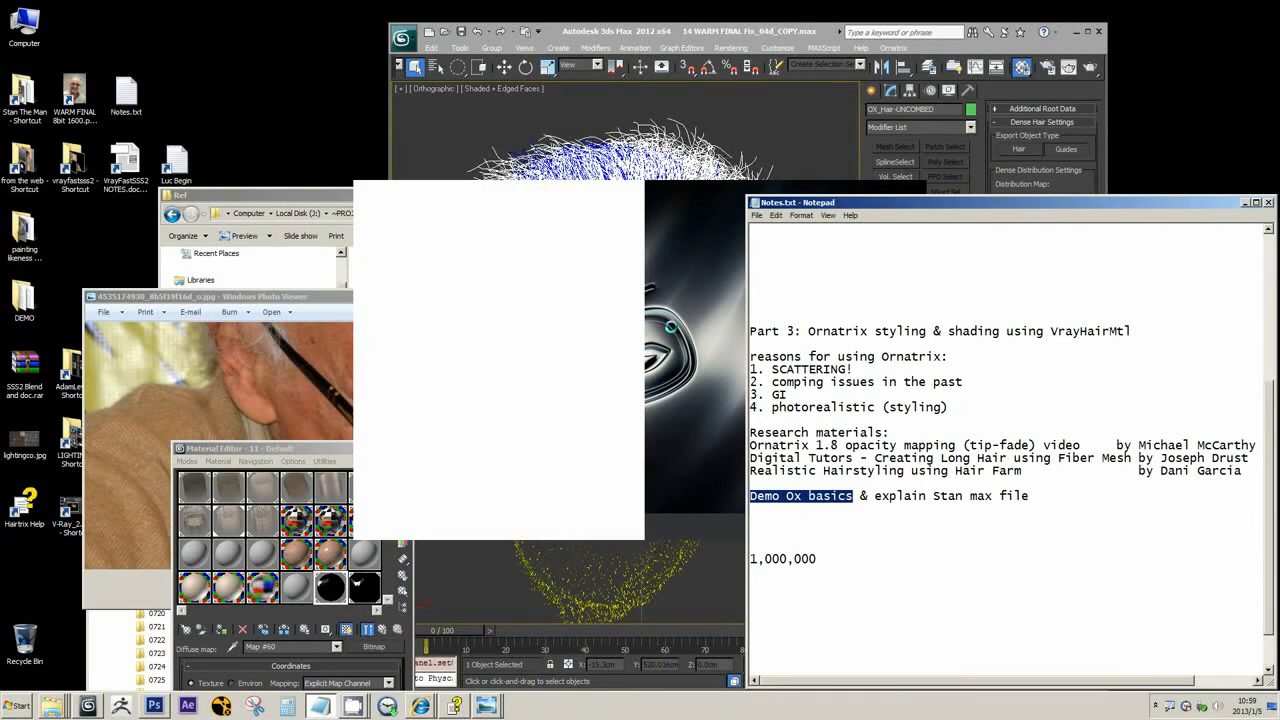
drag(220, 298, 612, 313)
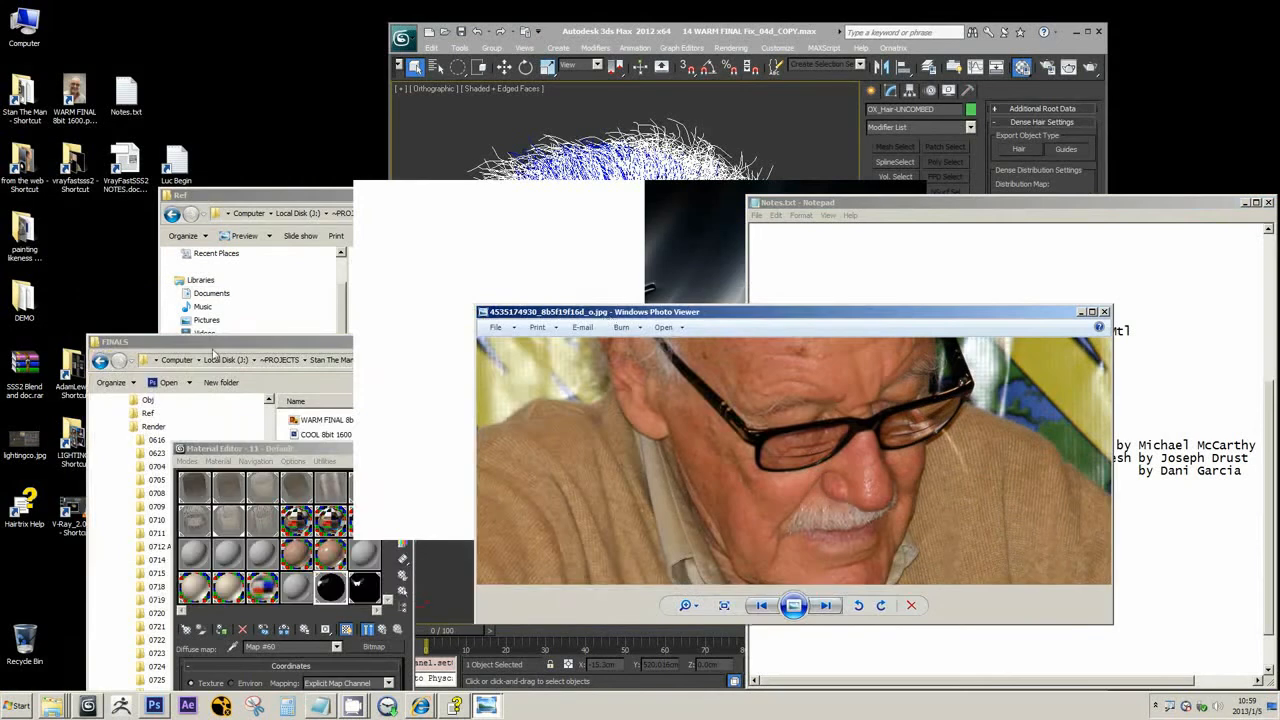
drag(186, 344, 573, 371)
drag(262, 194, 607, 231)
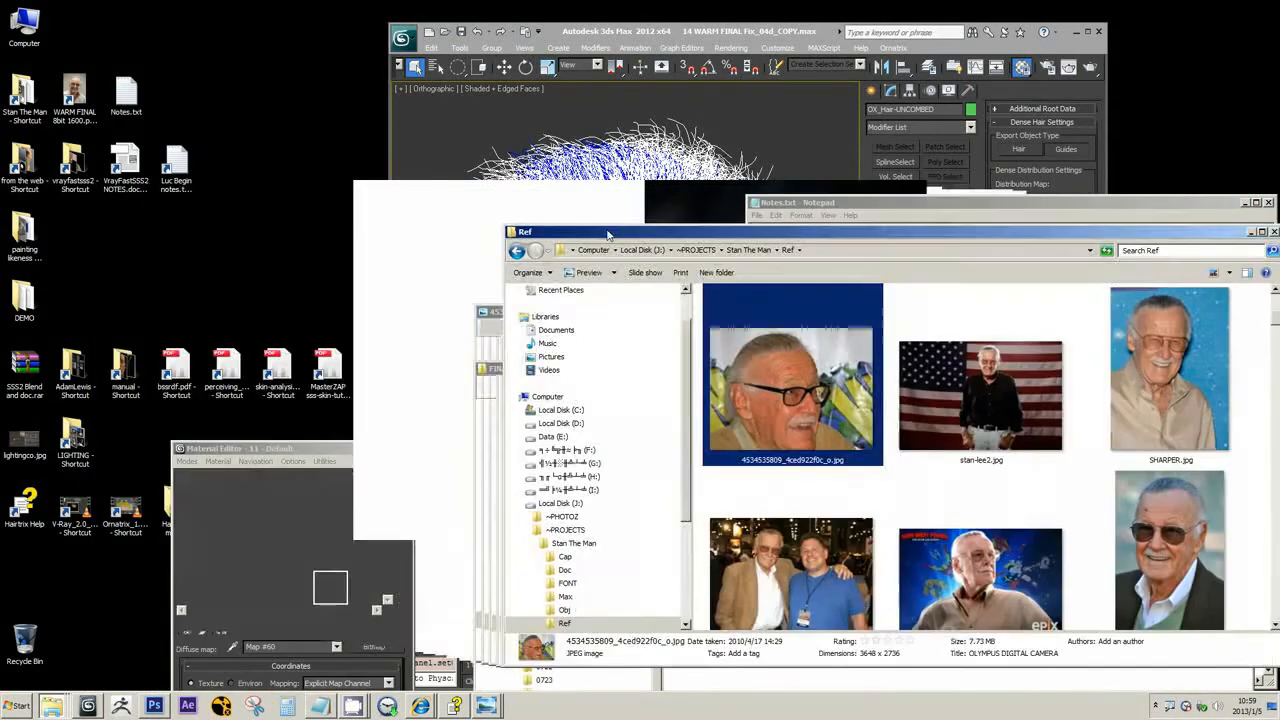
click(267, 452)
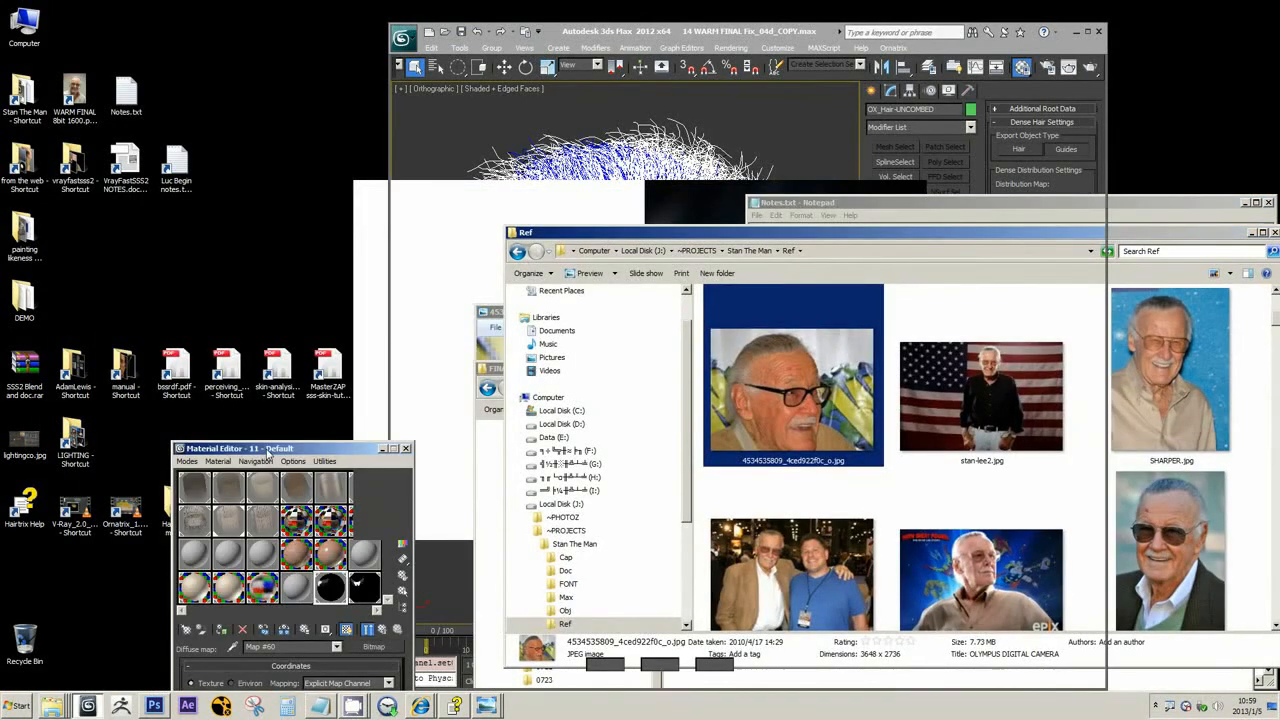
drag(267, 452, 539, 459)
Open the Ox_guide to hair to guide.jpg reference image and place its modifier stack picture beside the hair viewport
click(227, 507)
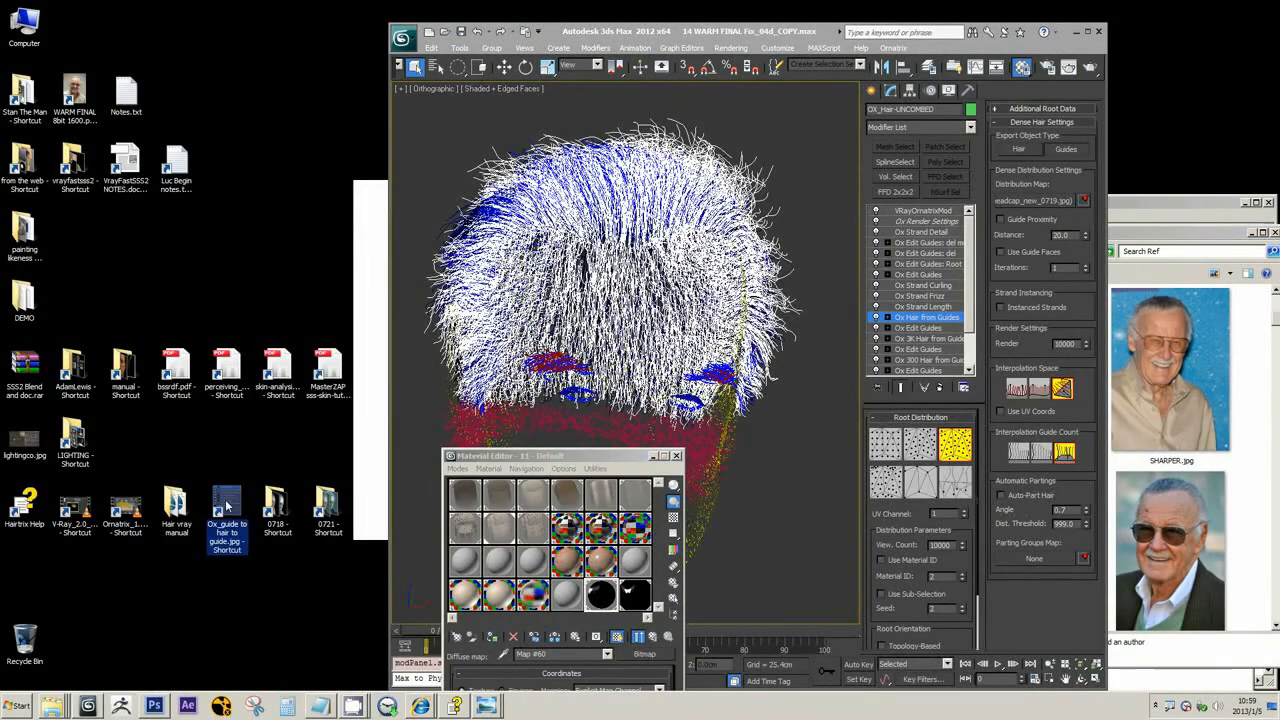
right_click(226, 502)
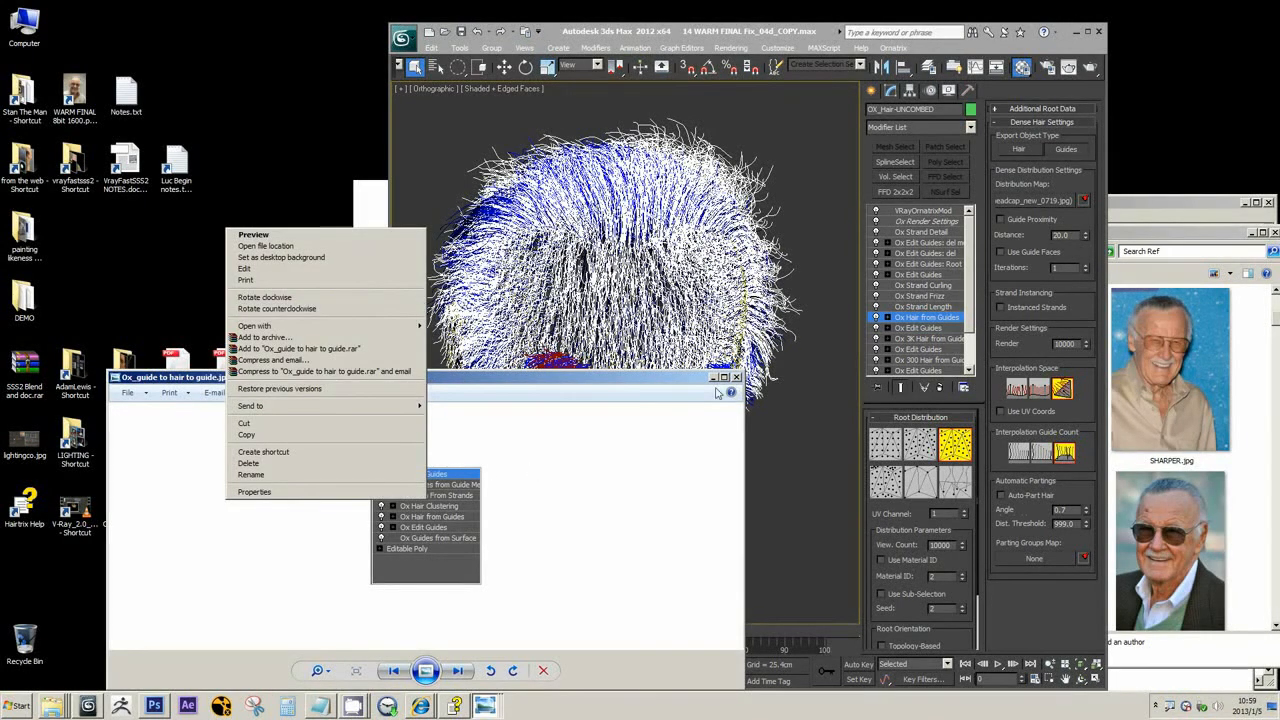
right_click(496, 495)
right_click(437, 511)
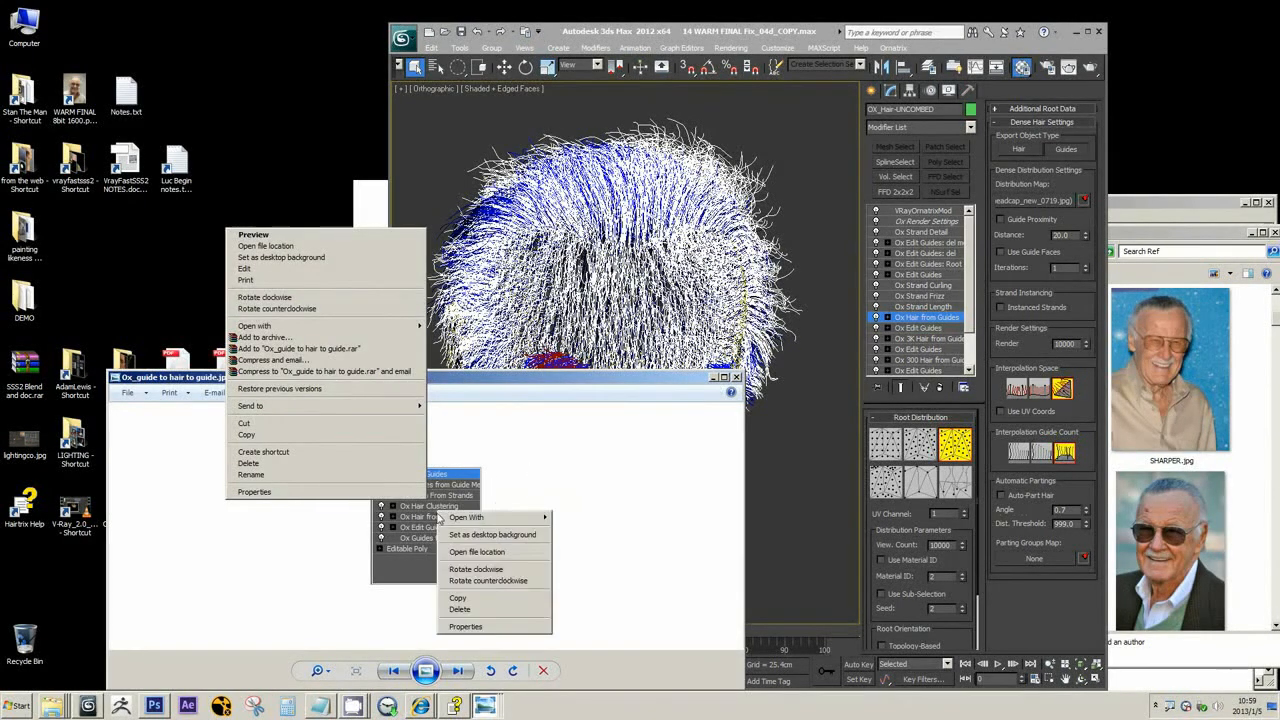
click(403, 529)
drag(460, 378, 131, 308)
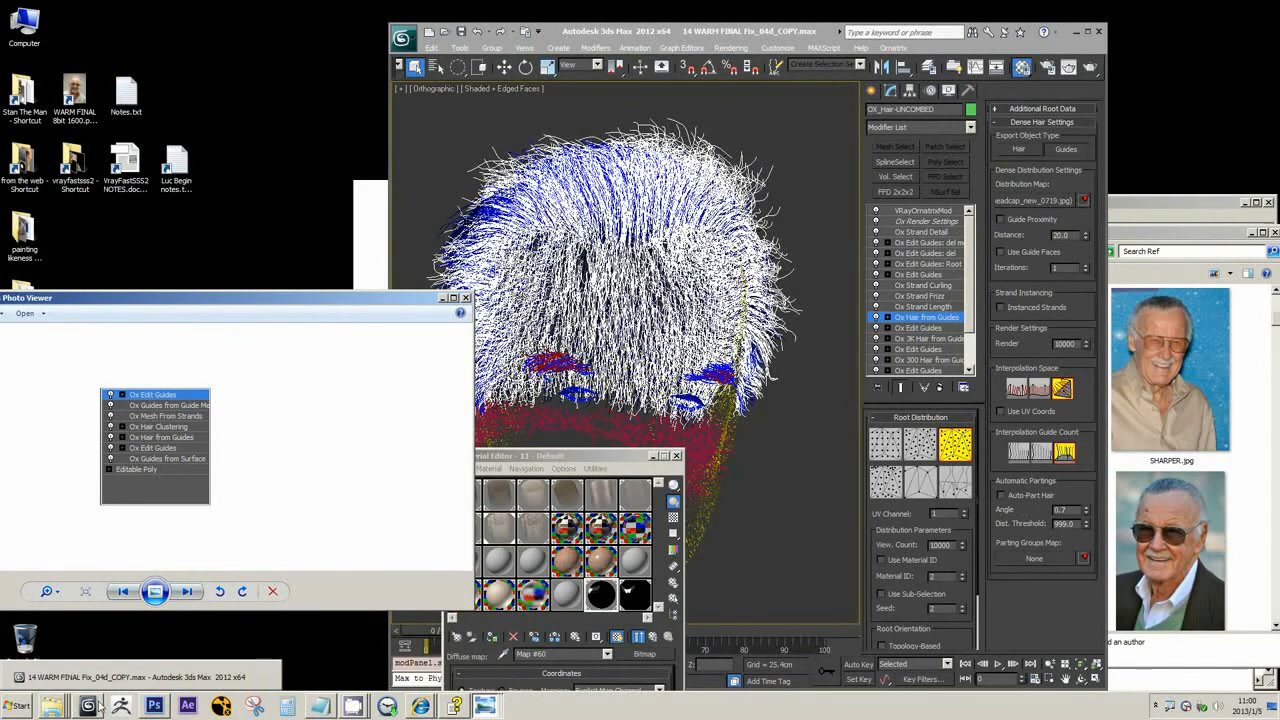
Clear the desktop by closing Photoshop, the Ref and FINALS folders and the portrait photo, and minimizing the existing hair scene
click(154, 706)
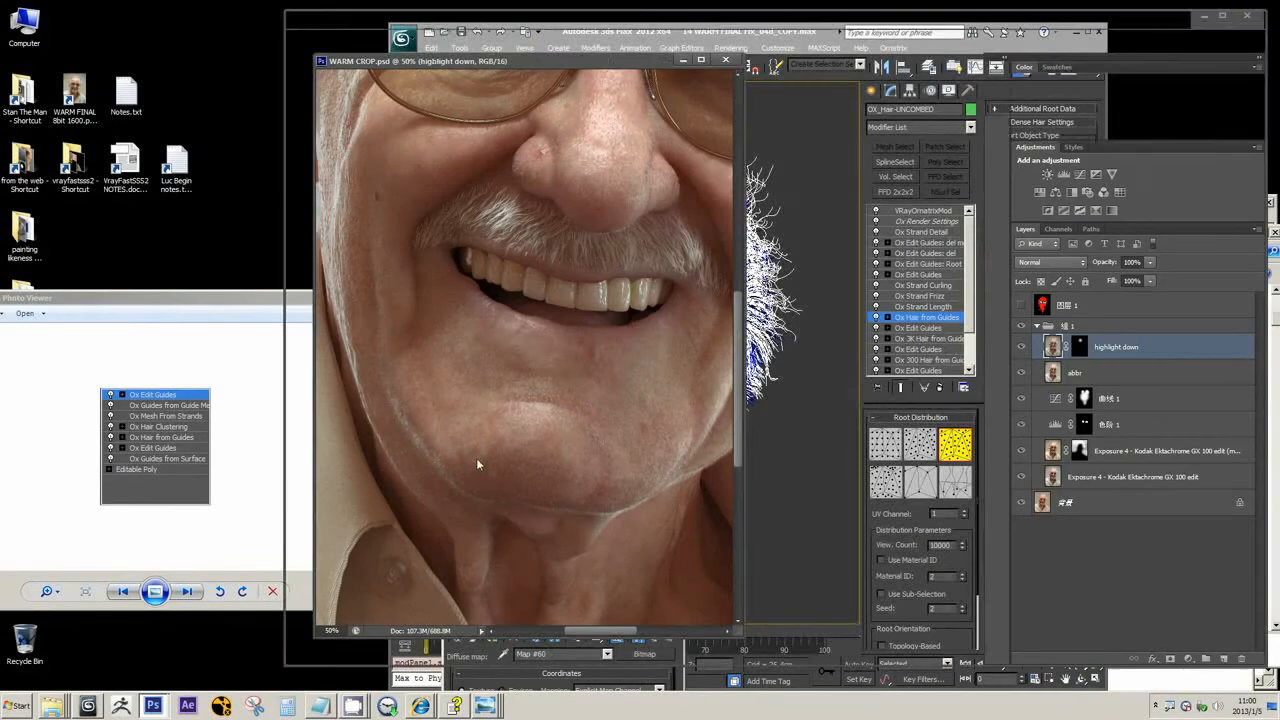
click(1245, 19)
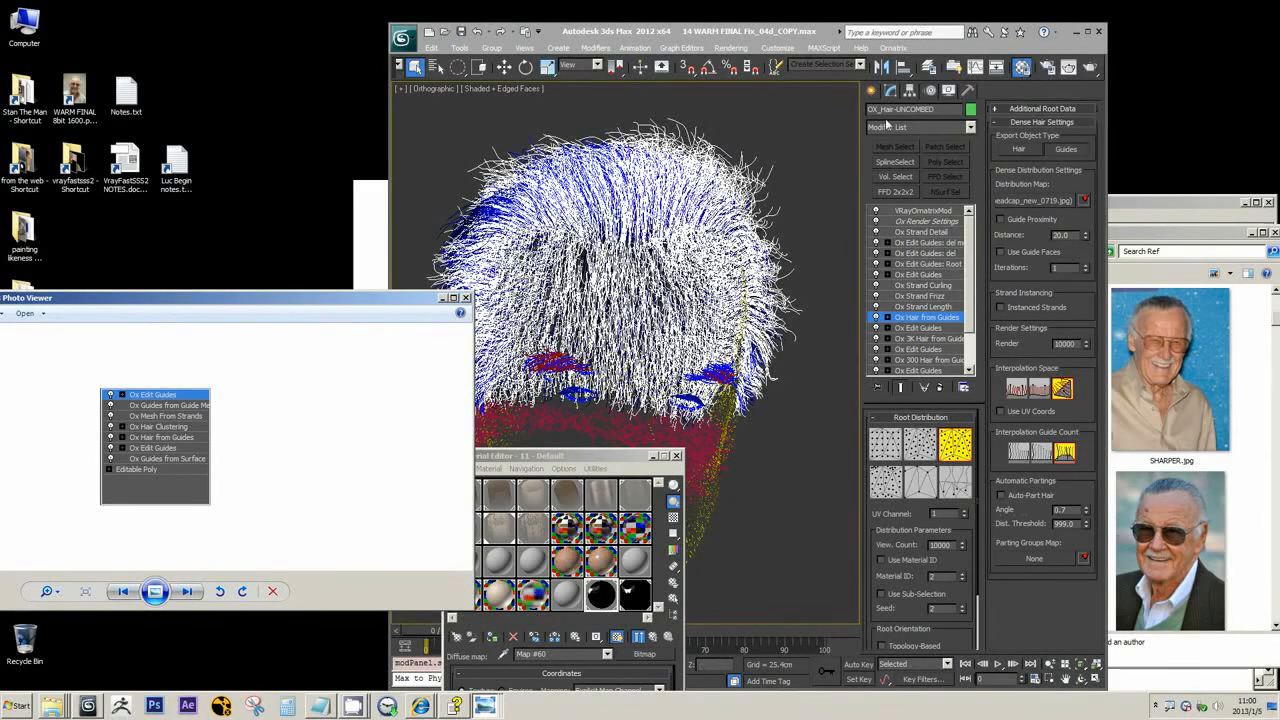
click(1076, 33)
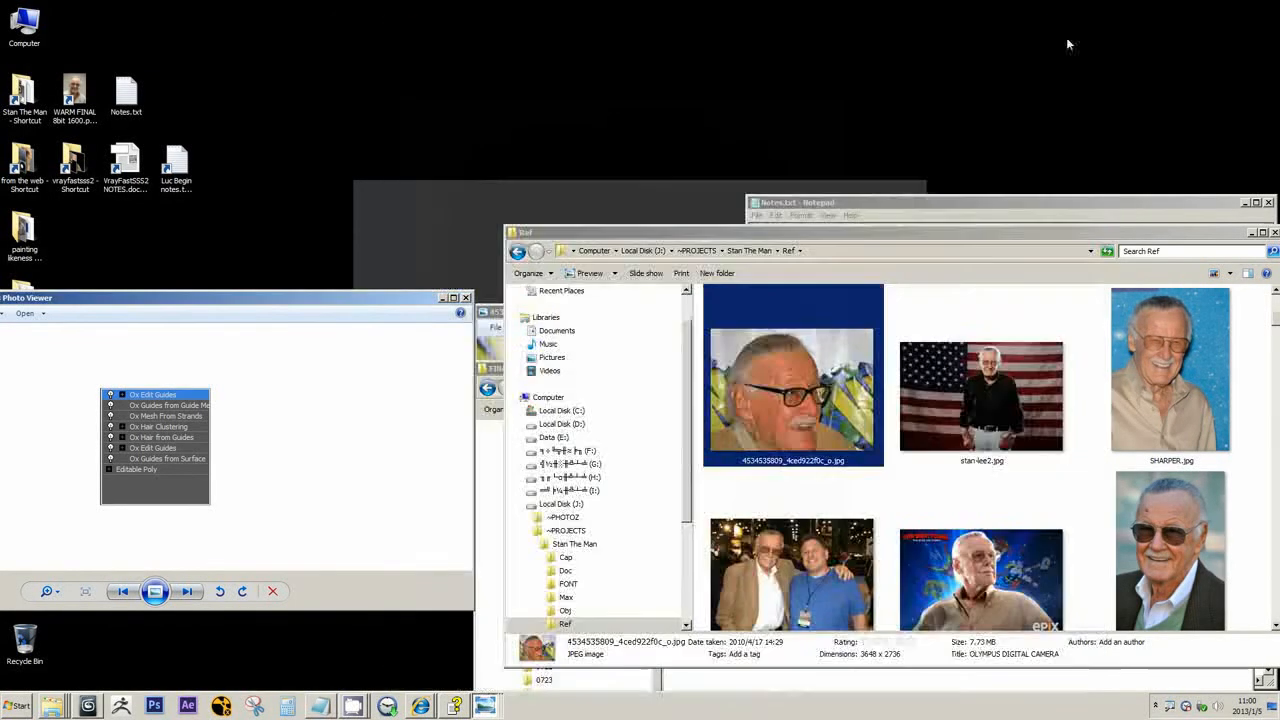
drag(1197, 237, 1050, 242)
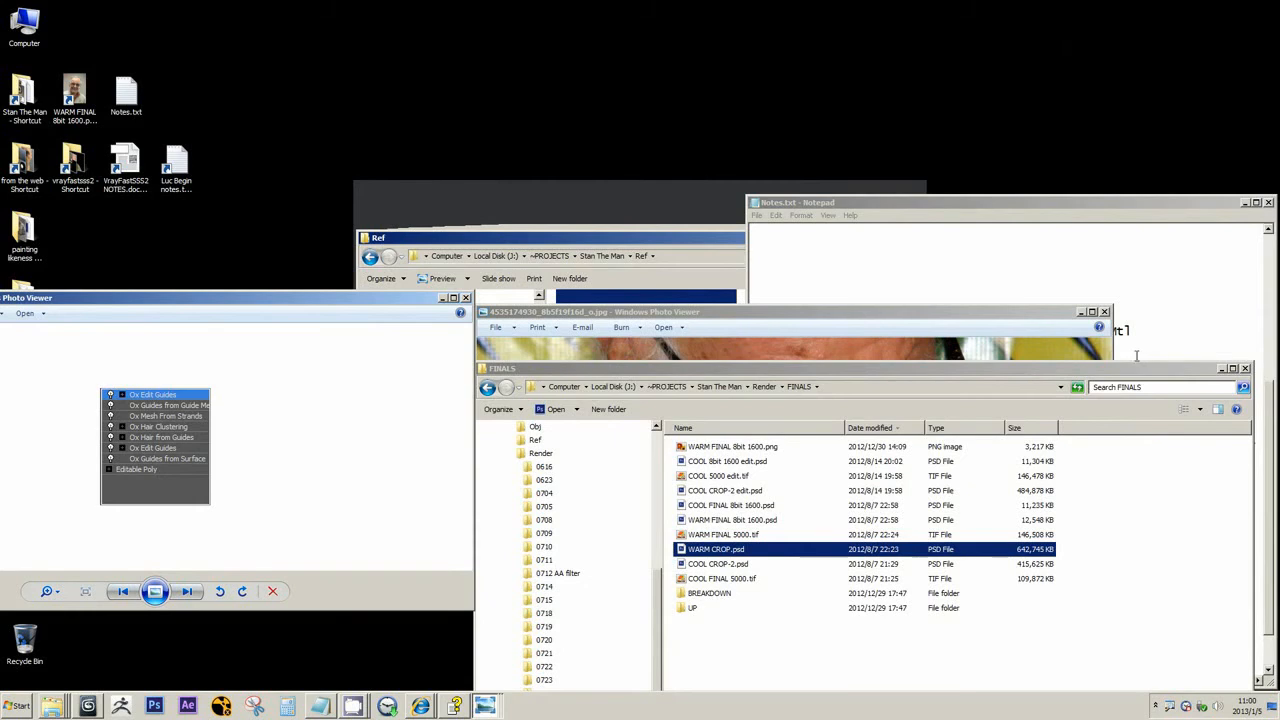
click(1245, 368)
click(1105, 312)
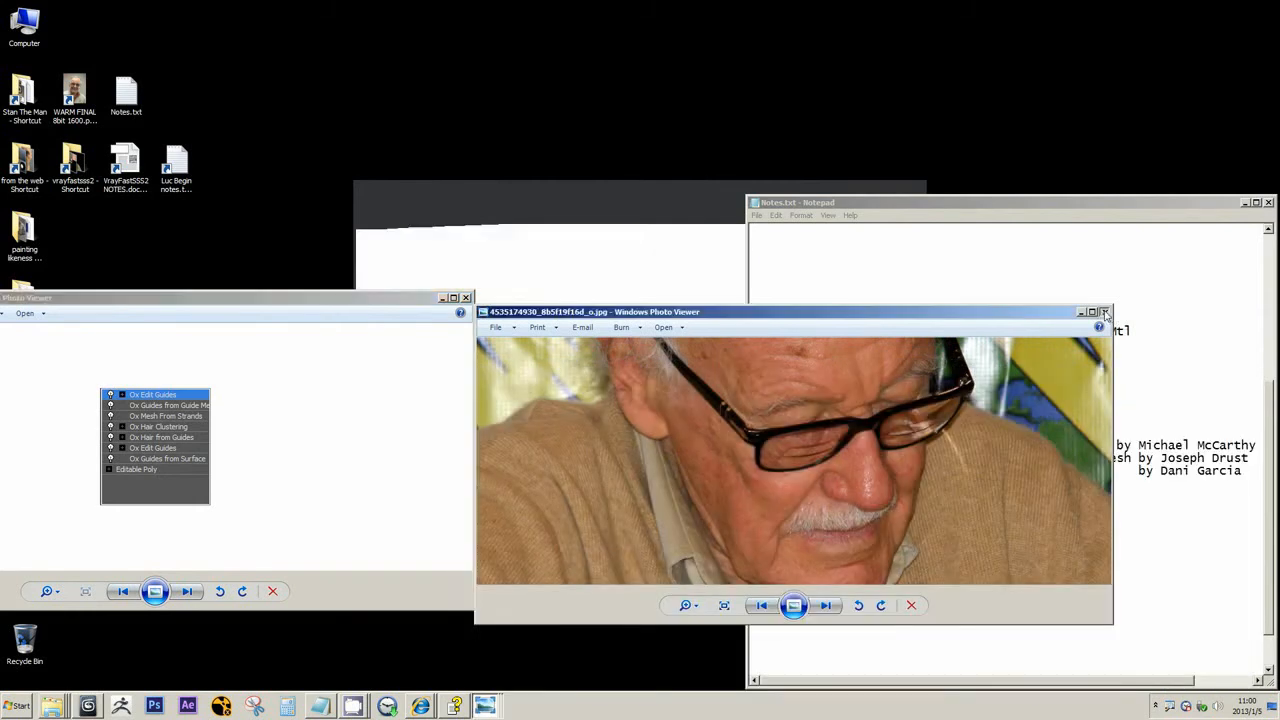
Save Notes.txt, then move and enlarge the new empty 3ds Max window beside the modifier stack reference image
click(894, 527)
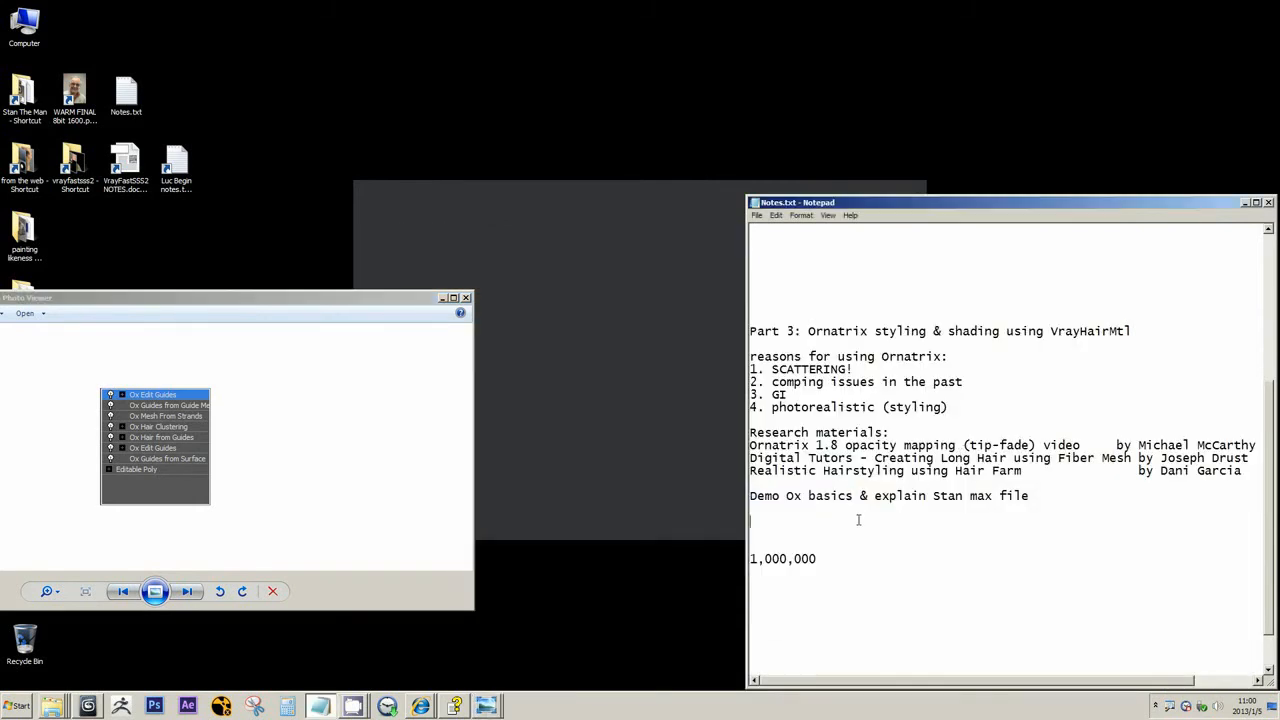
click(757, 215)
click(770, 252)
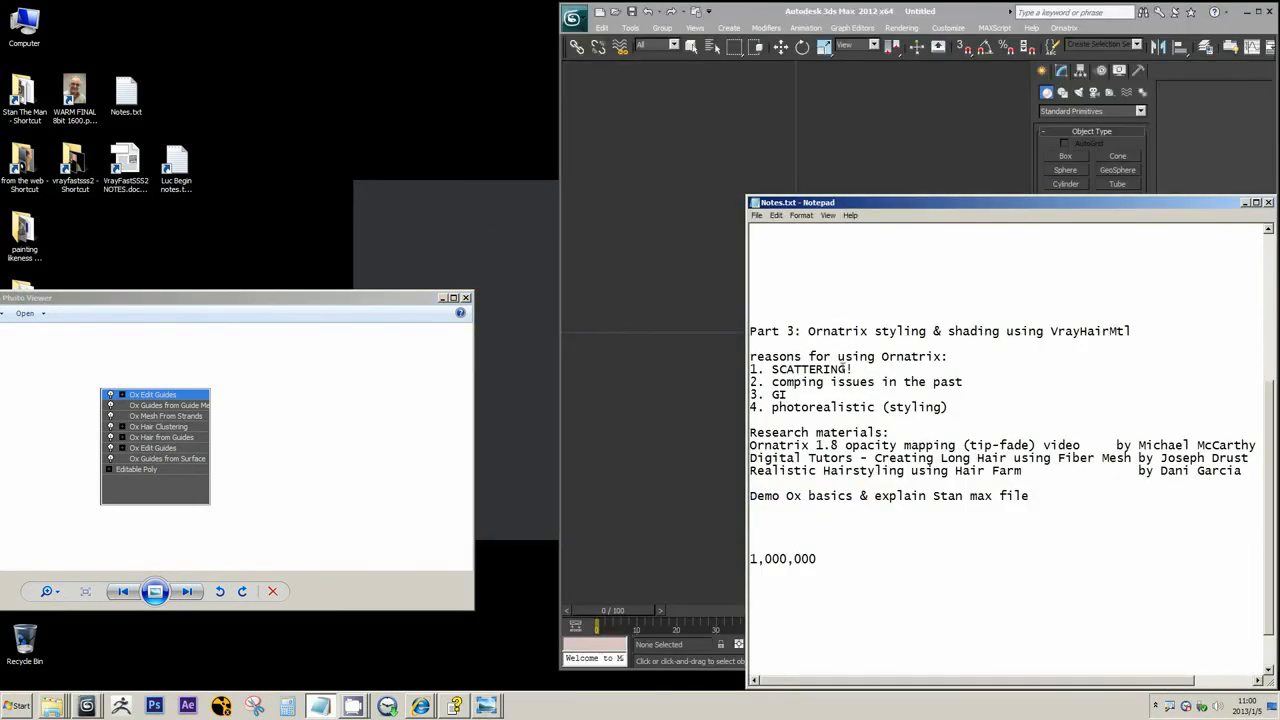
click(487, 710)
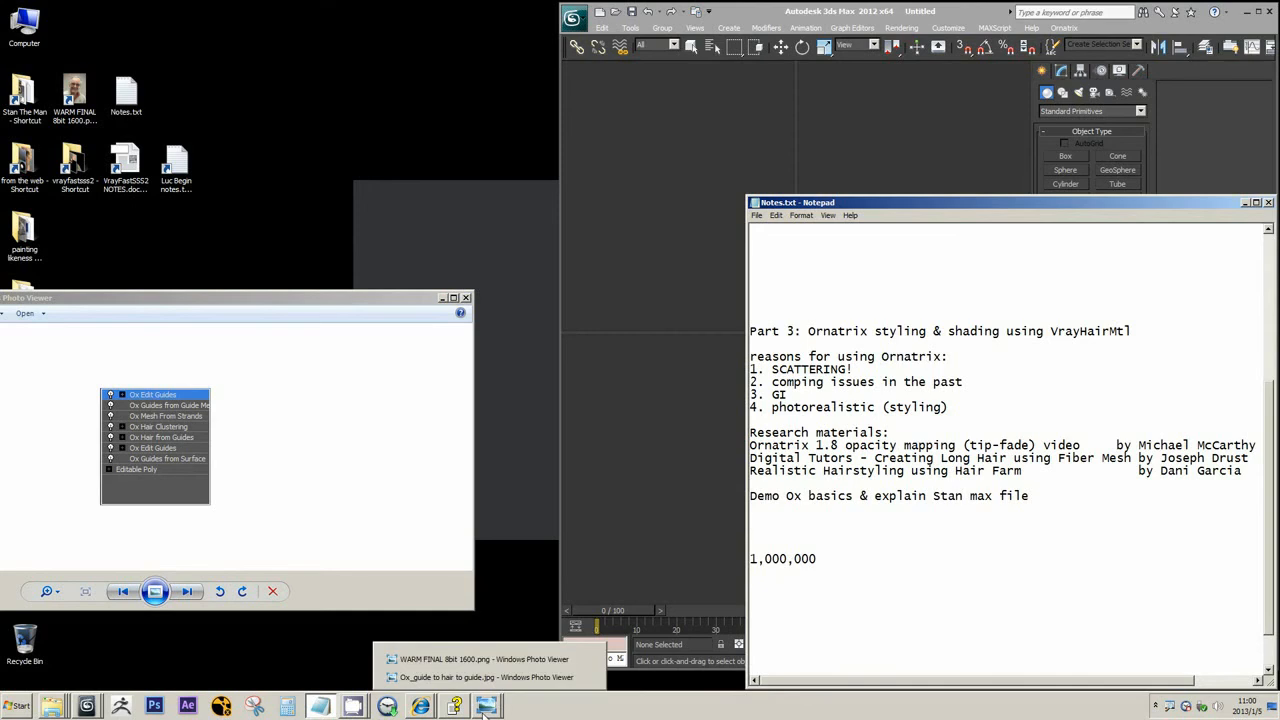
click(264, 424)
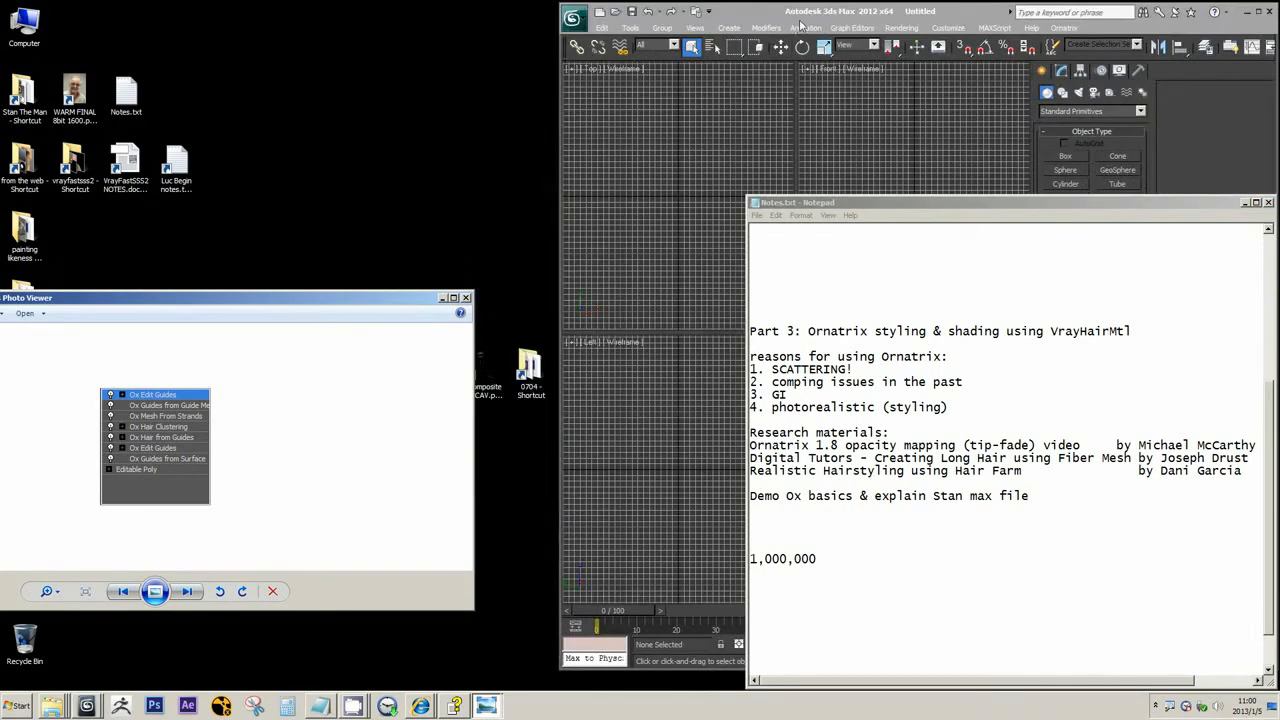
drag(797, 17, 587, 18)
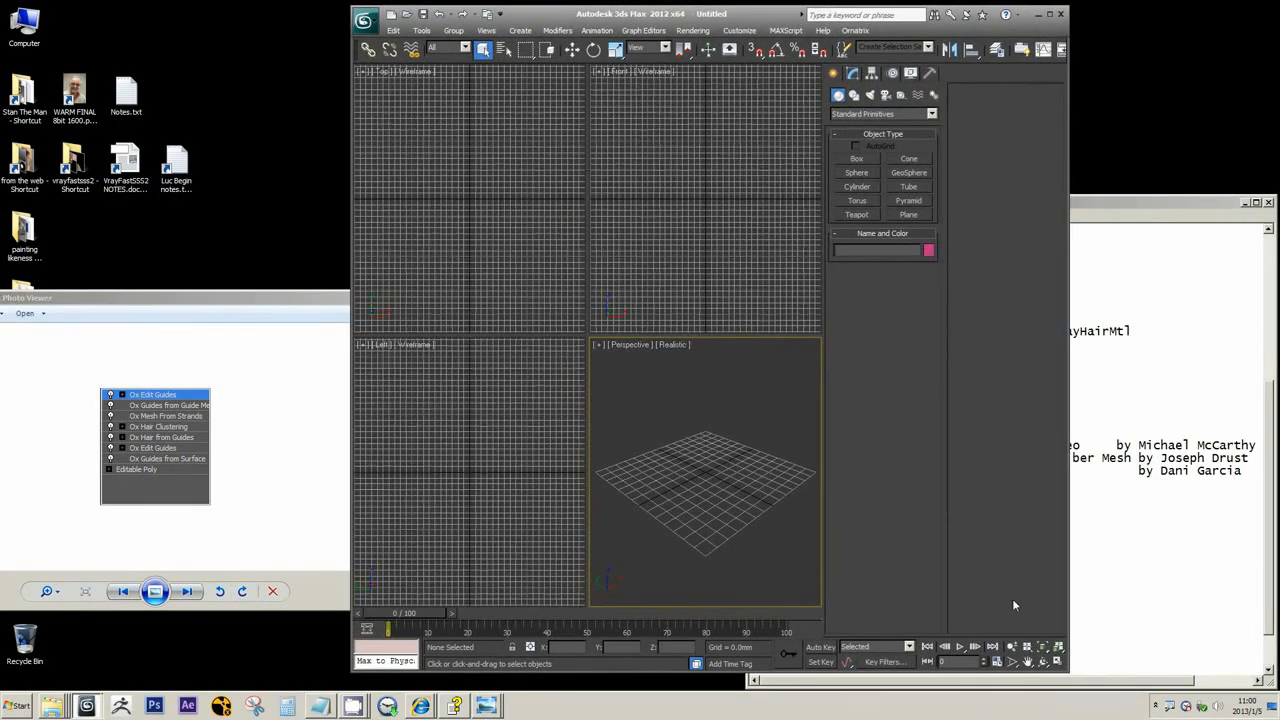
drag(1072, 673, 1249, 690)
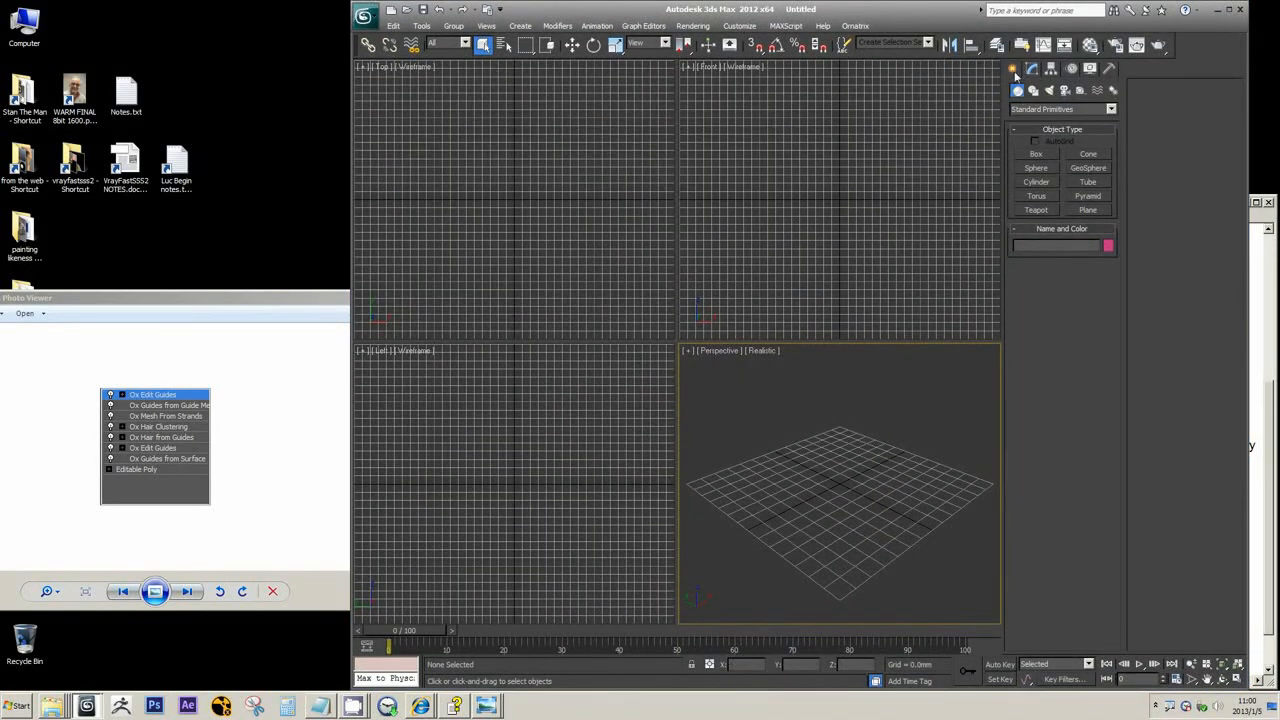
Create a sphere near the centre of the perspective grid and delete it again
click(1036, 168)
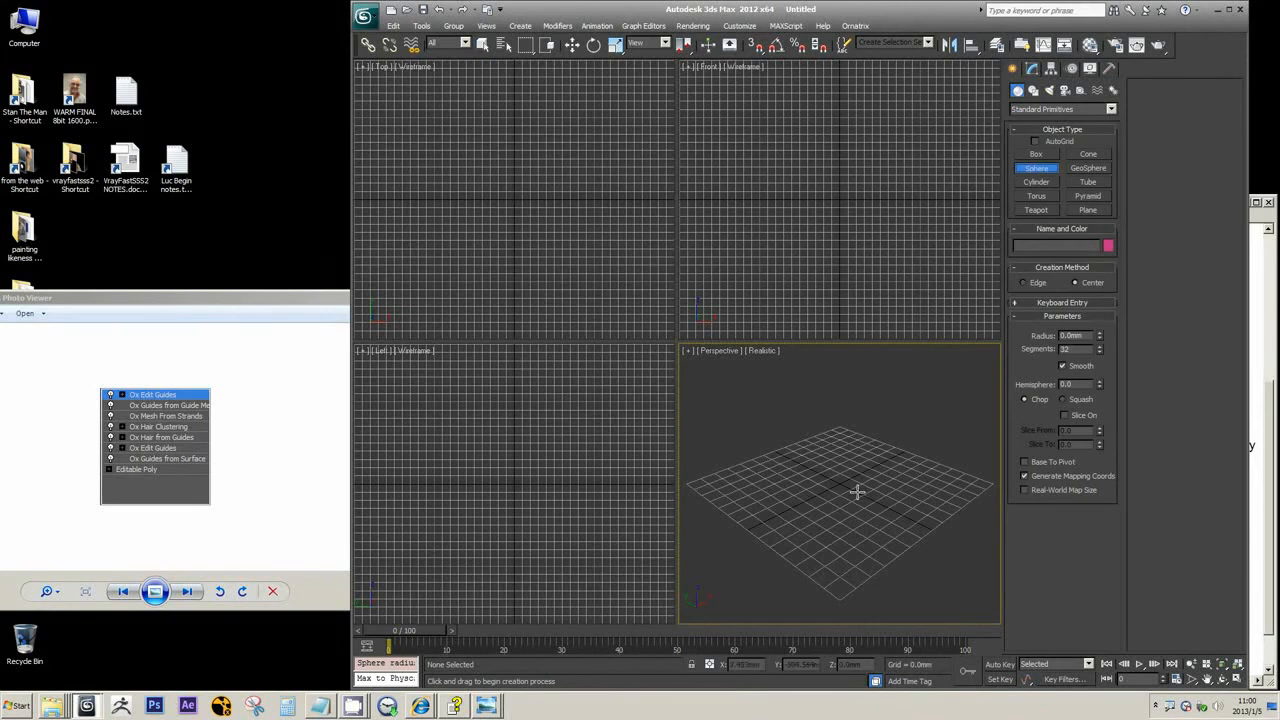
drag(831, 476, 869, 514)
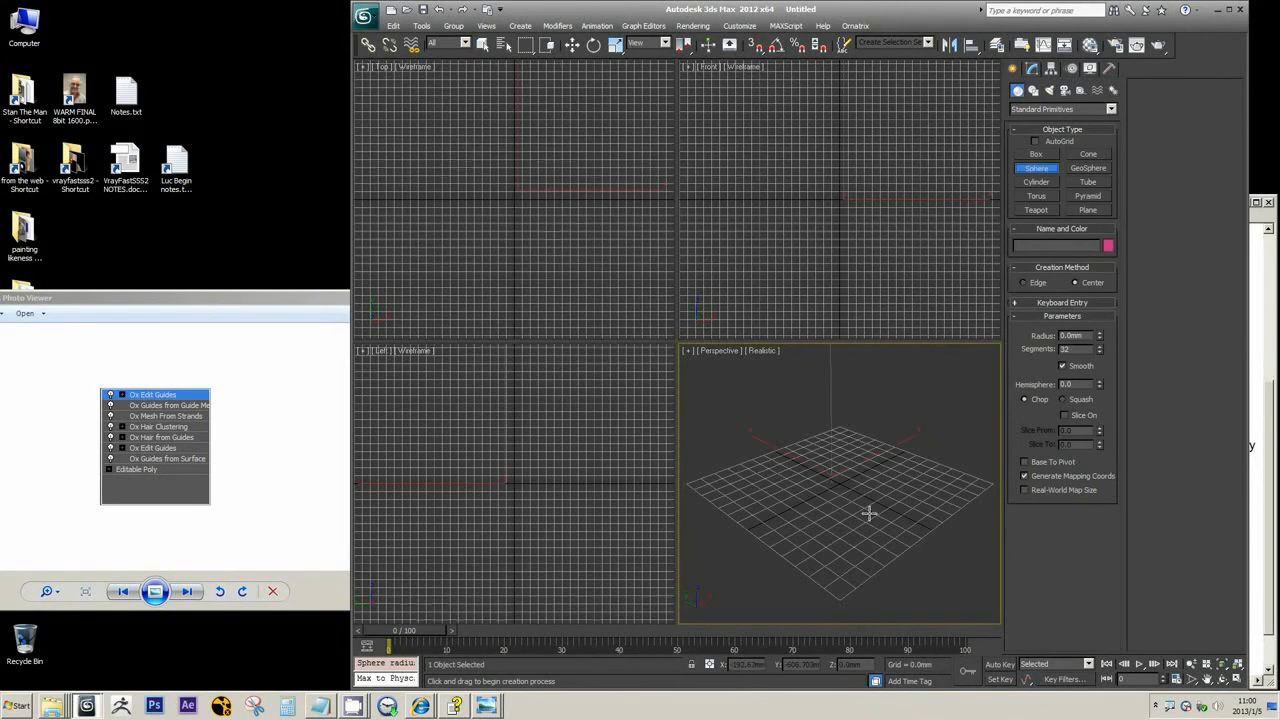
right_click(880, 512)
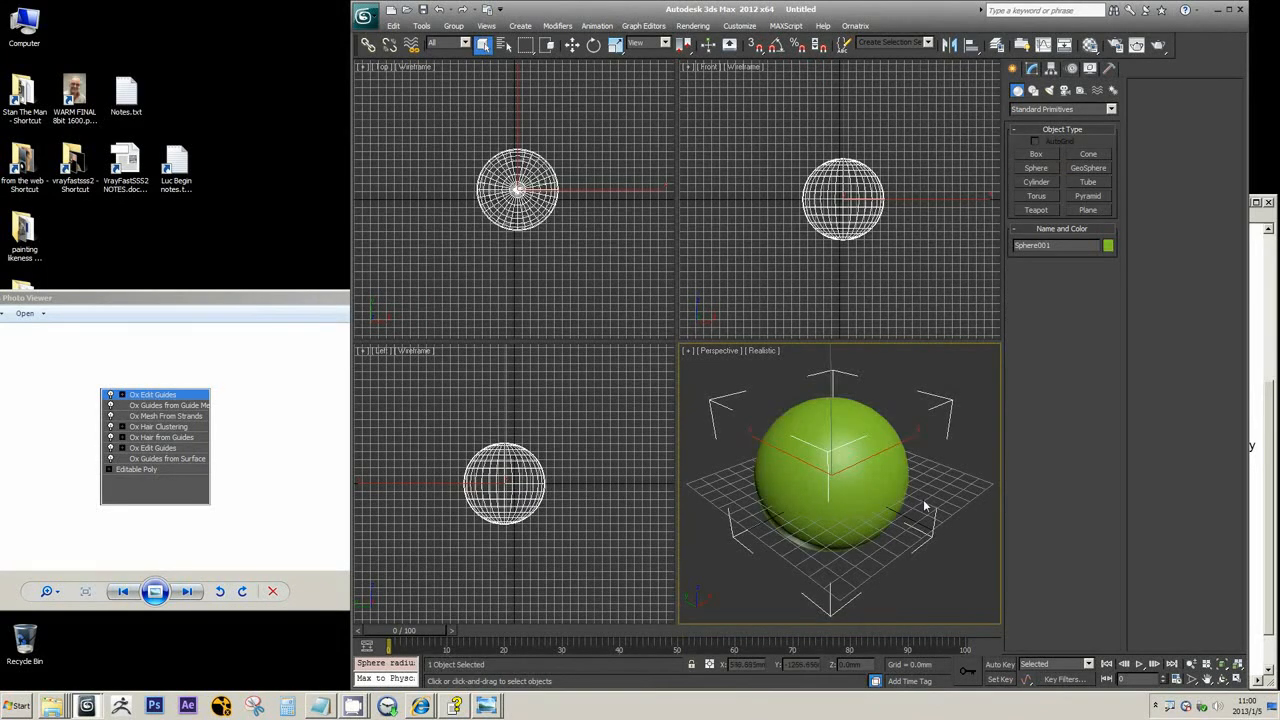
key(Delete)
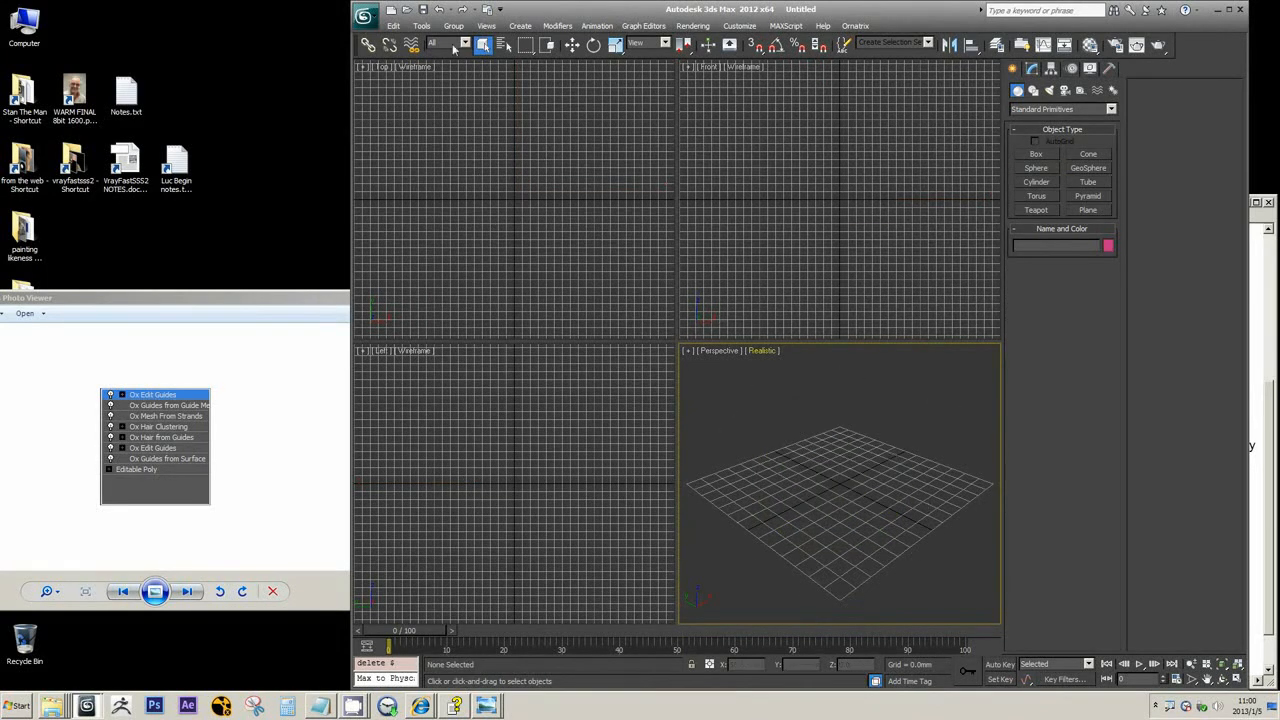
click(363, 16)
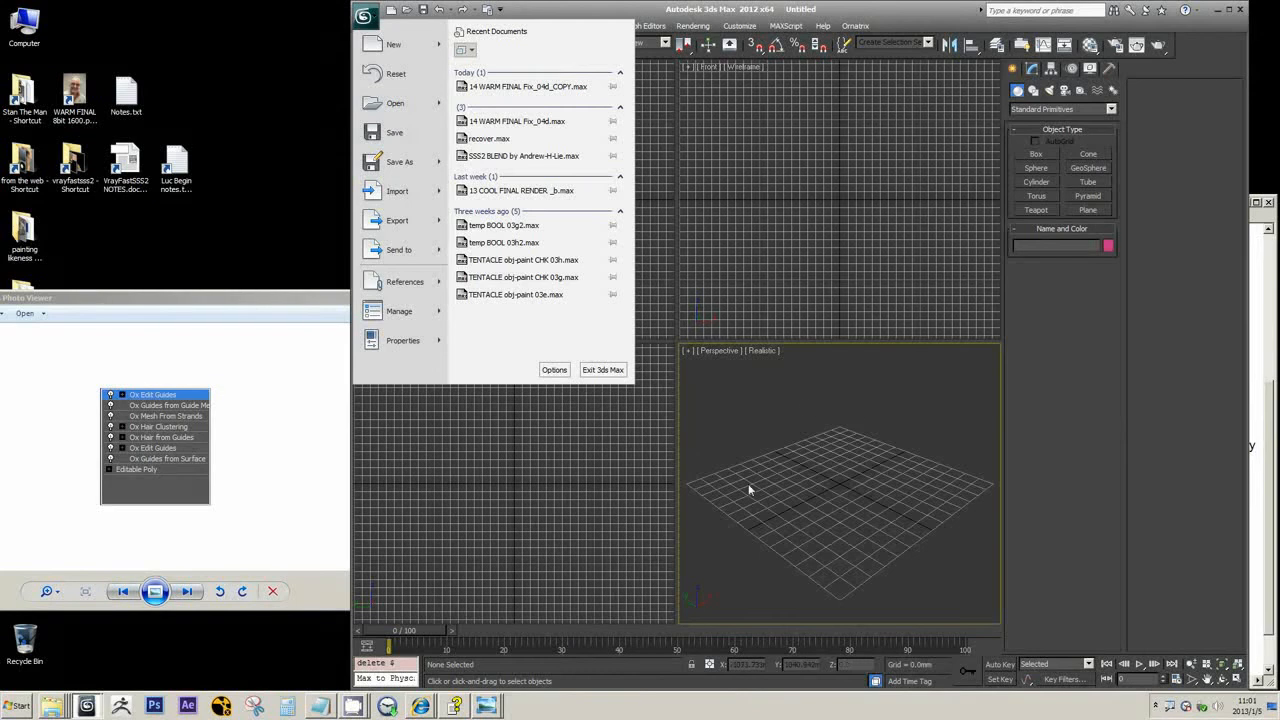
click(395, 105)
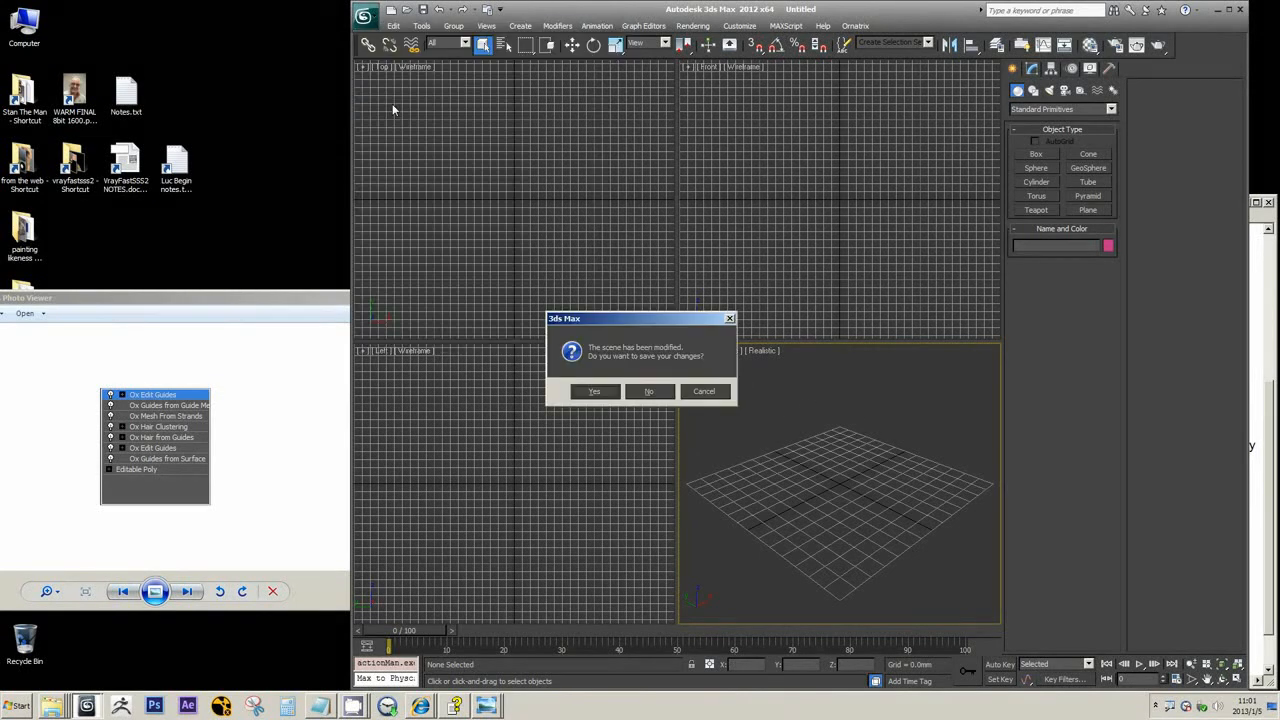
click(645, 391)
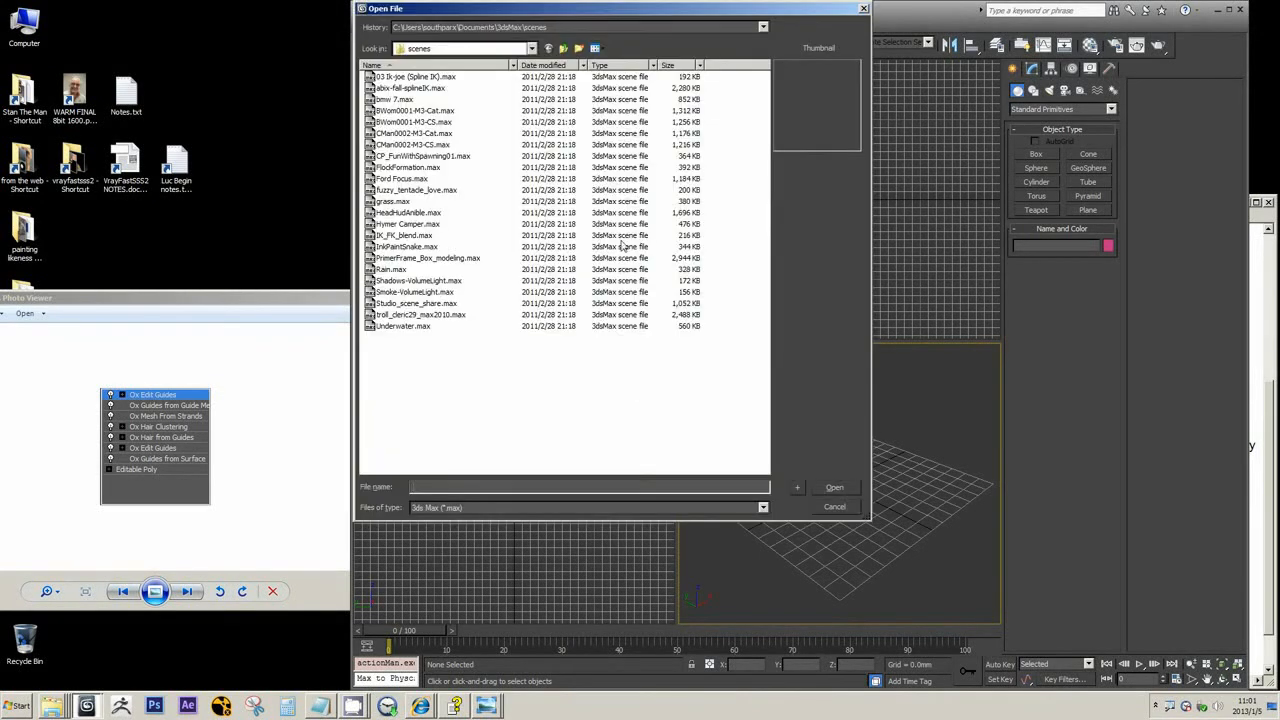
click(490, 27)
click(481, 49)
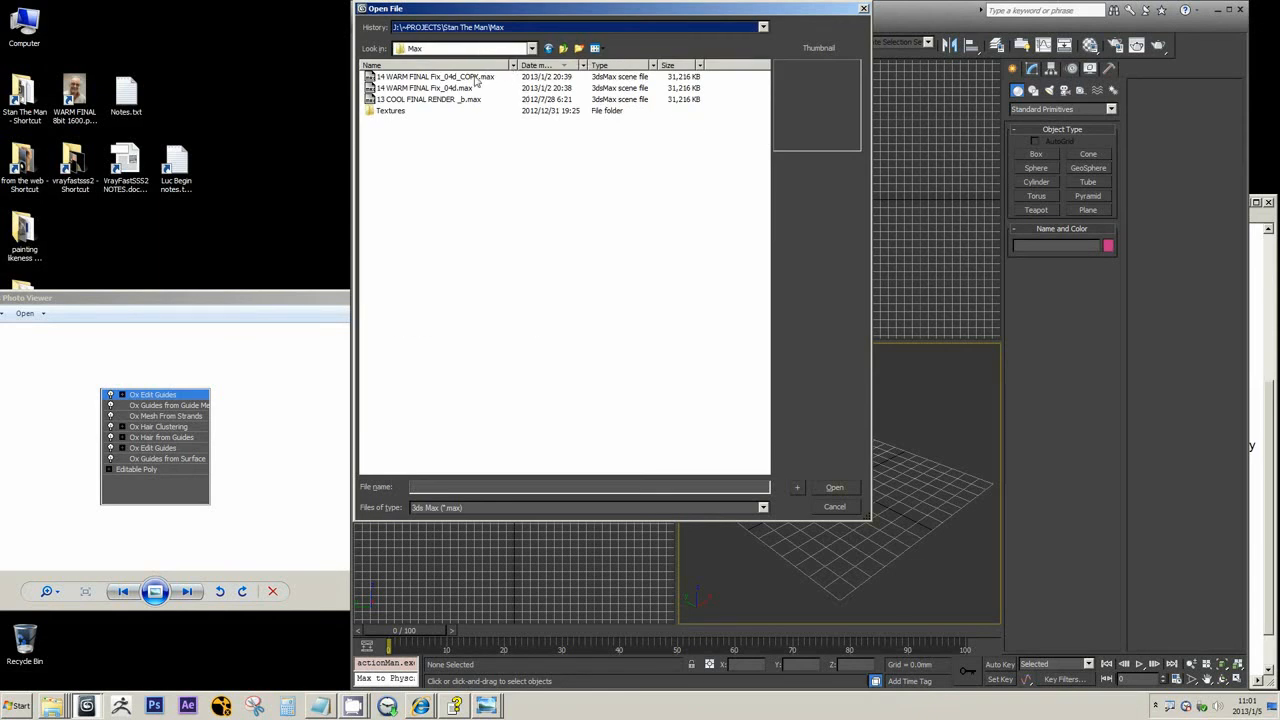
click(834, 508)
Merge the MID_HEAD_0725 object from 14 WARM FINAL Fix_04d_COPY.max into the empty scene
click(363, 15)
mouse_move(396, 184)
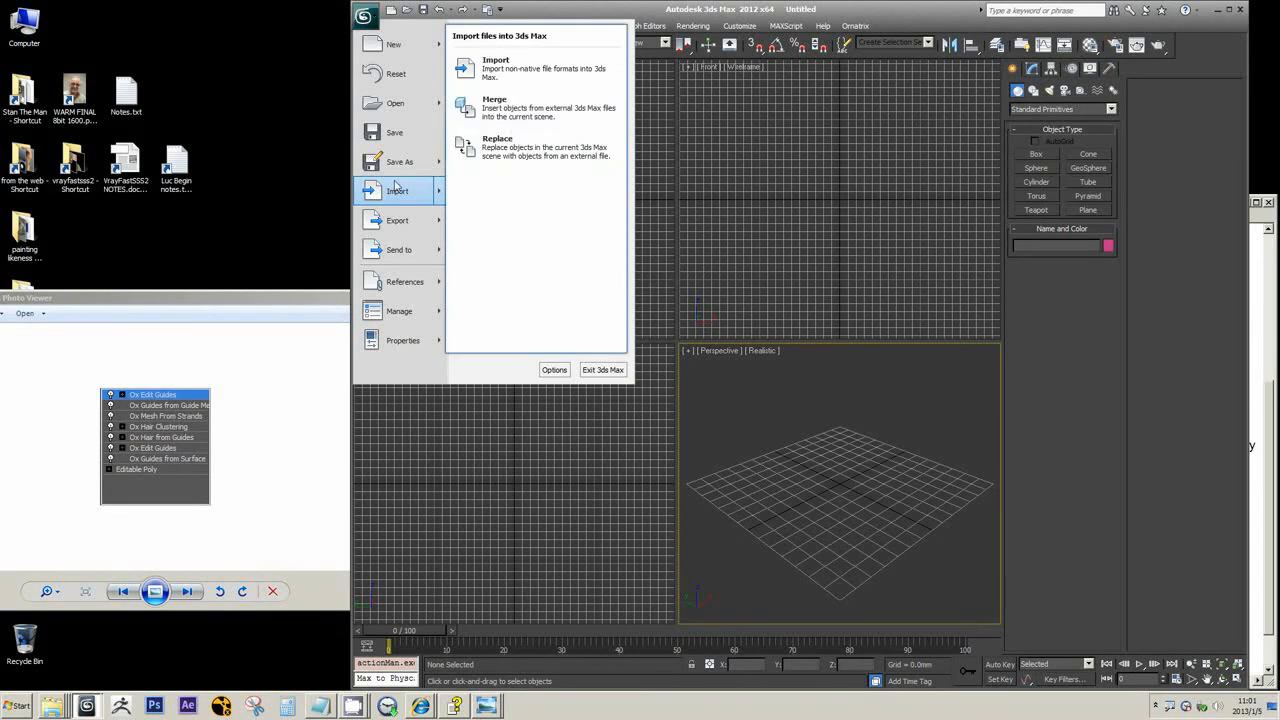
click(506, 107)
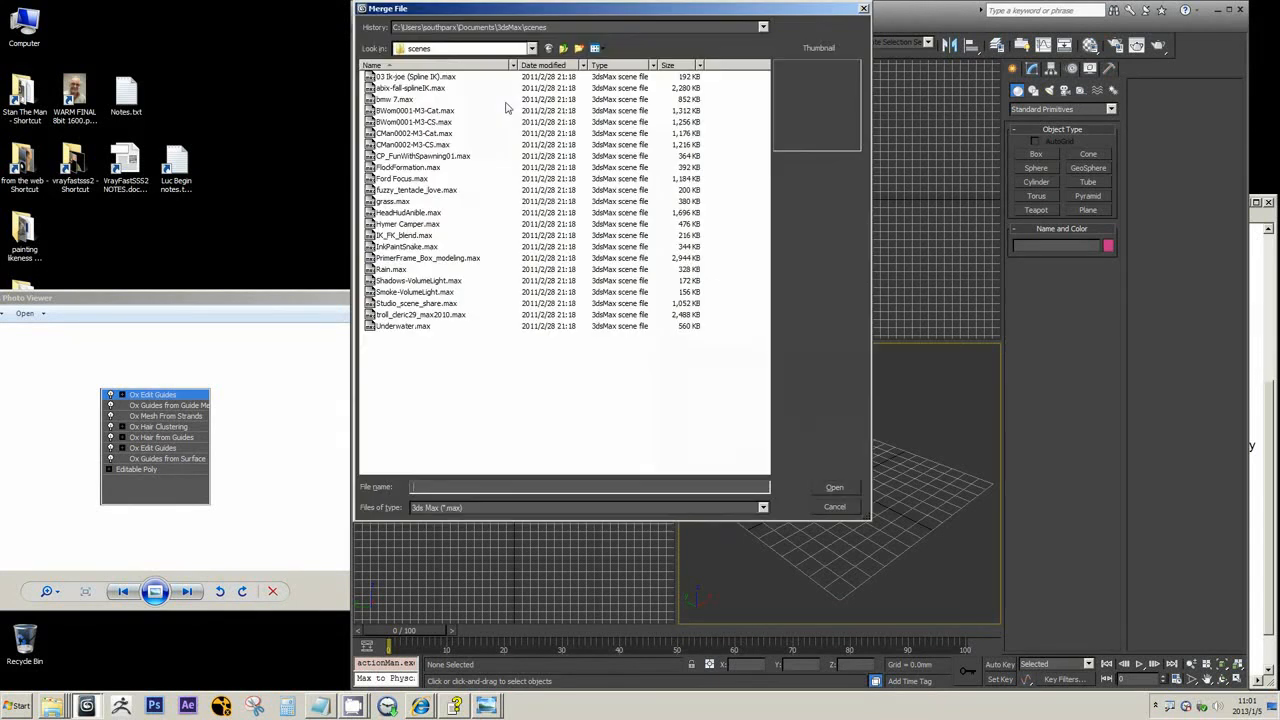
click(460, 27)
click(460, 46)
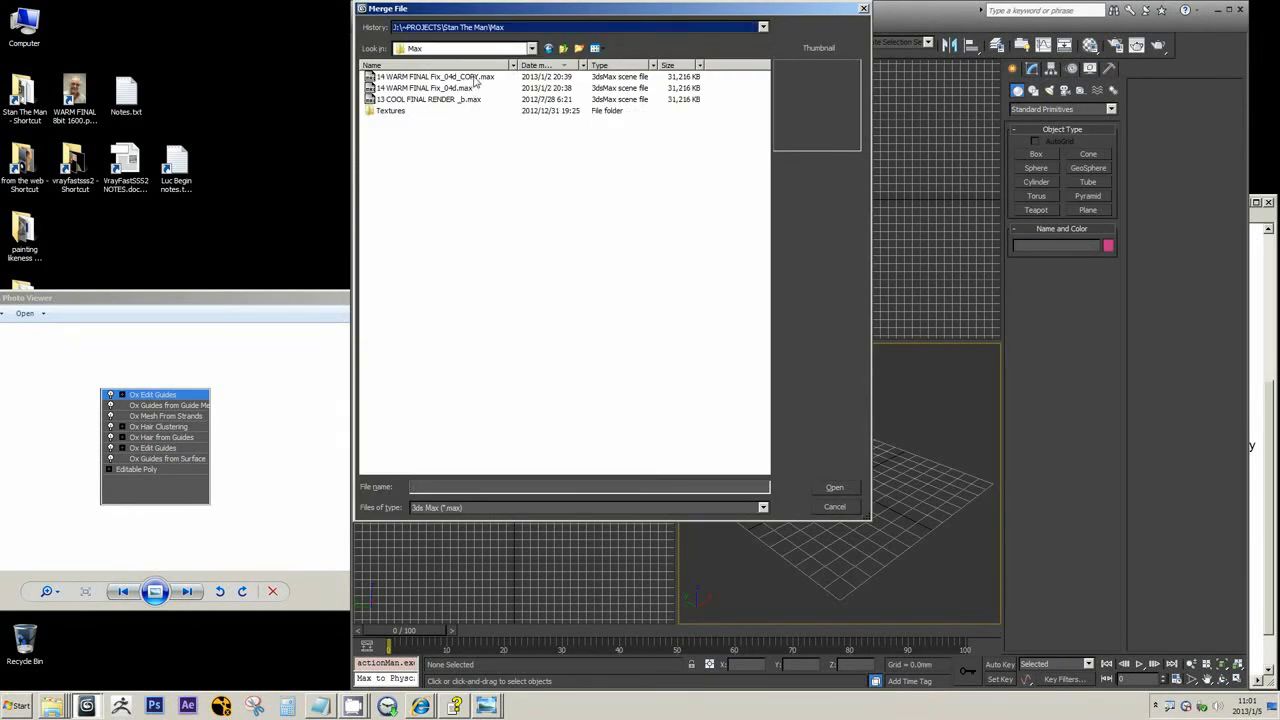
click(476, 79)
click(834, 487)
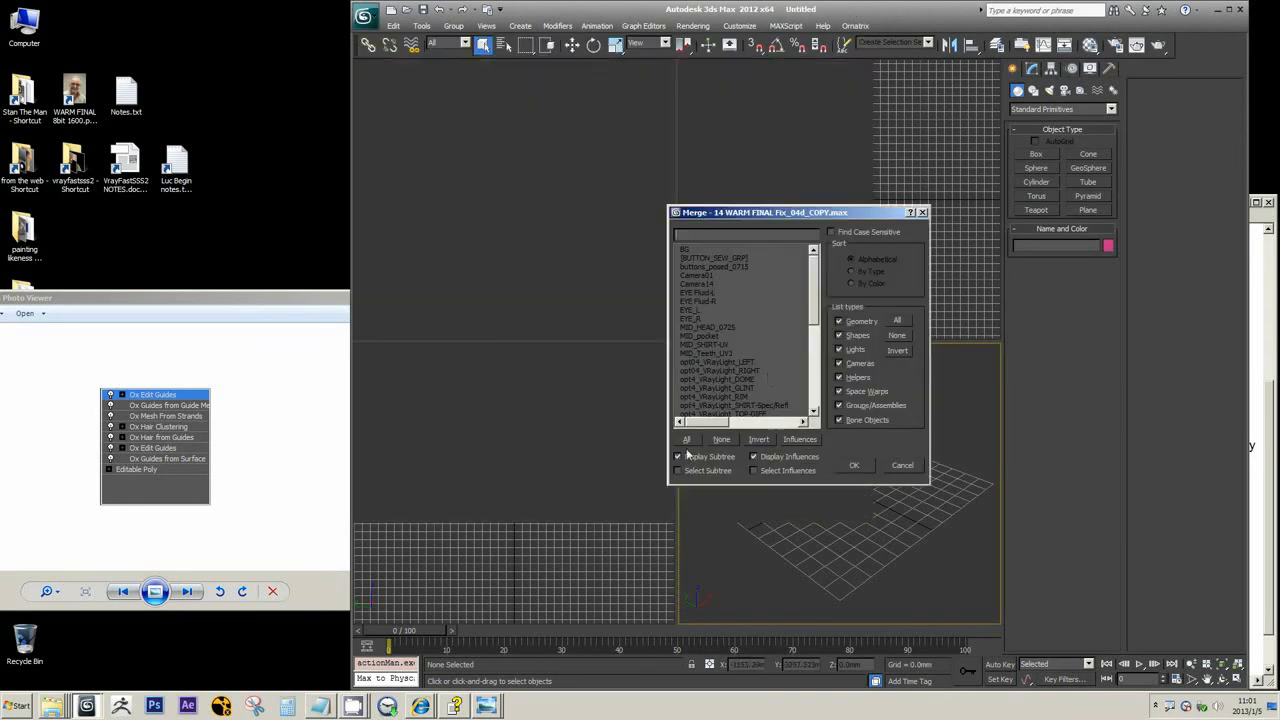
click(732, 326)
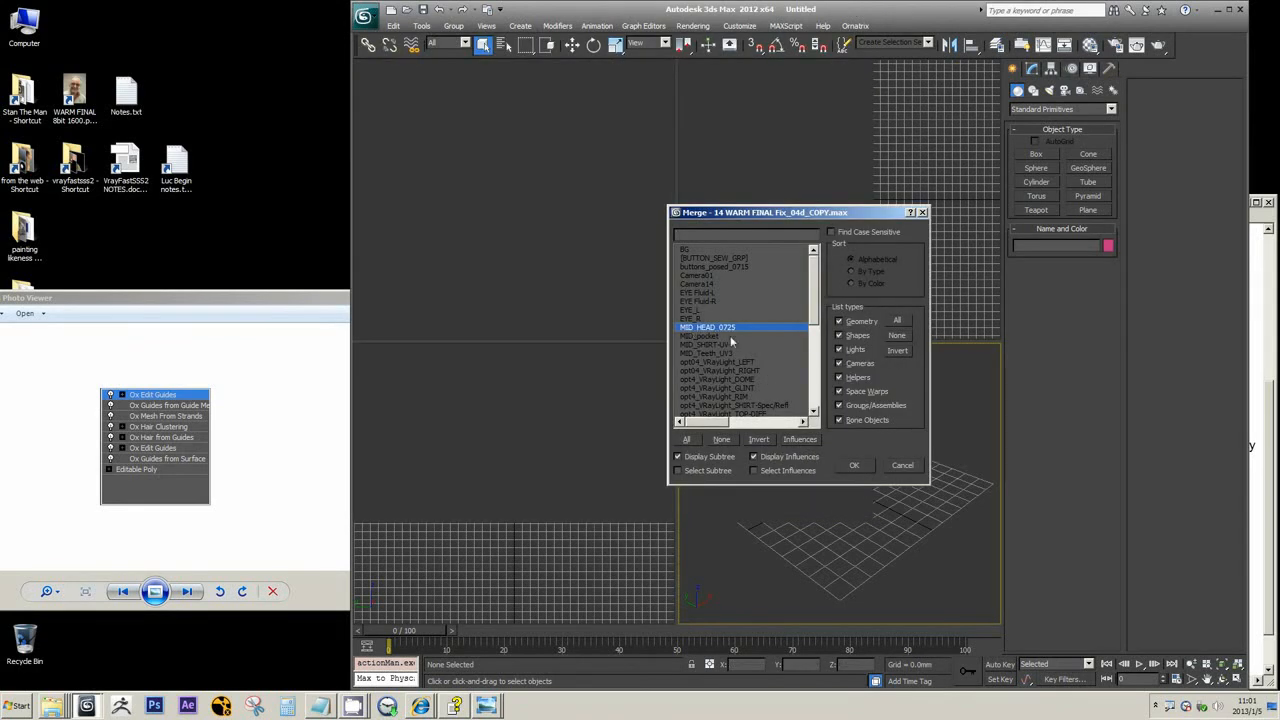
click(854, 465)
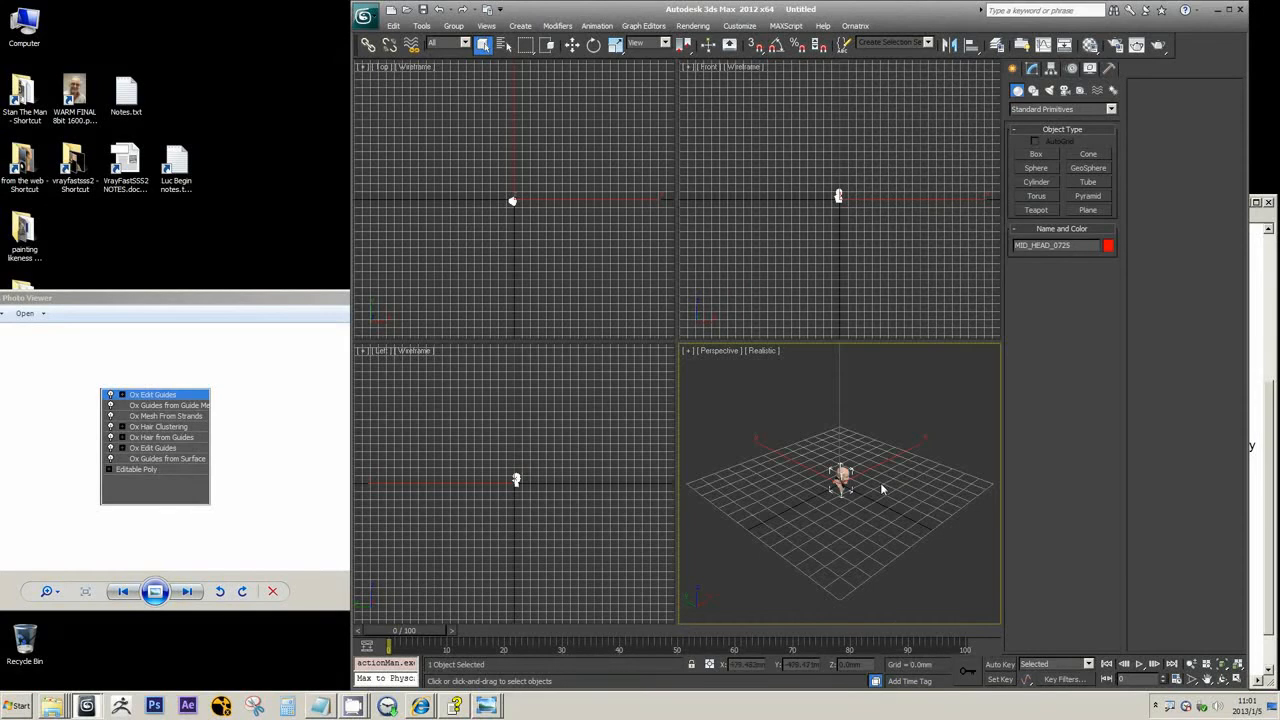
Maximize the perspective viewport framed on the merged head and switch its shading from Realistic to Shaded
key(z)
key(alt+w)
alt+middle_drag(851, 478, 860, 448)
scroll(771, 433, up, 3)
scroll(754, 257, up, 3)
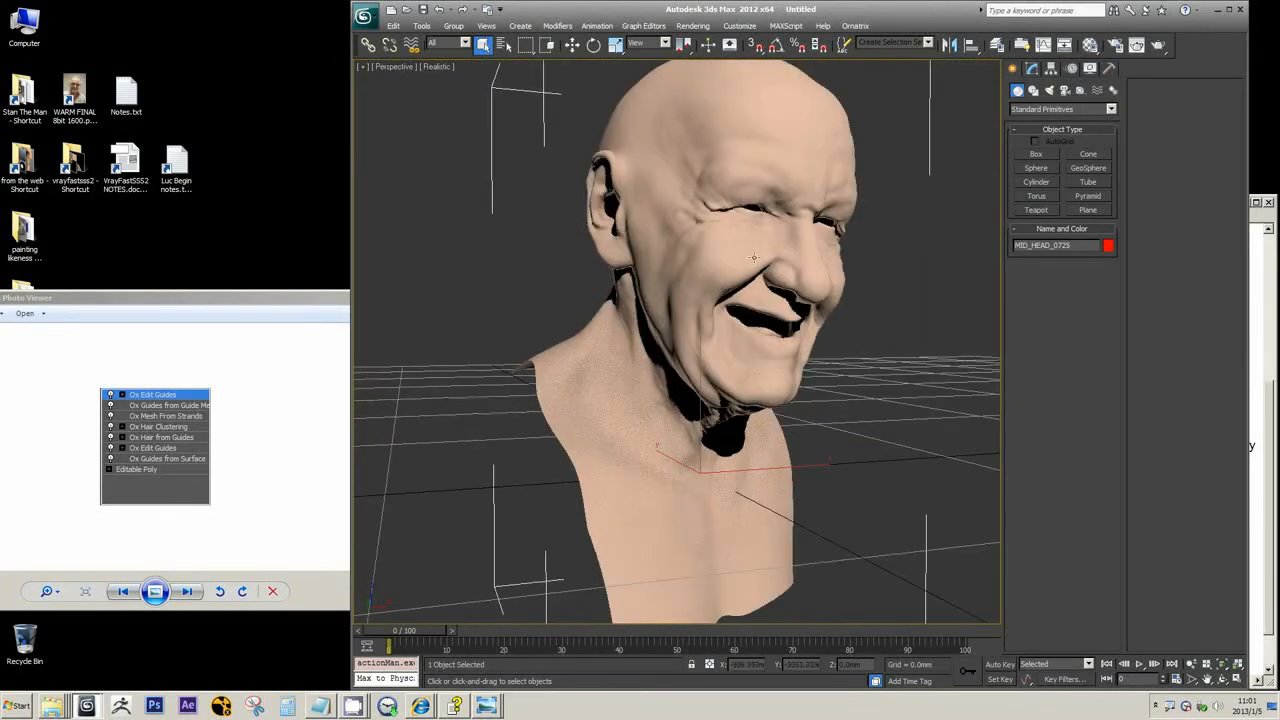
scroll(754, 257, down, 5)
scroll(611, 114, up, 2)
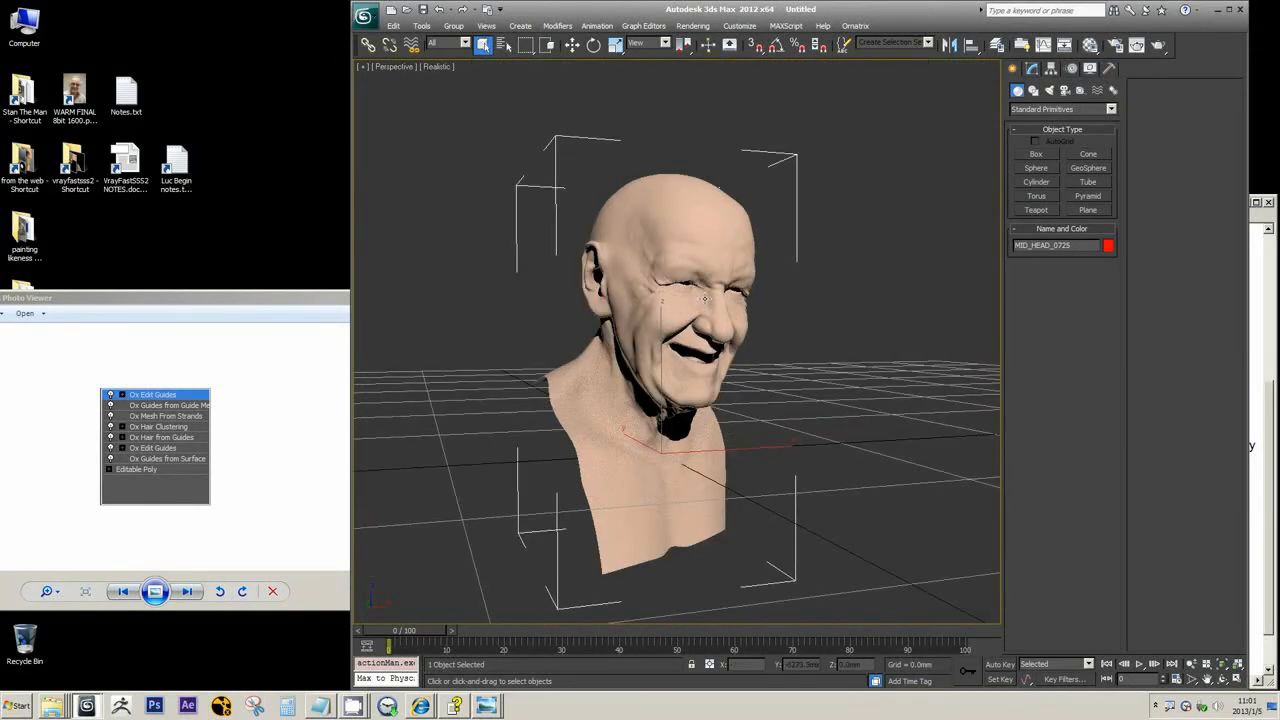
click(438, 67)
click(458, 91)
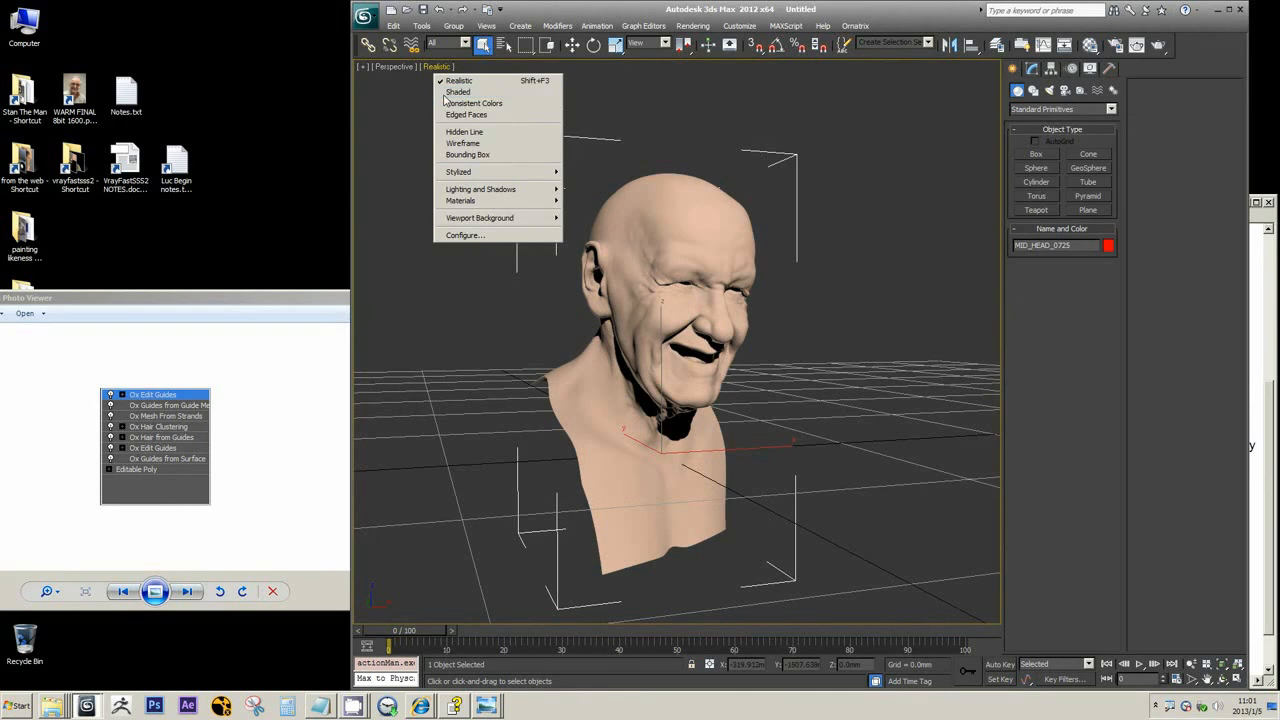
alt+middle_drag(777, 292, 757, 268)
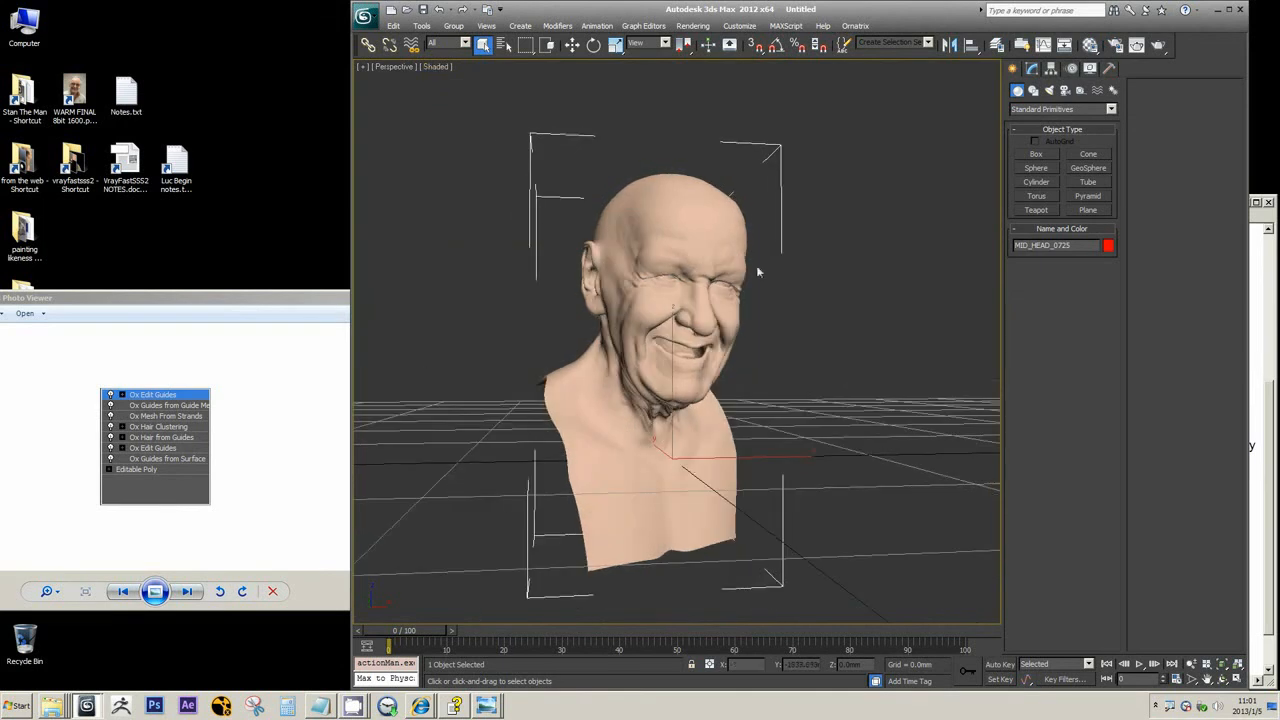
Turn off the selection brackets around the head in the viewport configuration
click(363, 67)
click(412, 201)
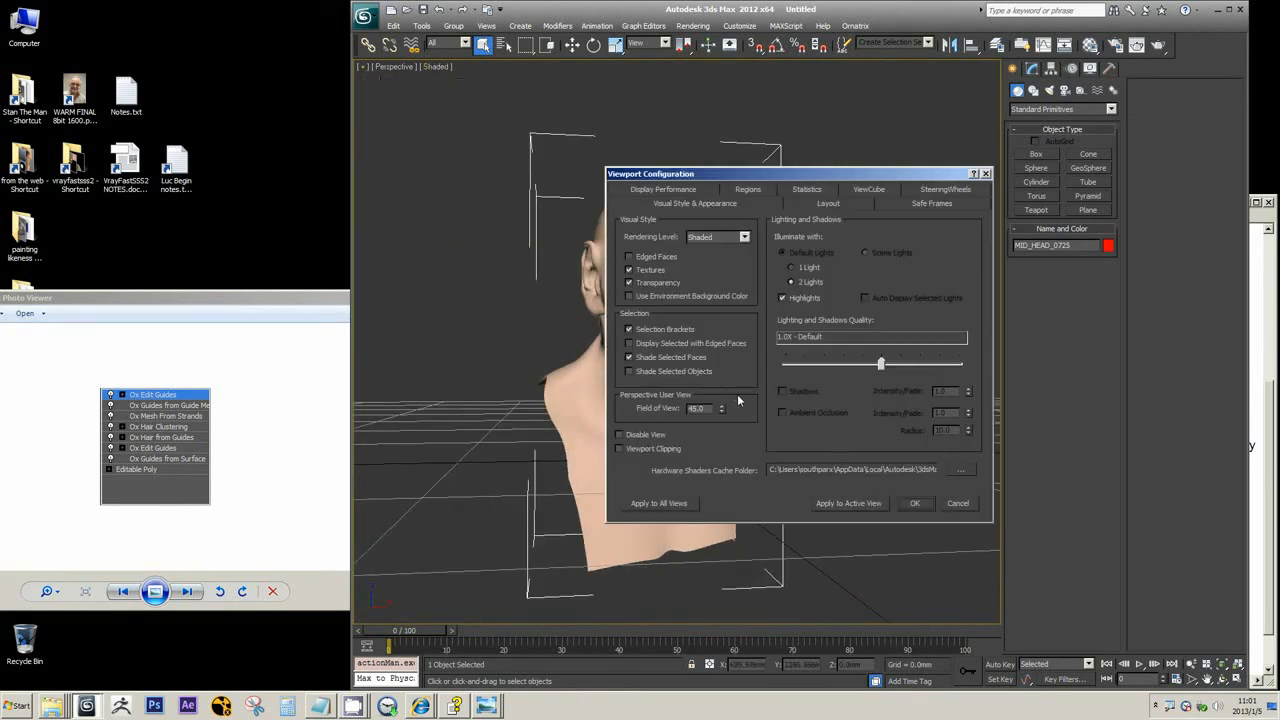
click(914, 503)
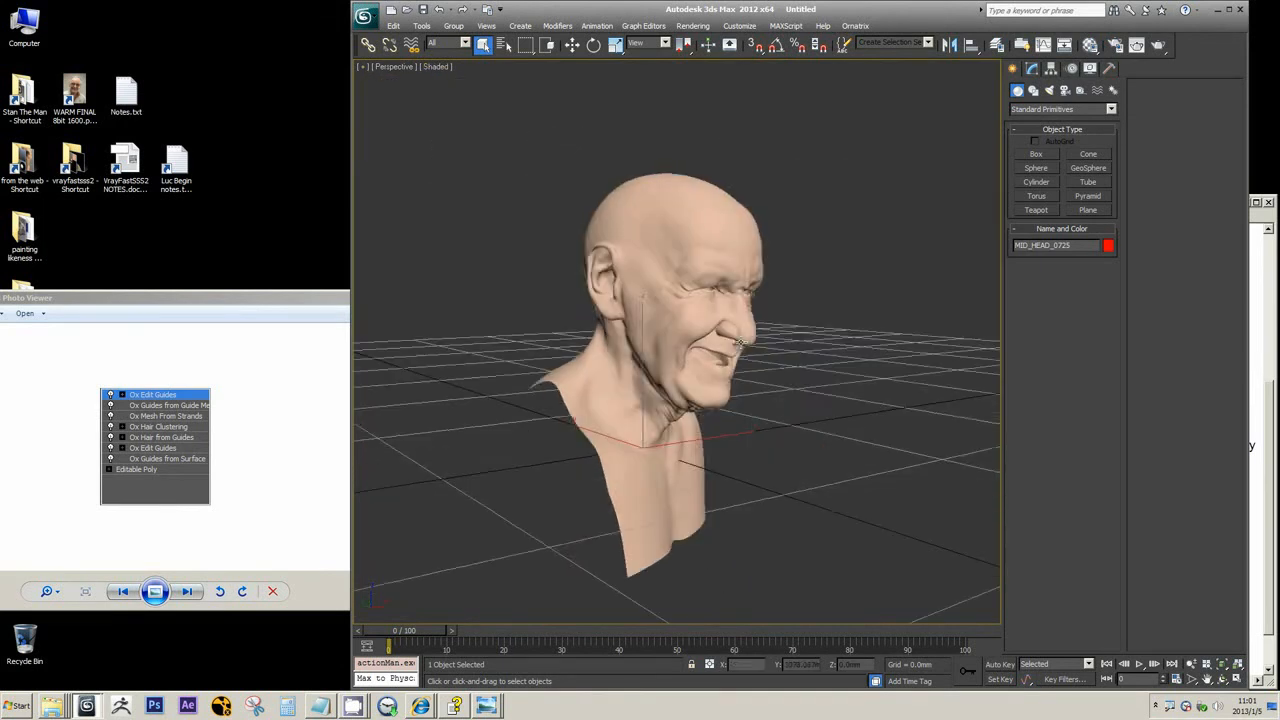
alt+middle_drag(853, 254, 823, 255)
scroll(823, 255, up, 3)
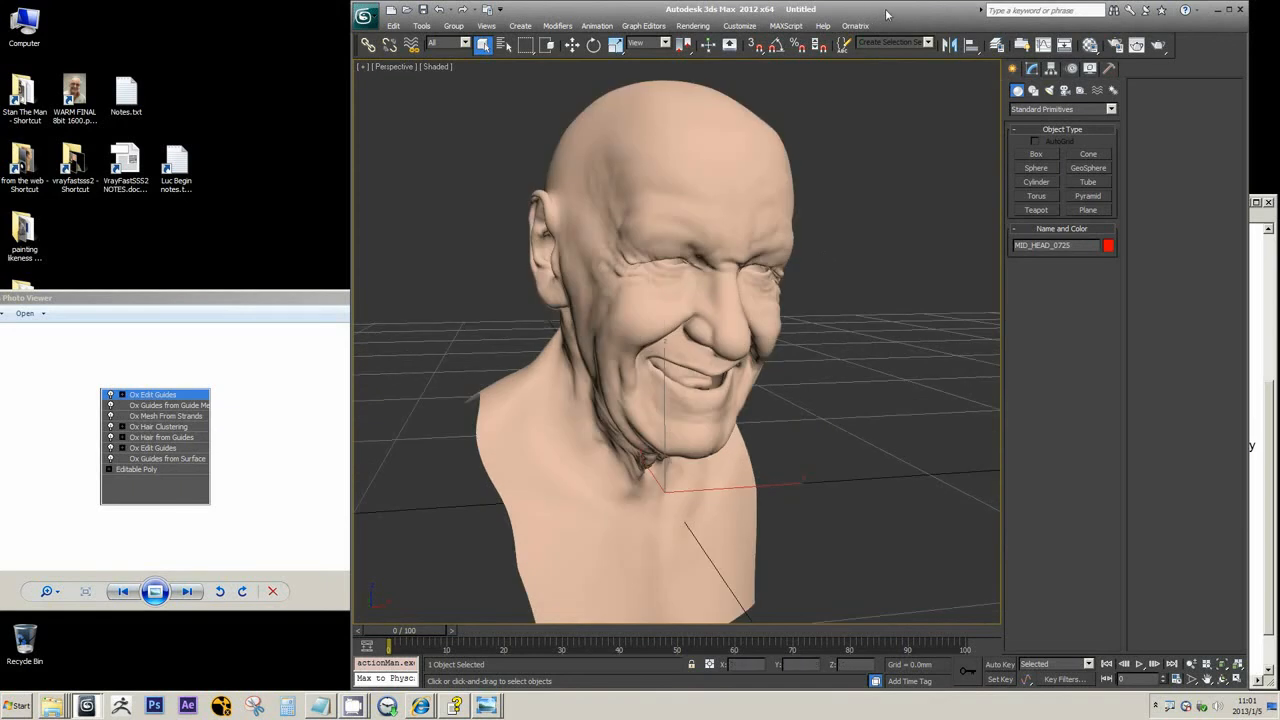
Minimize the modifier stack reference image and look through the head's available modifiers for the Ox entries
click(204, 447)
click(466, 297)
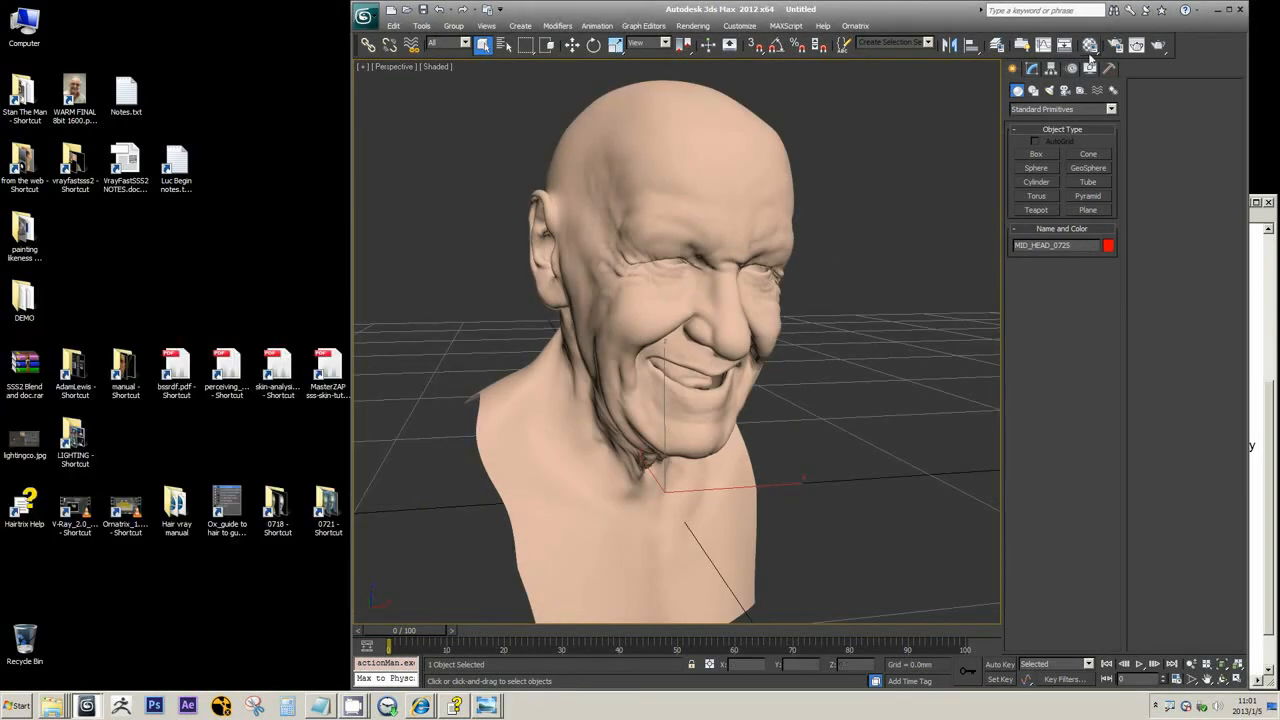
click(1031, 68)
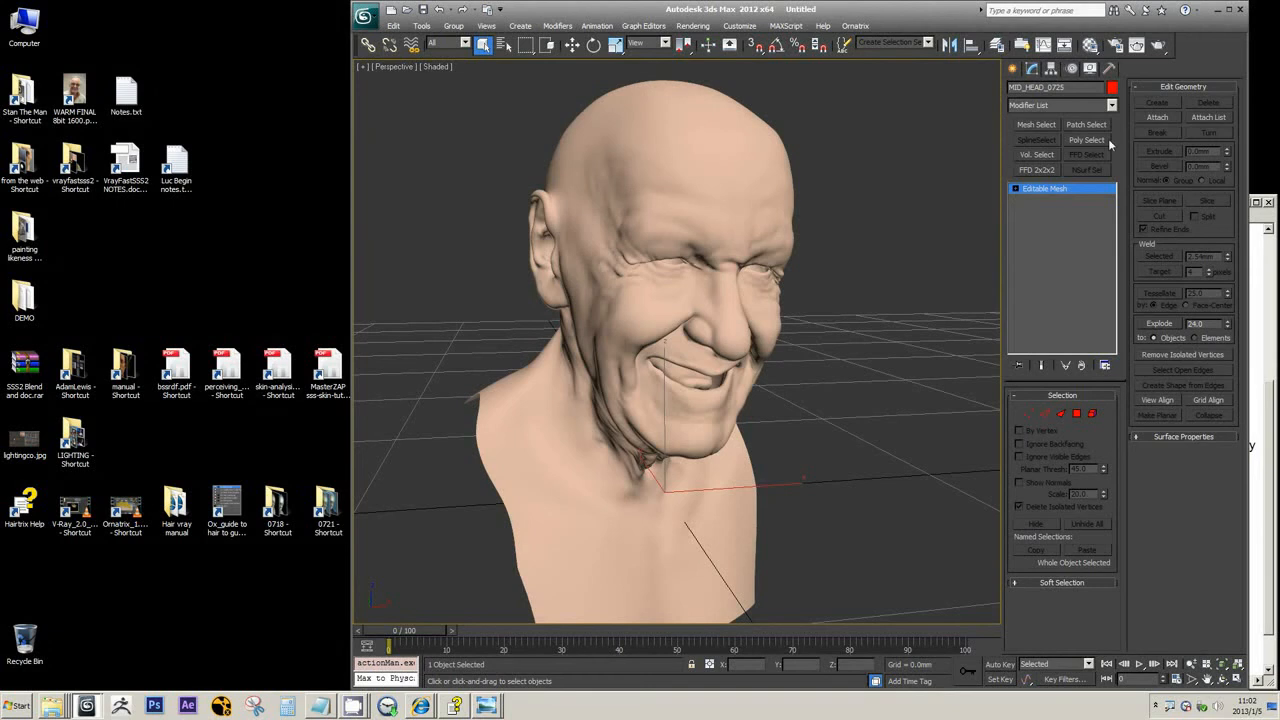
click(1111, 105)
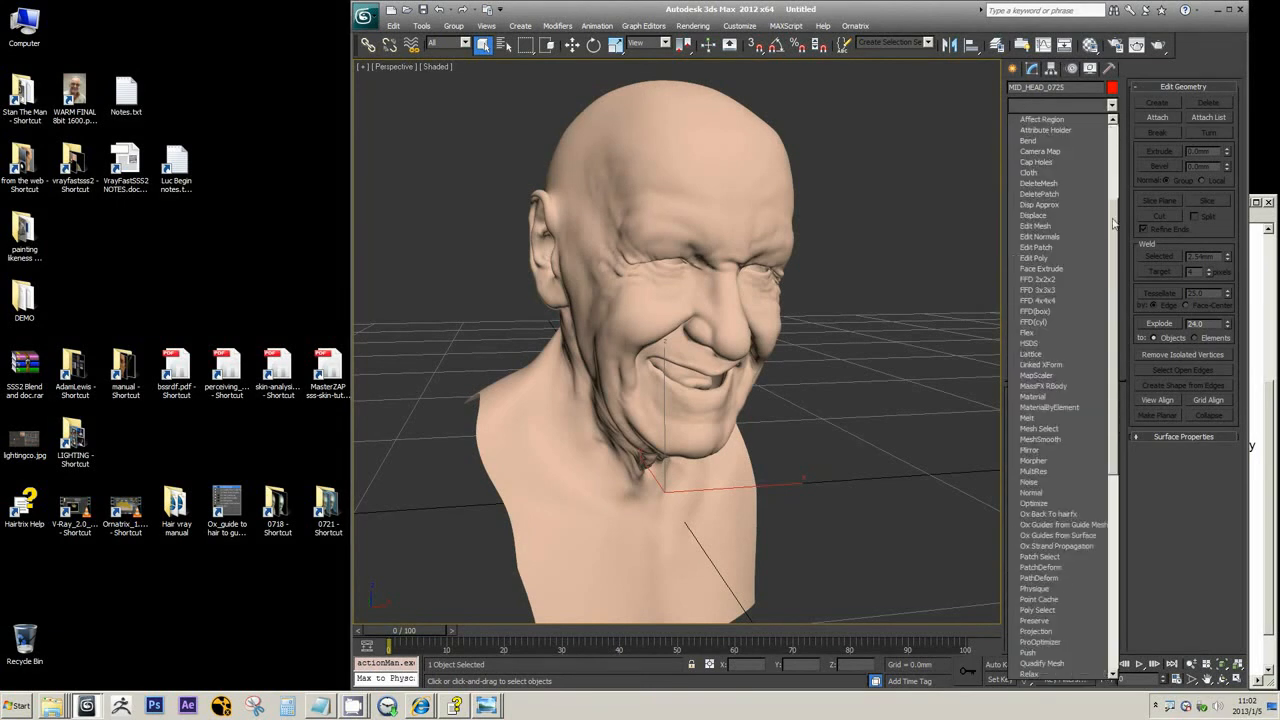
drag(1113, 222, 1110, 328)
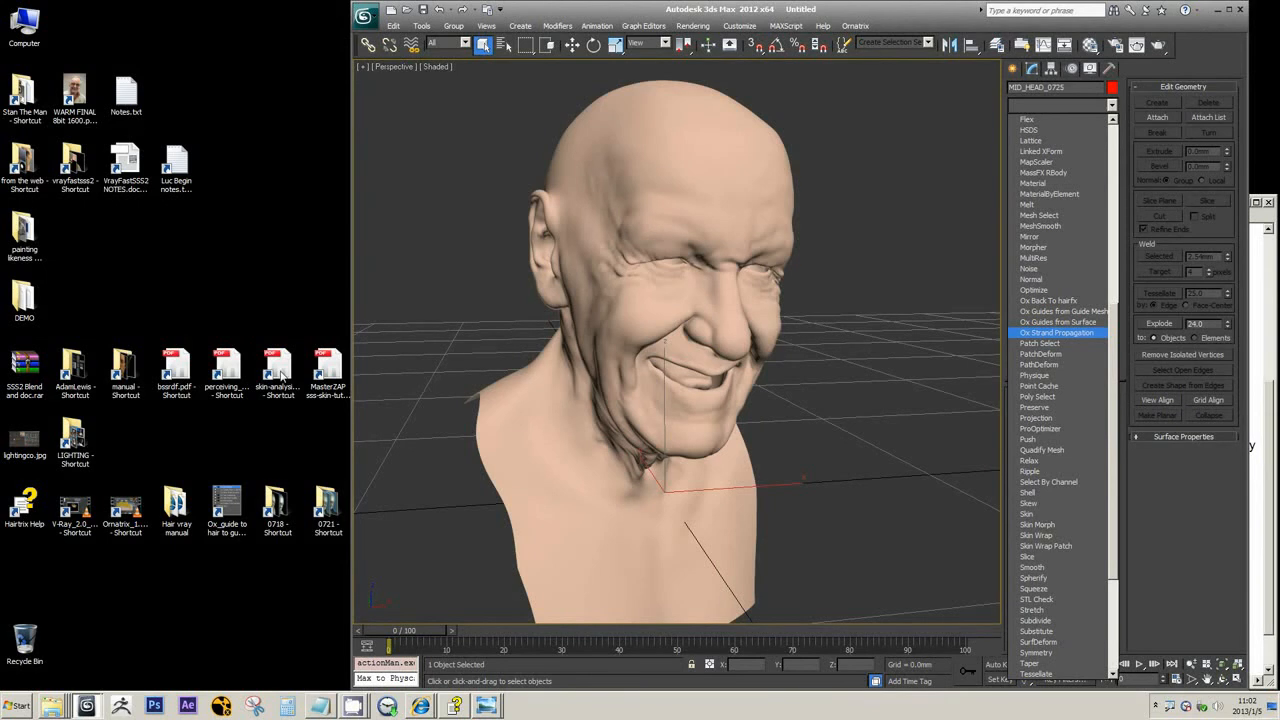
Switch to the Hairtrix Reference Guide, search for "strand propagation" and open the Ox Strand Propagation Modifier topic
click(450, 708)
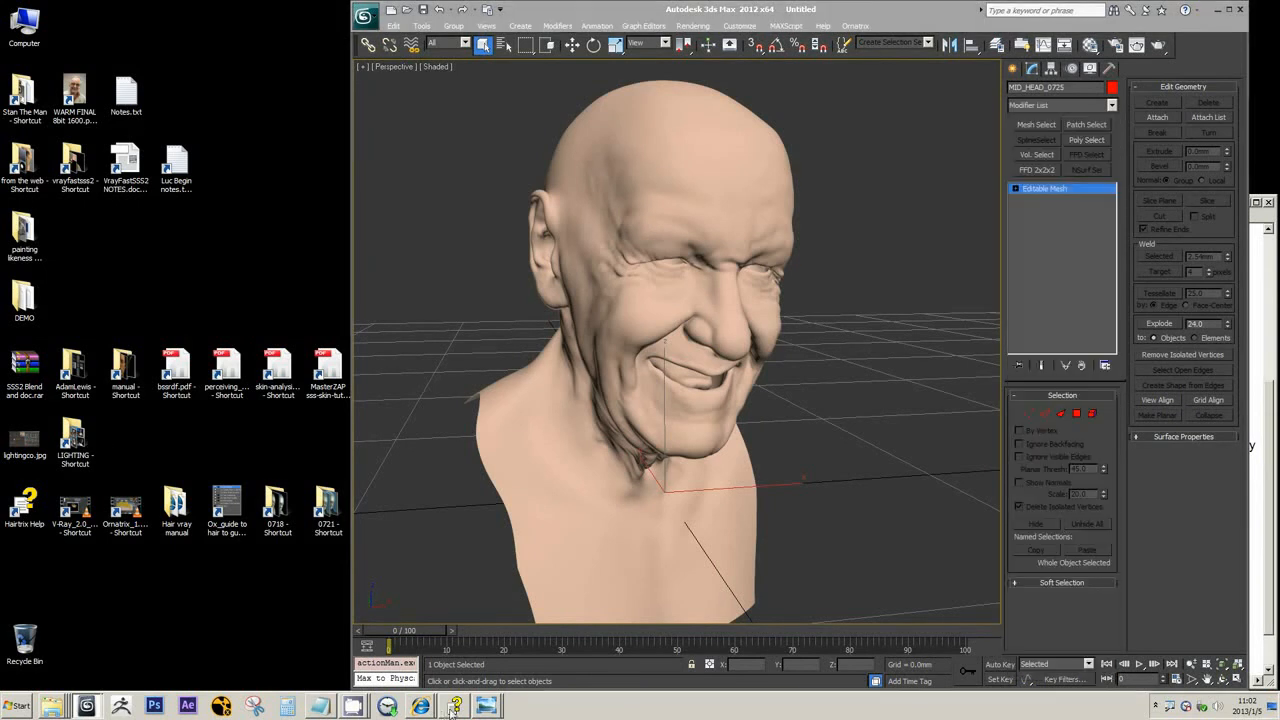
drag(412, 78, 370, 78)
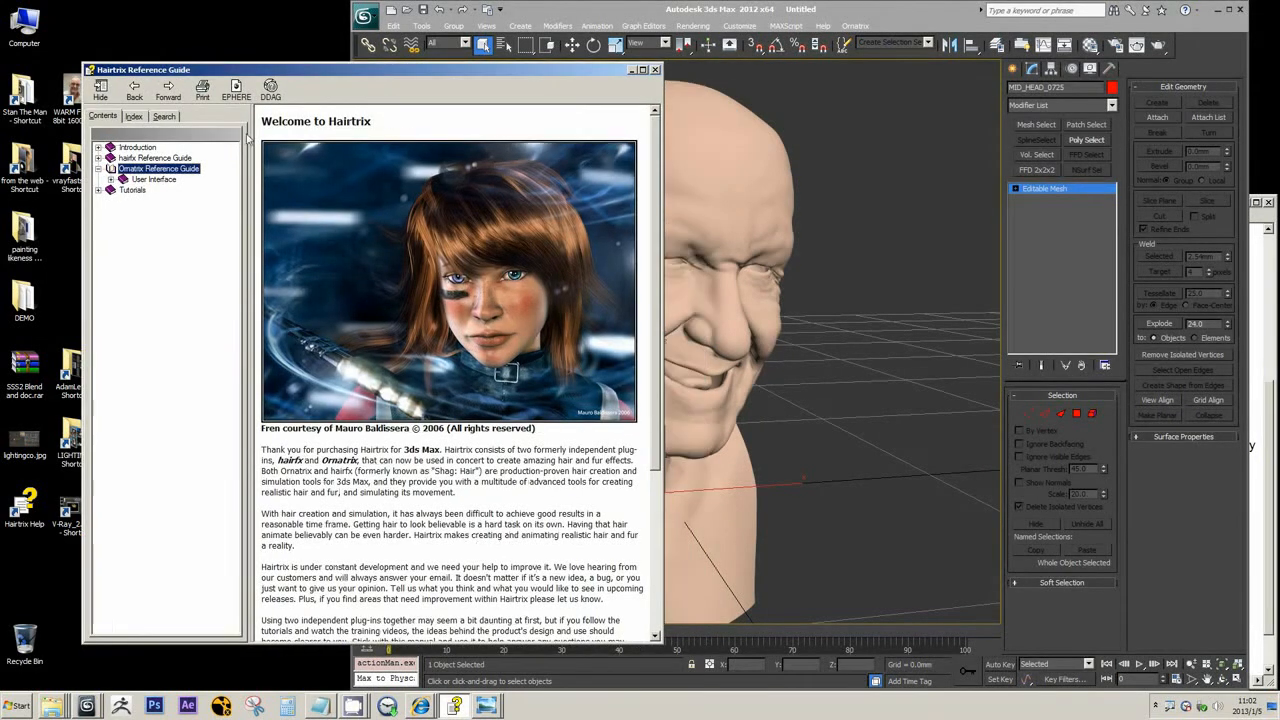
click(1111, 105)
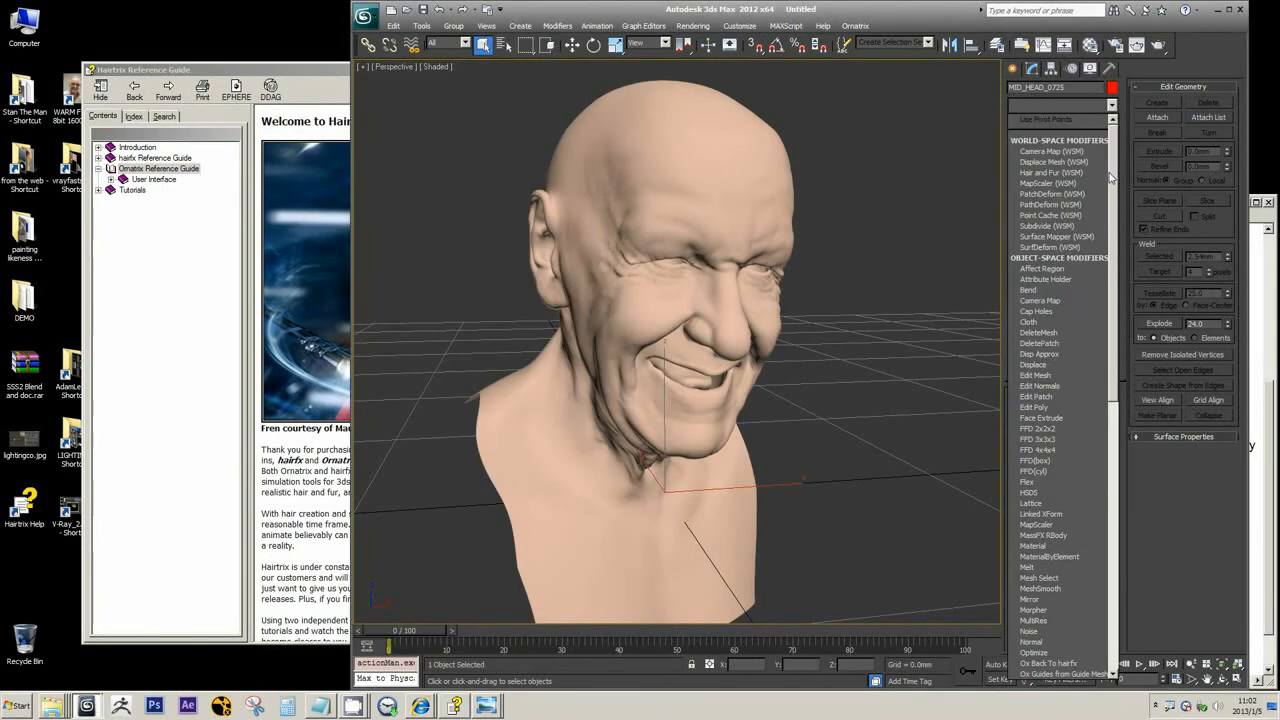
drag(1113, 300, 1113, 530)
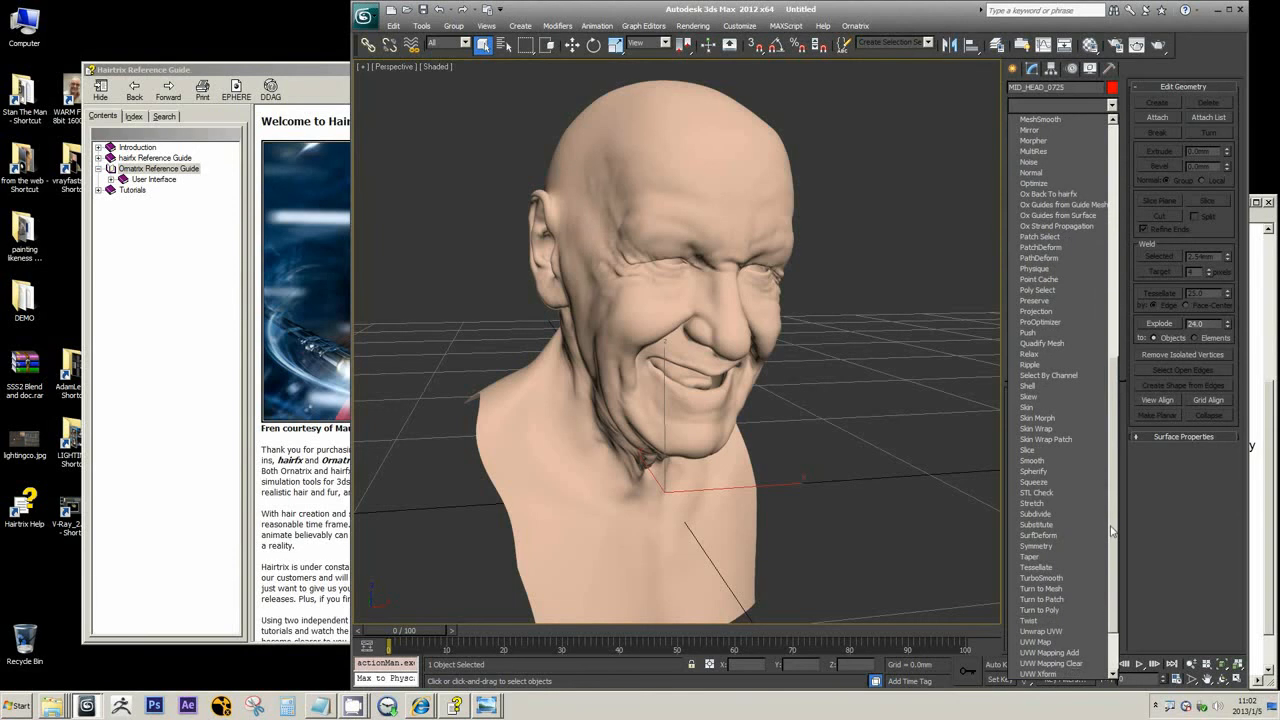
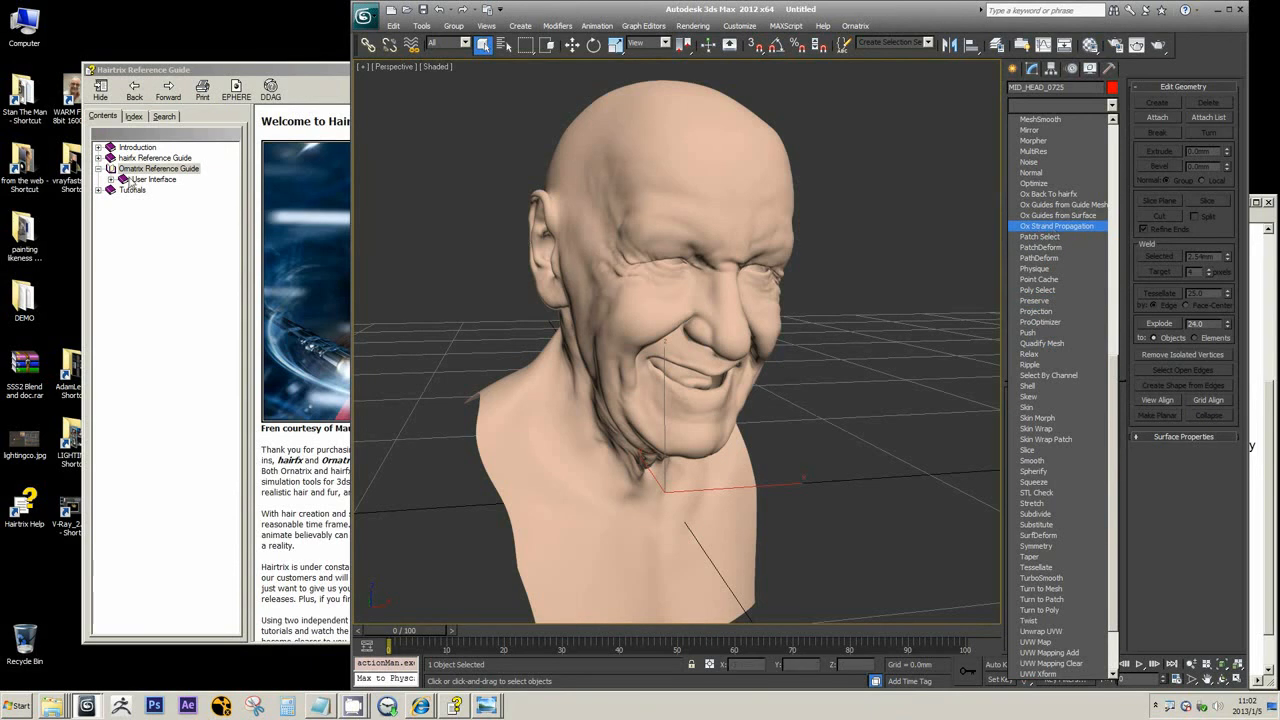
click(164, 116)
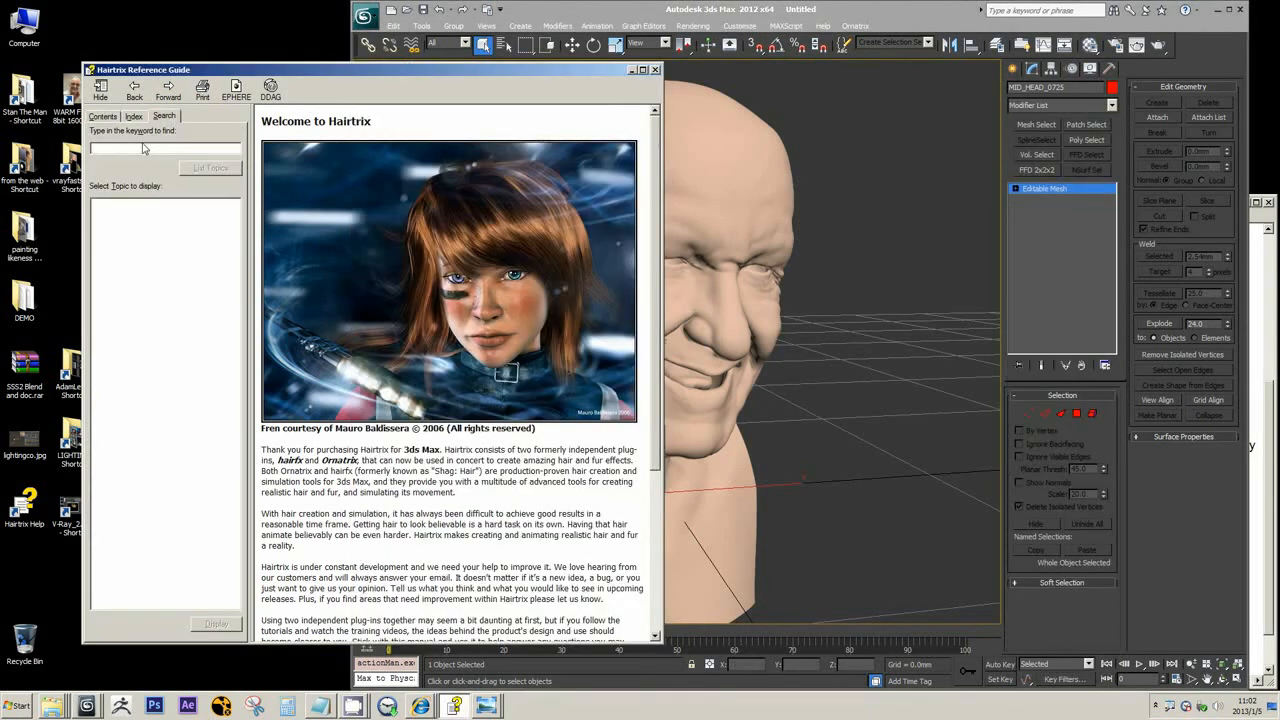
text(strand propagation)
key(Return)
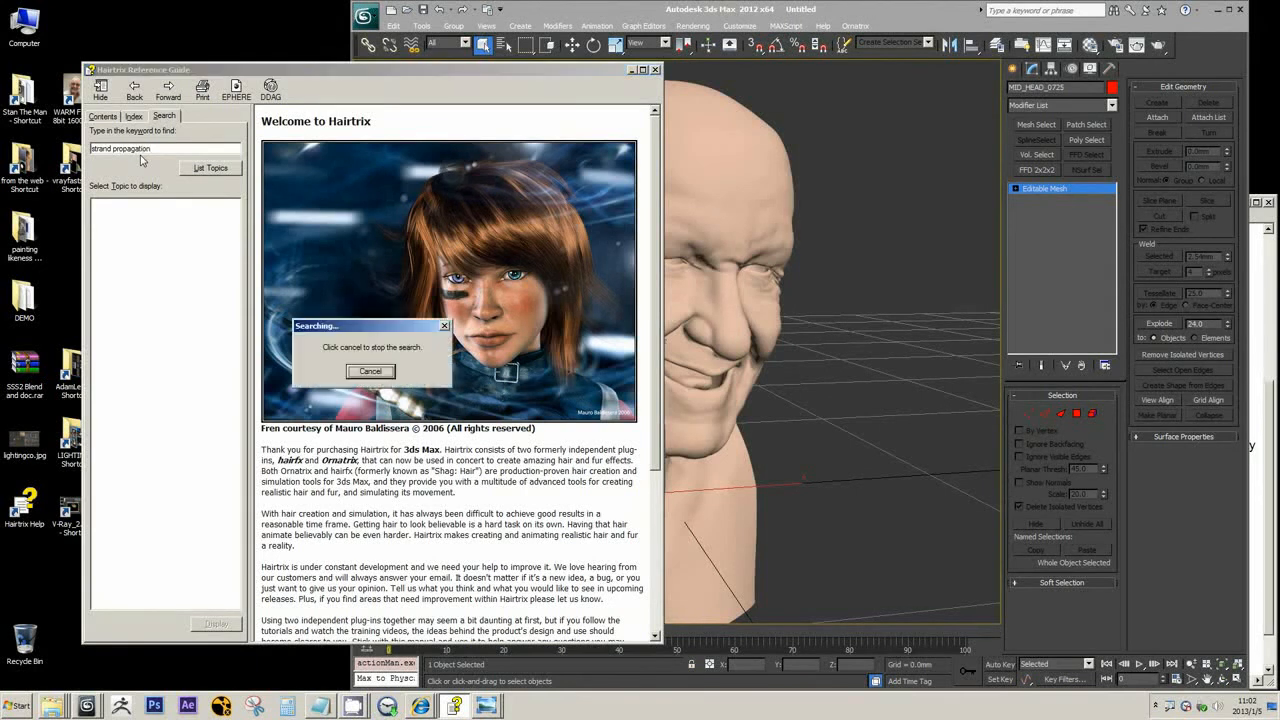
click(158, 214)
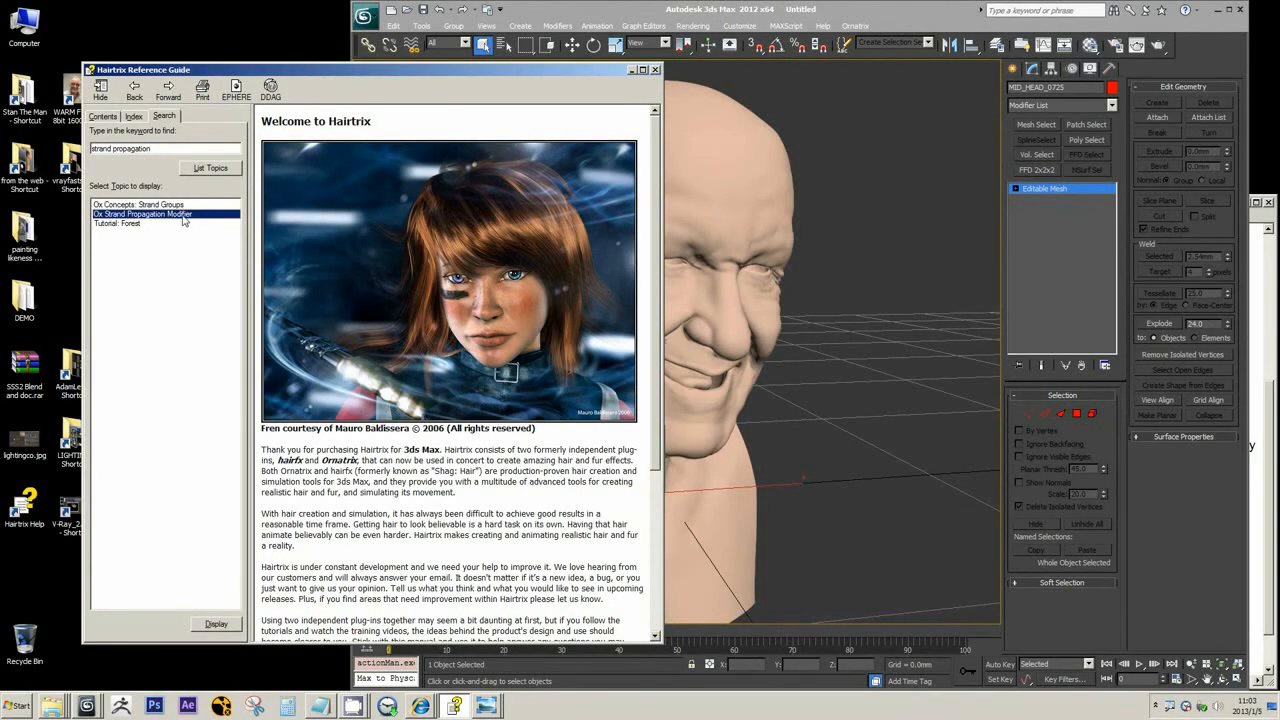
double_click(183, 216)
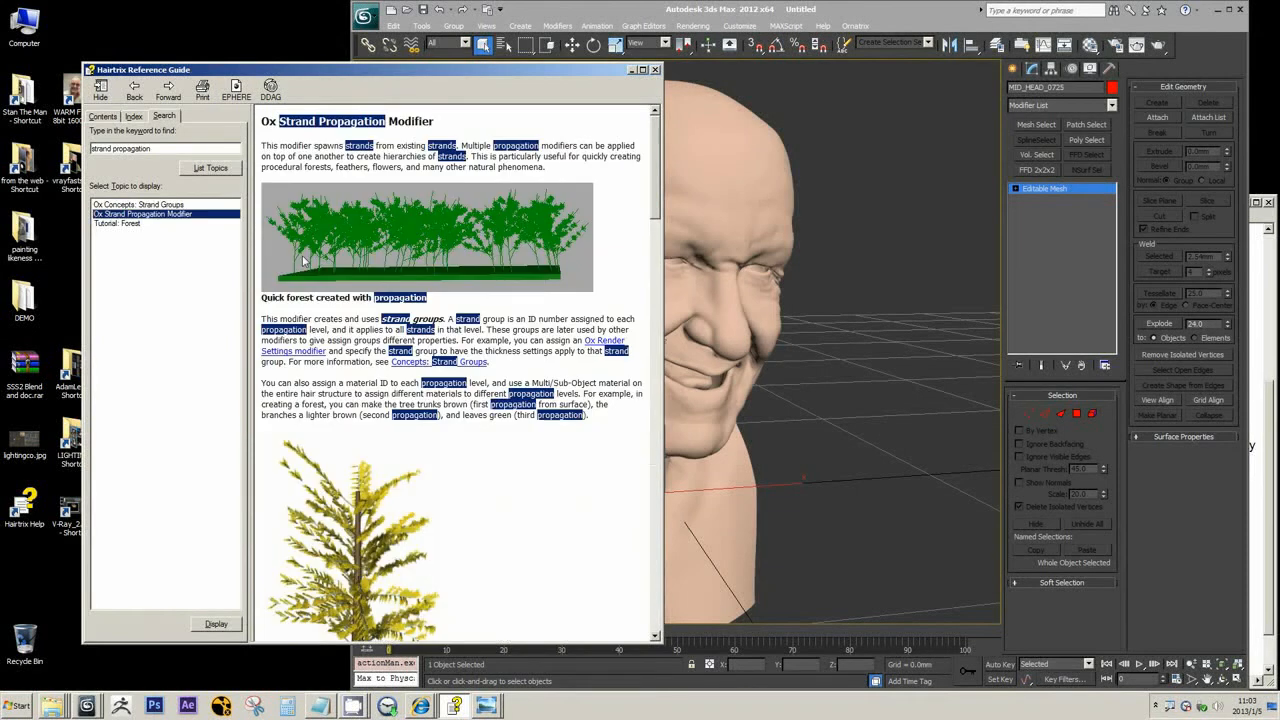
Read through the Ox Strand Propagation Modifier page and minimize the reference guide
click(345, 471)
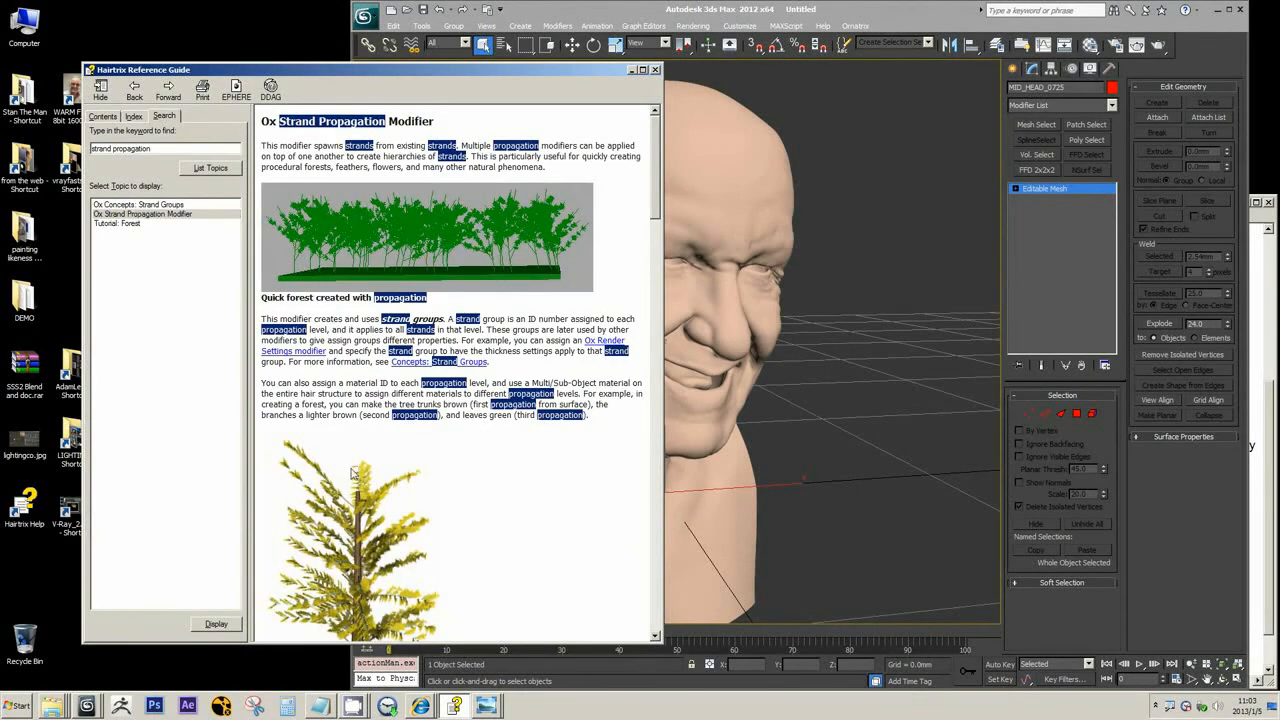
scroll(355, 473, down, 5)
scroll(400, 400, up, 5)
scroll(432, 357, down, 2)
scroll(432, 357, up, 2)
click(631, 69)
Add an Ox Guides from Surface modifier to the head and inspect the guides it generates
click(1111, 105)
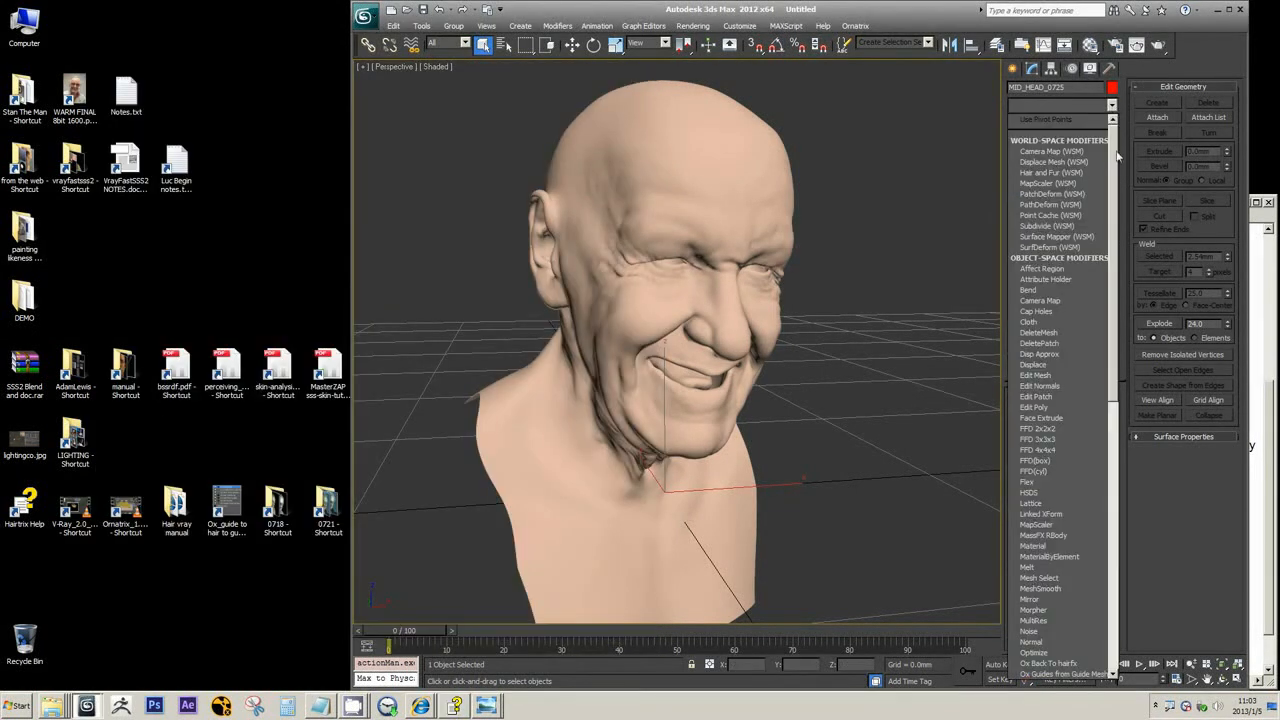
scroll(1122, 369, down, 10)
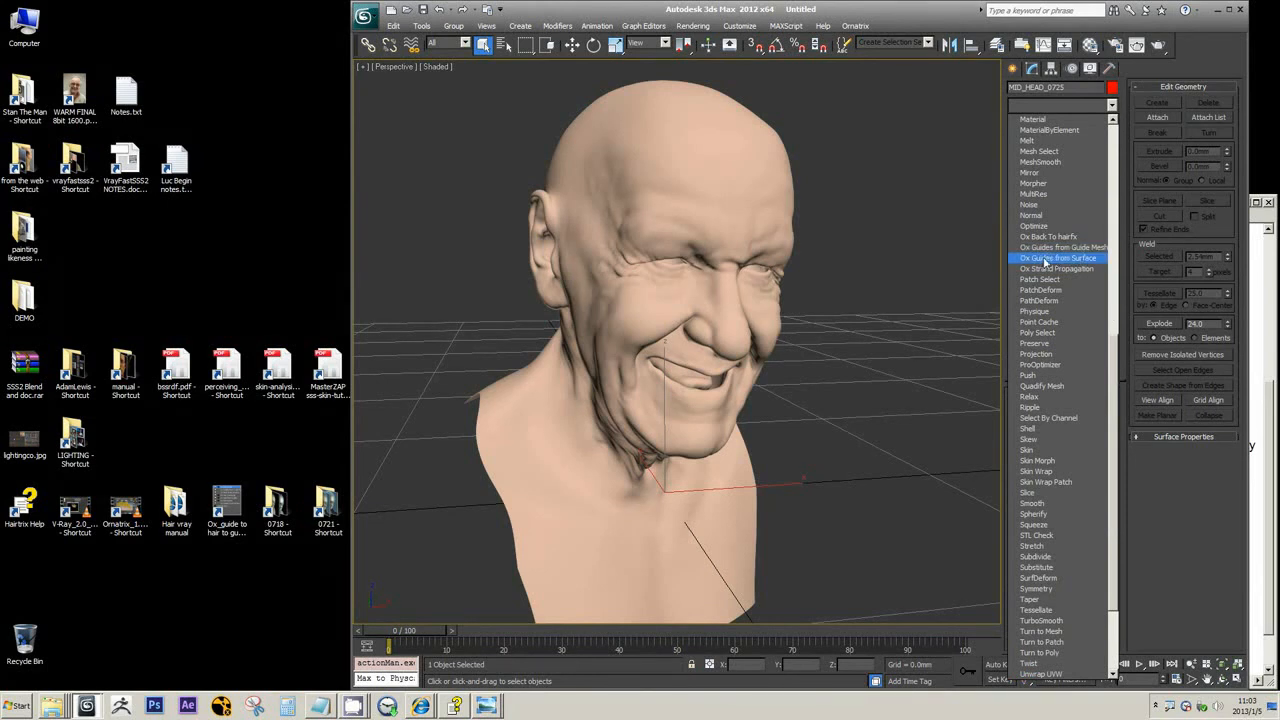
click(1052, 259)
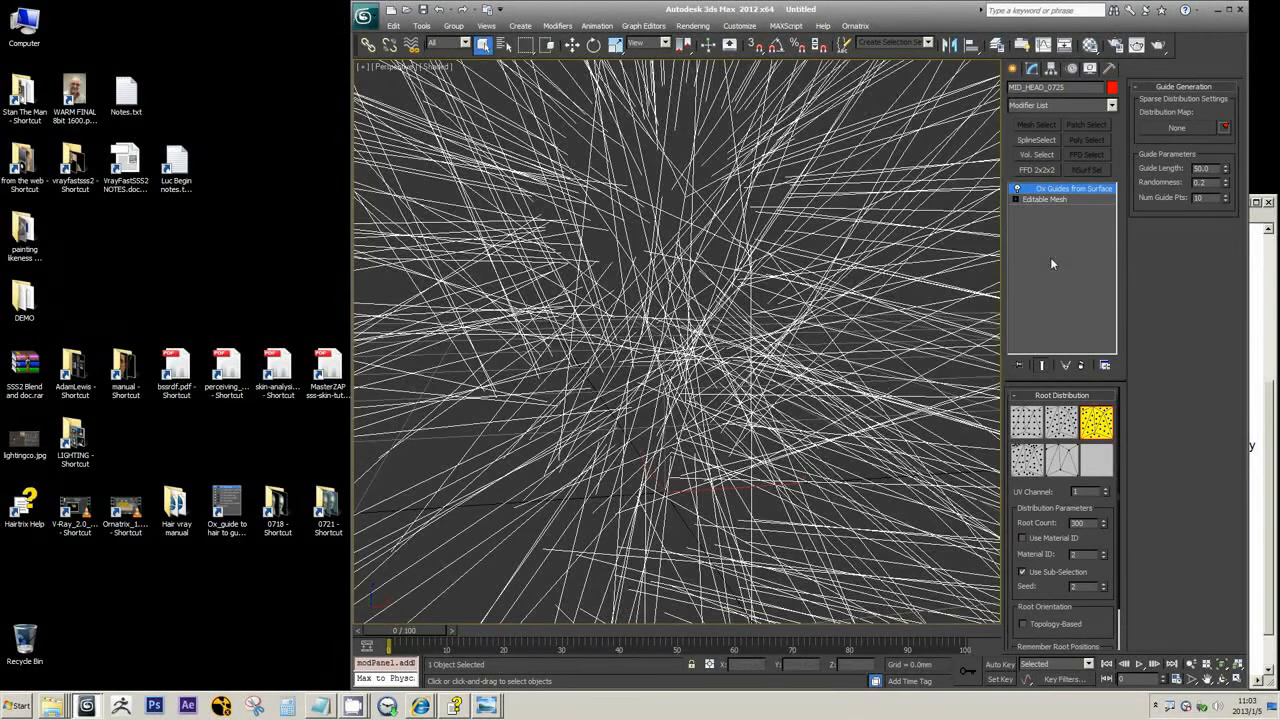
scroll(752, 287, down, 4)
alt+middle_drag(741, 300, 690, 396)
scroll(680, 350, up, 4)
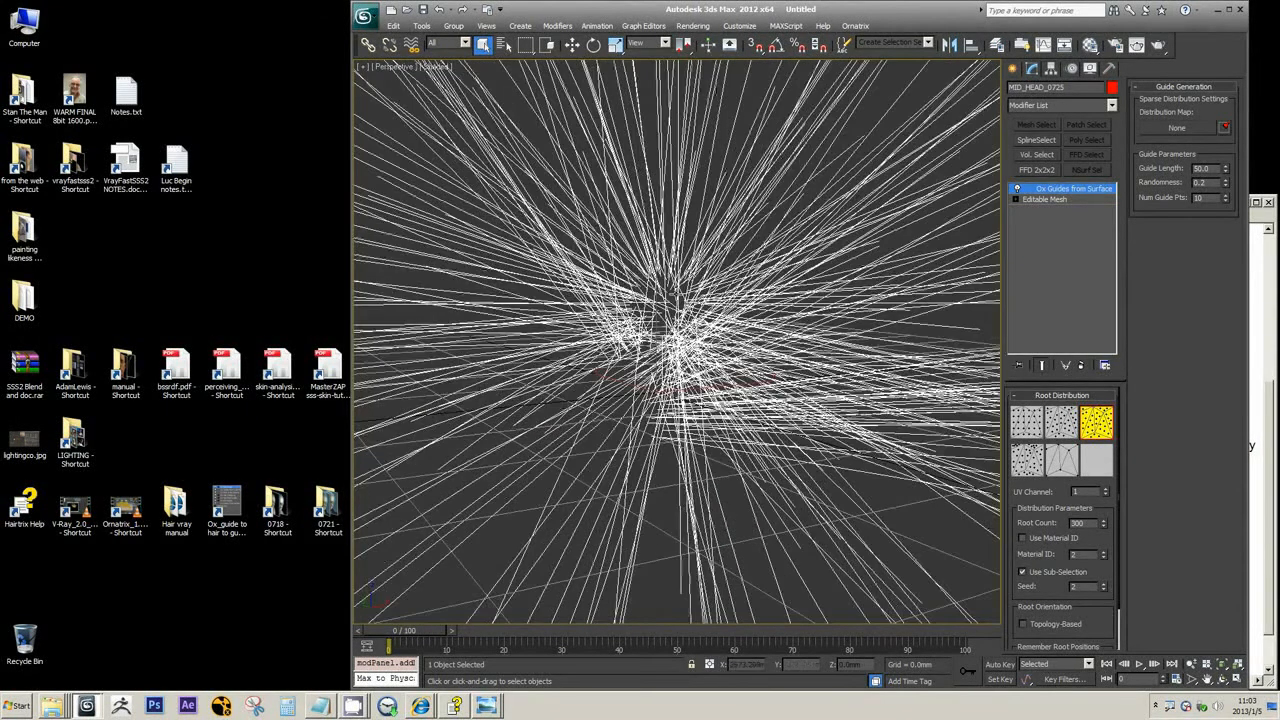
mouse_move(690, 350)
alt+middle_down()
mouse_move(660, 350)
mouse_move(690, 354)
alt+middle_up()
scroll(670, 350, down, 4)
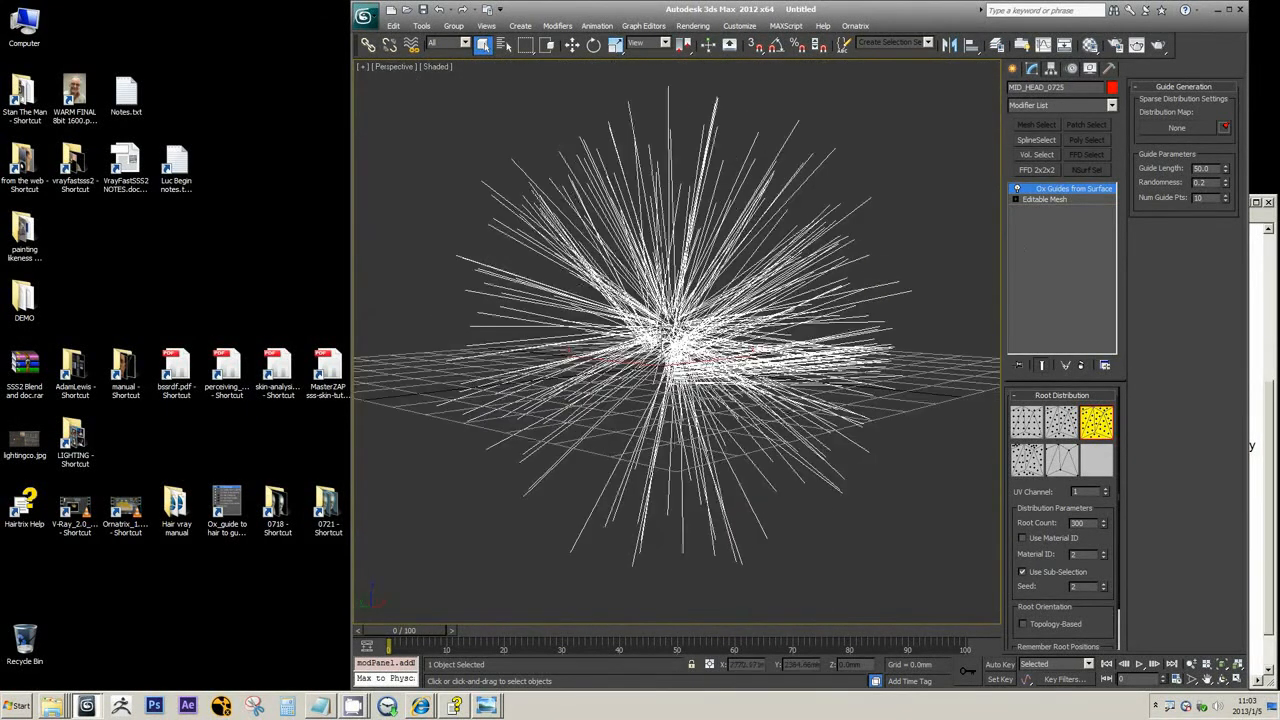
click(1062, 200)
click(1070, 188)
Reduce the guide length of the Ox Guides from Surface modifier to 6.5
scroll(675, 345, up, 3)
alt+middle_drag(776, 358, 715, 356)
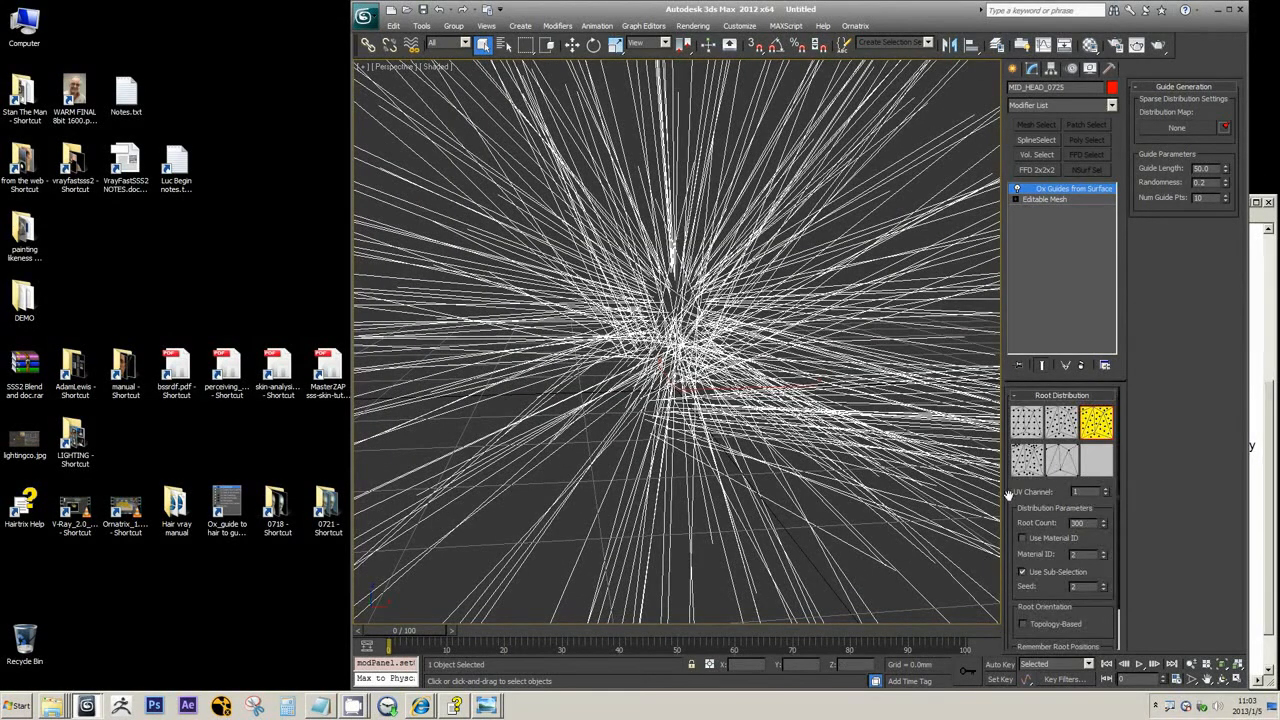
drag(1007, 495, 1011, 452)
drag(1226, 171, 1226, 222)
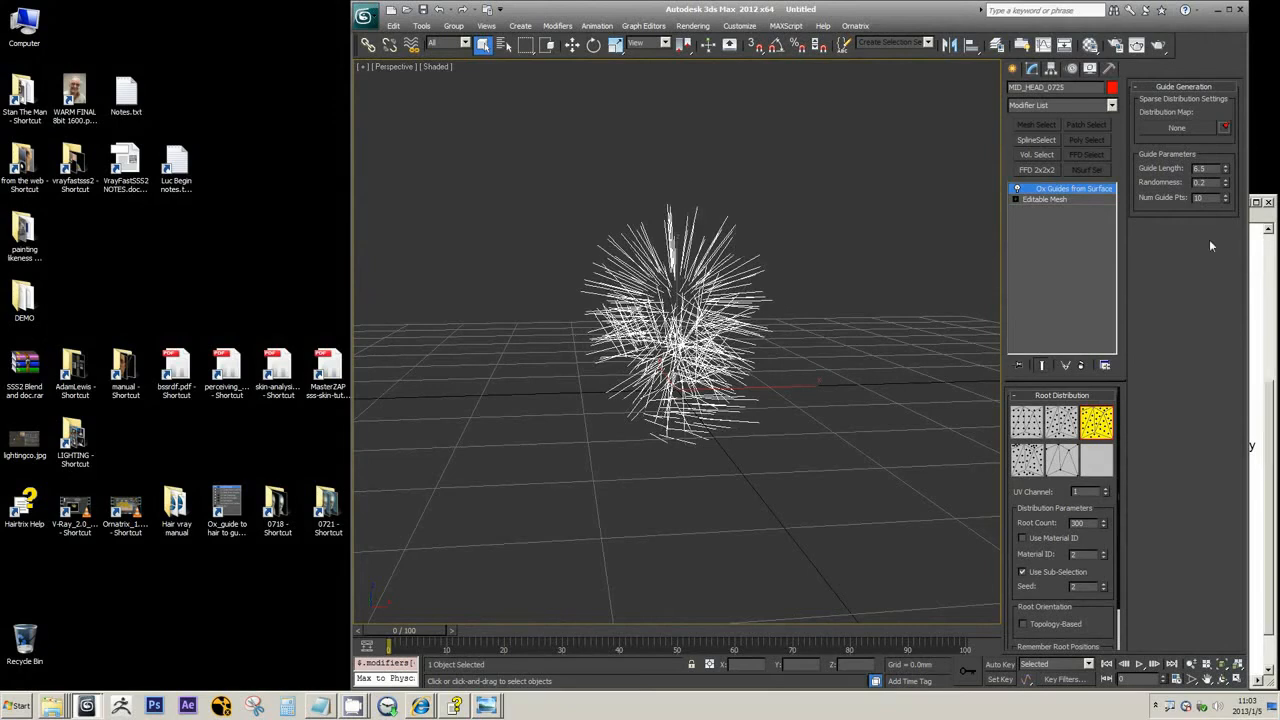
scroll(796, 394, up, 3)
scroll(796, 394, up, 2)
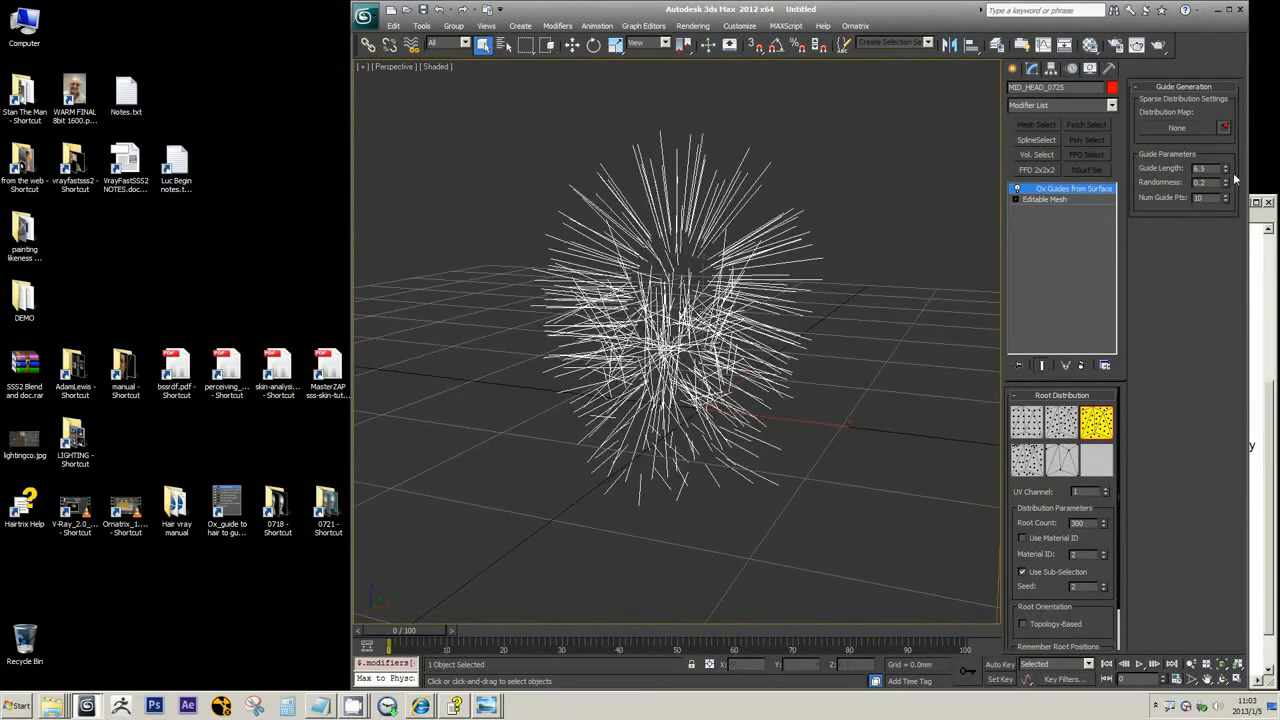
Switch to the 14 WARM FINAL Fix_04d_COPY.max scene, move its window aside, and isolate the OX_Hair-BASE object
scroll(880, 280, up, 2)
alt+middle_drag(817, 295, 882, 280)
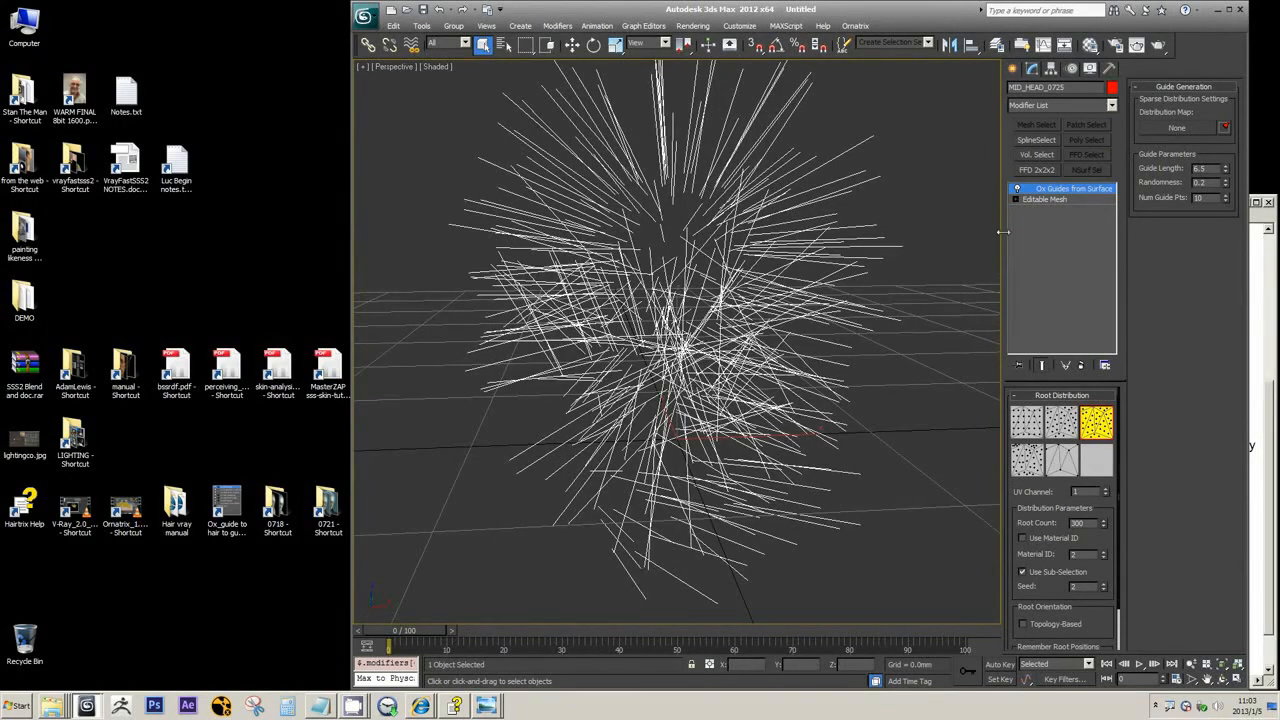
click(98, 708)
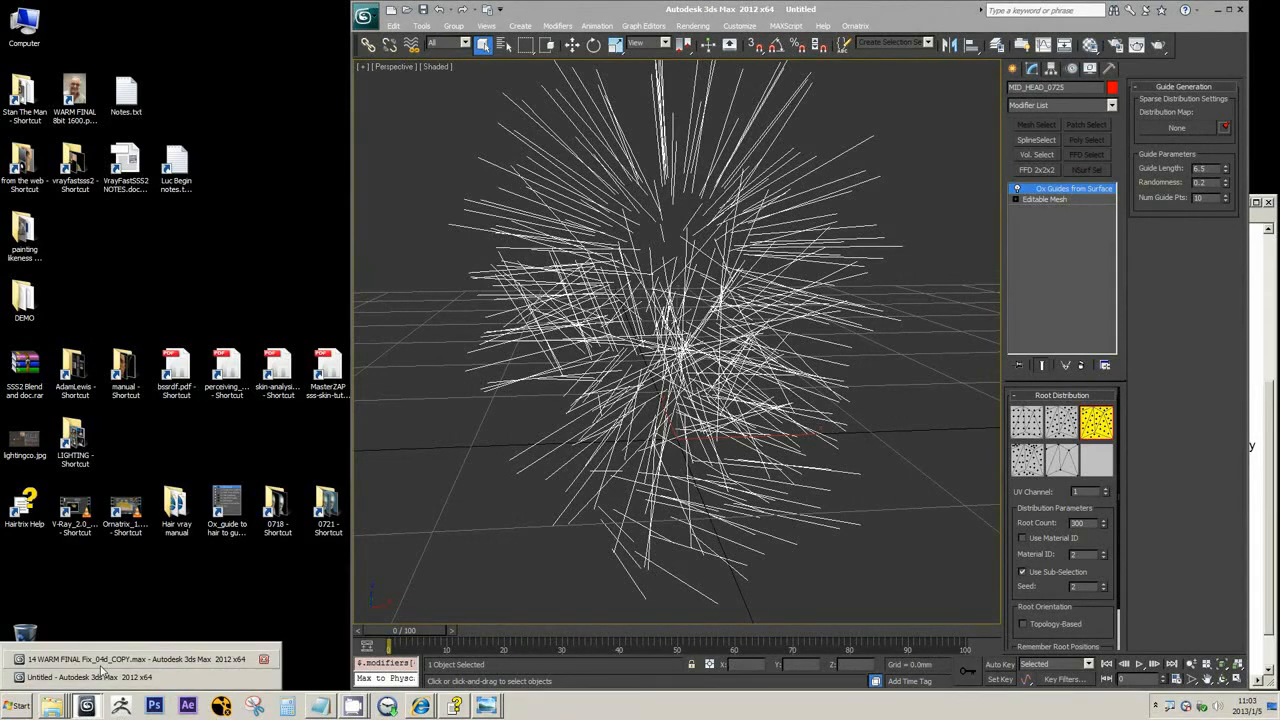
click(101, 664)
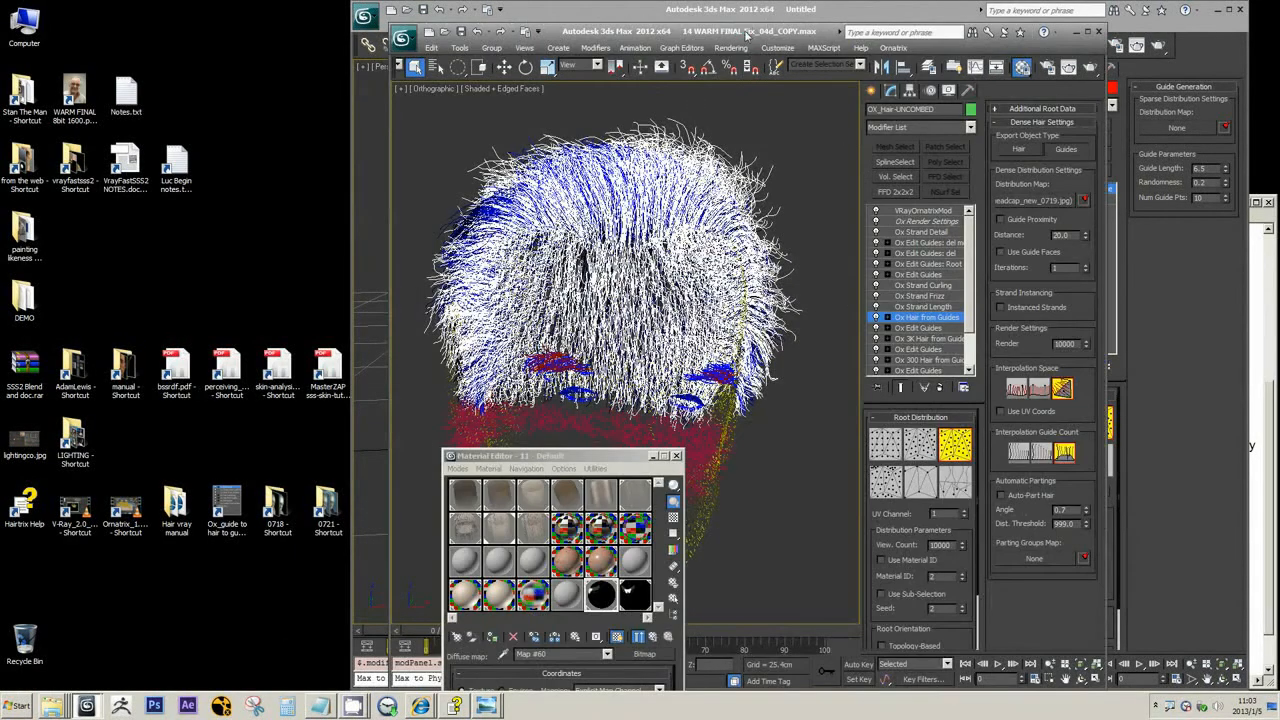
drag(745, 35, 458, 32)
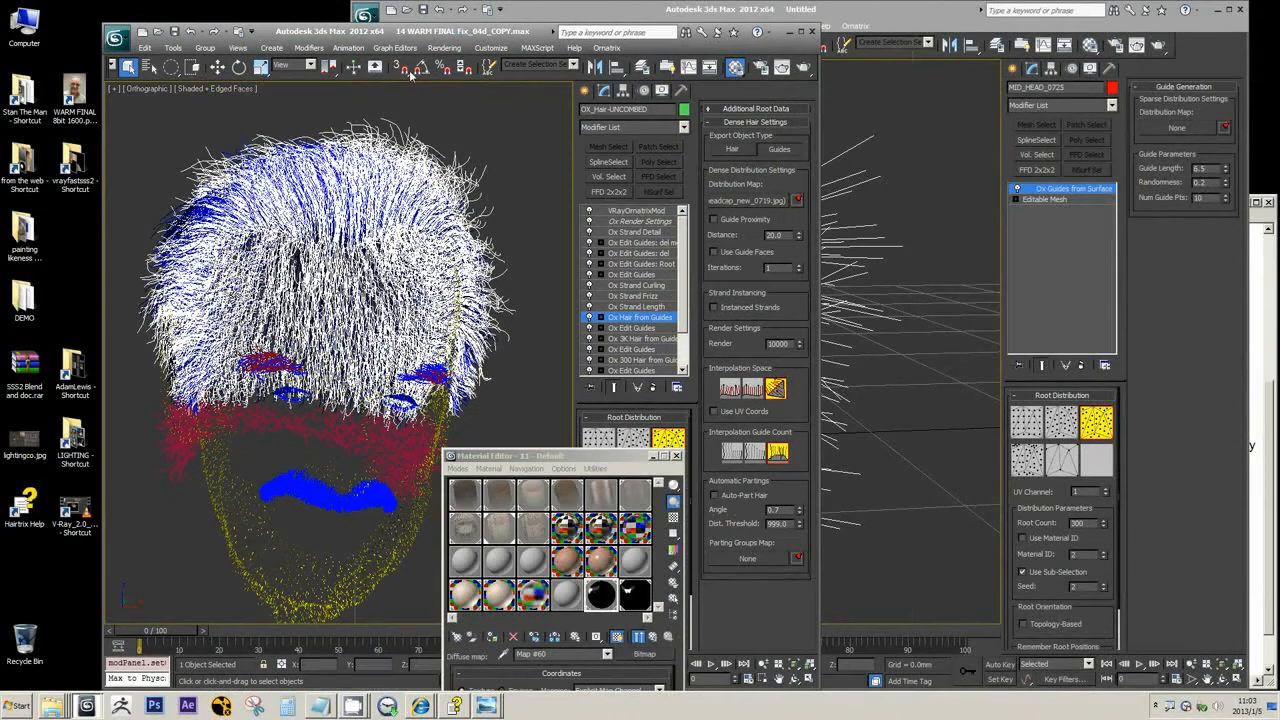
click(150, 67)
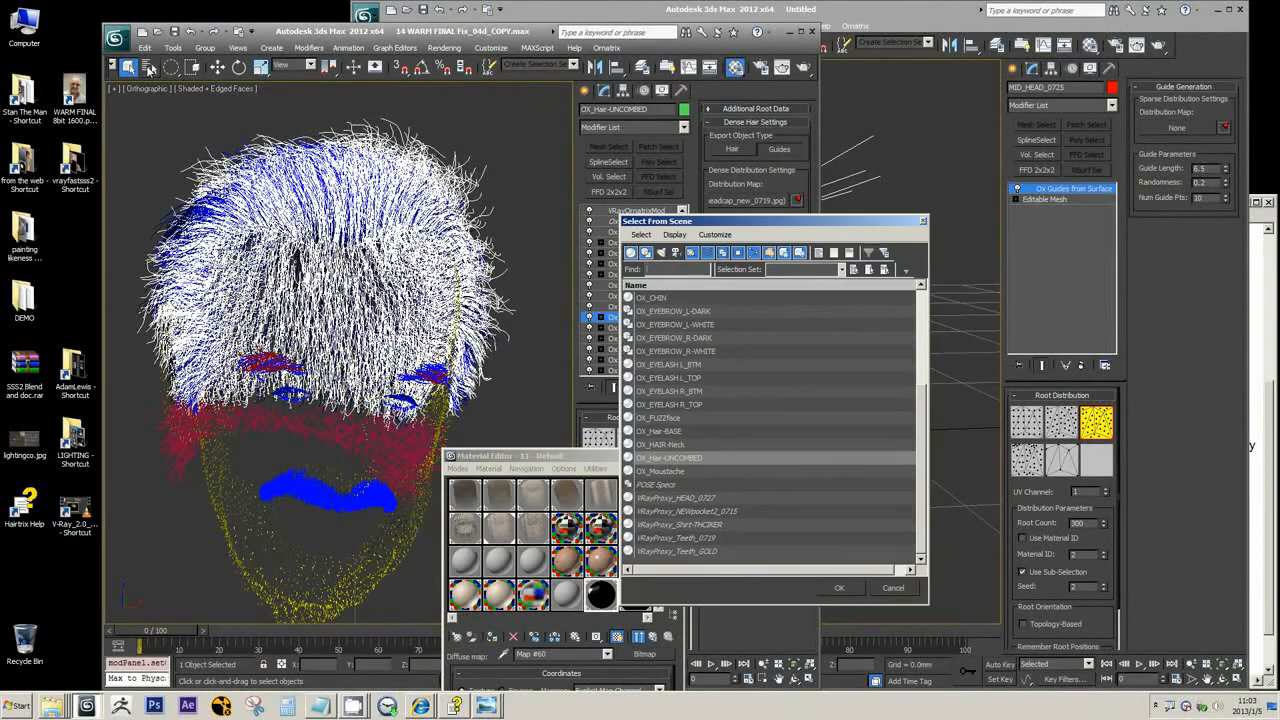
click(689, 432)
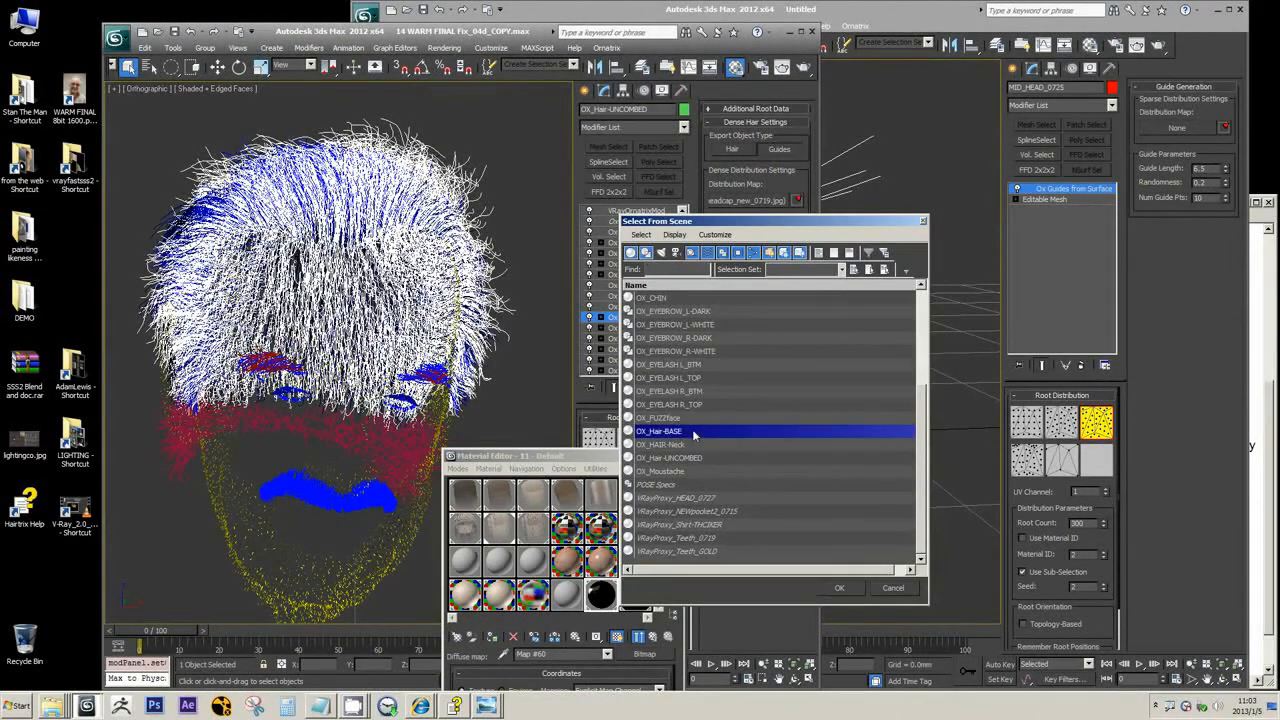
click(845, 597)
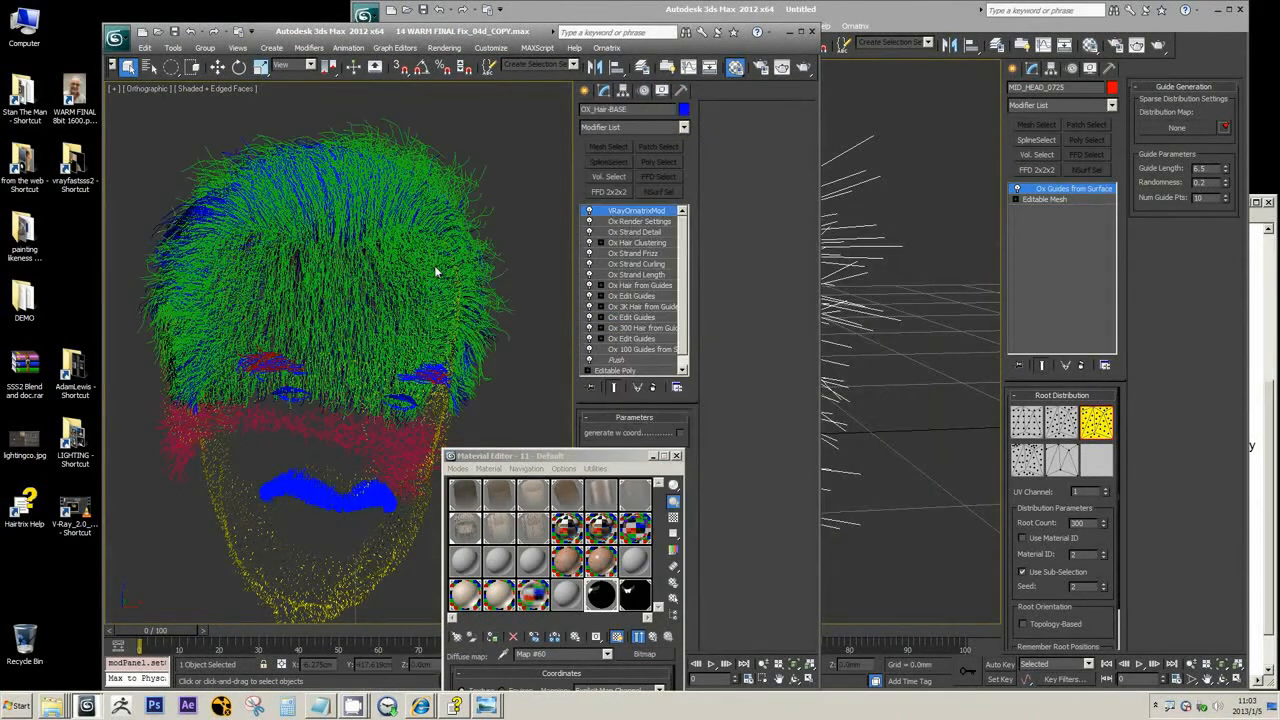
key(alt+q)
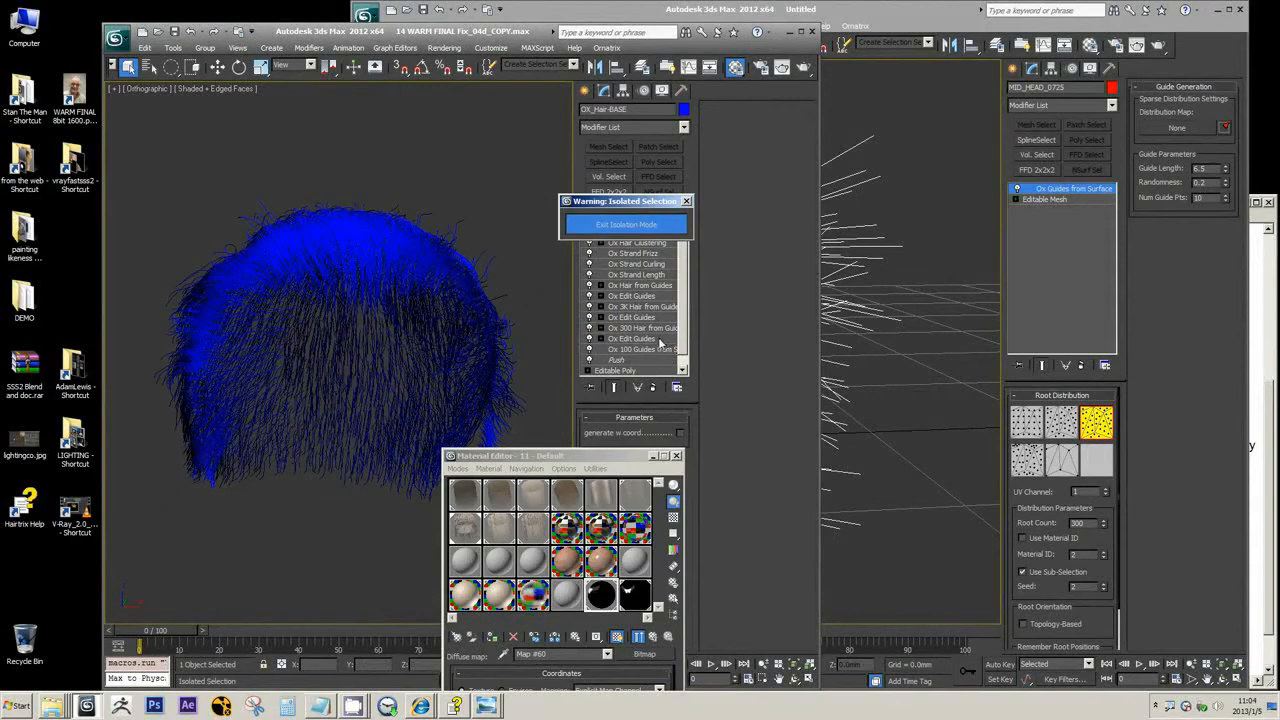
Copy the distribution map of OX_Hair-BASE's Ox 100 Guides from Surface modifier into a Material Editor sample slot
click(660, 349)
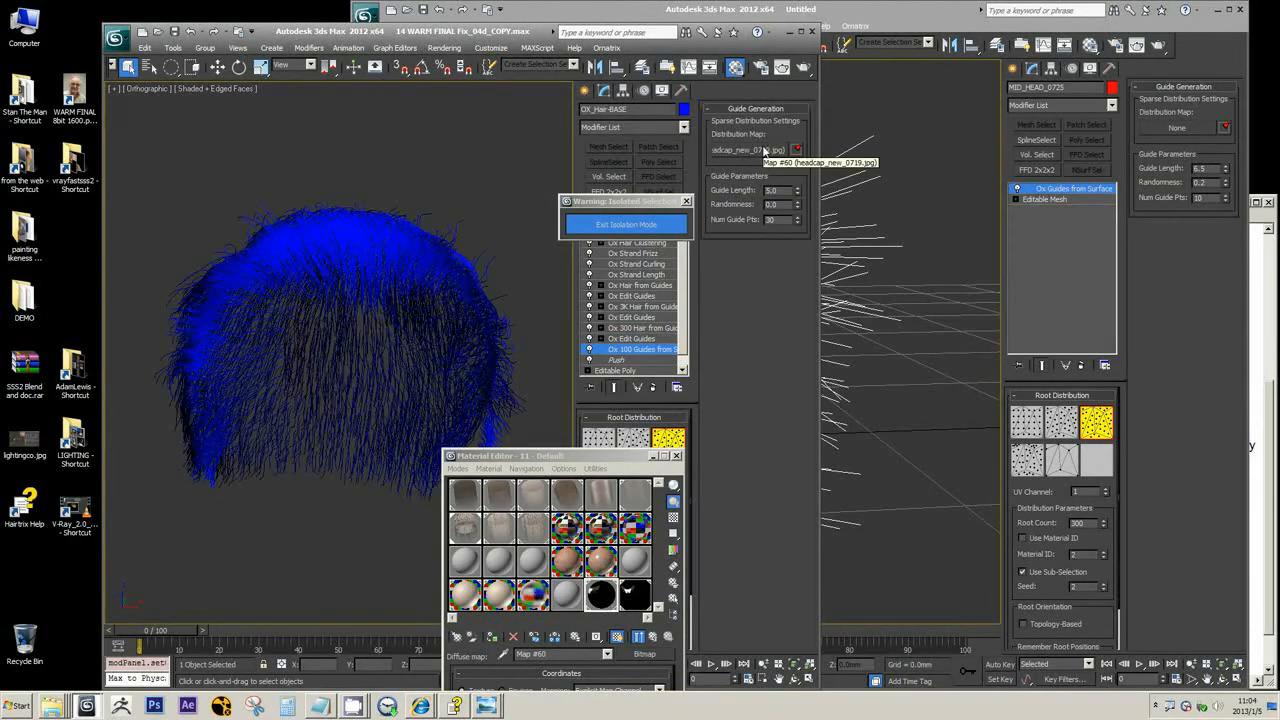
drag(763, 153, 737, 151)
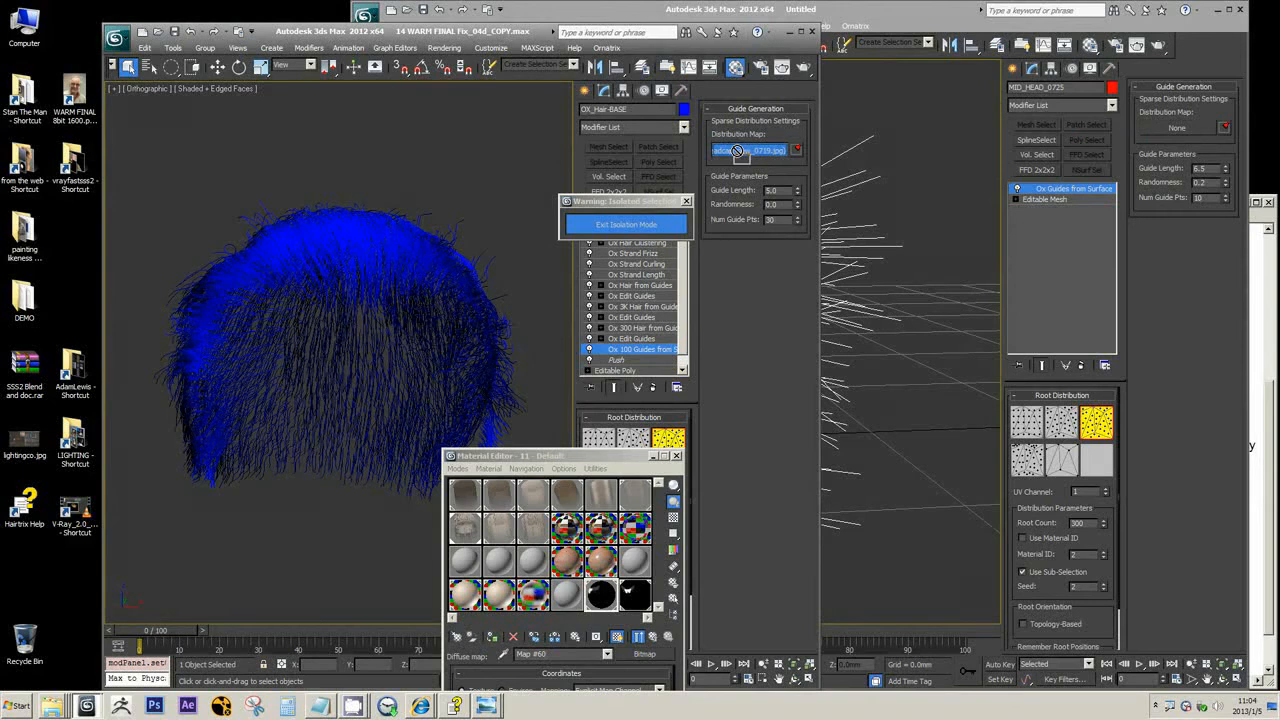
right_click(739, 153)
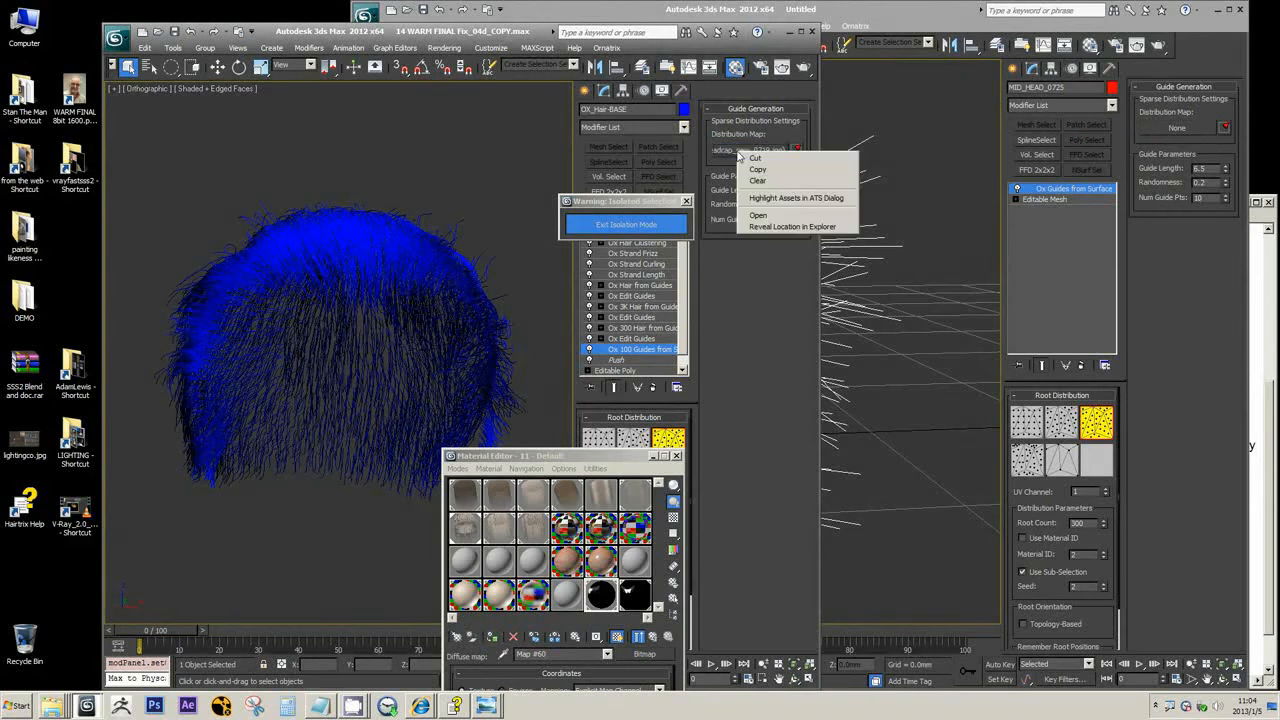
drag(730, 155, 570, 594)
click(534, 678)
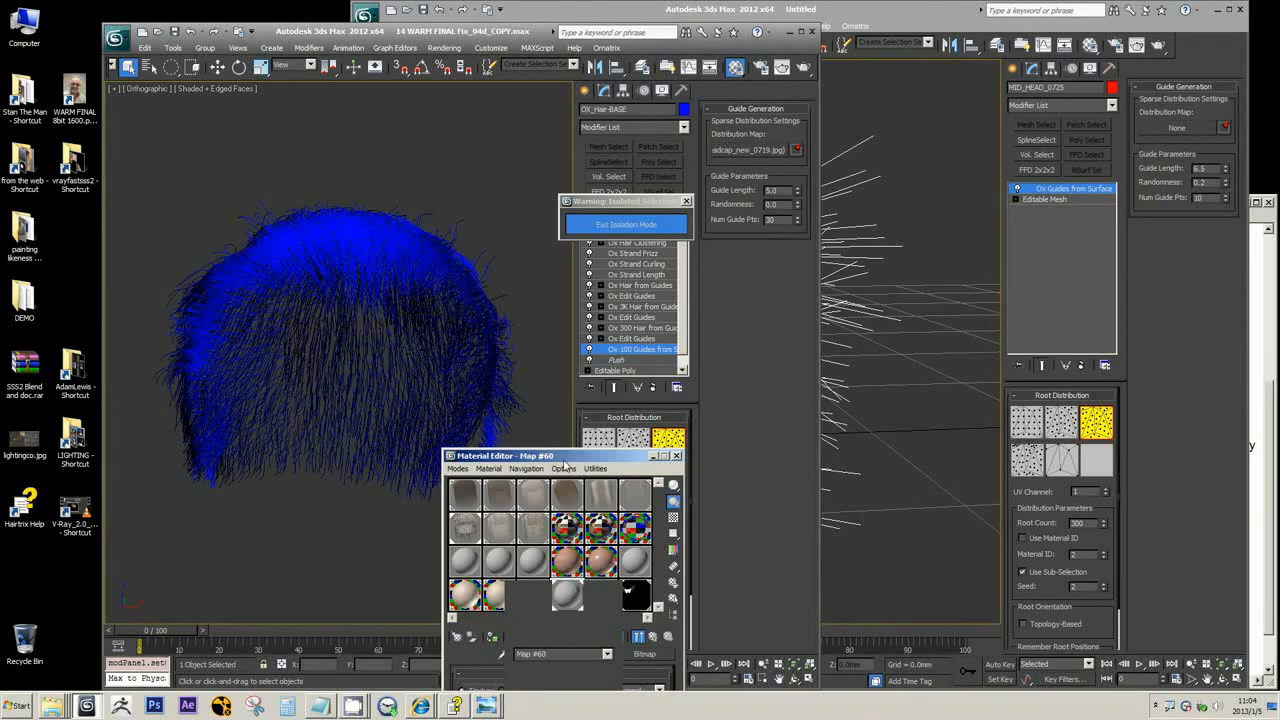
View the headcap_new_0719.jpg bitmap image from the Material Editor and close the image window
drag(559, 456, 432, 166)
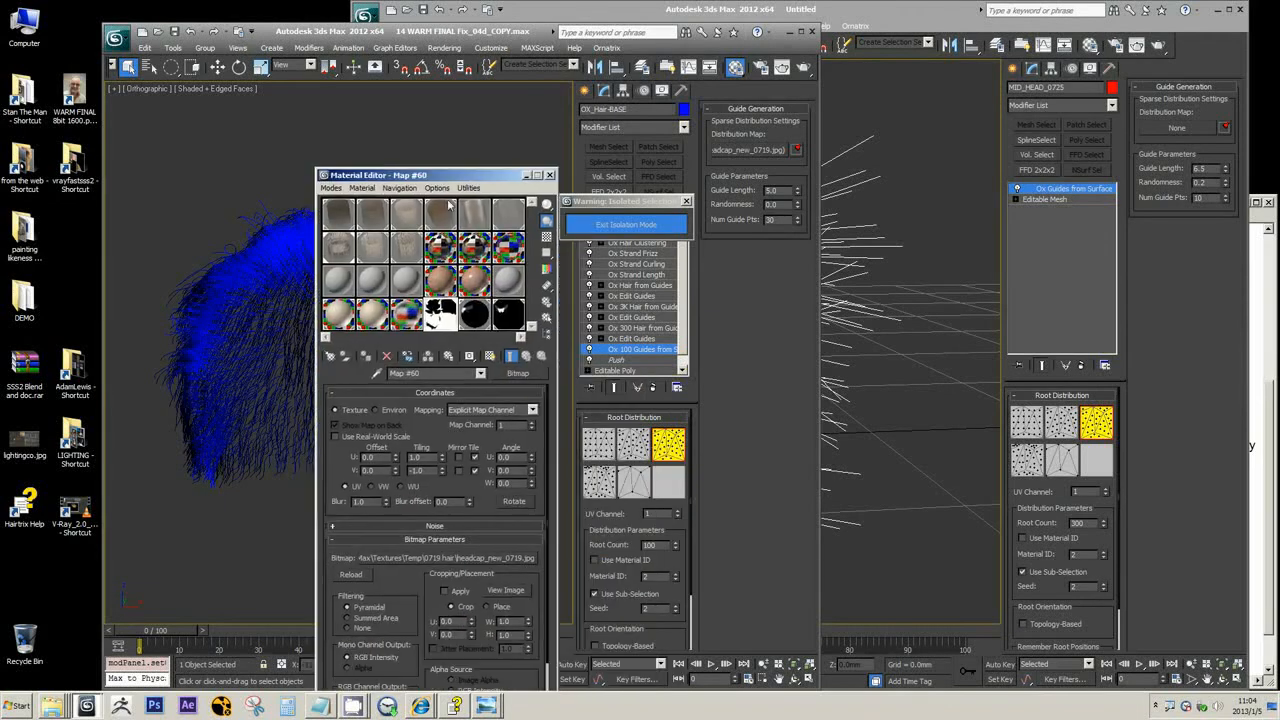
click(506, 591)
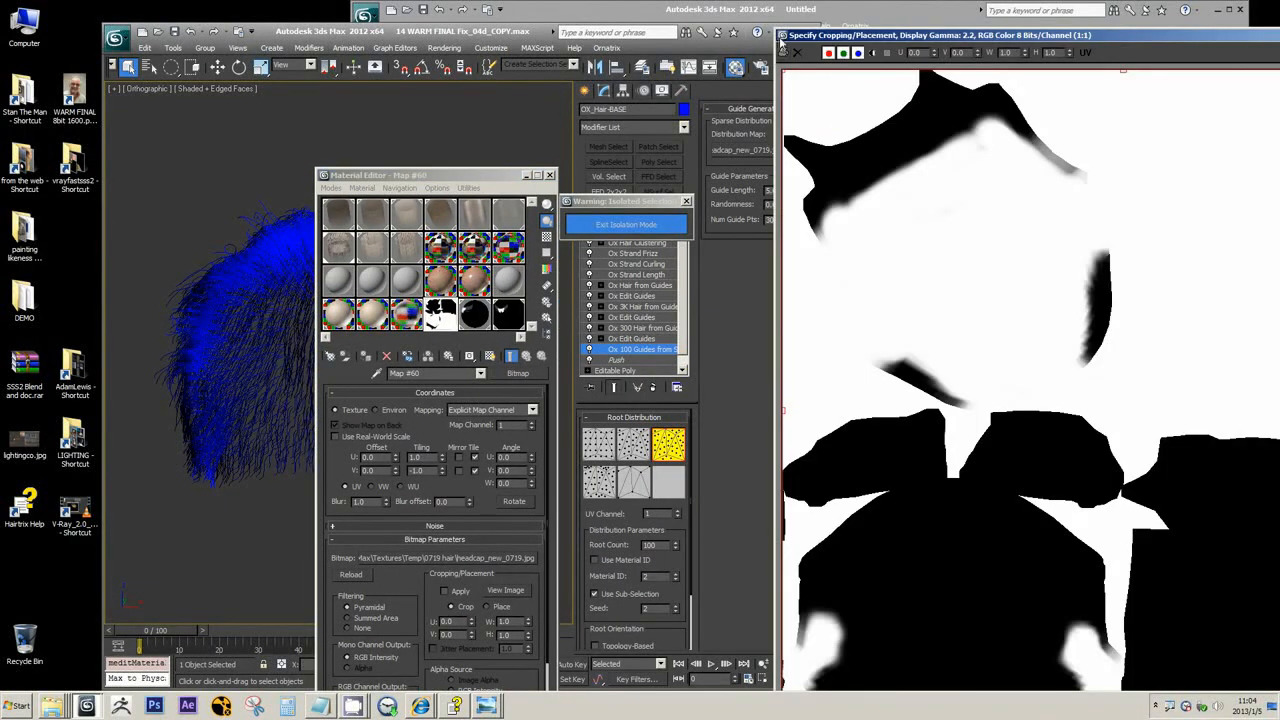
double_click(780, 37)
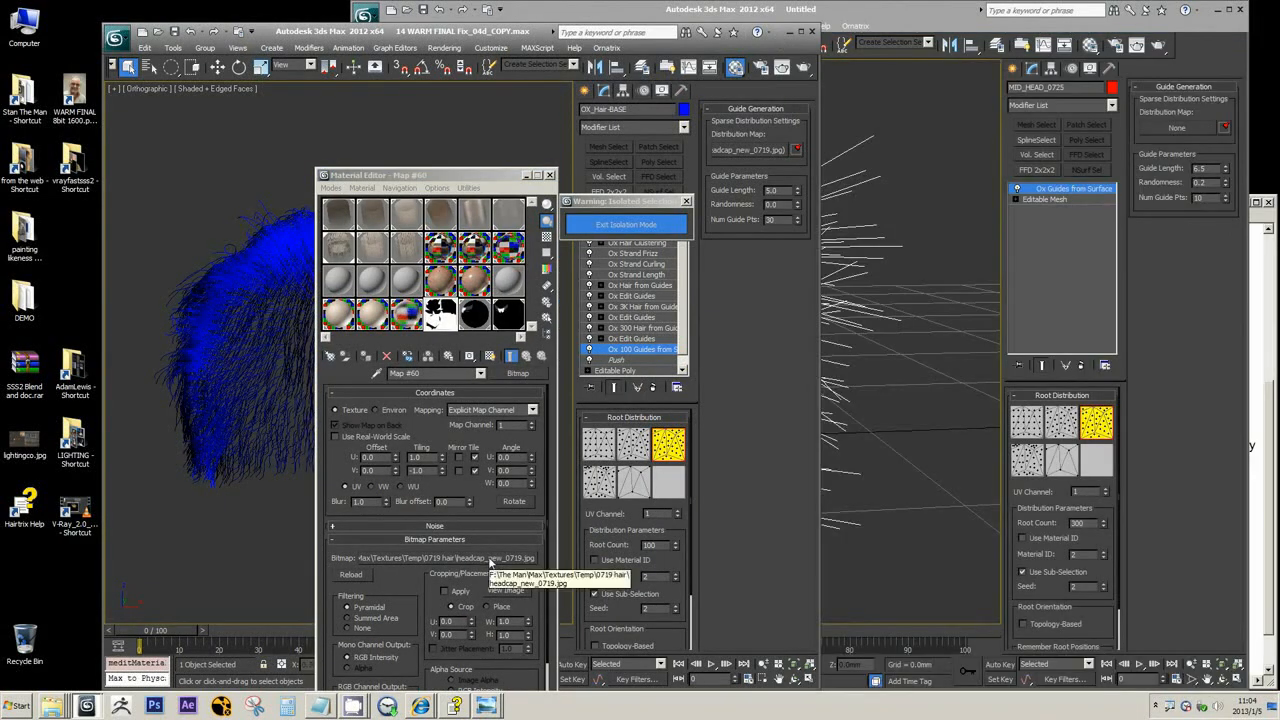
Copy headcap_new_0719.jpg from the 0719 hair texture folder to the desktop, cancel the bitmap selection and minimize the reference scene
click(488, 557)
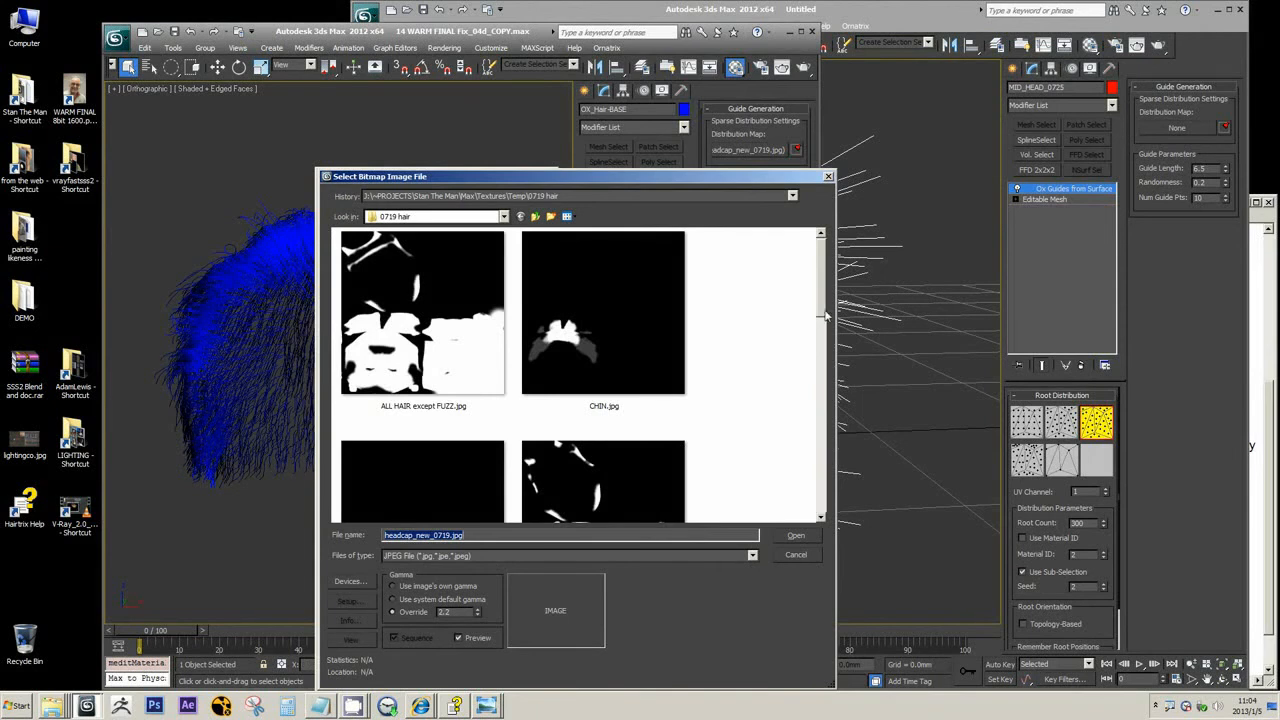
drag(822, 290, 820, 450)
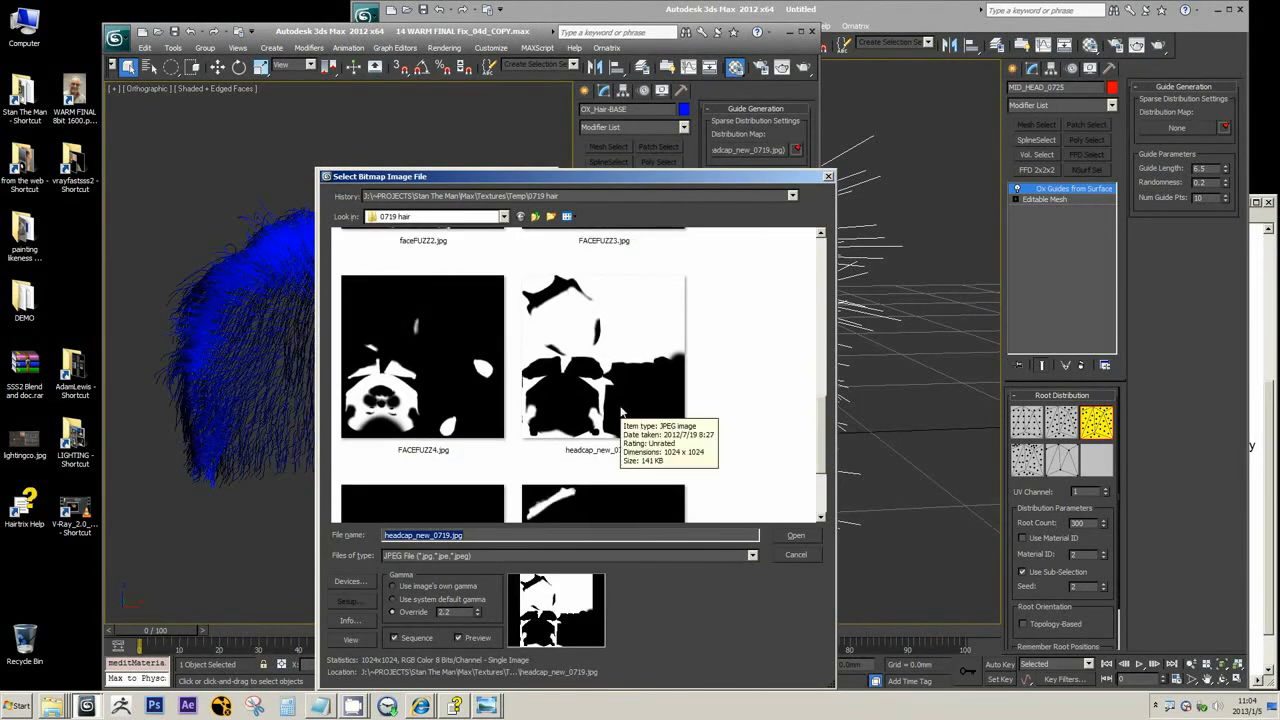
click(643, 393)
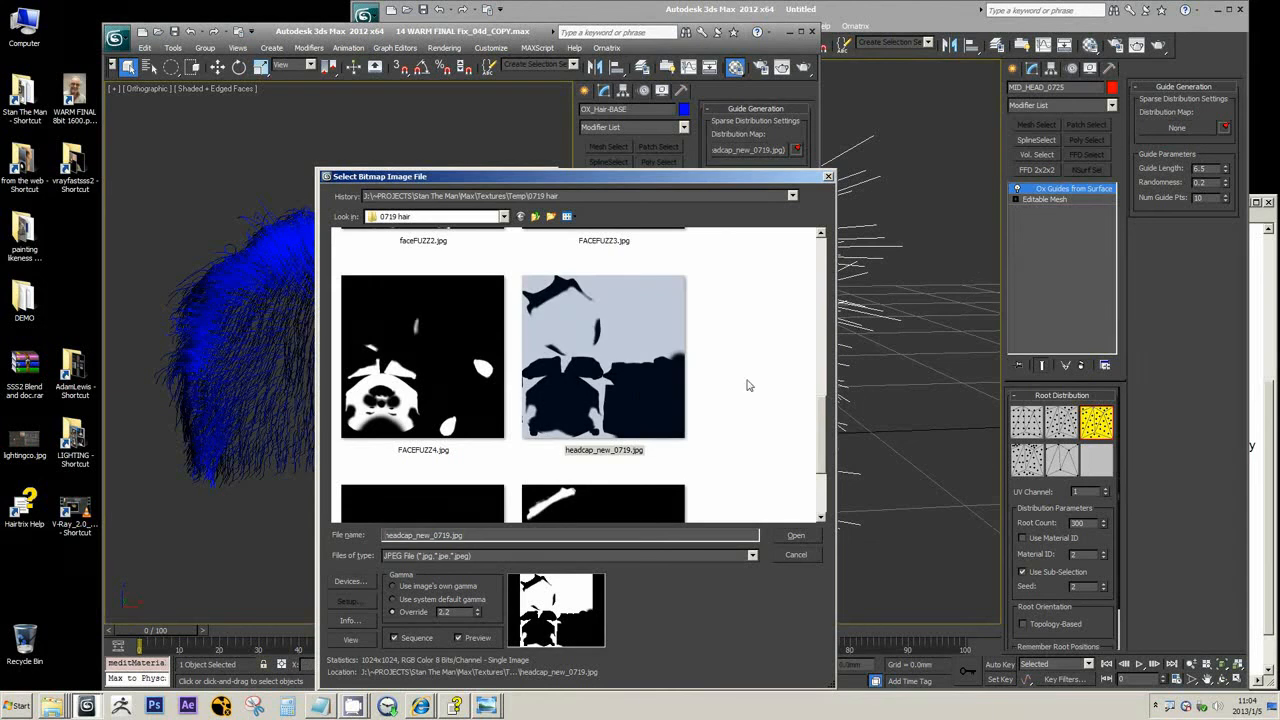
right_click(647, 393)
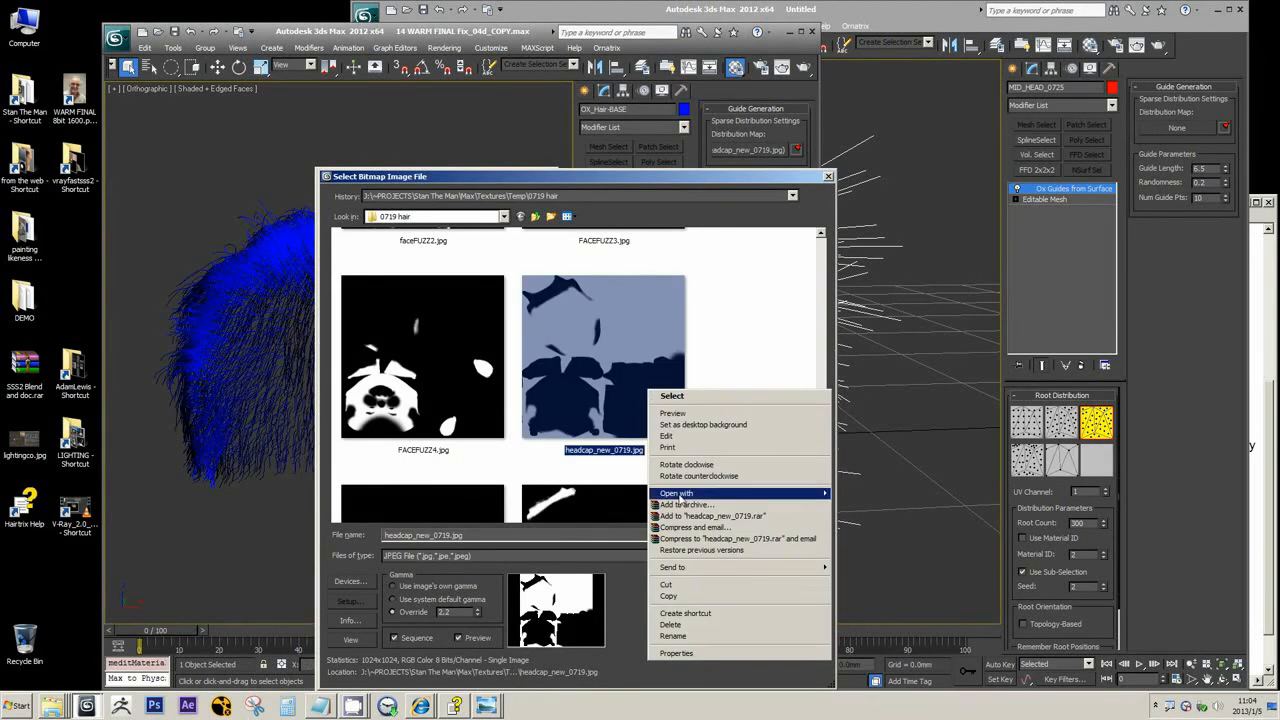
click(667, 596)
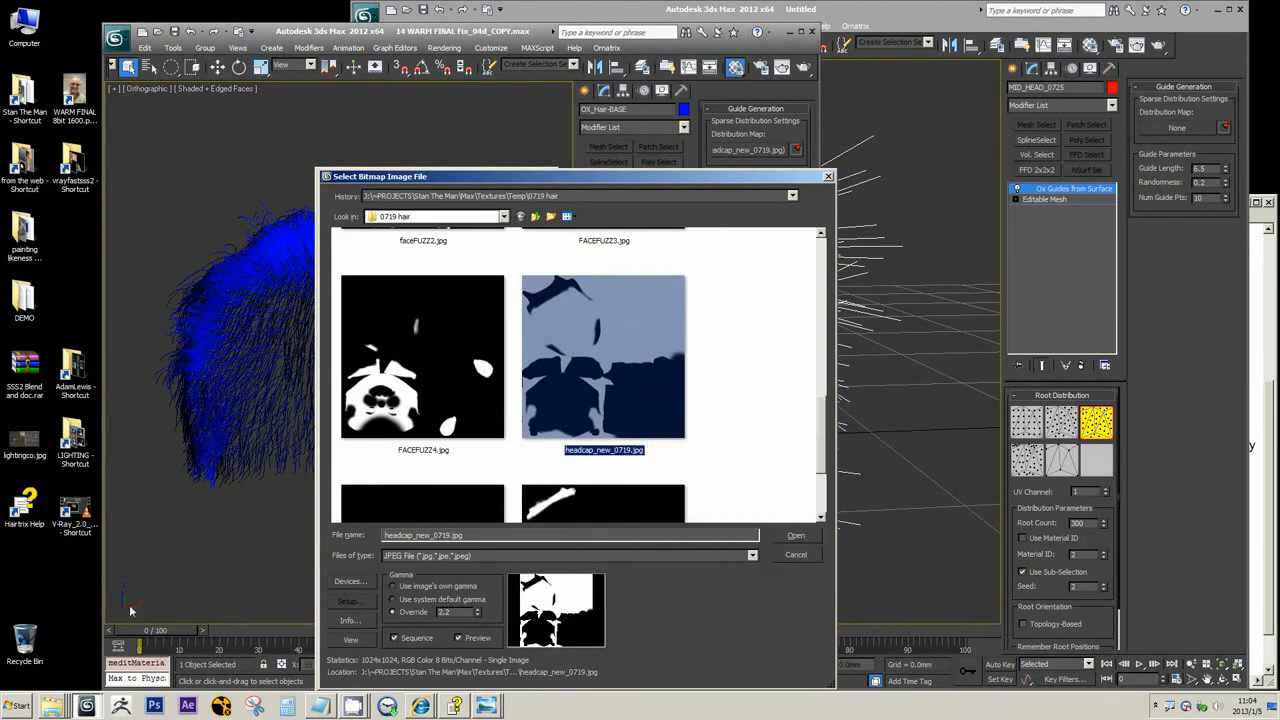
click(36, 590)
right_click(35, 591)
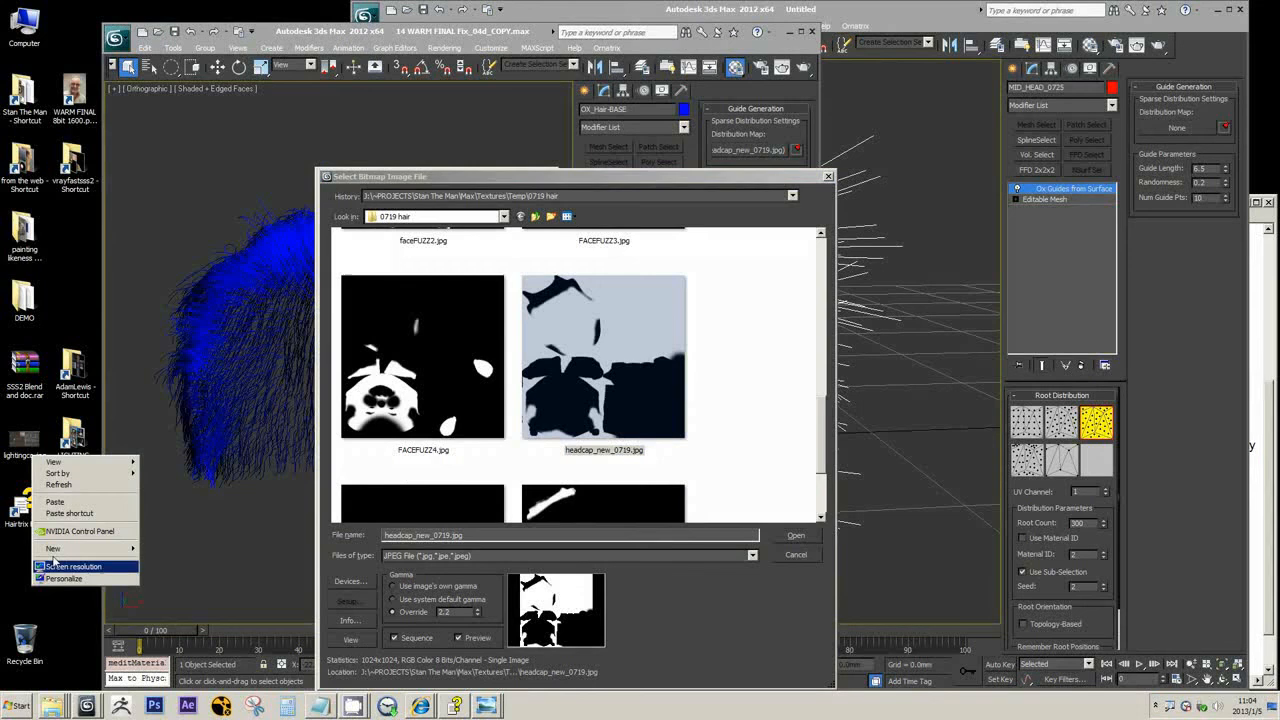
click(72, 503)
click(788, 558)
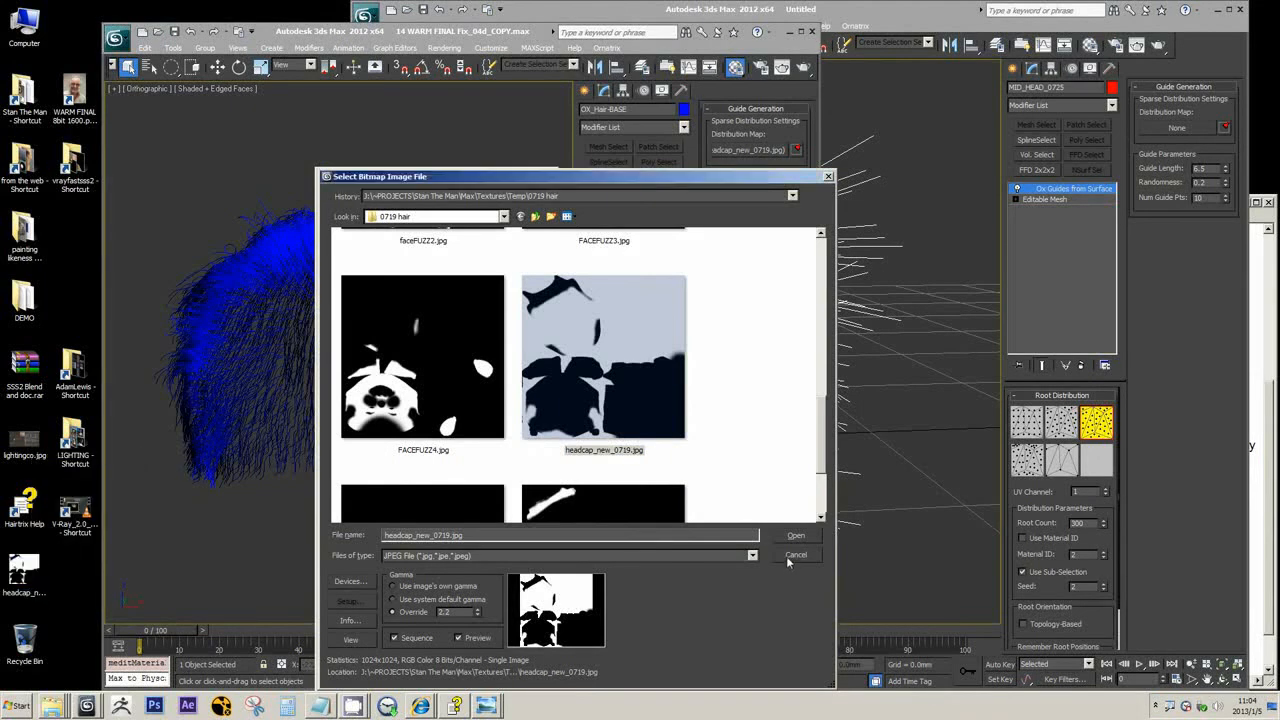
click(789, 31)
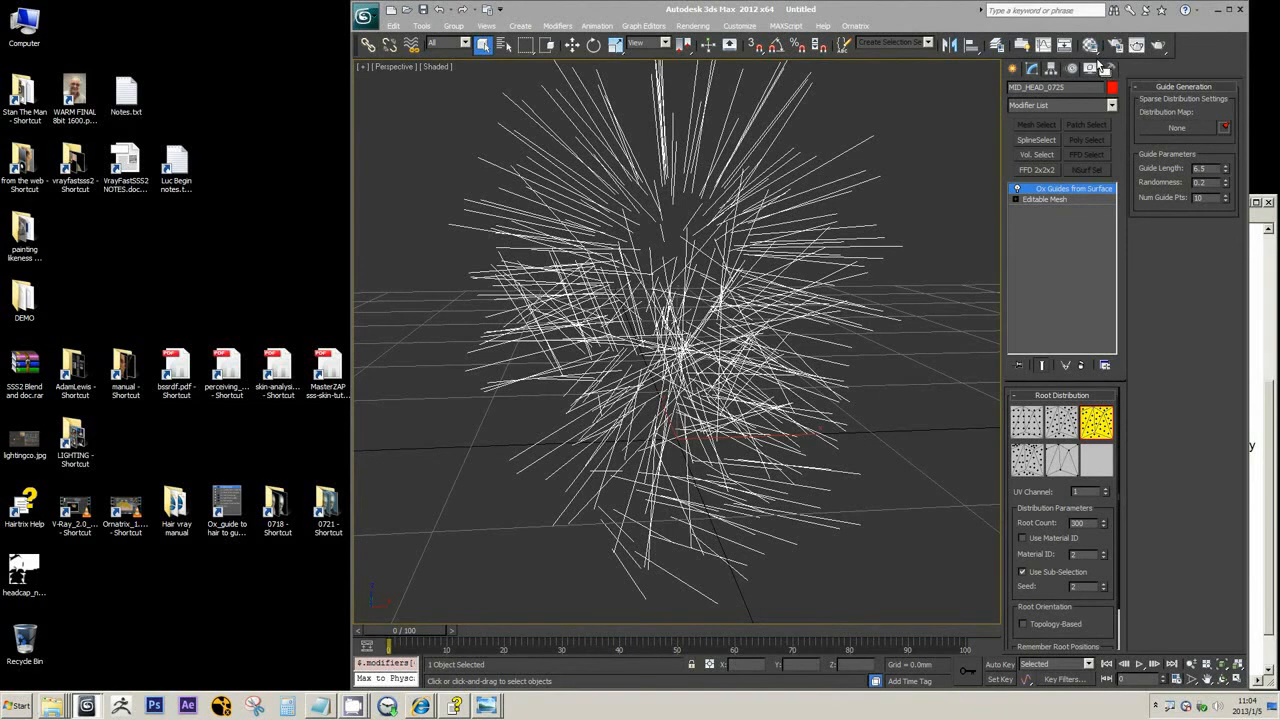
Load headcap_new_0719.jpg from the desktop as the guides' distribution map, with gamma overridden to 1.0
click(1090, 44)
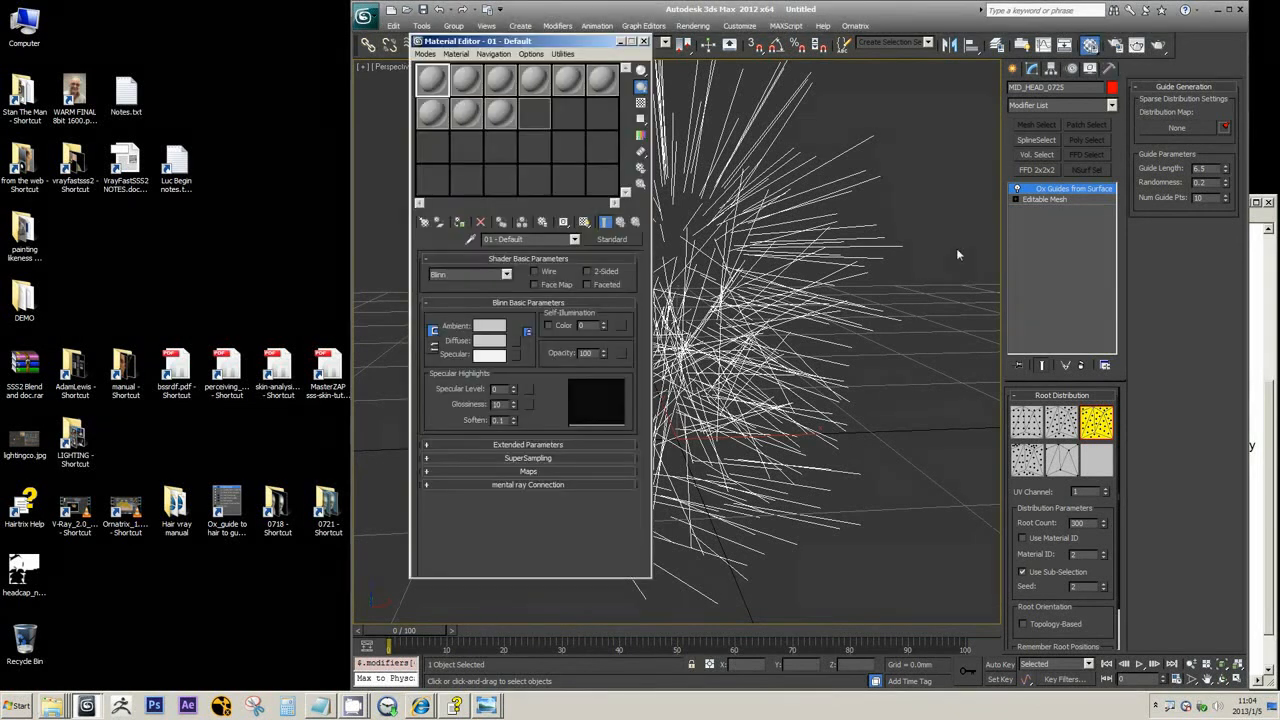
click(1180, 128)
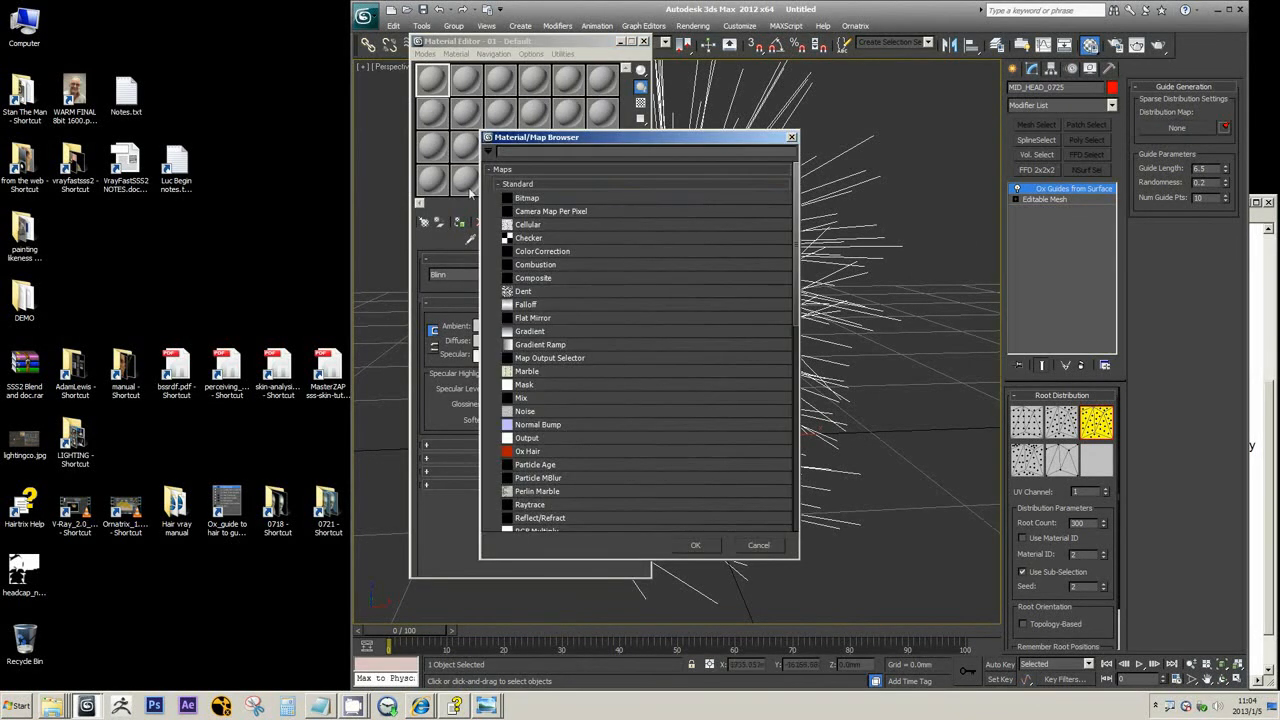
double_click(531, 199)
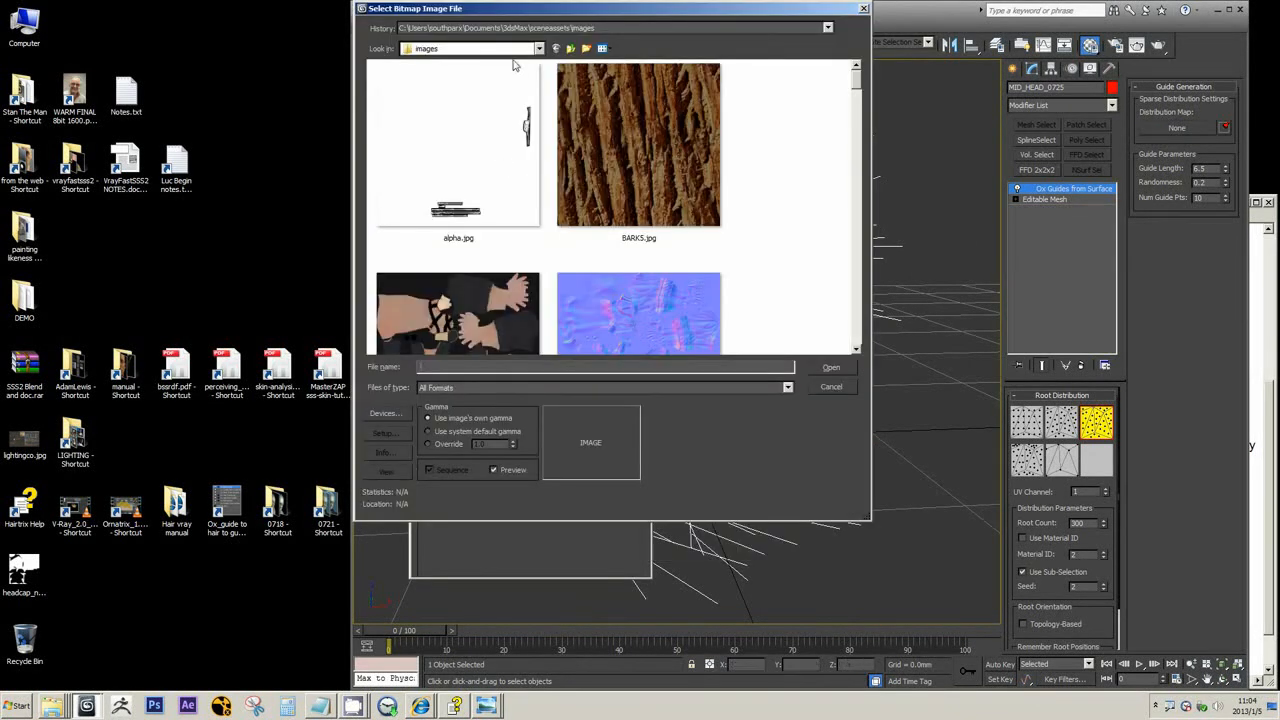
click(428, 48)
click(422, 63)
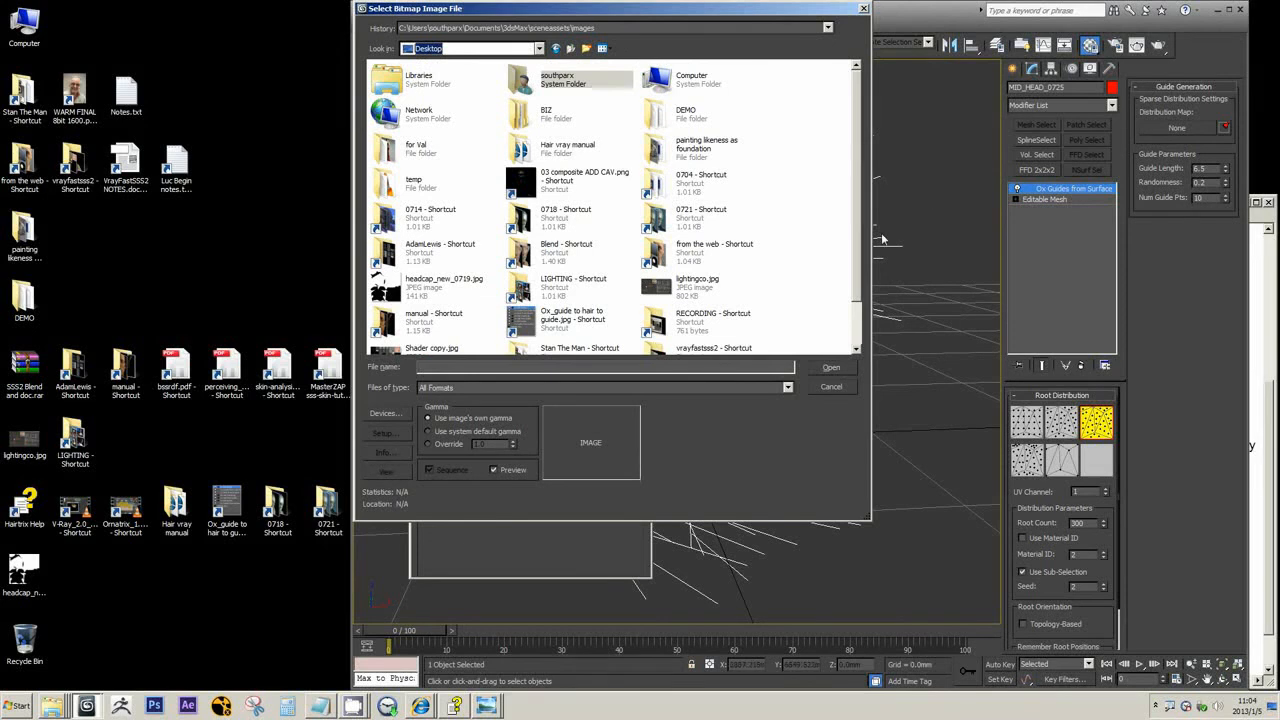
text(headcap_new_0719.jpg)
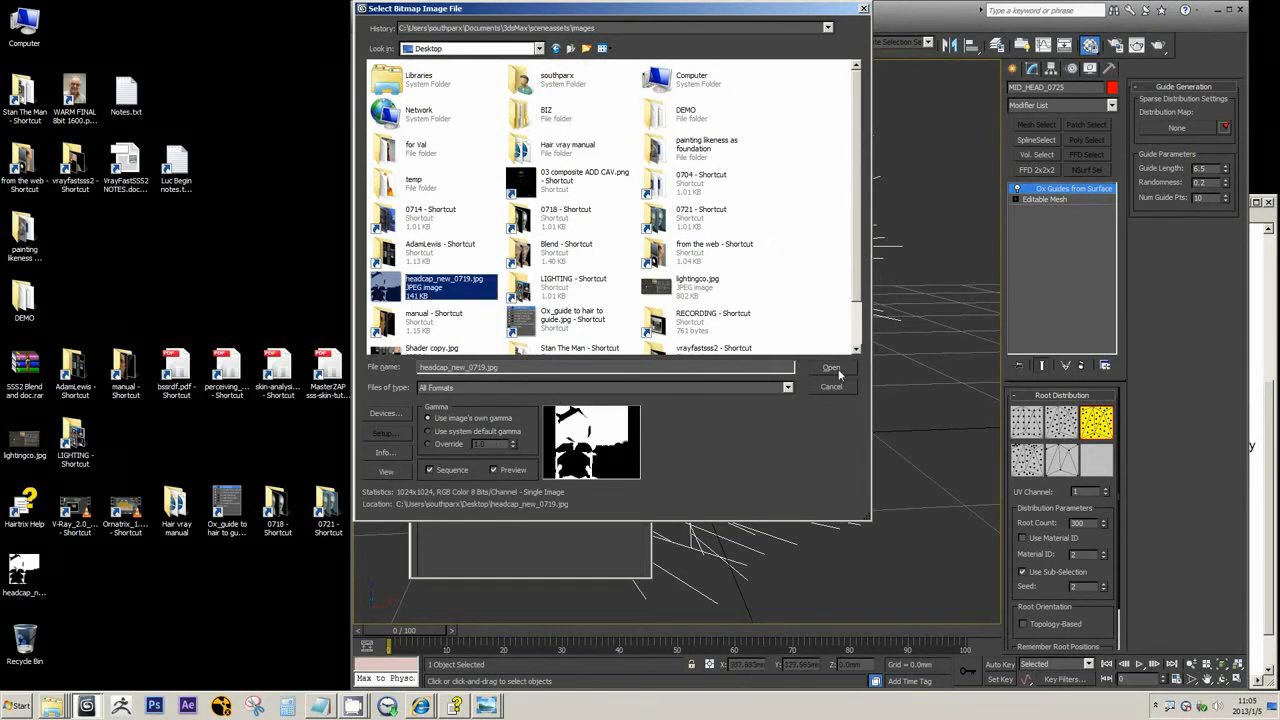
click(450, 444)
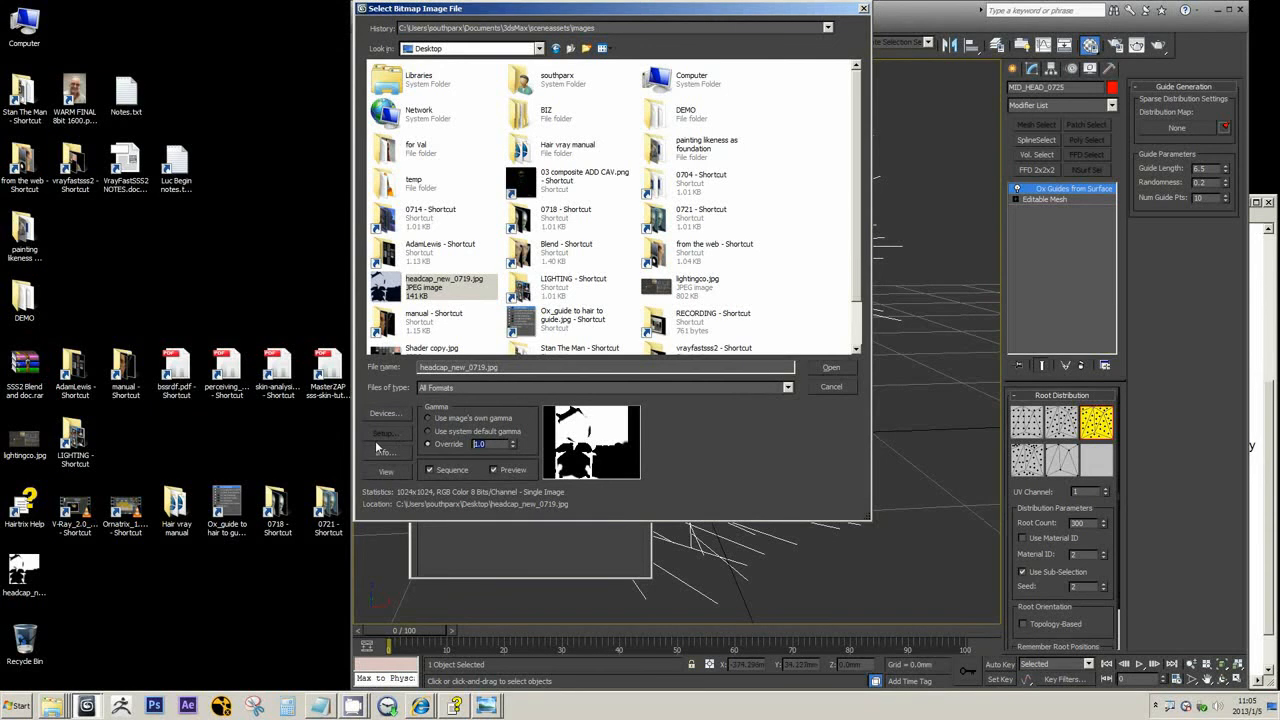
click(832, 367)
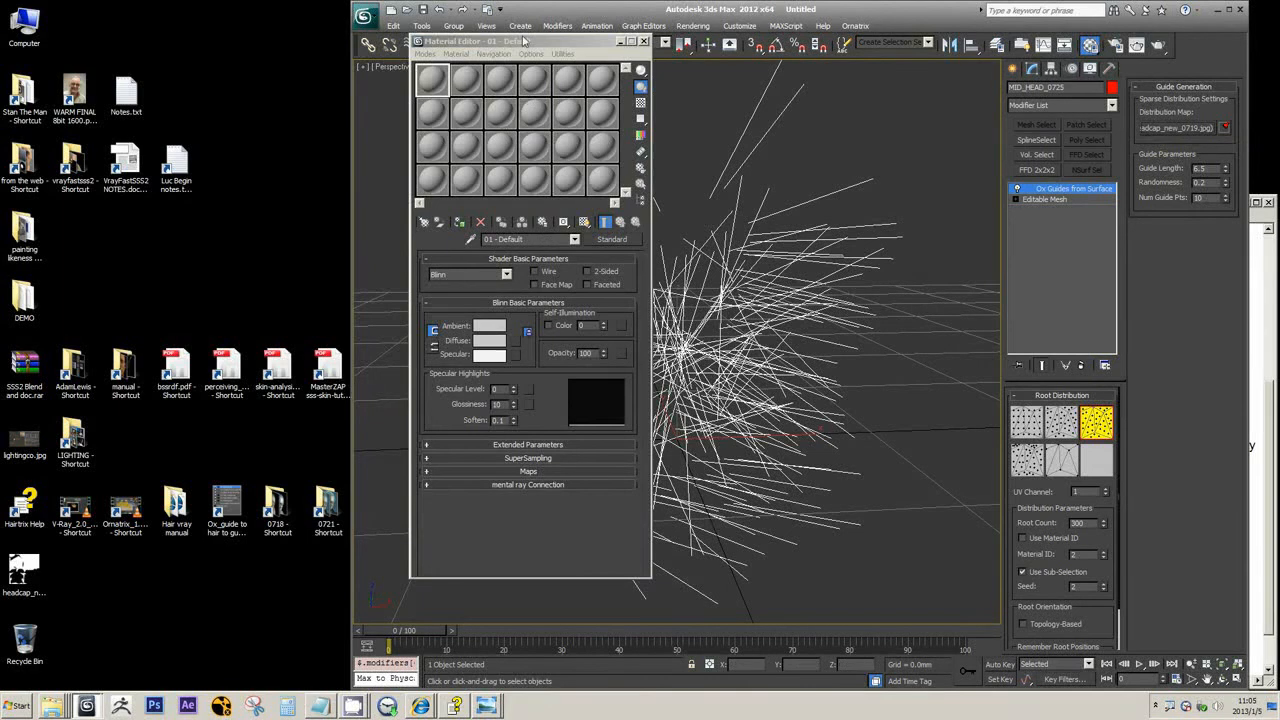
Place the guides' distribution map in the Diffuse slot of the 01 - Default material
drag(525, 41, 305, 57)
drag(1171, 128, 296, 364)
click(292, 363)
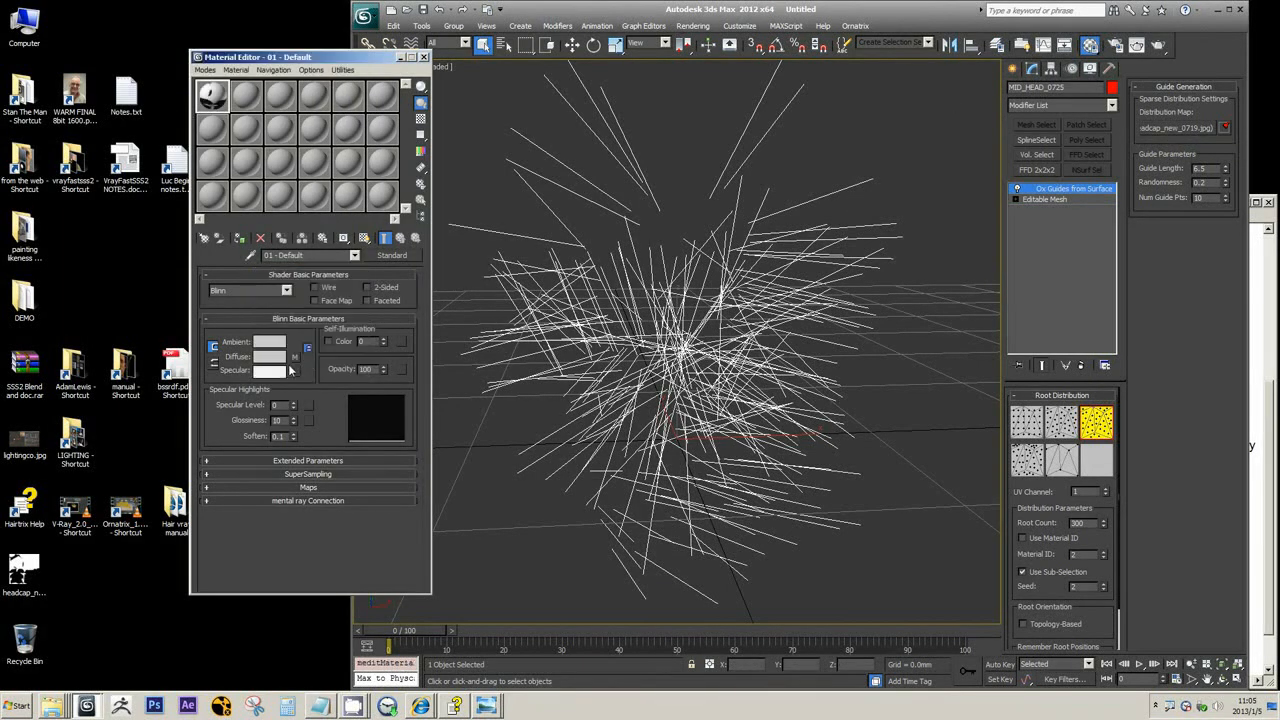
Assign the 01 - Default material to the head's Editable Mesh and show its diffuse map in the viewport
click(1064, 200)
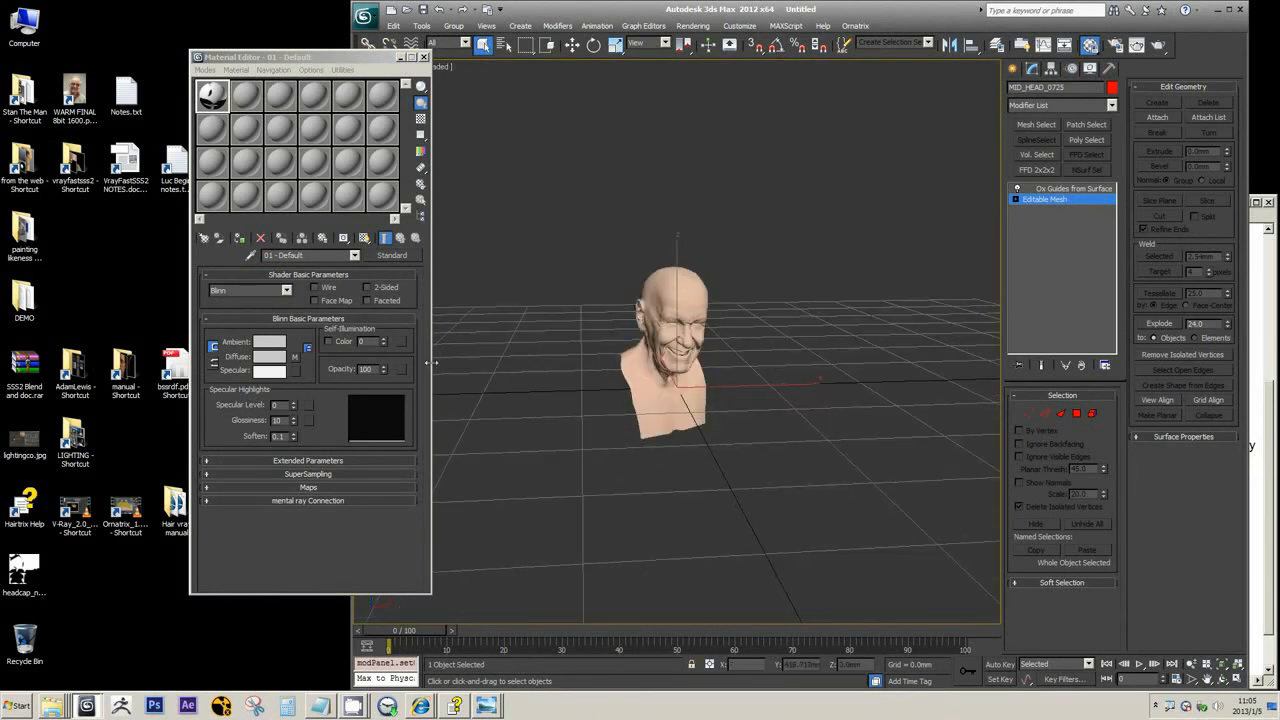
click(242, 237)
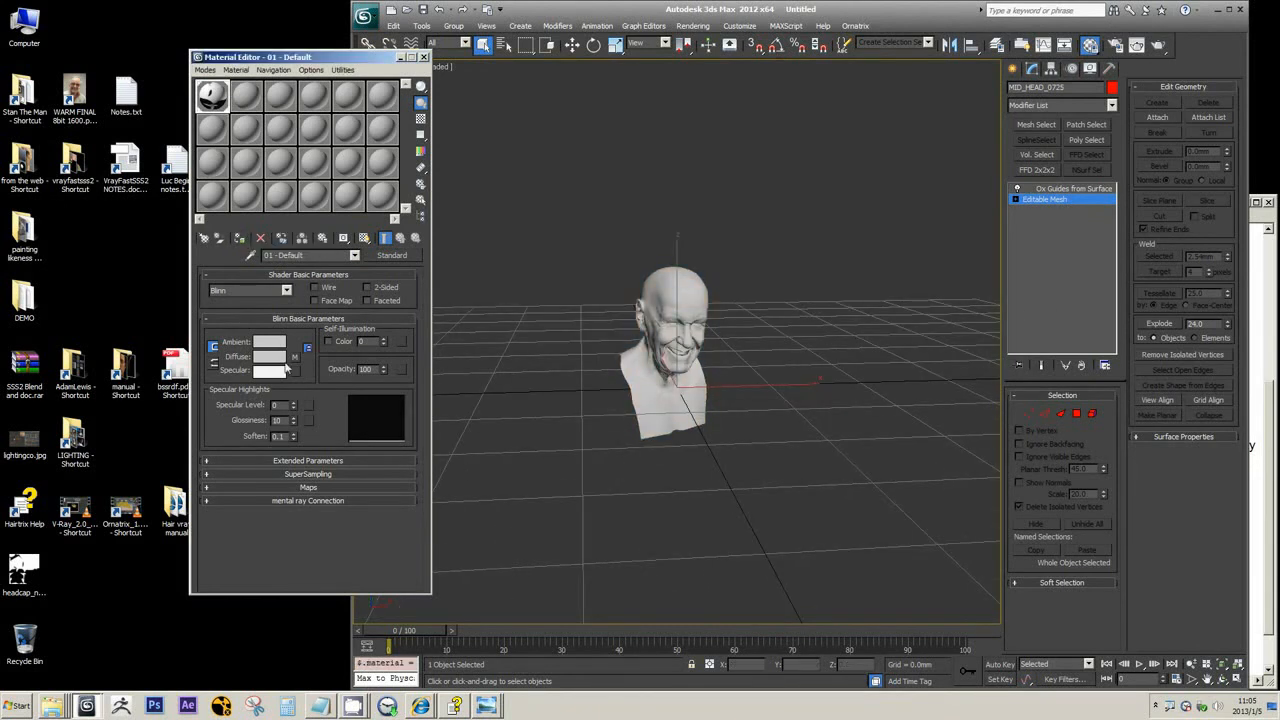
click(364, 238)
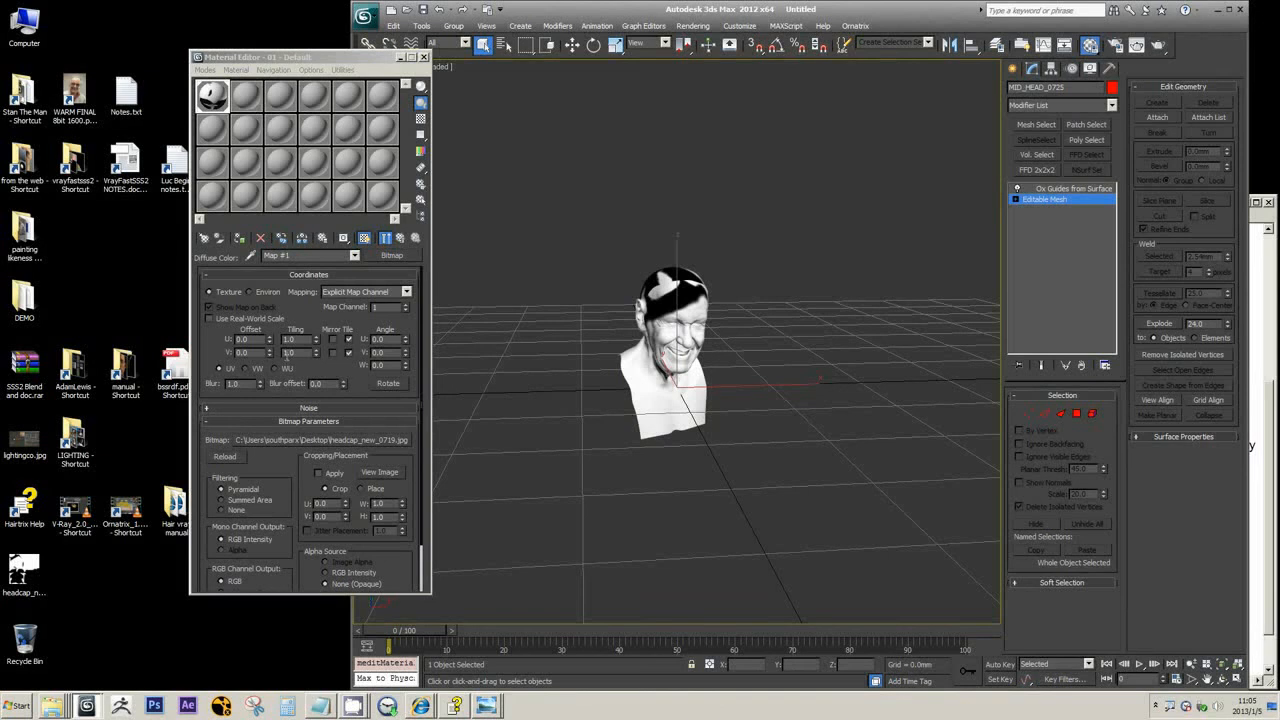
Set the diffuse bitmap's V tiling to -1.0
click(331, 361)
text(-)
key(Return)
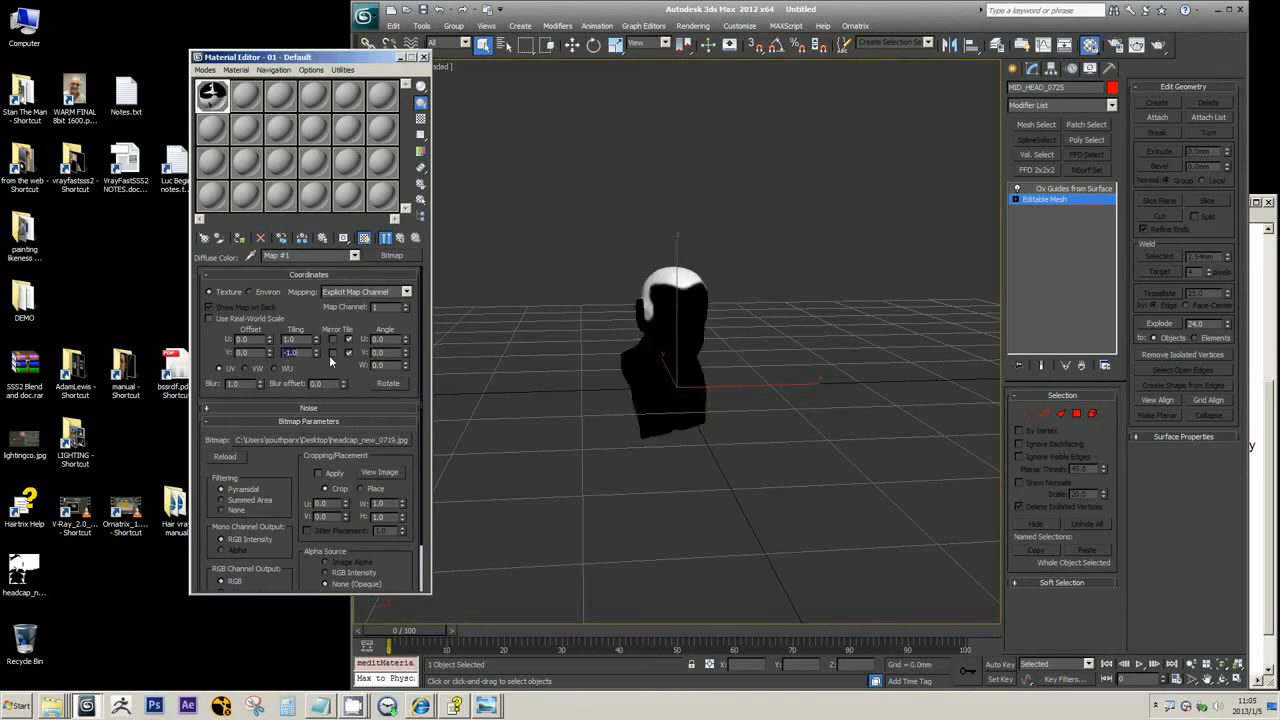
Inspect how the headcap map's white hair area sits on the head from several sides
click(658, 342)
scroll(658, 342, up, 5)
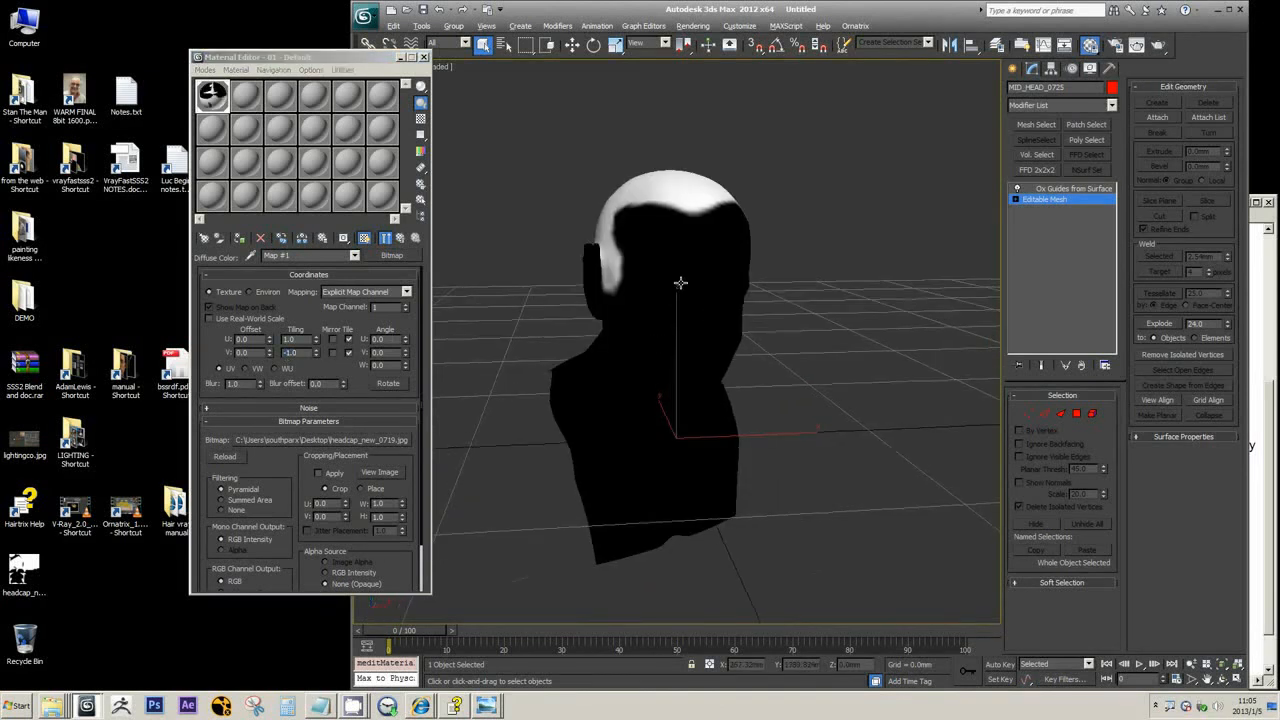
alt+middle_drag(680, 283, 740, 248)
alt+middle_drag(734, 333, 774, 276)
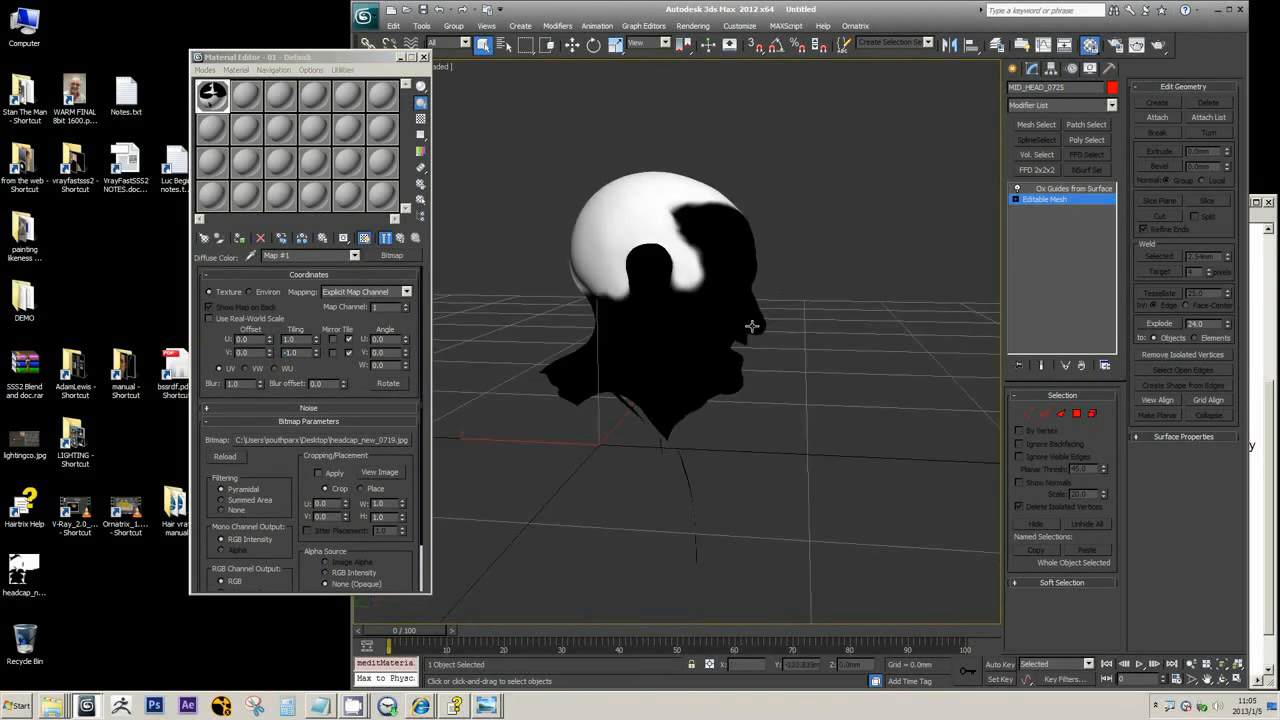
alt+middle_drag(752, 327, 734, 309)
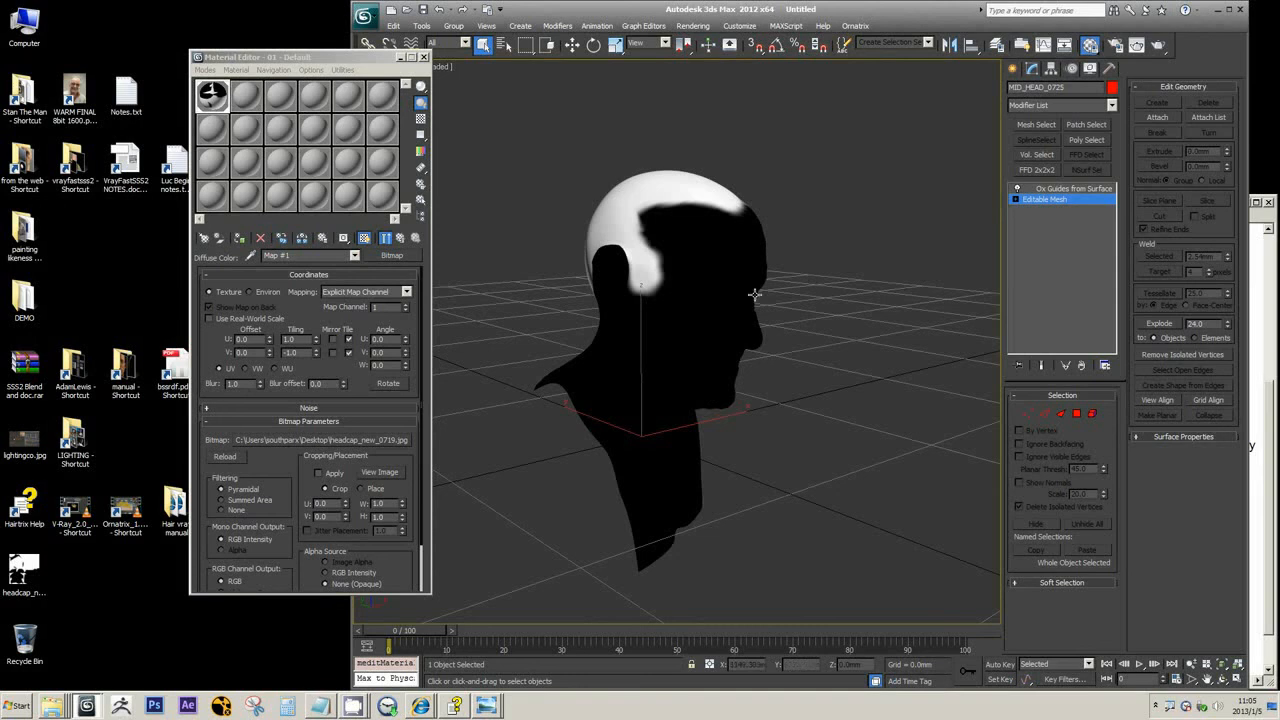
scroll(768, 328, up, 2)
alt+middle_drag(794, 257, 714, 209)
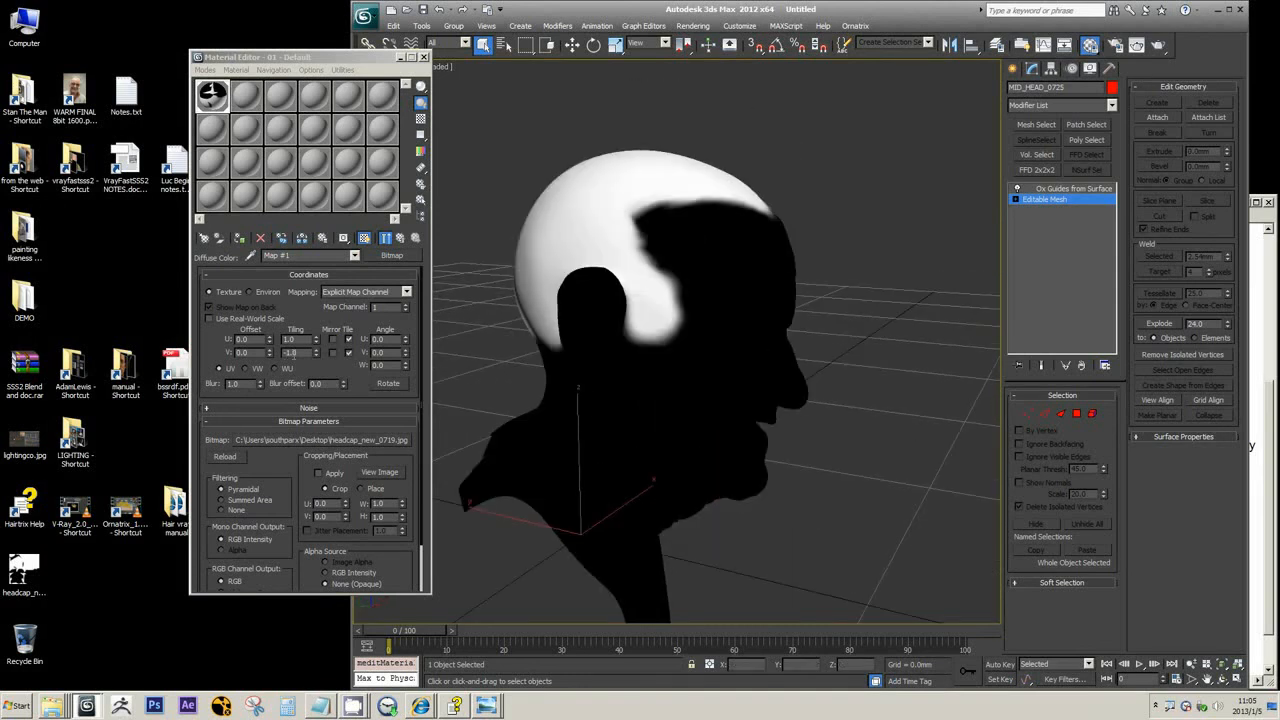
alt+middle_drag(829, 339, 731, 211)
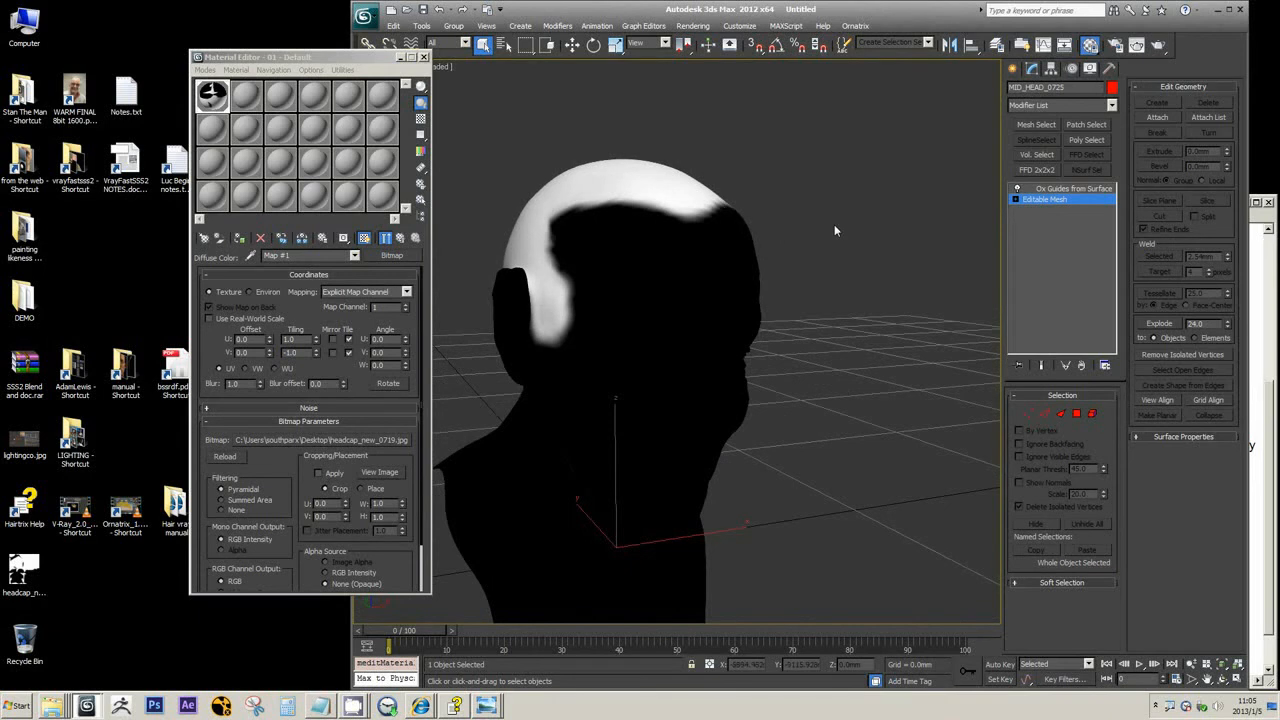
Refresh the Ox Guides from Surface distribution by lowering Root Count to 297 and setting it back to 300
click(1064, 190)
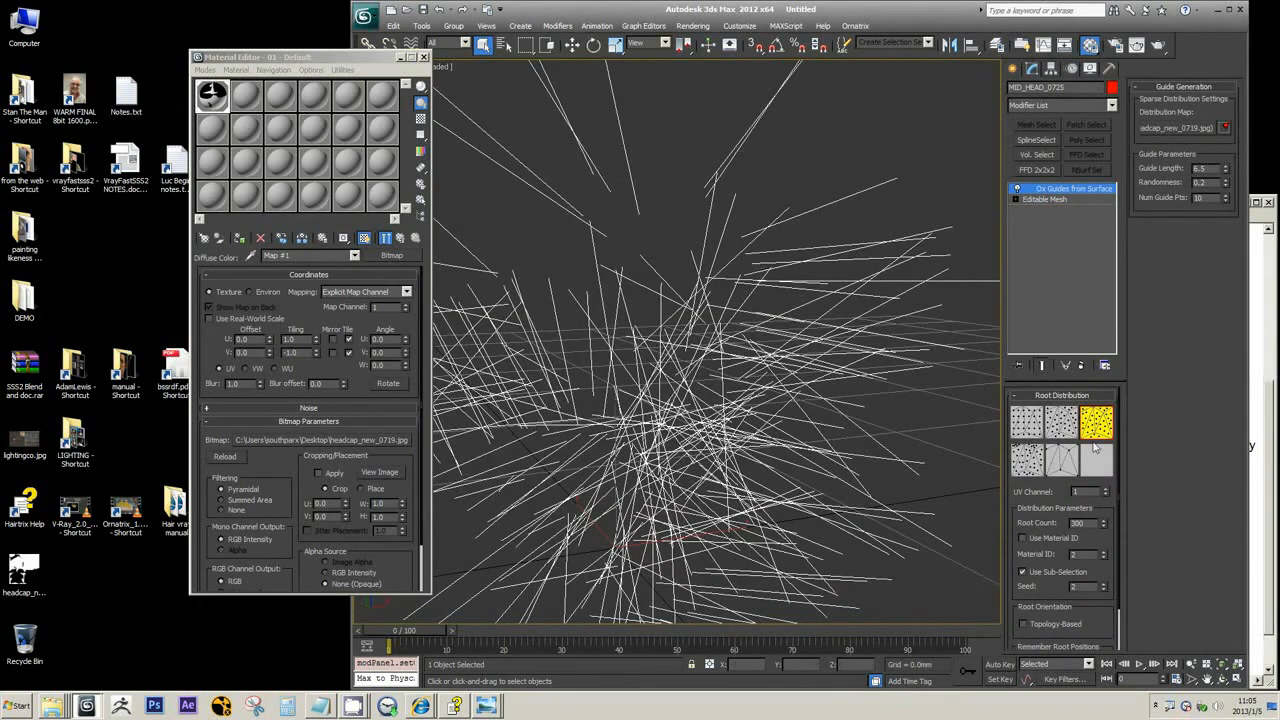
click(1104, 526)
middle_drag(779, 416, 819, 455)
scroll(819, 455, down, 3)
alt+middle_drag(700, 411, 757, 412)
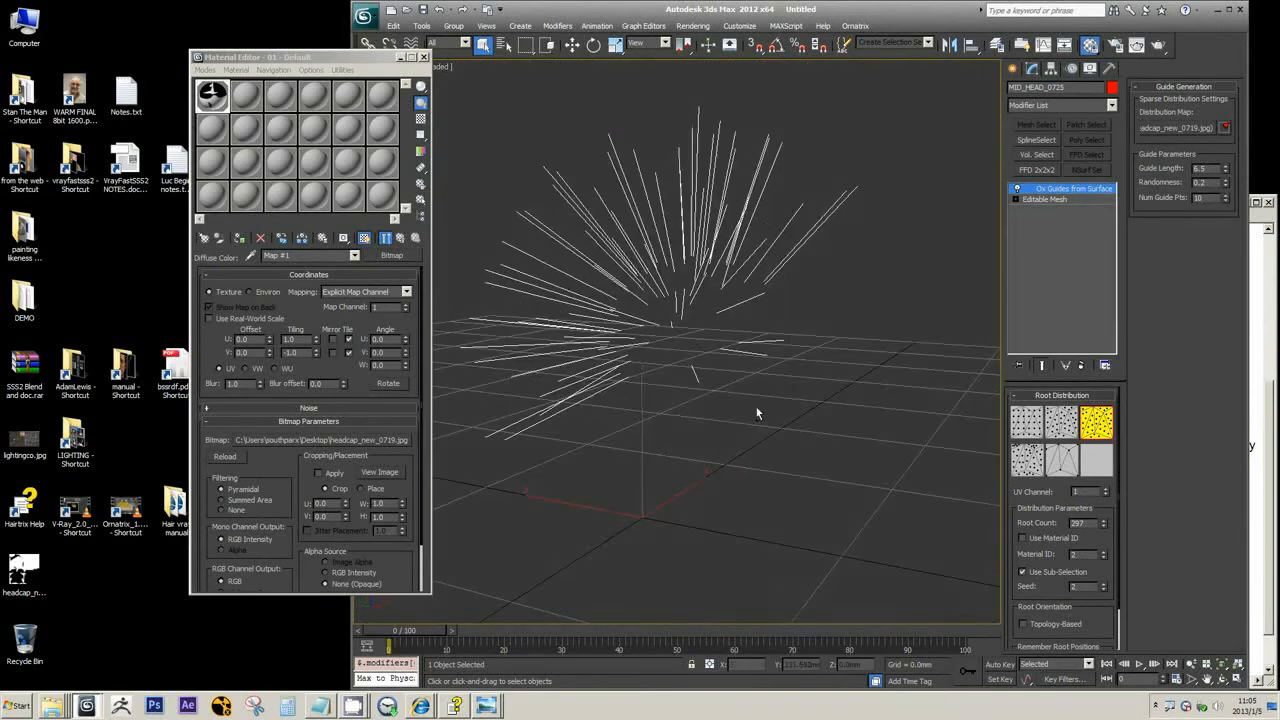
click(1104, 519)
scroll(765, 395, up, 5)
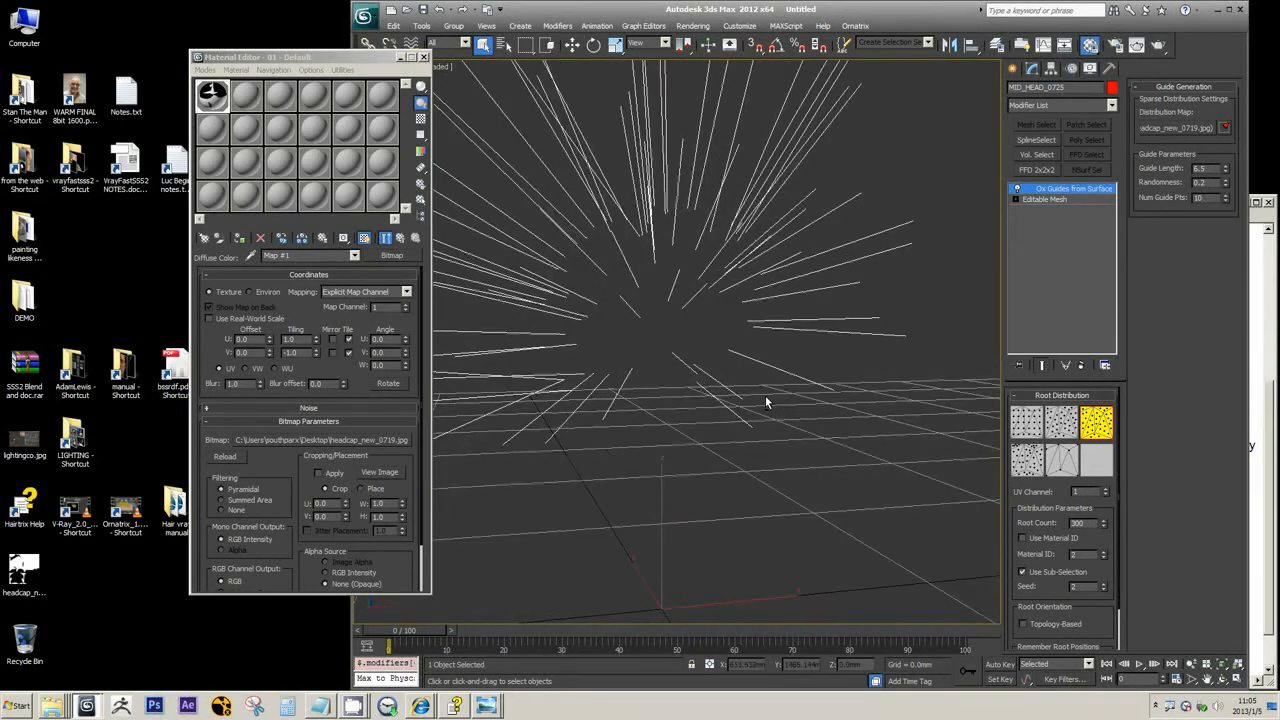
scroll(860, 343, down, 4)
alt+middle_drag(860, 343, 900, 340)
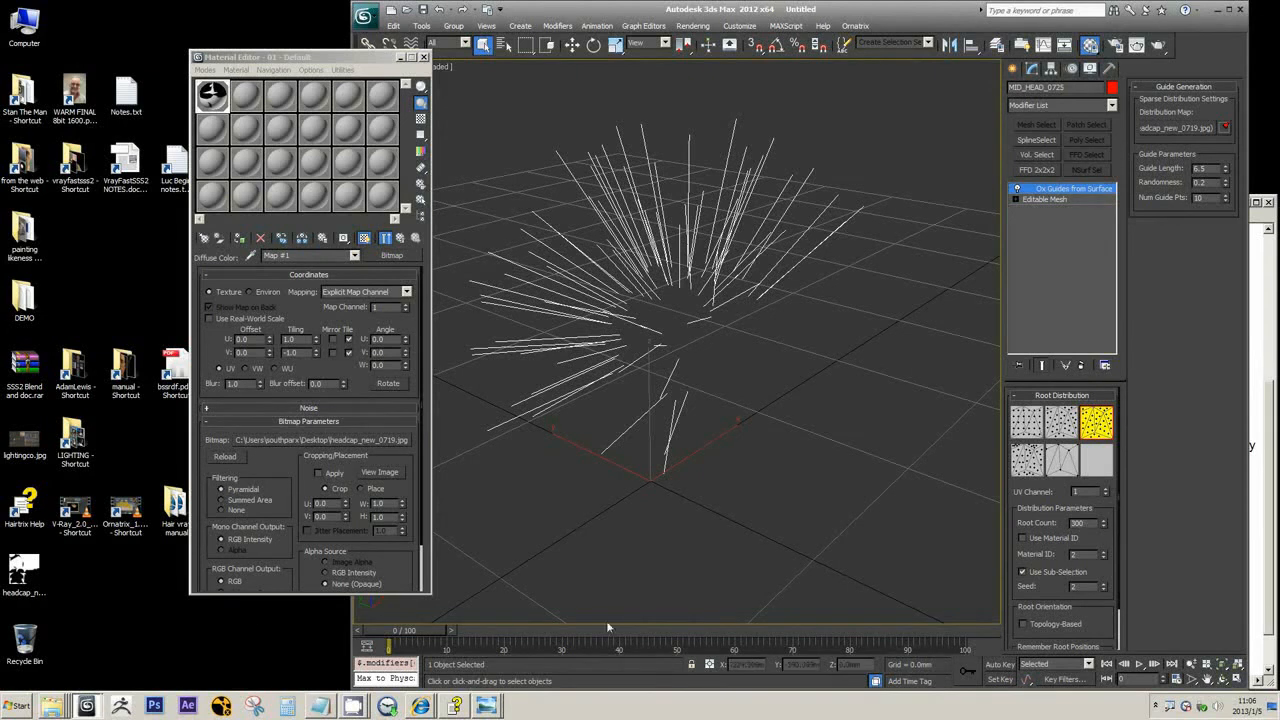
click(1111, 105)
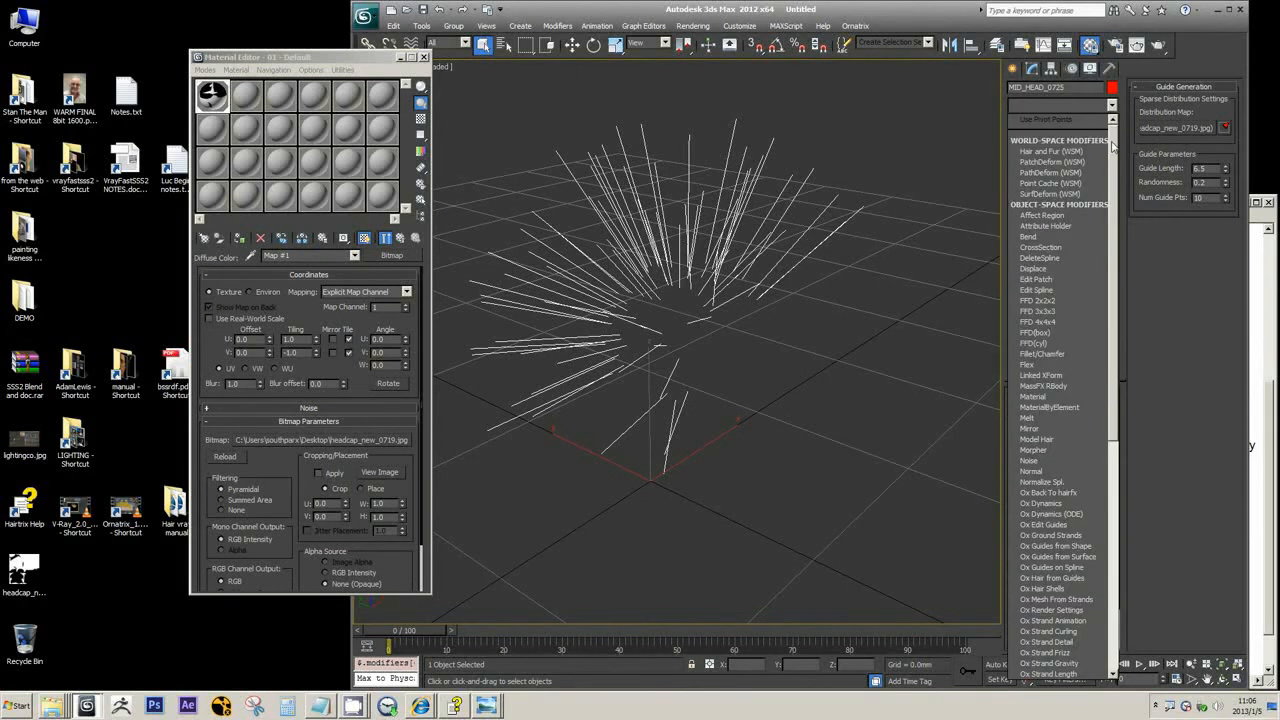
drag(1113, 147, 1114, 272)
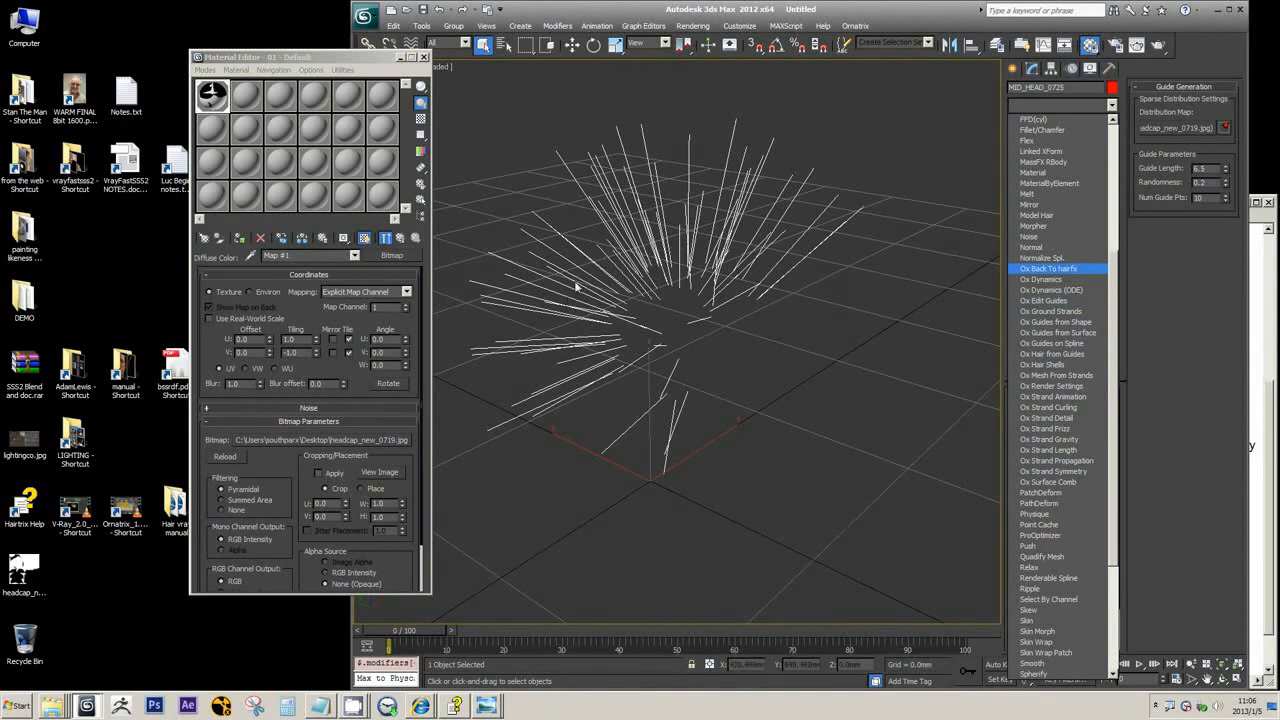
click(772, 13)
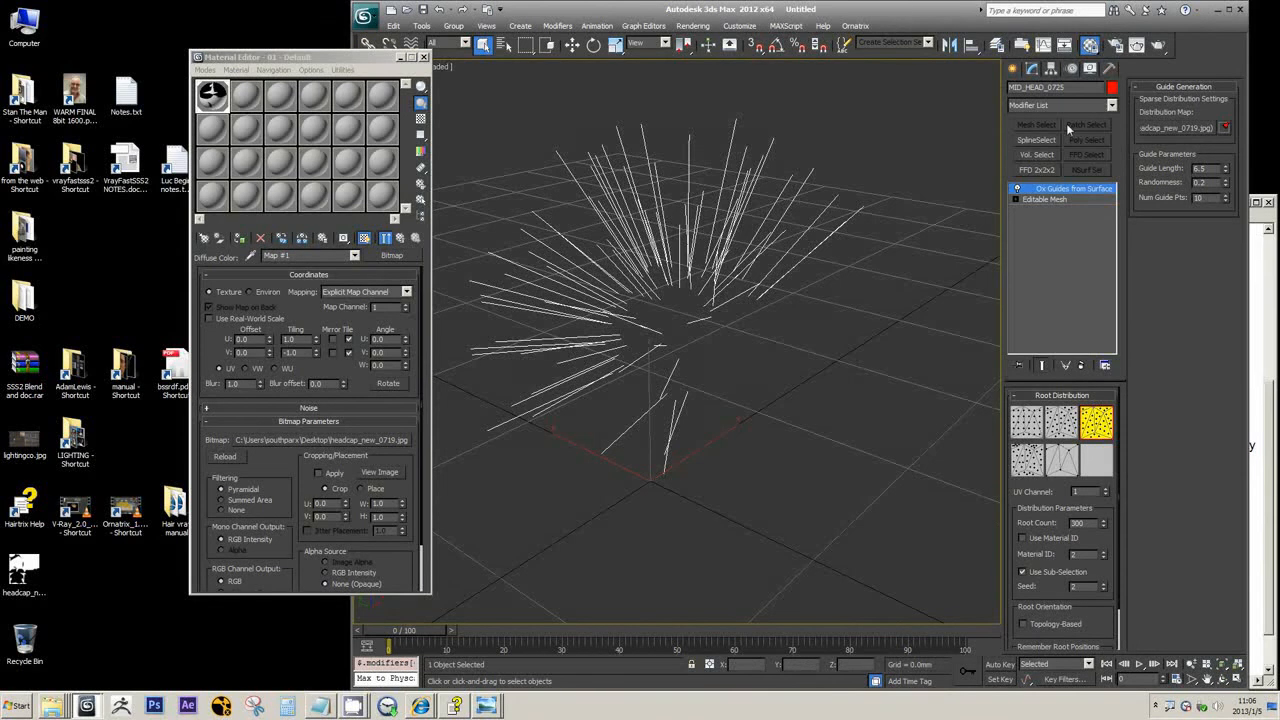
alt+middle_drag(808, 270, 797, 258)
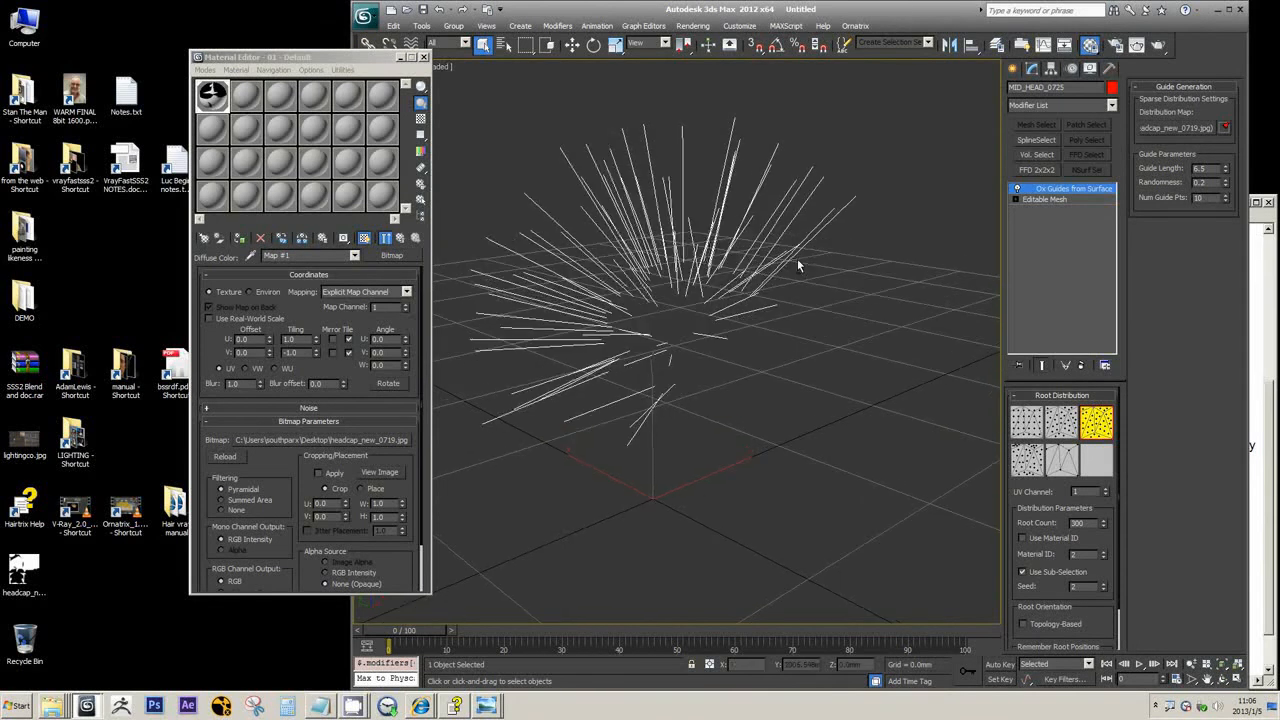
Add an Ox Edit Guides modifier above Ox Guides from Surface and make it the active modifier
click(1054, 102)
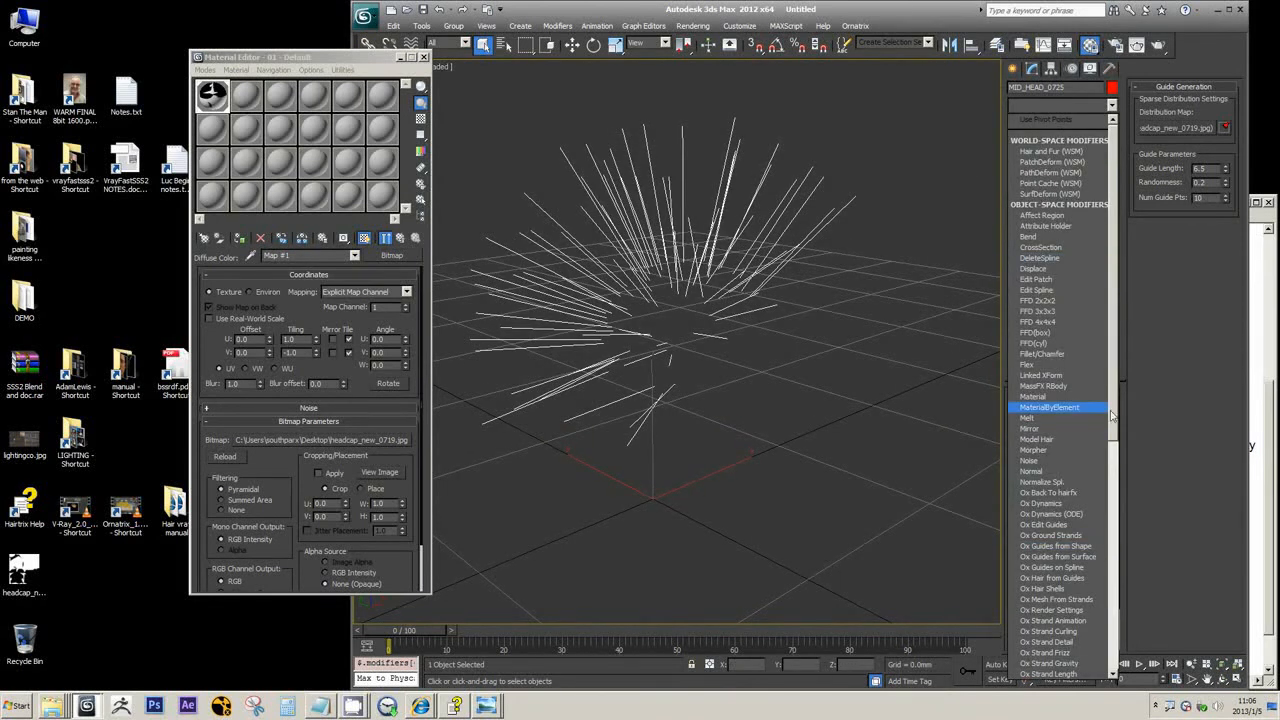
scroll(1114, 461, down, 3)
scroll(1114, 461, down, 4)
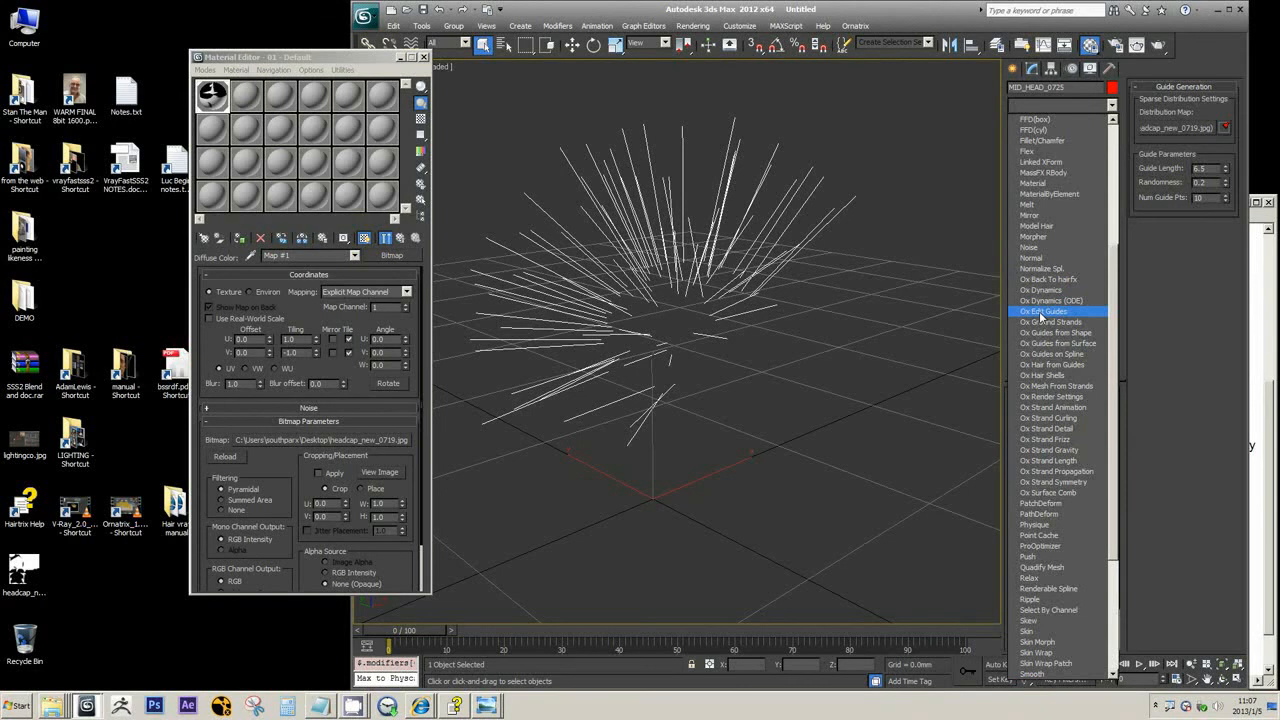
click(1040, 311)
click(1066, 199)
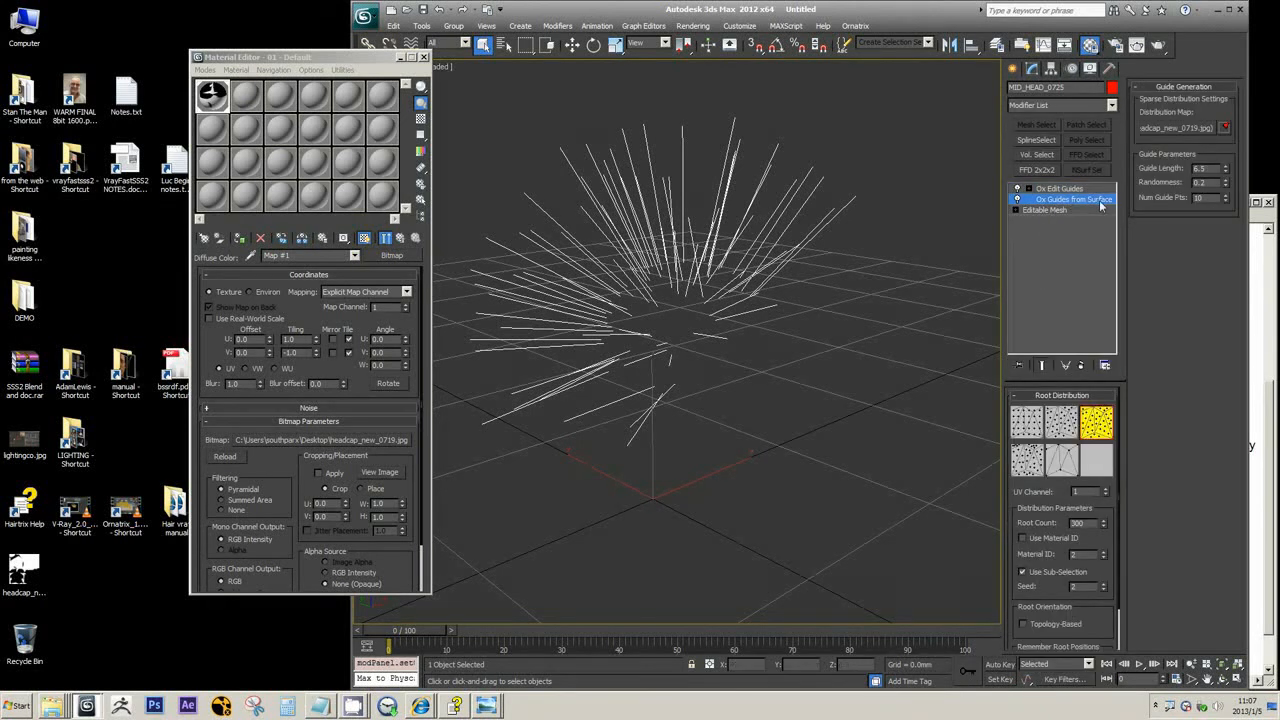
click(1060, 189)
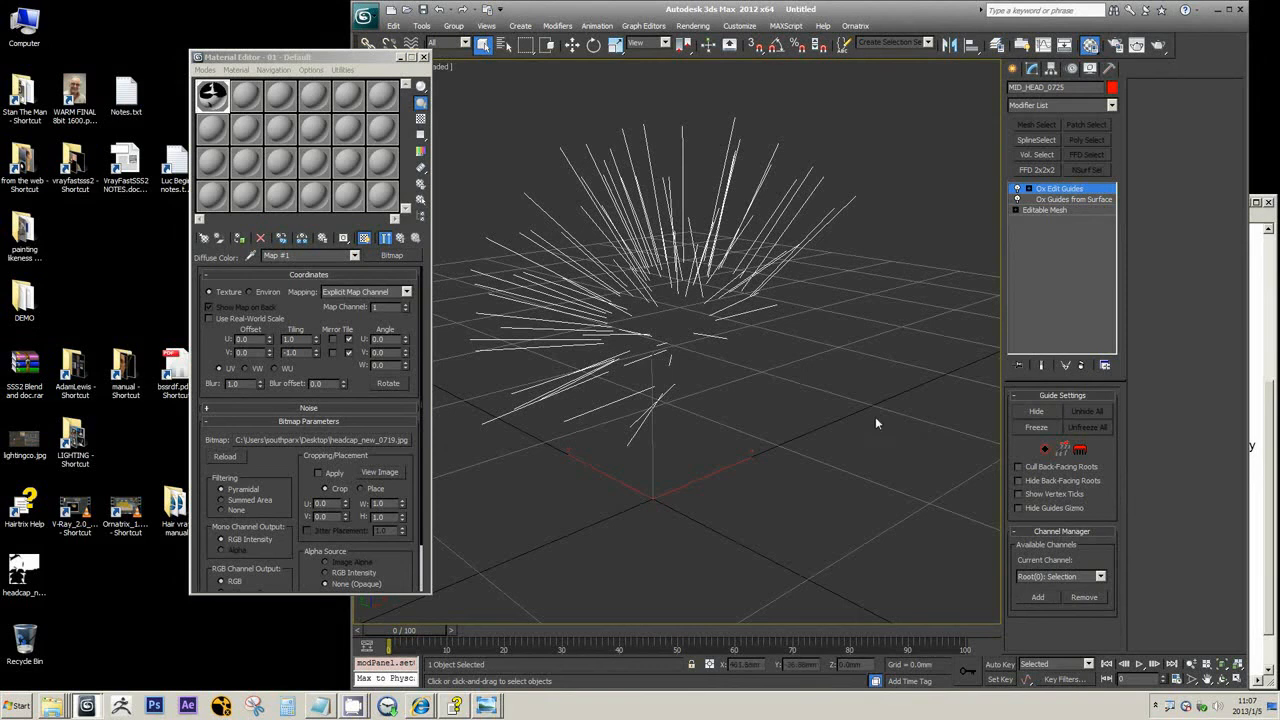
Go through the Edit Guides root, strand and brush levels, and examine the guides' control points at strand level
click(1045, 449)
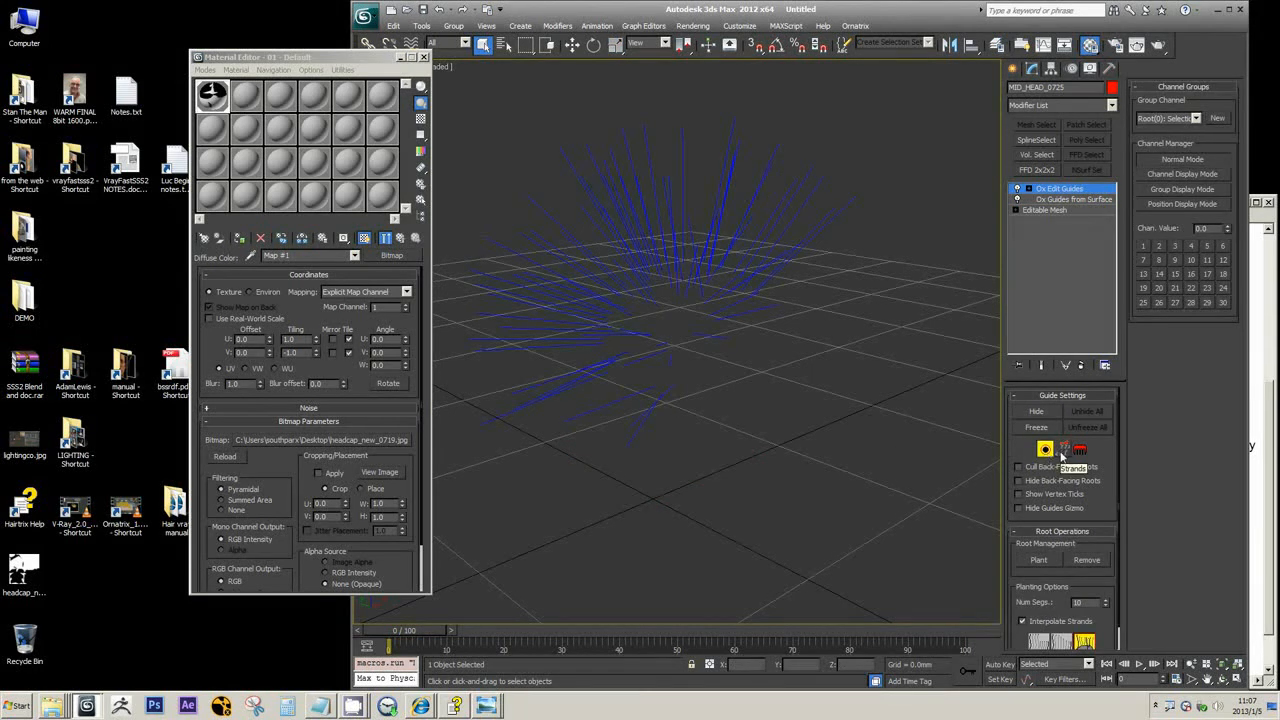
click(1062, 450)
click(1080, 450)
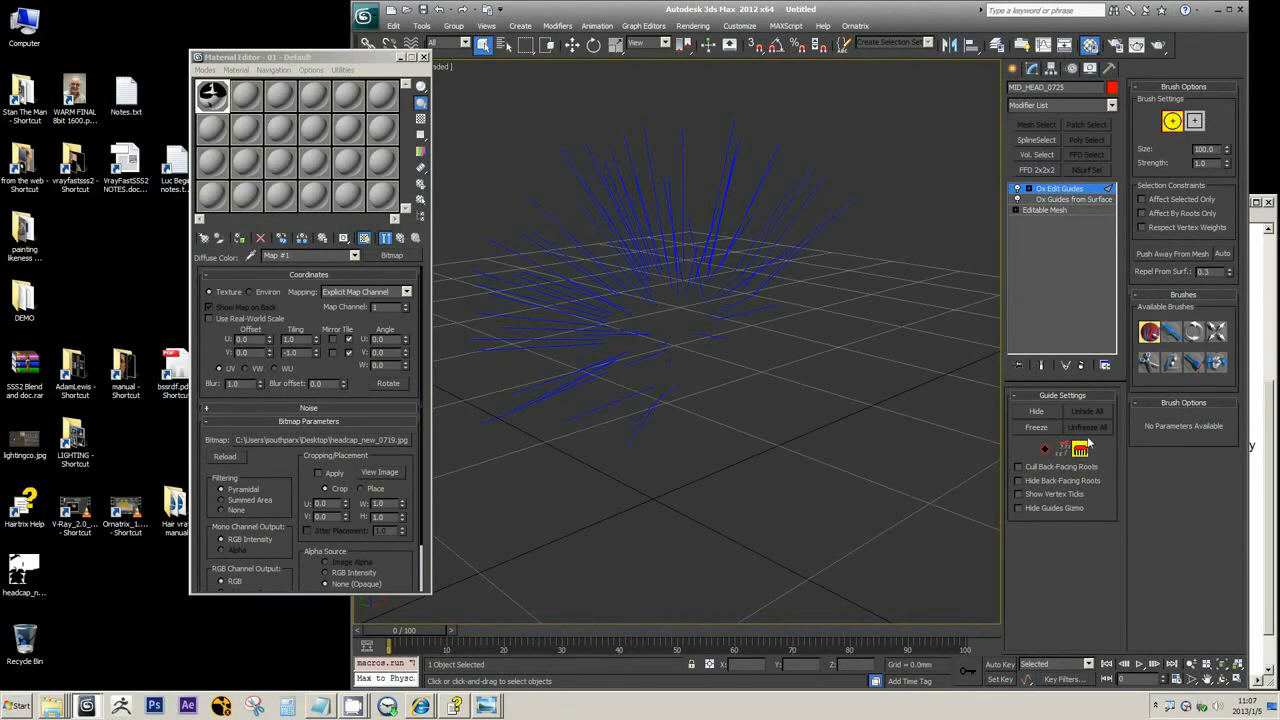
click(1070, 453)
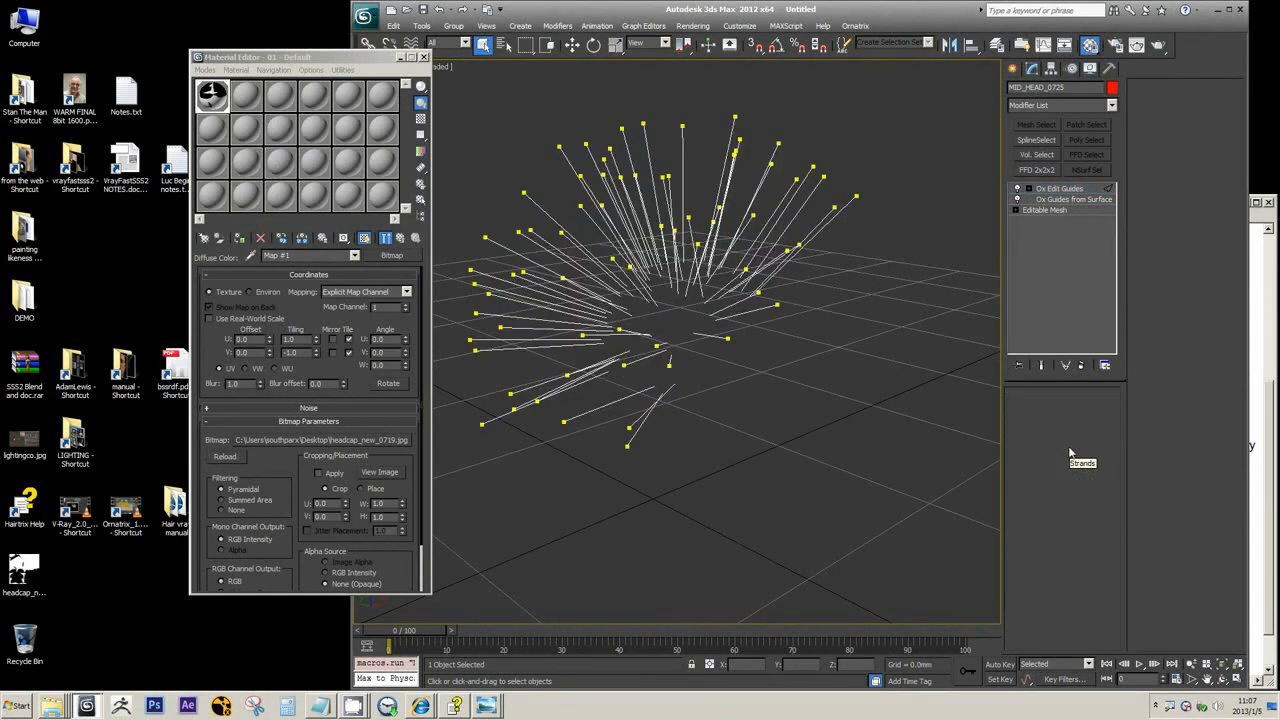
alt+middle_drag(844, 352, 907, 258)
scroll(865, 348, up, 5)
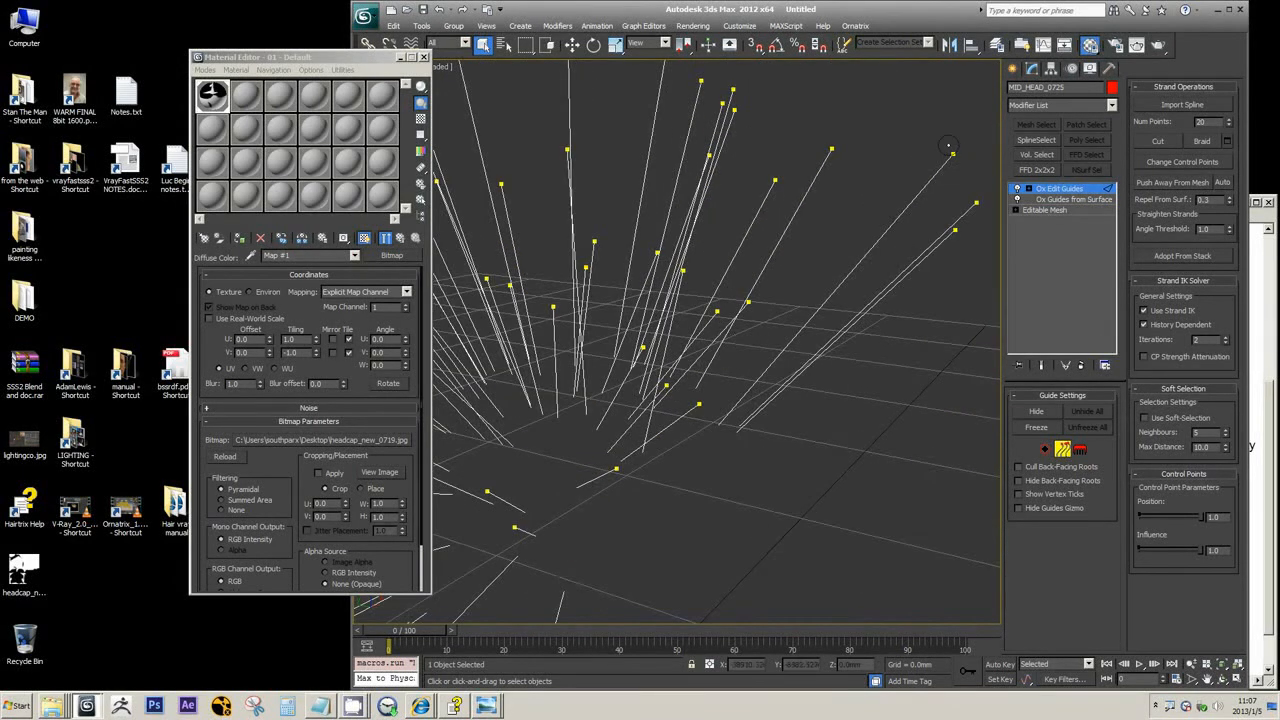
alt+middle_drag(953, 146, 858, 162)
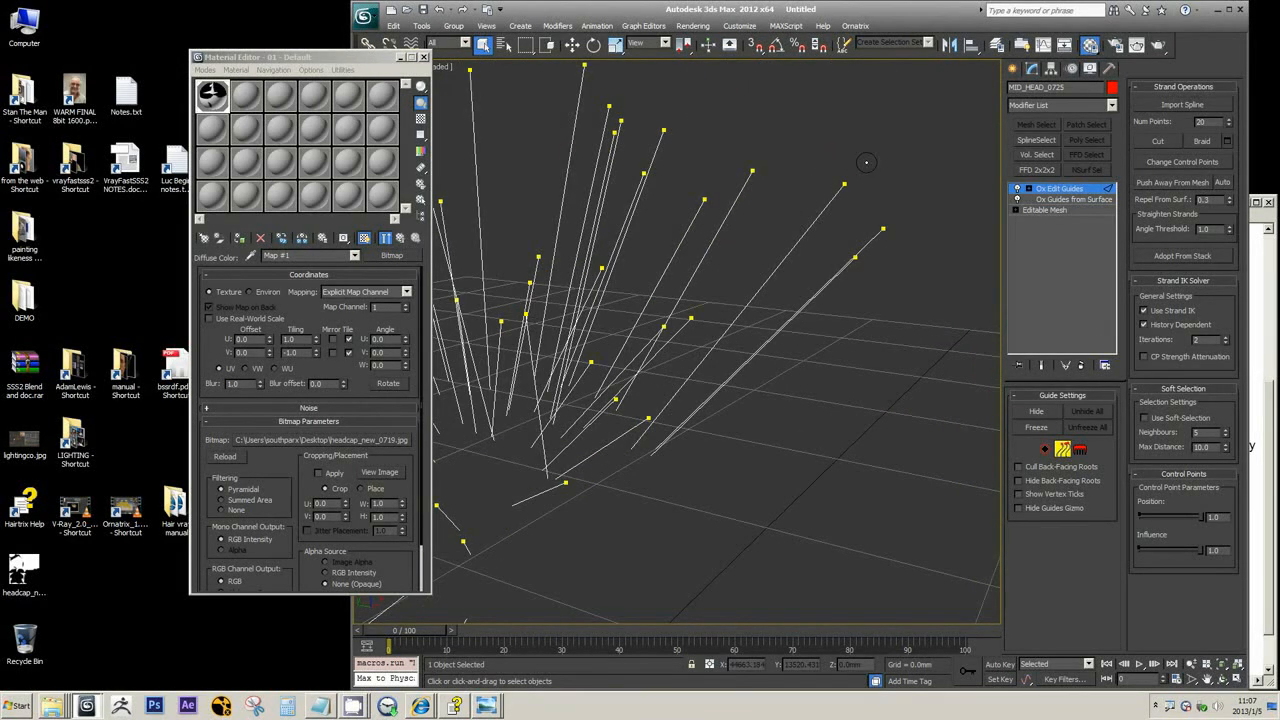
Select the tips of two outer guides at strand level and compare the selection at the root and brush levels
click(1058, 450)
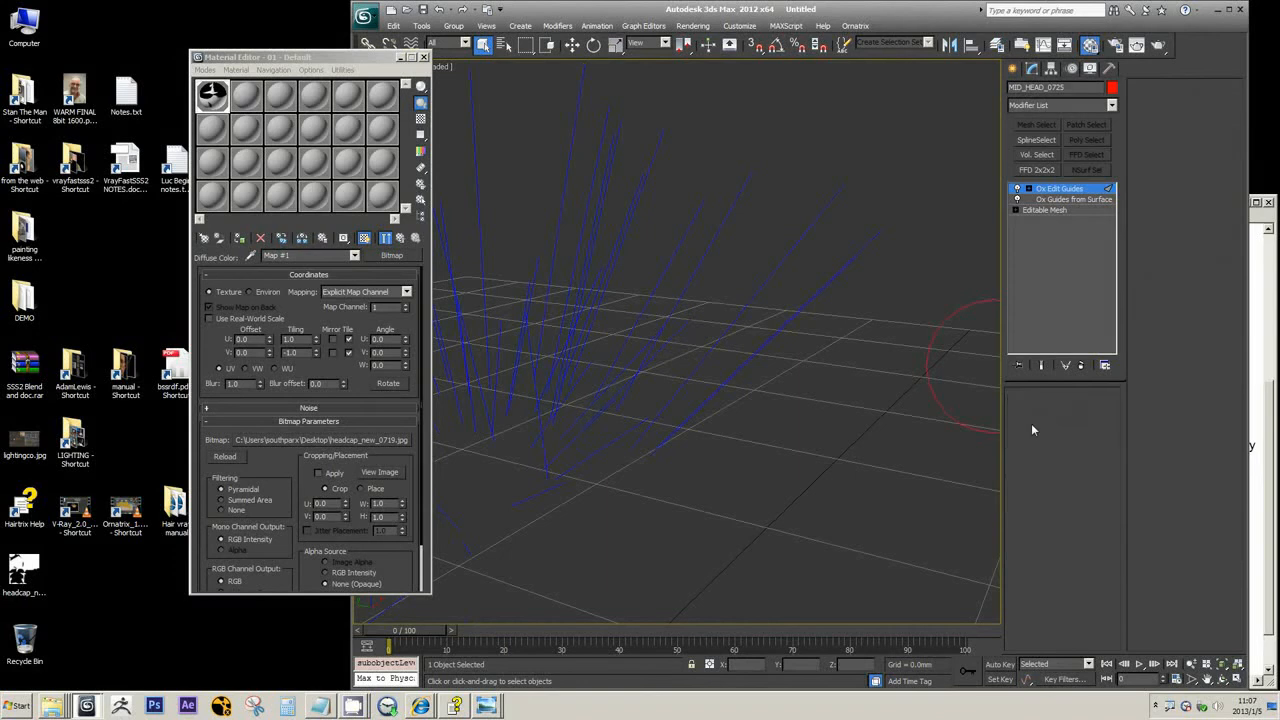
click(1061, 449)
click(1044, 449)
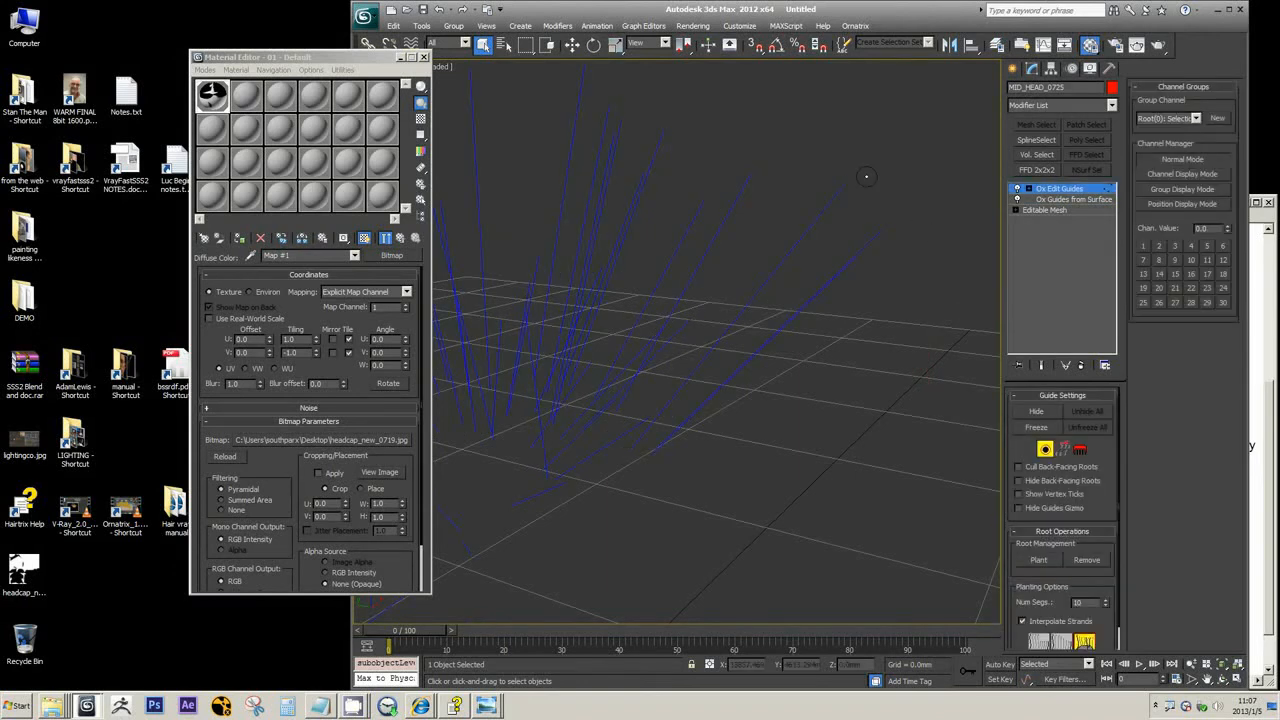
click(1062, 449)
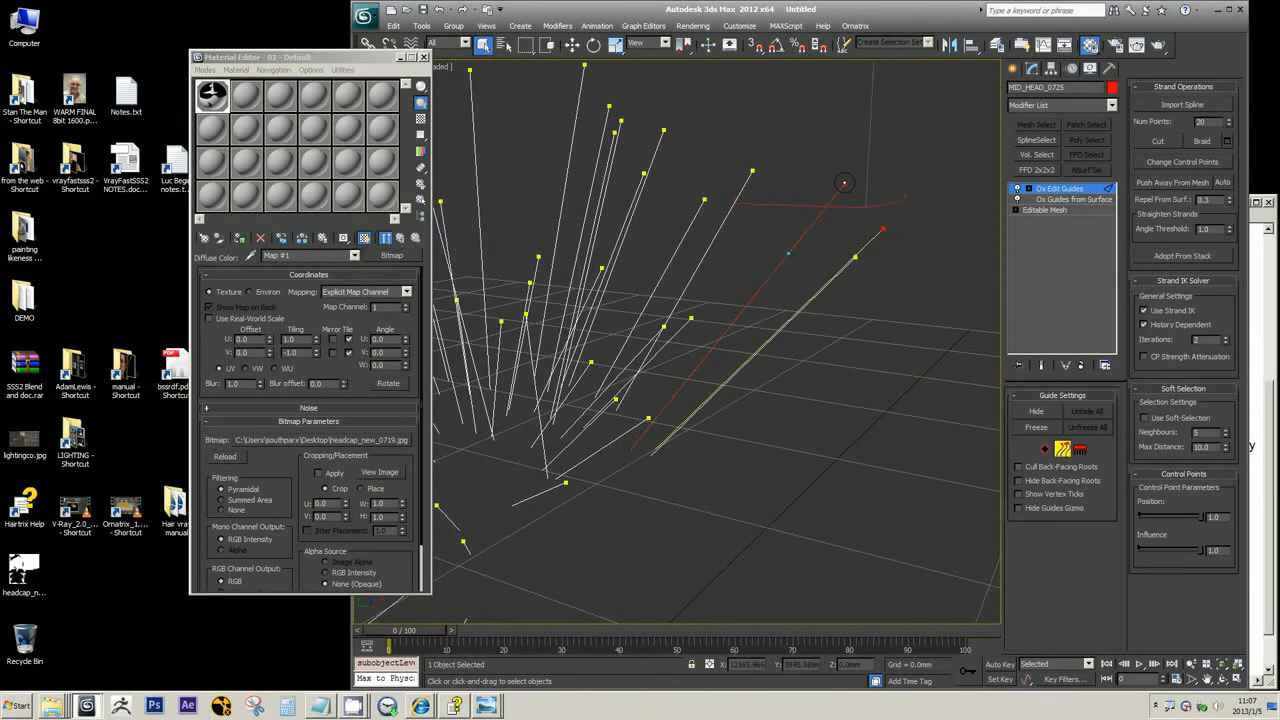
click(1045, 449)
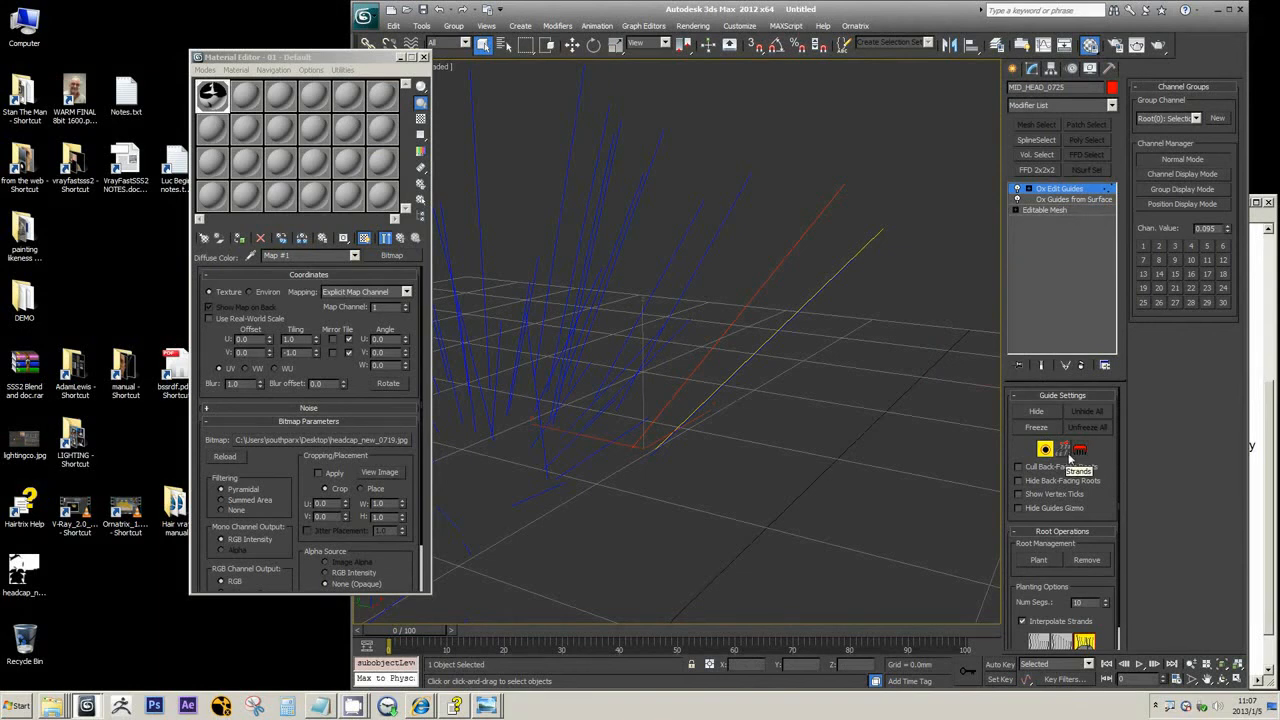
click(1067, 456)
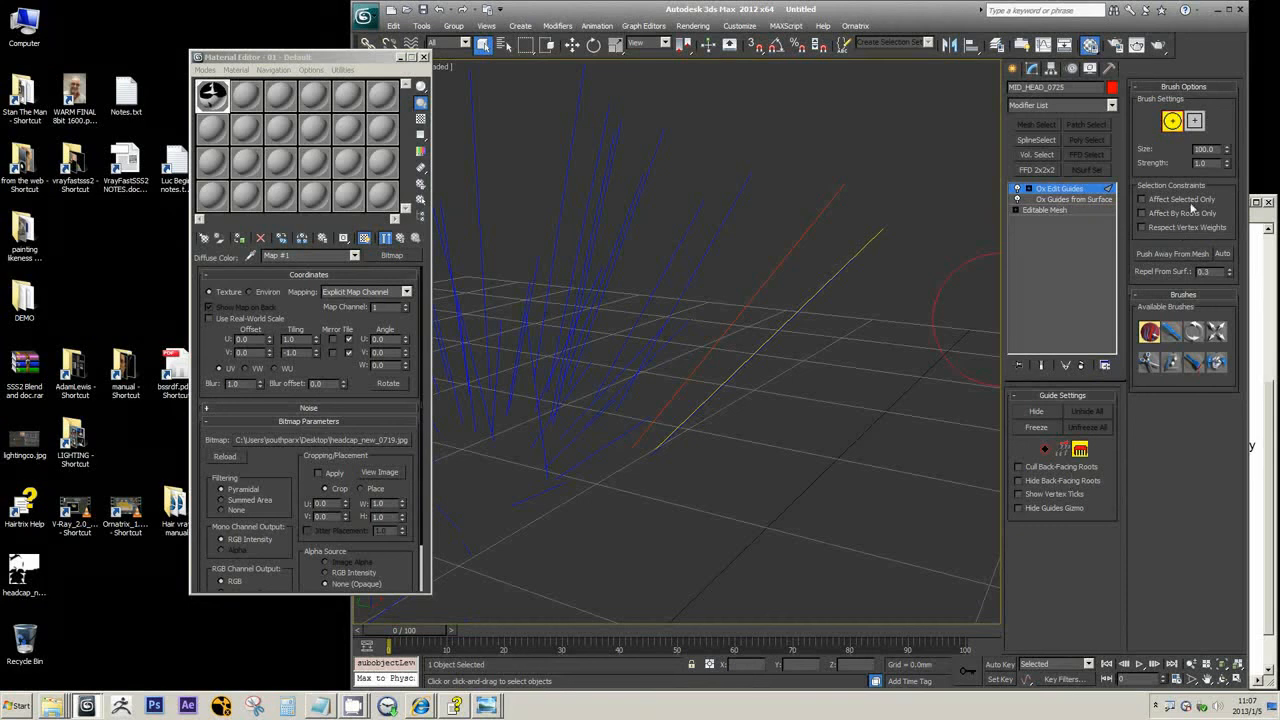
Turn on Show Vertex Ticks at strand level and move the two selected guide tips downward to bend the strands
click(1063, 449)
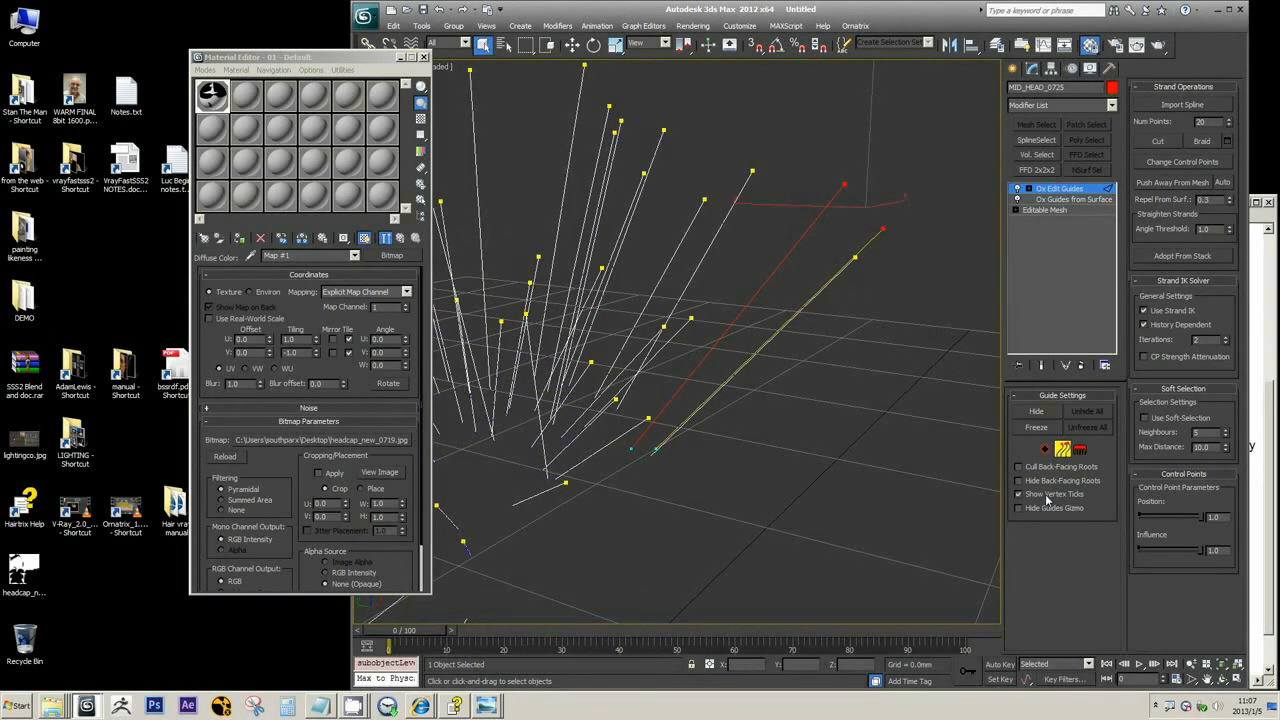
key(w)
click(862, 191)
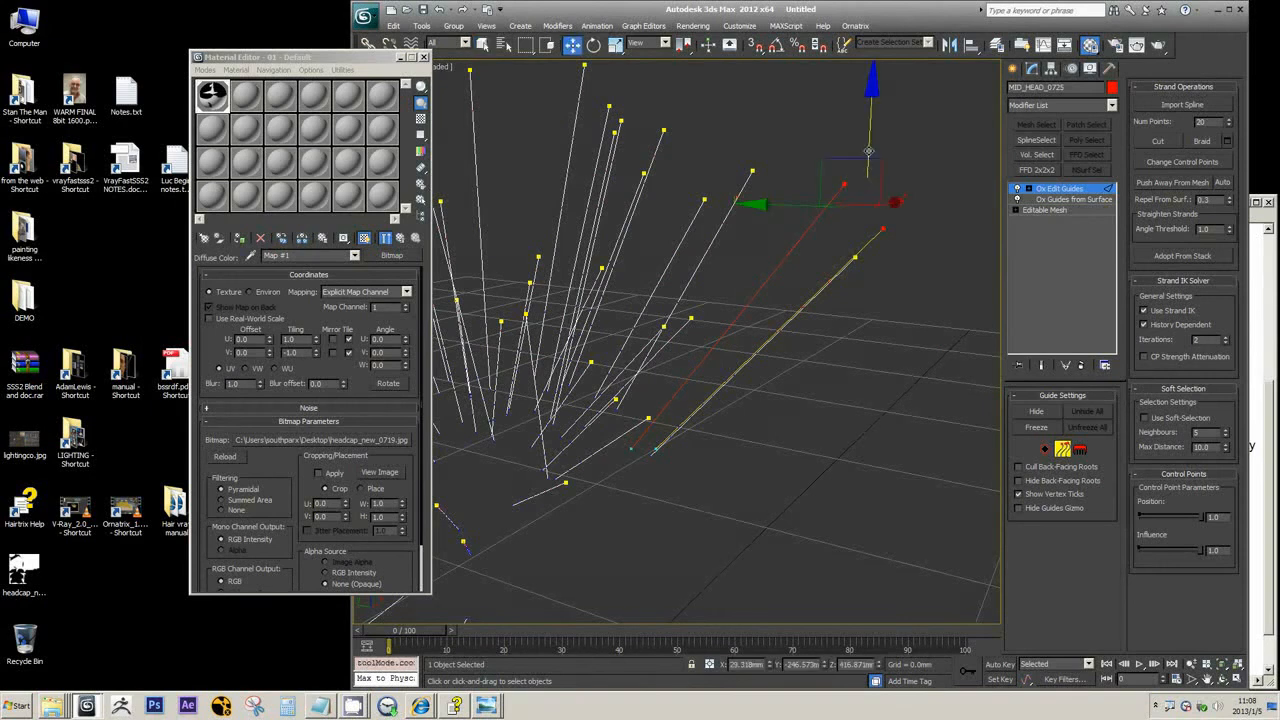
drag(869, 152, 906, 299)
click(942, 290)
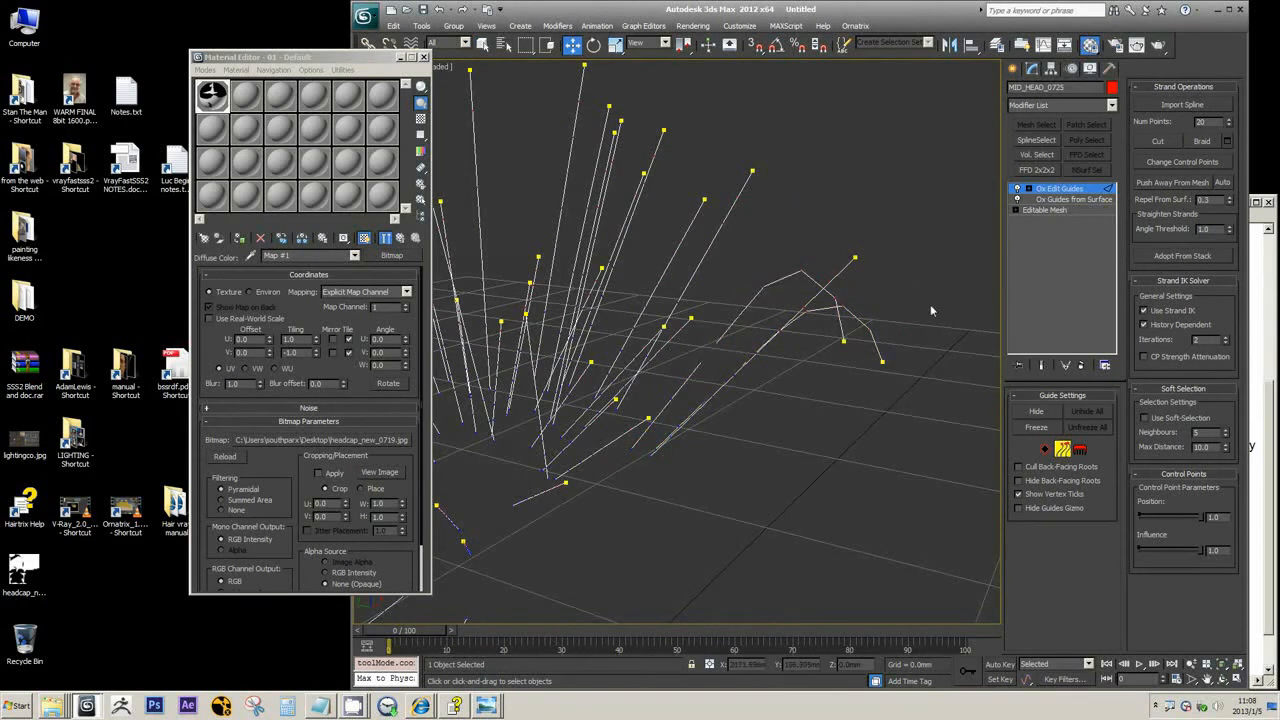
alt+middle_drag(930, 304, 938, 286)
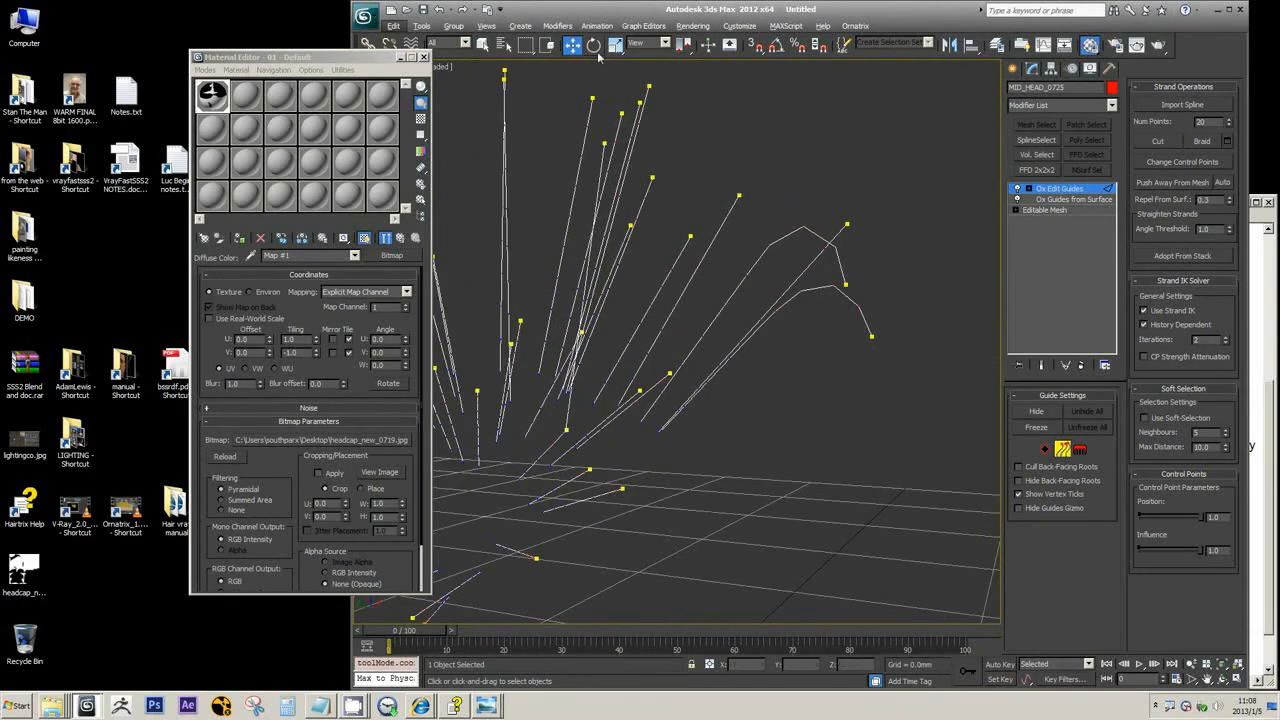
Select the tip of the lower bent guide and compare its gizmo at the root and strand levels
click(870, 339)
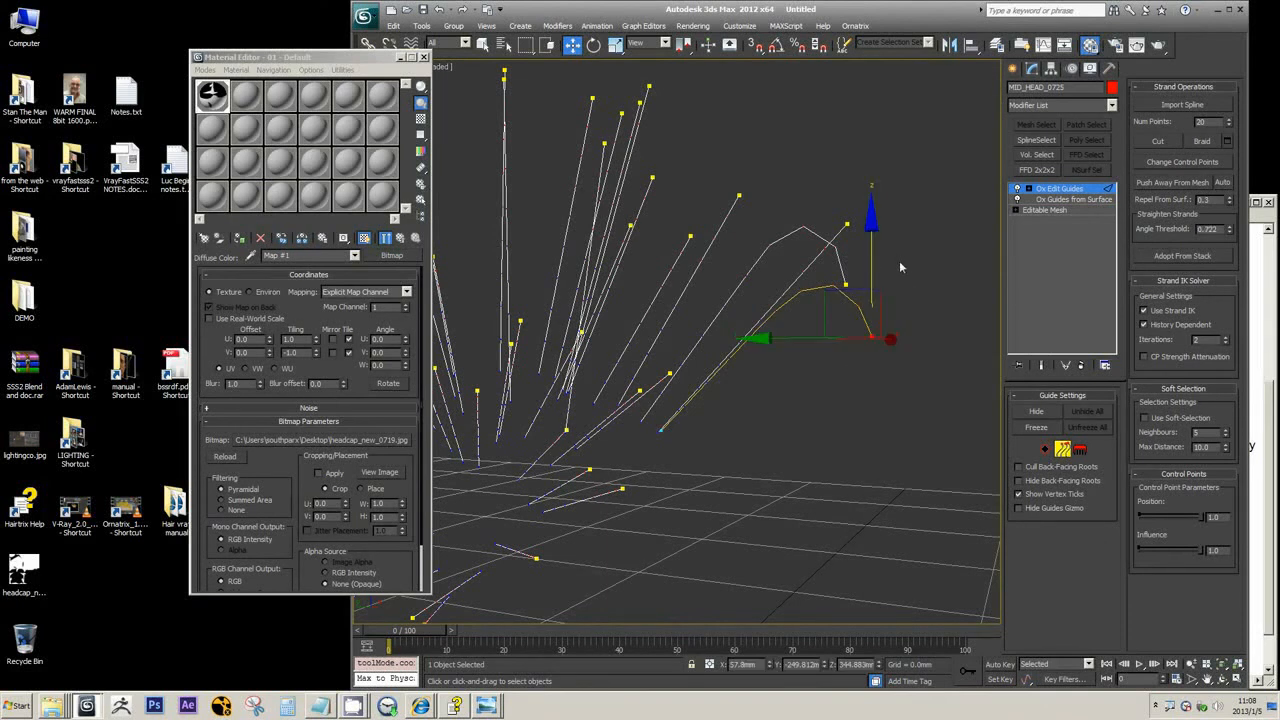
drag(921, 314, 850, 376)
middle_drag(895, 288, 855, 303)
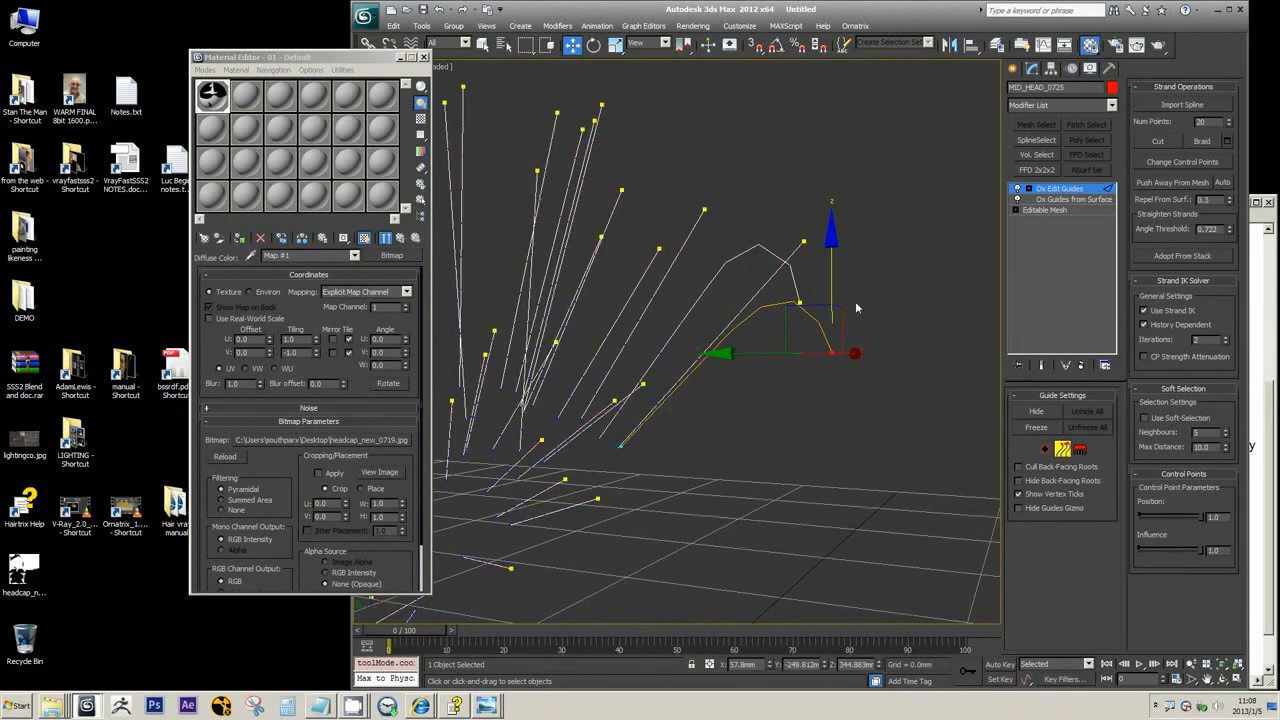
click(1046, 454)
mouse_move(781, 443)
alt+middle_down()
mouse_move(813, 469)
mouse_move(779, 445)
alt+middle_up()
middle_drag(864, 457, 834, 427)
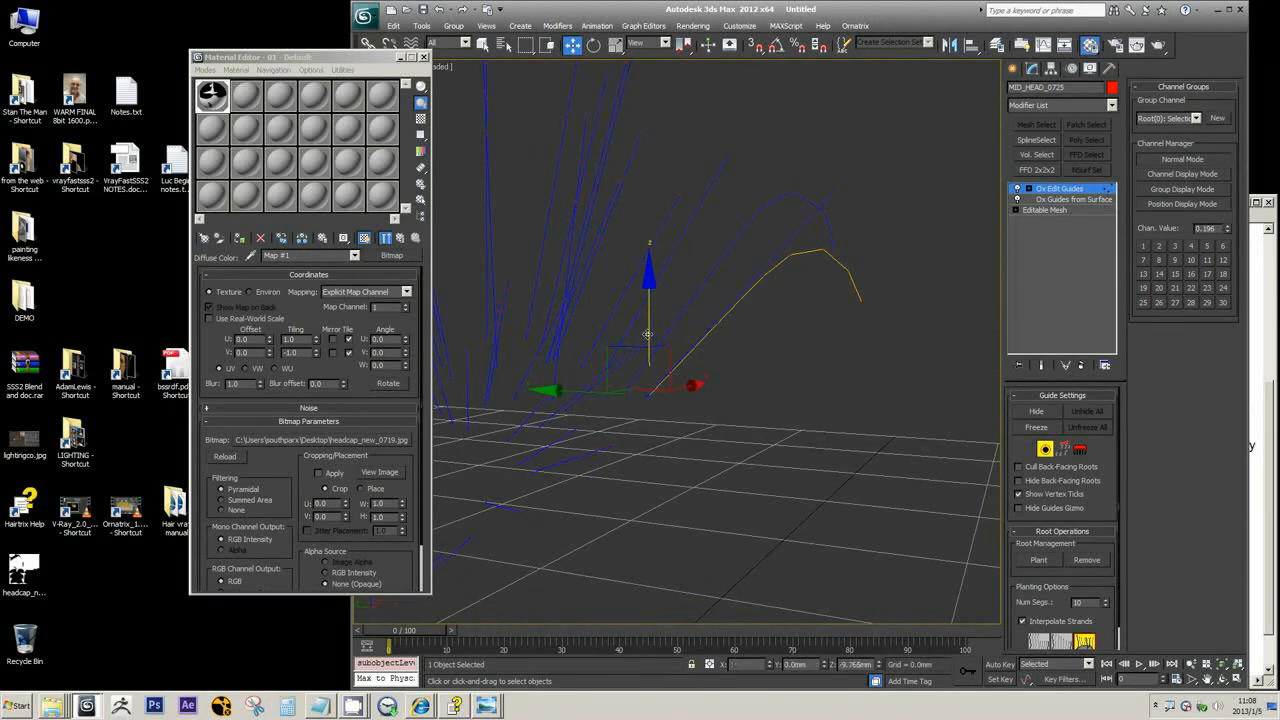
click(1062, 450)
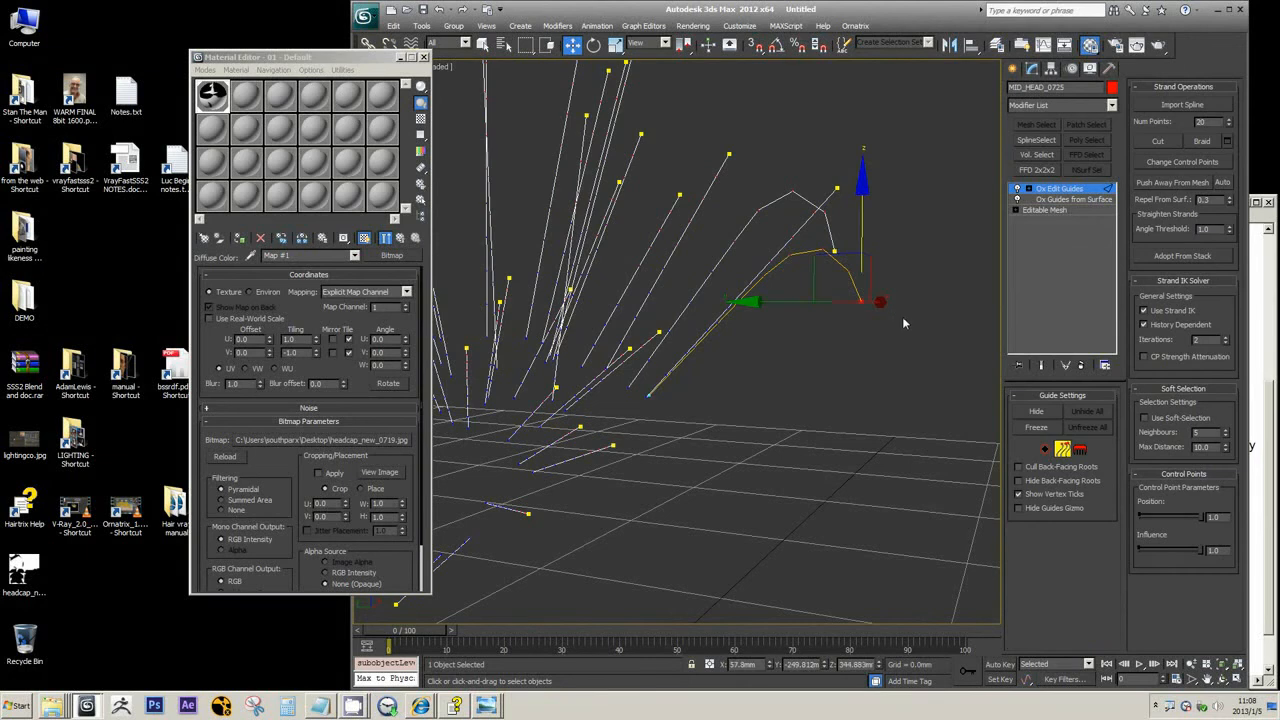
Move the selected guide tip freely around to bend the strand, and stretch it outward away from the other guides
click(768, 420)
drag(797, 320, 842, 314)
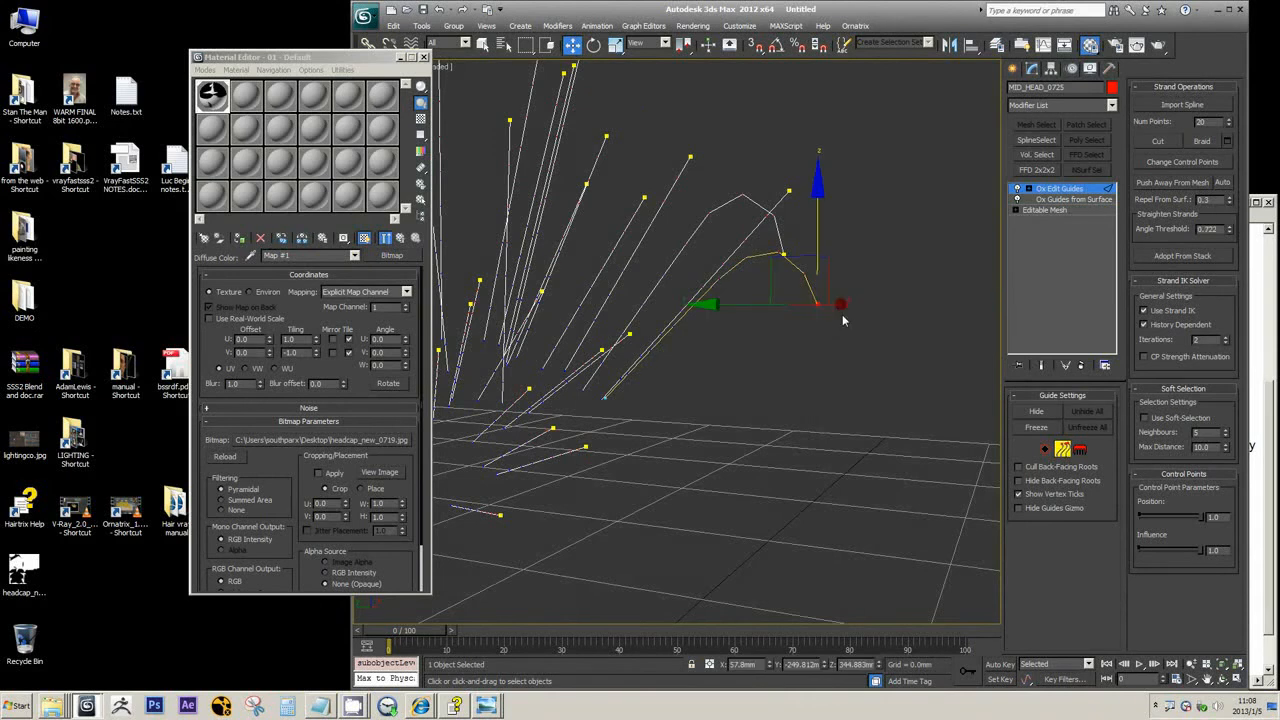
alt+middle_drag(842, 314, 819, 250)
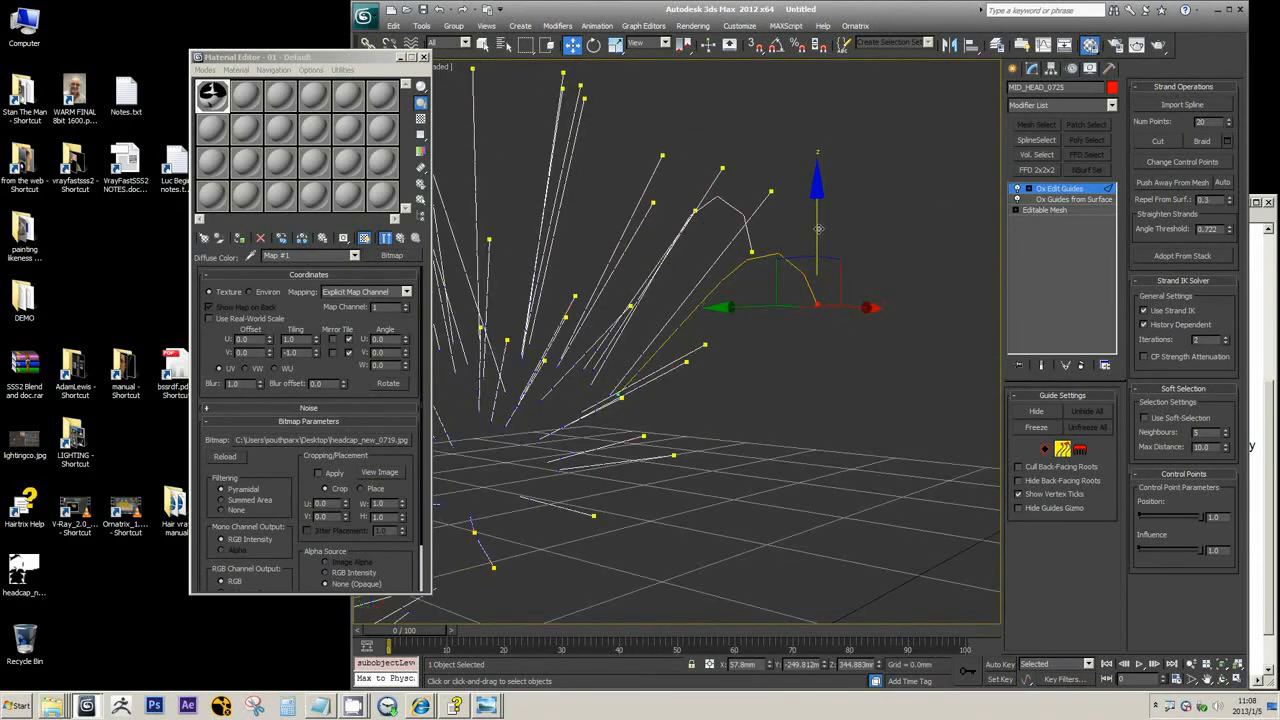
drag(819, 250, 903, 320)
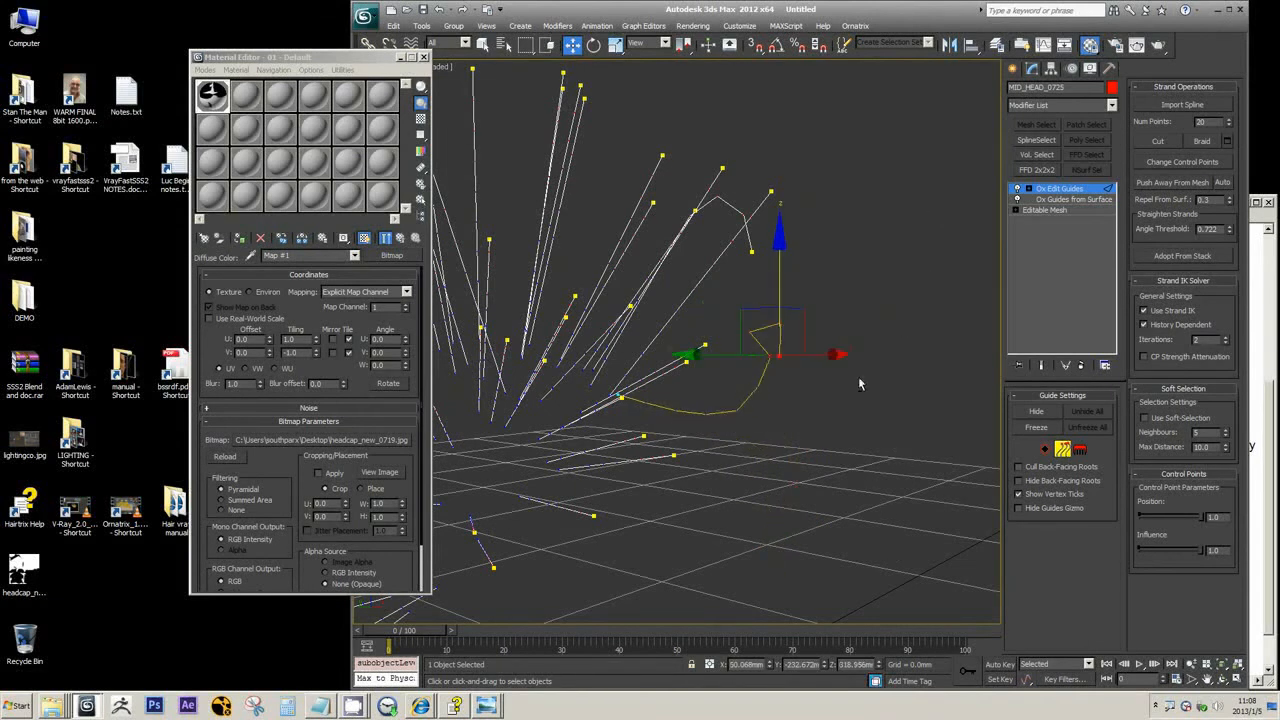
scroll(860, 383, down, 5)
alt+middle_drag(860, 383, 813, 384)
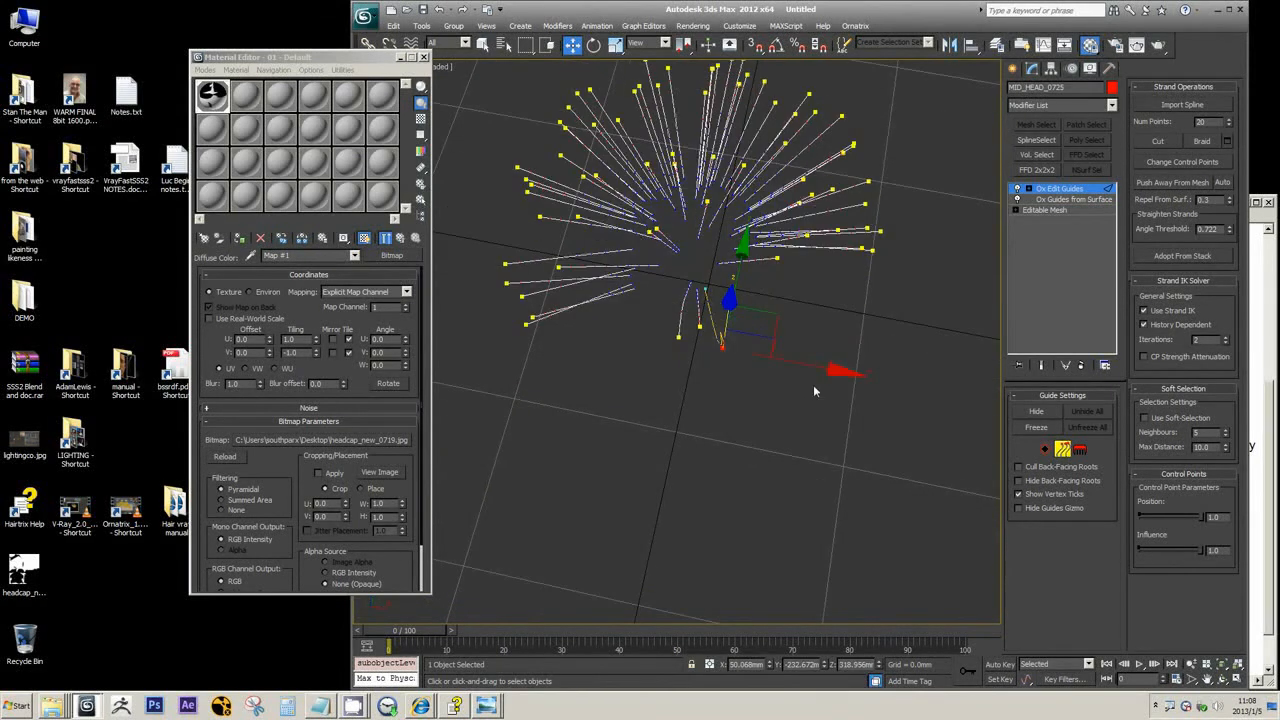
scroll(843, 357, up, 6)
scroll(826, 361, up, 3)
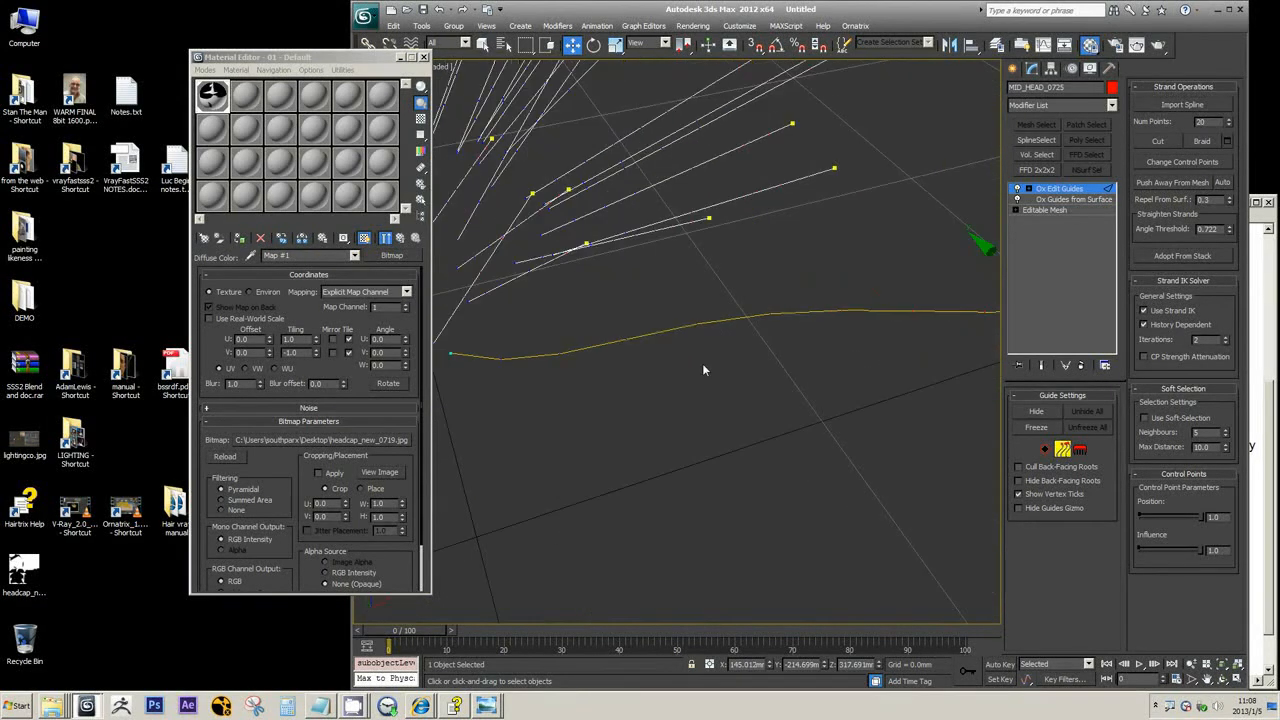
Check the Num Guide Pts setting of Ox Guides from Surface against the stretched strand, and return to Ox Edit Guides
click(1072, 200)
scroll(787, 265, down, 6)
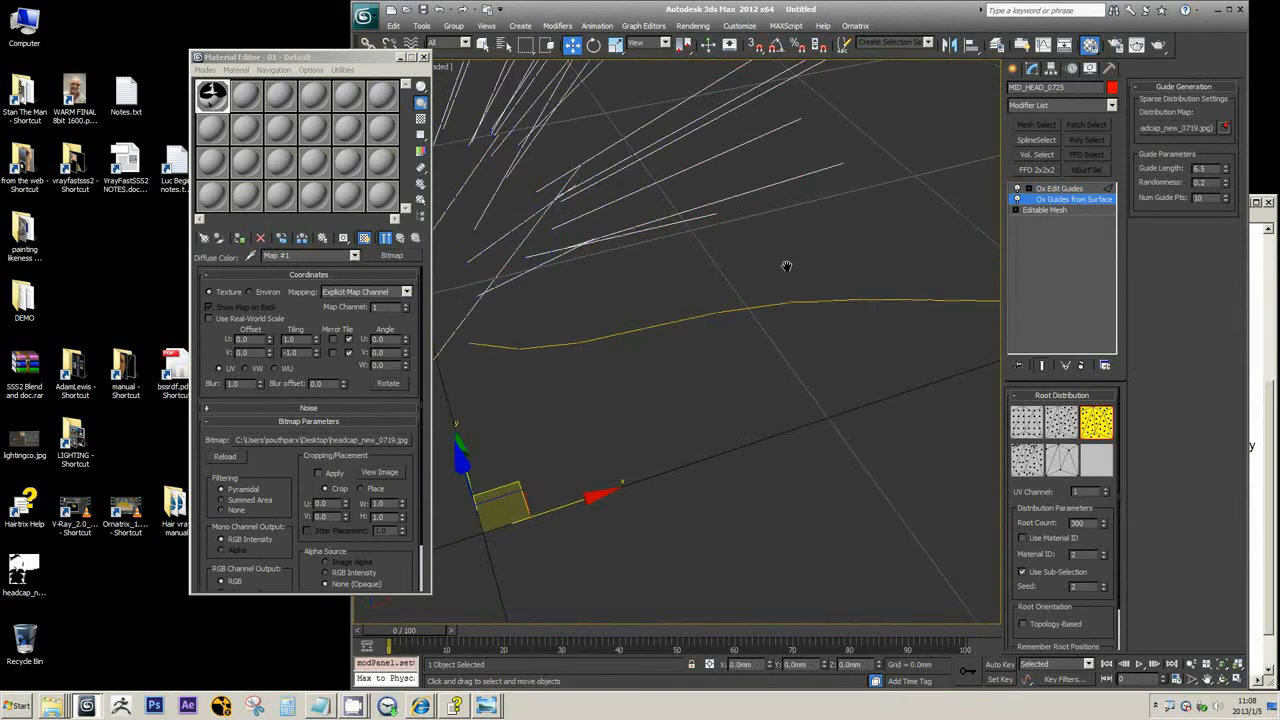
alt+middle_drag(820, 250, 818, 277)
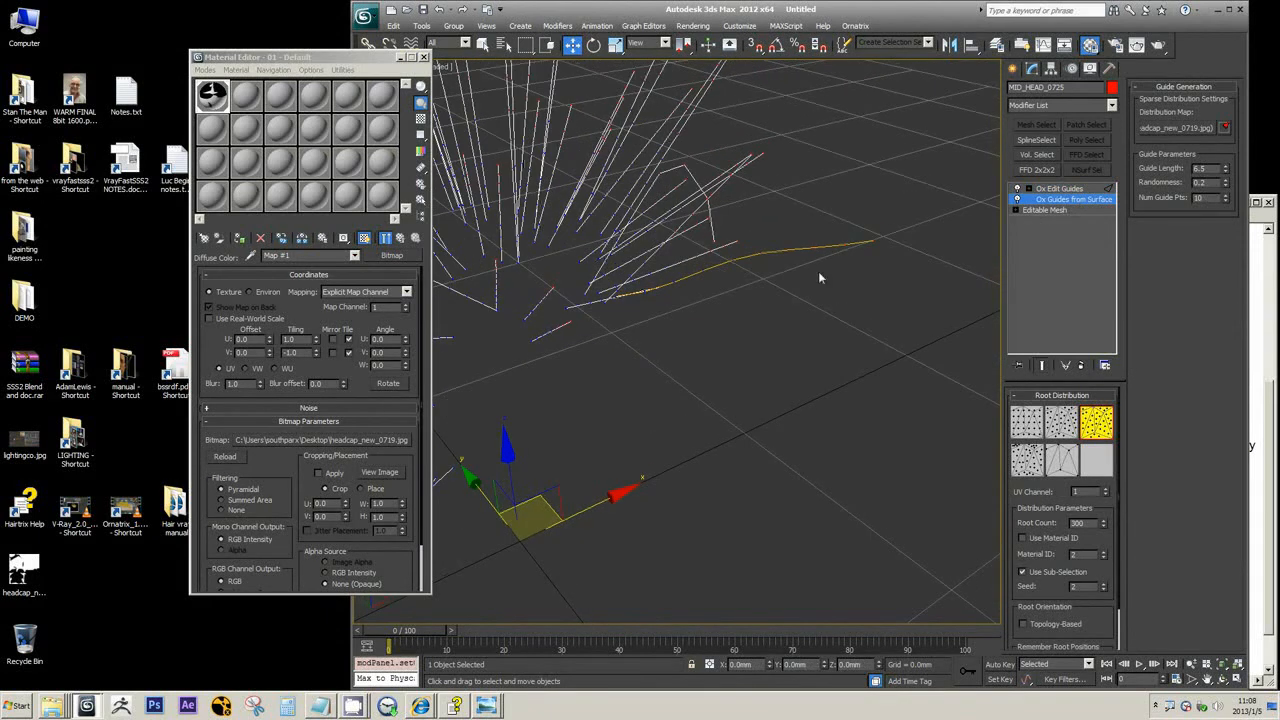
double_click(1197, 197)
alt+middle_drag(767, 302, 660, 408)
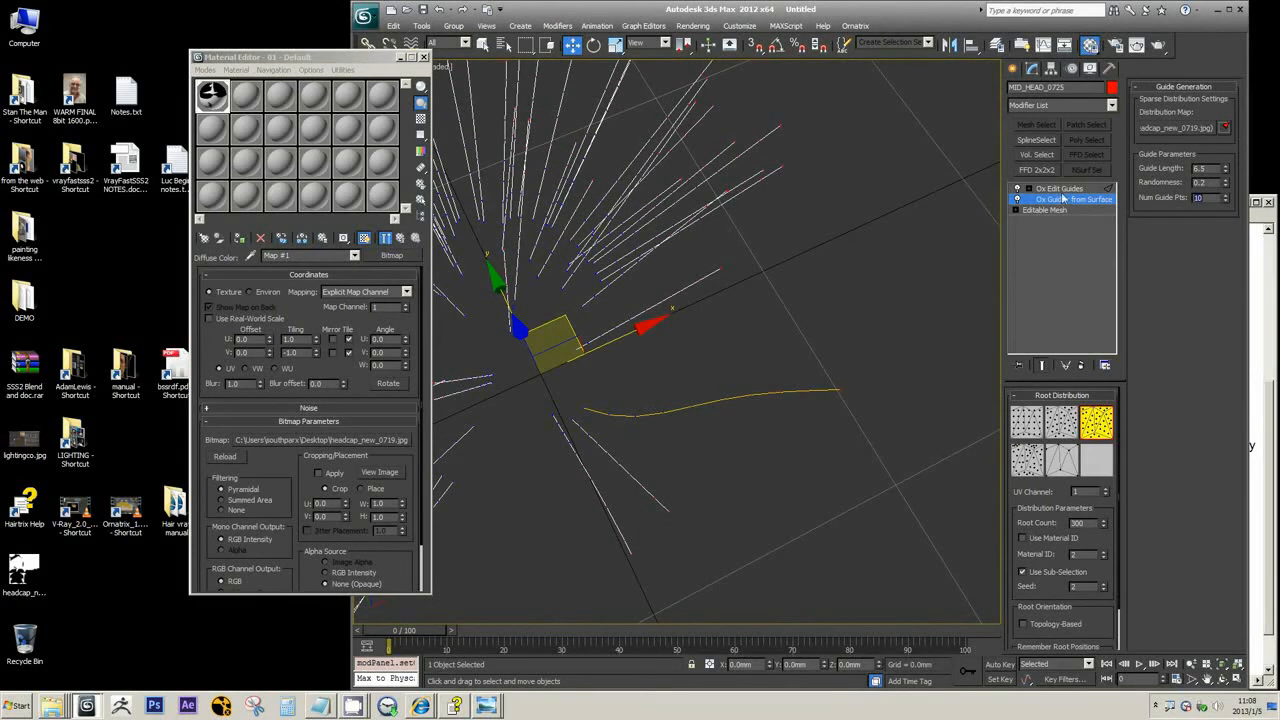
click(1062, 188)
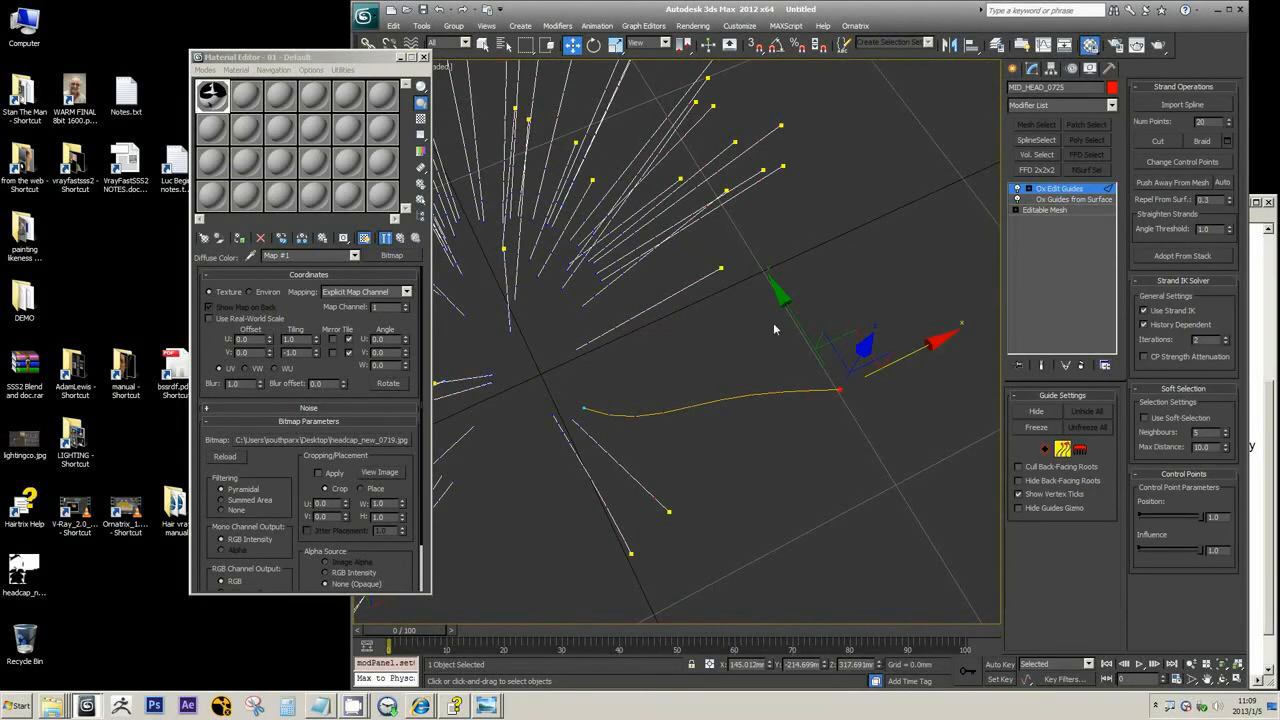
Move the selected guide tip back and forth along the Y axis to curl the strand, and return to top level
drag(800, 320, 822, 360)
drag(839, 427, 809, 394)
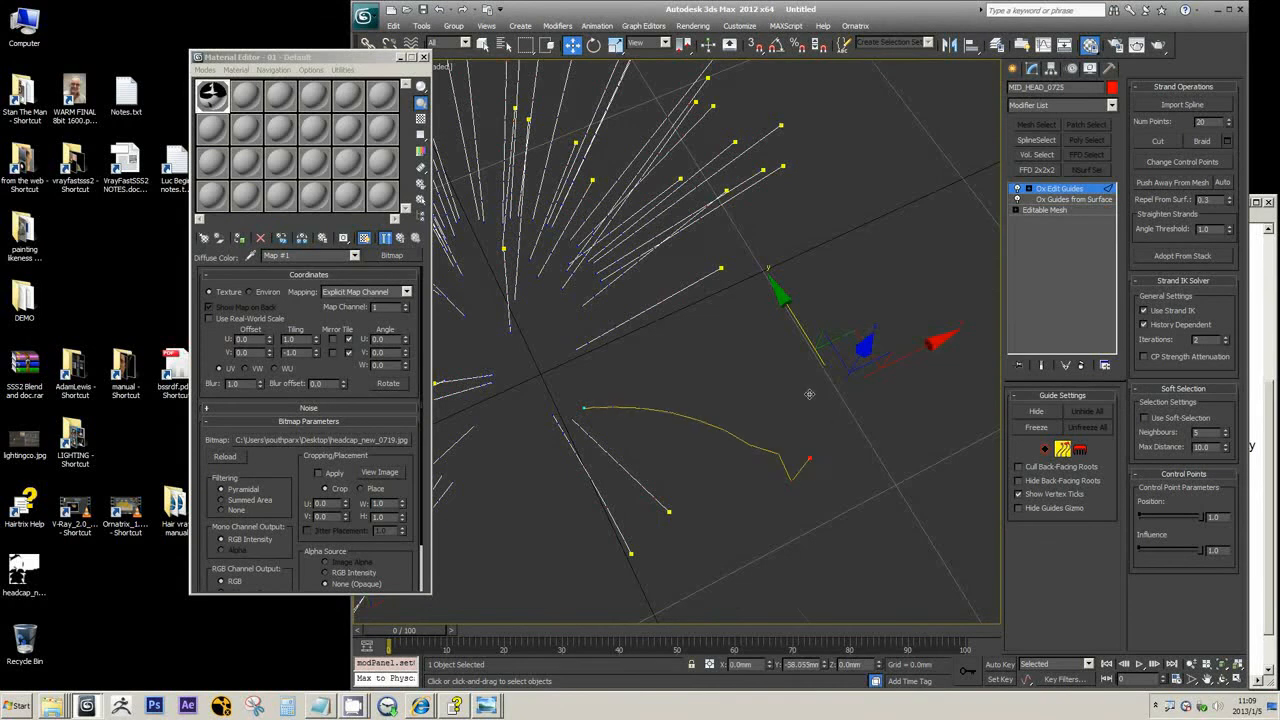
mouse_move(809, 394)
alt+middle_down()
mouse_move(803, 312)
mouse_move(792, 392)
alt+middle_up()
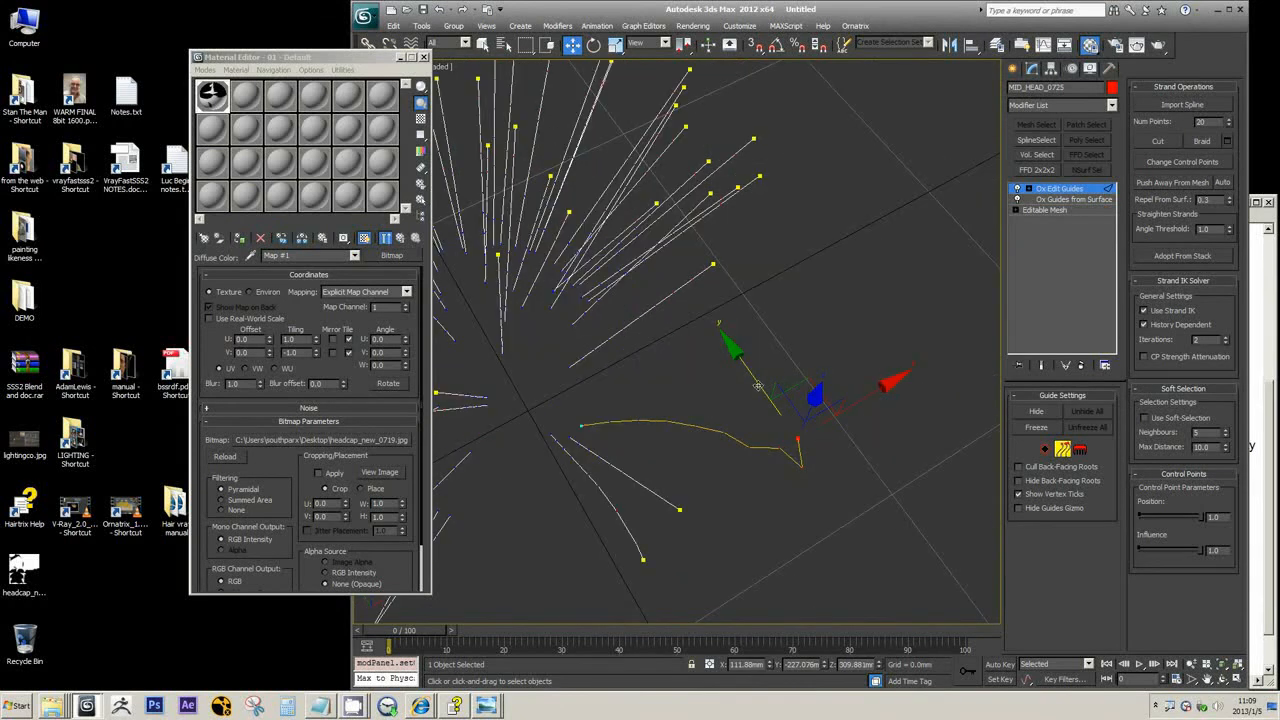
drag(760, 386, 726, 306)
click(900, 359)
right_click(900, 359)
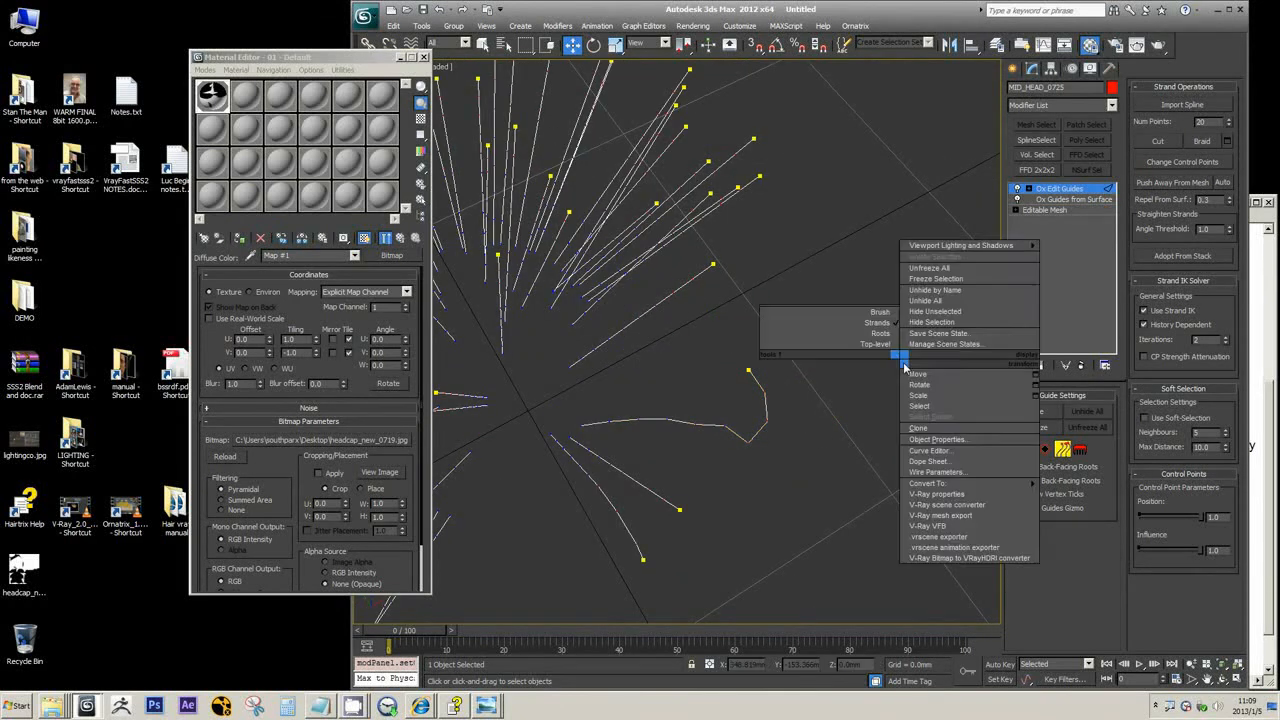
click(877, 344)
Draw a two-point curved Line spline in the empty area beside the guides
middle_drag(898, 378, 766, 343)
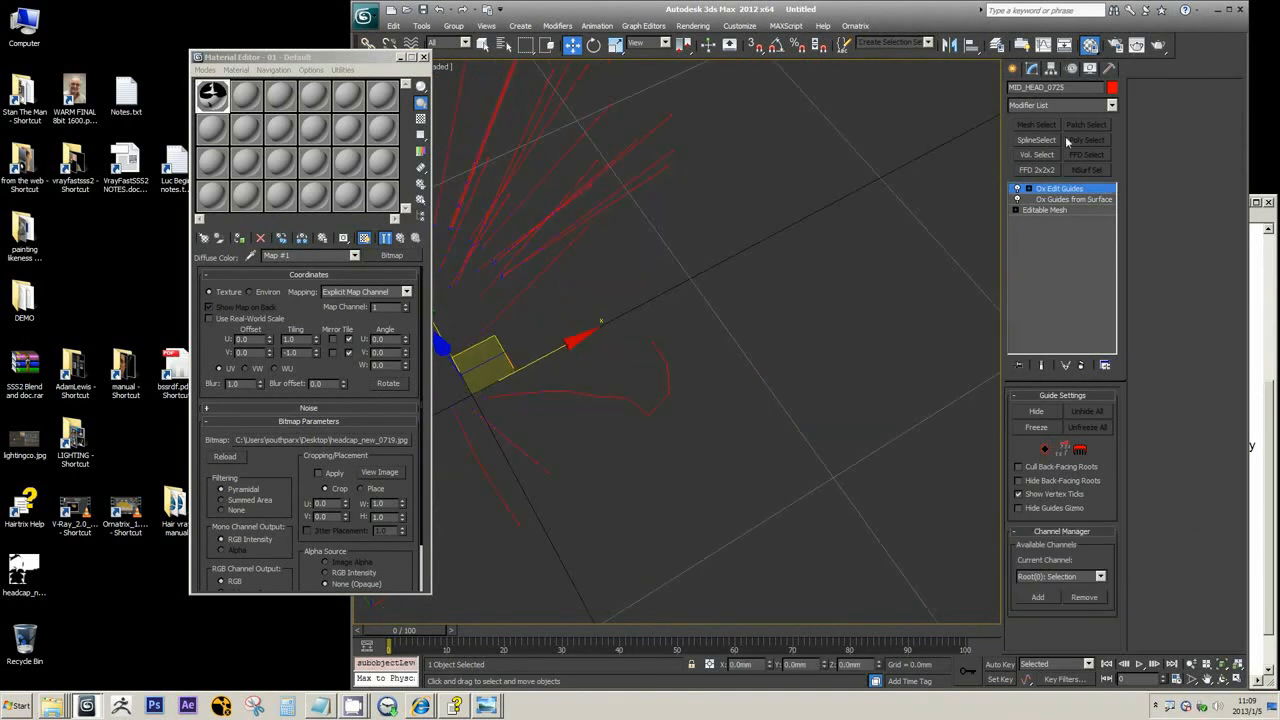
click(1012, 68)
click(1033, 90)
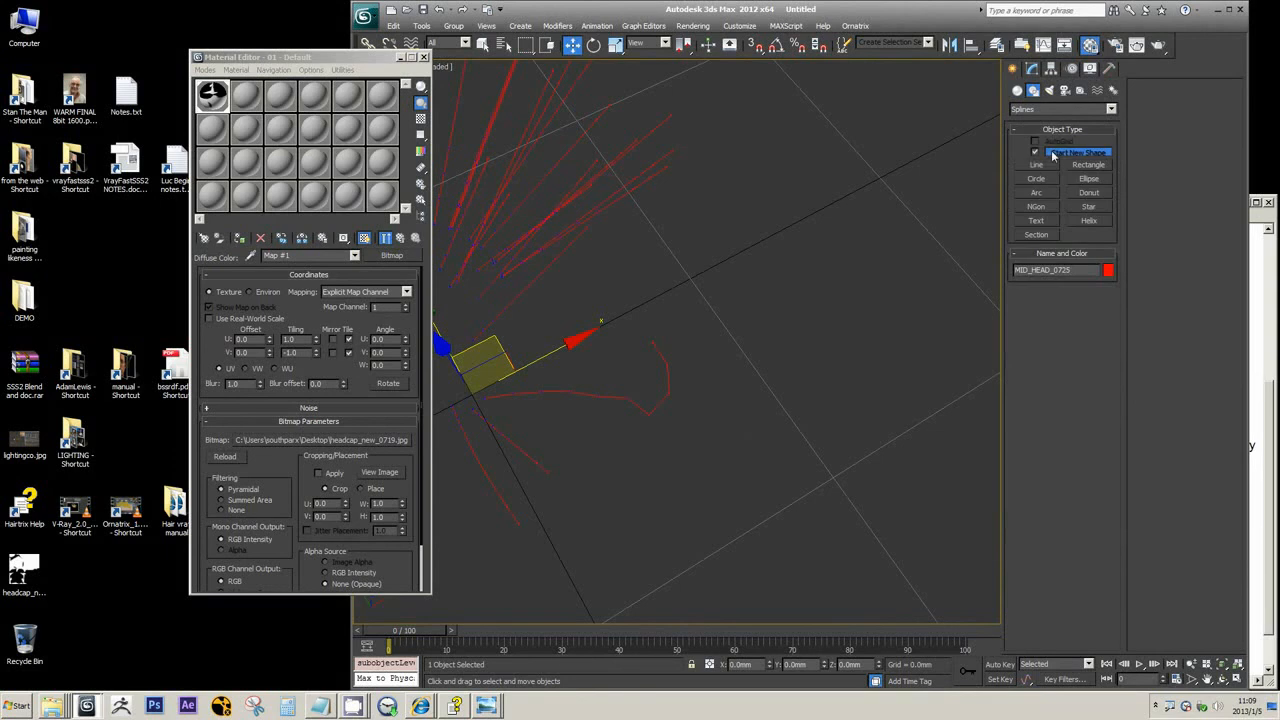
click(1036, 164)
click(658, 522)
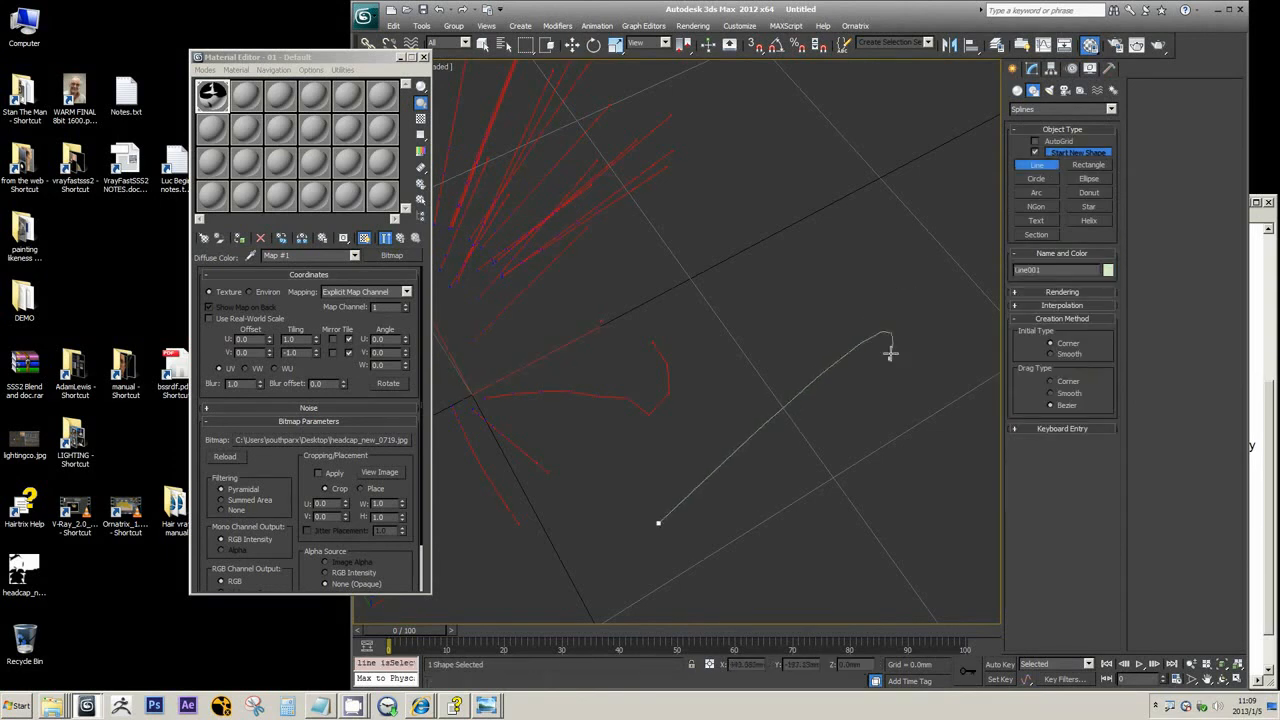
click(930, 240)
right_click(943, 305)
key(w)
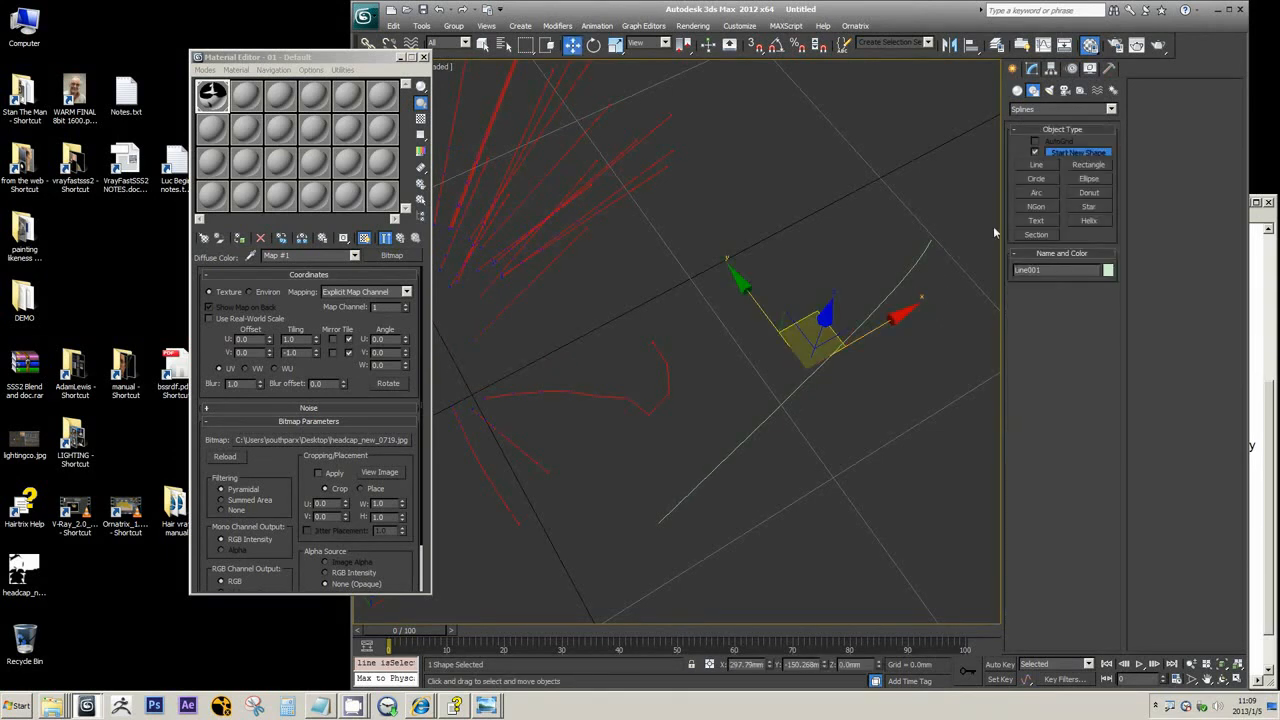
Set the new line's interpolation steps to 10
click(1033, 68)
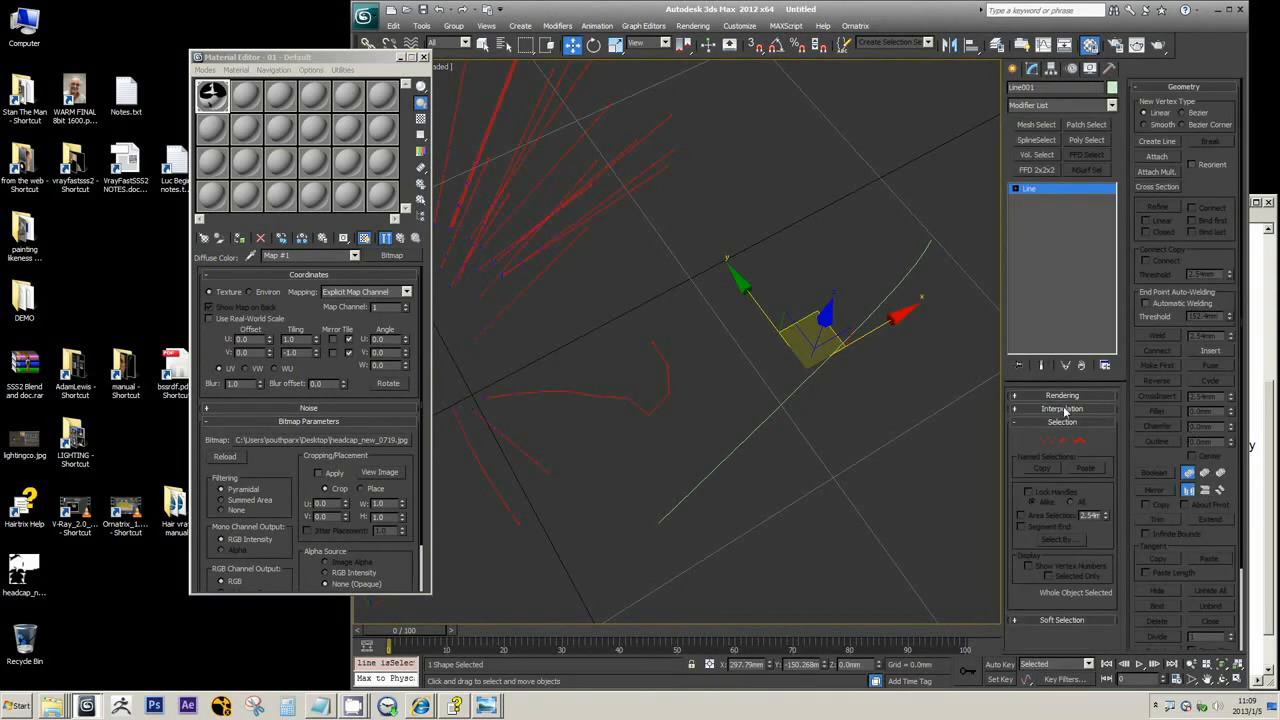
click(1062, 409)
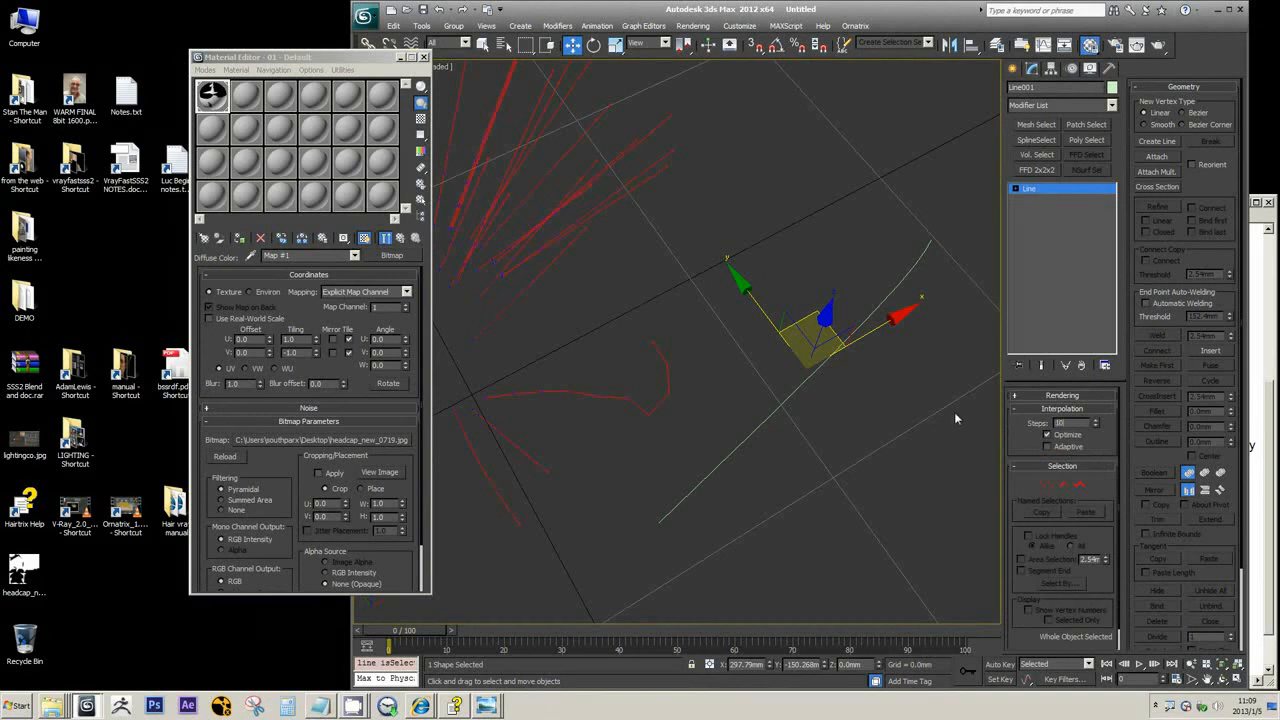
key(Return)
Refine the line at vertex level, adding ten vertices spread along its length
key(1)
key(1)
key(1)
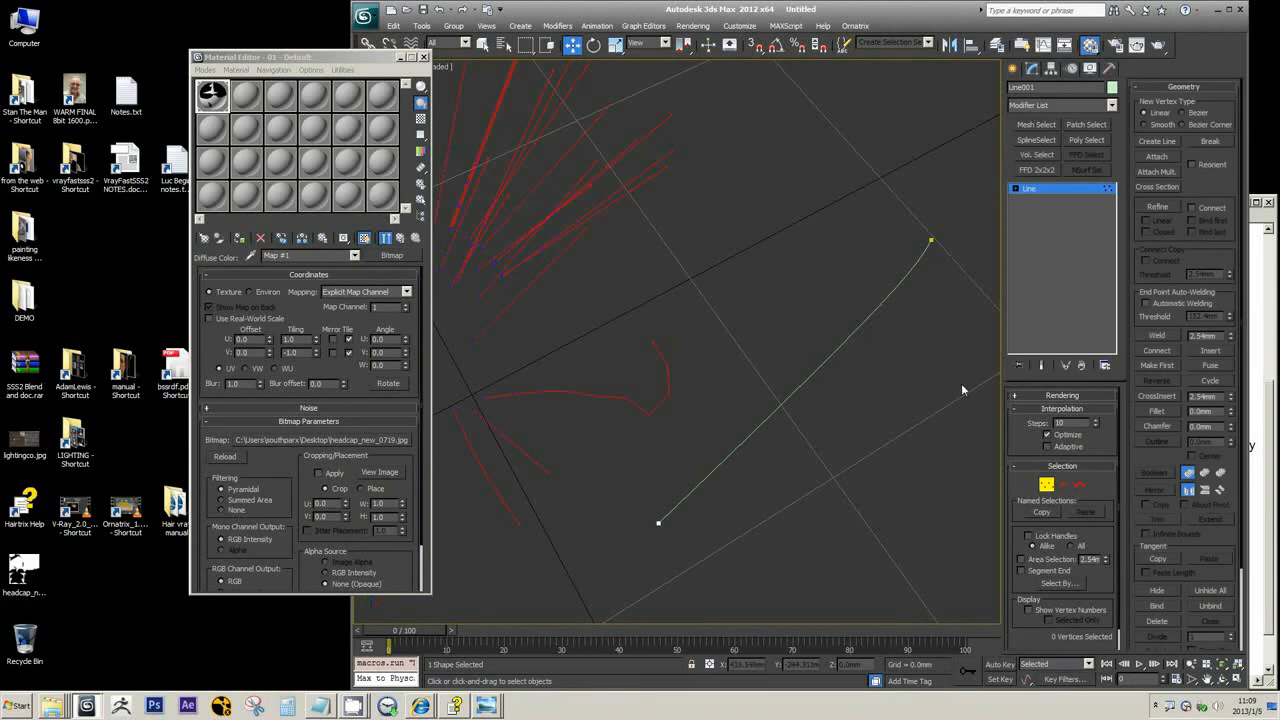
right_click(961, 390)
click(885, 443)
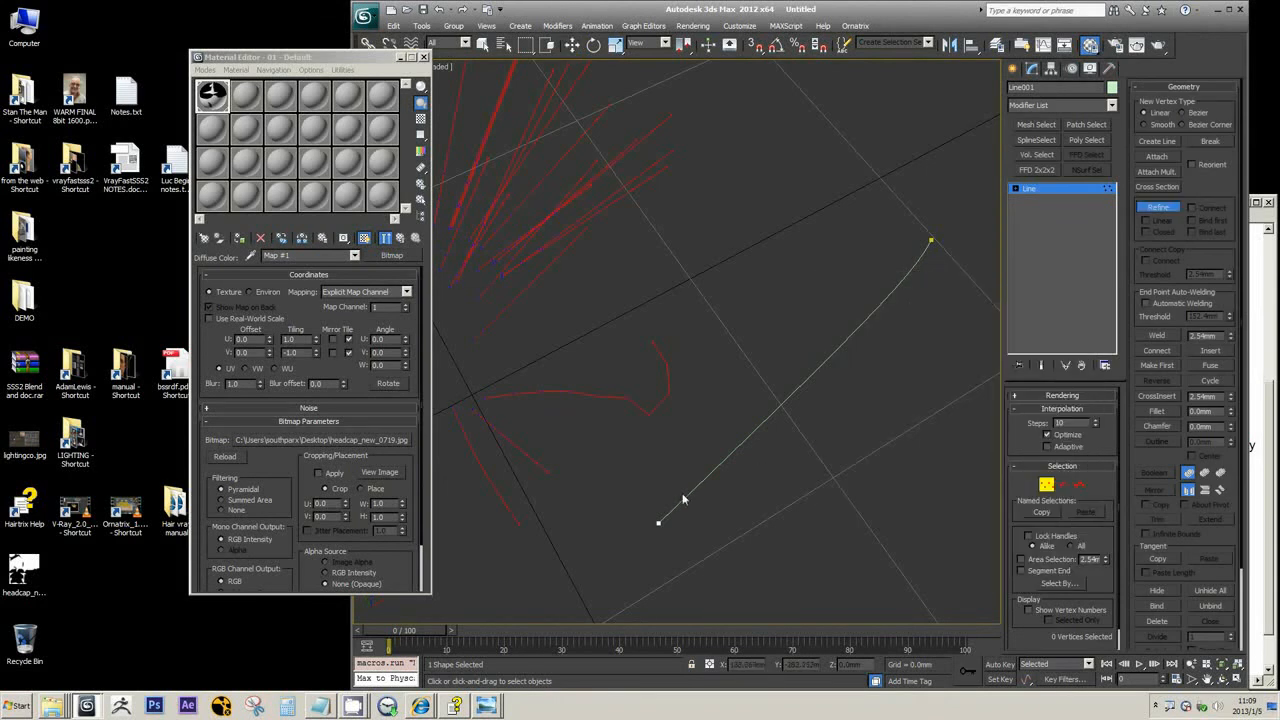
click(684, 497)
click(703, 481)
click(725, 459)
click(760, 426)
click(787, 400)
click(818, 369)
click(844, 342)
click(867, 318)
click(888, 295)
click(907, 274)
key(w)
alt+middle_drag(747, 433, 811, 409)
Select the line's upper end vertex and move it along the Y axis to bend only the last segment
click(915, 245)
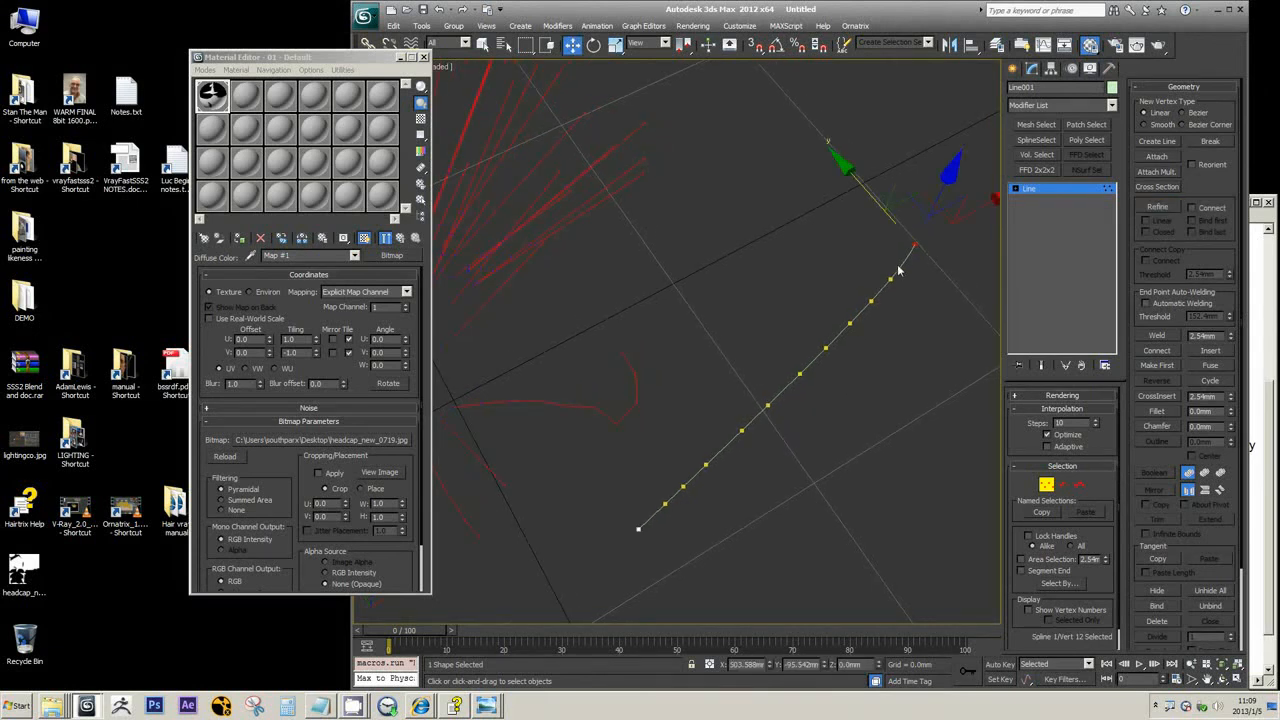
alt+middle_drag(918, 307, 822, 264)
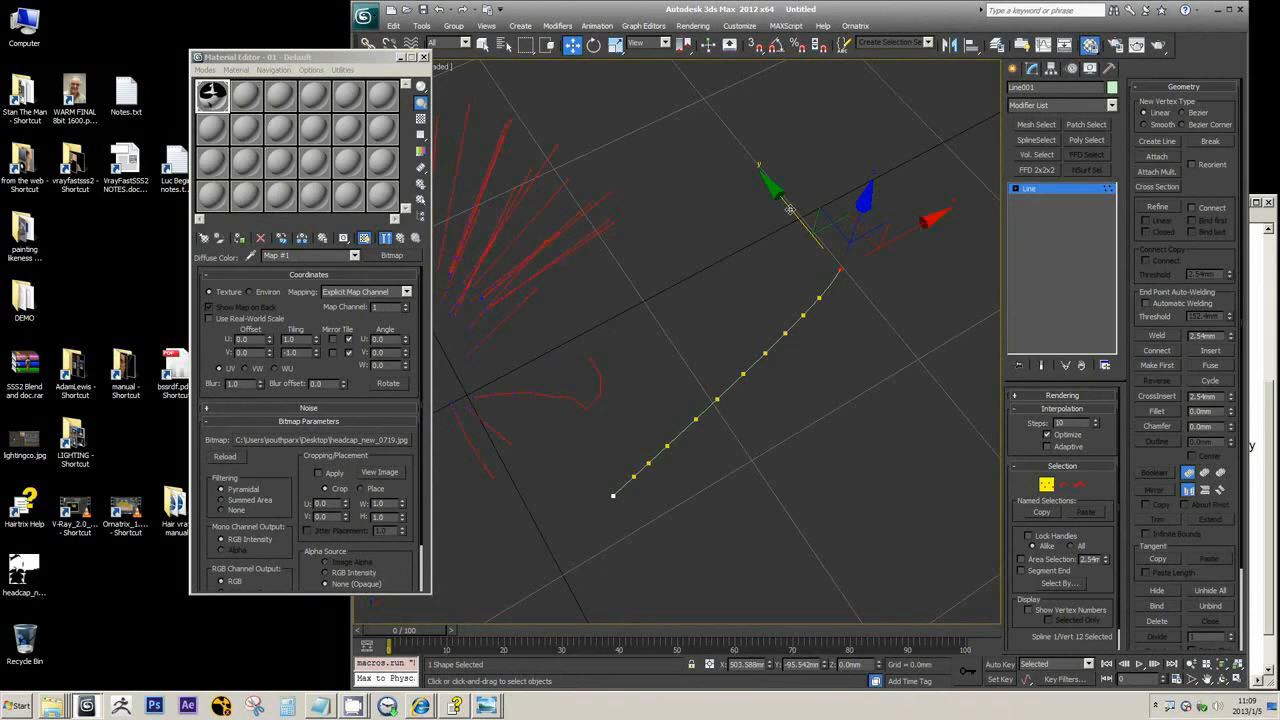
drag(790, 210, 907, 349)
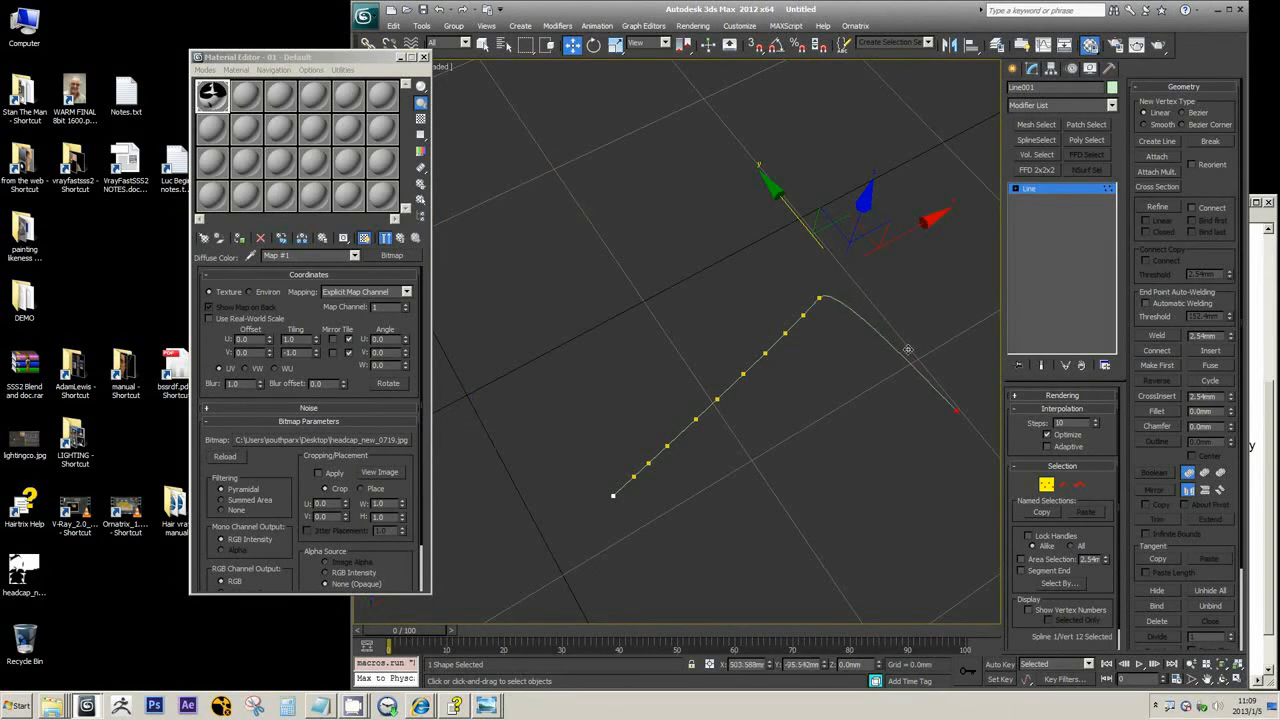
Convert all of the line's vertices to Bezier and clear the vertex selection
key(ctrl+a)
right_click(829, 420)
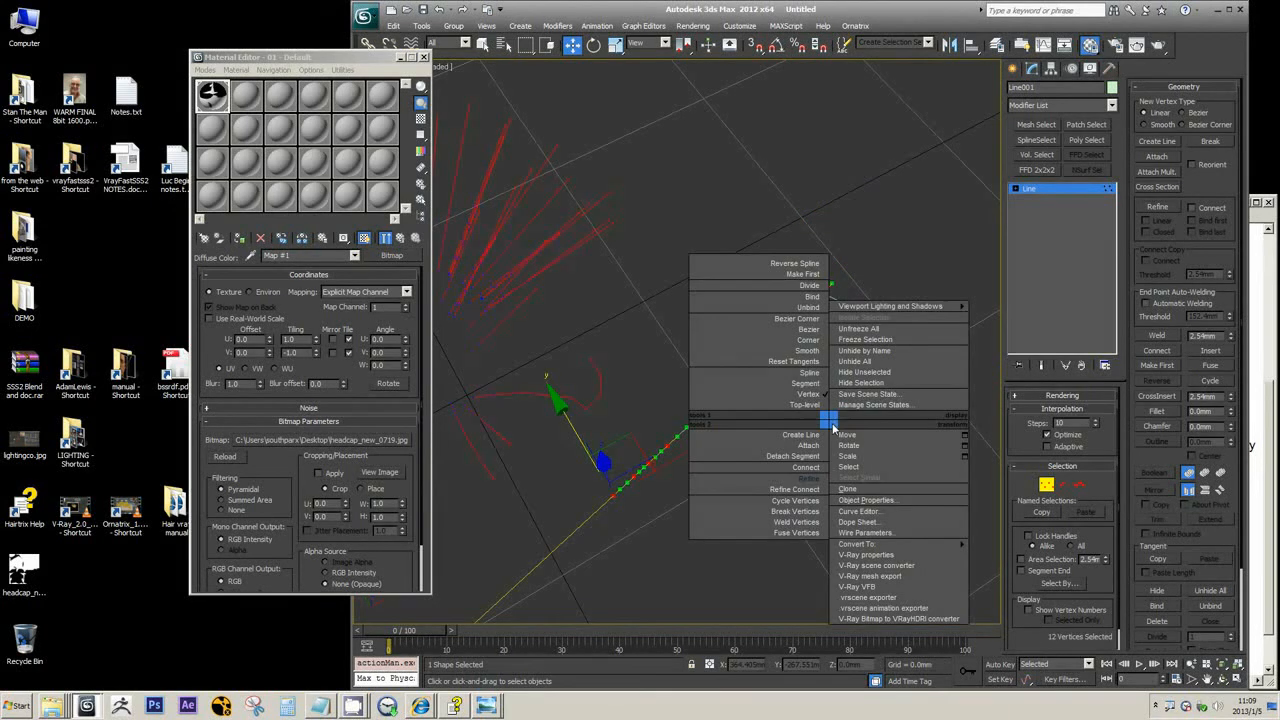
click(809, 331)
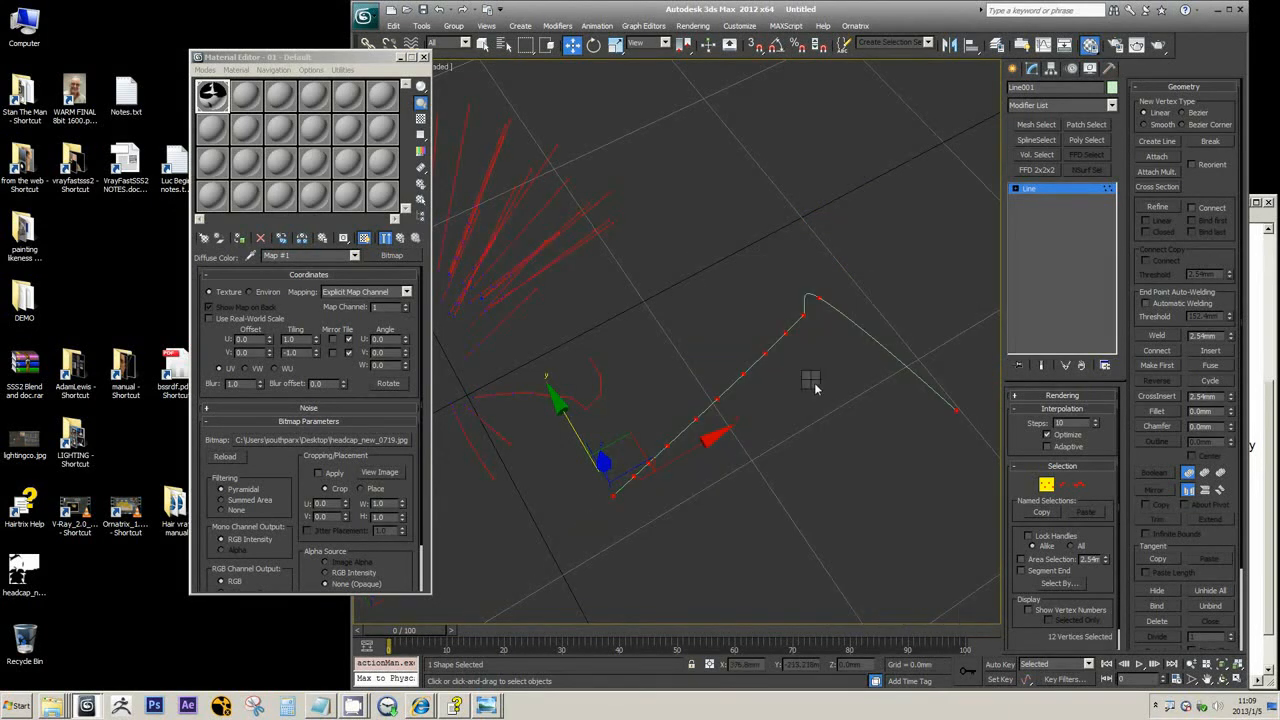
right_click(814, 382)
click(920, 191)
Move the line's end vertex partway back along the Y axis, and return to top level
click(956, 409)
drag(902, 342, 812, 249)
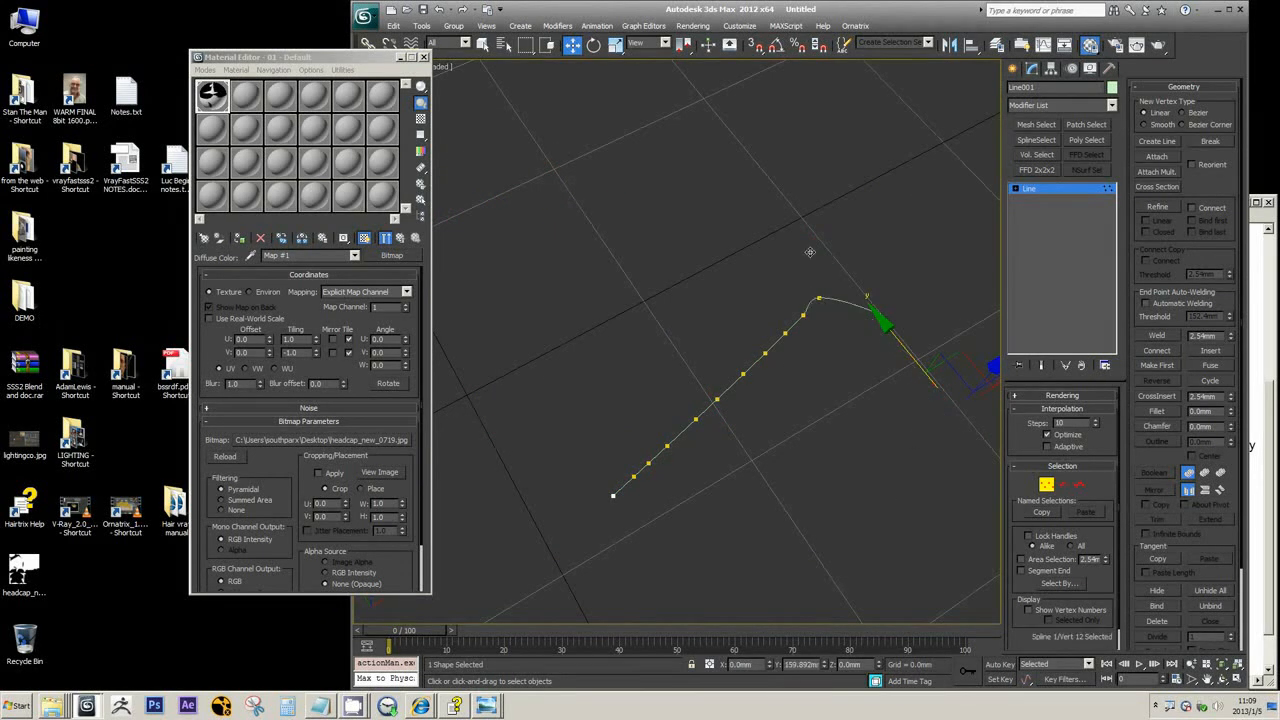
right_click(737, 300)
click(707, 279)
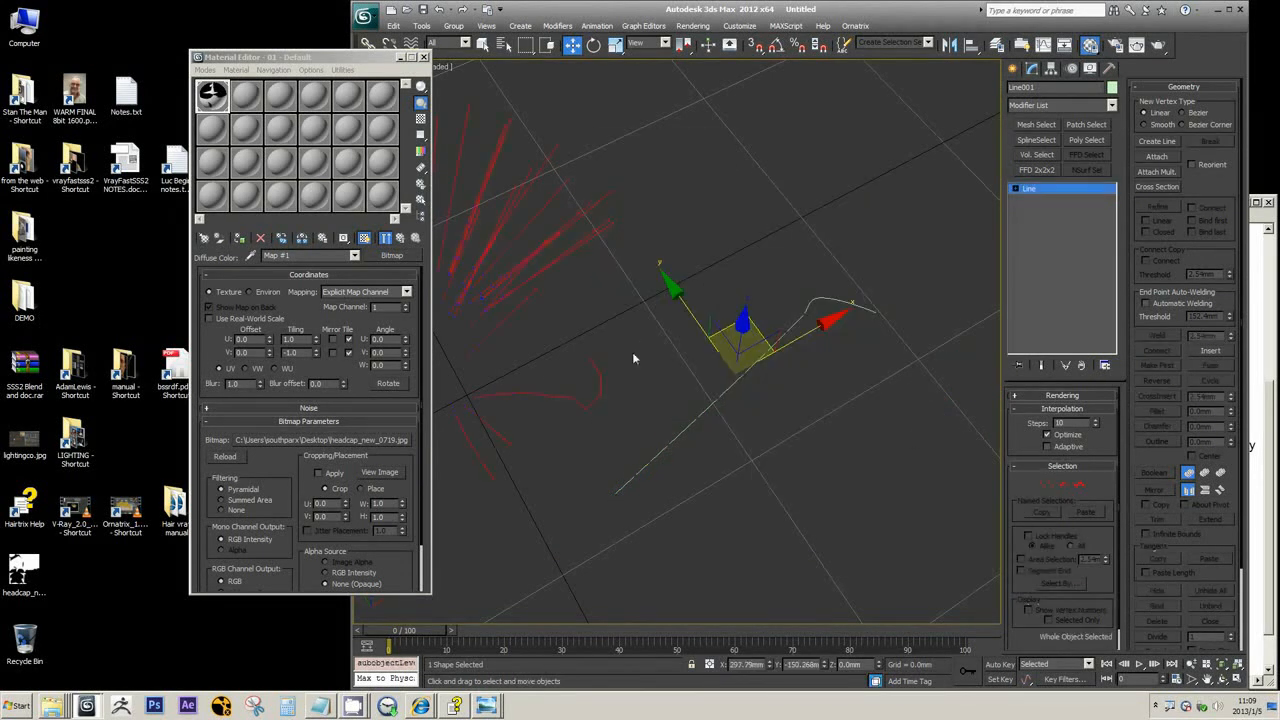
Select the curled guide's tip on the head at strand level and move it out and back along the Y axis
click(600, 380)
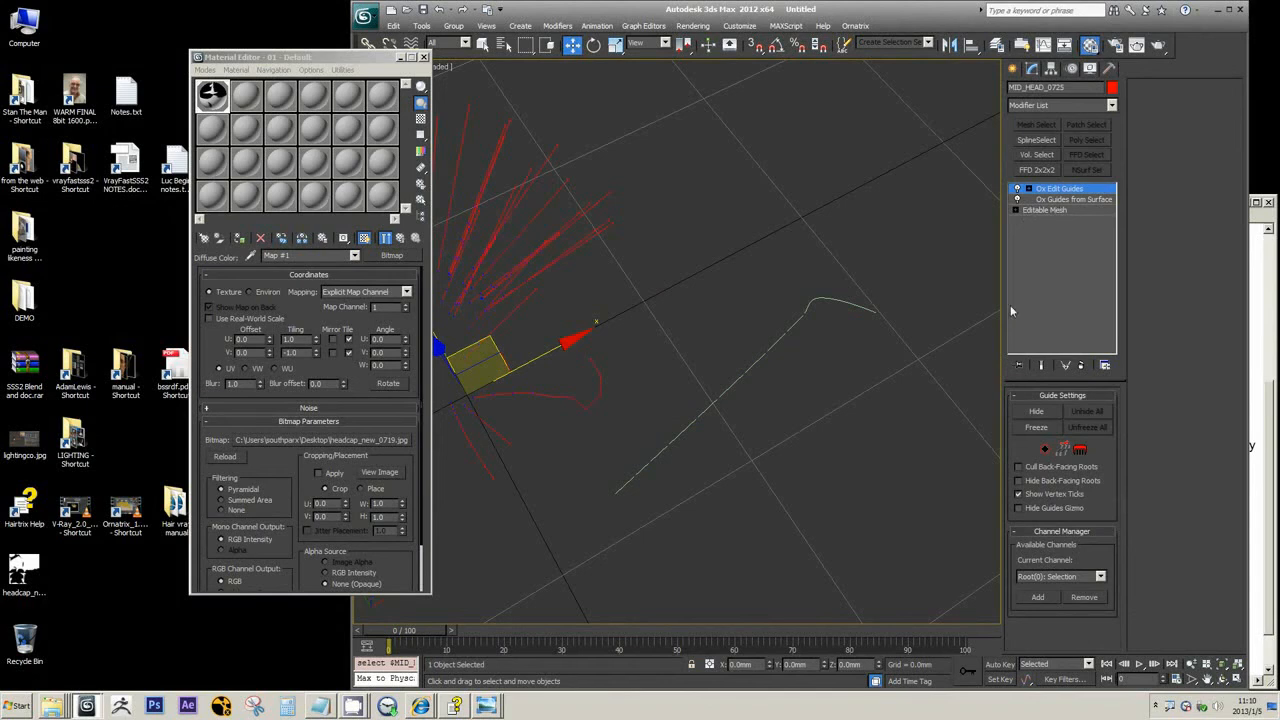
key(2)
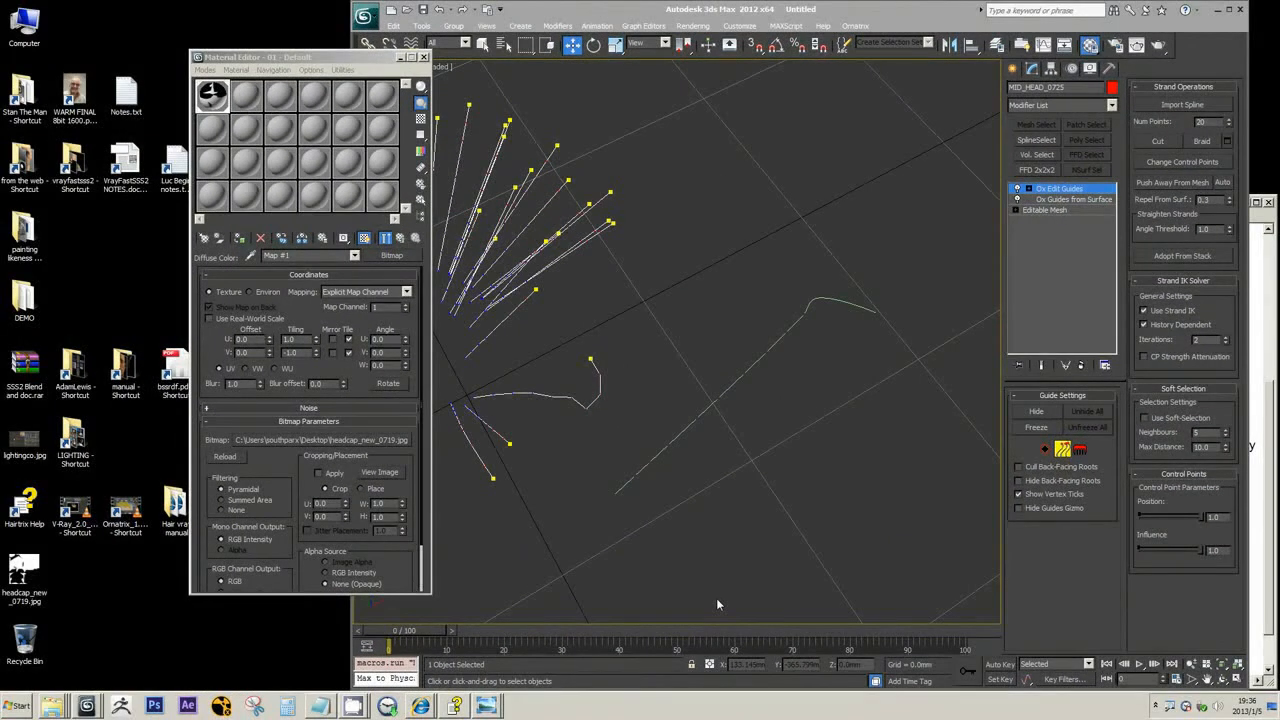
click(703, 12)
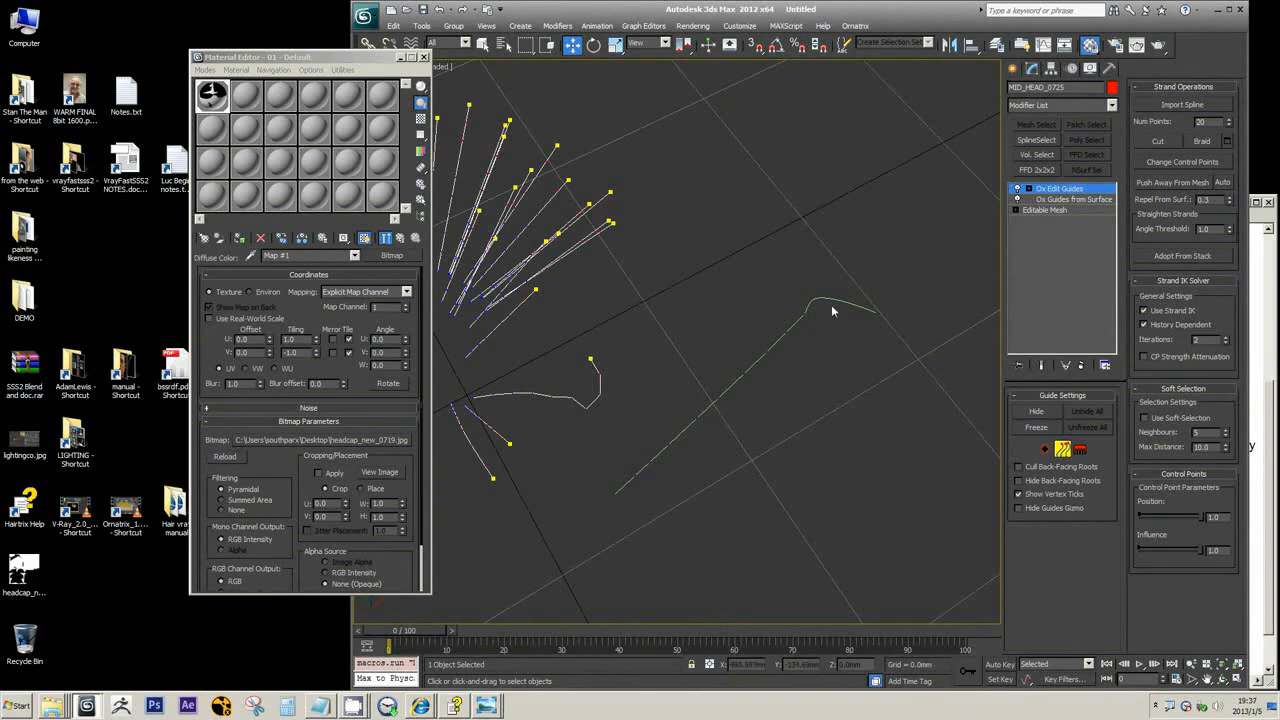
click(590, 359)
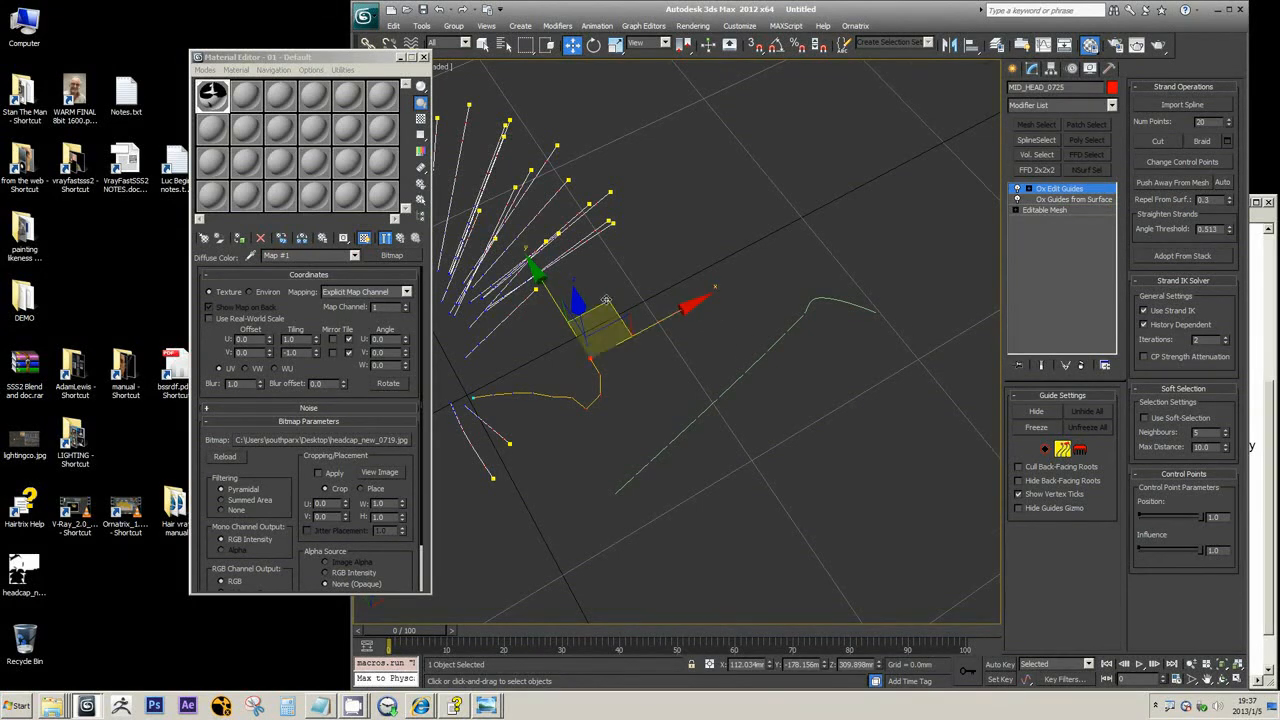
alt+middle_drag(651, 313, 653, 320)
drag(543, 293, 733, 424)
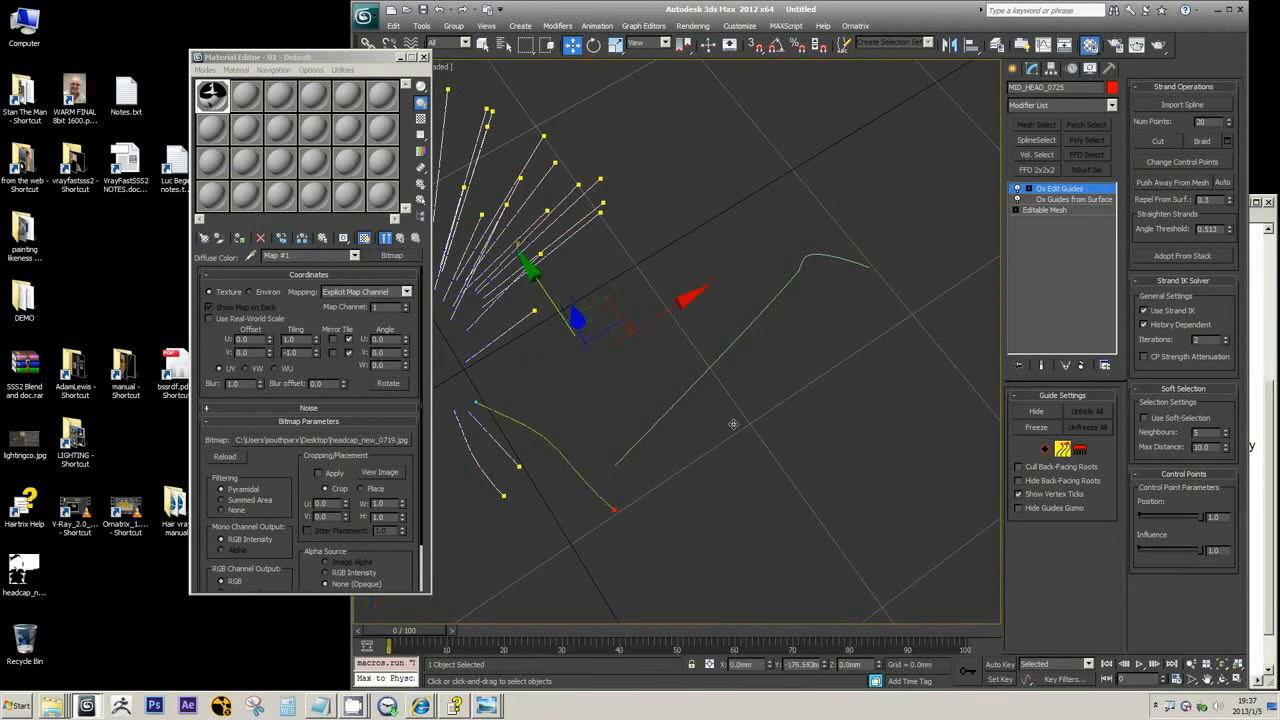
drag(631, 448, 611, 306)
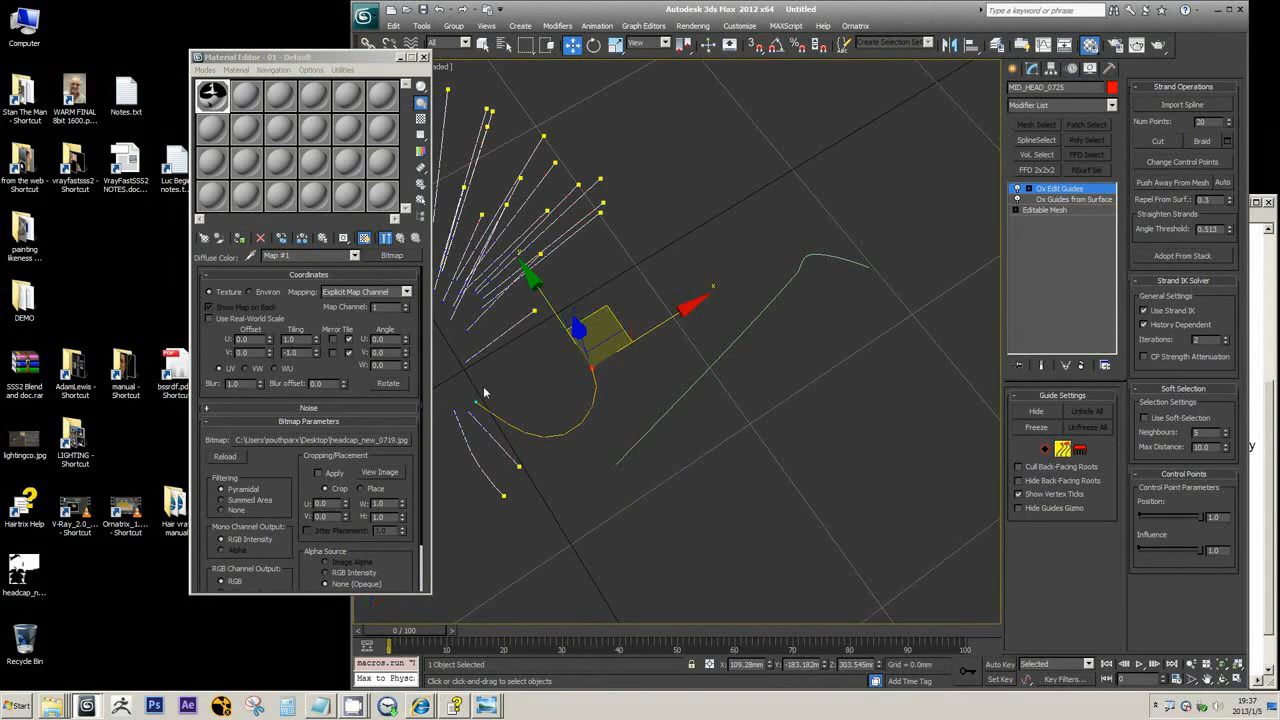
Open the reference image WARM FINAL 8bit 1600.png in Windows Photo Viewer and examine the hair along the hairline up close
right_click(78, 101)
click(117, 109)
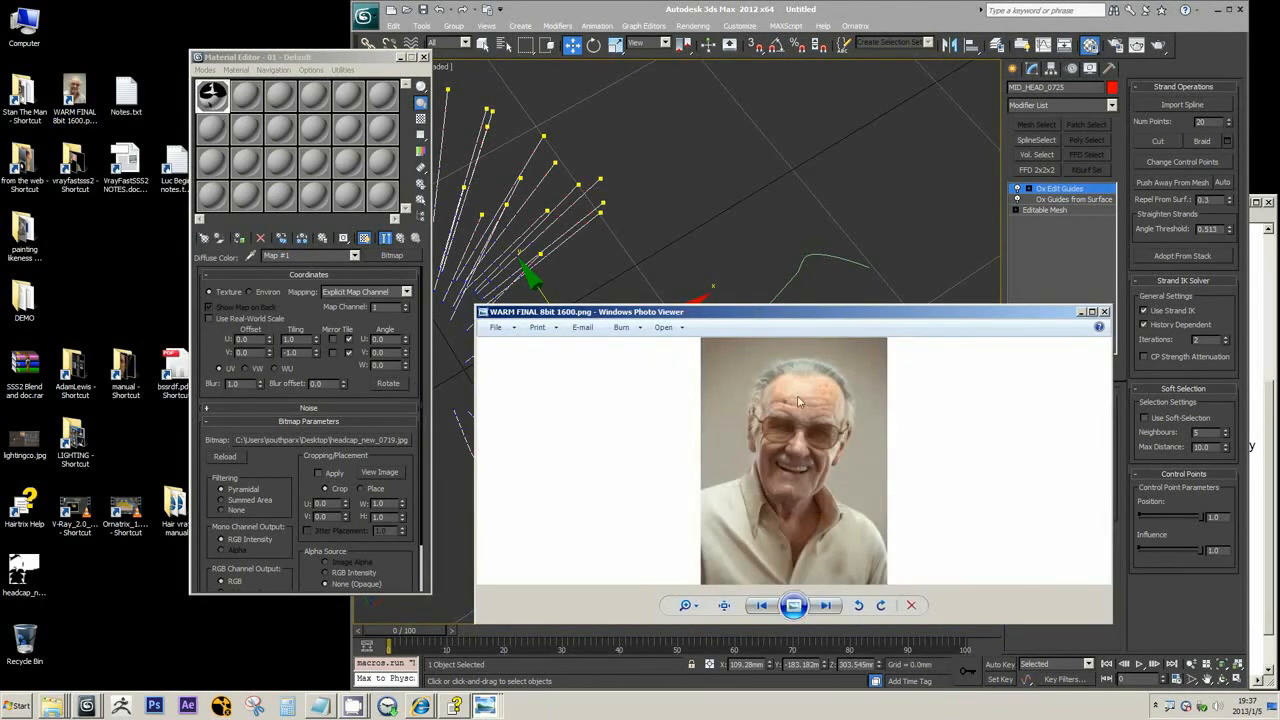
scroll(790, 366, up, 4)
scroll(737, 369, down, 2)
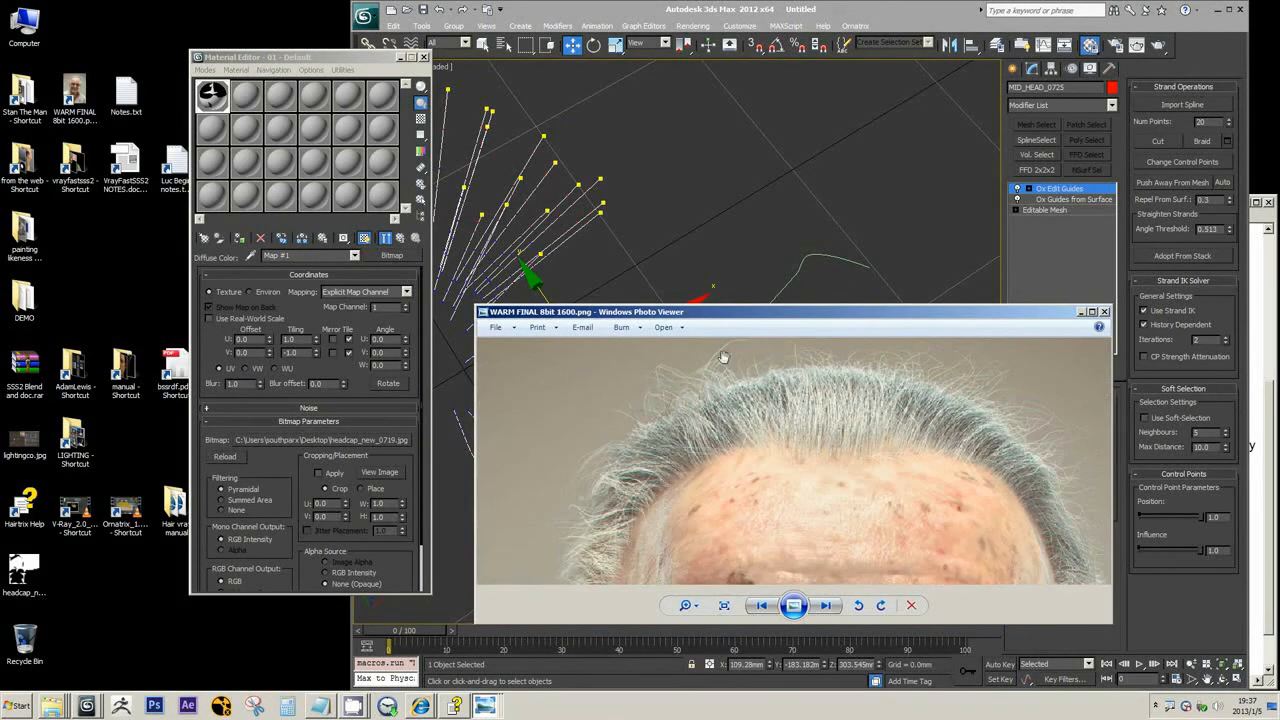
Park the reference photo beside the 3D view with the whole hairline showing, and close the Material Editor
drag(752, 318, 204, 363)
drag(384, 425, 310, 419)
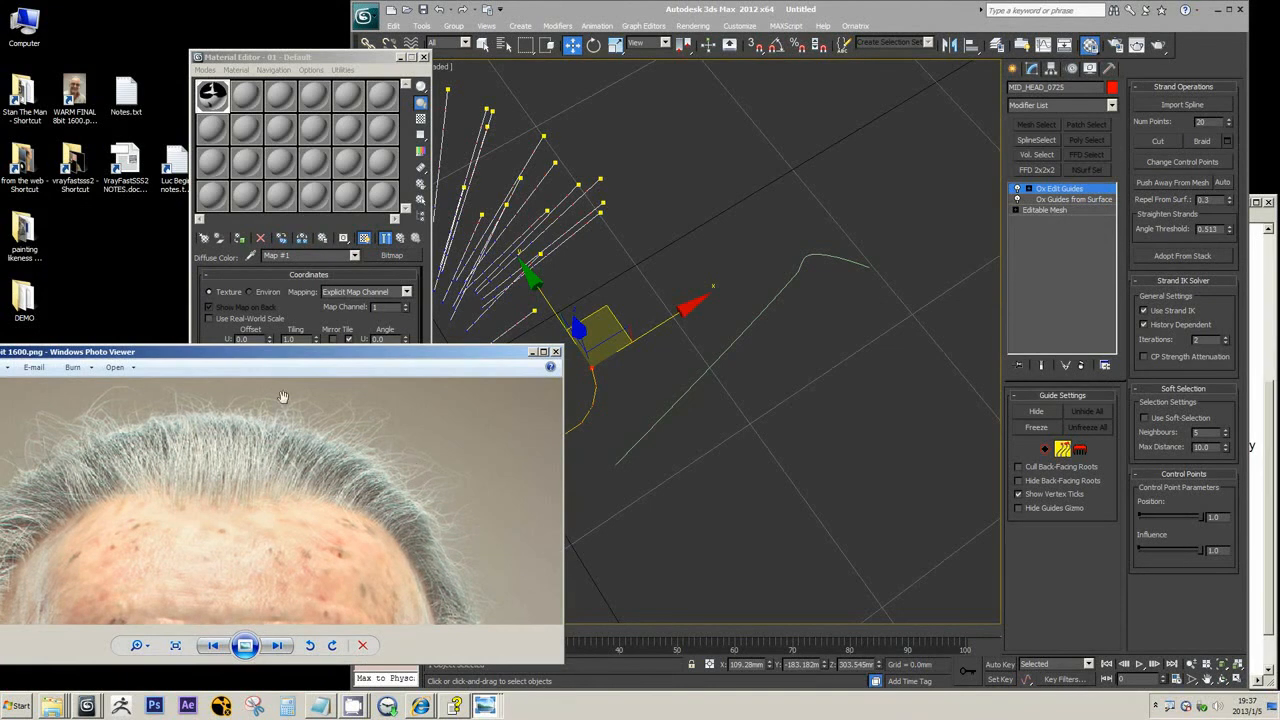
middle_drag(688, 385, 740, 358)
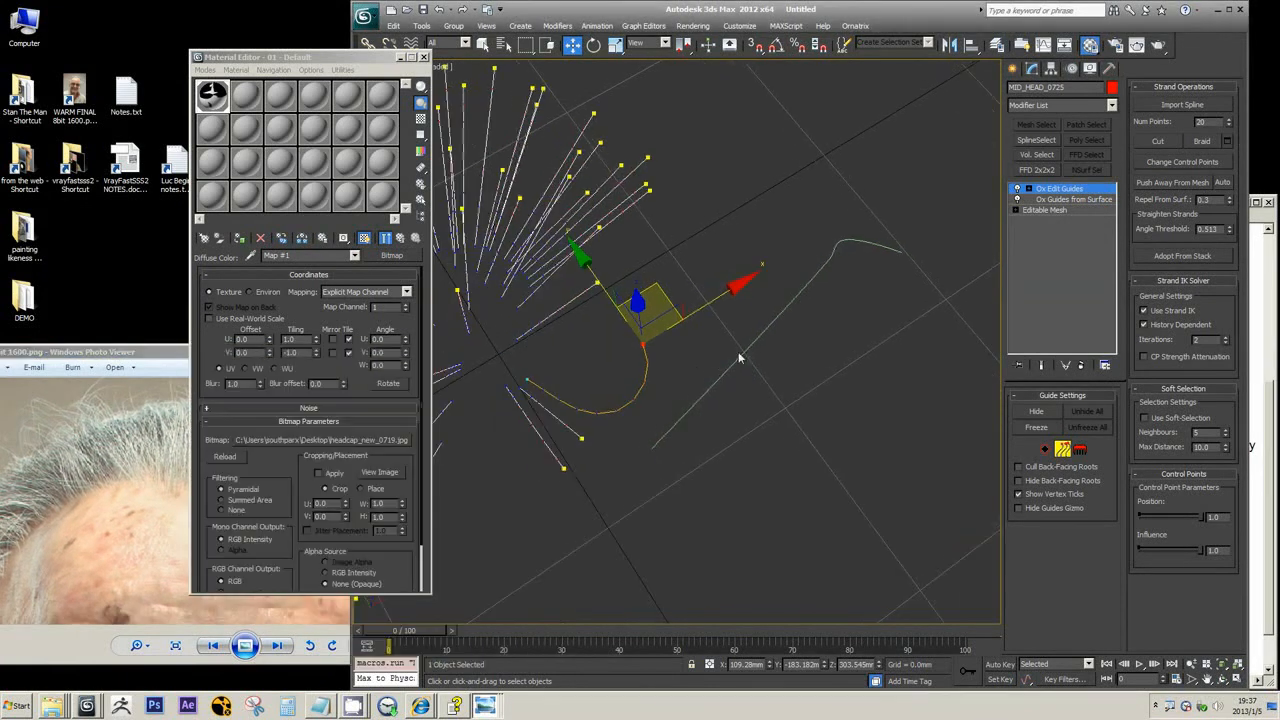
click(424, 58)
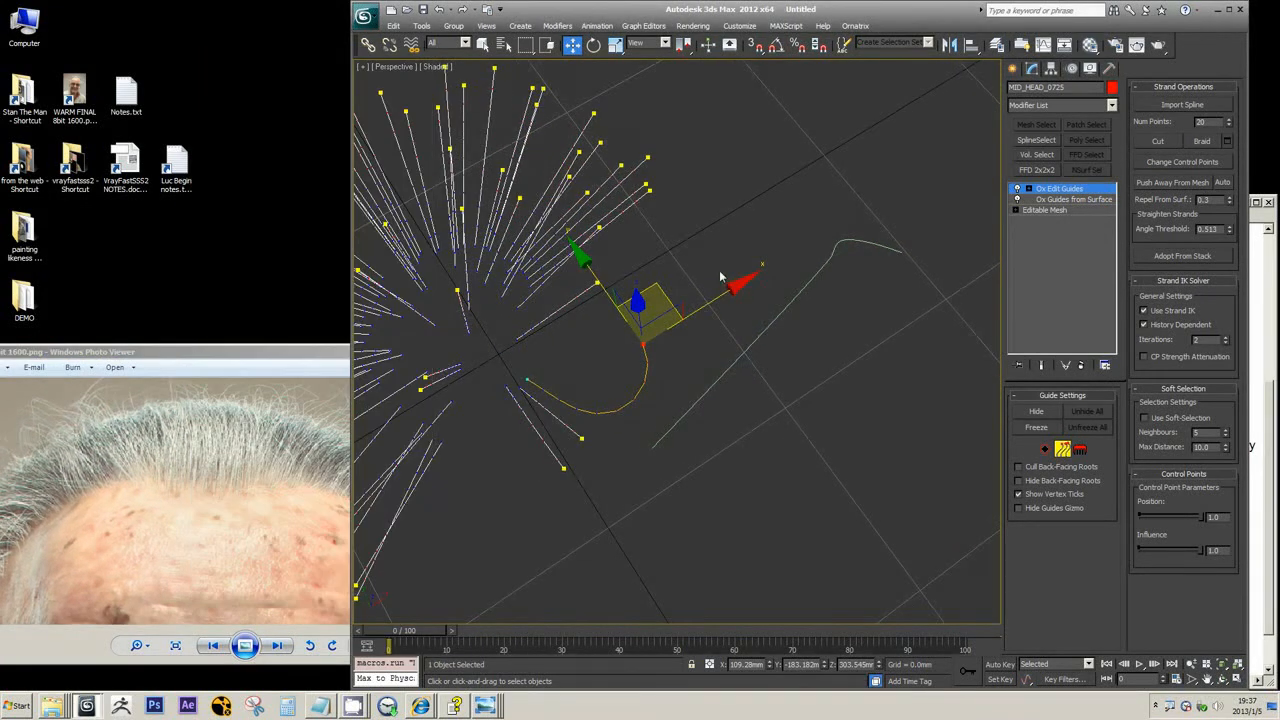
middle_drag(737, 280, 731, 266)
click(217, 486)
scroll(217, 486, down, 3)
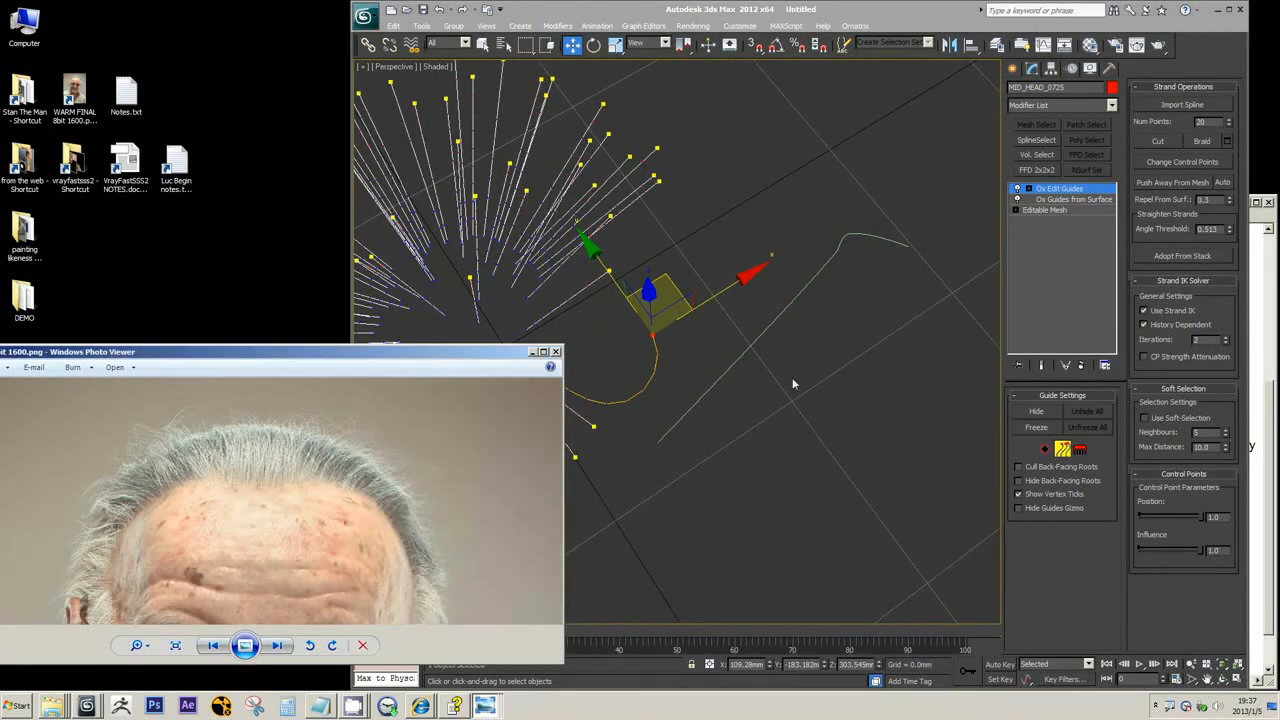
Move the curled guide's tip in the XY plane toward the line's near end to open the curl, and return to top level
middle_drag(793, 379, 804, 398)
drag(673, 291, 797, 396)
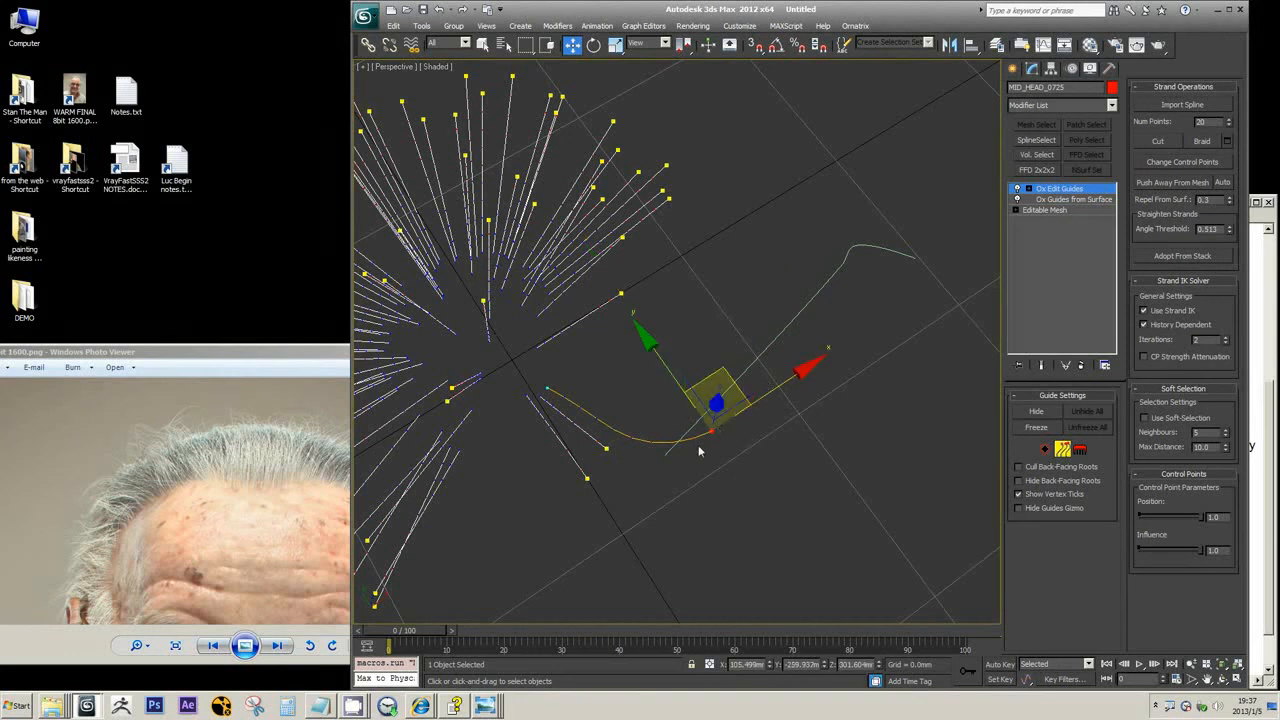
right_click(864, 300)
click(840, 285)
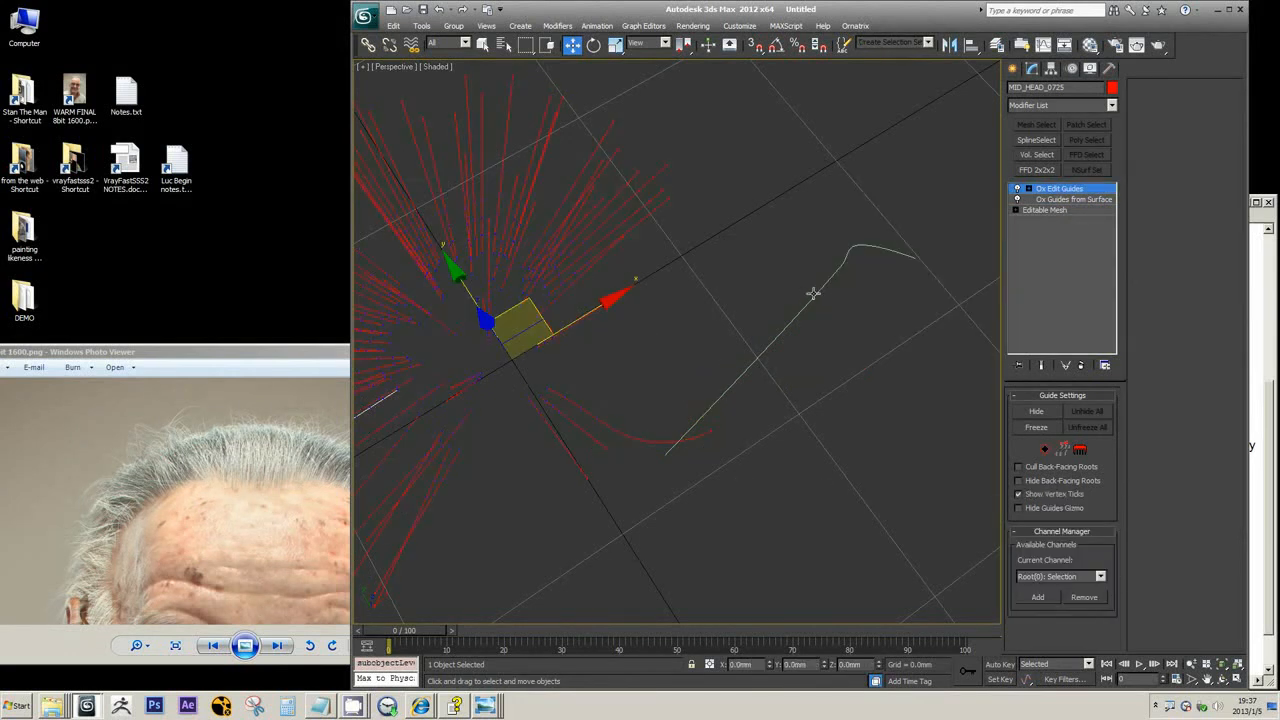
Select the line at vertex level and pull its far end vertices outward to form an S-shaped bend
click(813, 293)
key(1)
middle_drag(891, 311, 843, 303)
scroll(912, 270, down, 2)
drag(842, 263, 970, 454)
drag(776, 294, 829, 466)
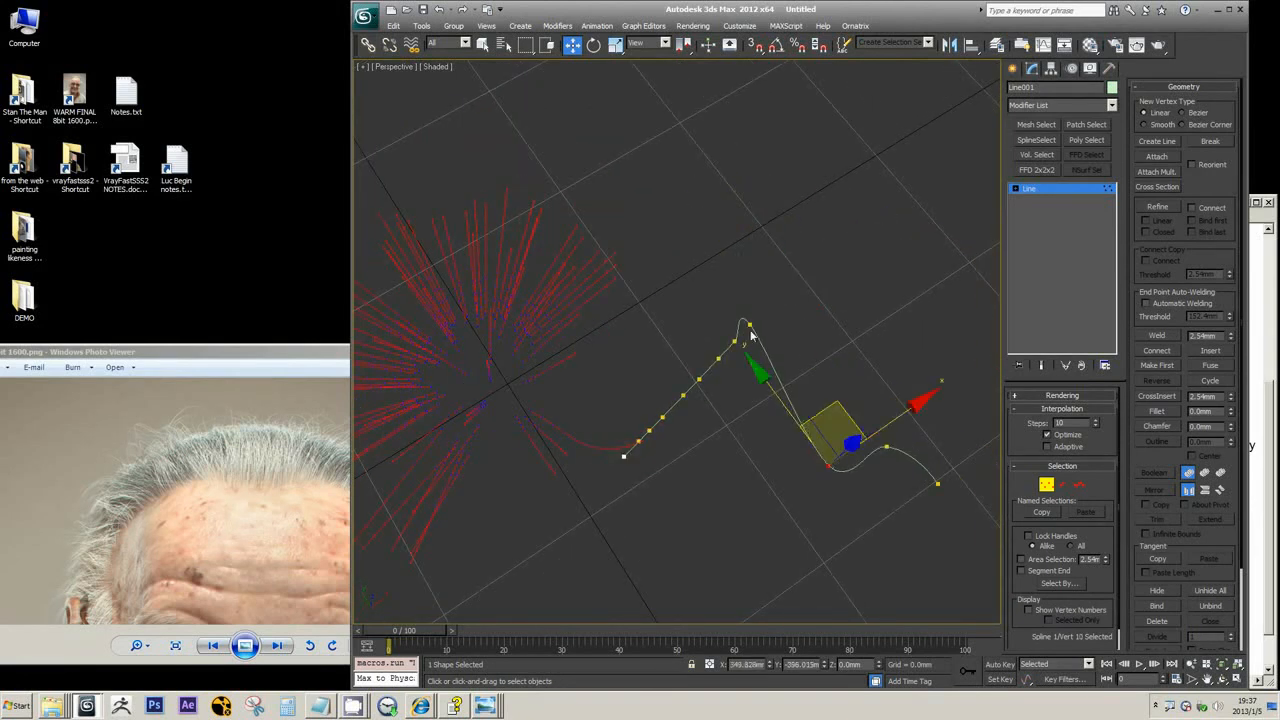
Move the line's peak vertices down one by one into a gentle wave, and return to top level
drag(750, 327, 718, 357)
click(300, 461)
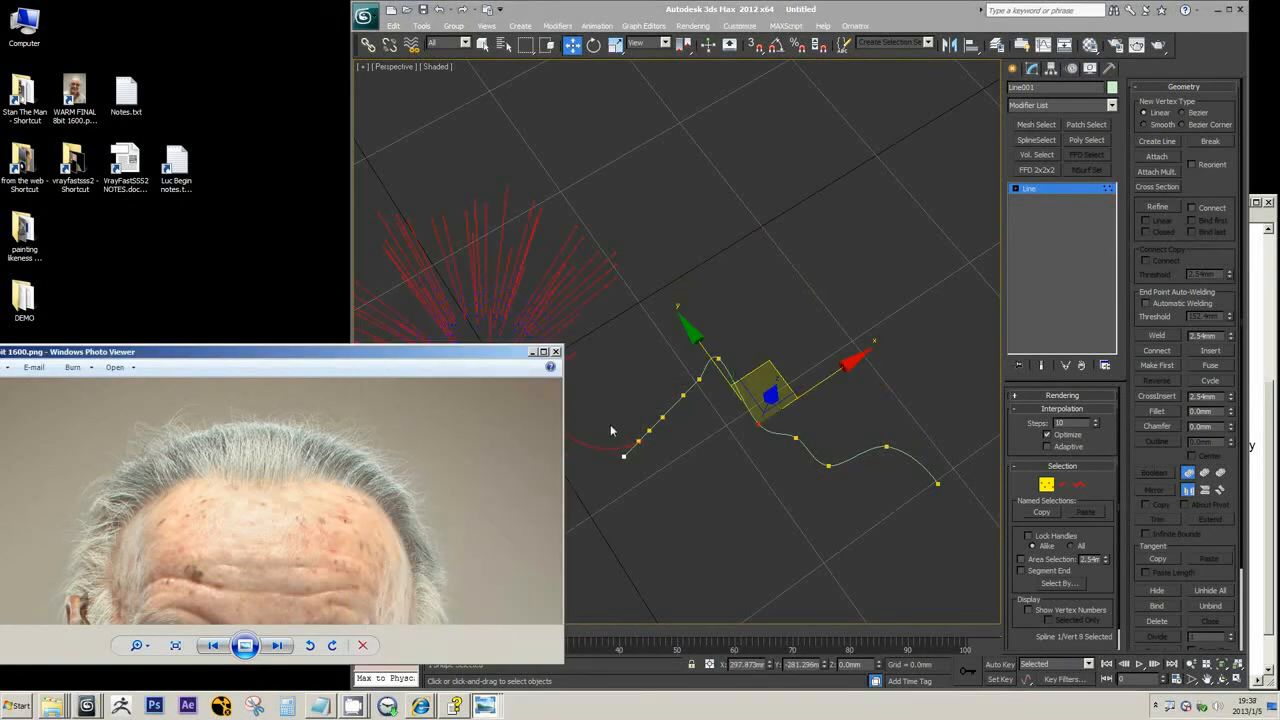
drag(719, 359, 707, 397)
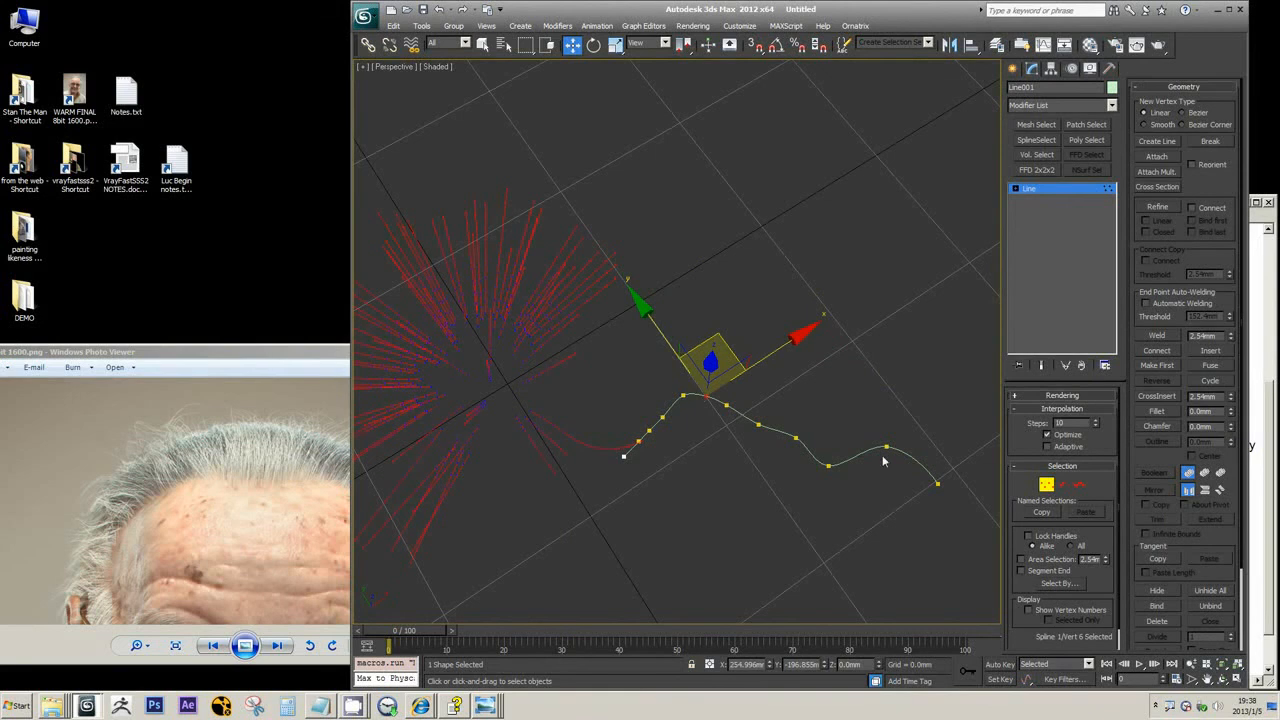
click(822, 377)
right_click(846, 377)
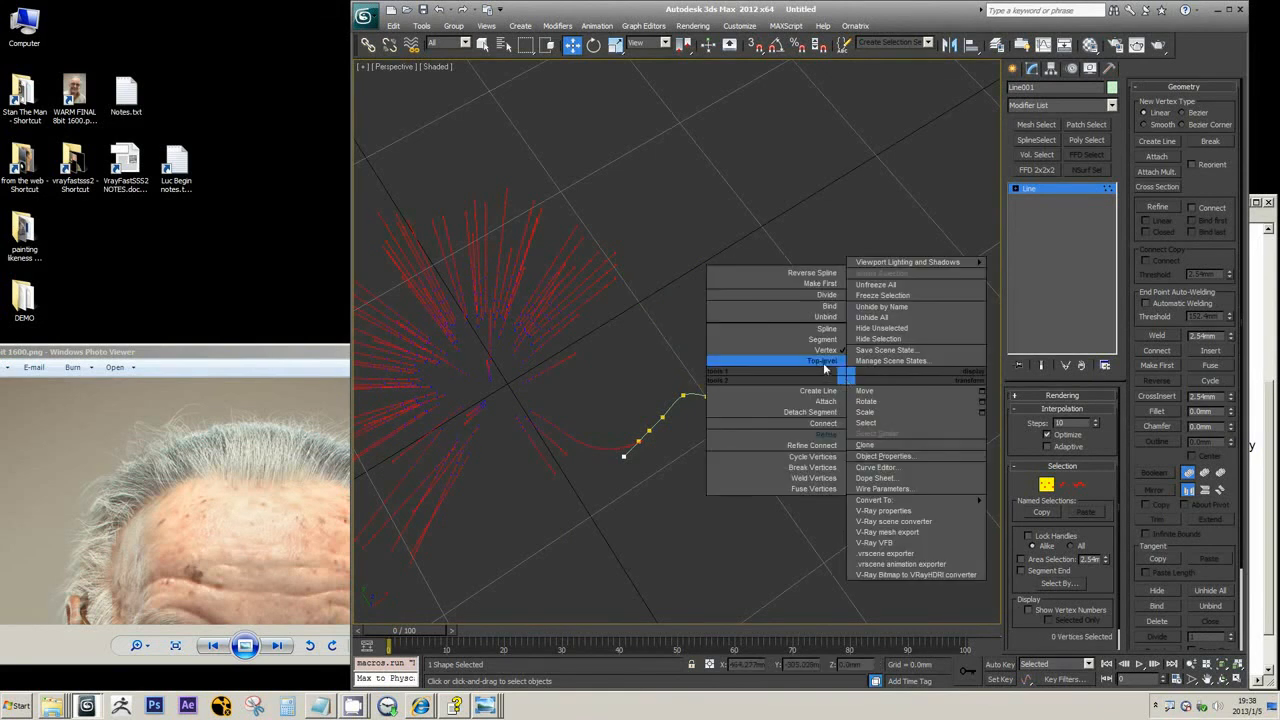
click(824, 362)
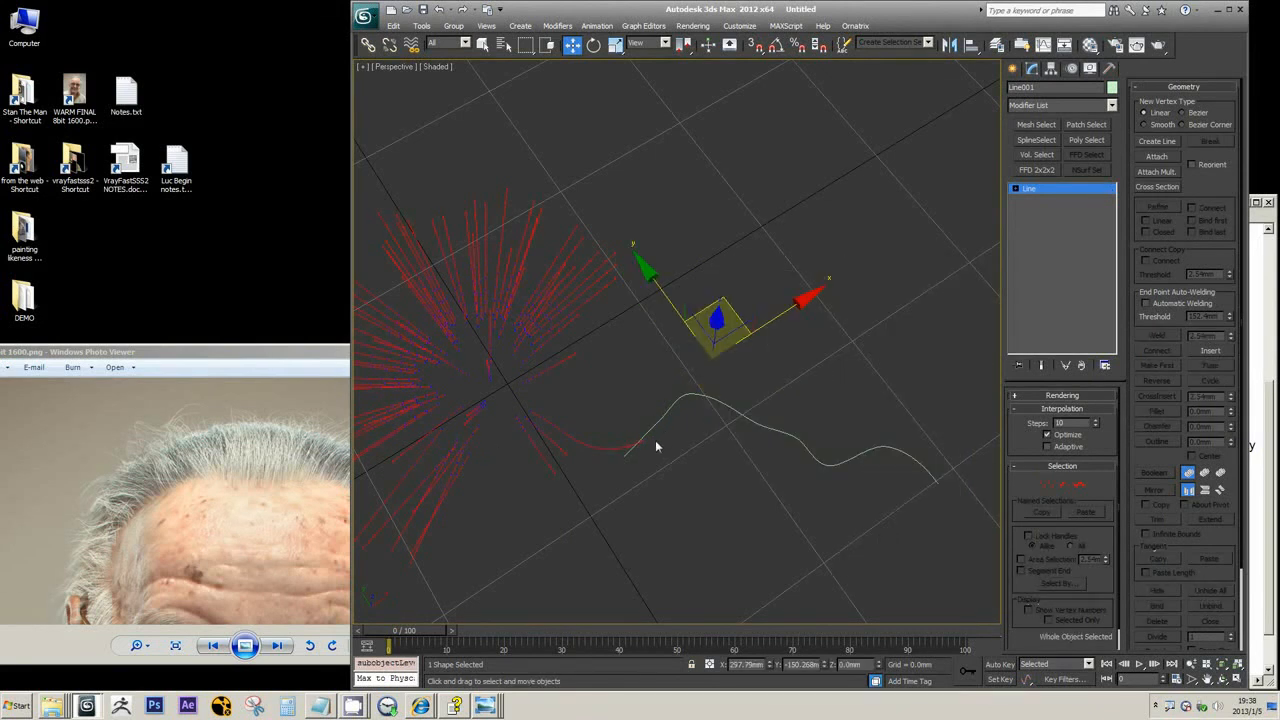
Delete the wavy line and select the head's hair guides
middle_drag(720, 443, 757, 402)
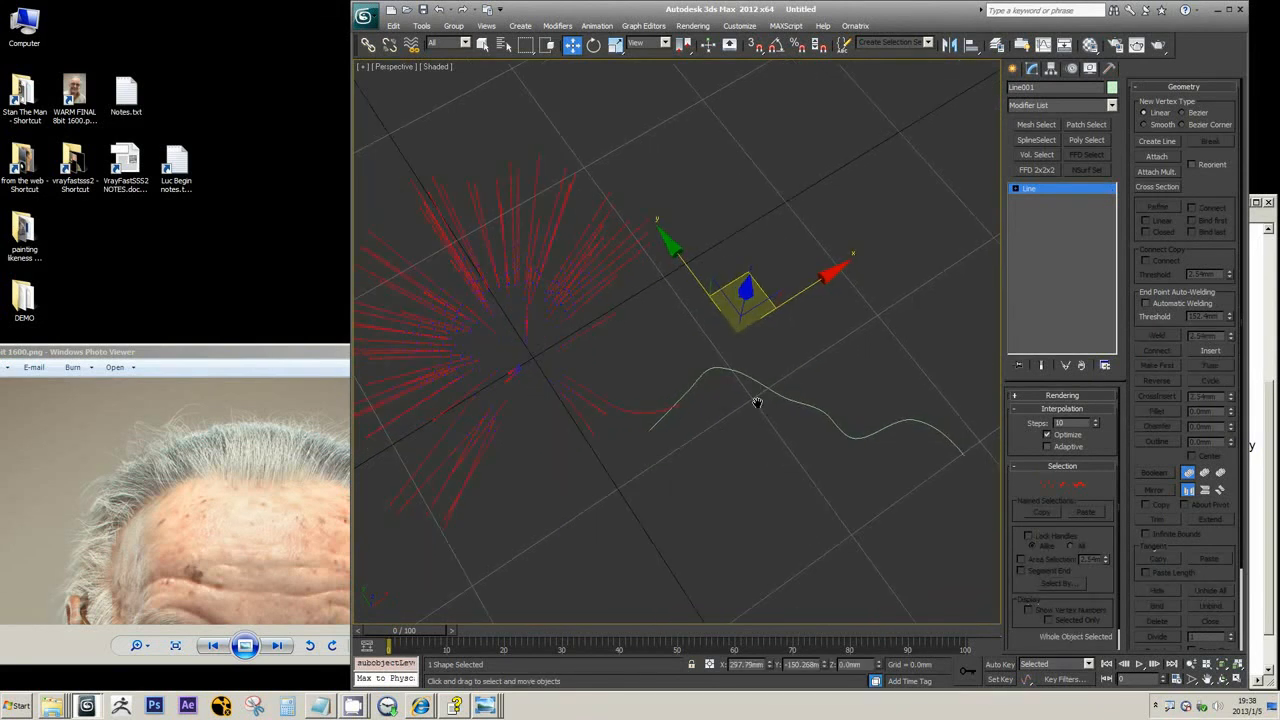
key(Delete)
click(678, 408)
scroll(679, 418, up, 2)
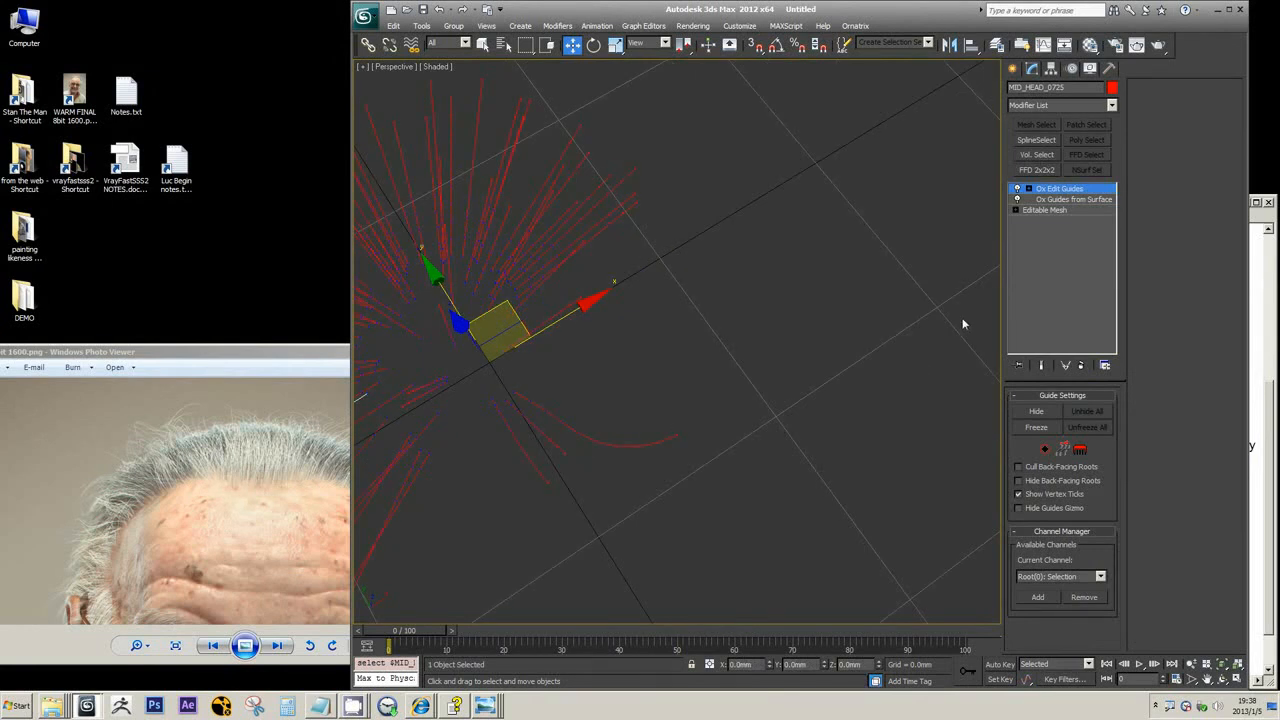
Zoom the reference photo out to the full portrait and check the Notes.txt outline
click(257, 537)
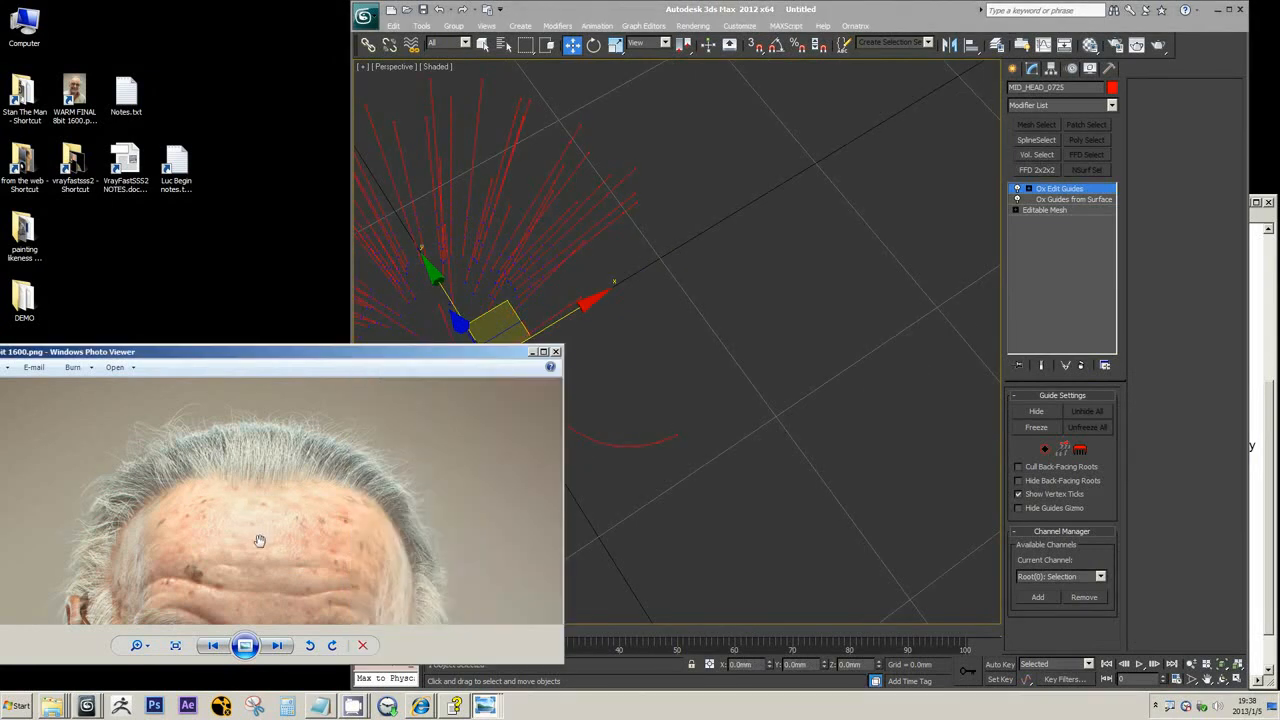
scroll(257, 537, down, 3)
click(321, 706)
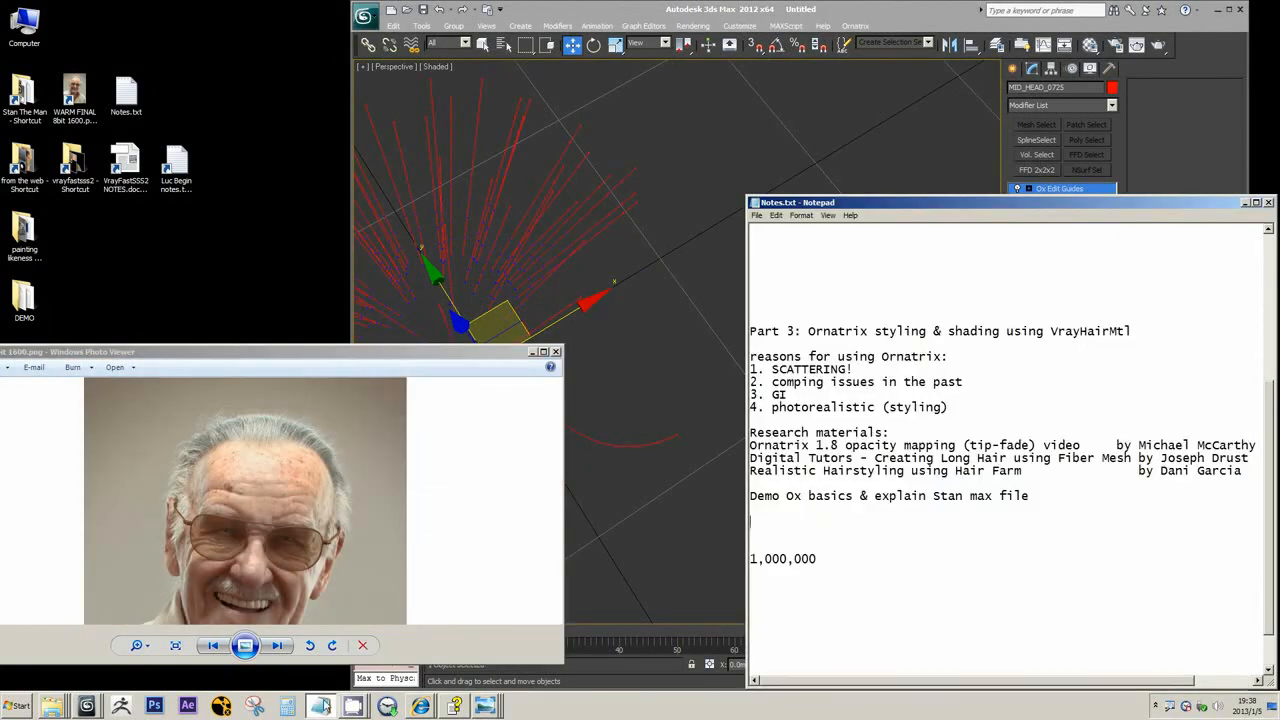
click(1245, 203)
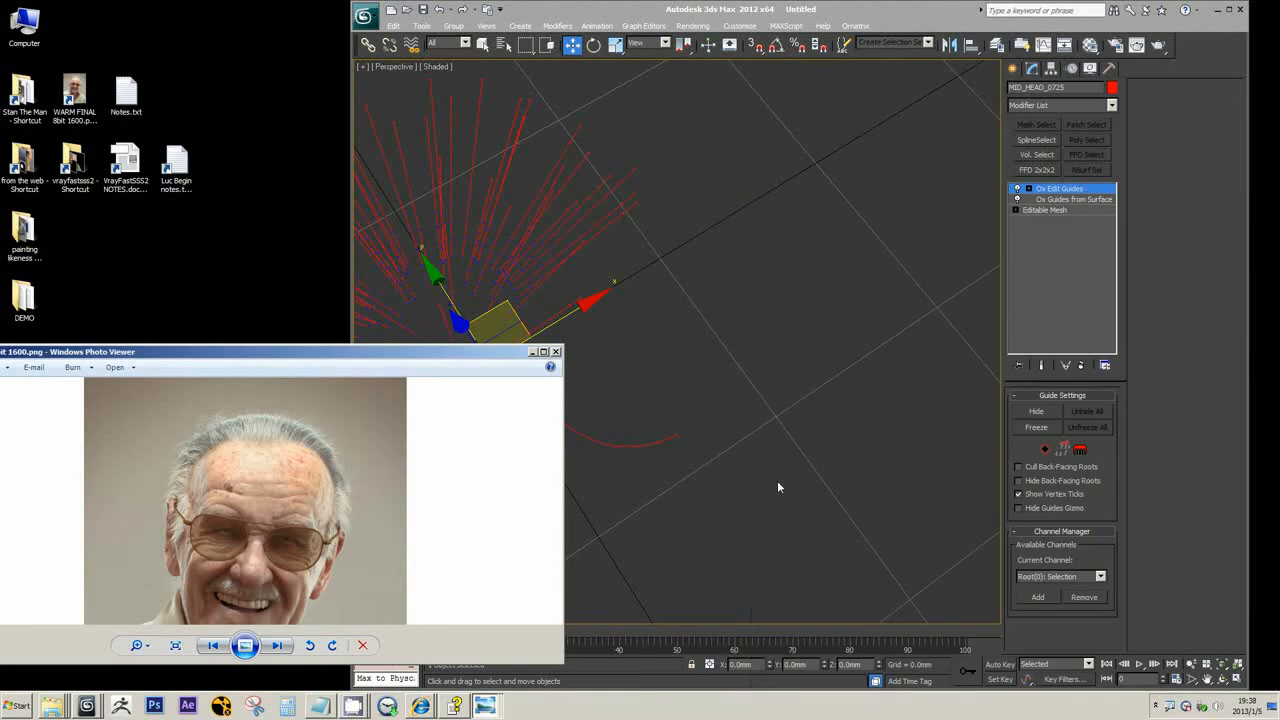
drag(324, 353, 729, 340)
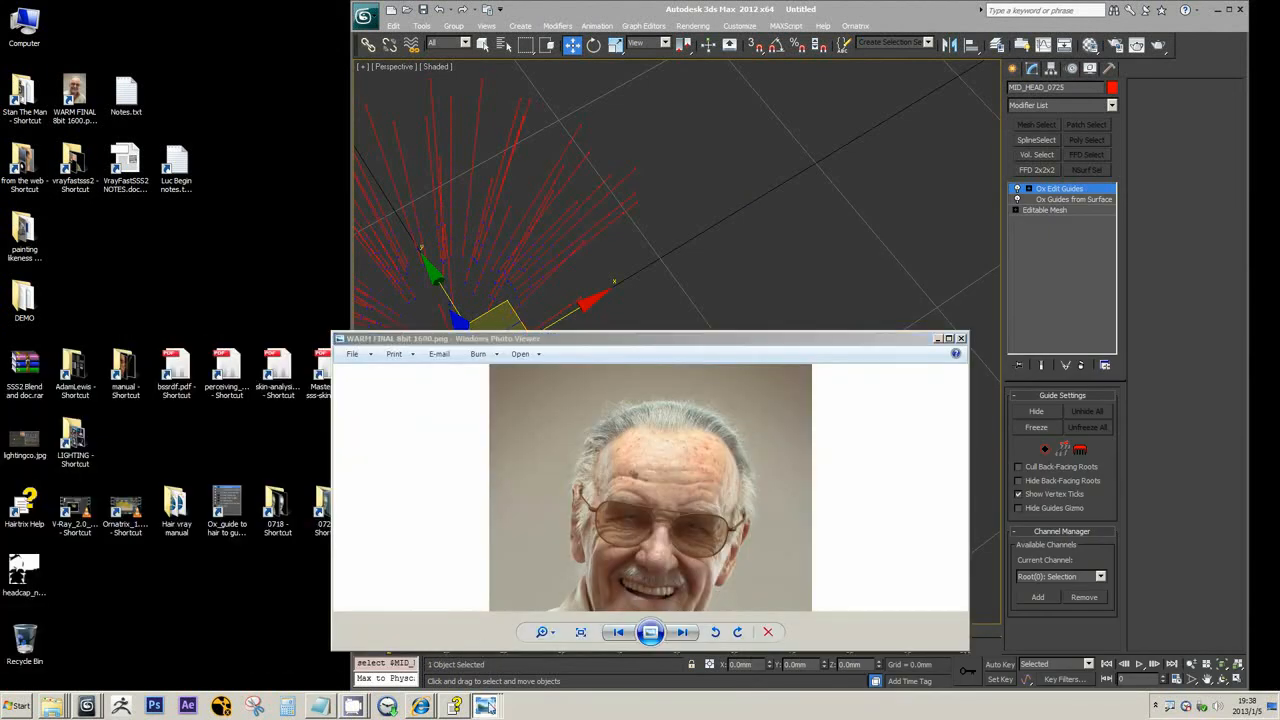
Look at the modifier stack in Ox_guide to hair to guide.jpg, and minimize the image windows
mouse_move(489, 703)
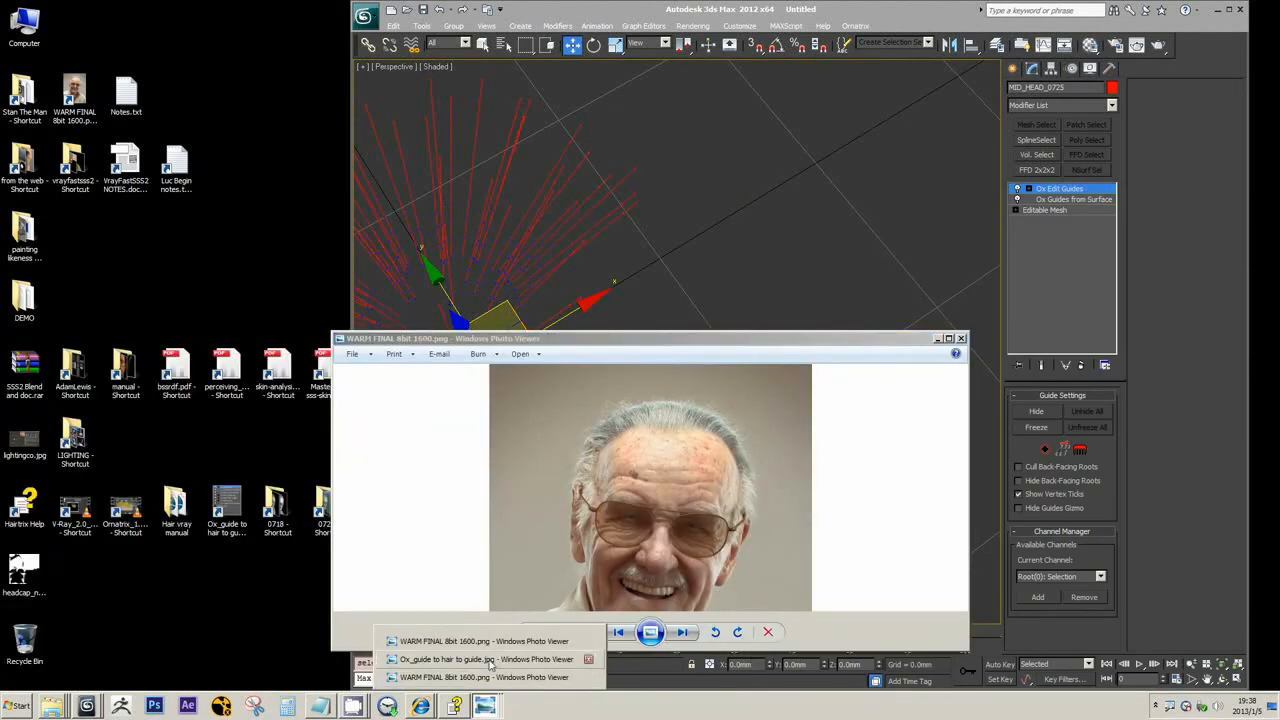
click(486, 659)
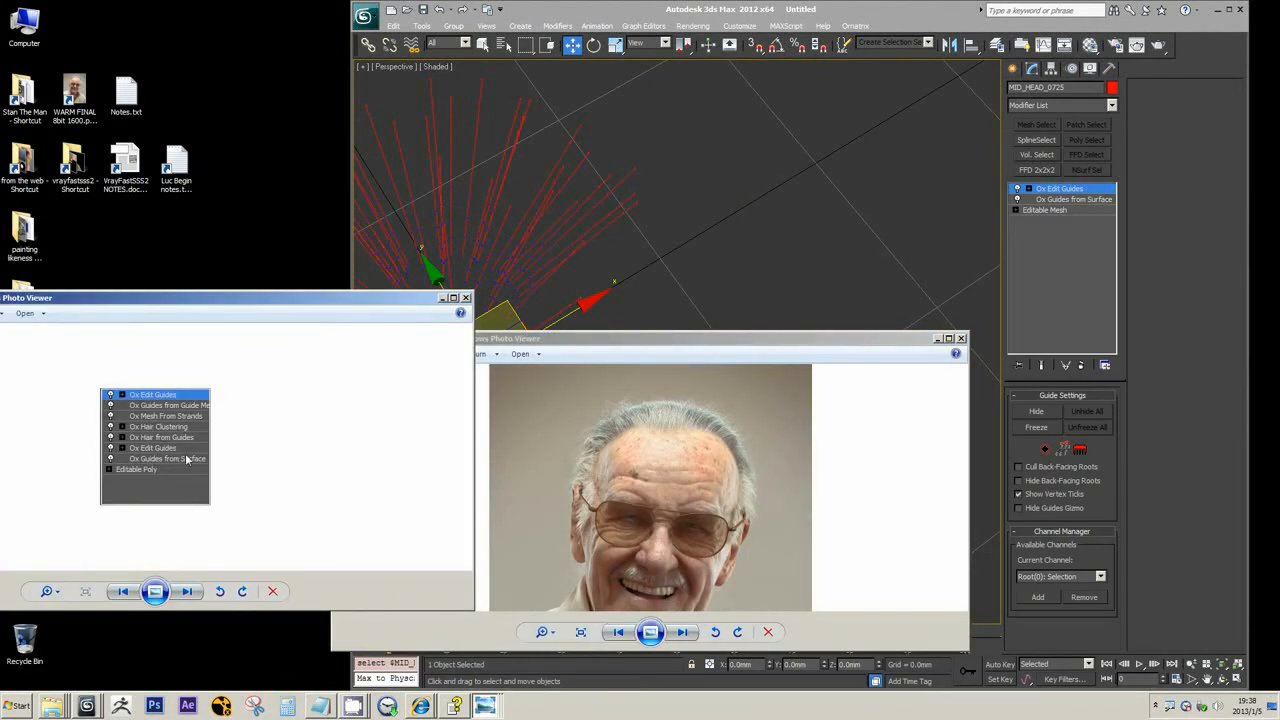
click(444, 298)
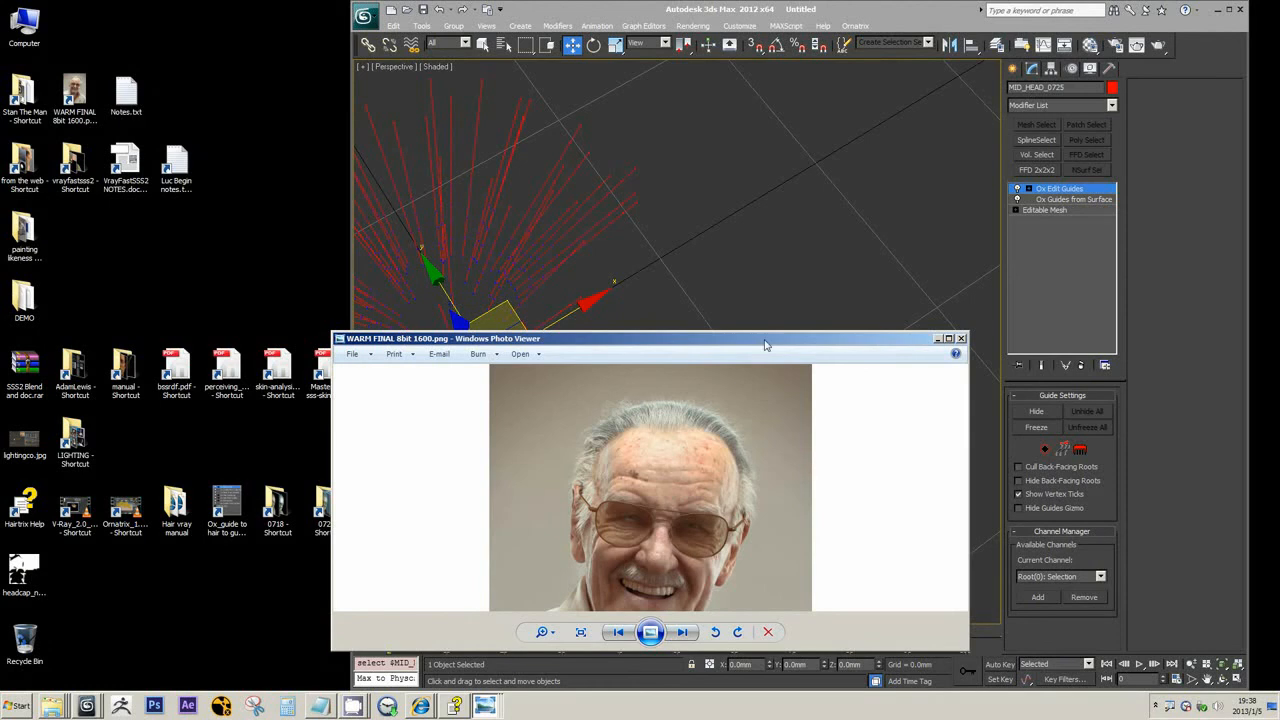
drag(768, 343, 320, 120)
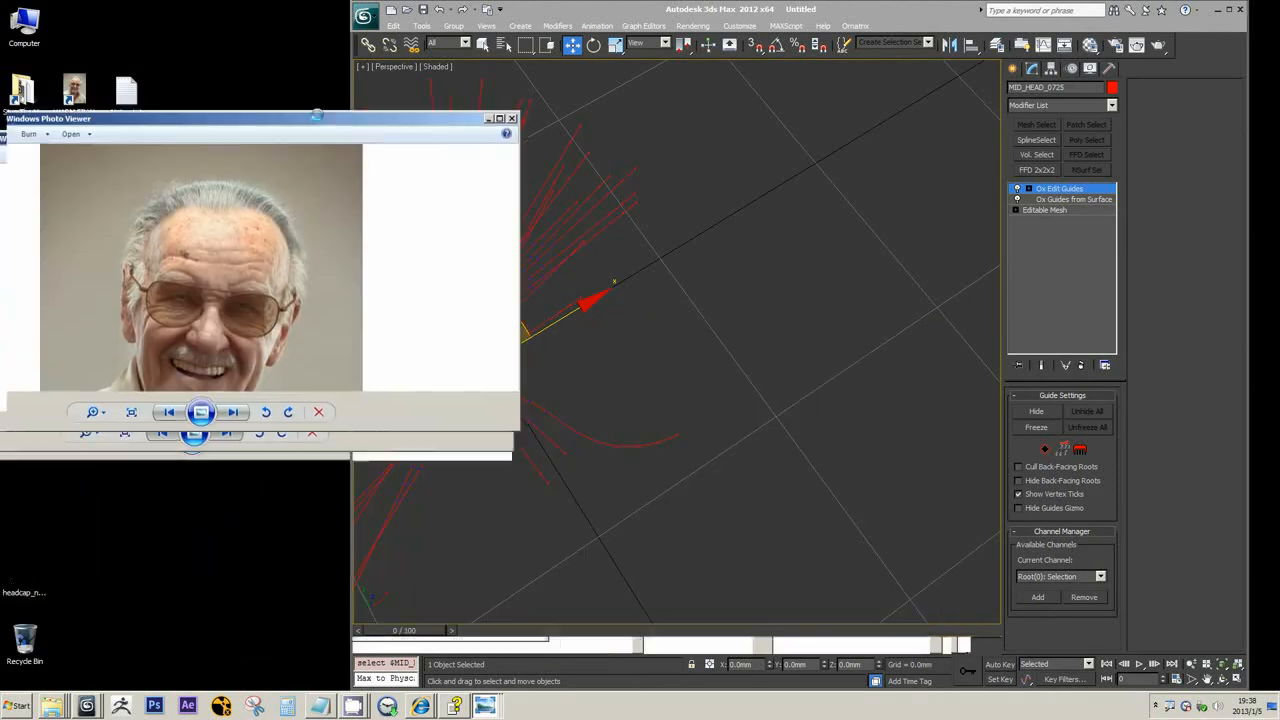
click(489, 117)
Nudge the long curved guide's tip slightly at strand level and clear the strand selection
click(1062, 449)
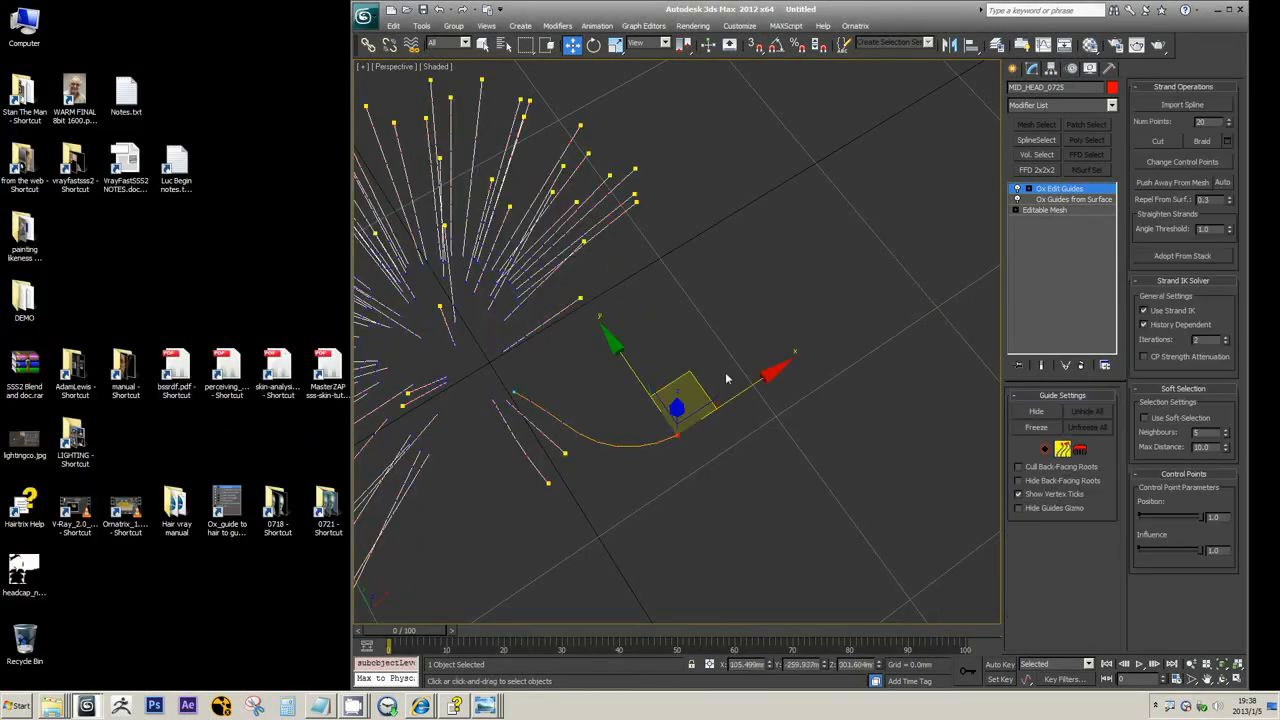
middle_drag(780, 421, 674, 420)
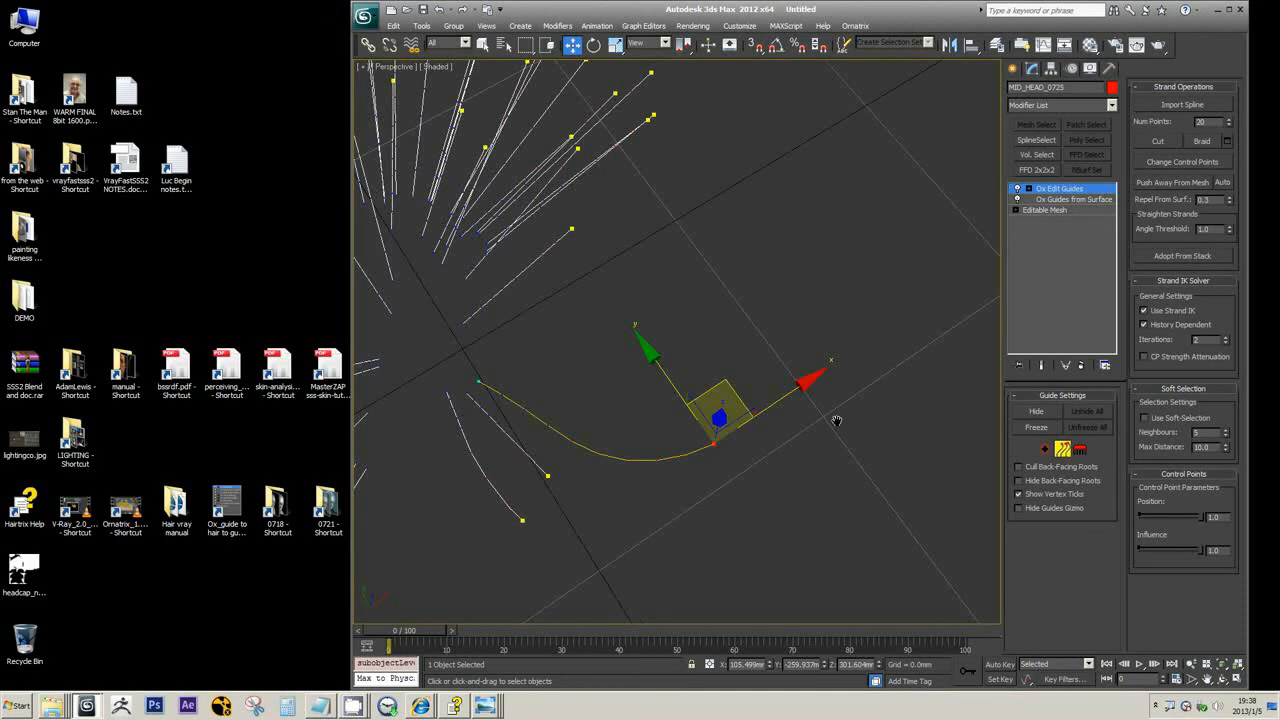
middle_drag(837, 421, 832, 413)
drag(740, 371, 885, 438)
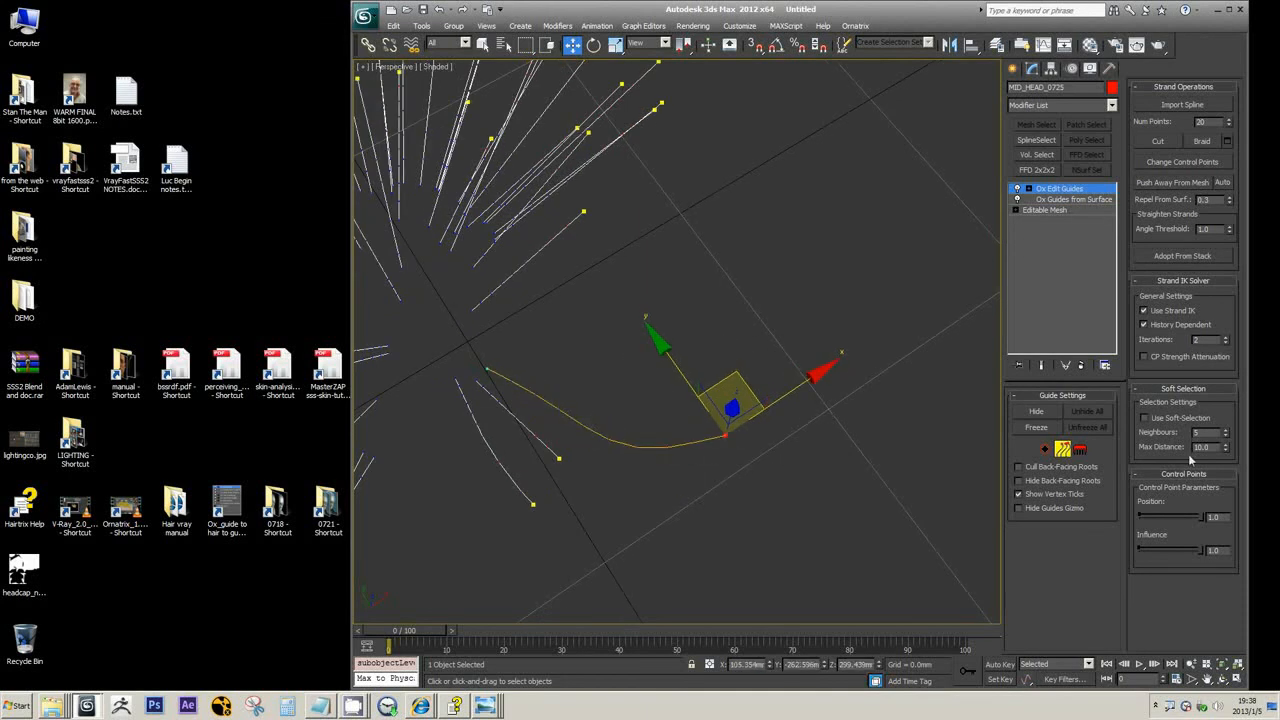
click(902, 410)
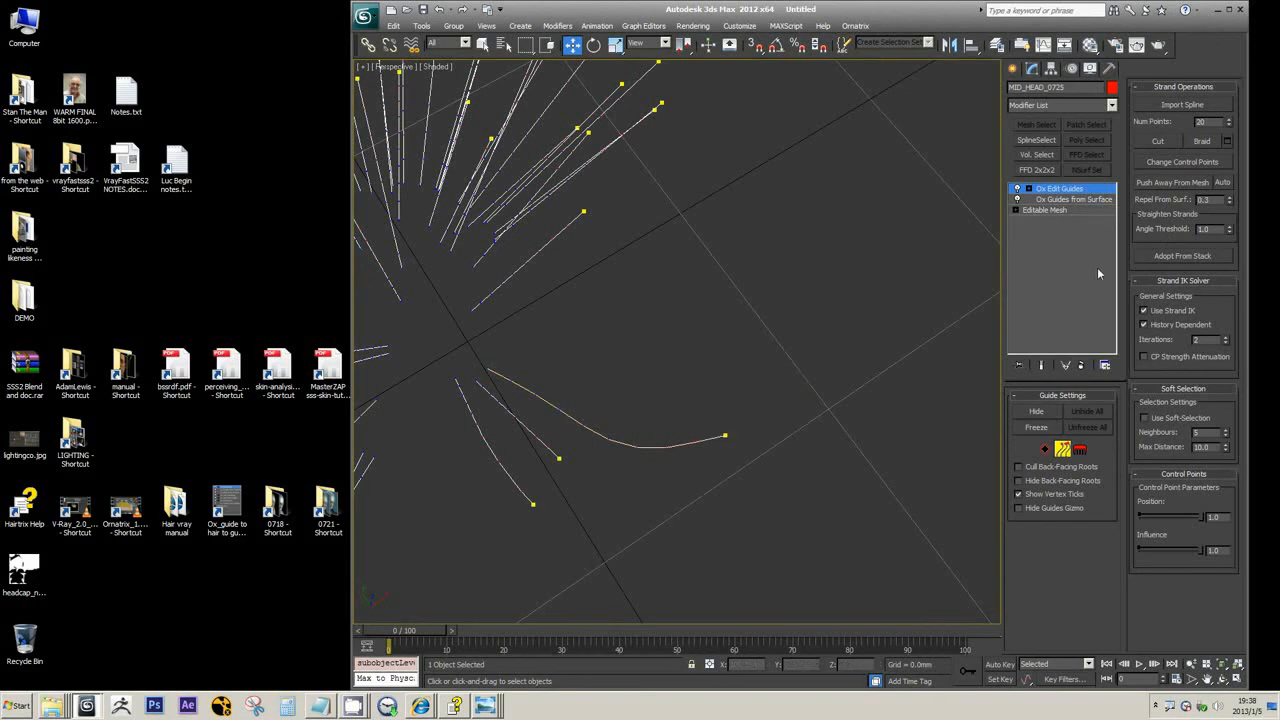
key(ctrl+z)
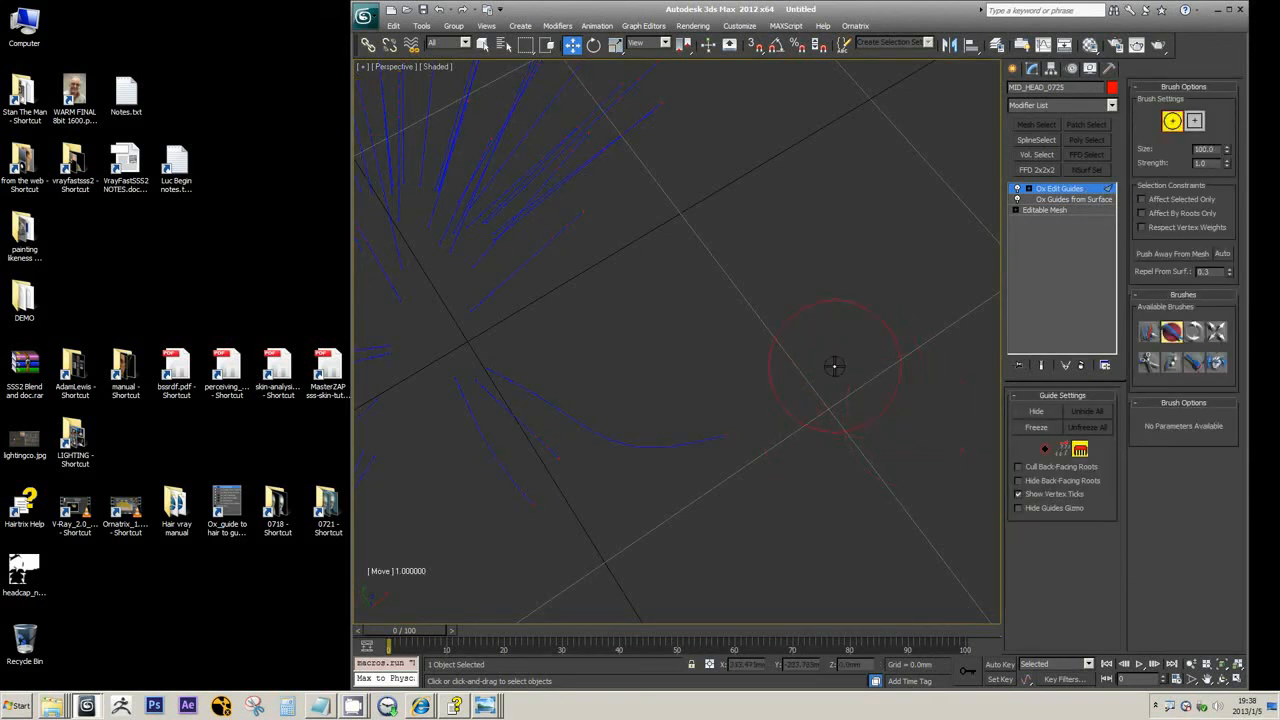
Resize the Move brush to 67 in guide brushing mode and view the guides from several angles
mouse_move(834, 366)
ctrl+shift+mouse_down()
mouse_move(846, 407)
mouse_move(826, 278)
mouse_move(846, 354)
mouse_move(865, 364)
ctrl+shift+mouse_up()
mouse_move(826, 346)
ctrl+shift+mouse_down()
mouse_move(831, 200)
mouse_move(838, 232)
ctrl+shift+mouse_up()
ctrl+shift+drag(840, 239, 857, 315)
mouse_move(828, 362)
alt+middle_down()
mouse_move(820, 346)
mouse_move(752, 331)
alt+middle_up()
scroll(752, 331, down, 8)
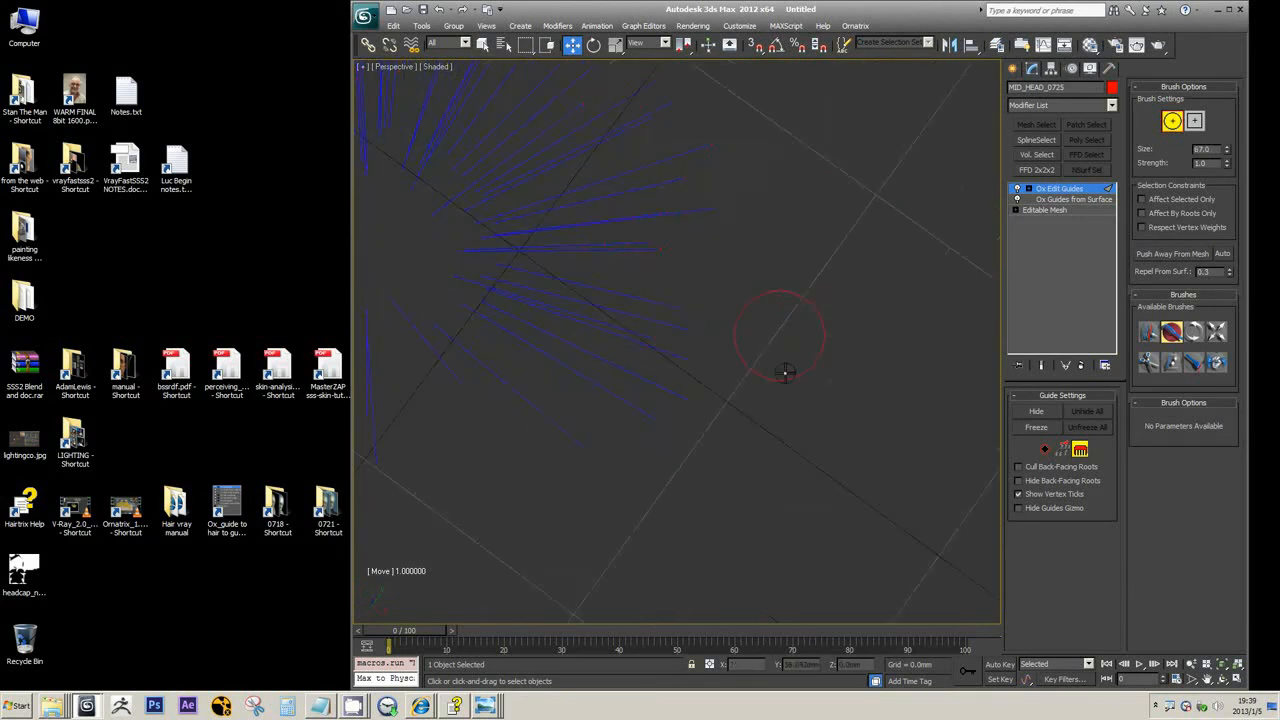
scroll(722, 374, up, 10)
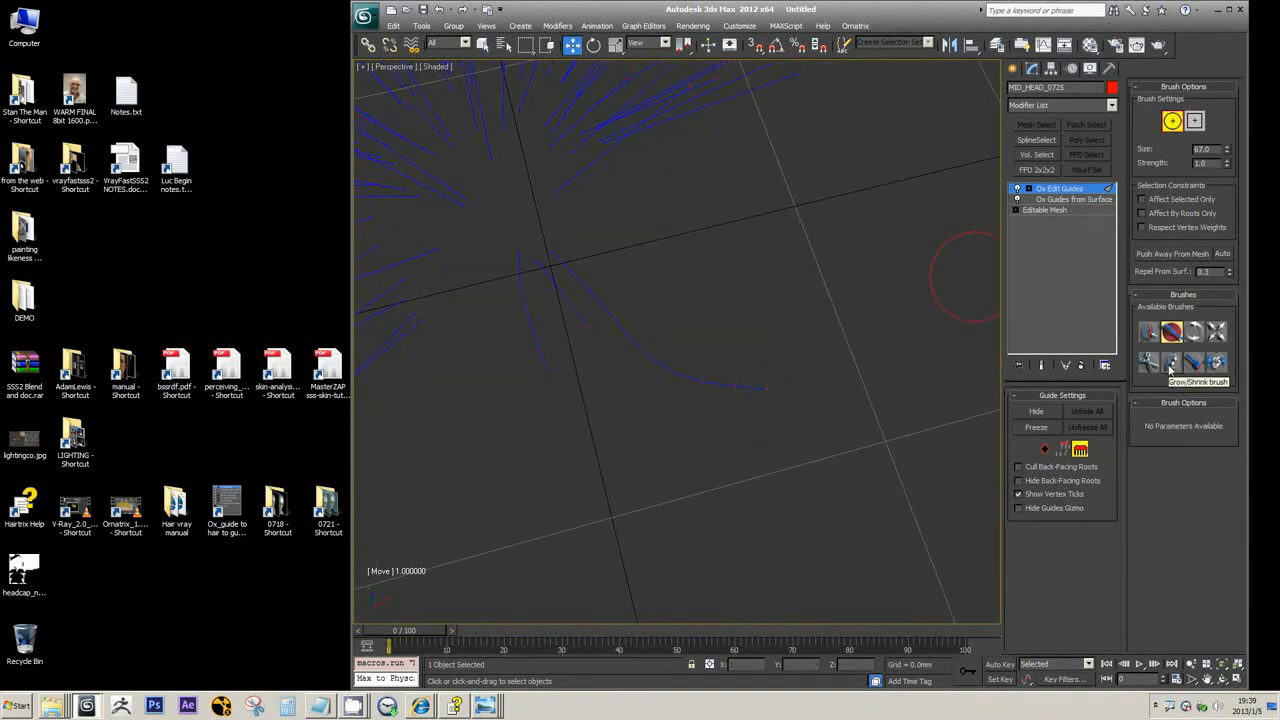
mouse_move(783, 244)
middle_down()
mouse_move(750, 280)
mouse_move(800, 266)
mouse_move(791, 280)
middle_up()
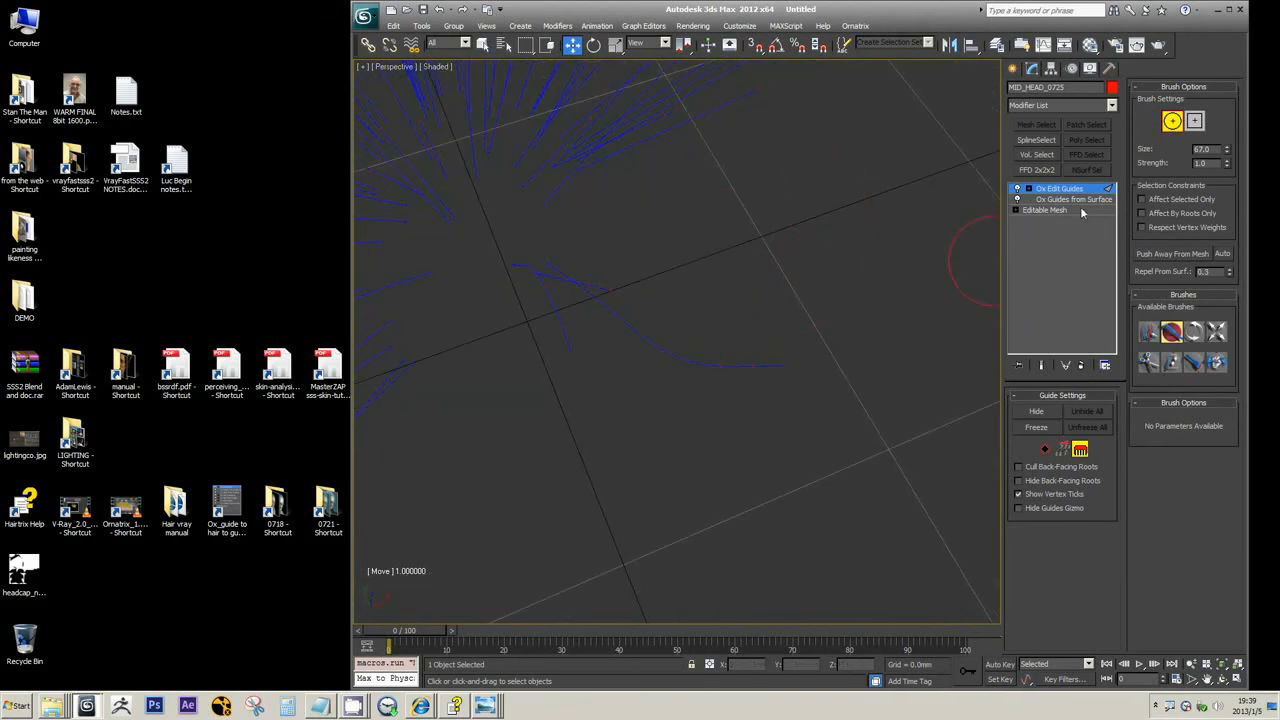
Switch to the Select brush, shrink it to 15, and brush over the upright guides' tips to select several strands
click(1150, 333)
click(1148, 333)
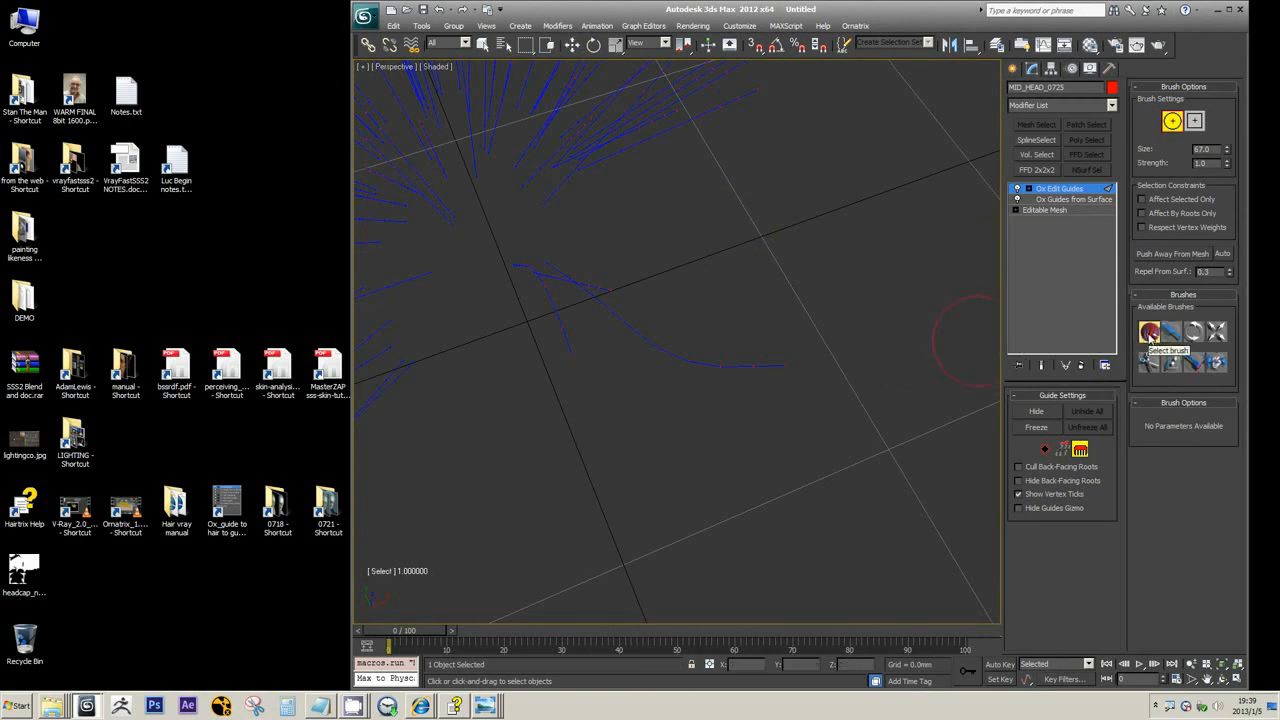
scroll(810, 268, down, 3)
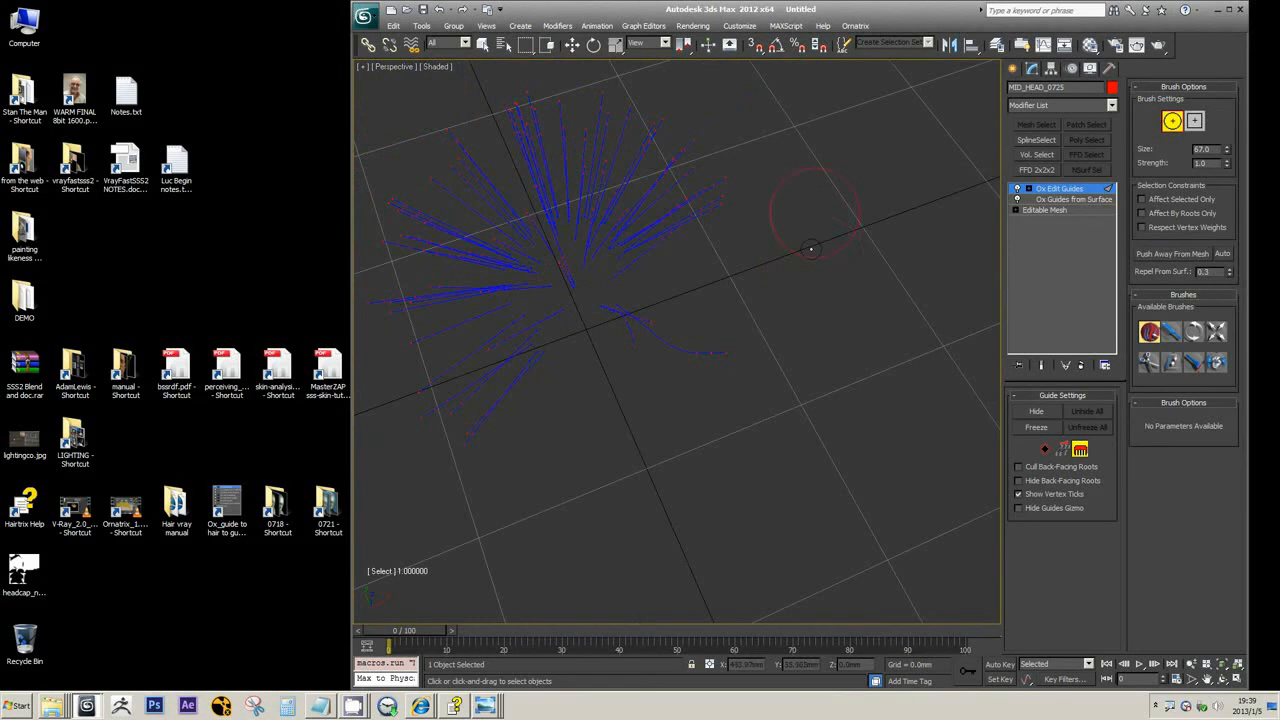
alt+middle_drag(811, 249, 872, 308)
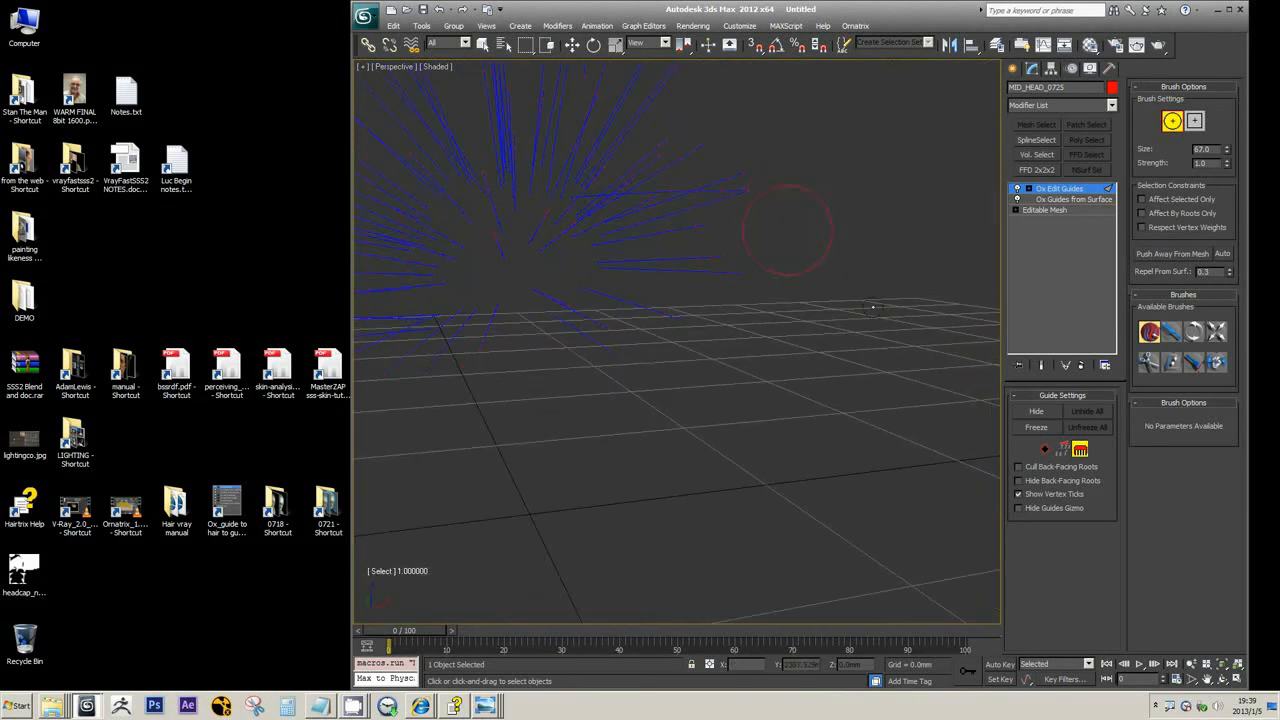
alt+middle_drag(866, 241, 870, 250)
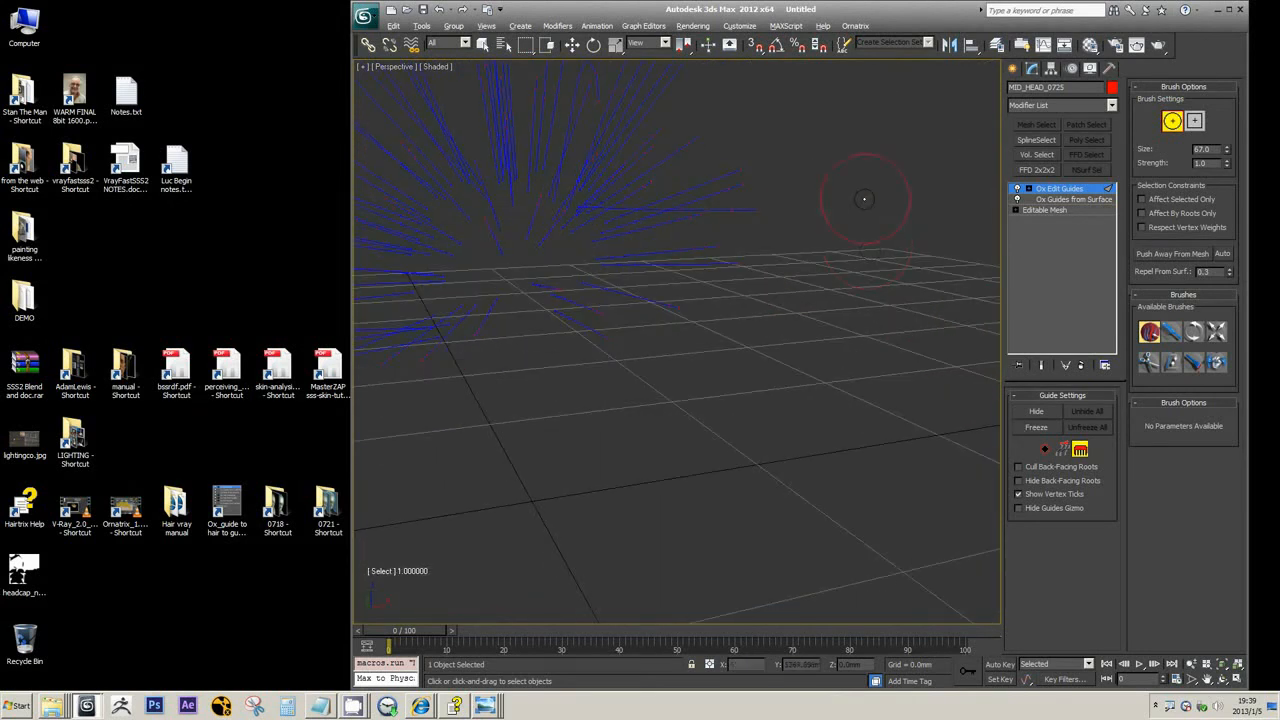
mouse_move(864, 199)
alt+middle_down()
mouse_move(903, 314)
mouse_move(726, 129)
alt+middle_up()
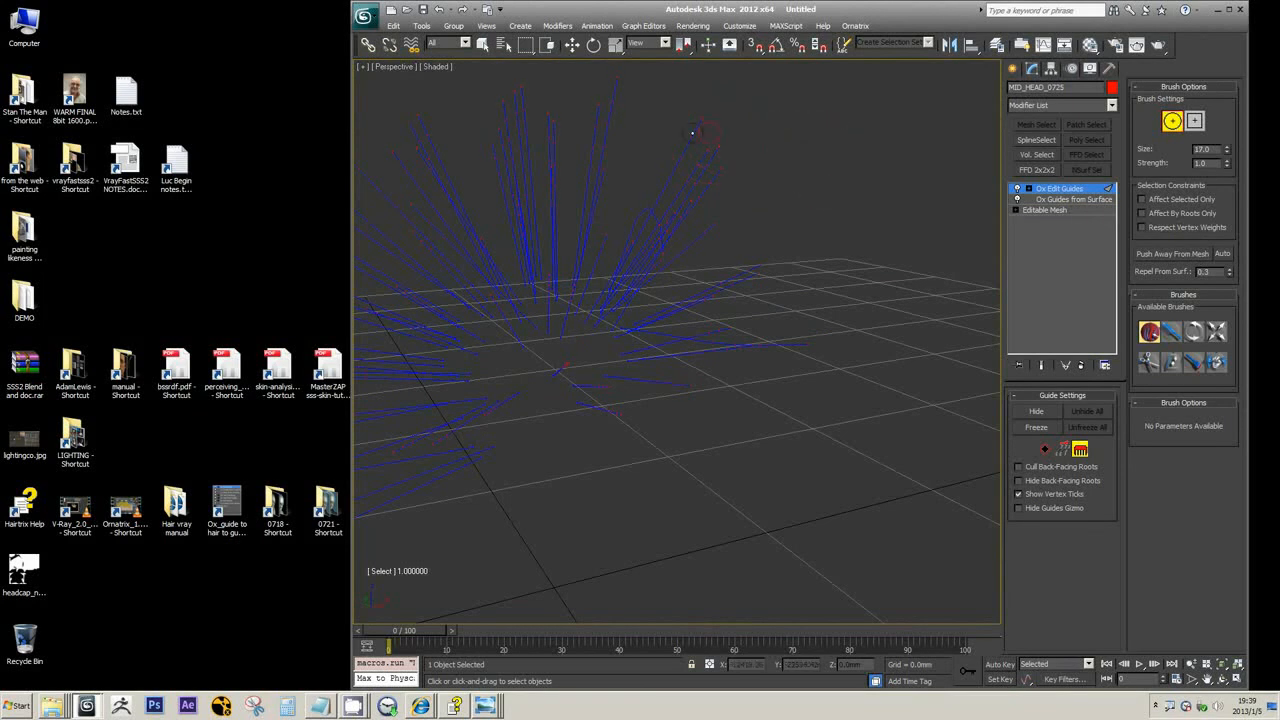
click(692, 132)
drag(601, 133, 587, 154)
middle_drag(781, 173, 808, 214)
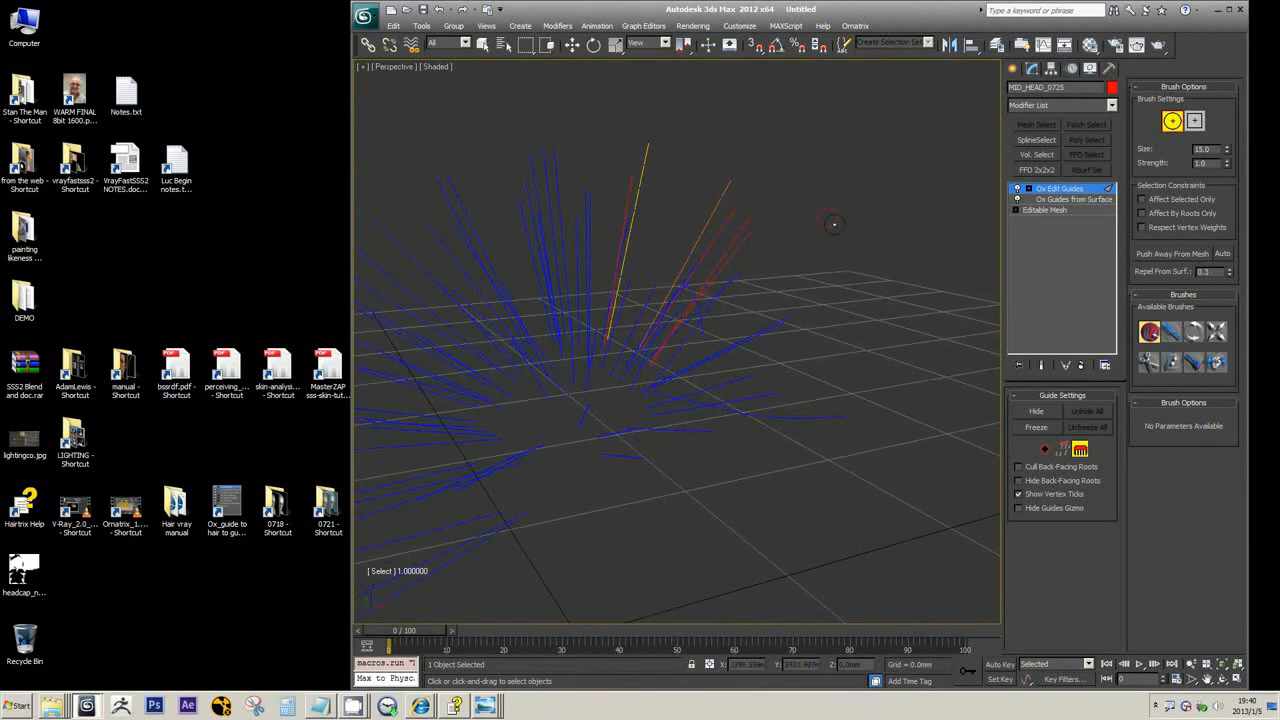
Limit brushing to selected guides and bend the selected upright guides sideways with the Move brush at size 134
key(alt)
scroll(830, 212, down, 6)
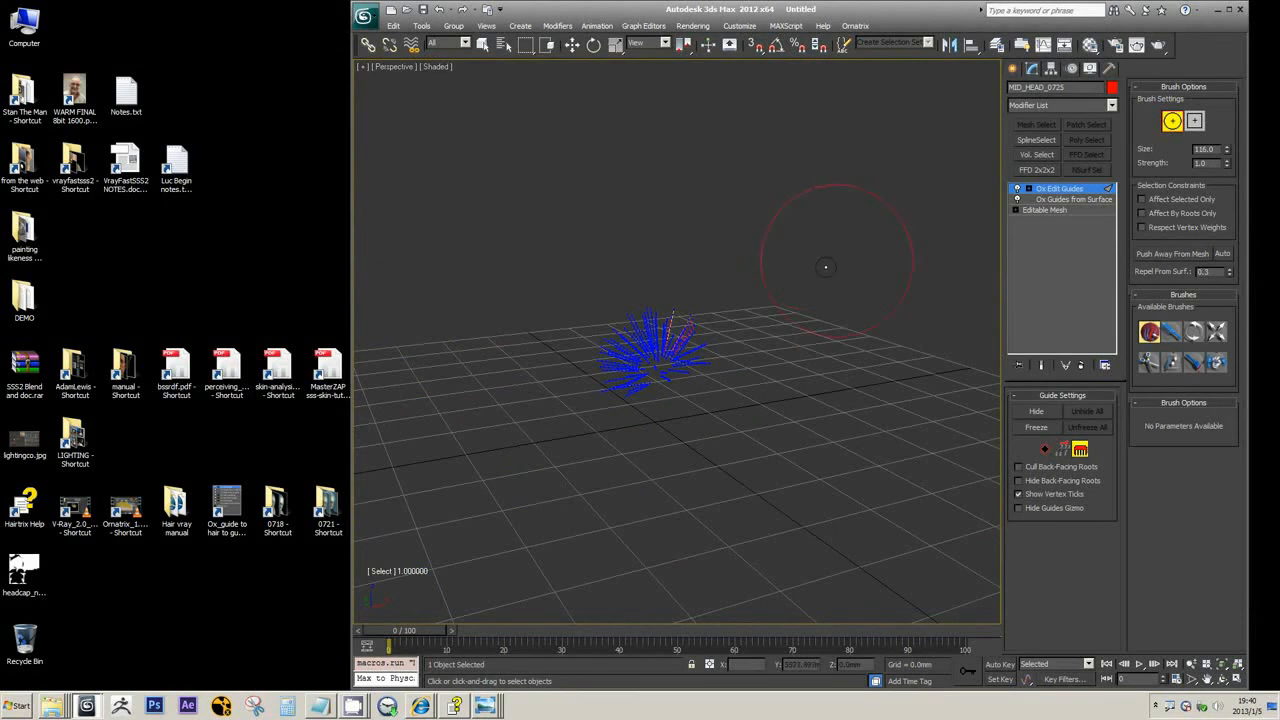
mouse_move(788, 281)
alt+middle_down()
mouse_move(848, 366)
mouse_move(843, 340)
mouse_move(791, 309)
mouse_move(857, 243)
alt+middle_up()
scroll(791, 309, up, 5)
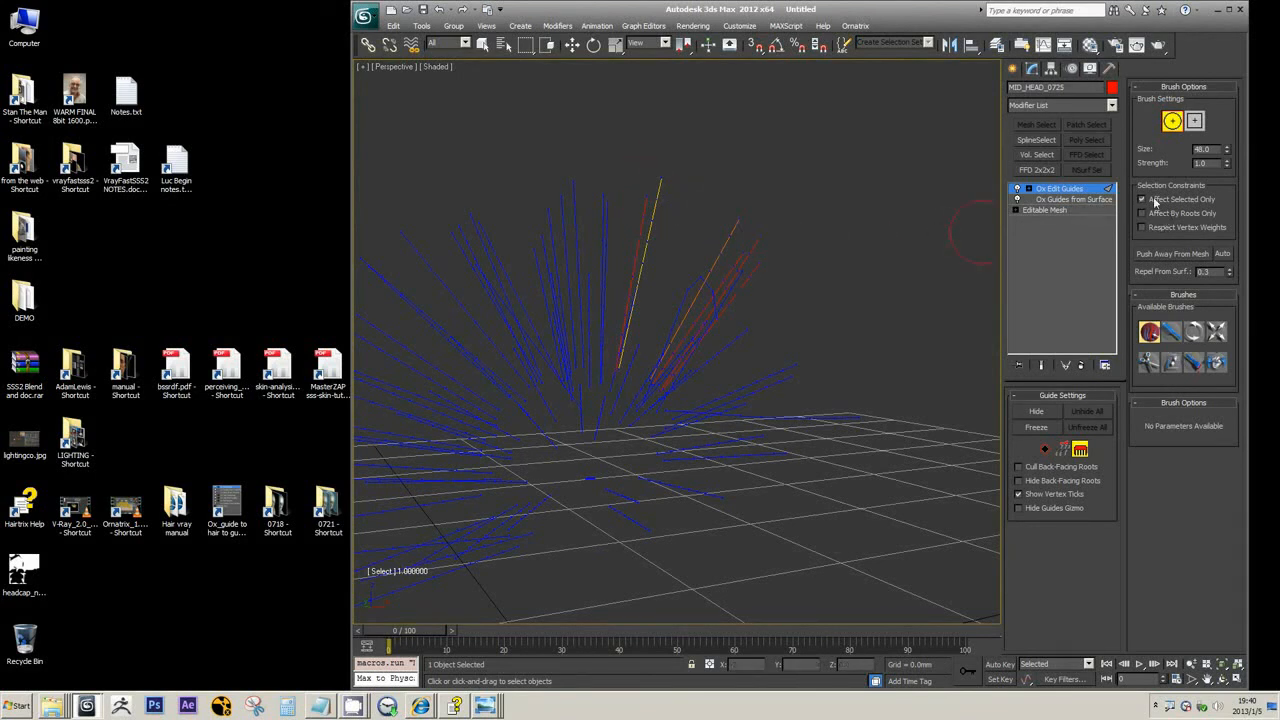
click(1173, 331)
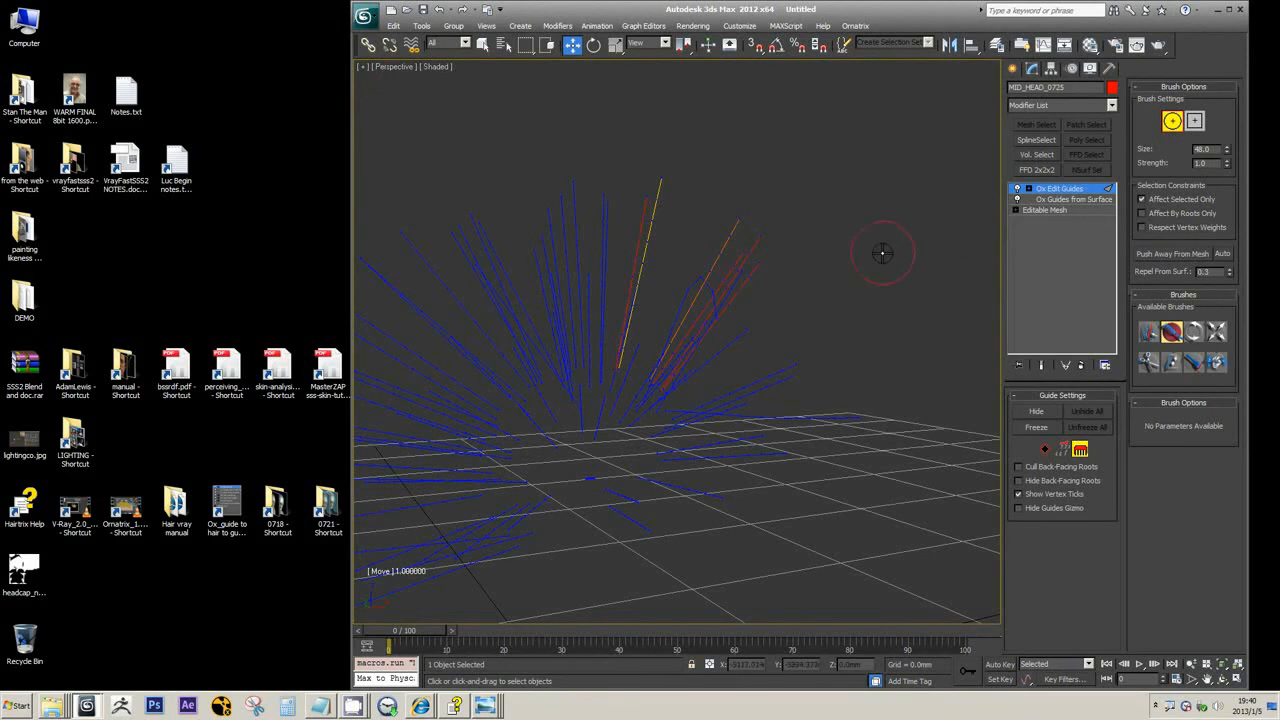
mouse_move(884, 258)
ctrl+shift+mouse_down()
mouse_move(856, 178)
mouse_move(817, 203)
ctrl+shift+mouse_up()
mouse_move(657, 186)
mouse_down()
mouse_move(734, 216)
mouse_move(692, 263)
mouse_move(700, 286)
mouse_move(671, 294)
mouse_move(848, 264)
mouse_up()
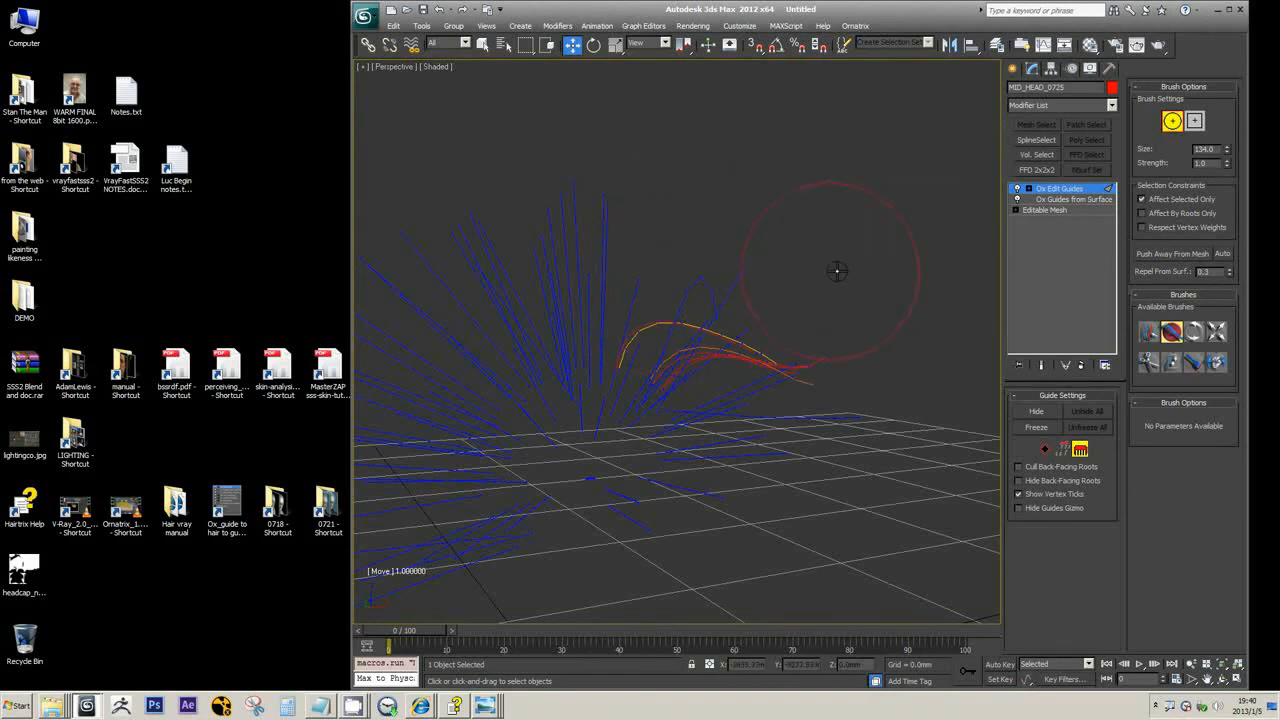
Freeze the selected bent guides so brushing leaves them untouched
mouse_move(834, 271)
alt+middle_down()
mouse_move(883, 263)
mouse_move(677, 246)
mouse_move(622, 274)
alt+middle_up()
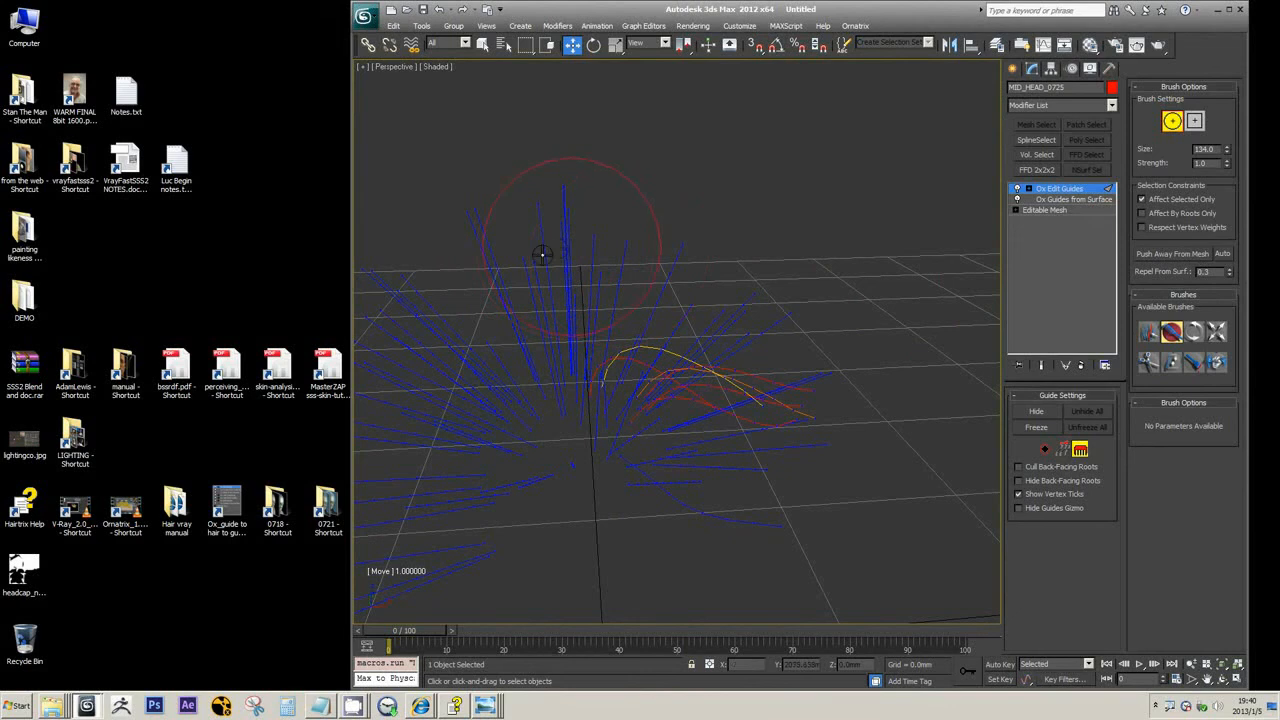
mouse_move(640, 249)
alt+middle_down()
mouse_move(700, 223)
mouse_move(676, 228)
alt+middle_up()
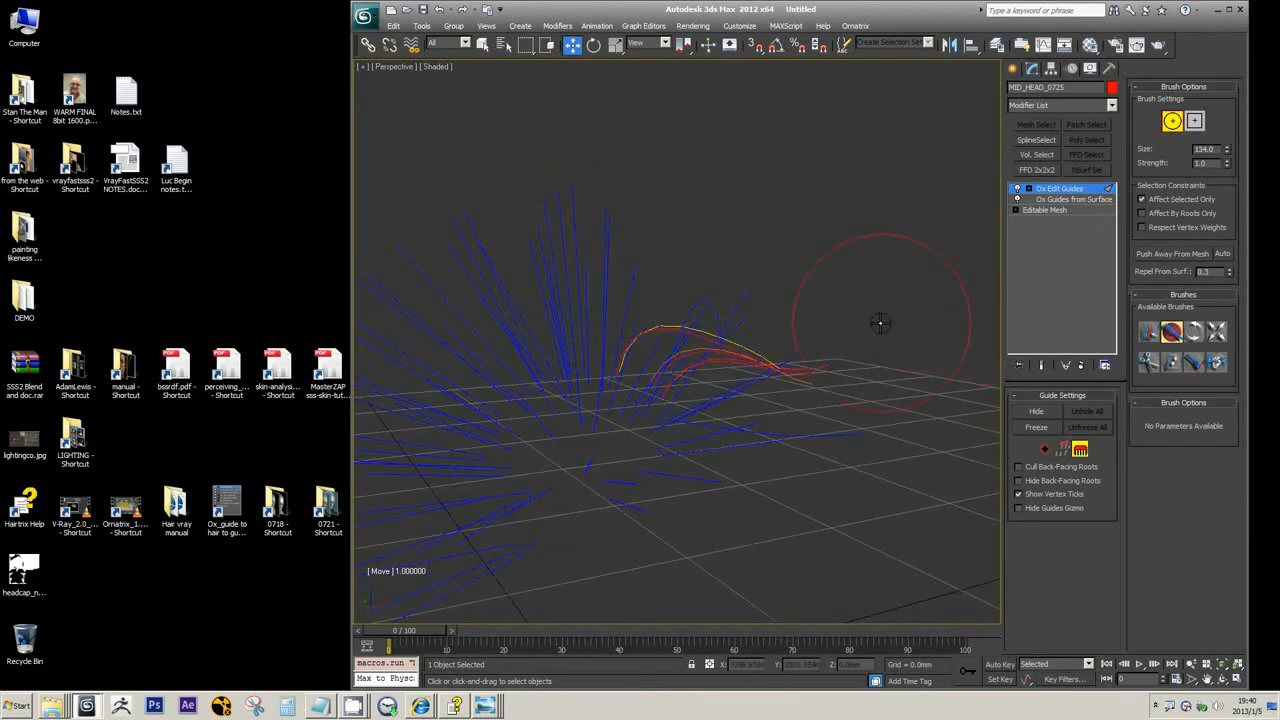
alt+middle_drag(880, 323, 871, 309)
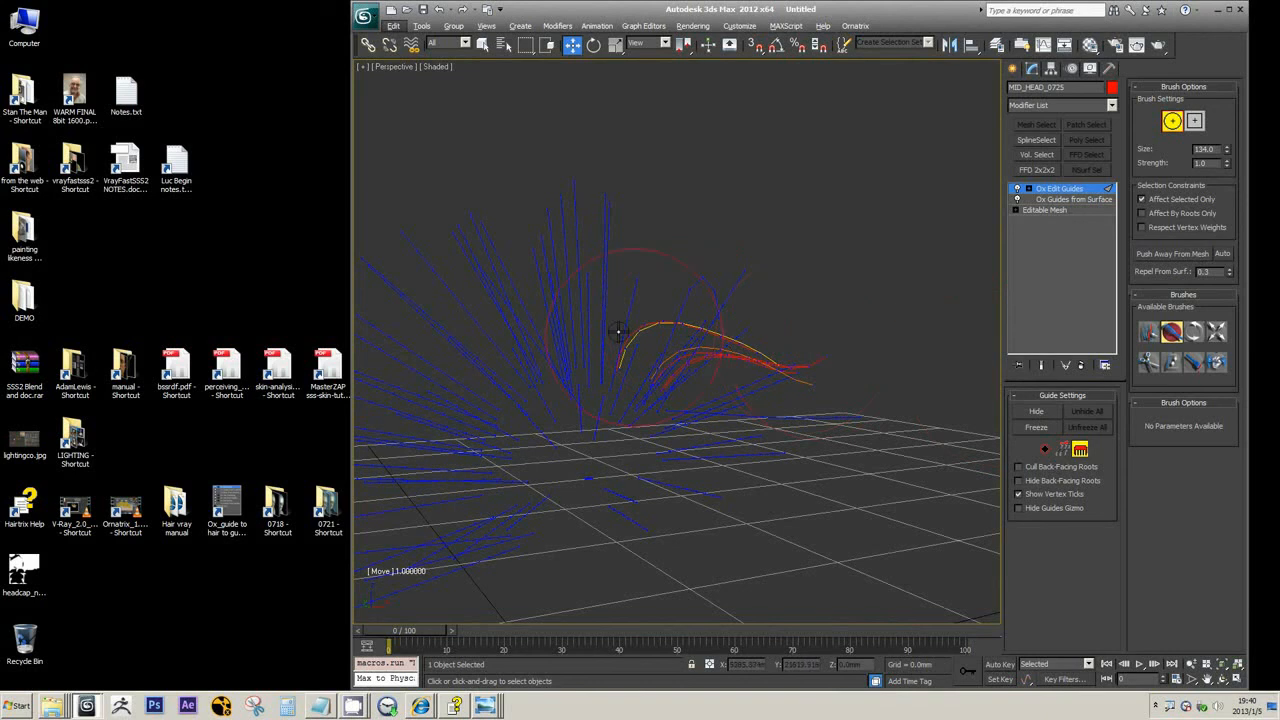
click(1025, 428)
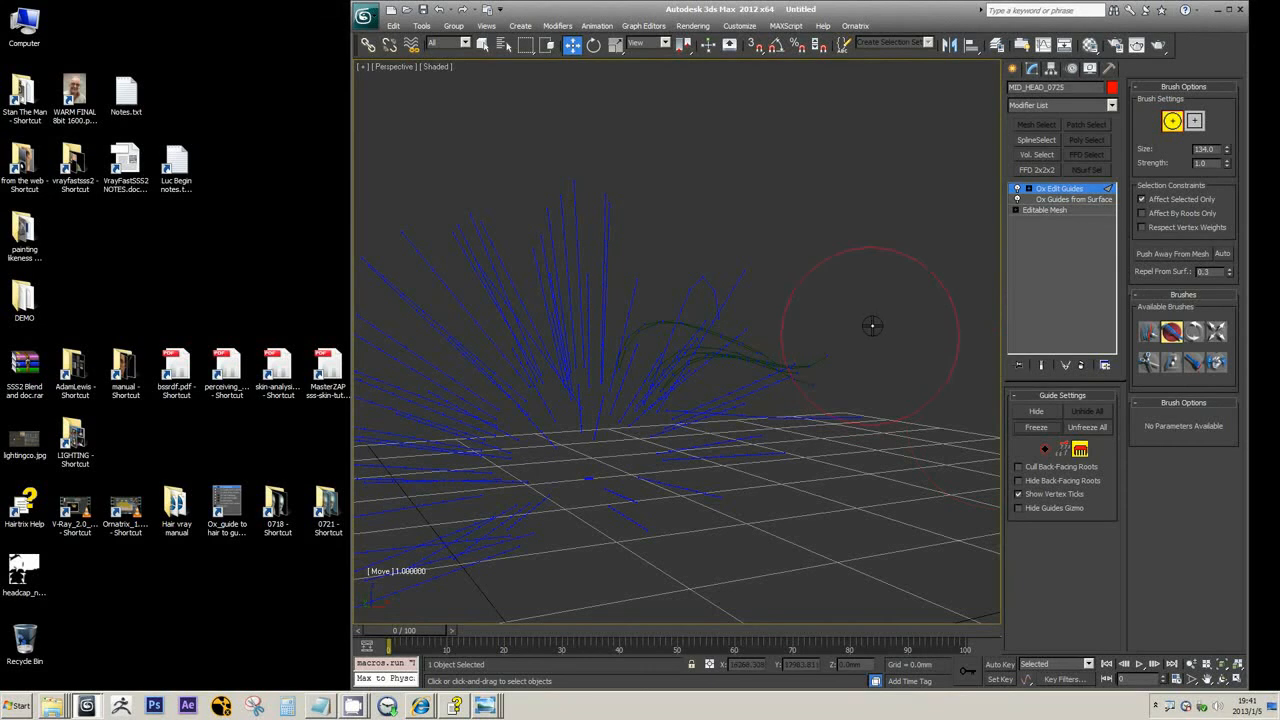
mouse_move(882, 298)
alt+middle_down()
mouse_move(823, 306)
mouse_move(876, 283)
alt+middle_up()
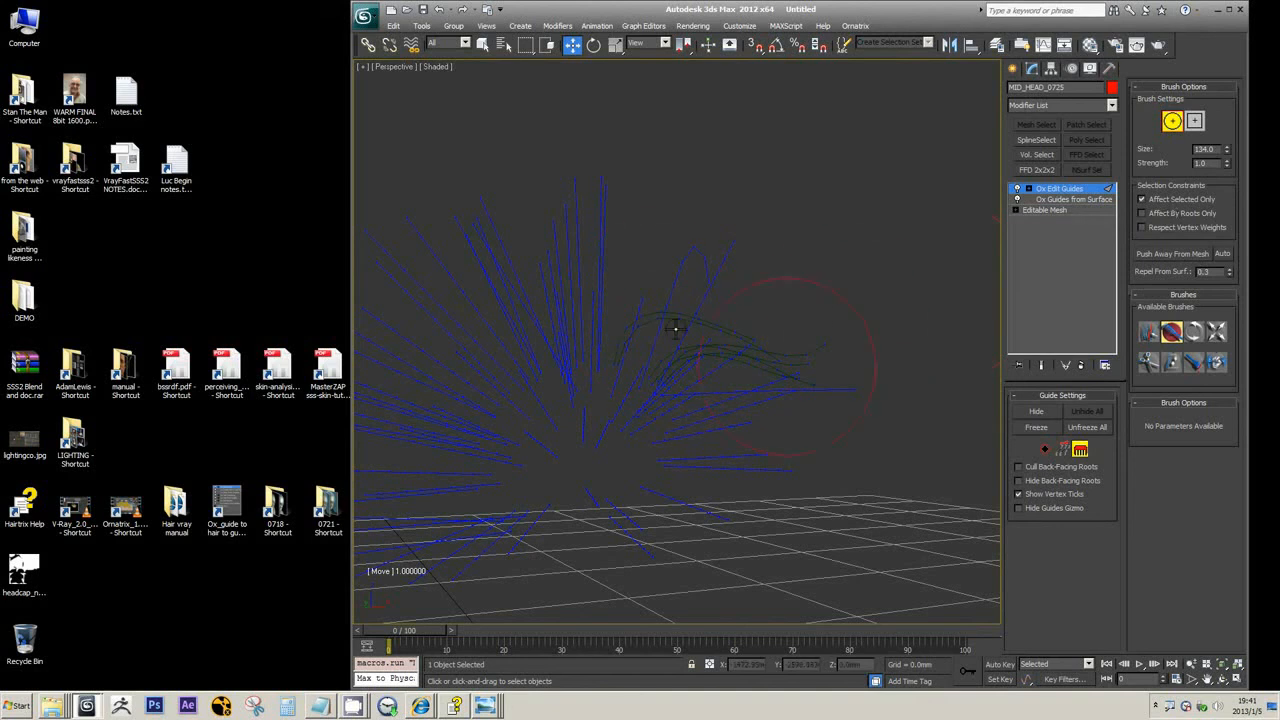
Select the long, nearly horizontal guide beside the frozen ones with the Select brush at size 20
click(1143, 200)
click(1149, 332)
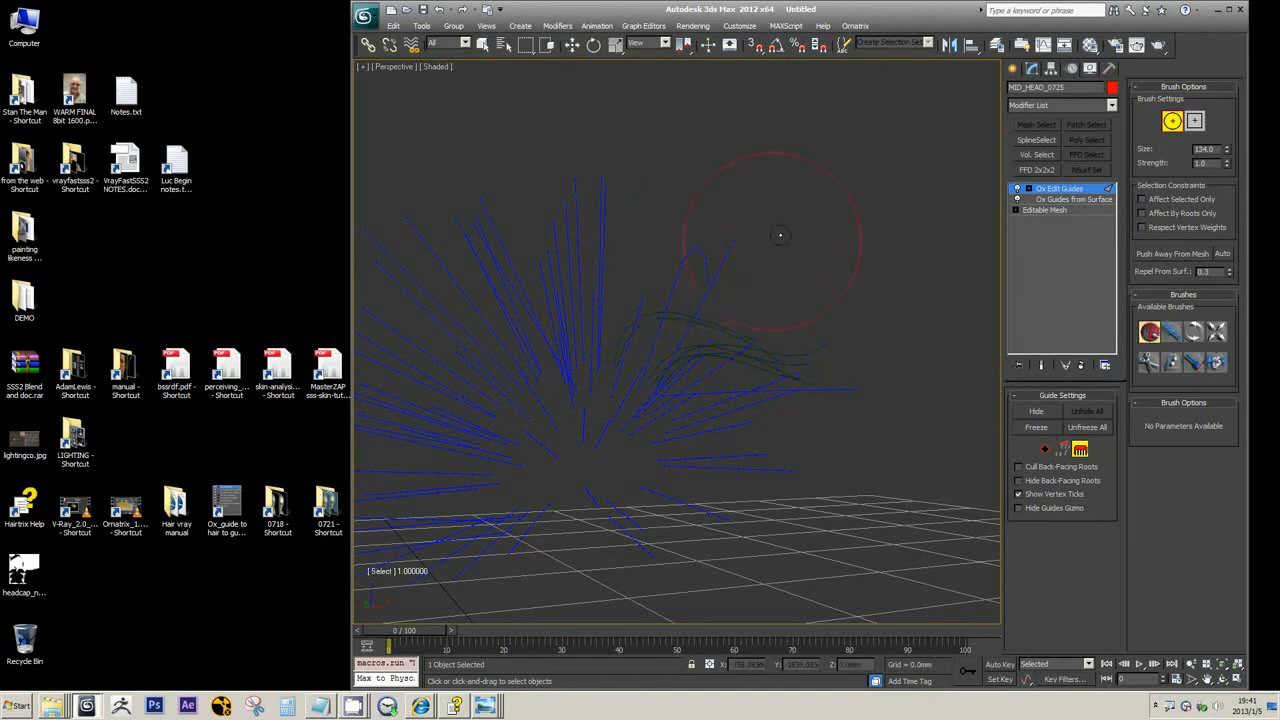
click(847, 386)
mouse_move(880, 366)
alt+middle_down()
mouse_move(920, 387)
mouse_move(985, 368)
alt+middle_up()
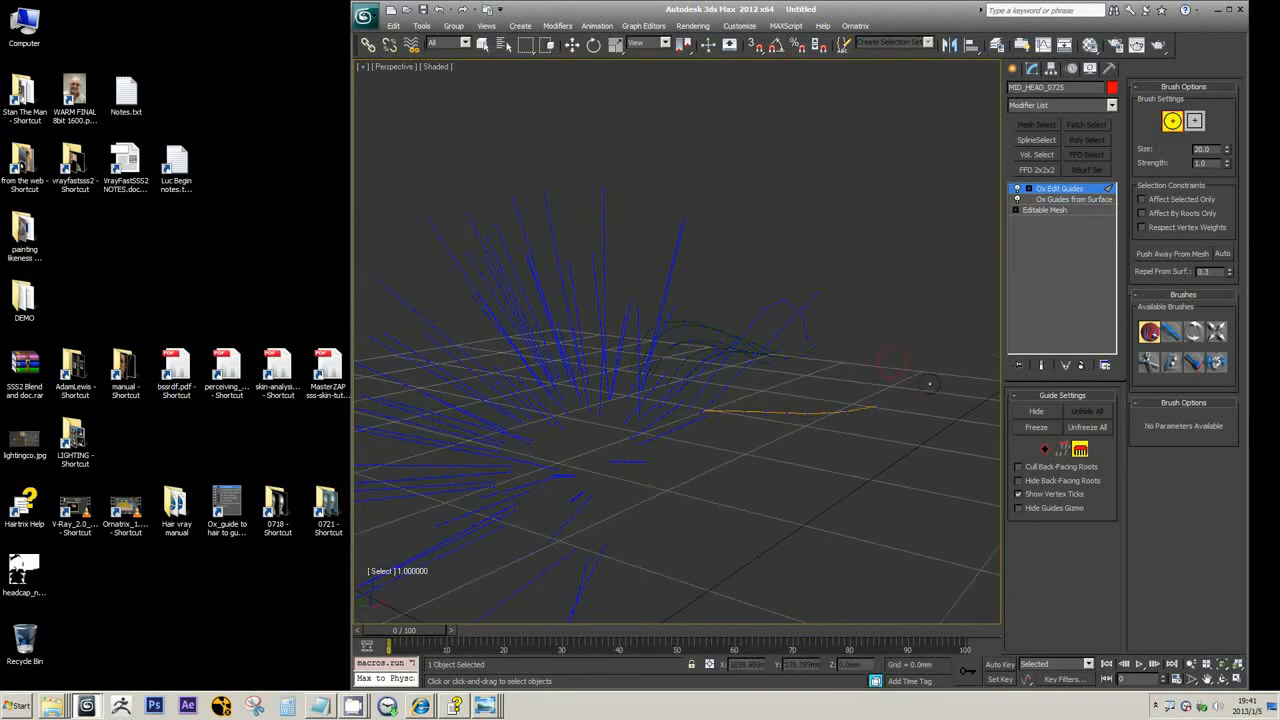
Bend only the selected long guide downward with the Move brush at size 109
click(1170, 333)
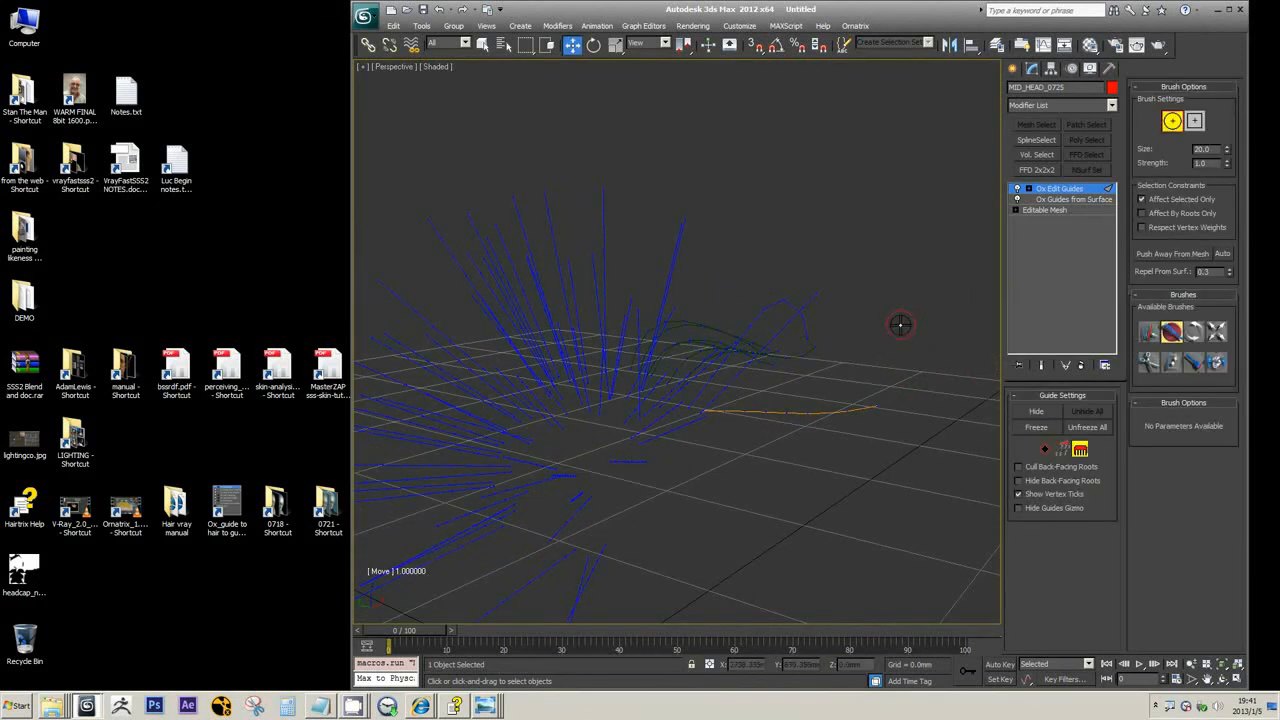
ctrl+shift+drag(900, 325, 889, 293)
mouse_move(865, 406)
mouse_down()
mouse_move(870, 442)
mouse_move(766, 426)
mouse_up()
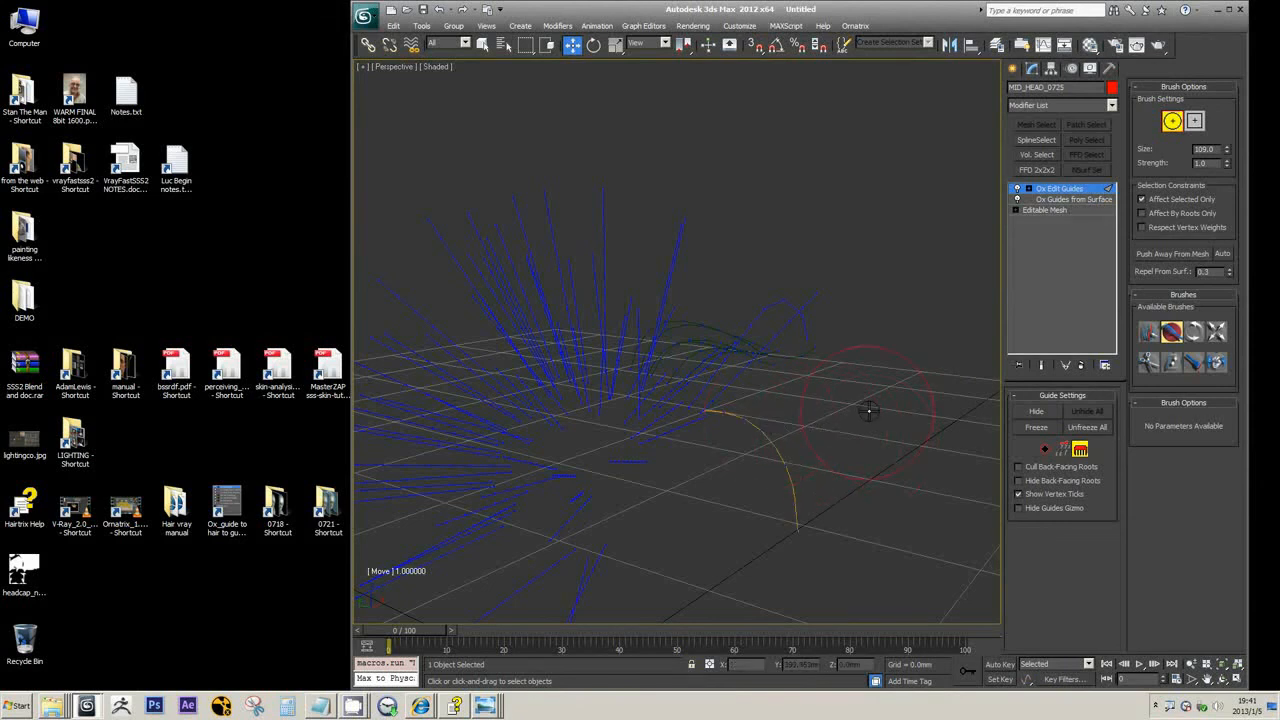
alt+middle_drag(900, 397, 887, 397)
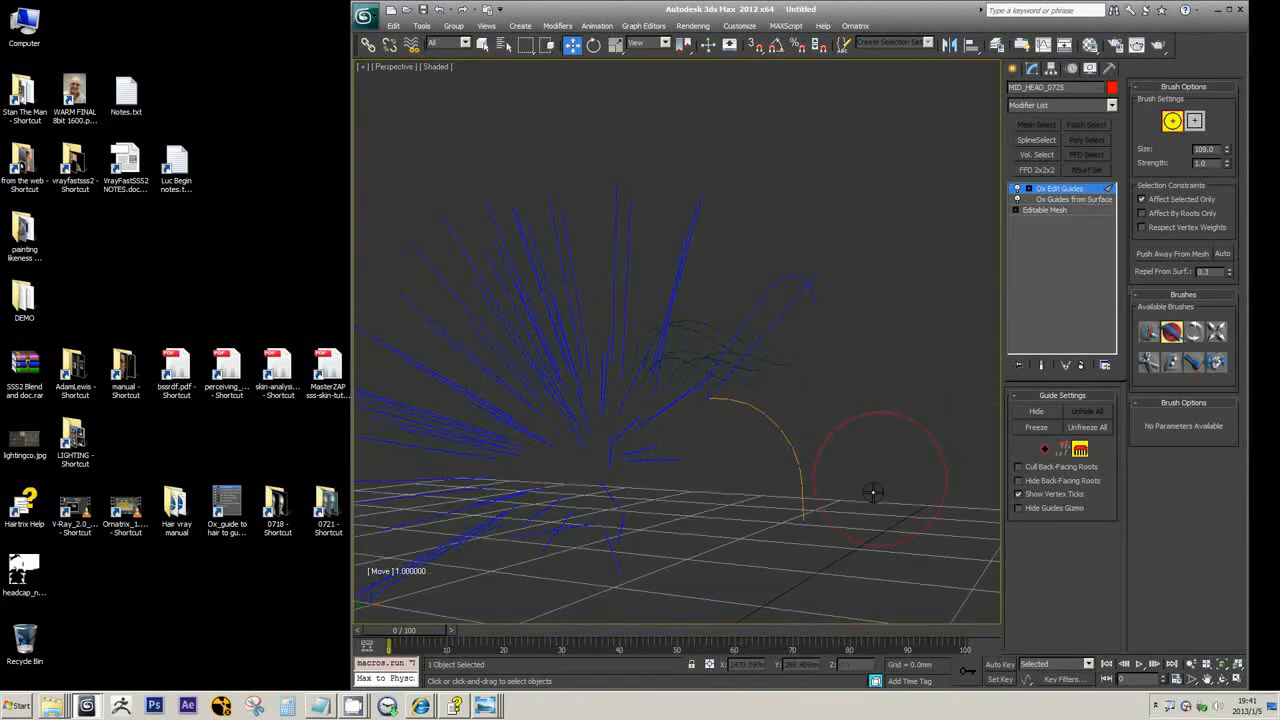
Switch to strand level and move the bent guide's tip control point to reshape it into an S-like curve
key(2)
key(w)
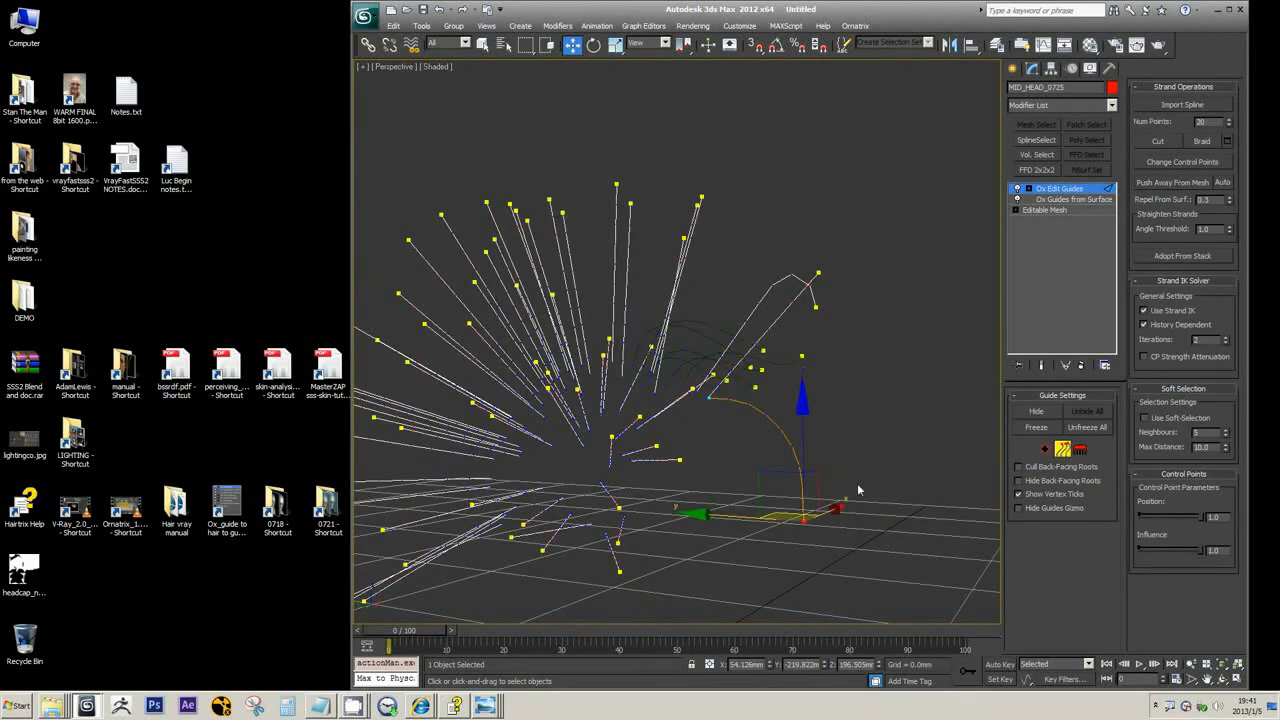
scroll(858, 490, up, 5)
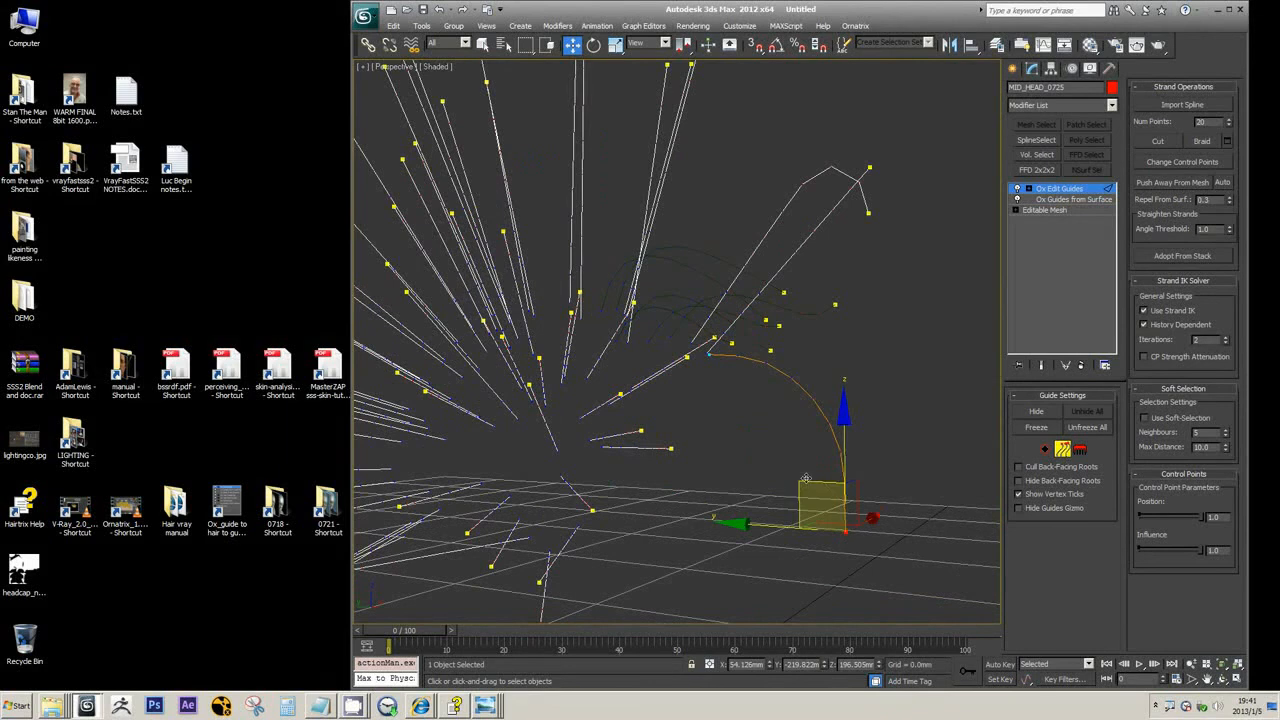
drag(806, 479, 898, 482)
middle_drag(883, 460, 891, 428)
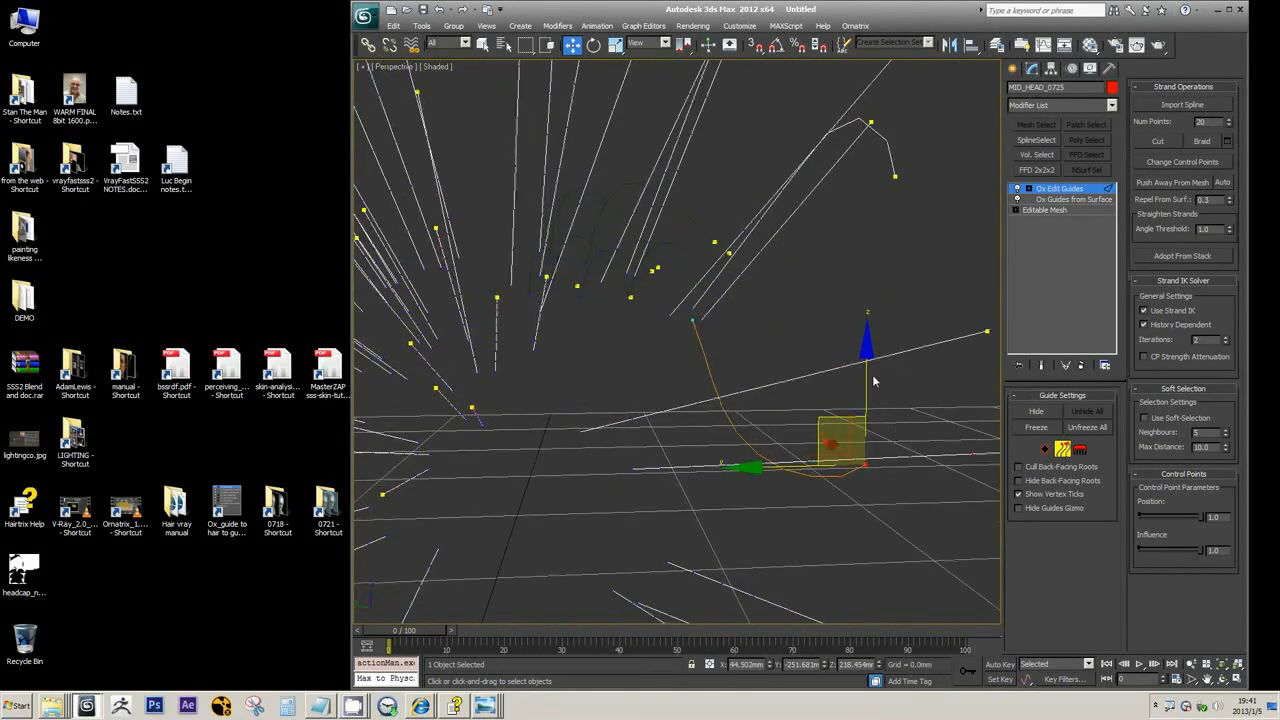
alt+middle_drag(873, 381, 850, 438)
Compare how the reshaped guide appears in guide brushing mode and at strand level
click(1082, 451)
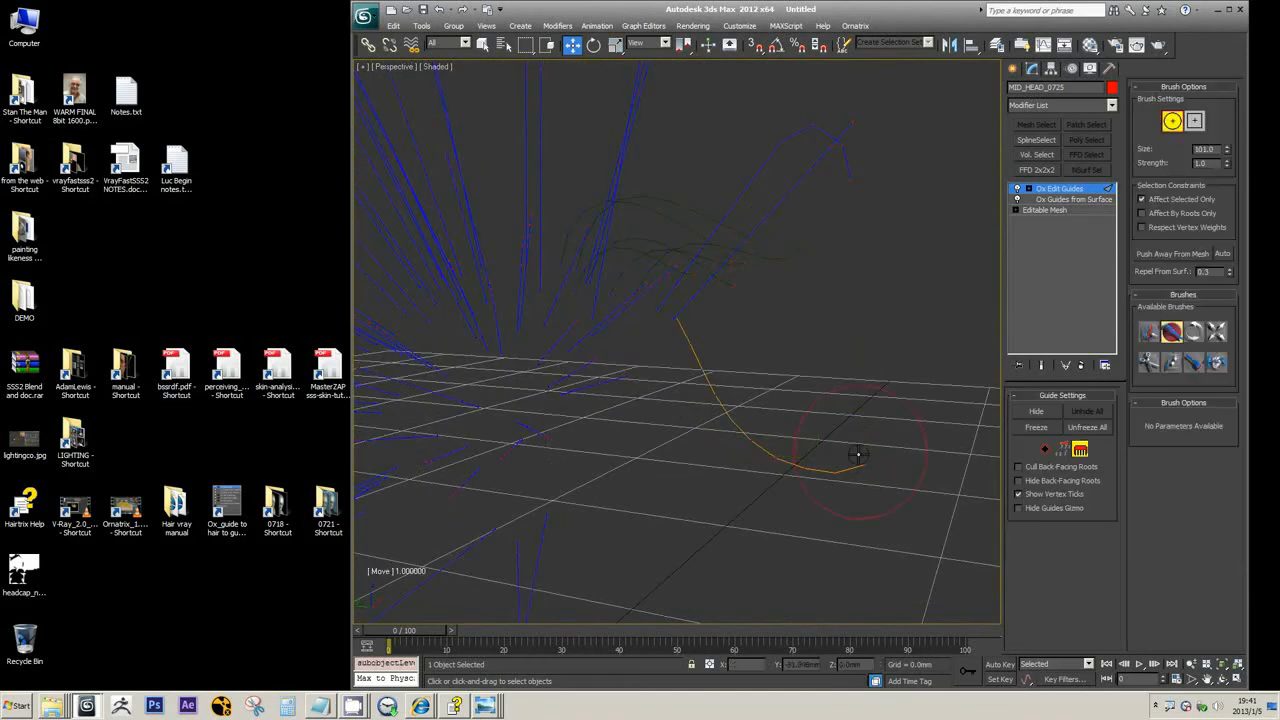
mouse_move(871, 441)
alt+middle_down()
mouse_move(794, 423)
mouse_move(740, 443)
mouse_move(848, 431)
alt+middle_up()
mouse_move(740, 349)
alt+middle_down()
mouse_move(806, 366)
mouse_move(726, 357)
alt+middle_up()
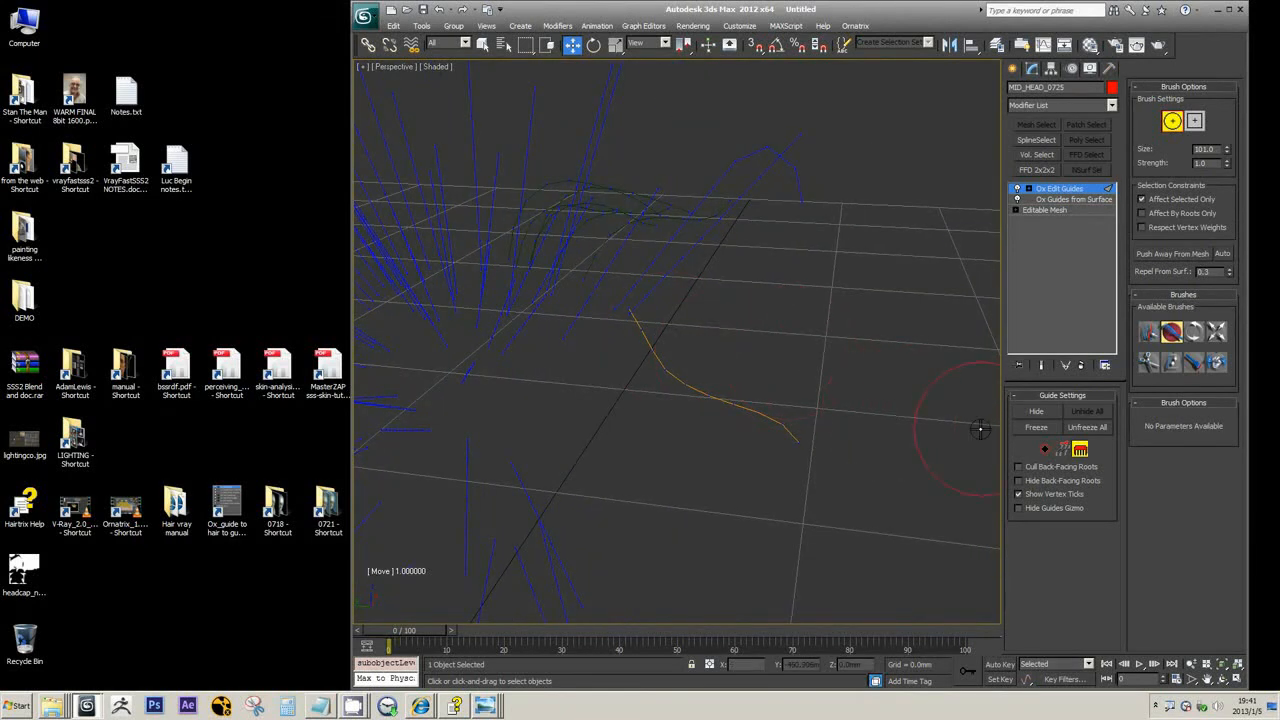
click(1062, 449)
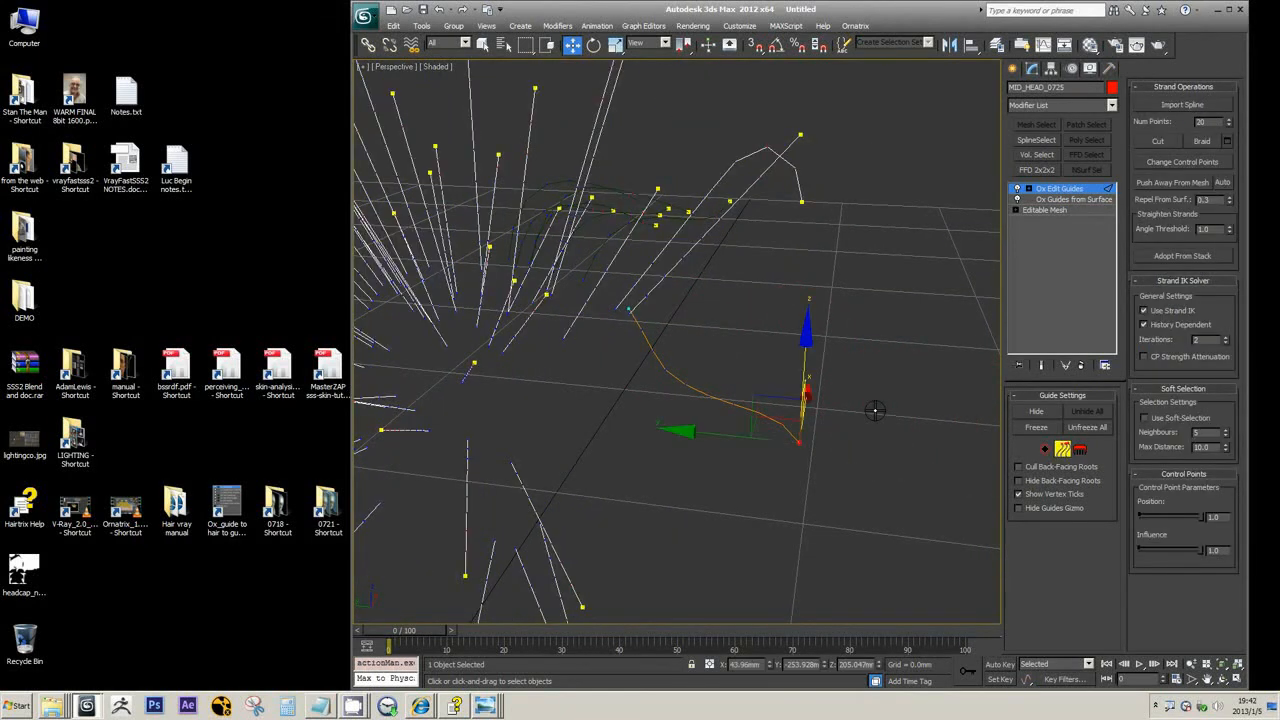
click(1062, 452)
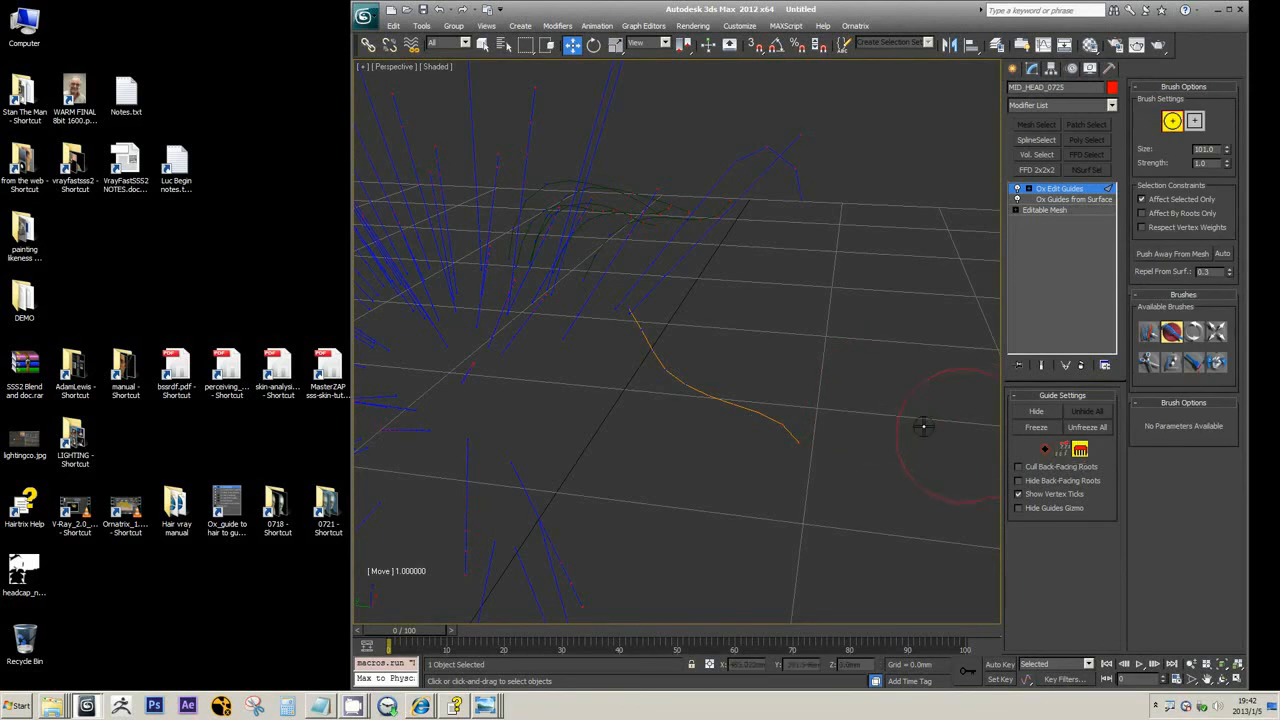
key(2)
key(3)
key(2)
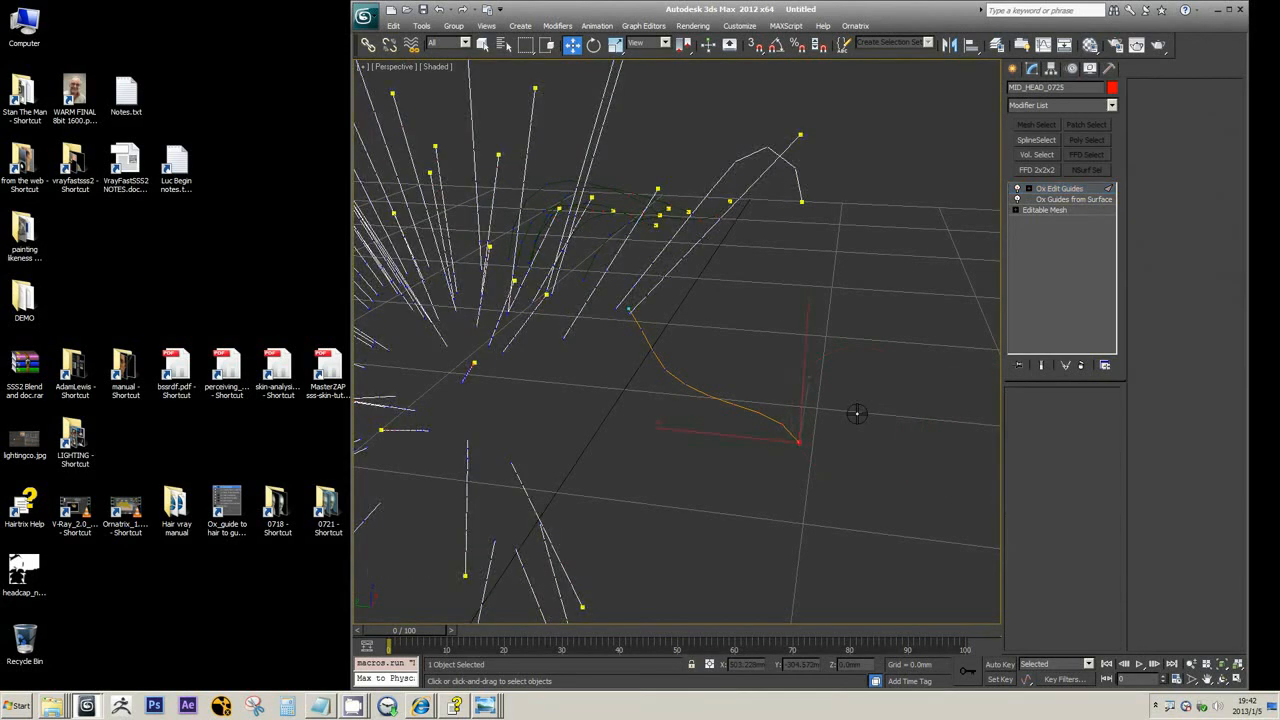
key(3)
key(2)
key(3)
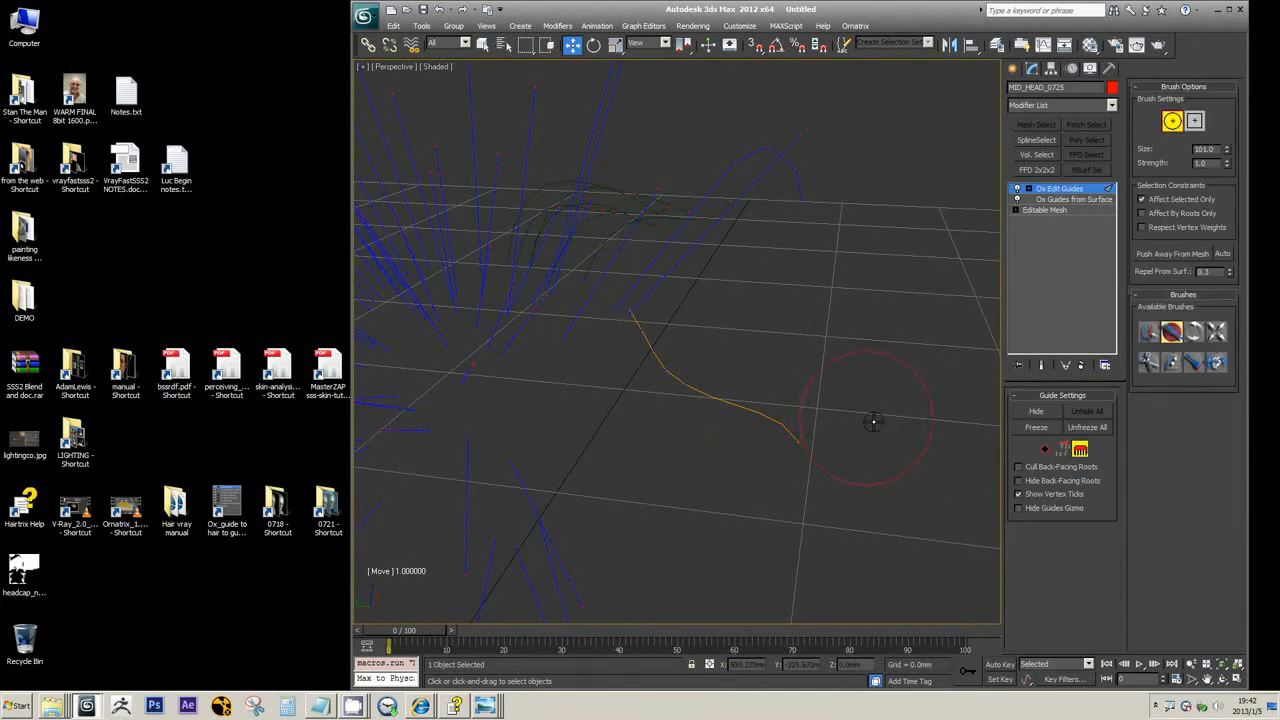
Bend the selected guide's tip downward with the Move brush and check its control point at strand level
drag(794, 423, 790, 430)
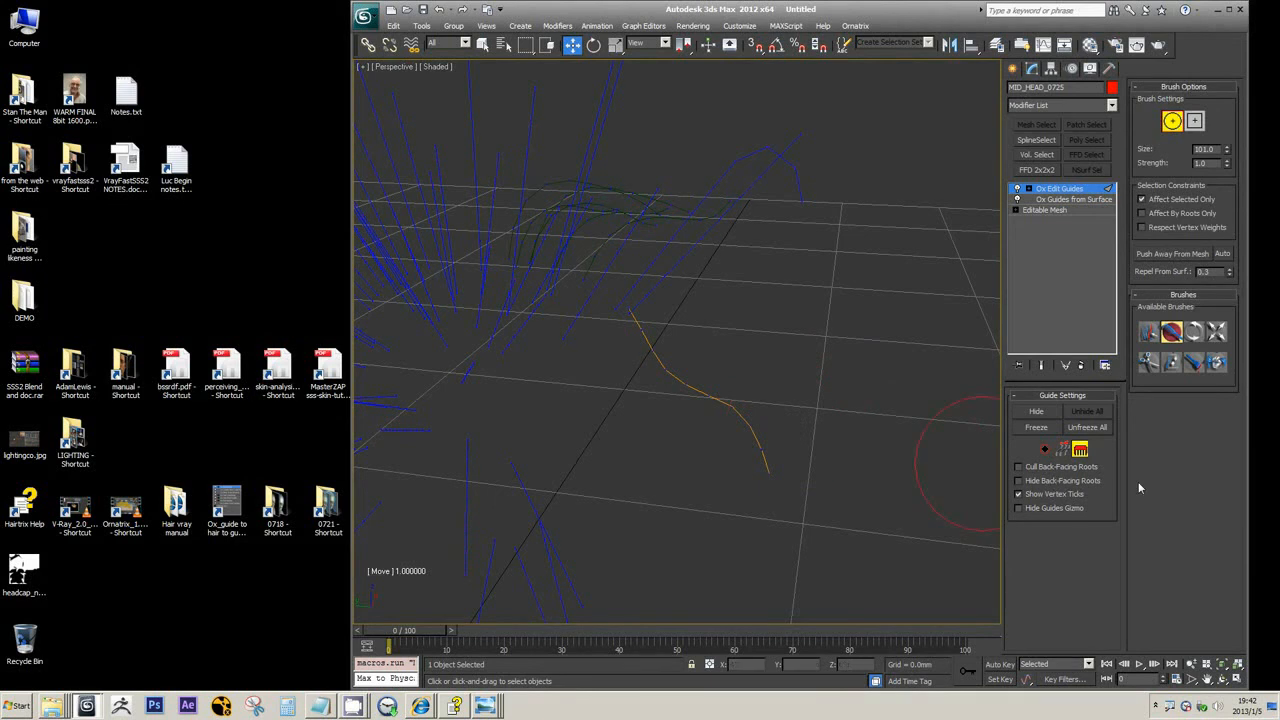
click(1041, 451)
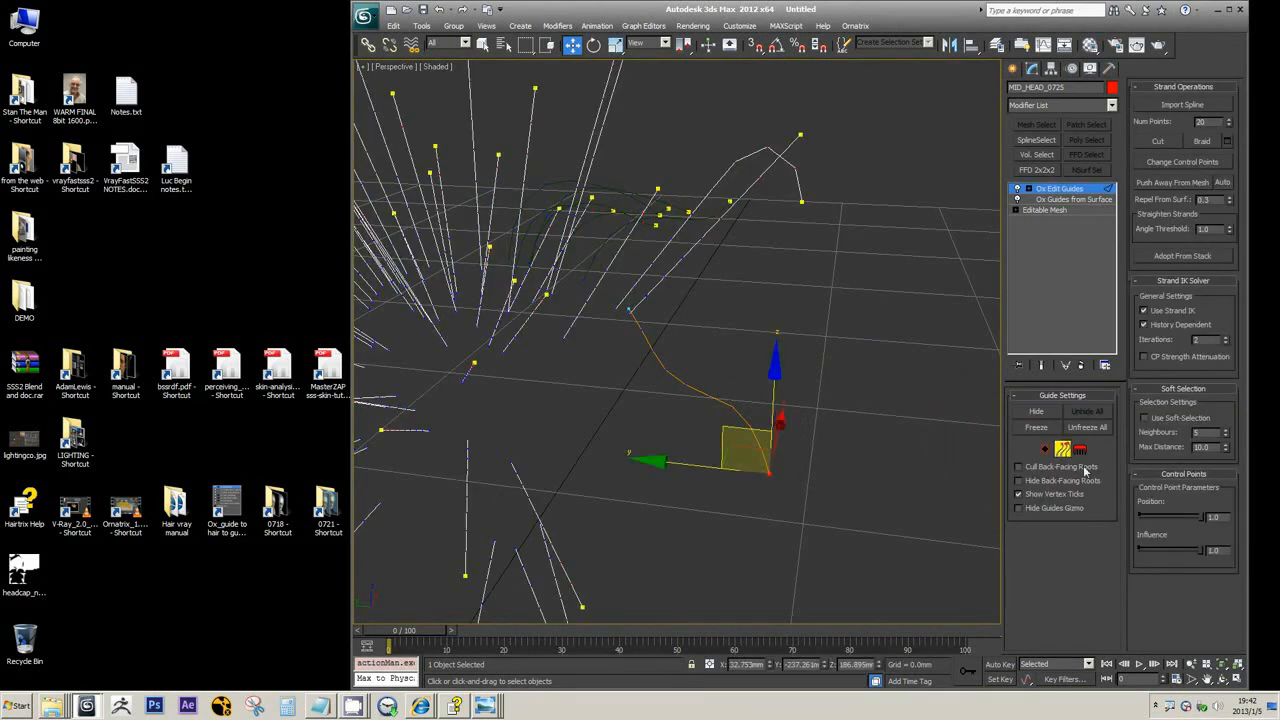
click(1080, 451)
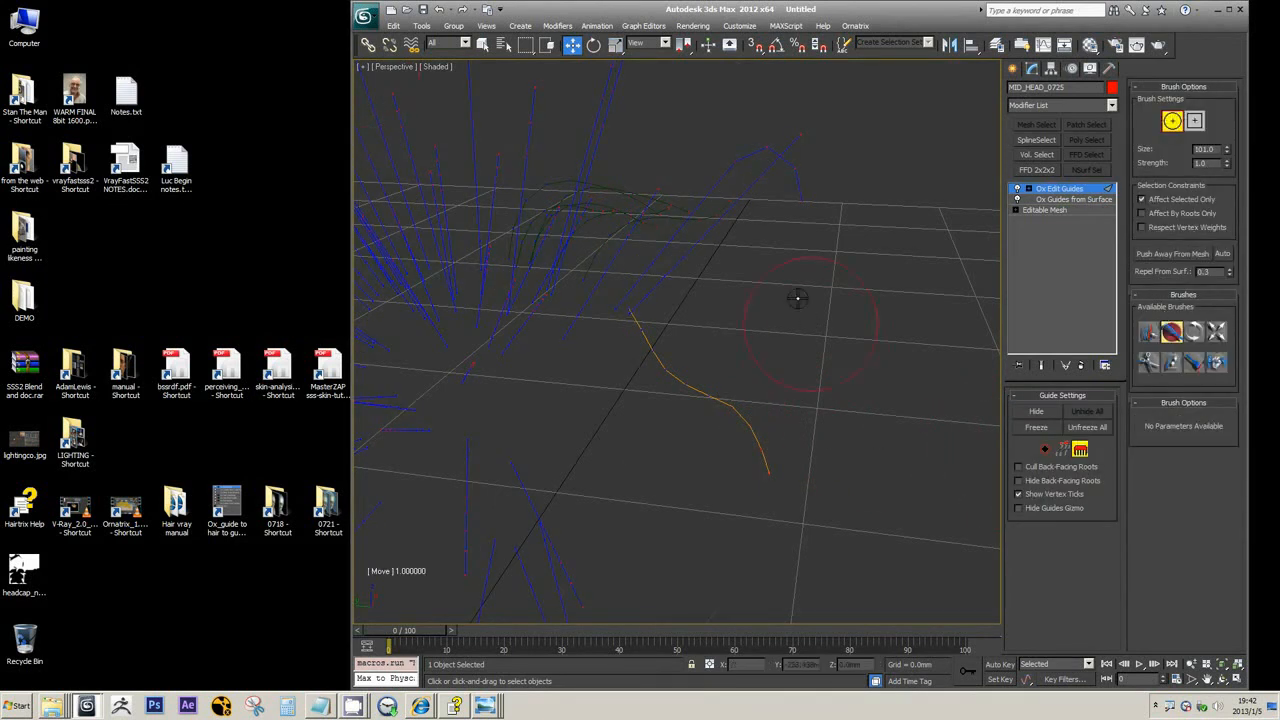
alt+middle_drag(798, 298, 764, 336)
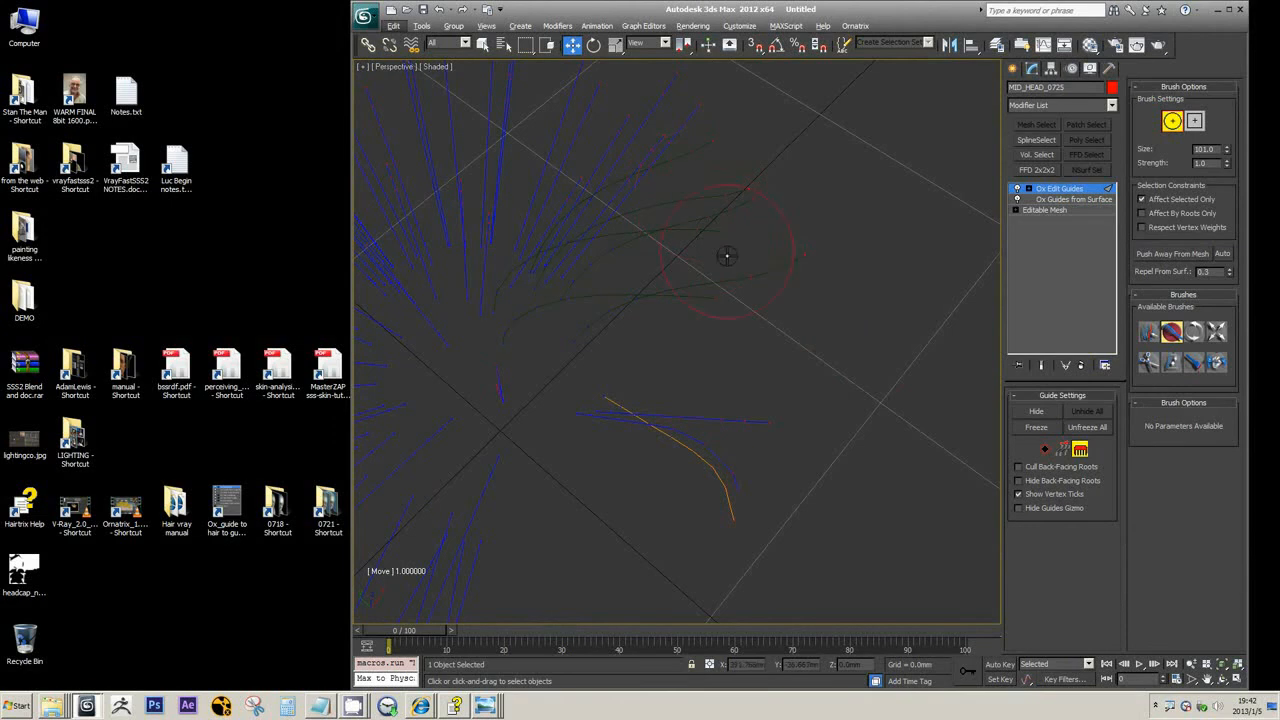
scroll(866, 337, down, 4)
alt+middle_drag(866, 337, 766, 306)
scroll(804, 295, up, 2)
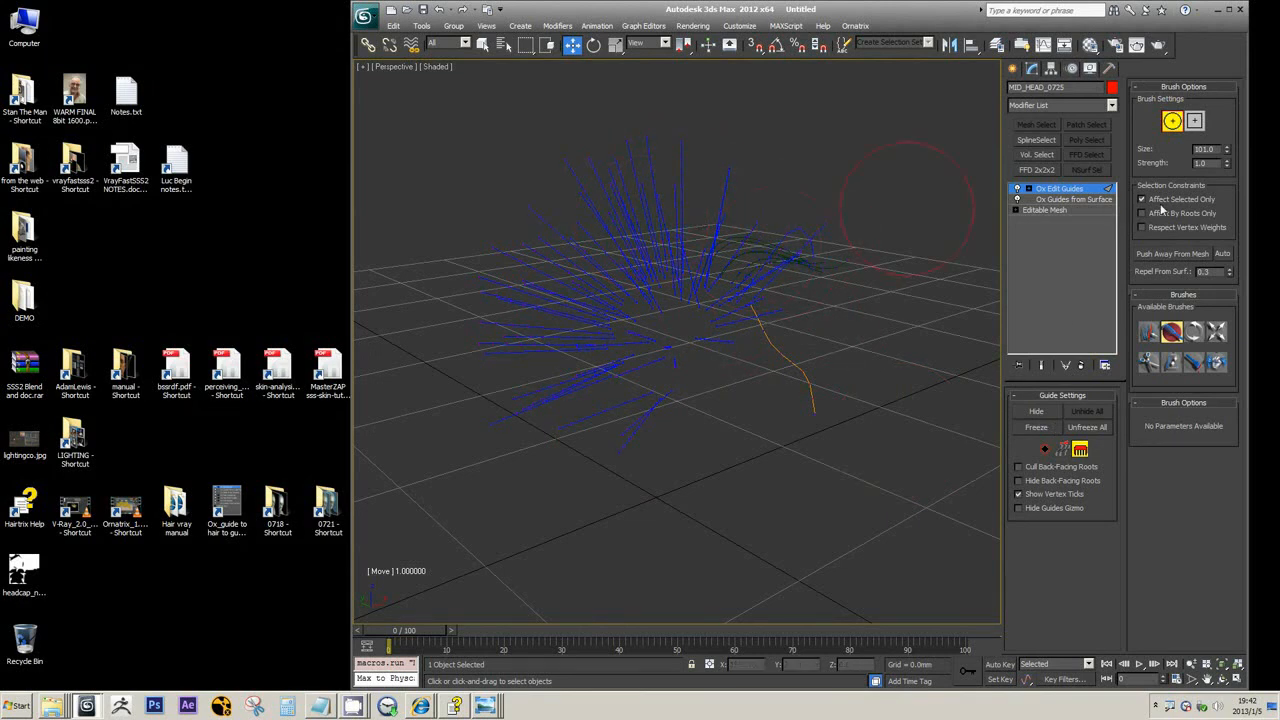
Select a few upright guides, then a cluster of side guides, with the Select brush at size 29, hiding each group
click(1149, 331)
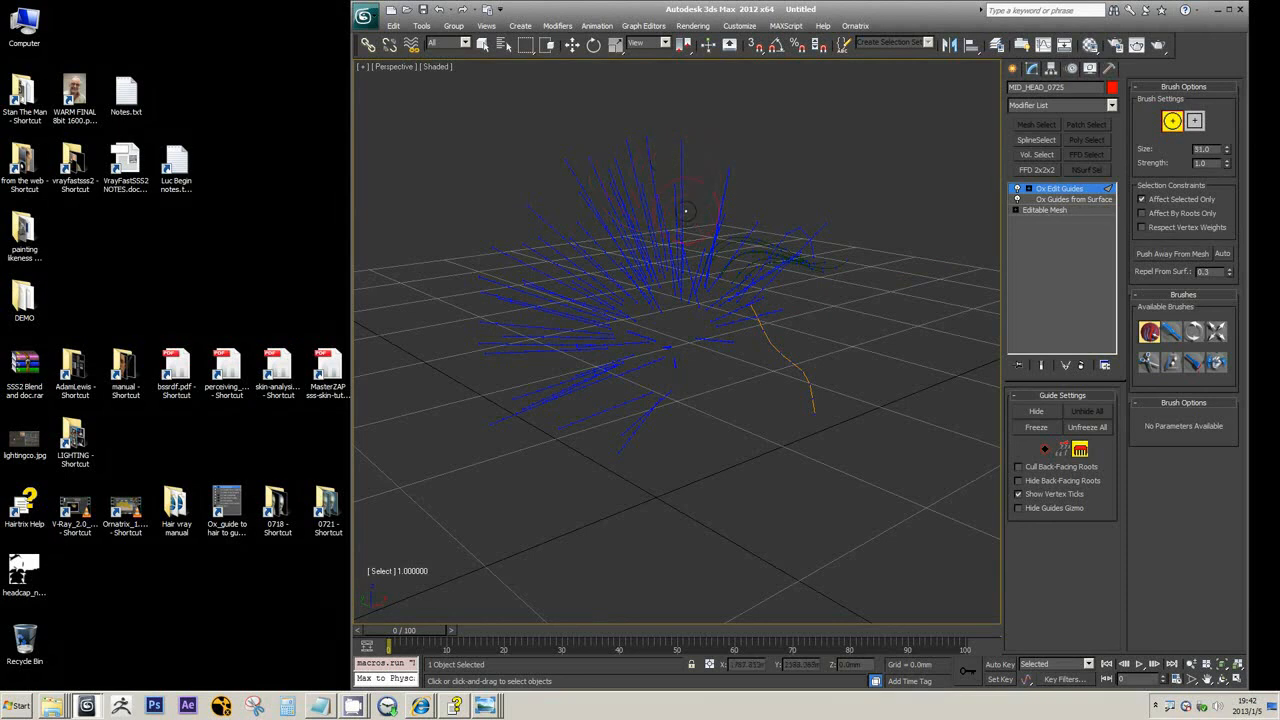
click(634, 146)
alt+middle_drag(821, 167, 882, 170)
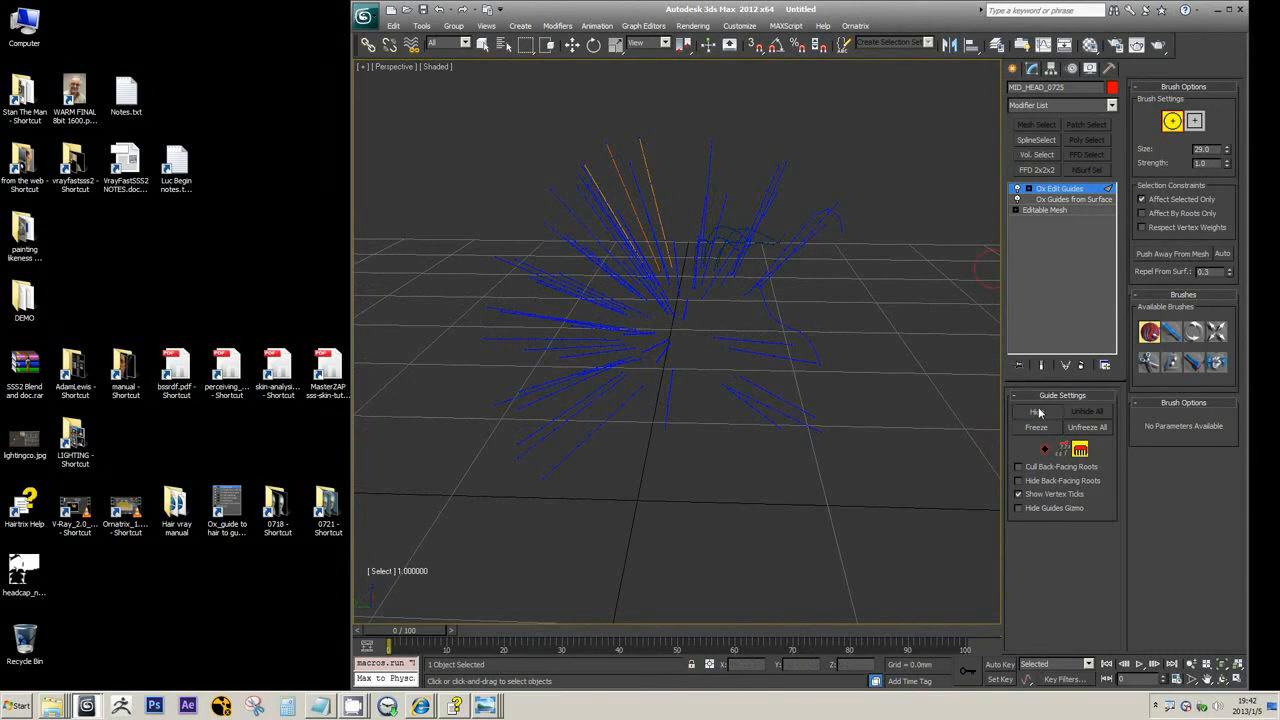
click(1038, 412)
click(524, 258)
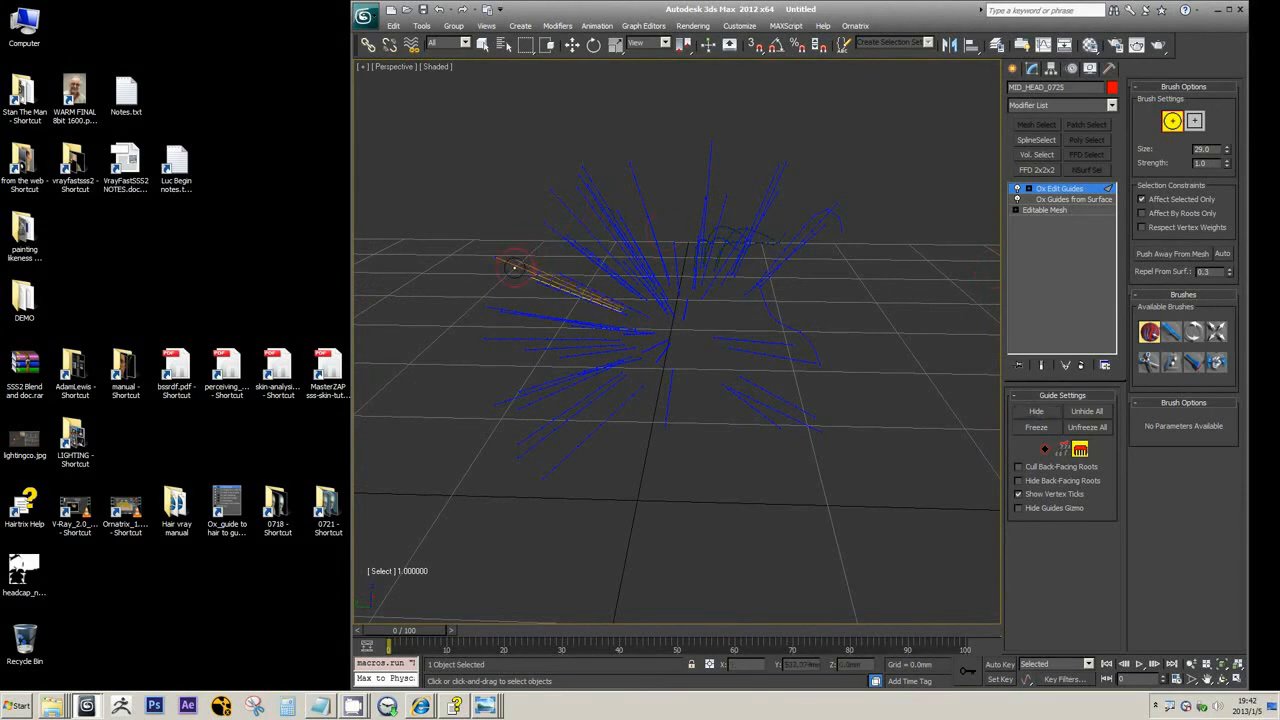
click(1036, 411)
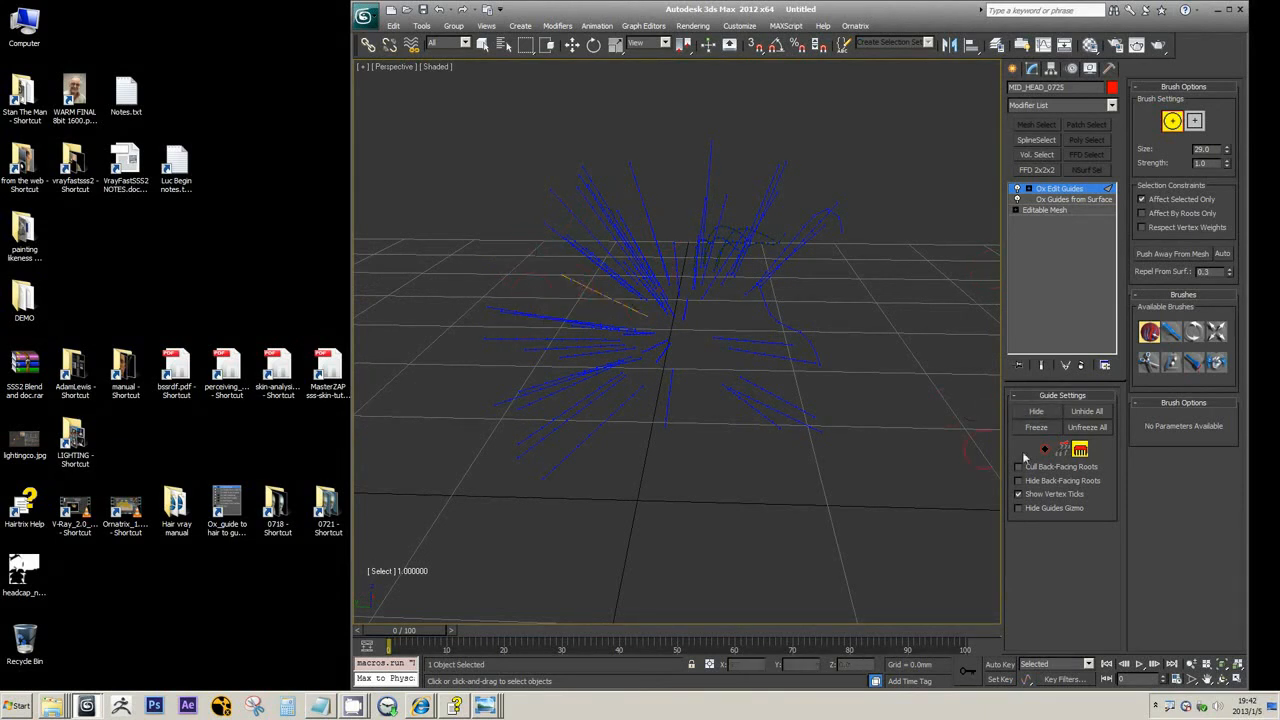
Unfreeze all frozen guides and unhide all hidden ones
alt+middle_drag(883, 286, 846, 324)
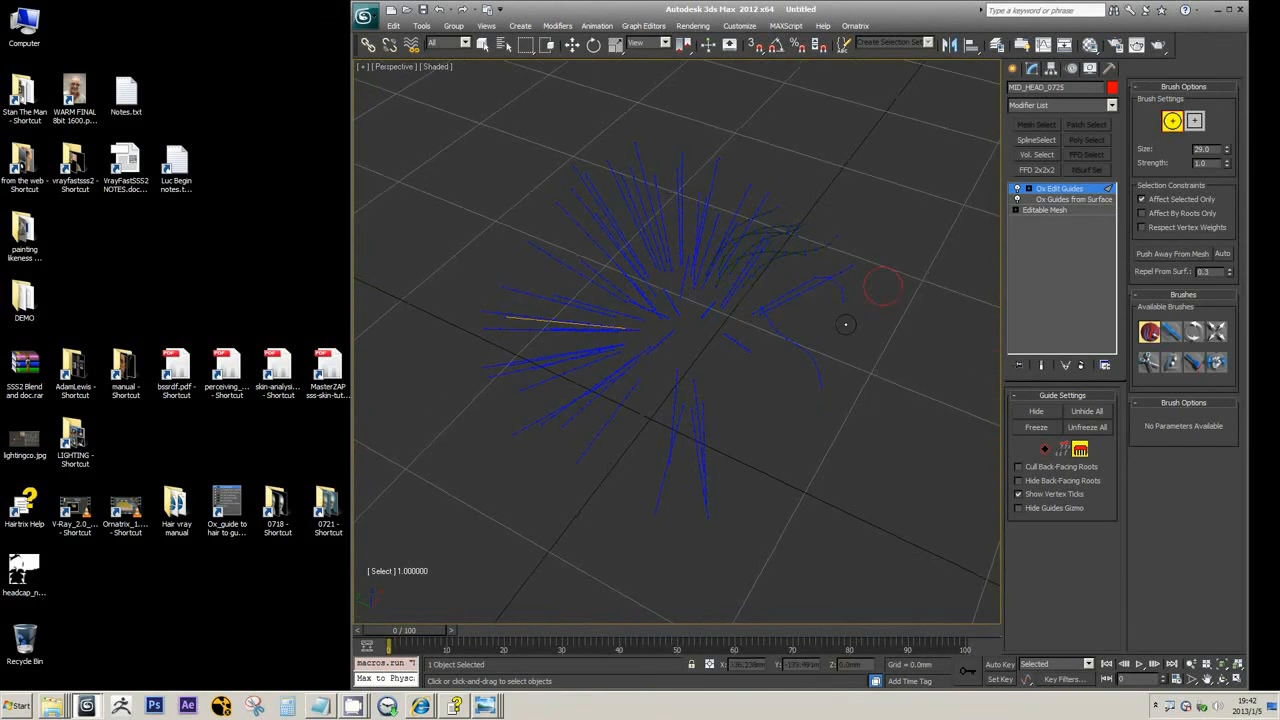
click(1092, 427)
alt+middle_drag(883, 374, 918, 331)
click(1084, 413)
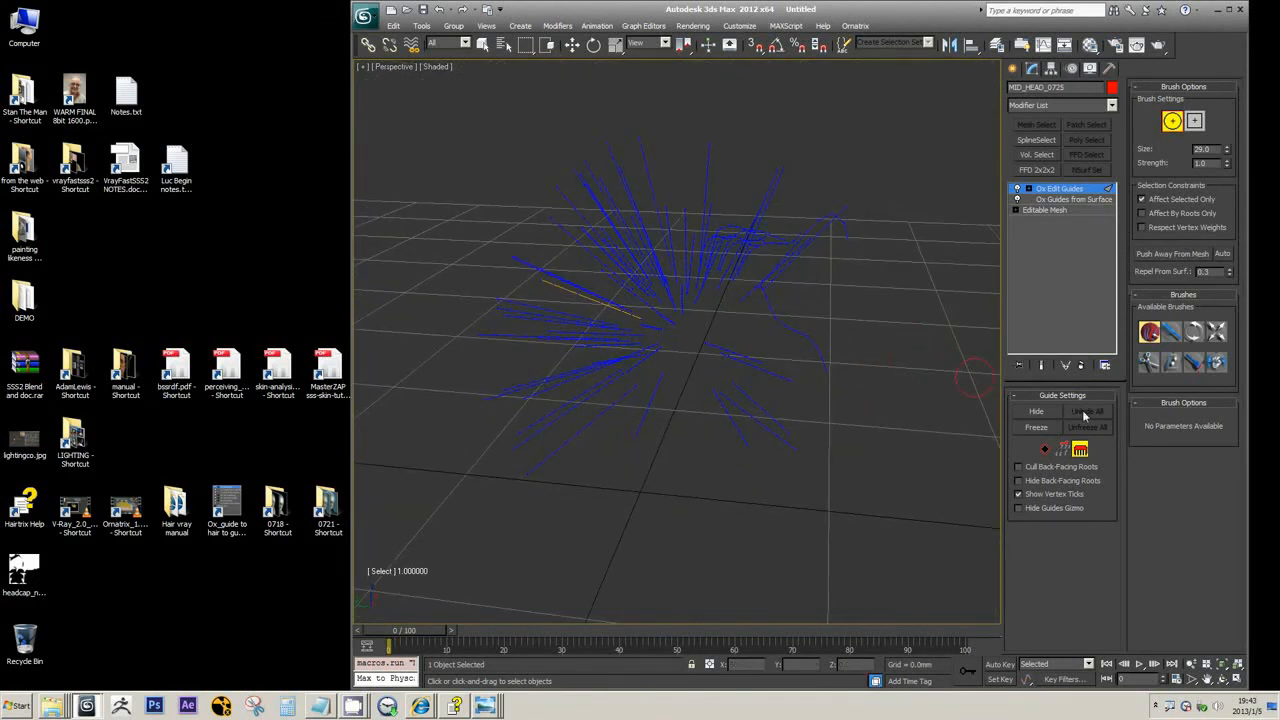
Bend the selected side guide with the Rotate brush at size 79, working on its outer part from two angles
click(1195, 333)
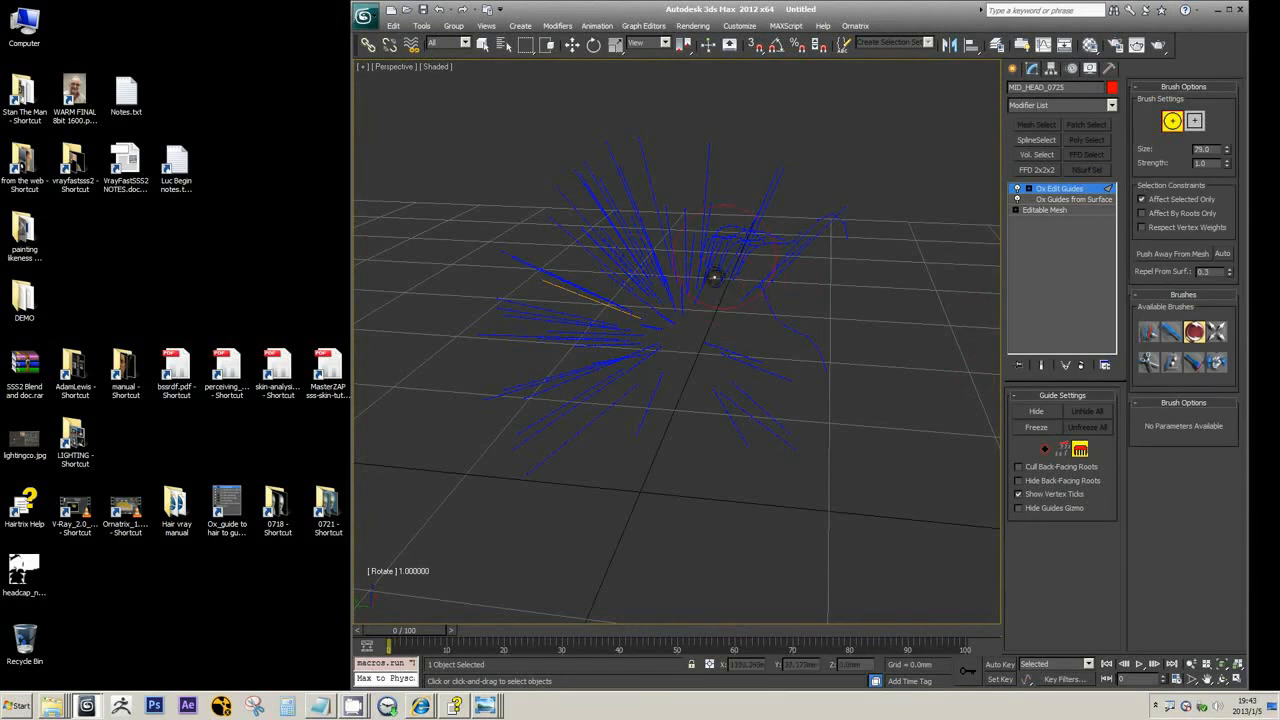
scroll(663, 281, up, 3)
alt+middle_drag(577, 289, 449, 220)
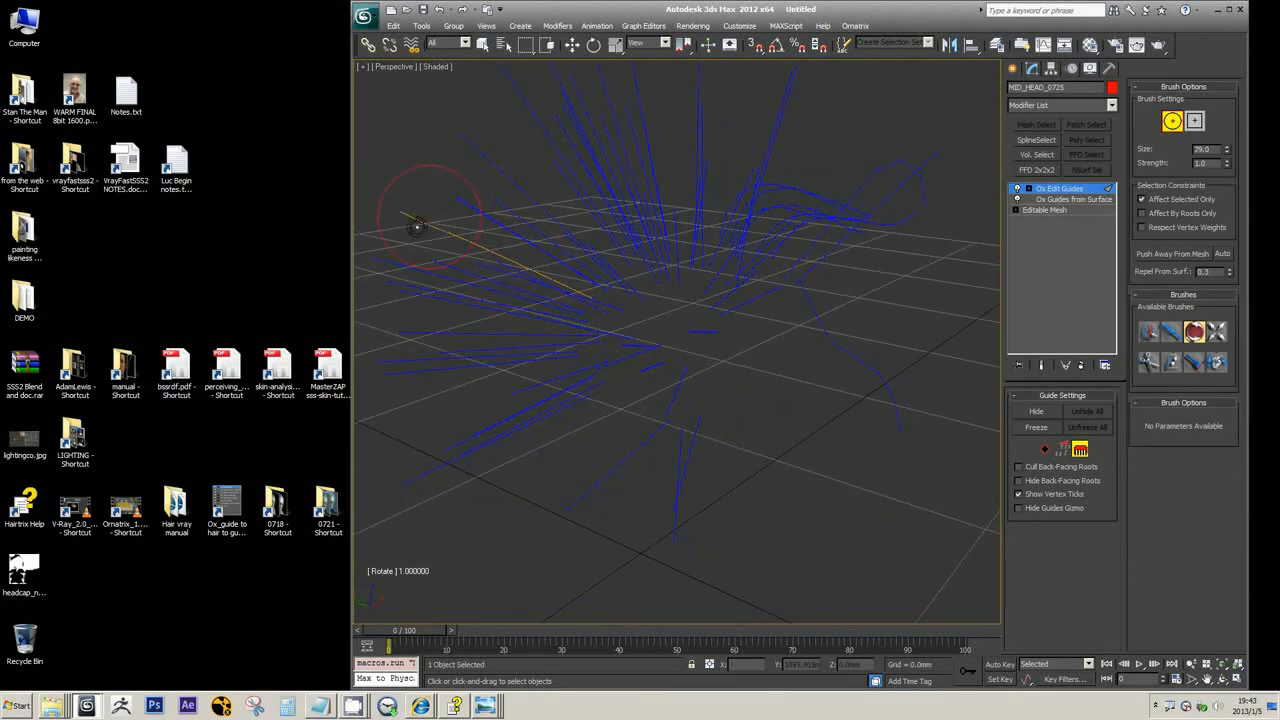
mouse_move(408, 230)
mouse_down()
mouse_move(400, 283)
mouse_move(508, 361)
mouse_move(683, 405)
mouse_up()
mouse_move(408, 207)
mouse_down()
mouse_move(410, 196)
mouse_move(425, 258)
mouse_move(417, 214)
mouse_up()
alt+middle_drag(654, 317, 915, 365)
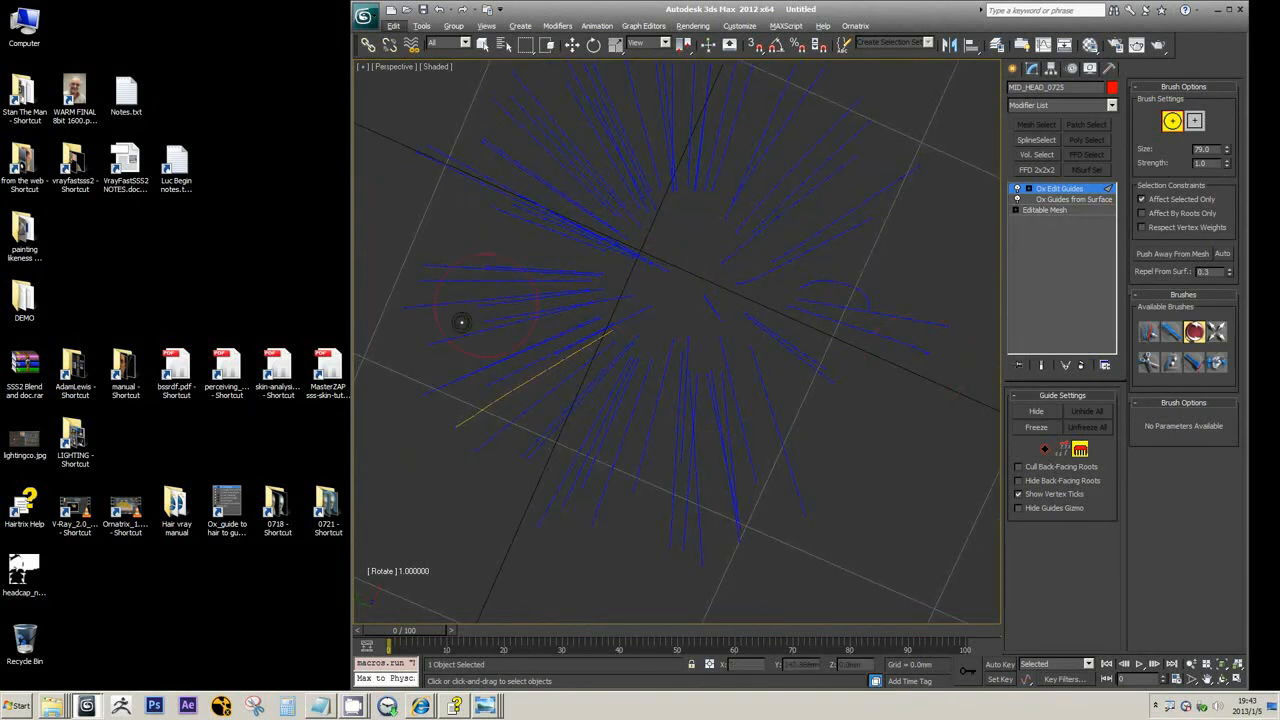
mouse_move(437, 457)
mouse_down()
mouse_move(531, 456)
mouse_move(547, 435)
mouse_up()
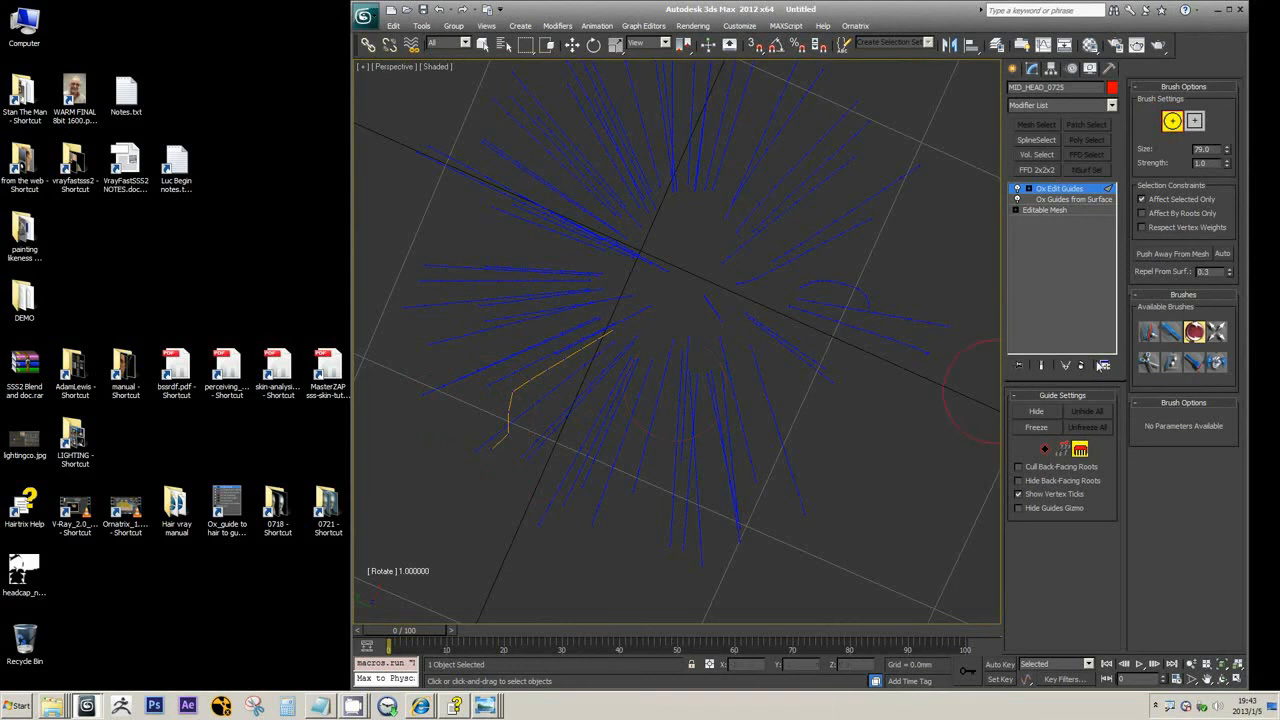
Pull the bent guide's kink into a smoother curve with the Move brush, and switch to the Scale brush
click(1149, 333)
click(1171, 333)
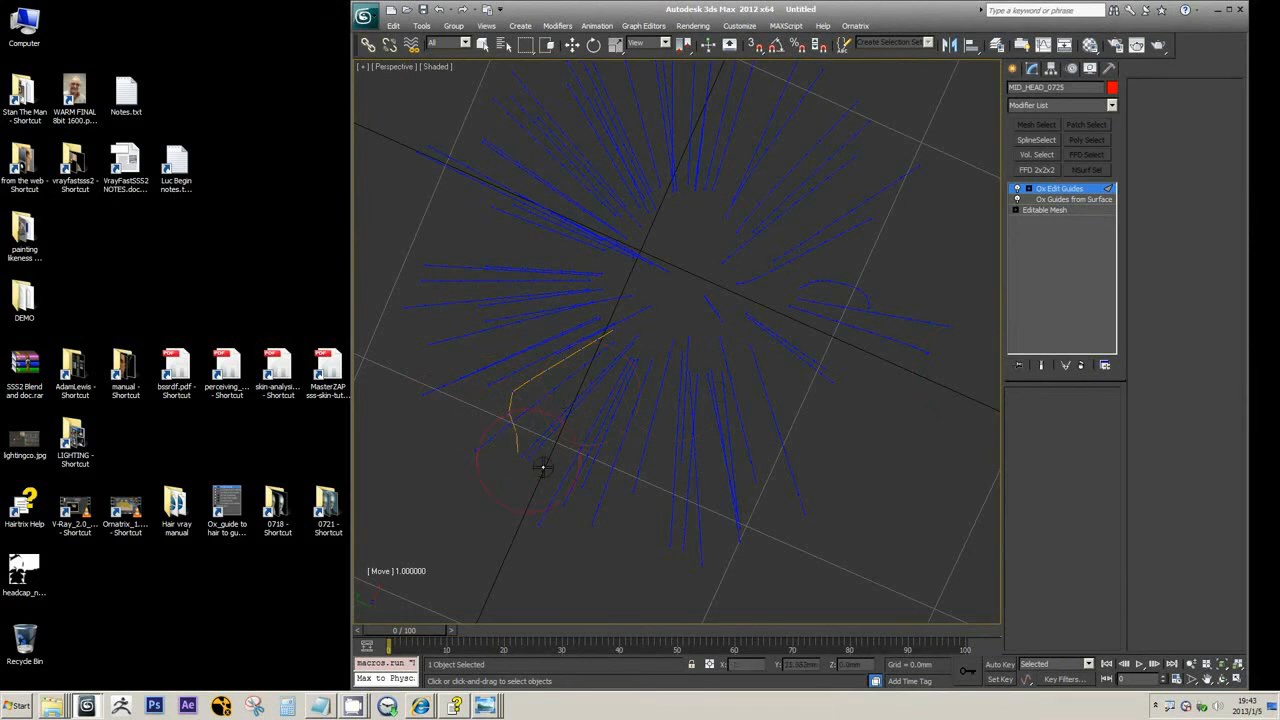
drag(508, 394, 555, 450)
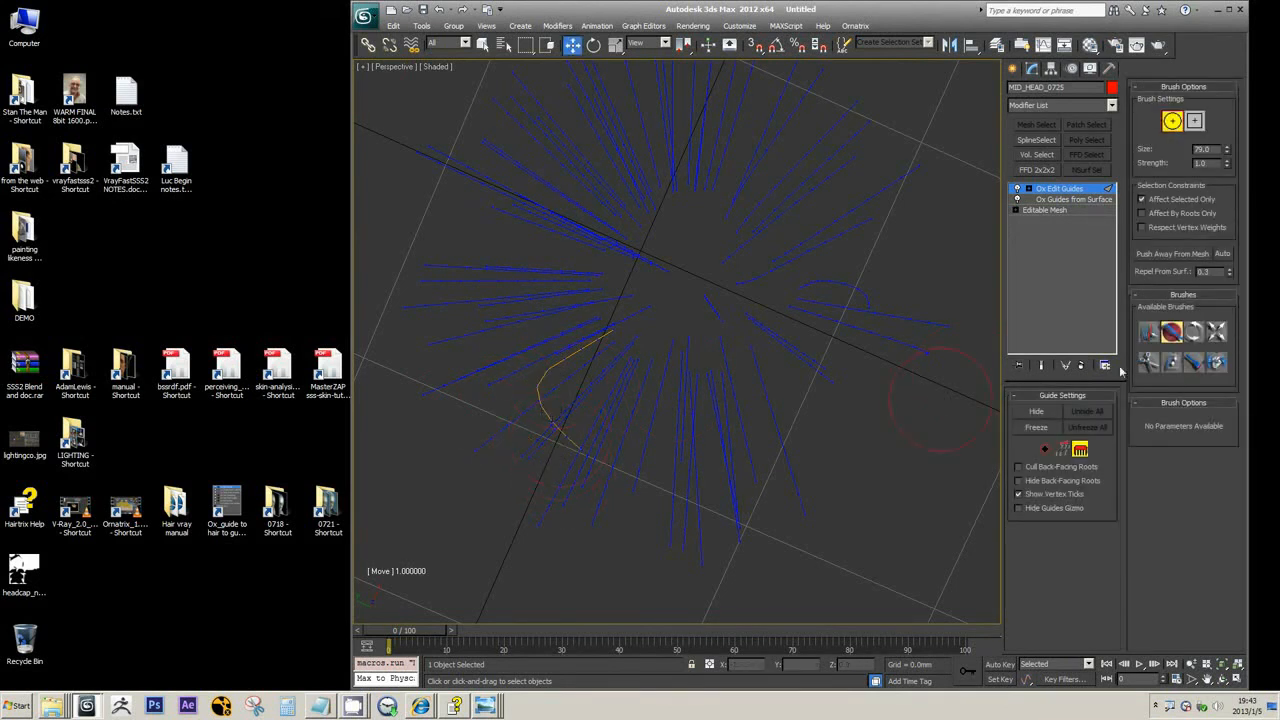
click(1216, 334)
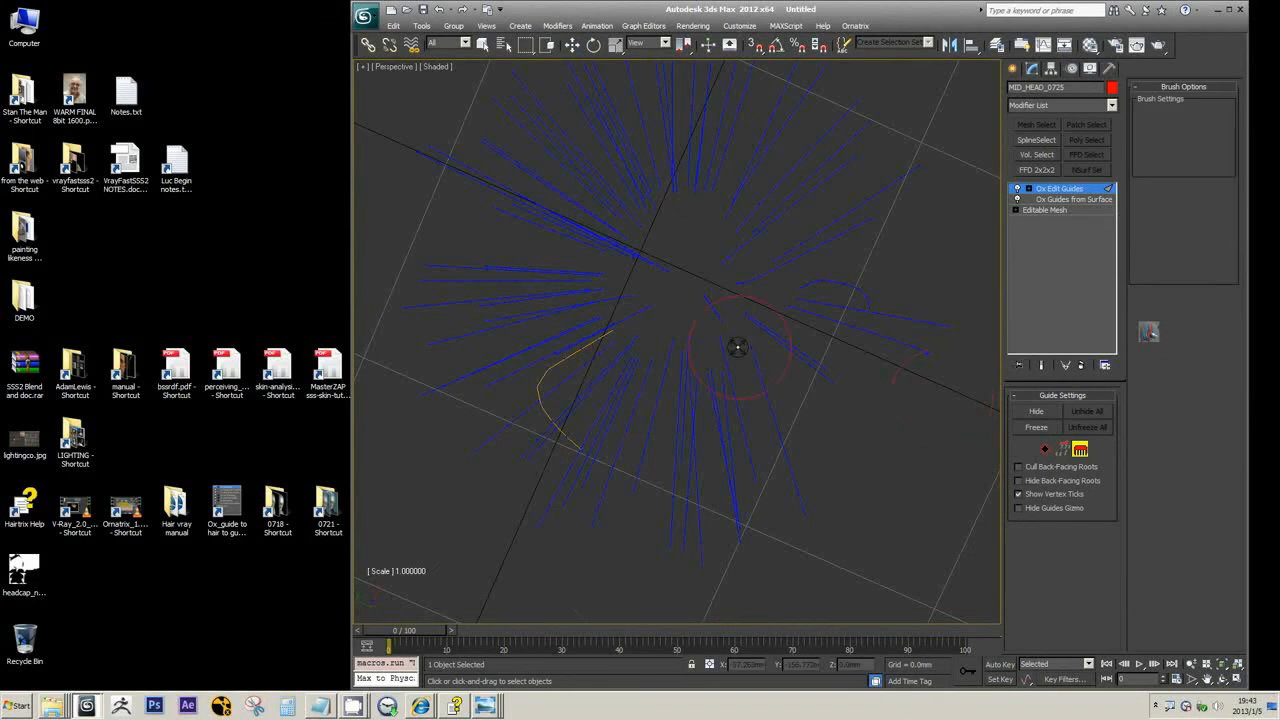
mouse_move(737, 349)
alt+middle_down()
mouse_move(617, 300)
mouse_move(571, 224)
mouse_move(509, 243)
mouse_move(517, 266)
alt+middle_up()
mouse_move(589, 237)
alt+middle_down()
mouse_move(583, 254)
mouse_move(569, 237)
mouse_move(662, 318)
alt+middle_up()
scroll(662, 318, down, 5)
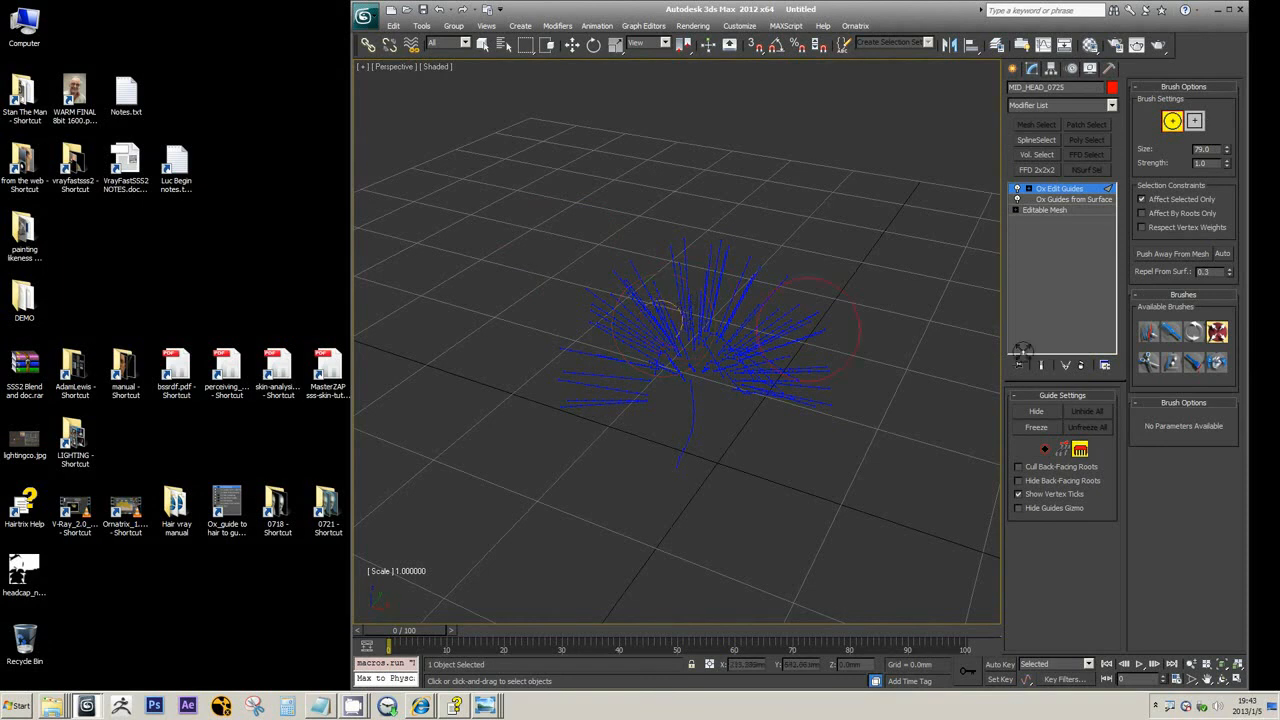
Lengthen the selected curved guide far beyond the other guides with the Grow/Shrink brush
click(1172, 365)
scroll(707, 307, up, 2)
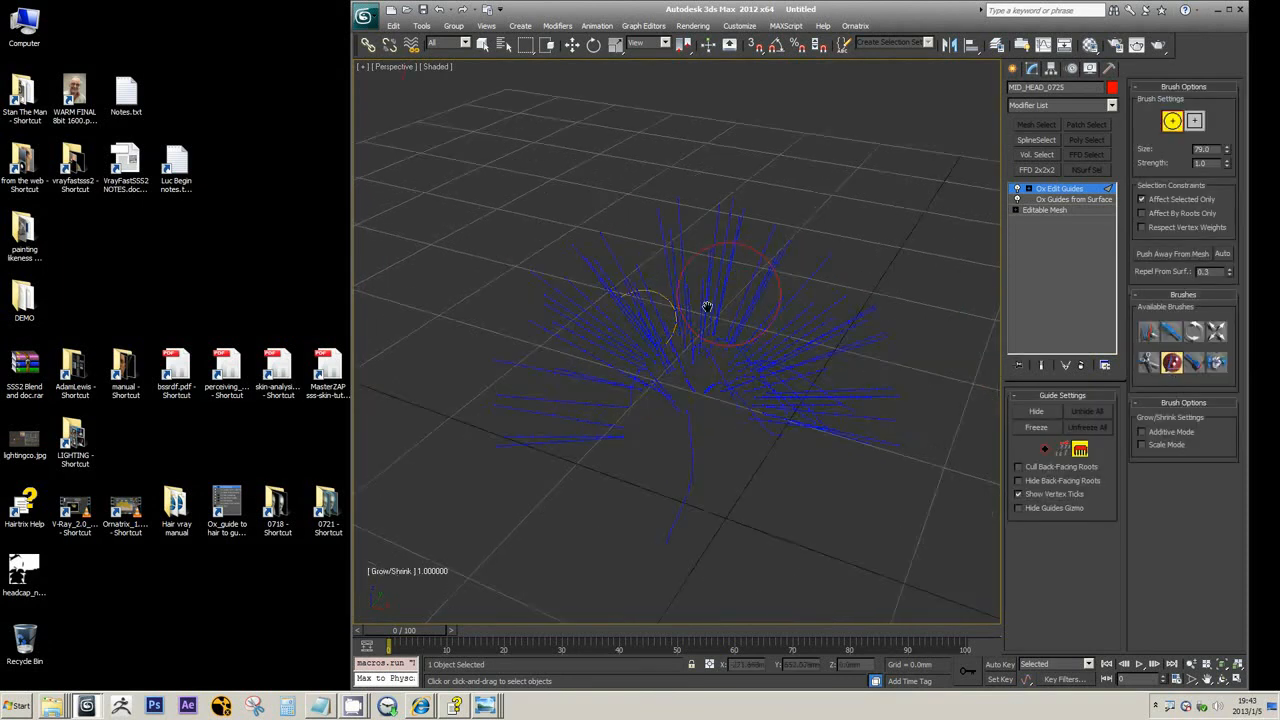
scroll(707, 307, up, 3)
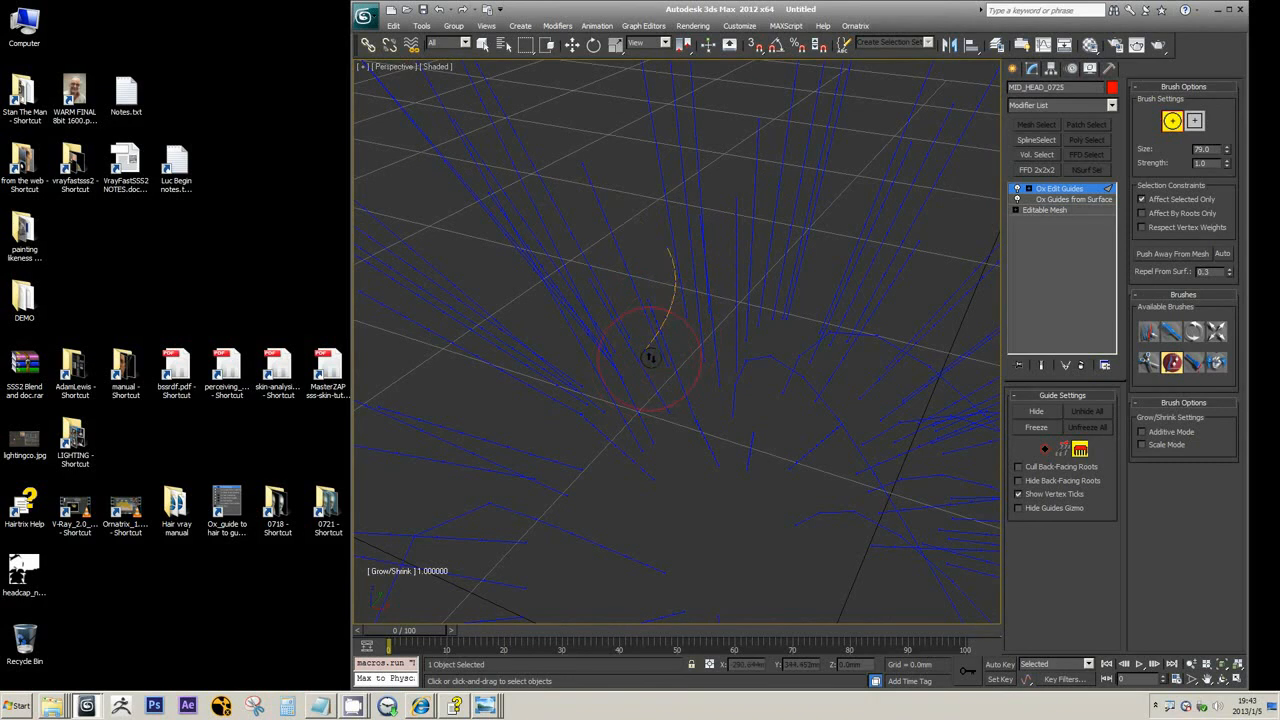
drag(662, 350, 645, 372)
mouse_move(652, 363)
mouse_down()
mouse_move(678, 221)
mouse_move(670, 285)
mouse_move(650, 284)
mouse_up()
scroll(672, 330, down, 5)
scroll(664, 300, down, 2)
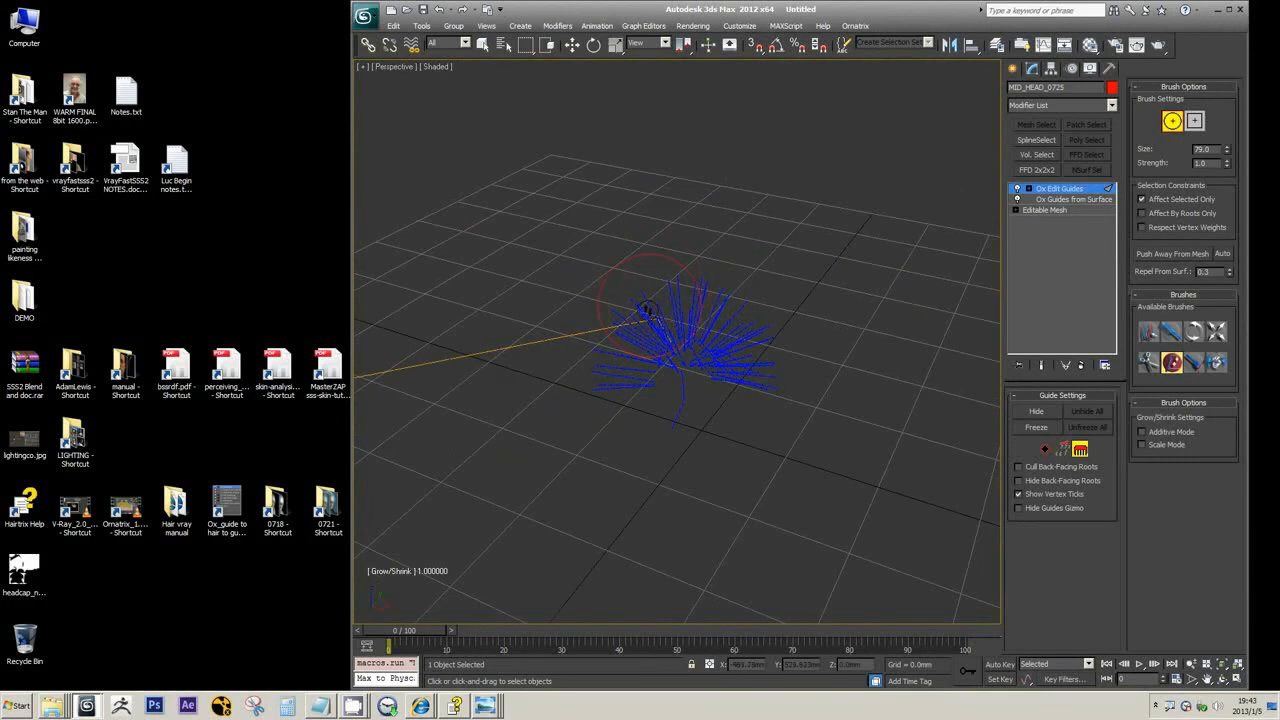
scroll(645, 310, down, 3)
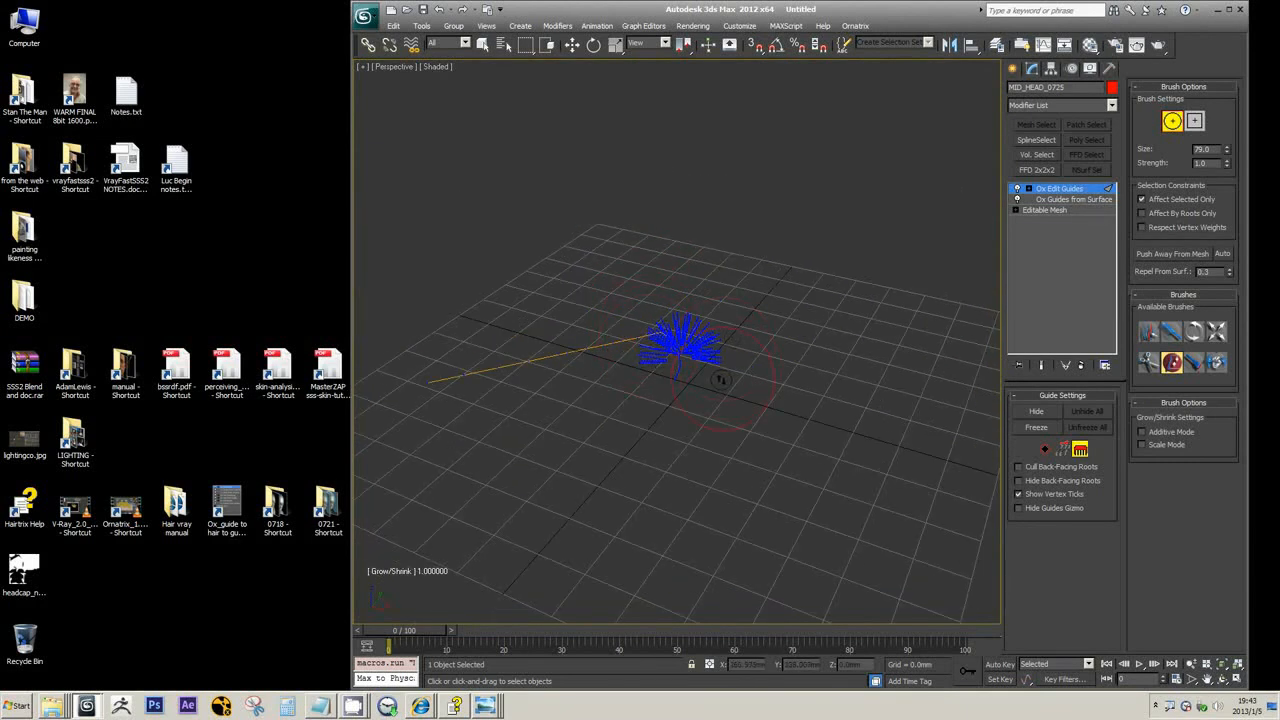
Trim the overlong selected guide back to about the length of its neighbours with the Cut brush
click(1145, 368)
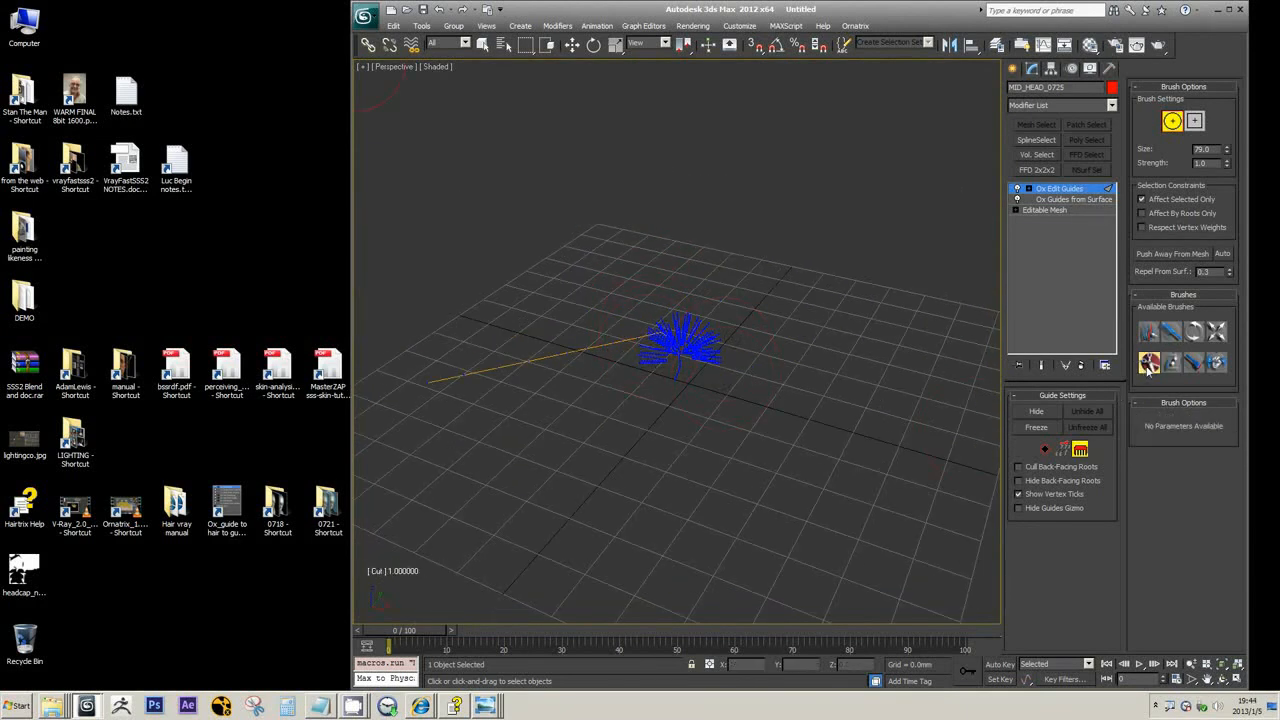
drag(446, 378, 528, 374)
scroll(560, 375, up, 5)
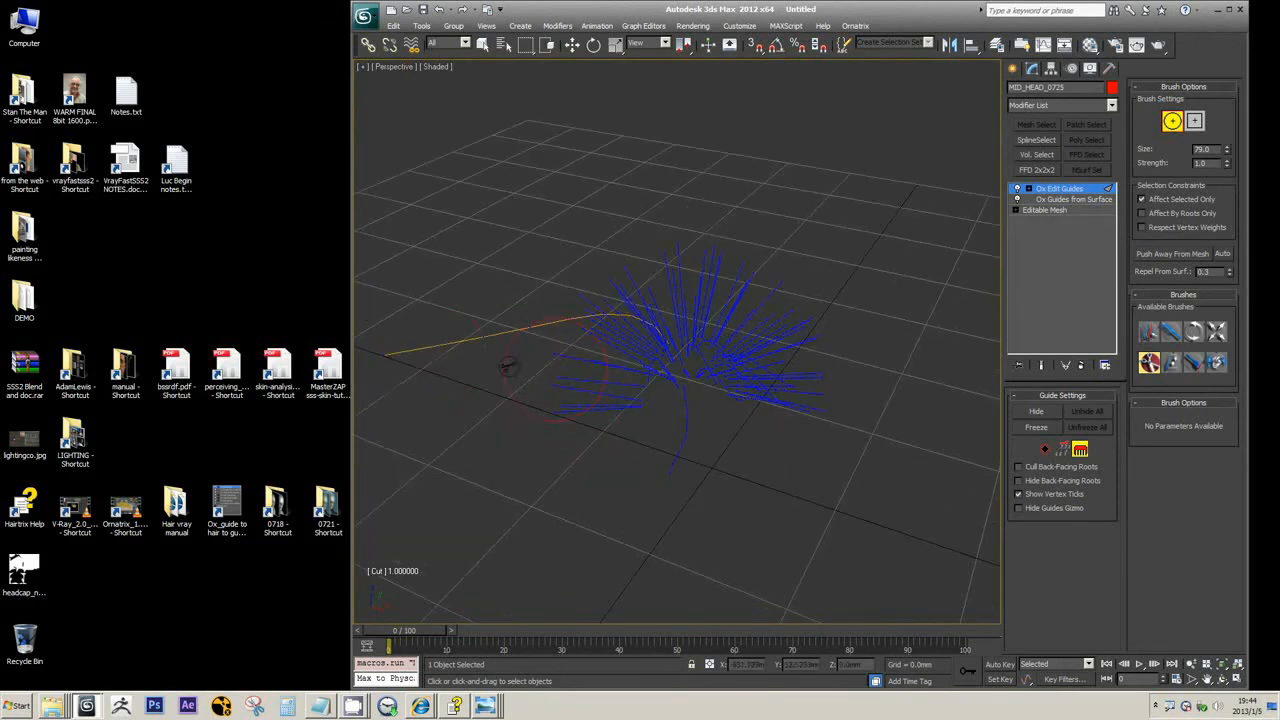
drag(424, 353, 535, 343)
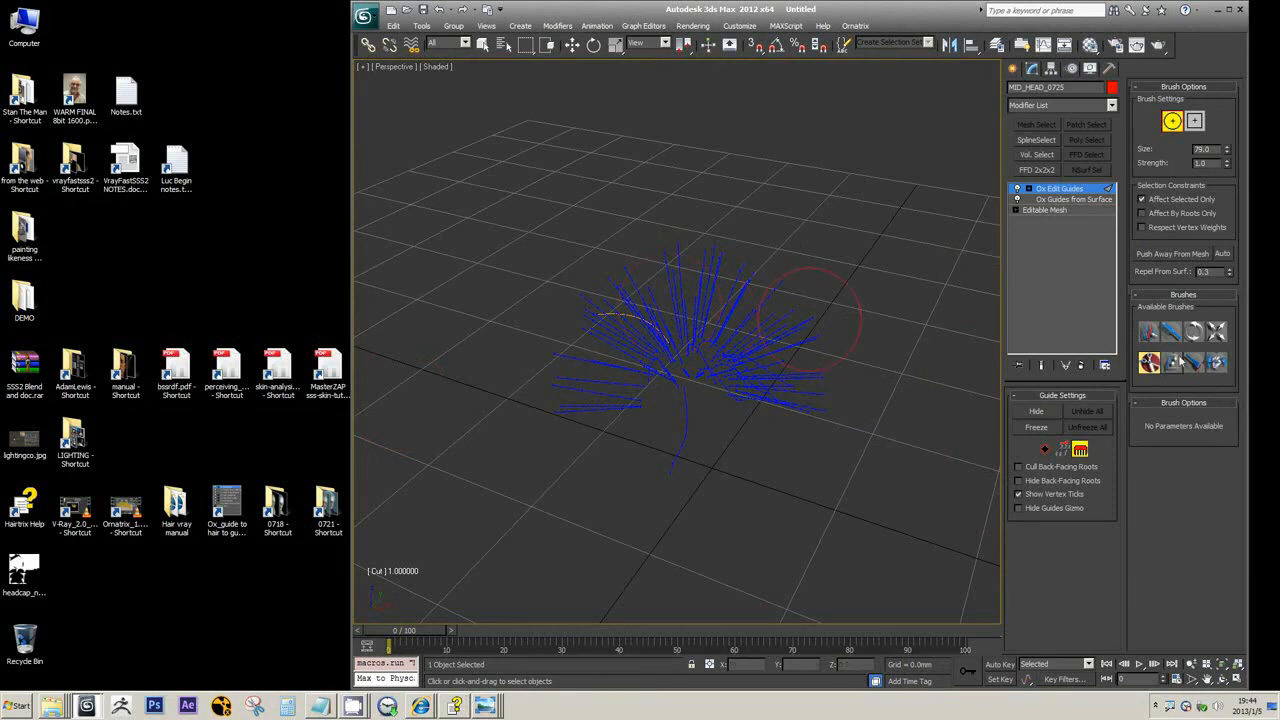
Select the cluster of side guides around the curved guide's tip with the Select brush at size 79
middle_drag(585, 310, 623, 266)
scroll(633, 280, up, 4)
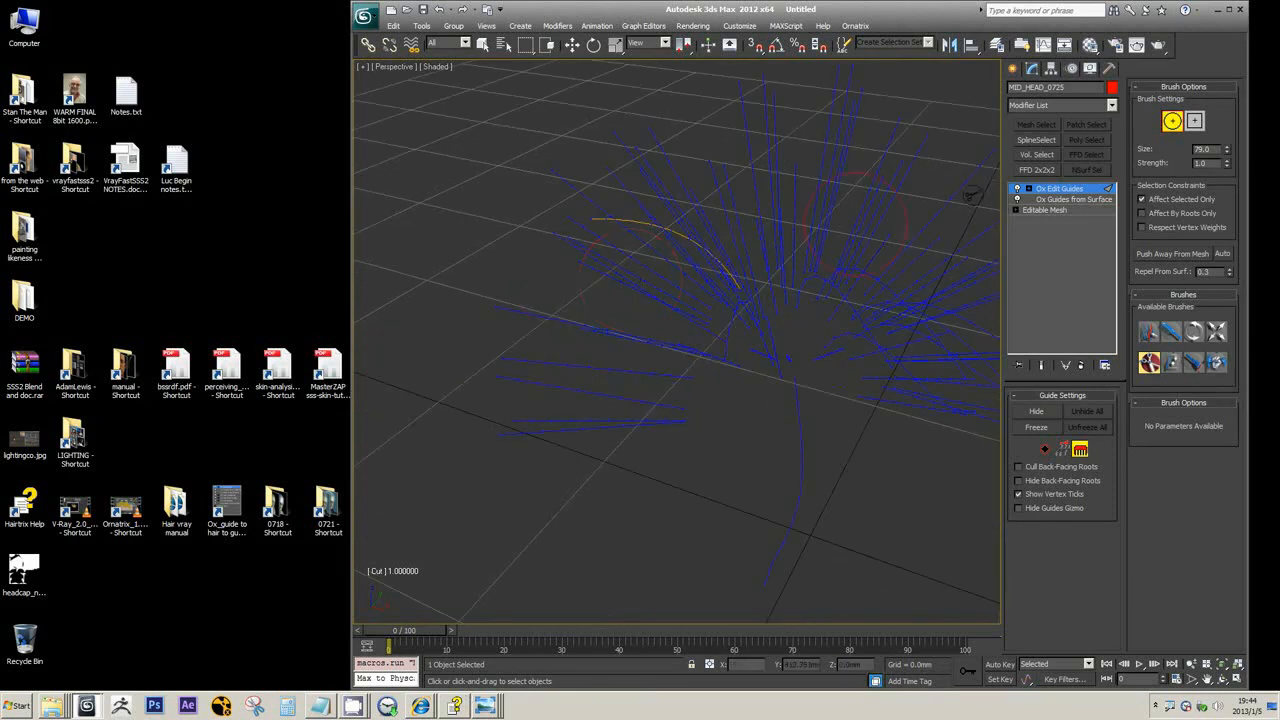
click(1149, 331)
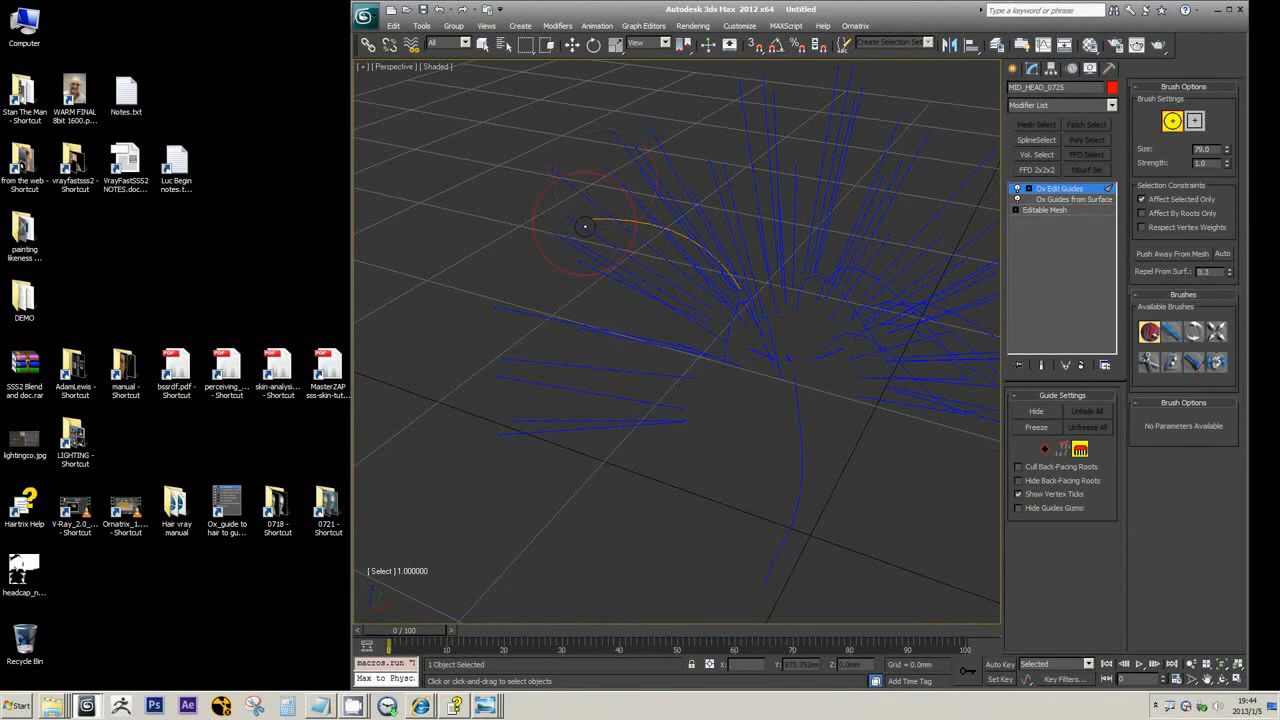
click(586, 228)
Push the selected side guides into a sagging bend with the Grab brush, reducing its size to 44
click(1216, 363)
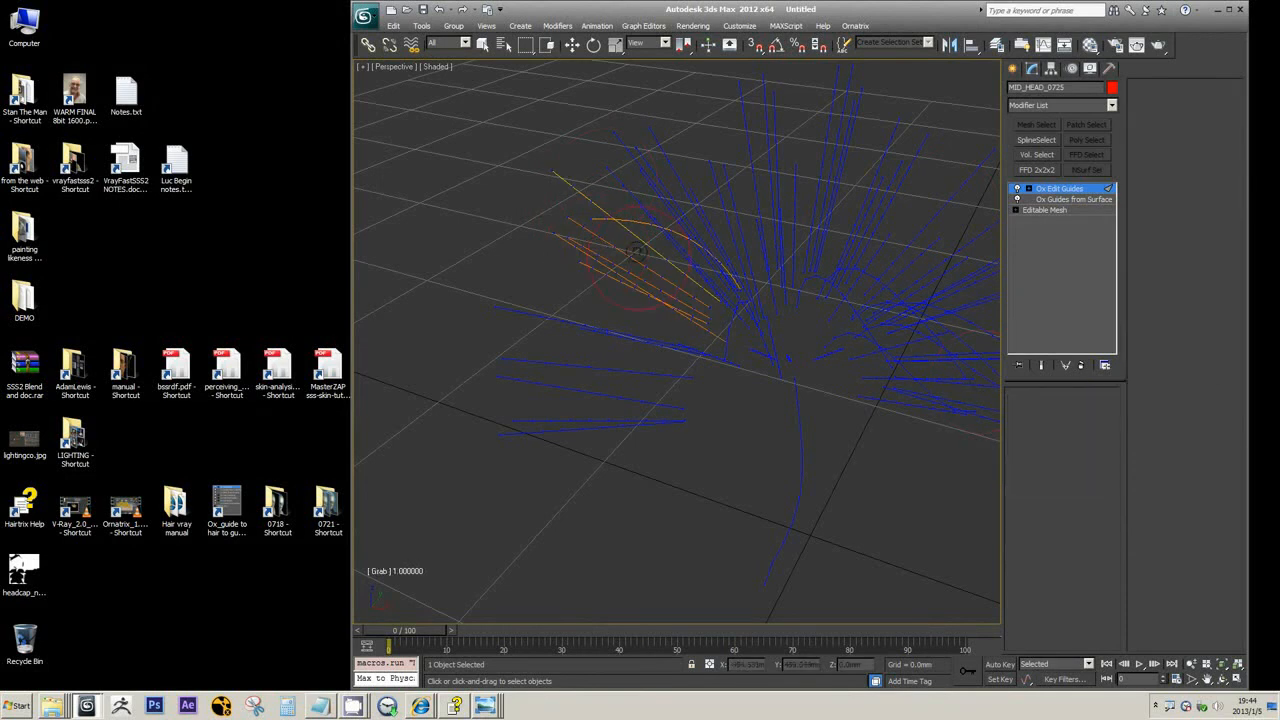
mouse_move(636, 254)
mouse_down()
mouse_move(648, 234)
mouse_move(620, 280)
mouse_move(626, 301)
mouse_move(665, 226)
mouse_move(636, 282)
mouse_move(644, 317)
mouse_move(646, 300)
mouse_move(655, 312)
mouse_up()
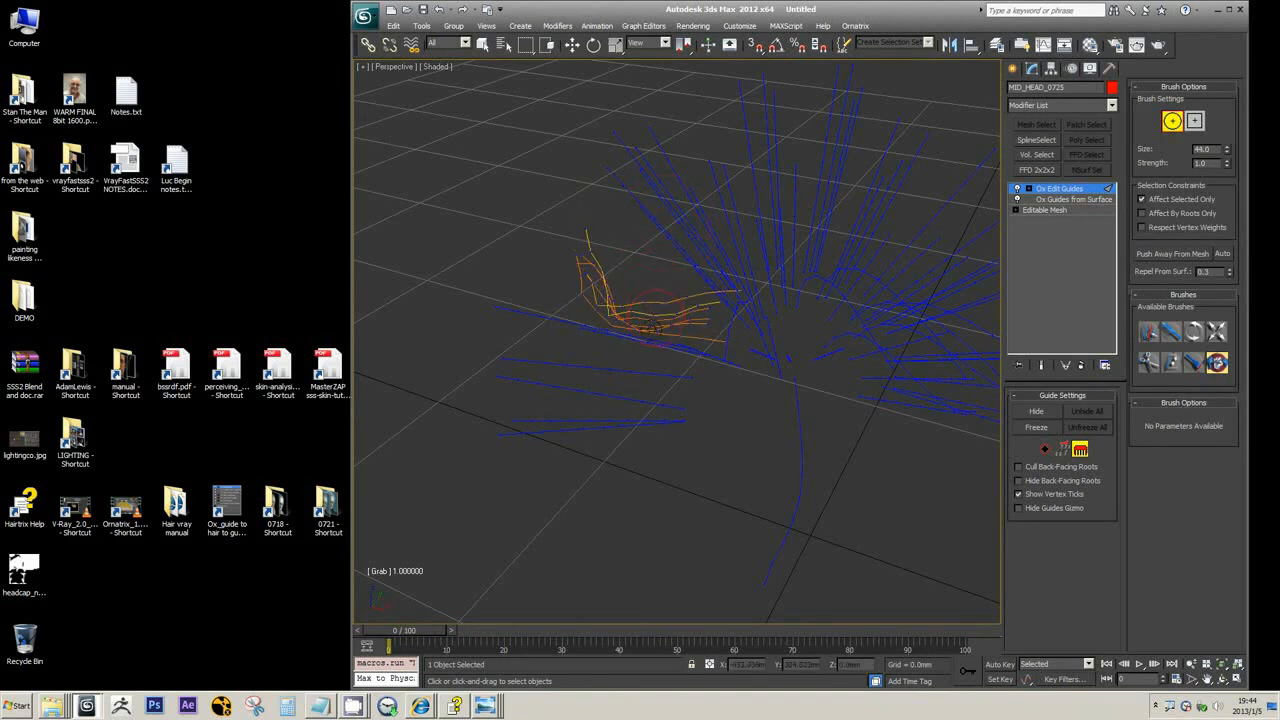
alt+middle_drag(652, 322, 656, 275)
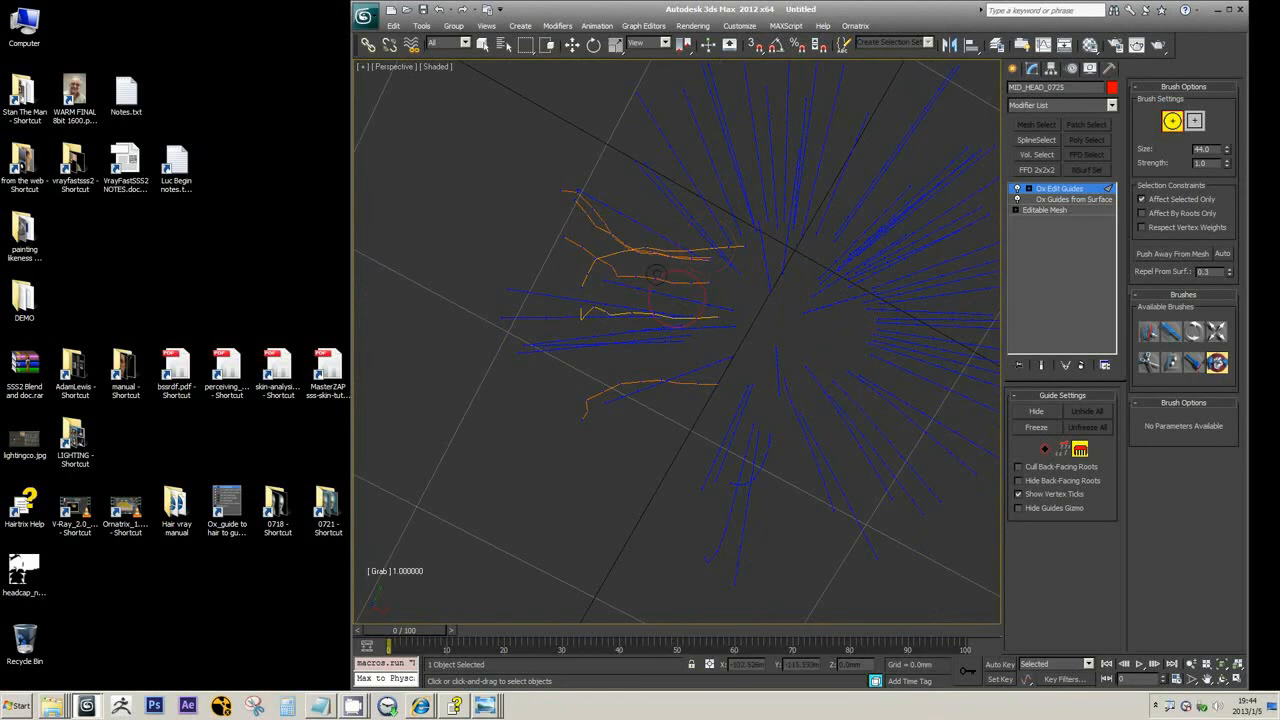
mouse_move(657, 273)
mouse_down()
mouse_move(628, 240)
mouse_move(659, 241)
mouse_up()
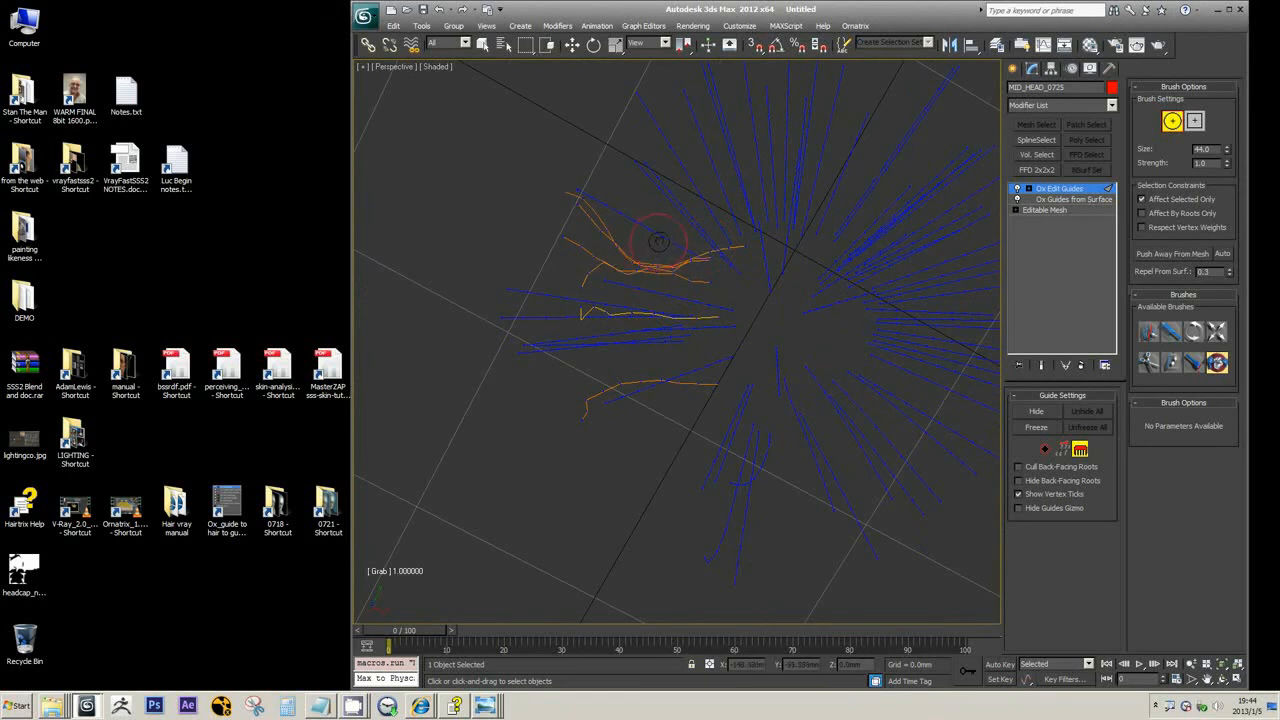
Gather the selected side guides toward one another into a clump with the Move brush at size 64
click(1171, 331)
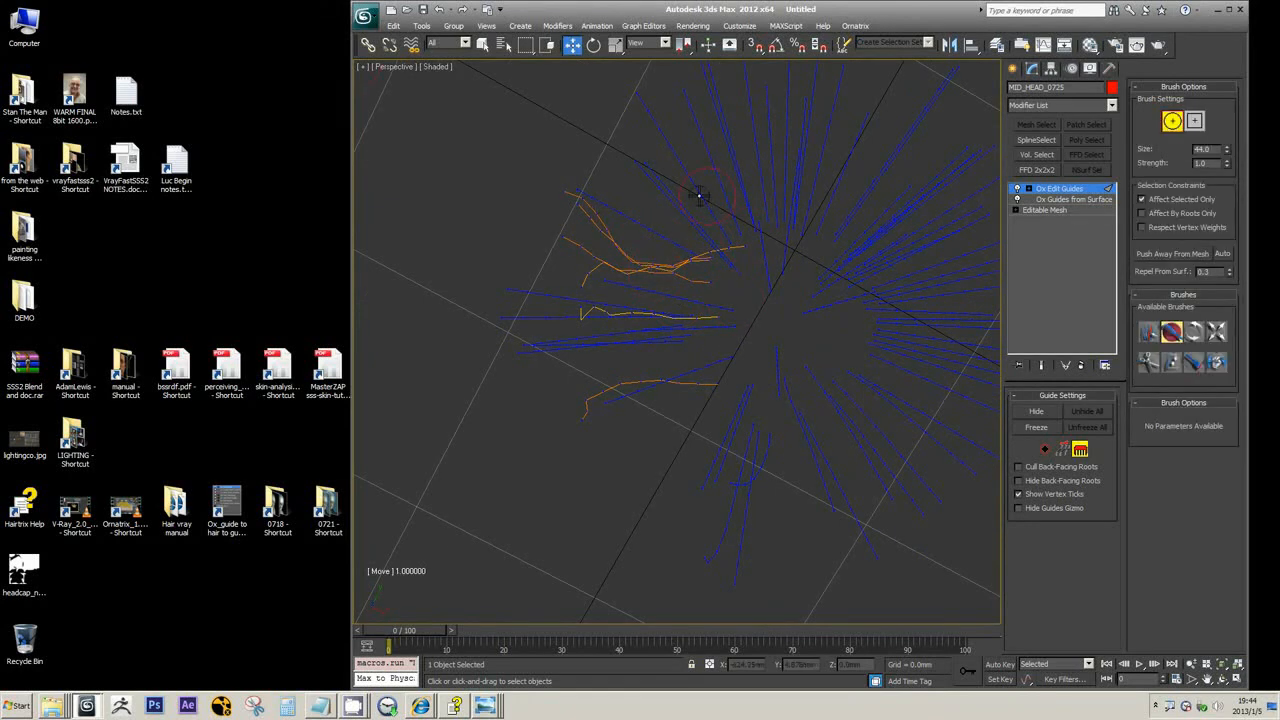
mouse_move(650, 262)
mouse_down()
mouse_move(669, 221)
mouse_move(660, 206)
mouse_move(646, 231)
mouse_up()
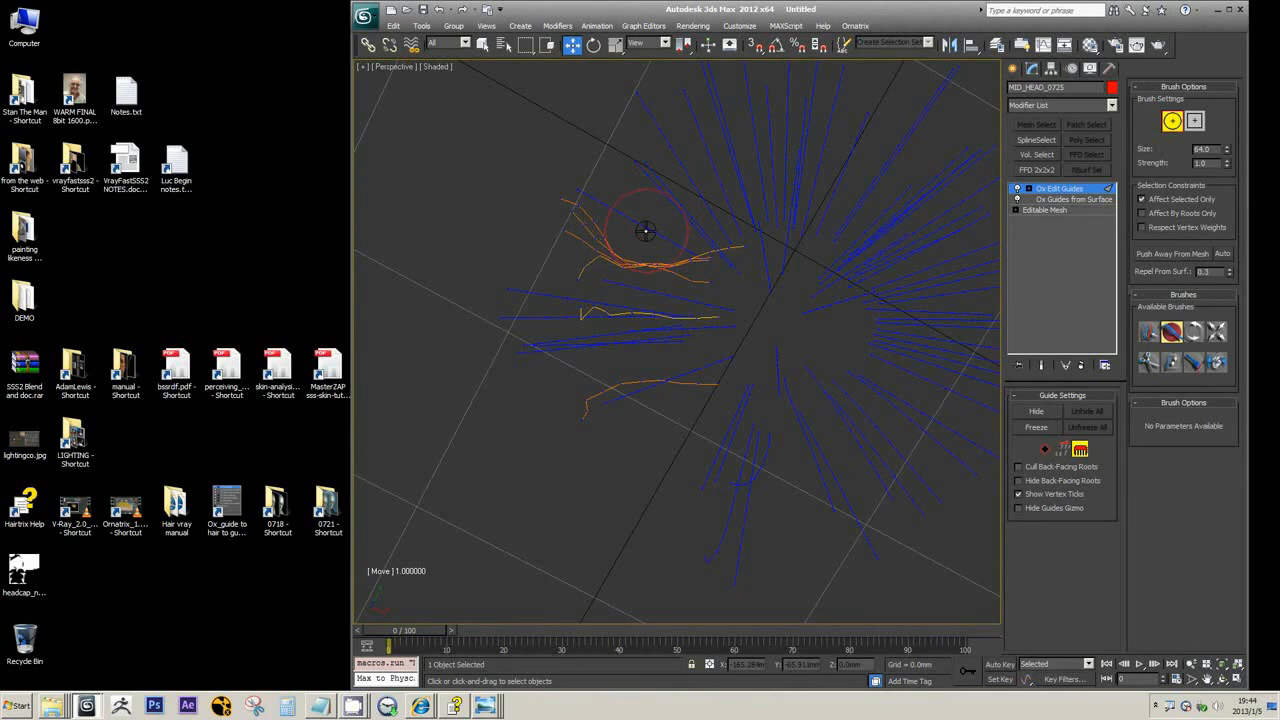
drag(643, 342, 648, 283)
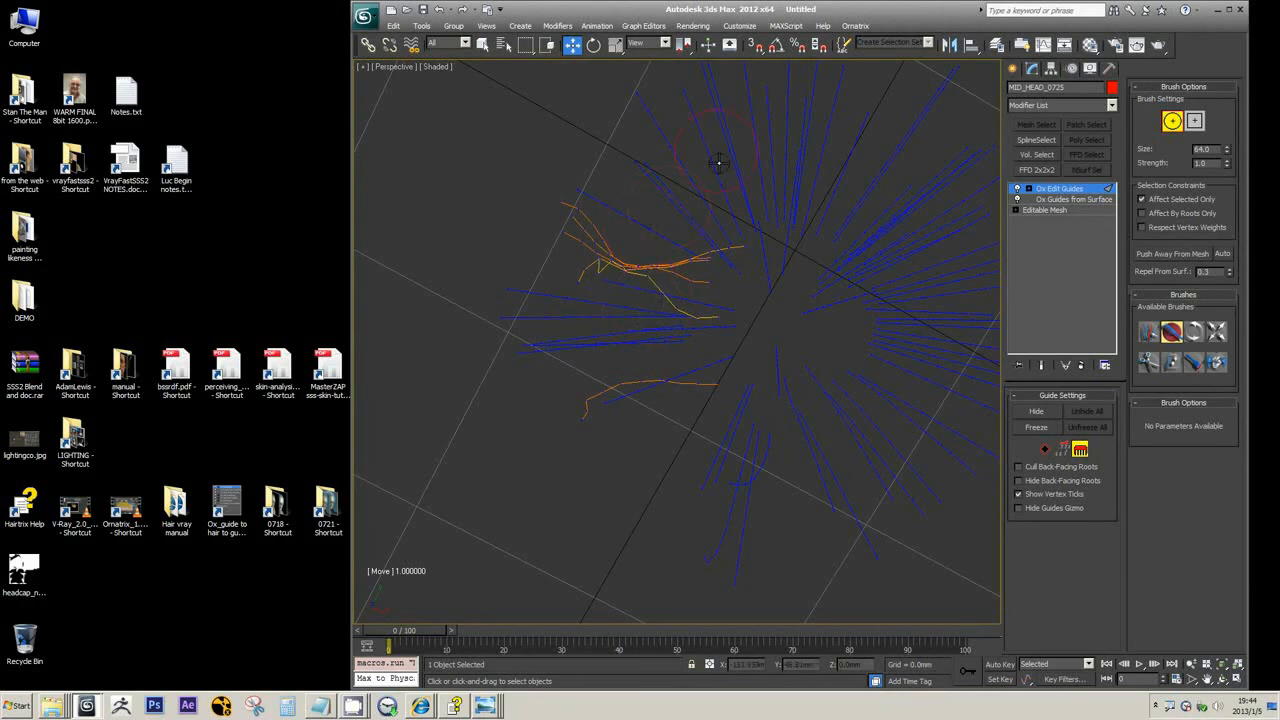
alt+middle_drag(719, 163, 760, 172)
mouse_move(657, 297)
mouse_down()
mouse_move(649, 317)
mouse_move(663, 331)
mouse_move(691, 329)
mouse_up()
mouse_move(691, 329)
alt+middle_down()
mouse_move(806, 209)
mouse_move(754, 251)
alt+middle_up()
mouse_move(737, 280)
mouse_down()
mouse_move(700, 300)
mouse_move(676, 373)
mouse_move(692, 289)
mouse_move(679, 282)
mouse_move(723, 285)
mouse_up()
alt+middle_drag(723, 285, 634, 308)
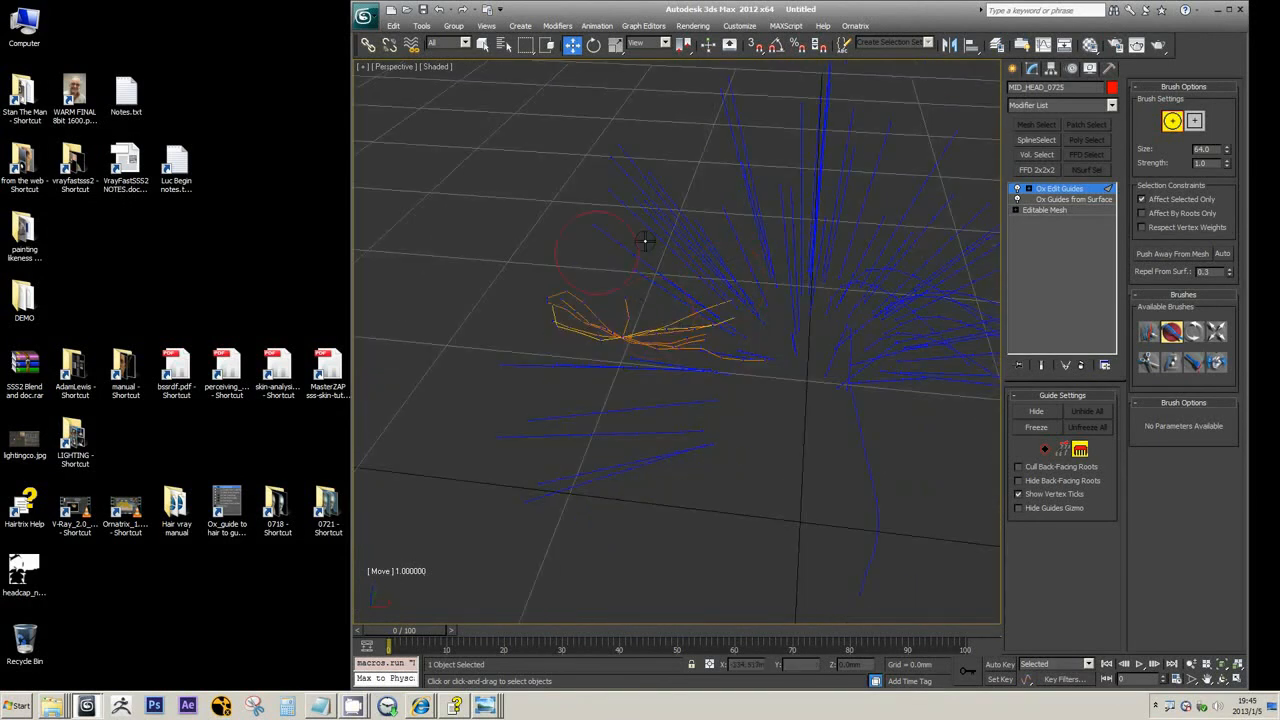
Pull the outer ends of the clumped guides closer together with the Move brush, shaping them from different angles
alt+middle_drag(646, 240, 608, 267)
mouse_move(608, 267)
mouse_down()
mouse_move(578, 278)
mouse_move(603, 305)
mouse_up()
alt+middle_drag(603, 305, 723, 191)
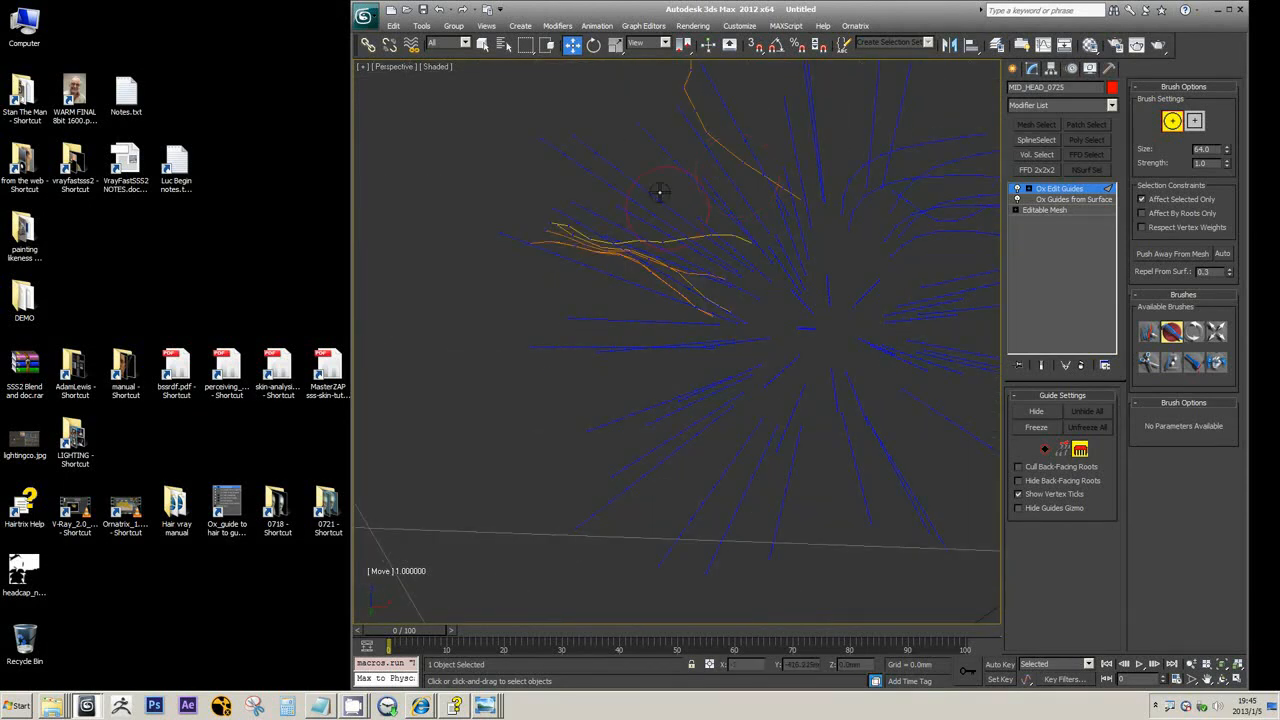
mouse_move(580, 203)
mouse_down()
mouse_move(686, 220)
mouse_move(622, 214)
mouse_up()
alt+middle_drag(622, 214, 726, 260)
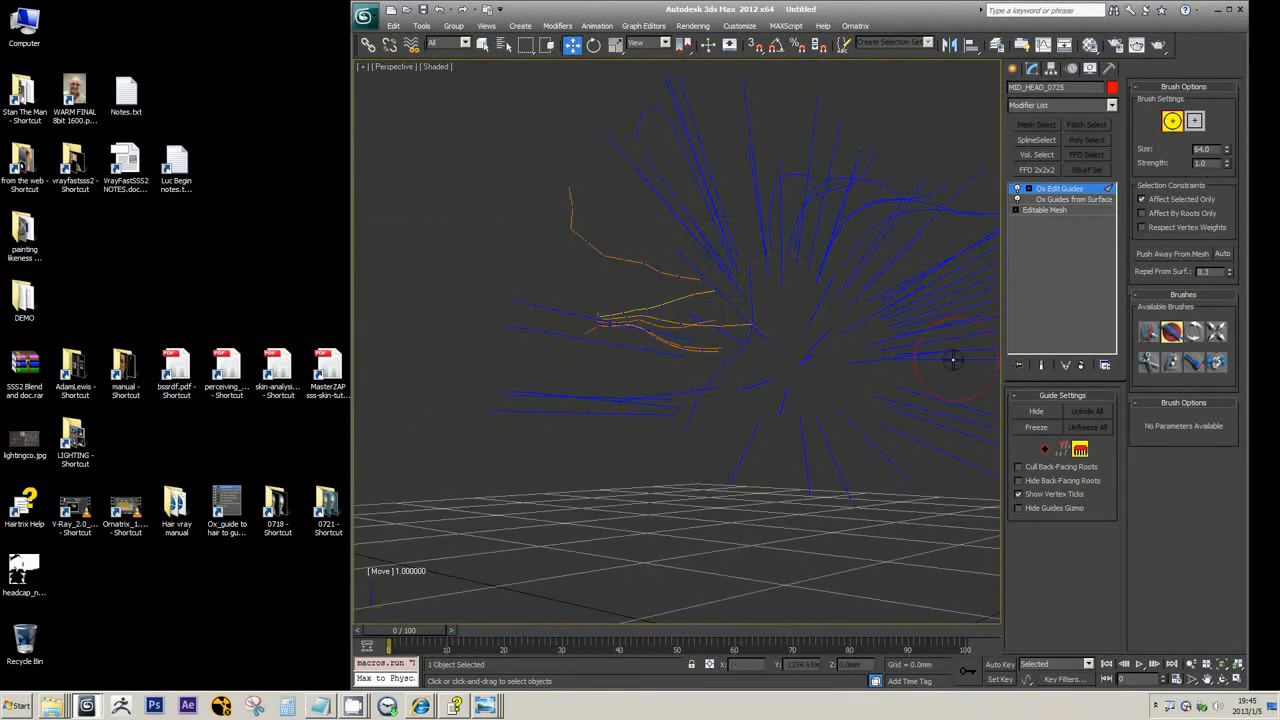
Select the stray bent guide outside the clump and a neighbouring straight guide with the Select brush
click(1150, 334)
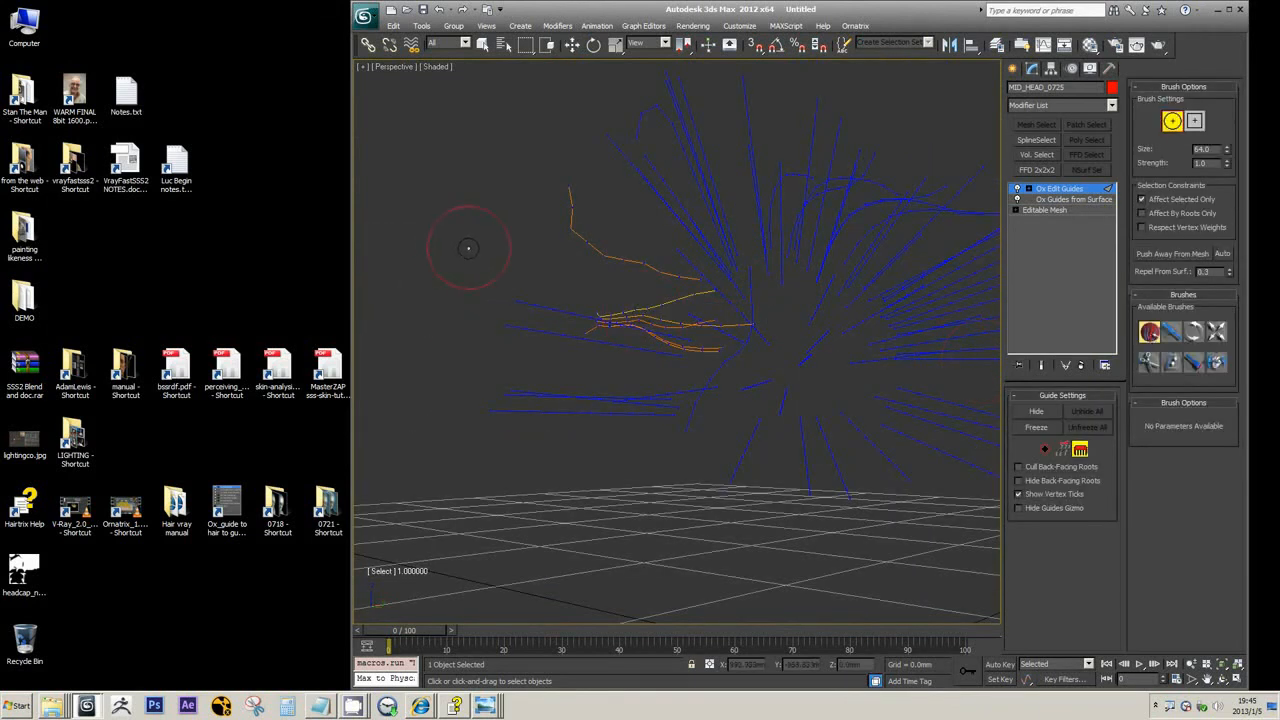
click(563, 246)
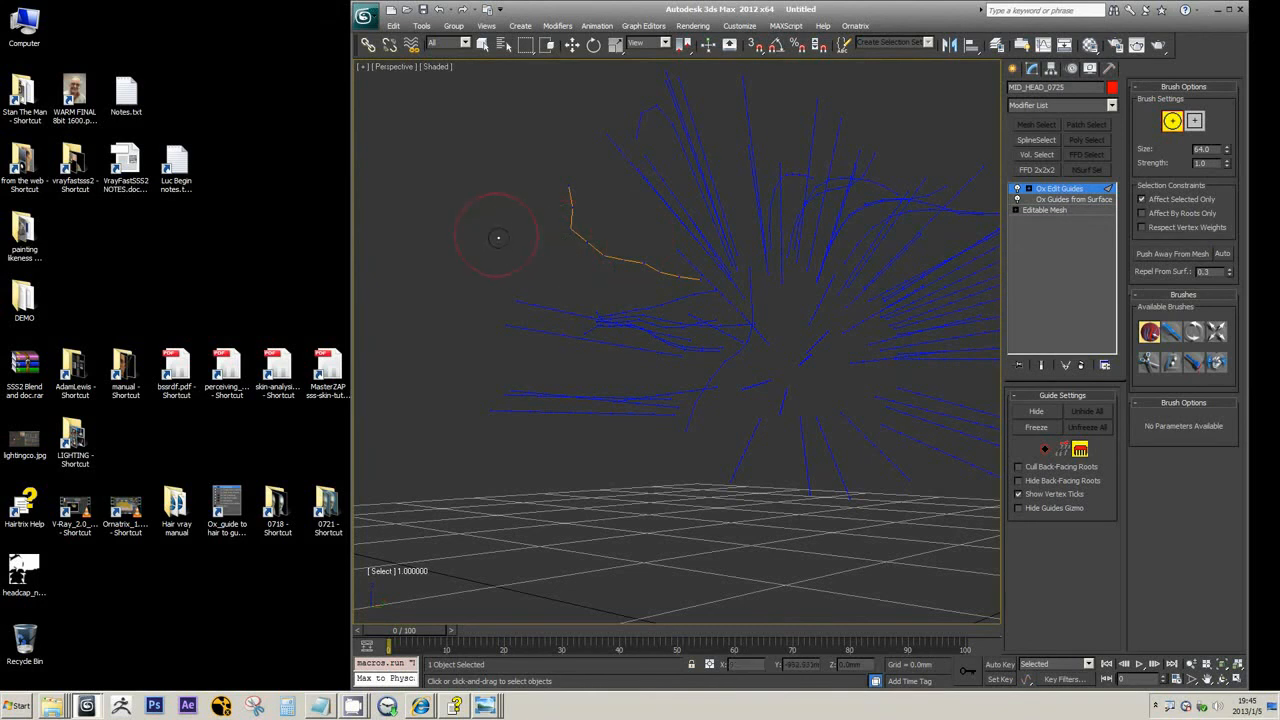
scroll(471, 235, down, 3)
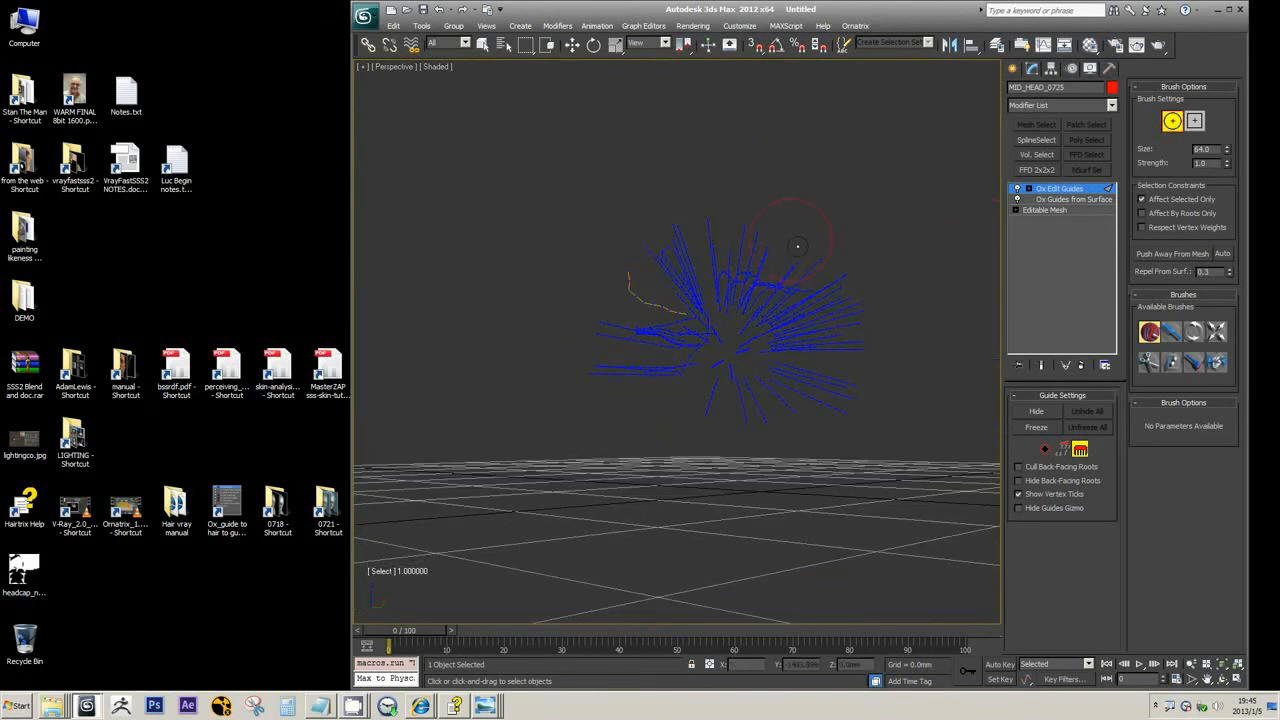
click(616, 247)
Check the two selected guides at strand level and return to guide brushing mode
click(1062, 450)
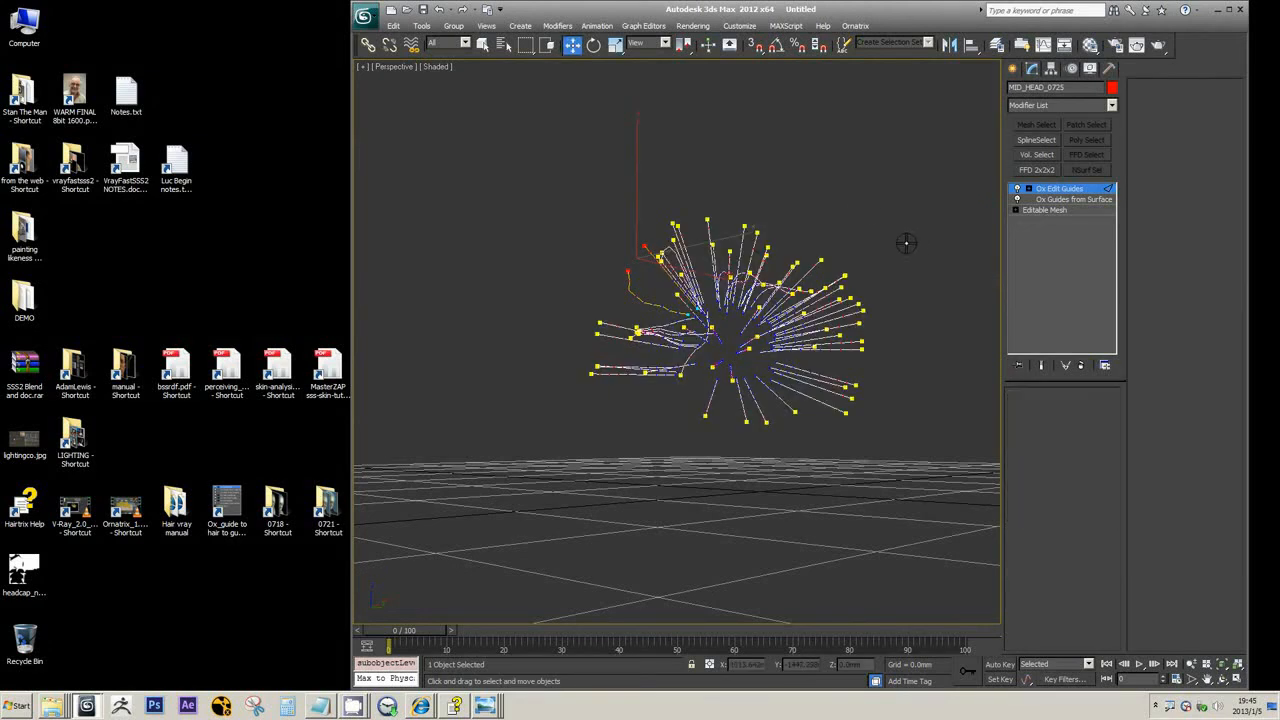
click(940, 275)
drag(900, 275, 753, 348)
click(1079, 450)
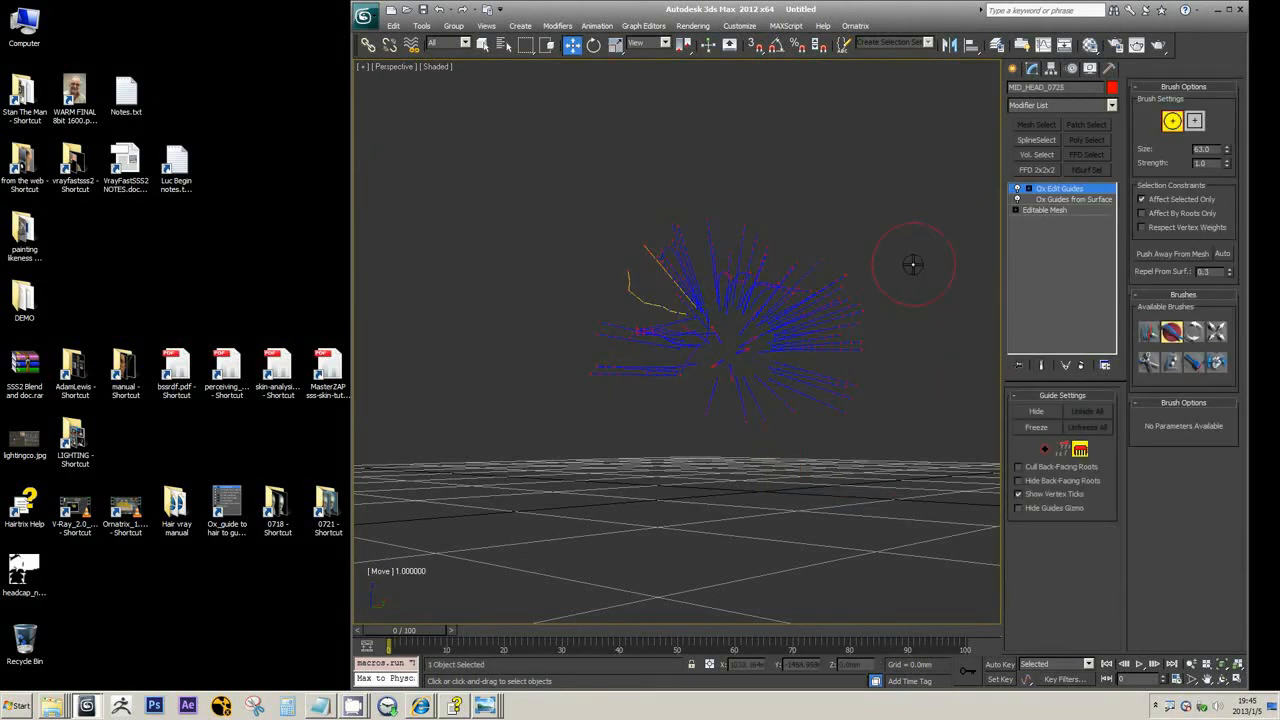
Brush over the upright guides and the side guides with the Select brush at size 63 to select them
click(1149, 331)
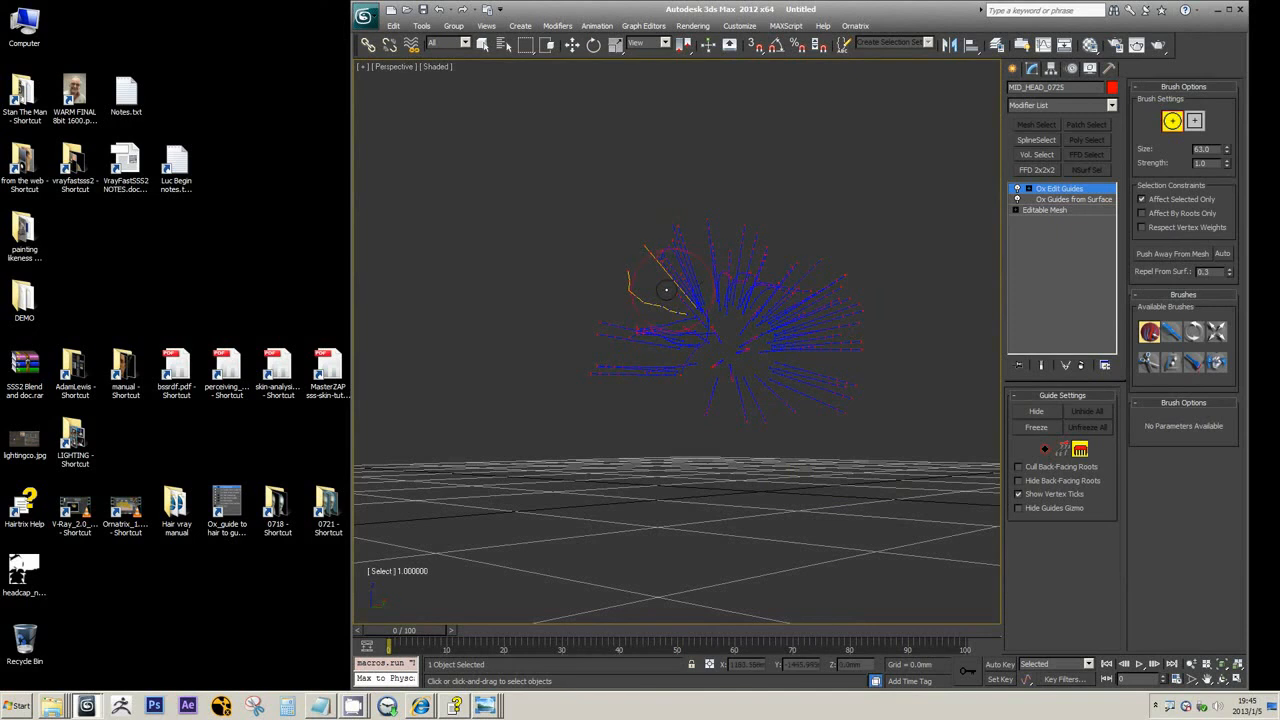
drag(656, 290, 661, 273)
drag(660, 277, 667, 256)
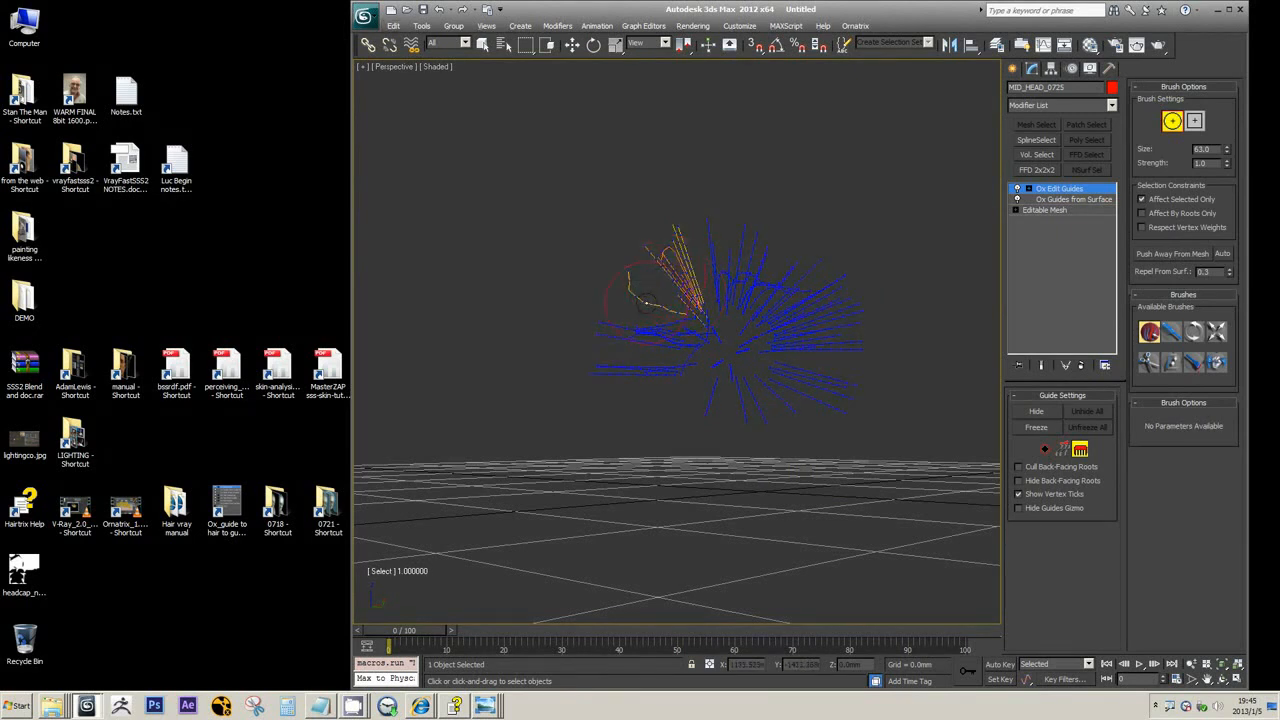
drag(635, 305, 641, 307)
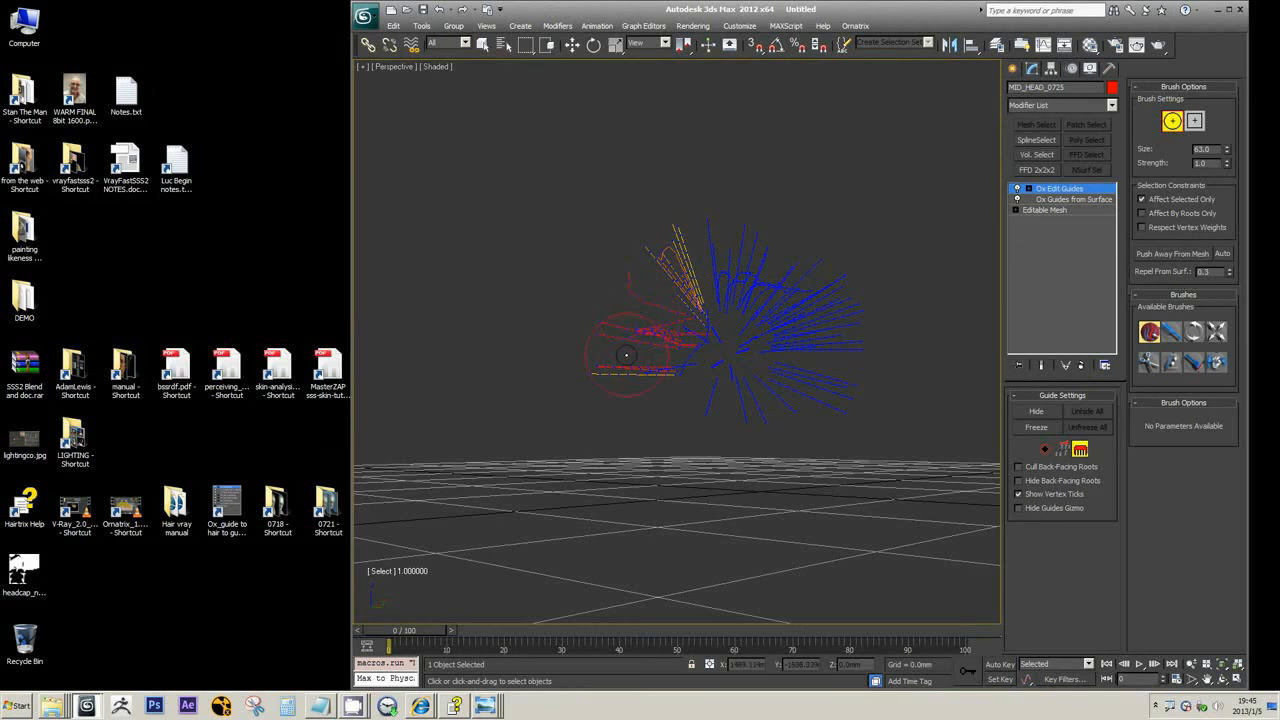
Deselect the brushed guides, keep only the stray bent guide outside the clump selected, and activate the Move brush
mouse_move(626, 355)
alt+mouse_down()
mouse_move(658, 275)
mouse_move(692, 253)
alt+mouse_up()
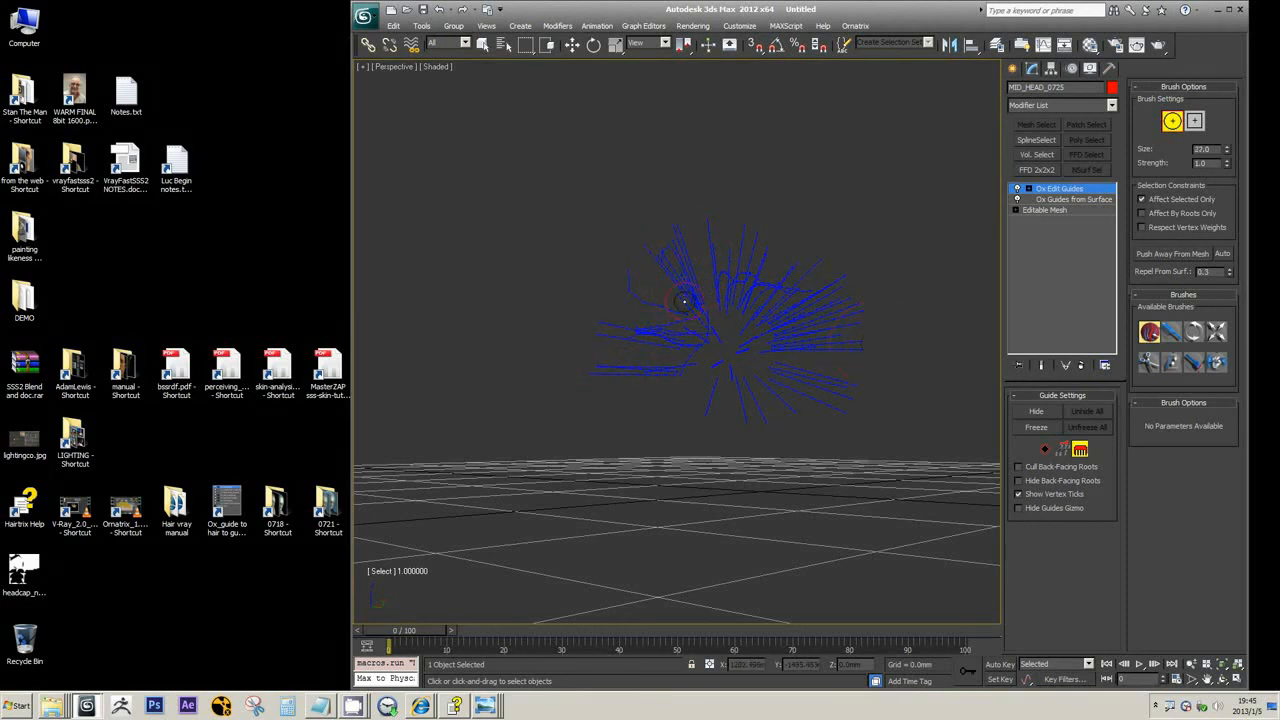
scroll(628, 292, up, 4)
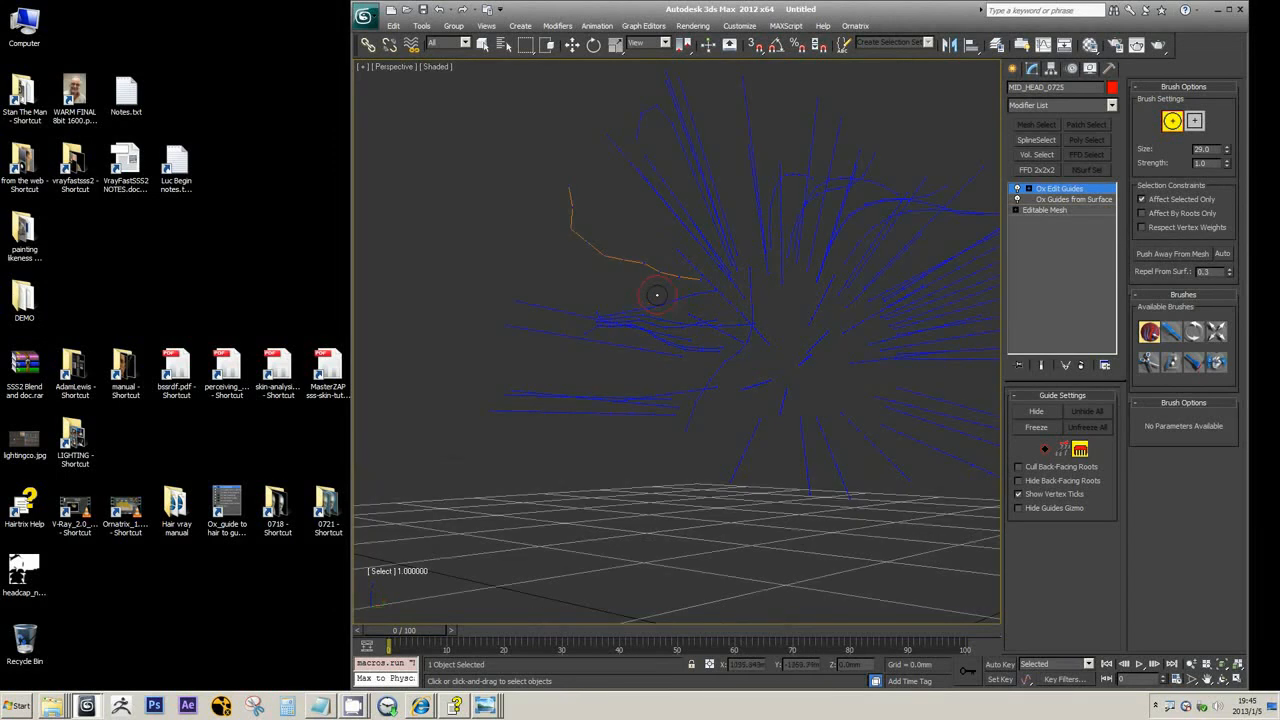
scroll(637, 266, up, 2)
scroll(638, 267, down, 2)
middle_drag(657, 268, 653, 287)
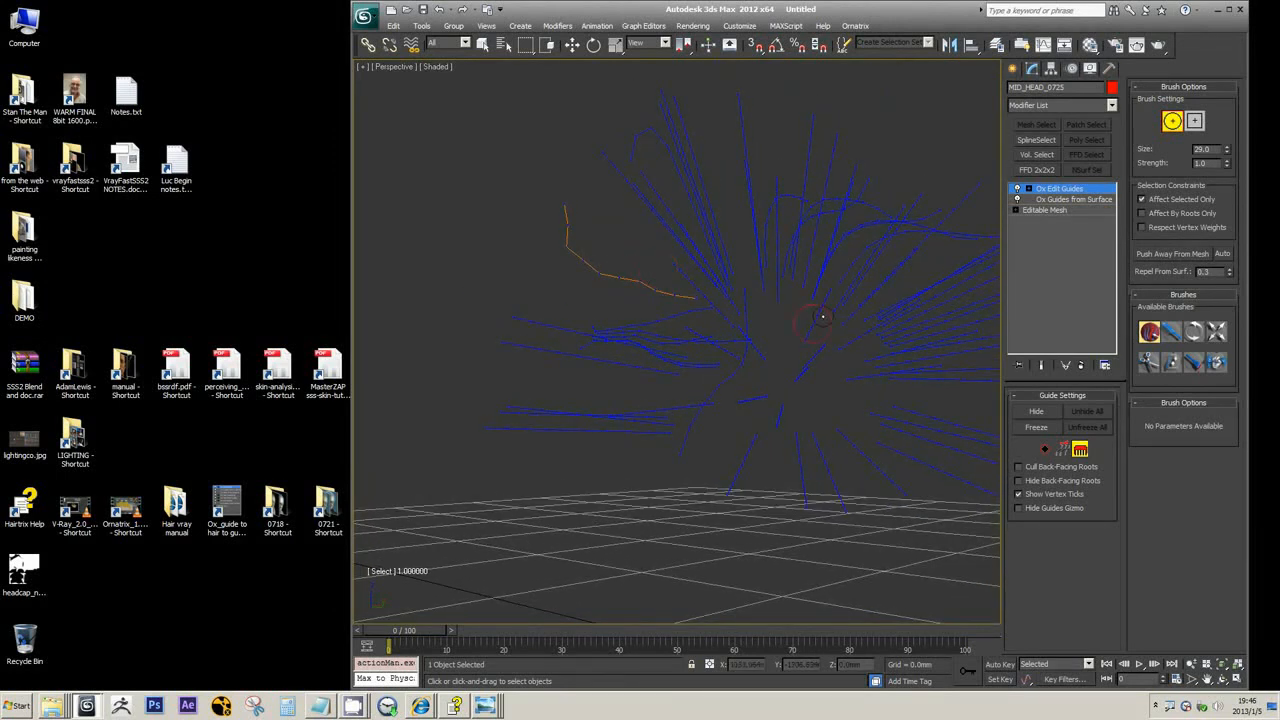
middle_drag(822, 320, 813, 346)
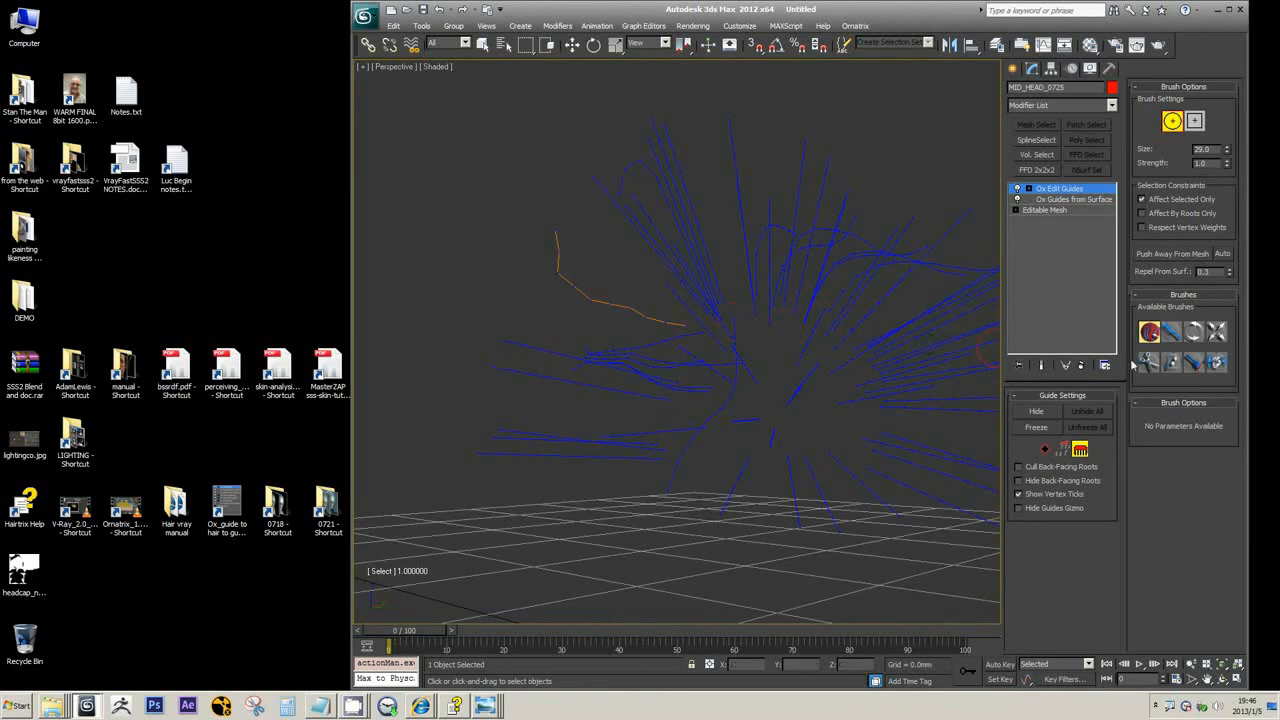
middle_drag(630, 287, 637, 296)
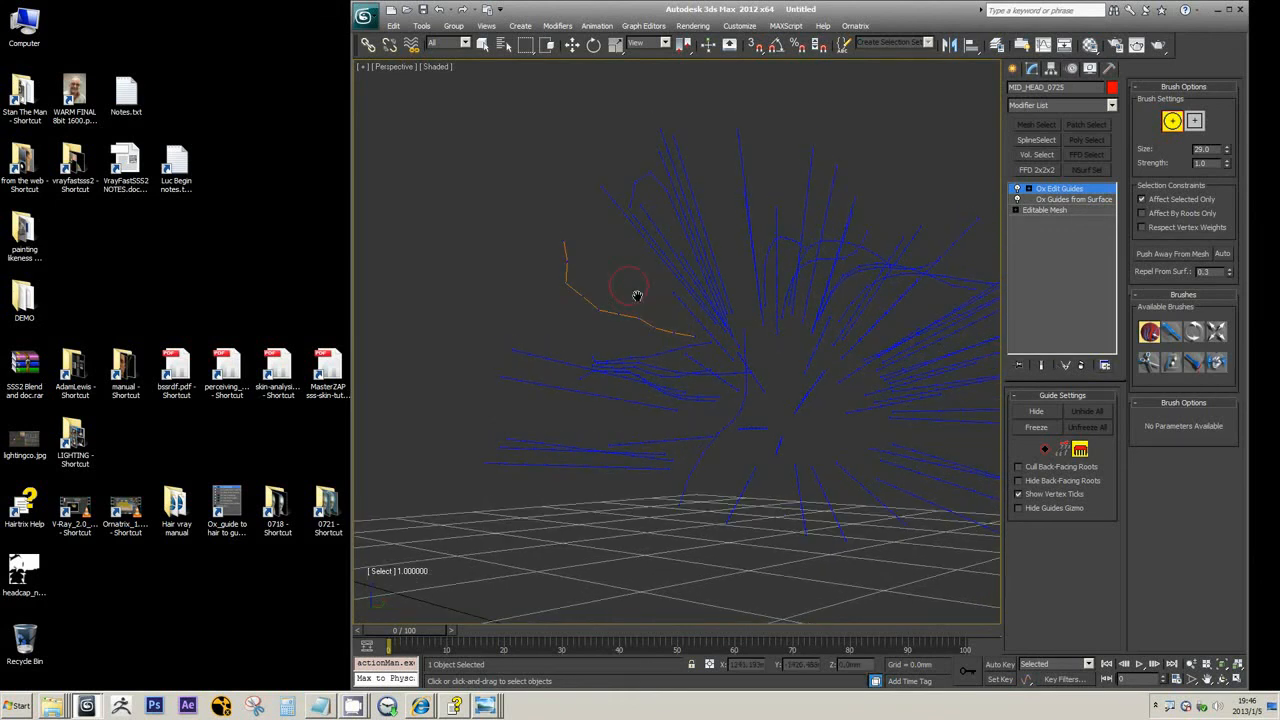
key(w)
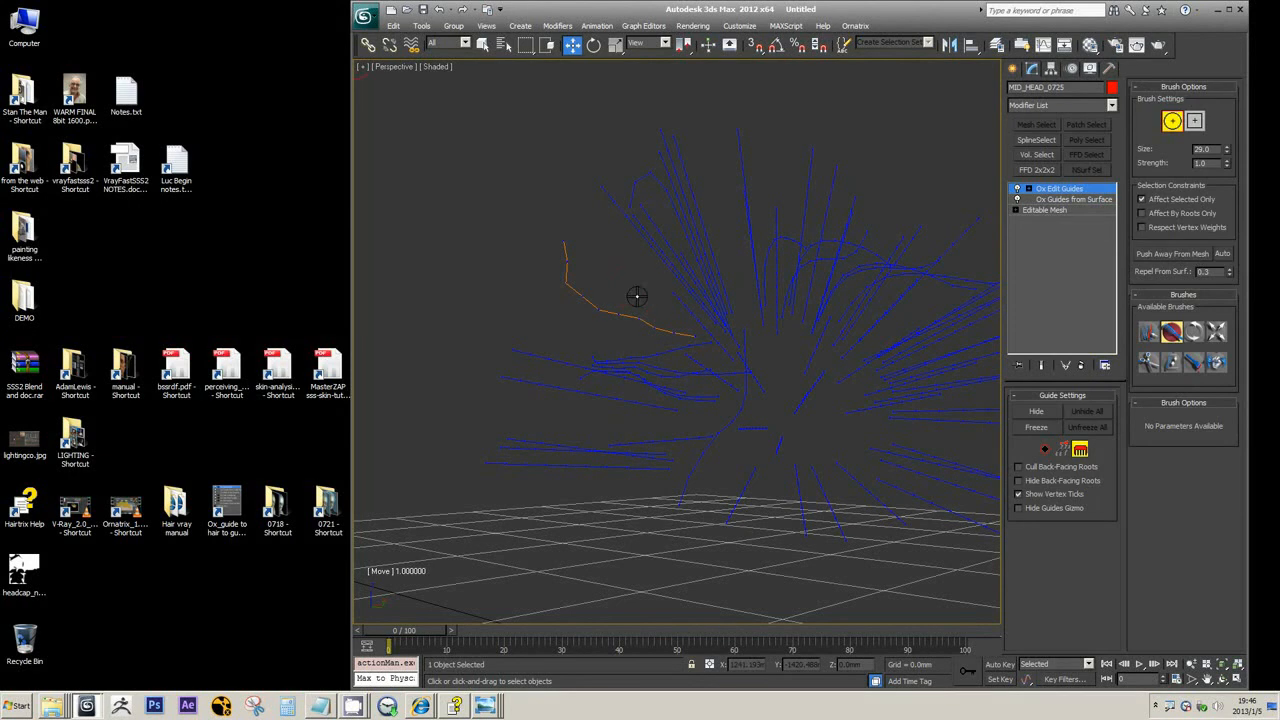
Switch to strand editing and delete the stray bent guide and the outermost straight guide beside the clump
click(1061, 450)
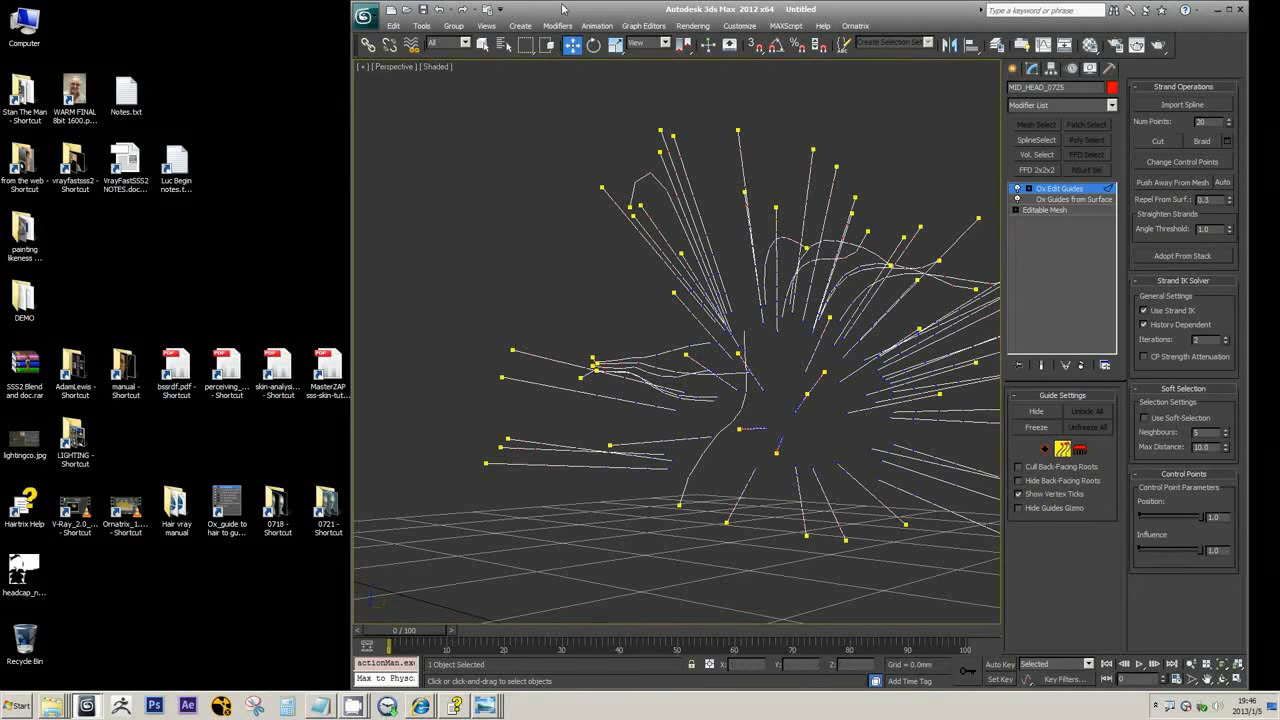
key(q)
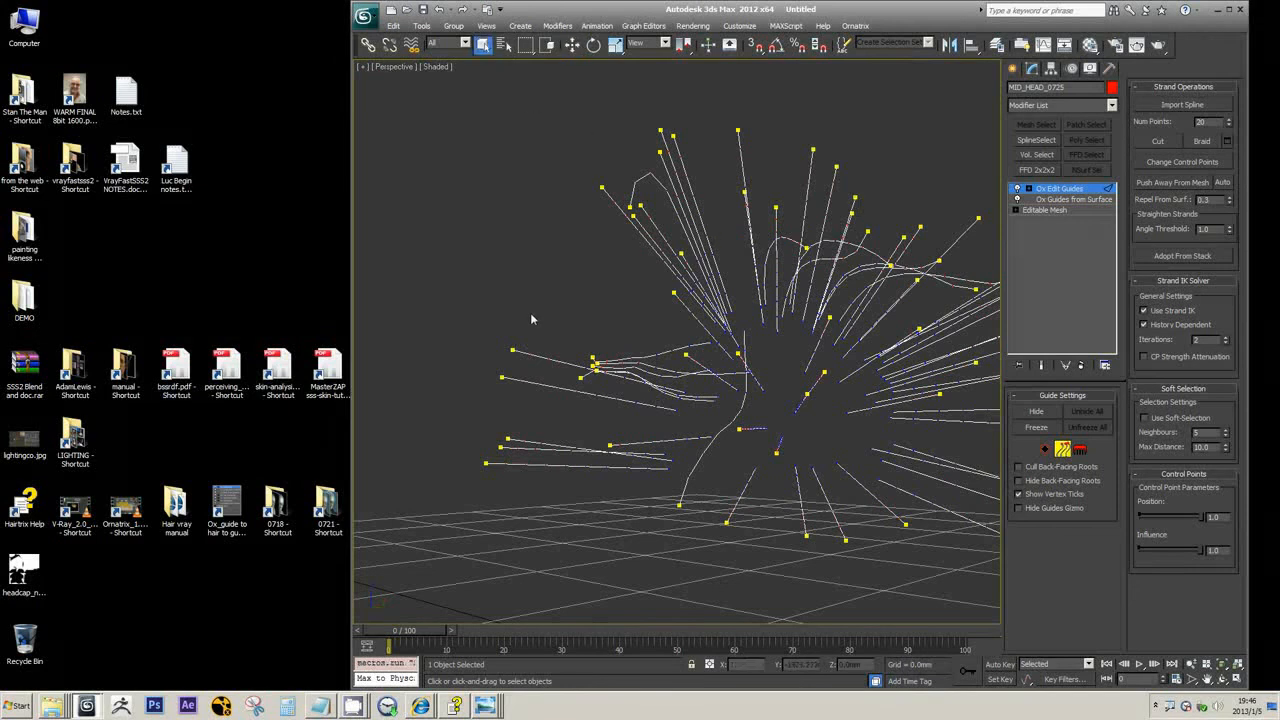
key(w)
click(527, 352)
scroll(549, 367, up, 3)
middle_drag(549, 366, 708, 388)
alt+middle_drag(646, 340, 722, 416)
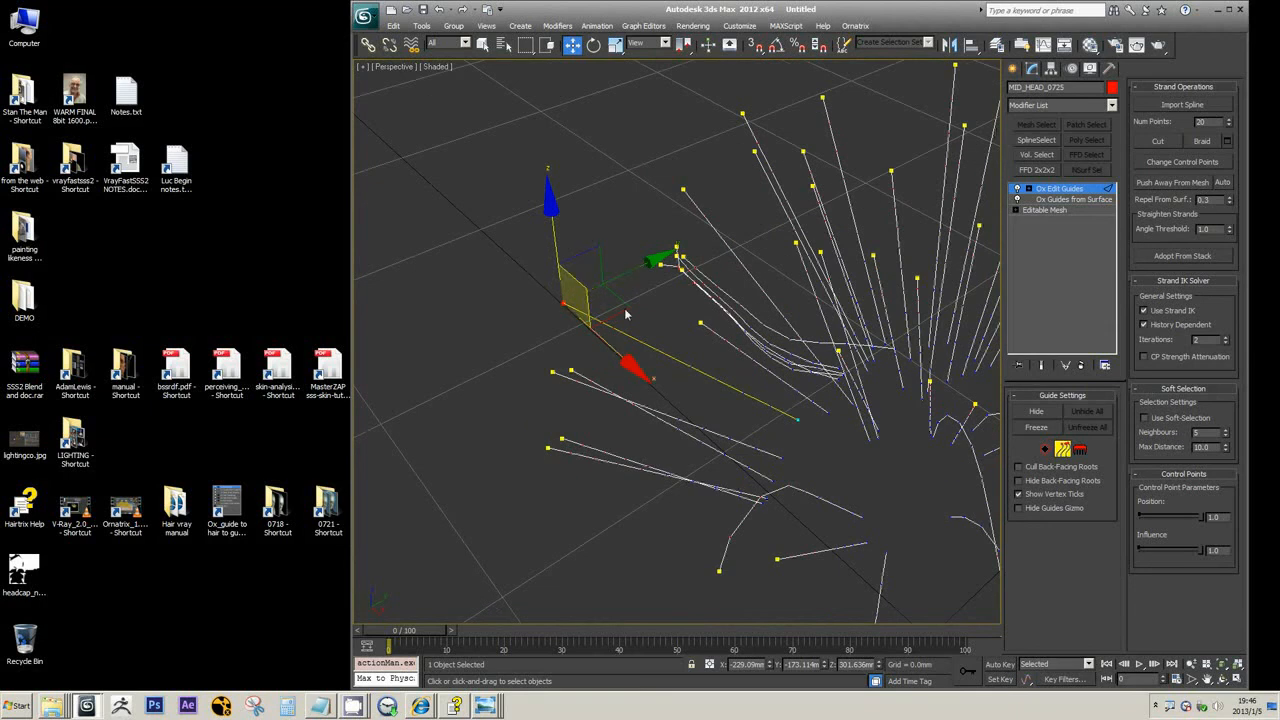
mouse_move(630, 342)
alt+middle_down()
mouse_move(668, 346)
mouse_move(640, 345)
alt+middle_up()
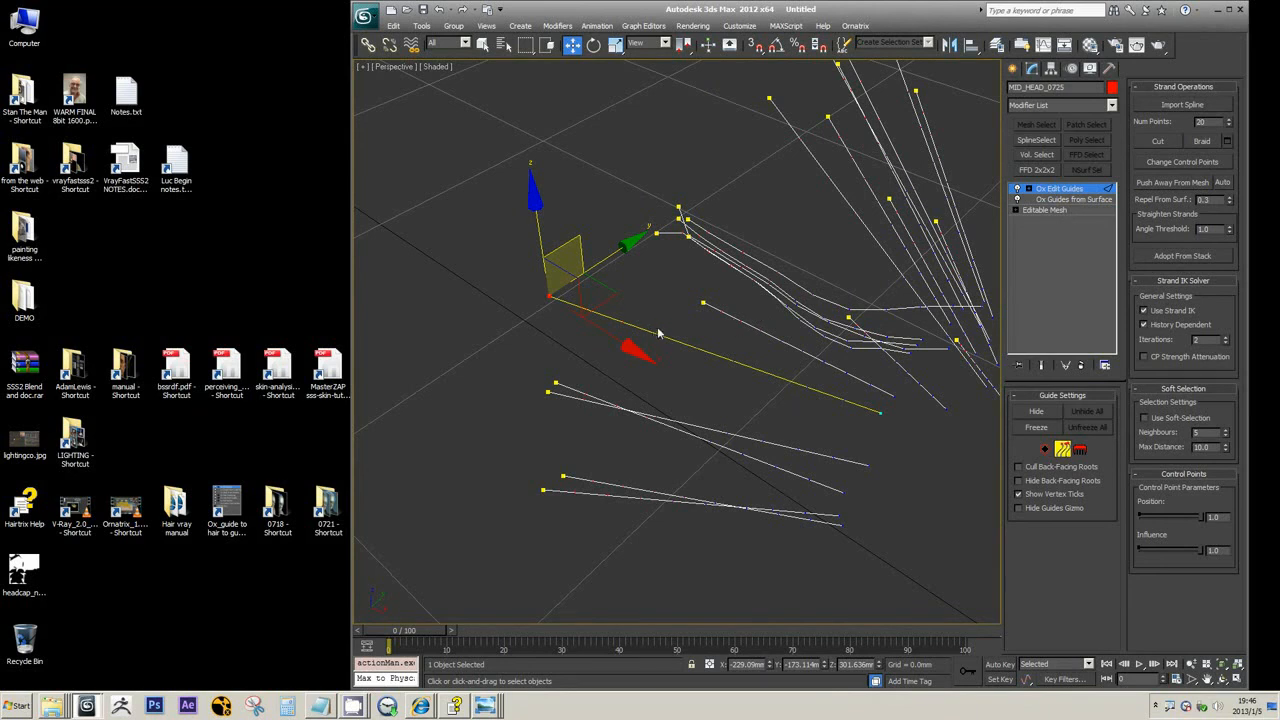
mouse_move(610, 318)
middle_down()
mouse_move(602, 309)
mouse_move(615, 307)
middle_up()
key(Delete)
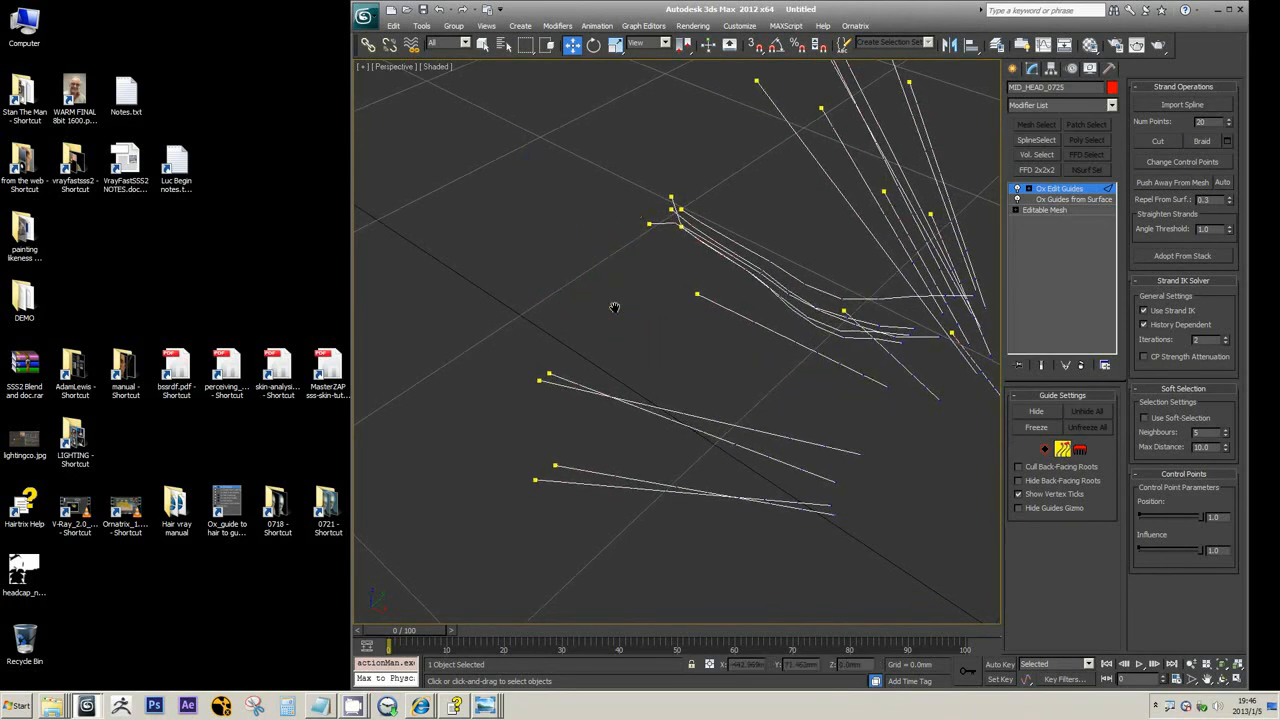
Delete the next straight guide directly below the clumped guides
middle_drag(632, 359, 614, 318)
click(703, 277)
middle_drag(763, 354, 641, 352)
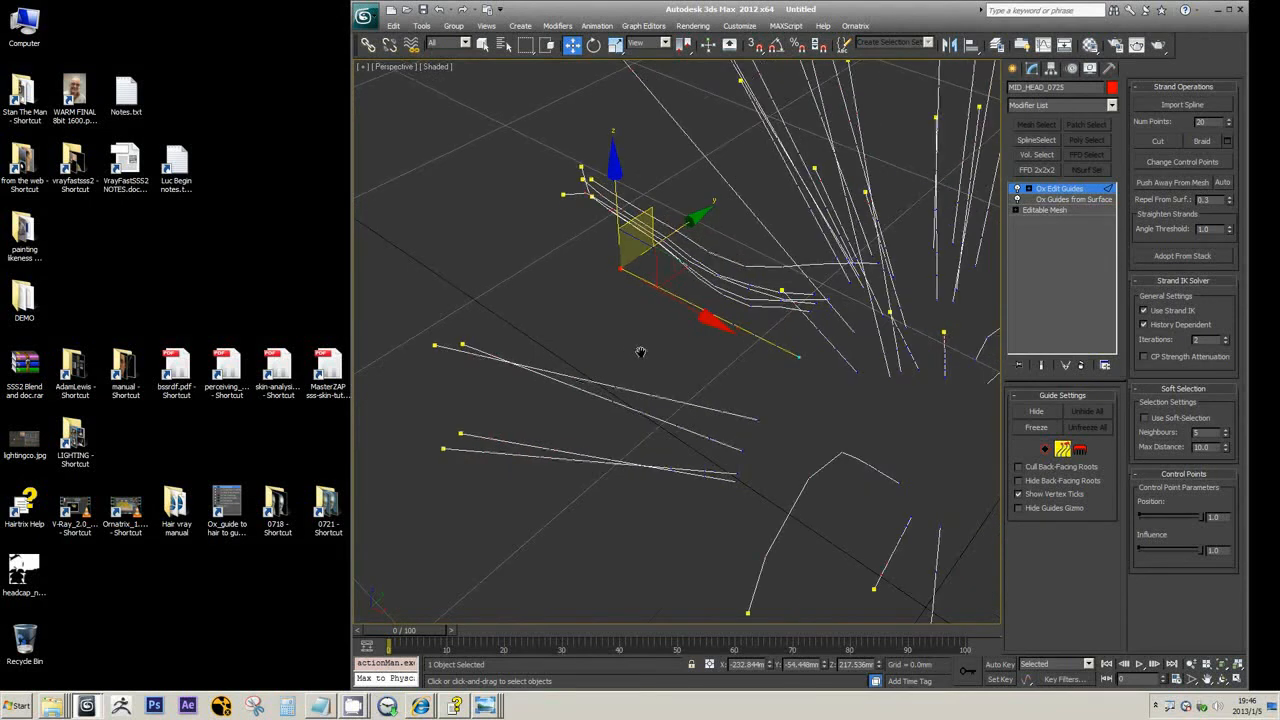
key(Delete)
Return to guide brushing, turn off Affect Selected Only, and select the isolated curved guide with the Select brush at size 19
scroll(651, 366, down, 4)
scroll(711, 404, up, 2)
mouse_move(711, 404)
alt+middle_down()
mouse_move(771, 430)
mouse_move(582, 338)
alt+middle_up()
click(1080, 449)
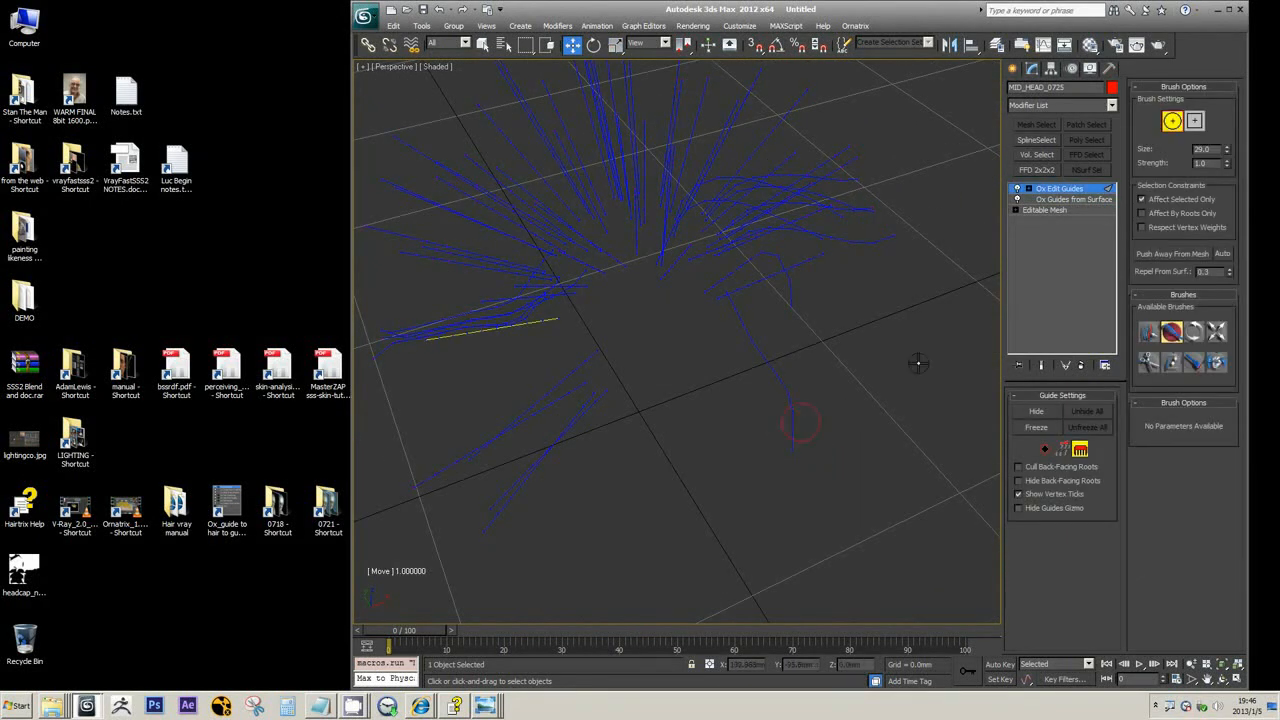
drag(1227, 151, 1152, 310)
click(1148, 331)
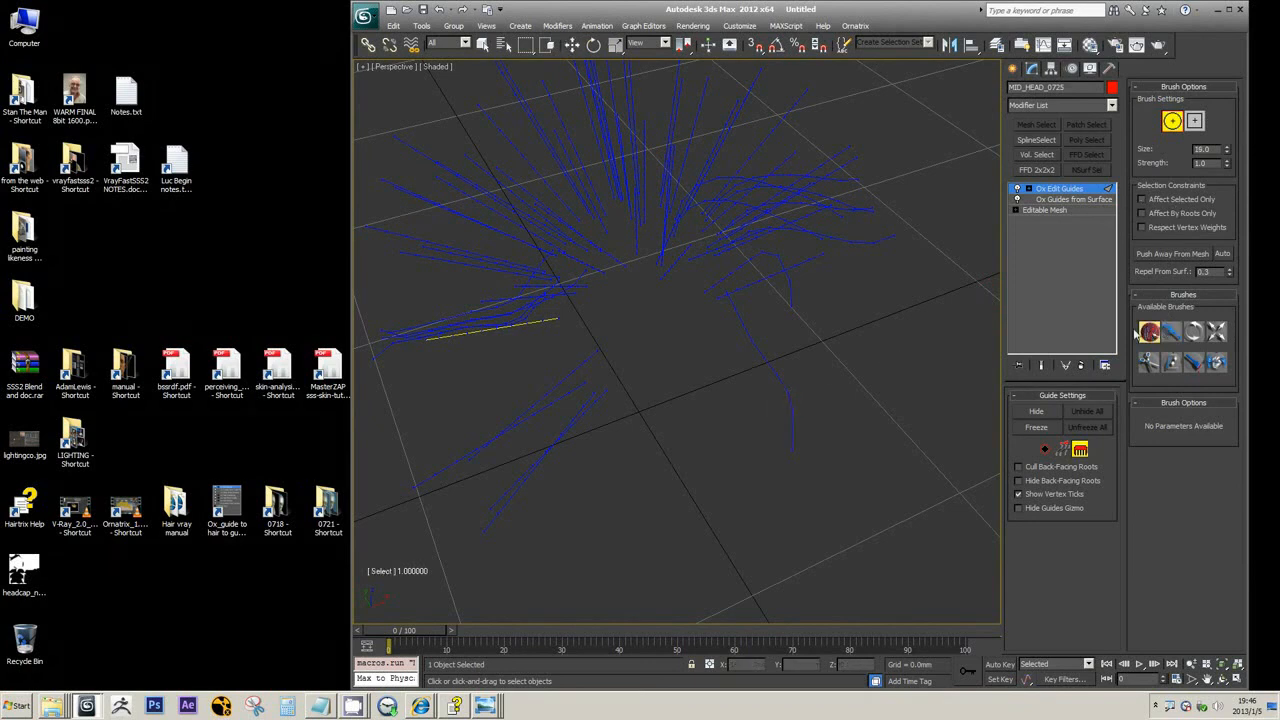
click(783, 384)
Look through the Main UI command categories in the Customize User Interface dialog and close it without changes
click(740, 25)
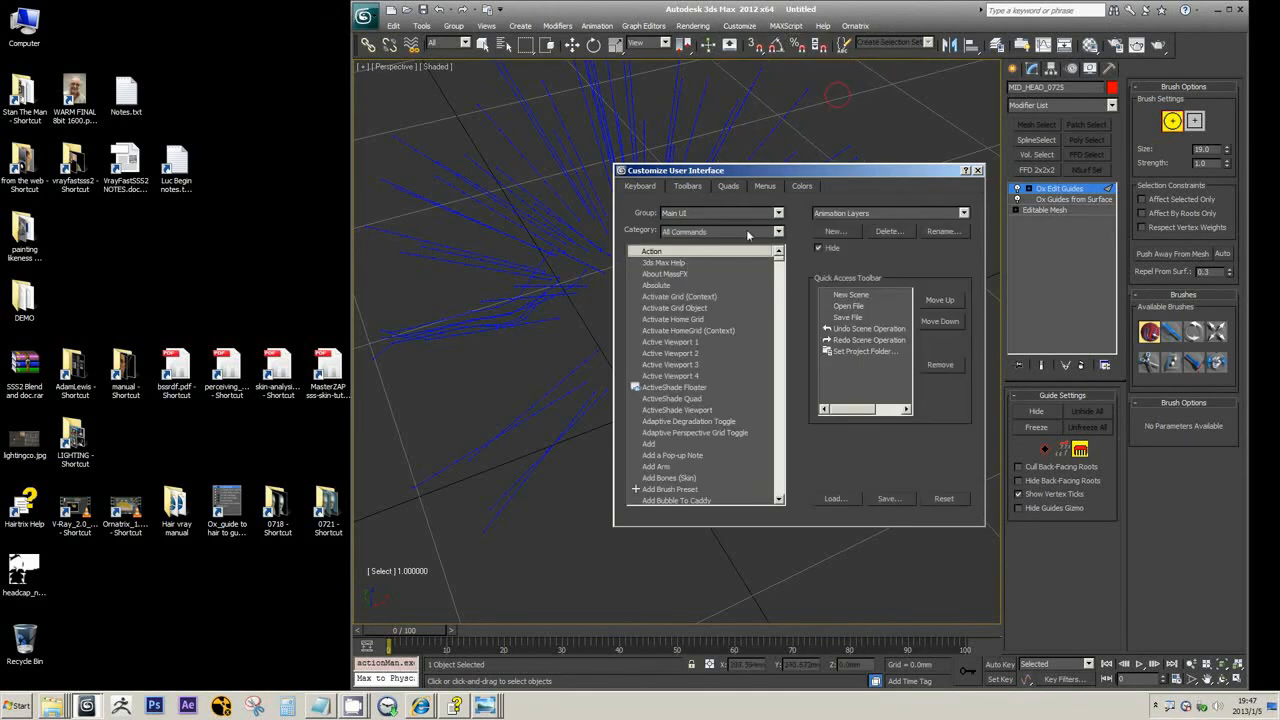
click(778, 231)
drag(779, 285, 791, 438)
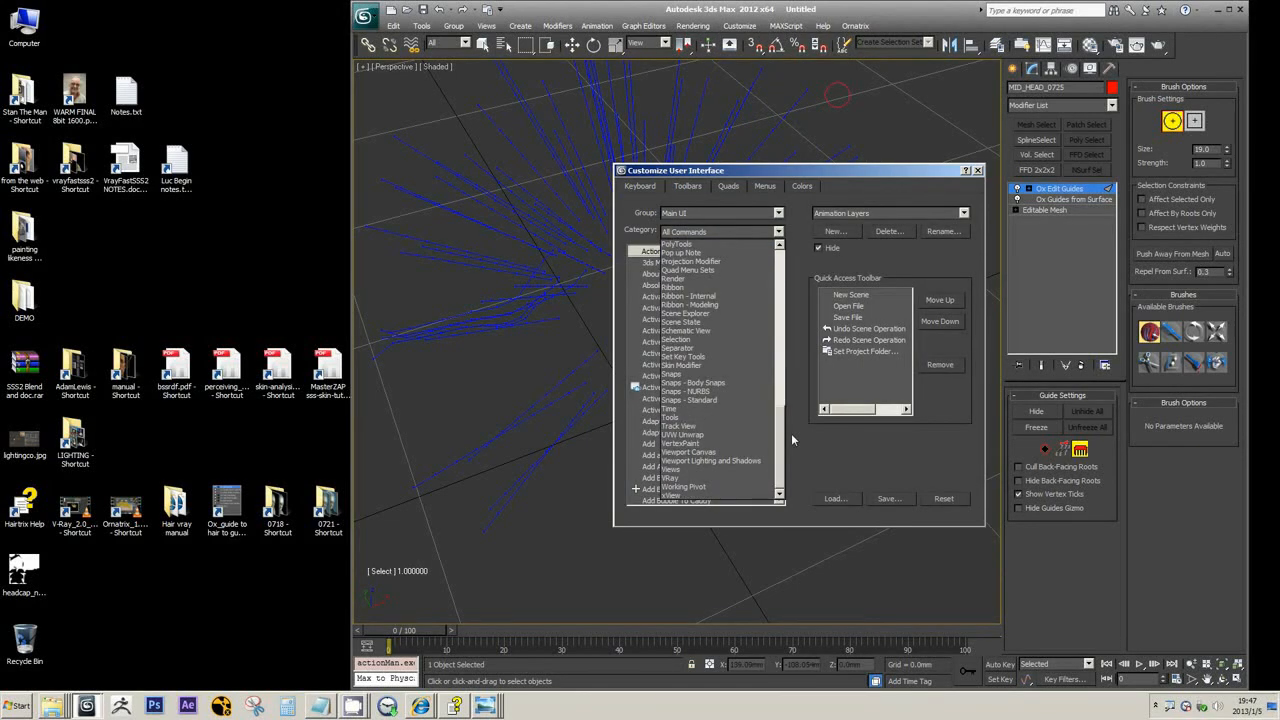
drag(792, 438, 791, 232)
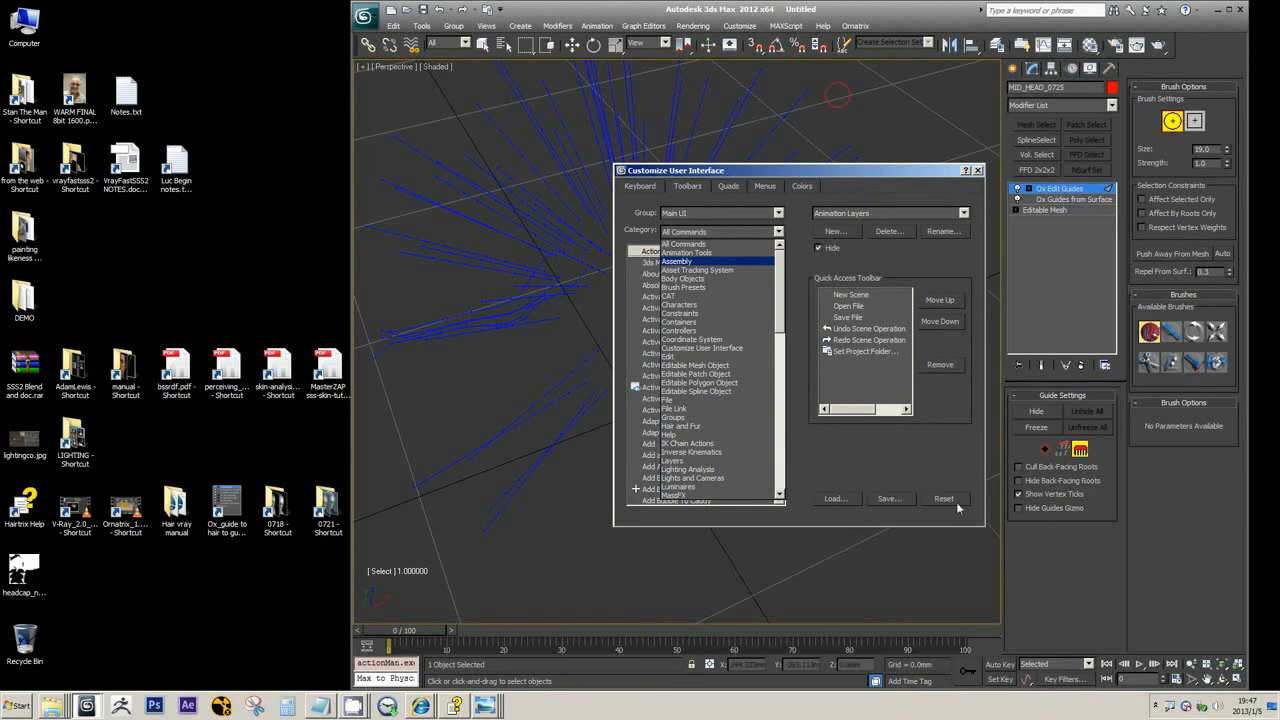
click(949, 172)
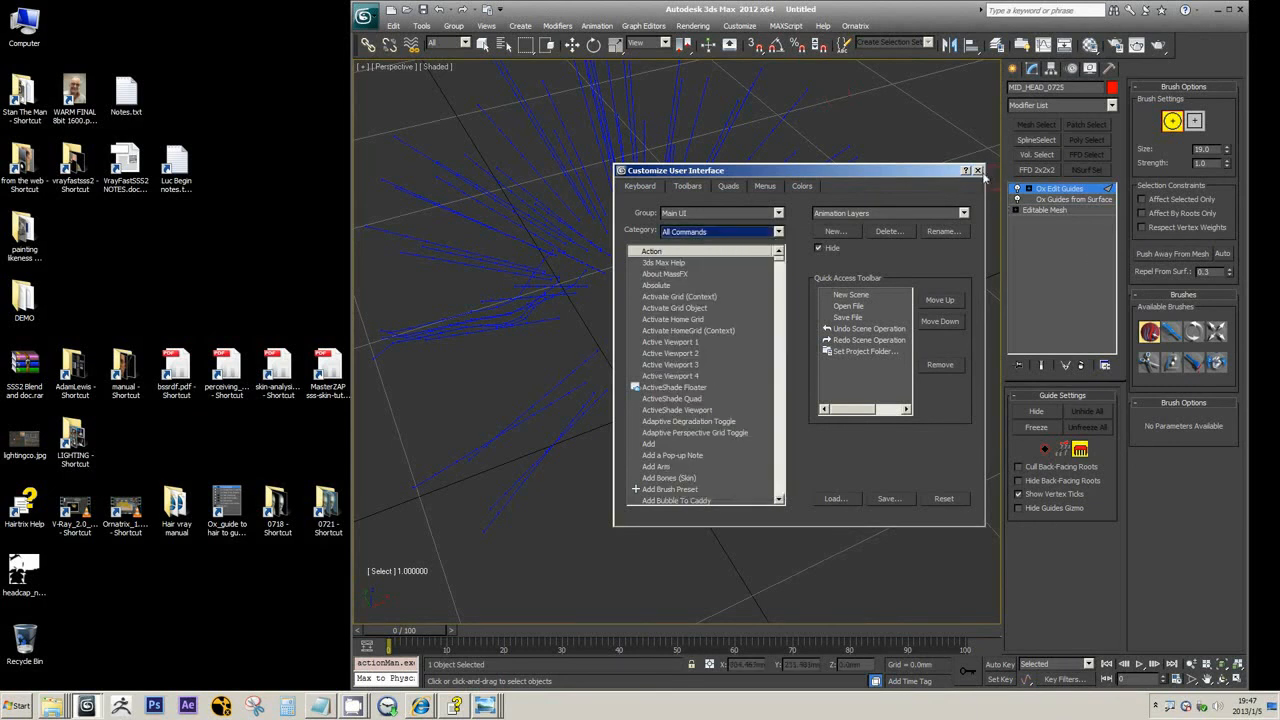
click(977, 170)
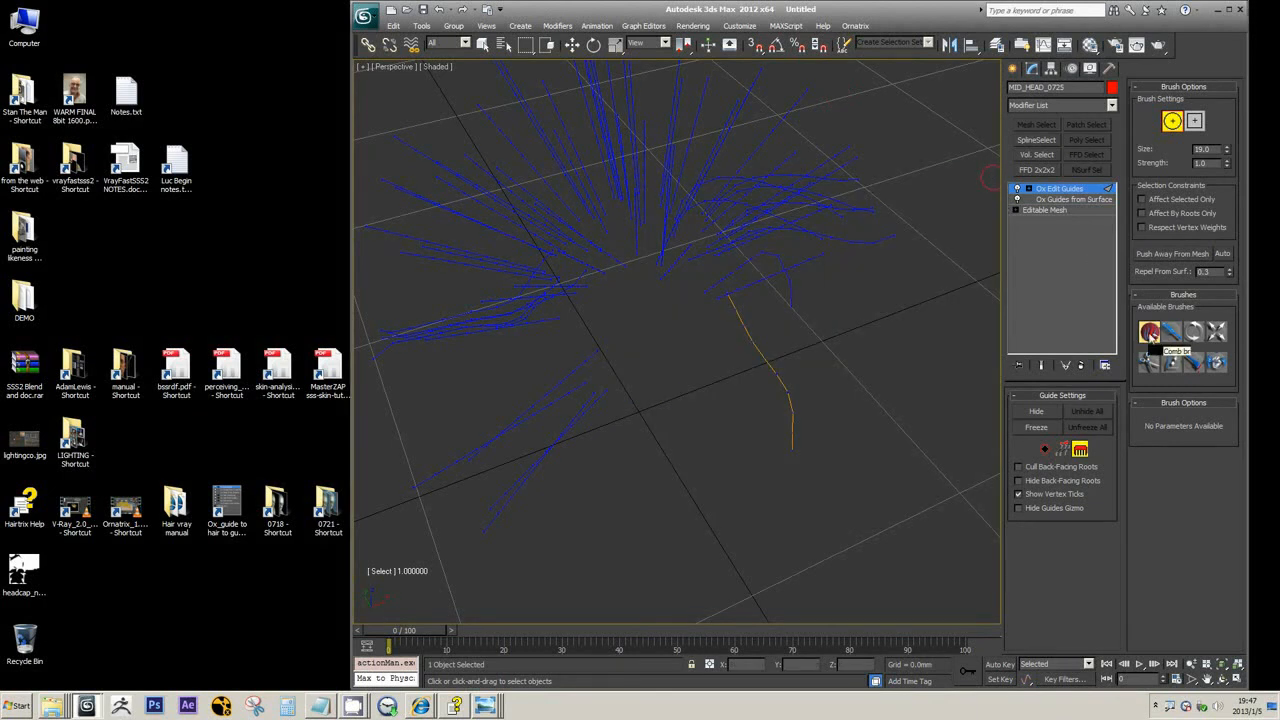
Alternate repeatedly between the Select brush and the Move brush, finishing with the Move brush active
scroll(890, 355, down, 4)
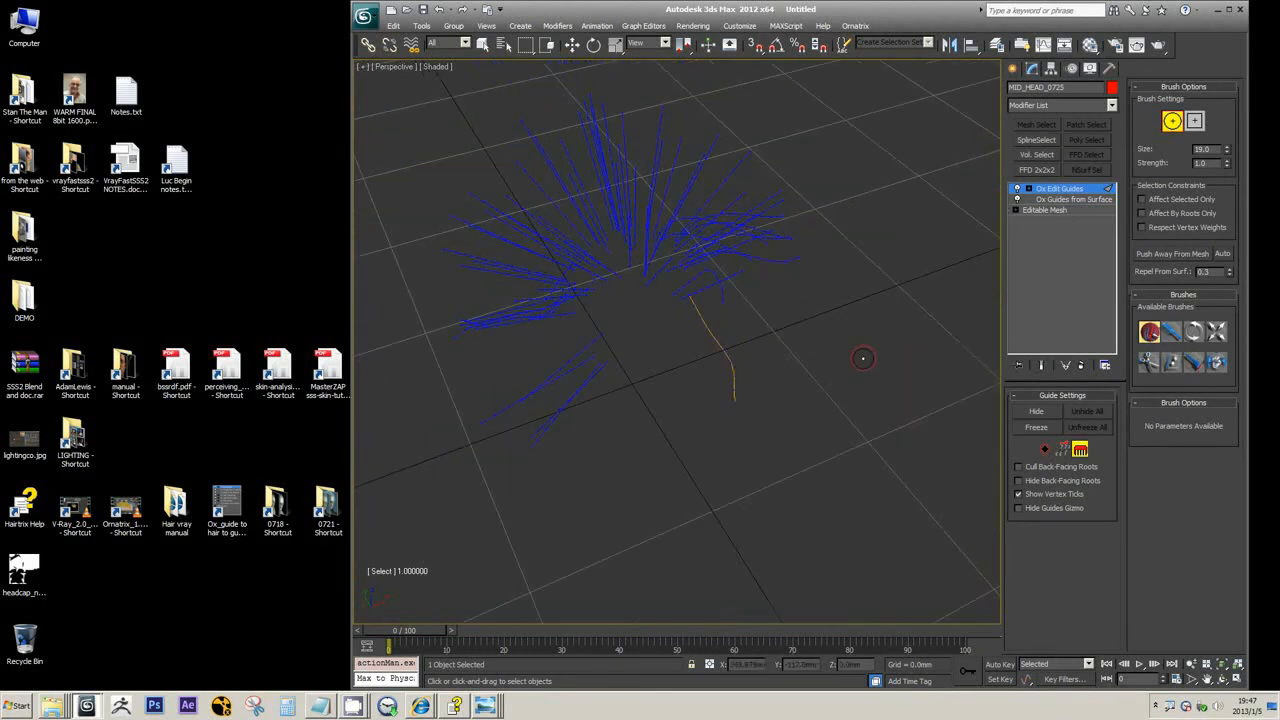
mouse_move(782, 331)
alt+middle_down()
mouse_move(720, 277)
mouse_move(780, 306)
mouse_move(600, 277)
mouse_move(683, 315)
mouse_move(610, 335)
mouse_move(862, 340)
alt+middle_up()
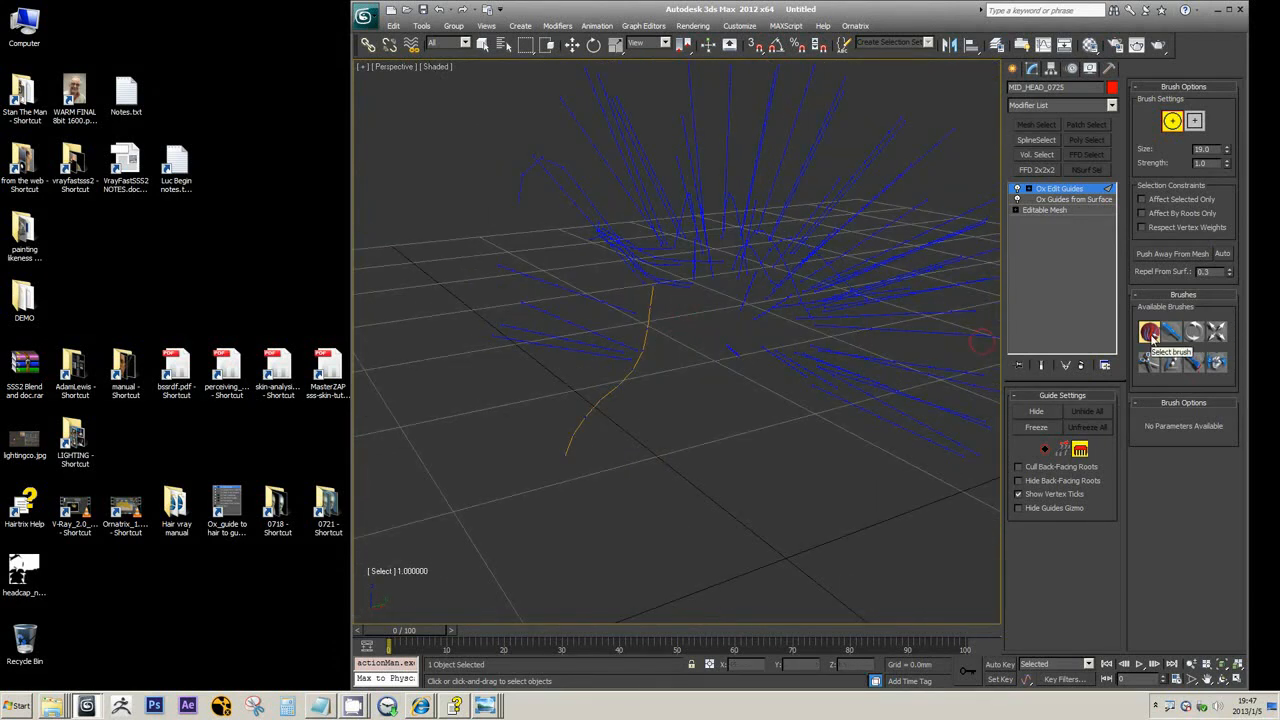
key(w)
key(e)
key(w)
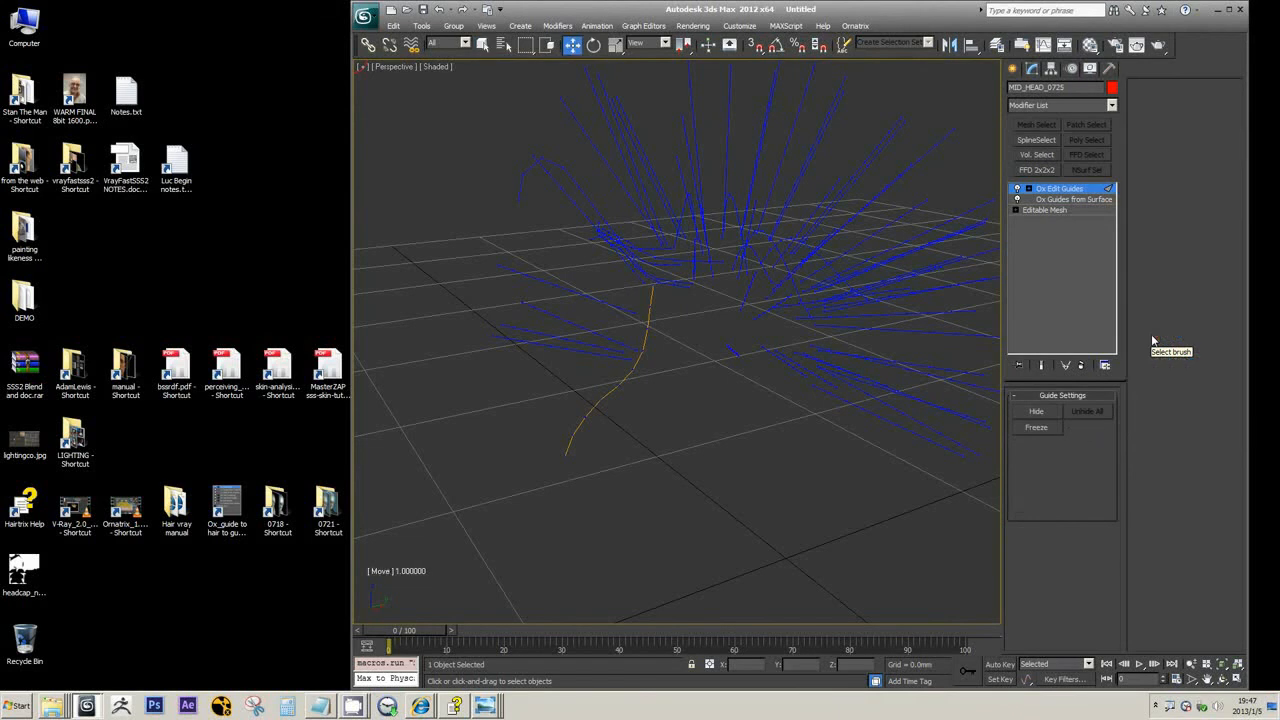
key(e)
key(q)
key(w)
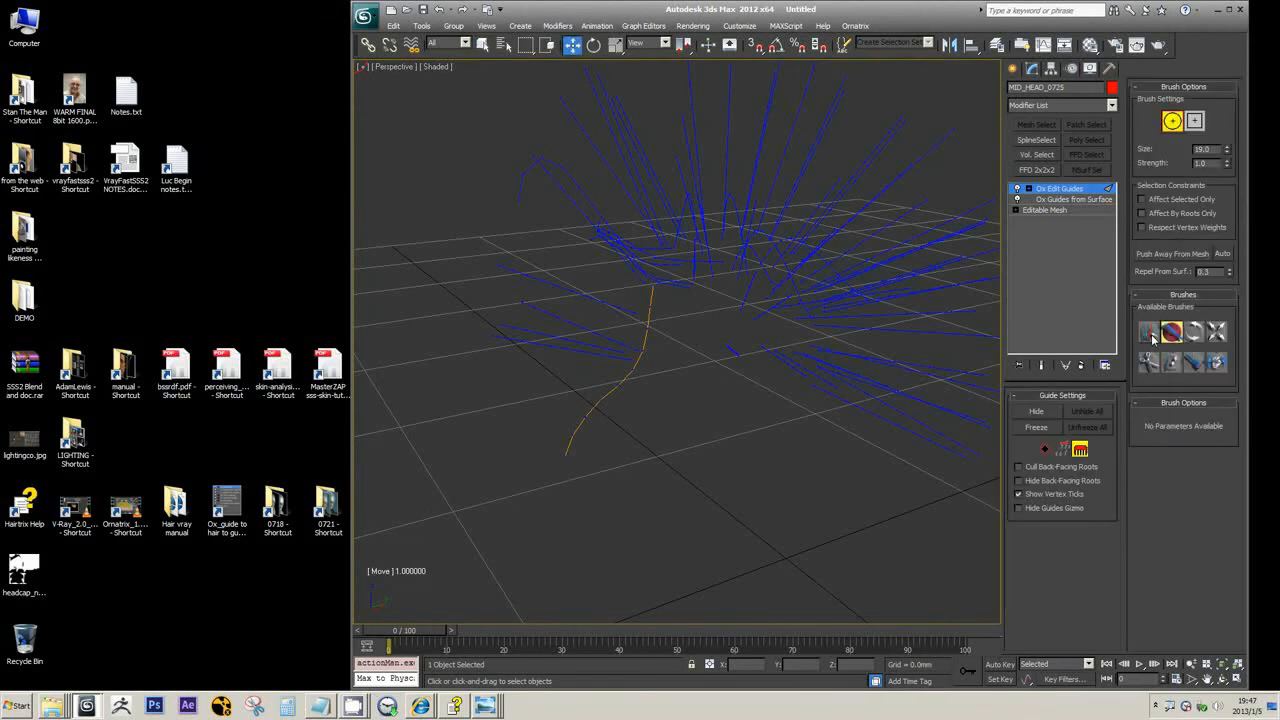
key(q)
key(w)
key(q)
key(w)
key(q)
key(w)
key(q)
key(w)
key(q)
key(w)
key(q)
key(w)
key(q)
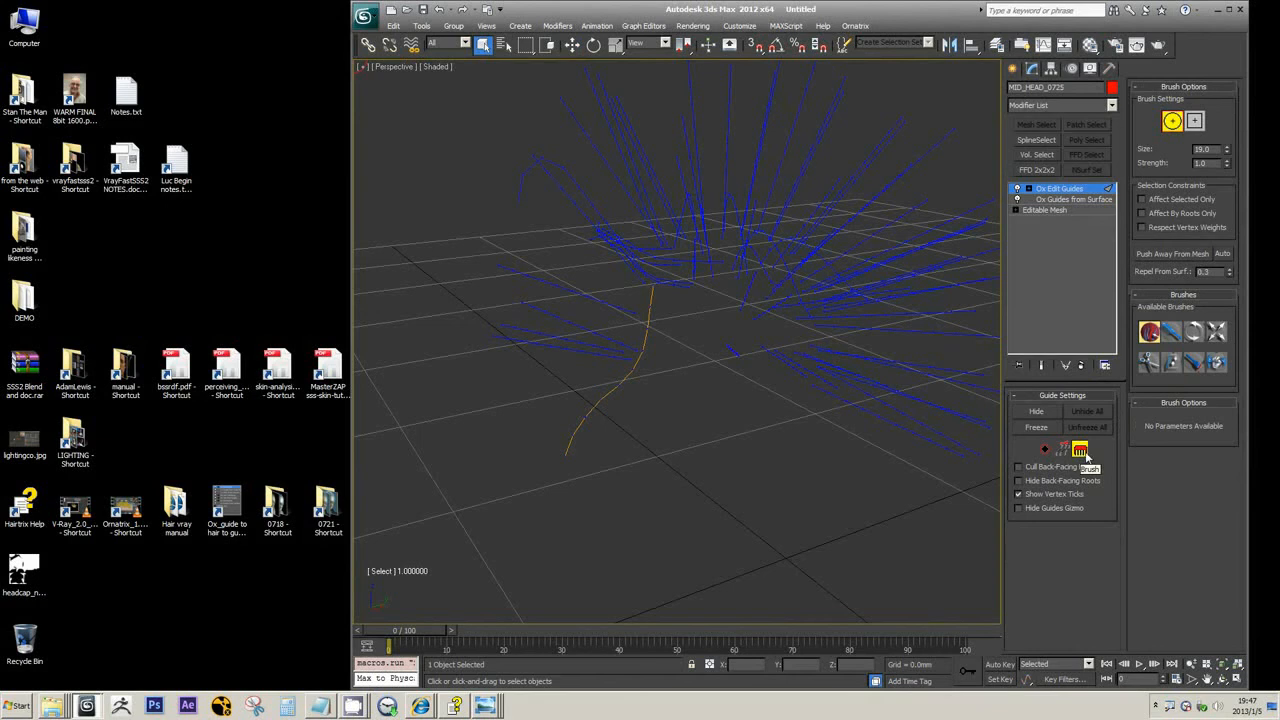
click(1168, 343)
key(w)
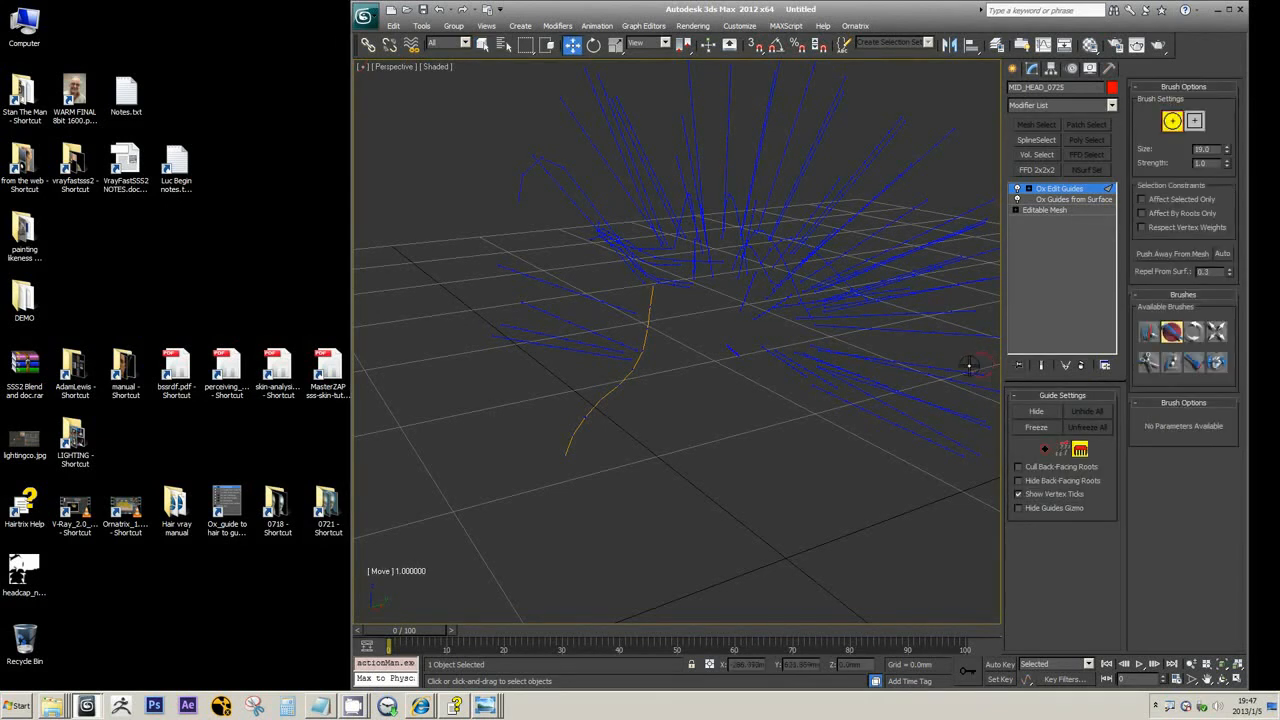
Bend the isolated curved guide and the nearby lower side guides inward with the Move brush at size 31
scroll(503, 333, up, 4)
middle_drag(503, 333, 762, 329)
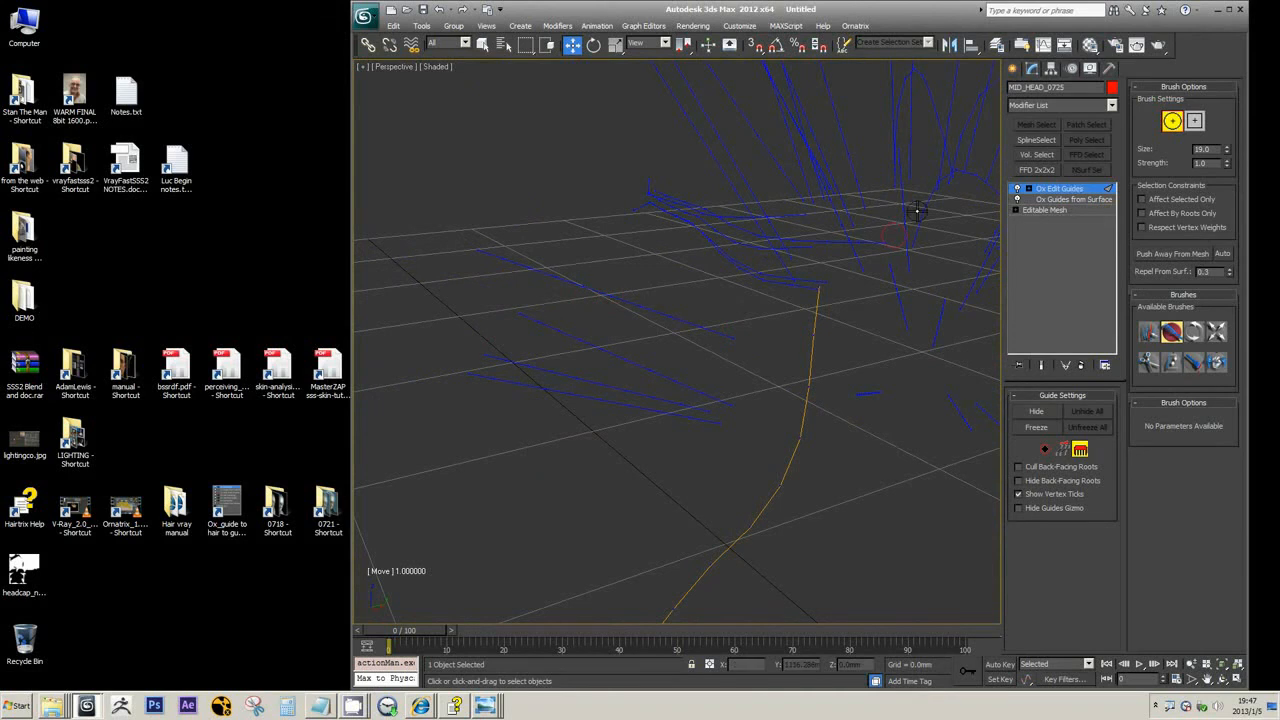
alt+middle_drag(637, 246, 778, 326)
scroll(716, 326, down, 4)
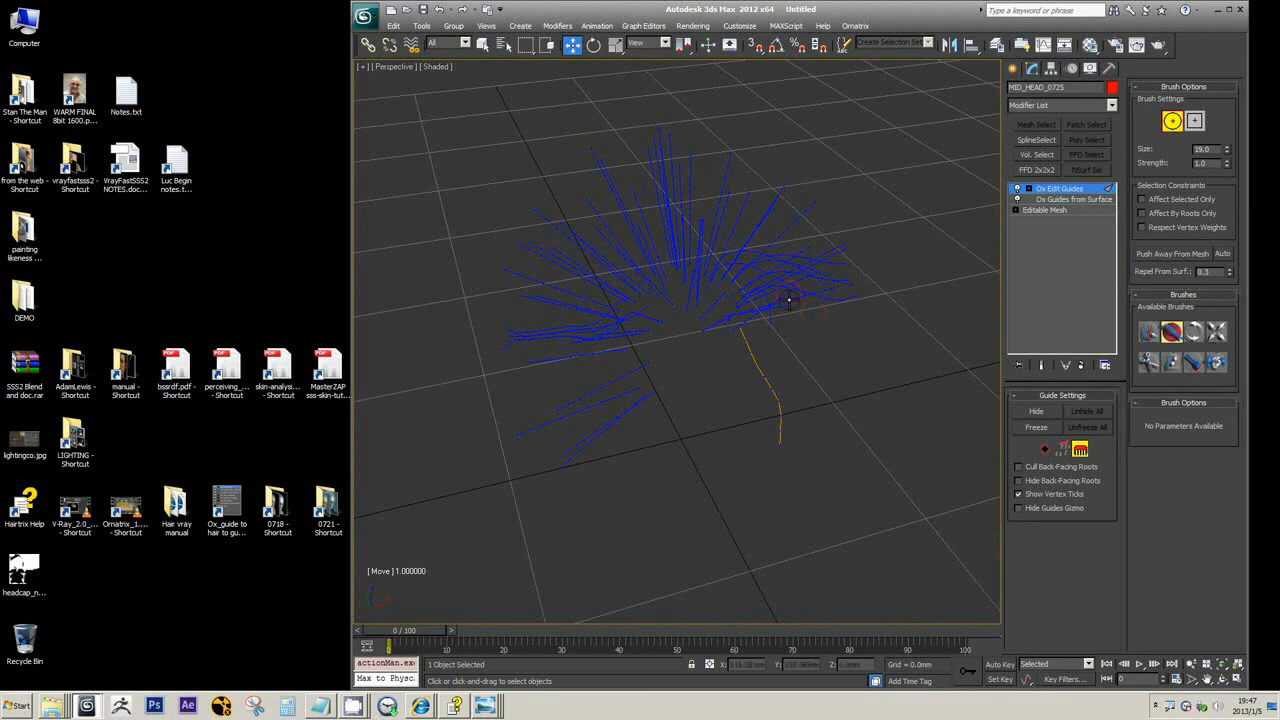
ctrl+shift+drag(829, 335, 811, 301)
mouse_move(766, 380)
mouse_down()
mouse_move(669, 391)
mouse_move(691, 396)
mouse_up()
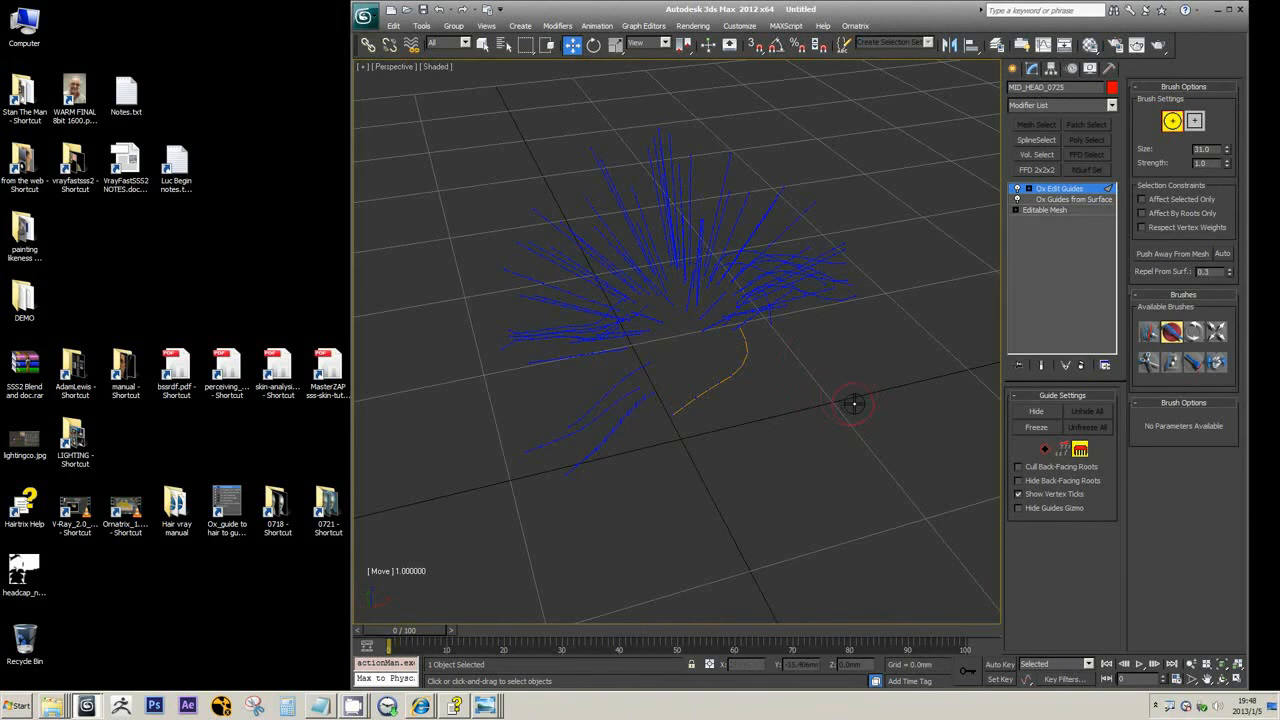
mouse_move(851, 397)
alt+middle_down()
mouse_move(871, 380)
mouse_move(831, 345)
mouse_move(777, 334)
mouse_move(757, 349)
mouse_move(775, 396)
alt+middle_up()
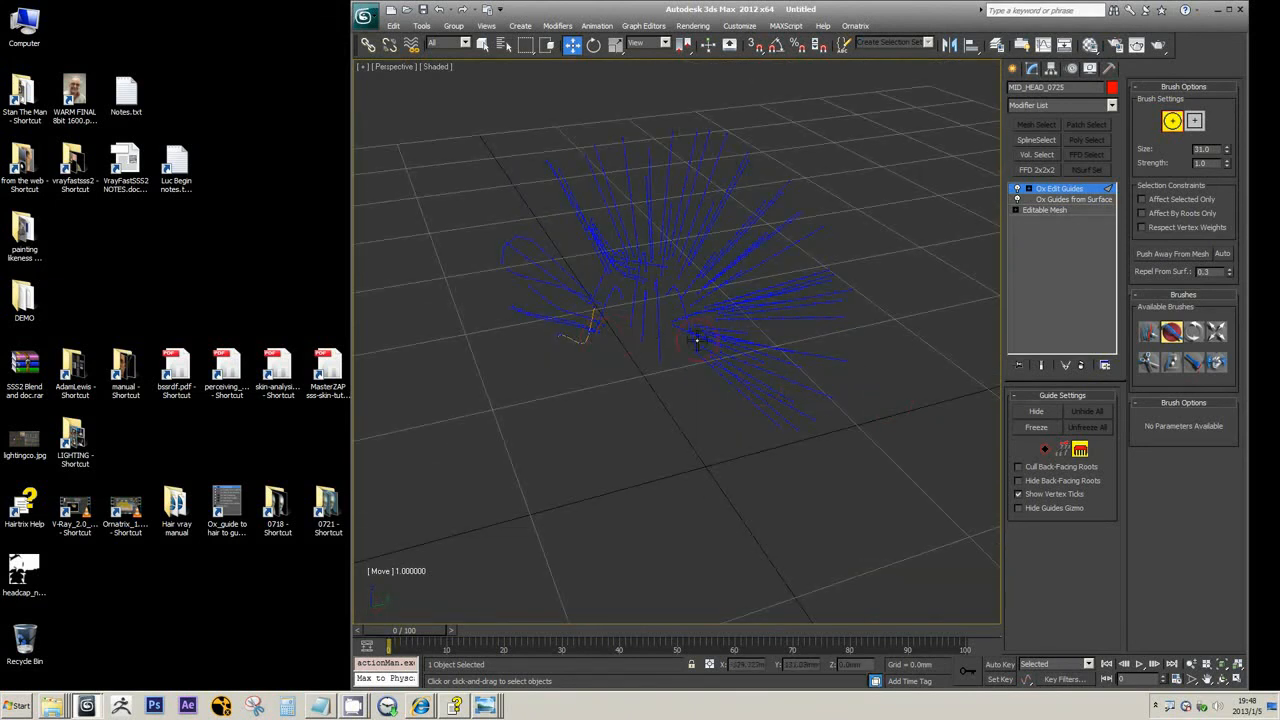
Leave guide brushing by returning to the base level of the Ox Edit Guides modifier
click(485, 706)
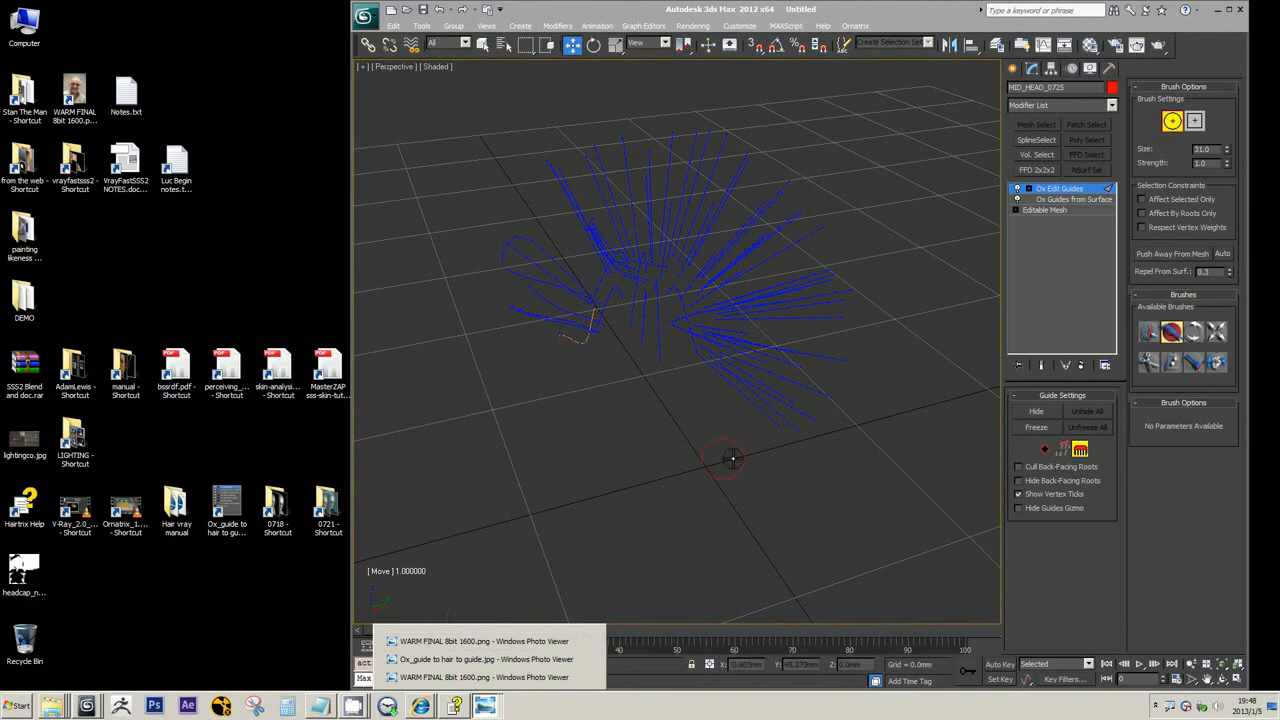
click(713, 16)
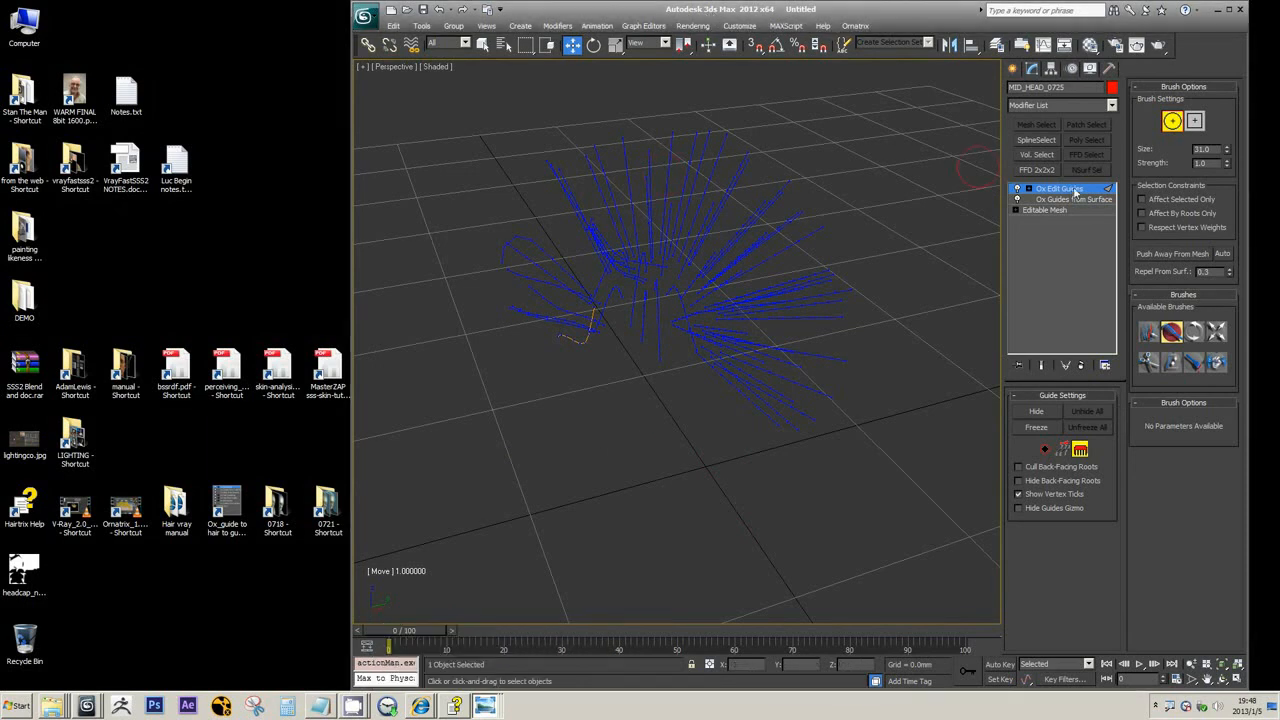
click(1075, 190)
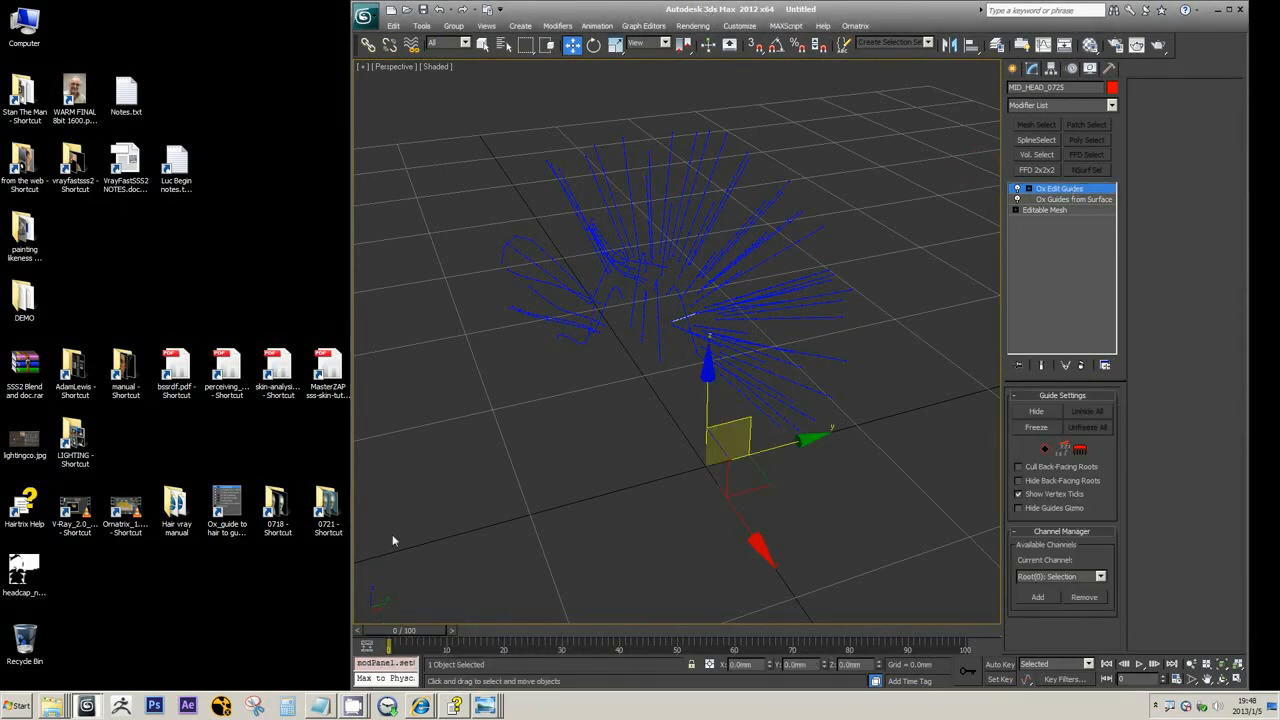
click(485, 706)
Switch to strand editing and examine the curved side guides and the clump up close
click(1064, 450)
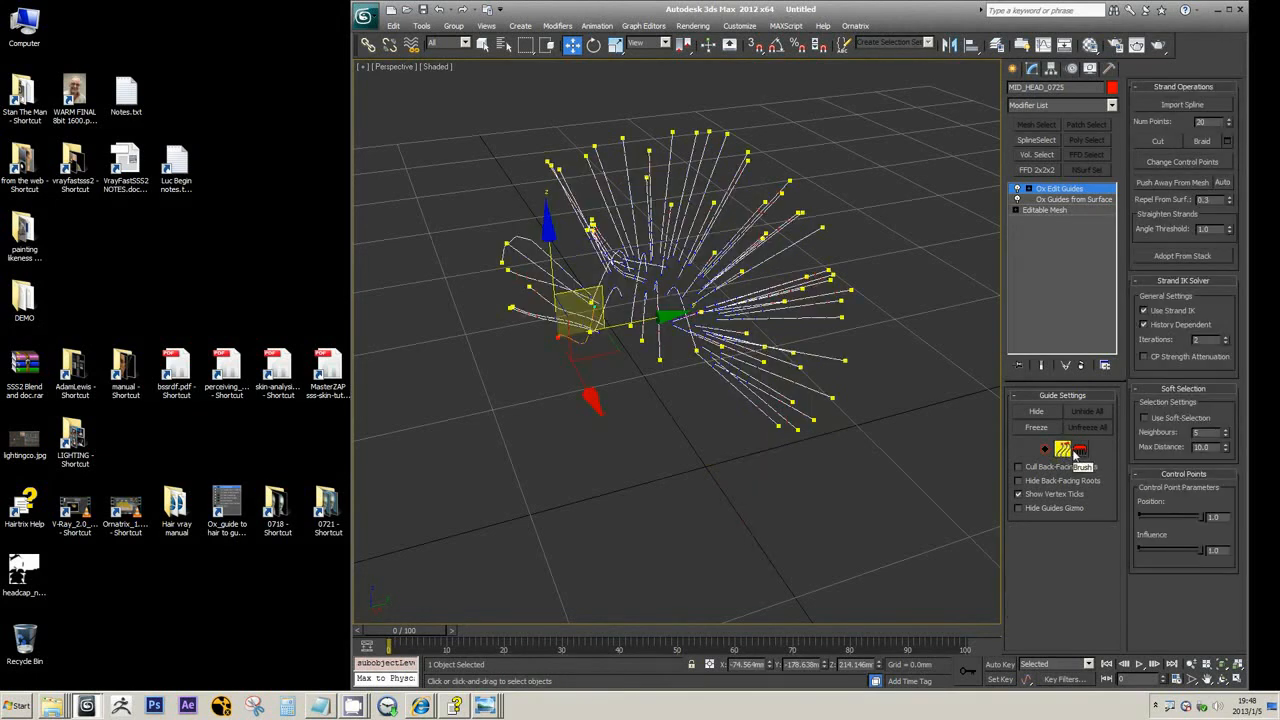
alt+middle_drag(796, 375, 840, 374)
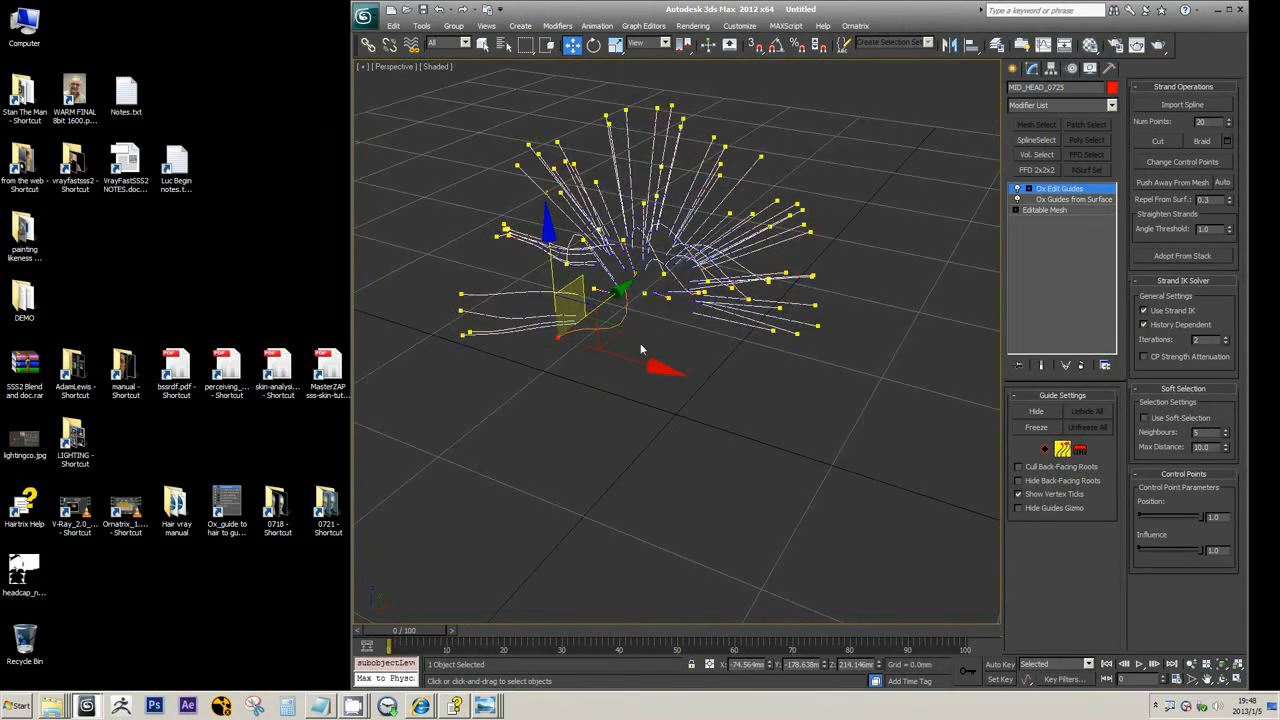
middle_drag(585, 332, 626, 354)
scroll(520, 345, up, 5)
alt+middle_drag(420, 322, 631, 318)
scroll(570, 341, up, 2)
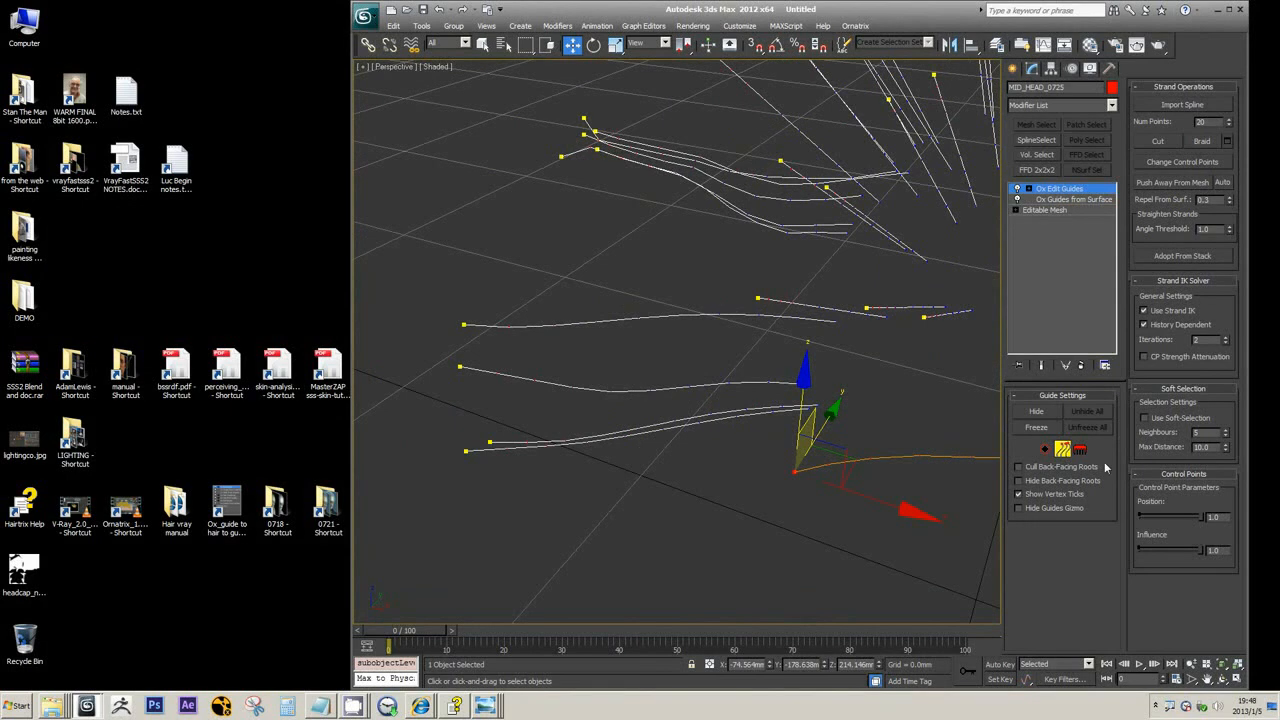
Select the uppermost of the long curved side guides in strand editing, switch to brush editing, and examine the guide from several angles
click(465, 324)
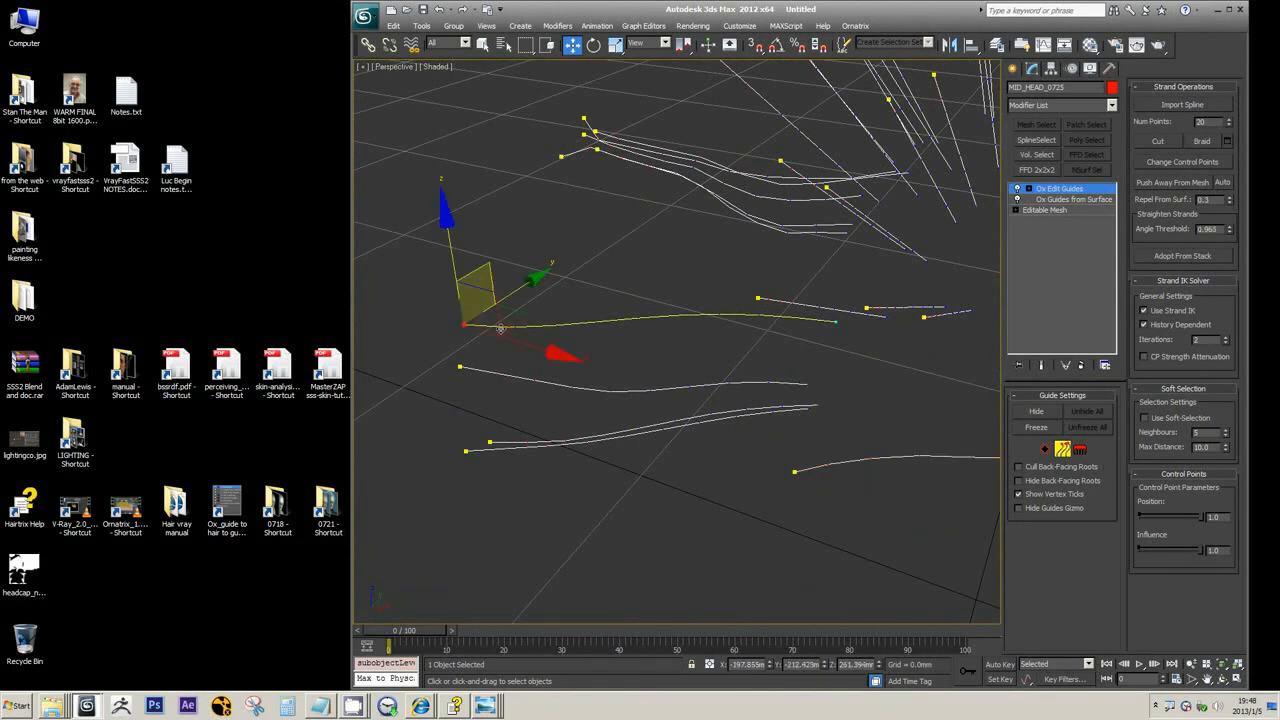
click(1080, 451)
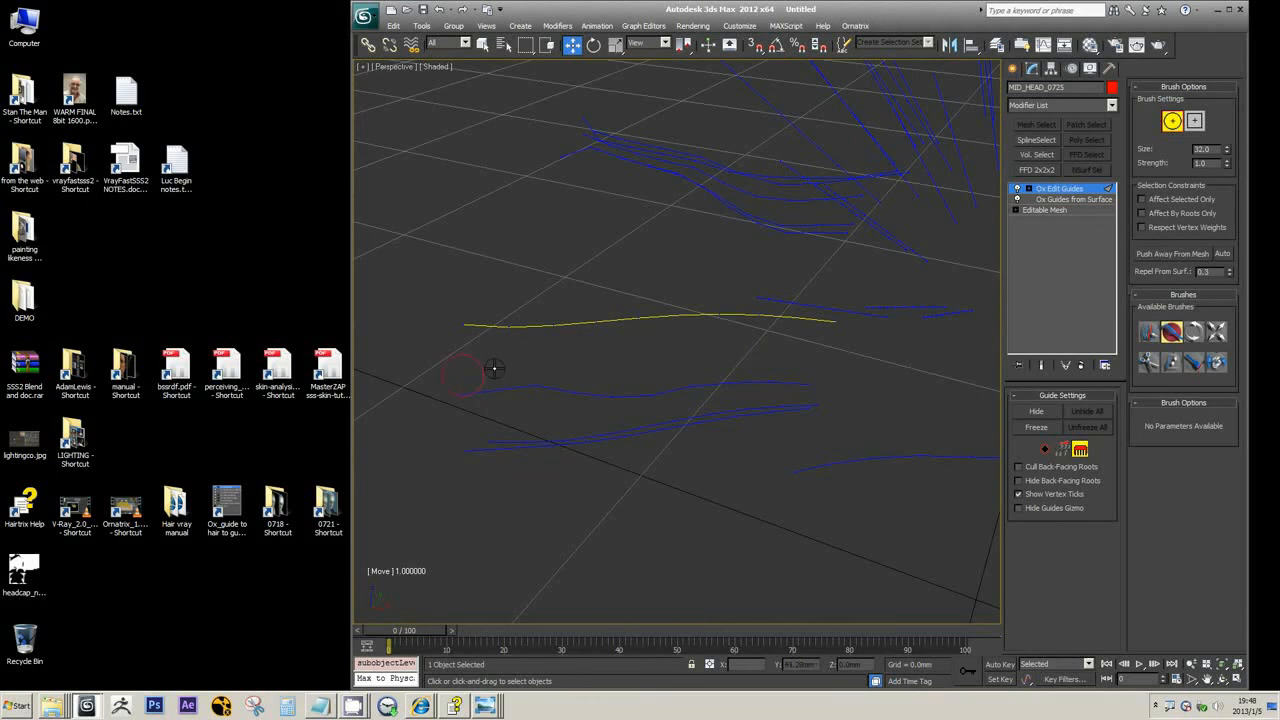
drag(494, 369, 531, 386)
middle_drag(657, 340, 672, 333)
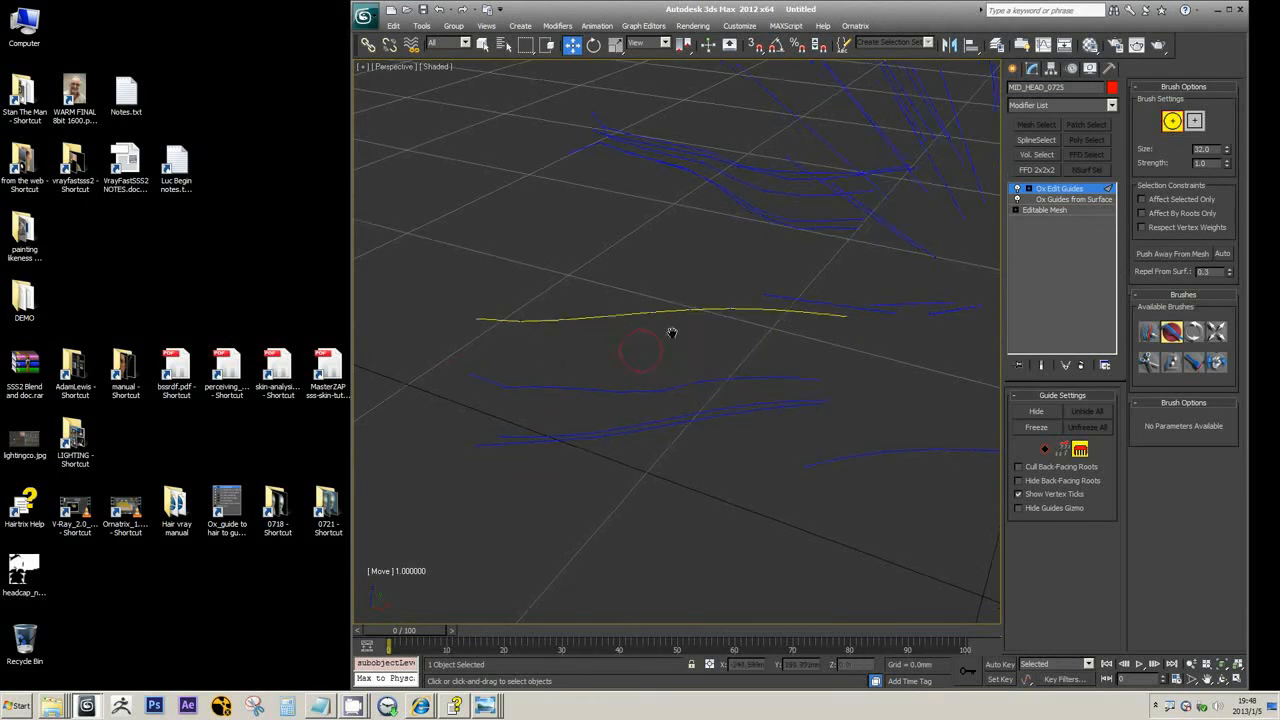
scroll(672, 333, up, 3)
scroll(572, 342, down, 10)
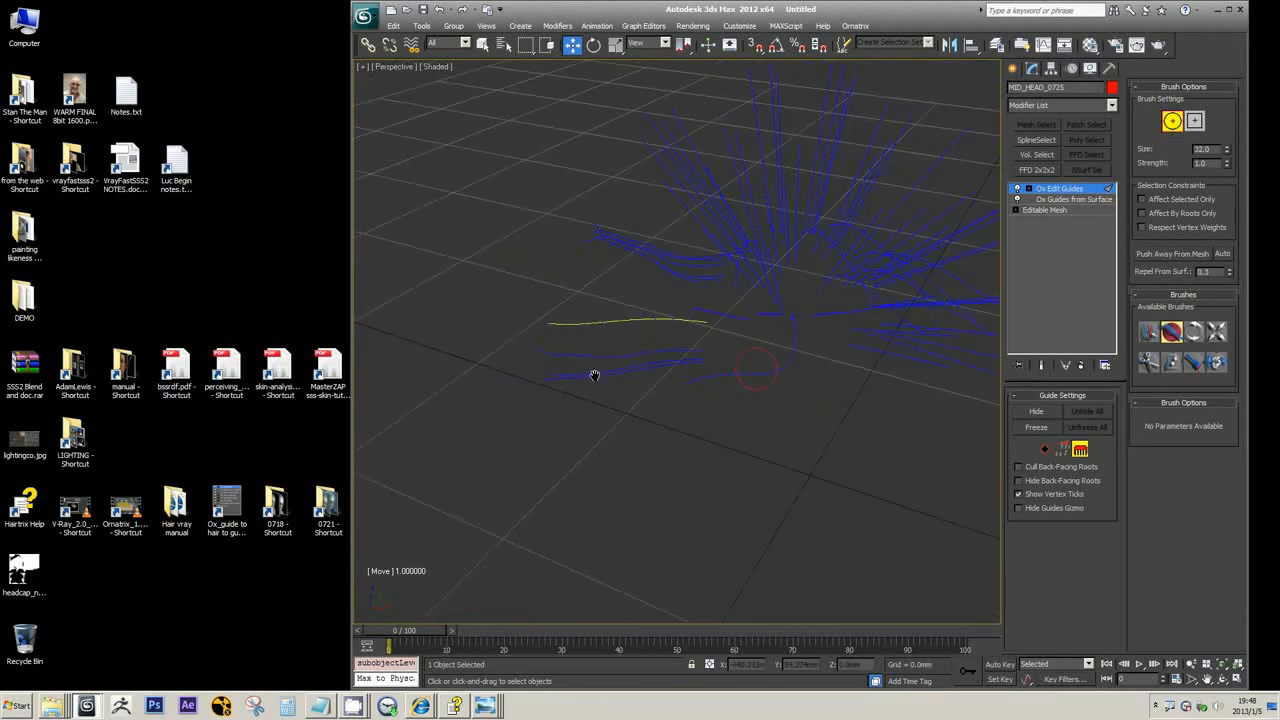
alt+middle_drag(716, 391, 645, 366)
scroll(675, 331, up, 3)
scroll(675, 331, up, 5)
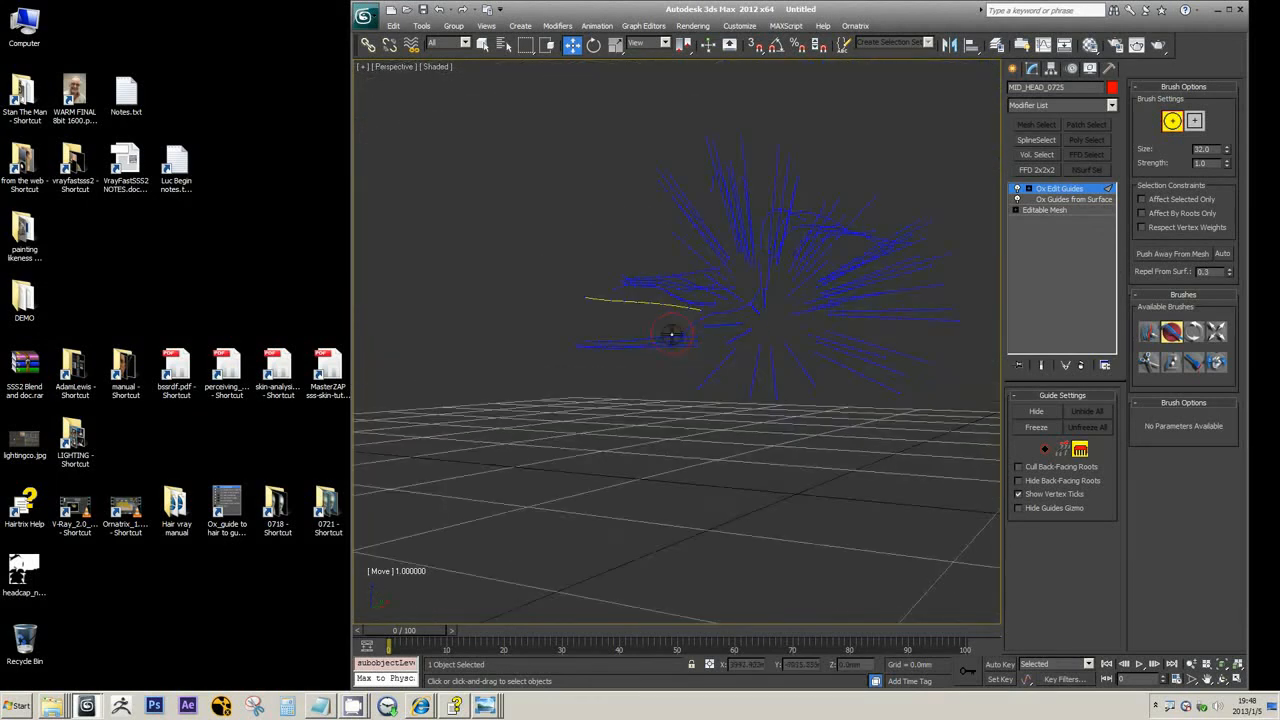
scroll(620, 321, down, 2)
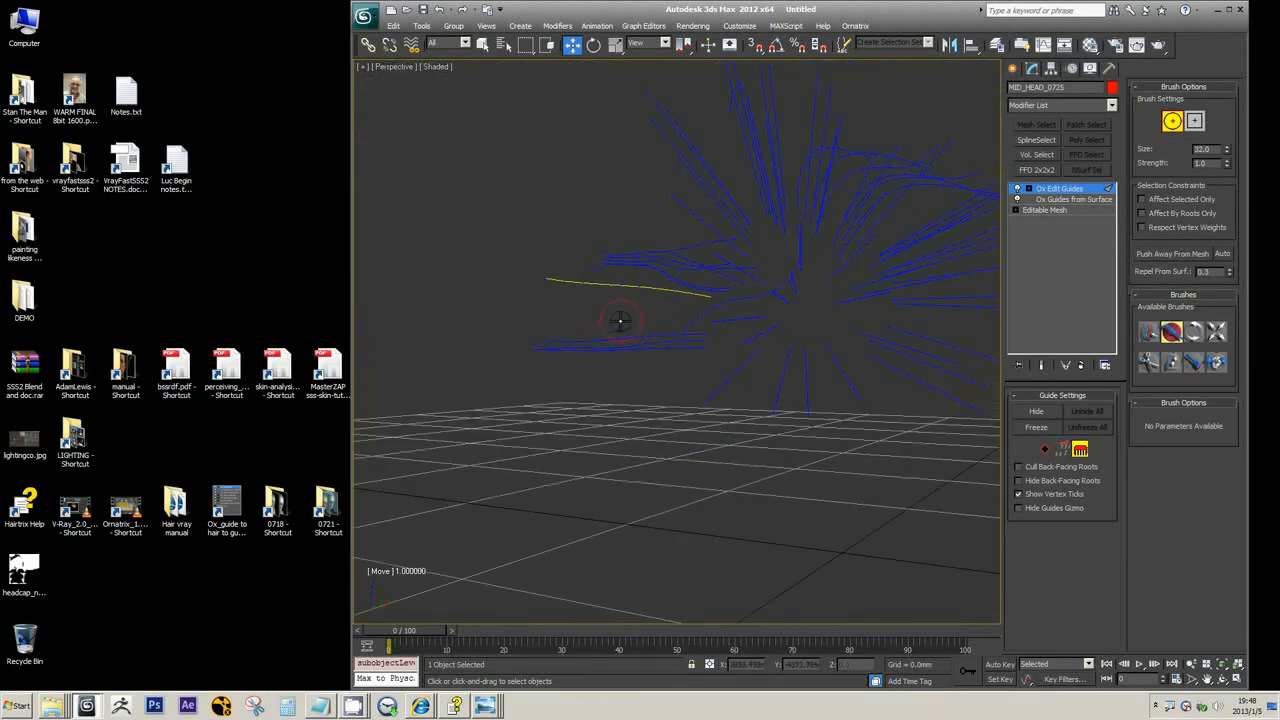
Leave and re-enter brush editing, and select the clump of curved side guides with the Select brush at size 32
click(1080, 450)
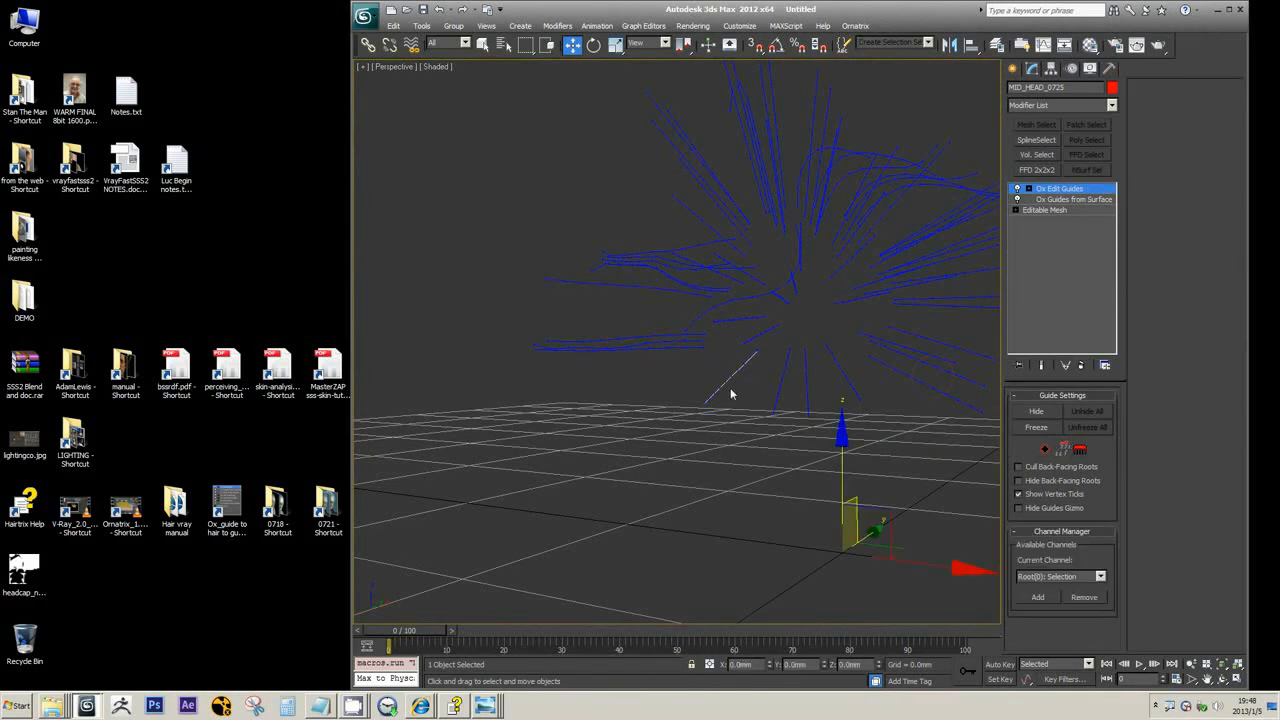
click(1080, 450)
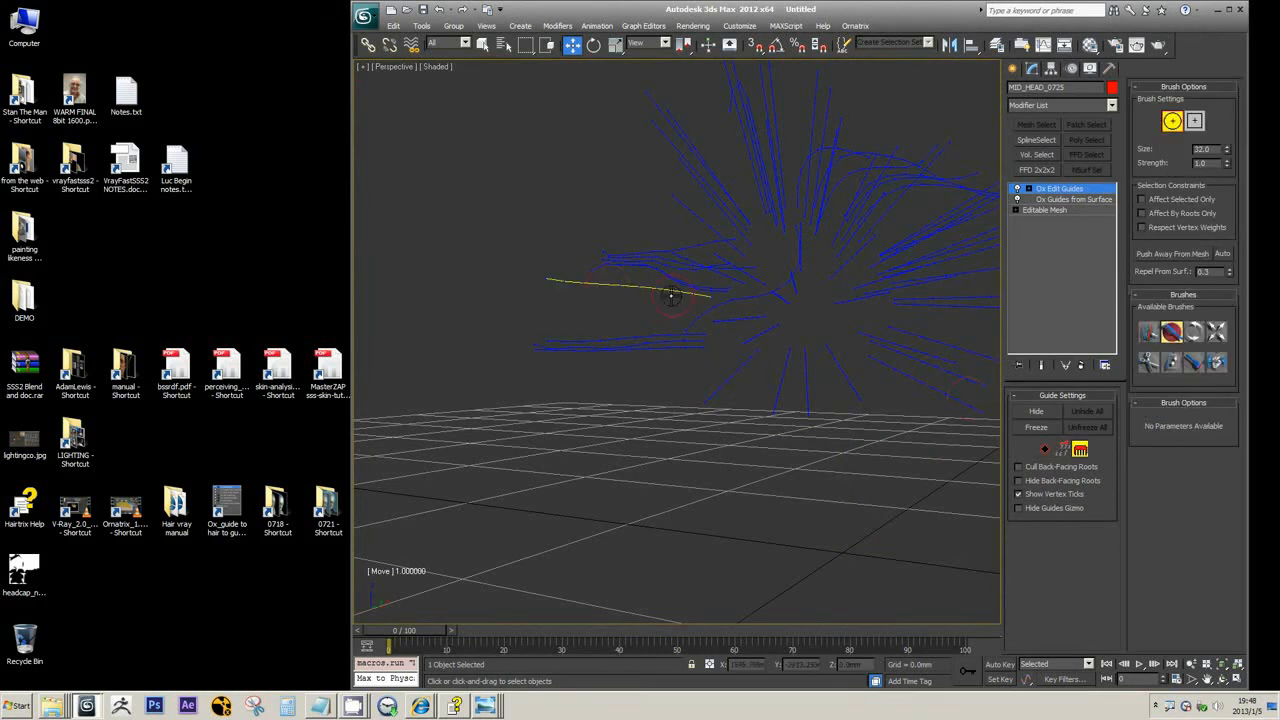
alt+middle_drag(672, 296, 523, 318)
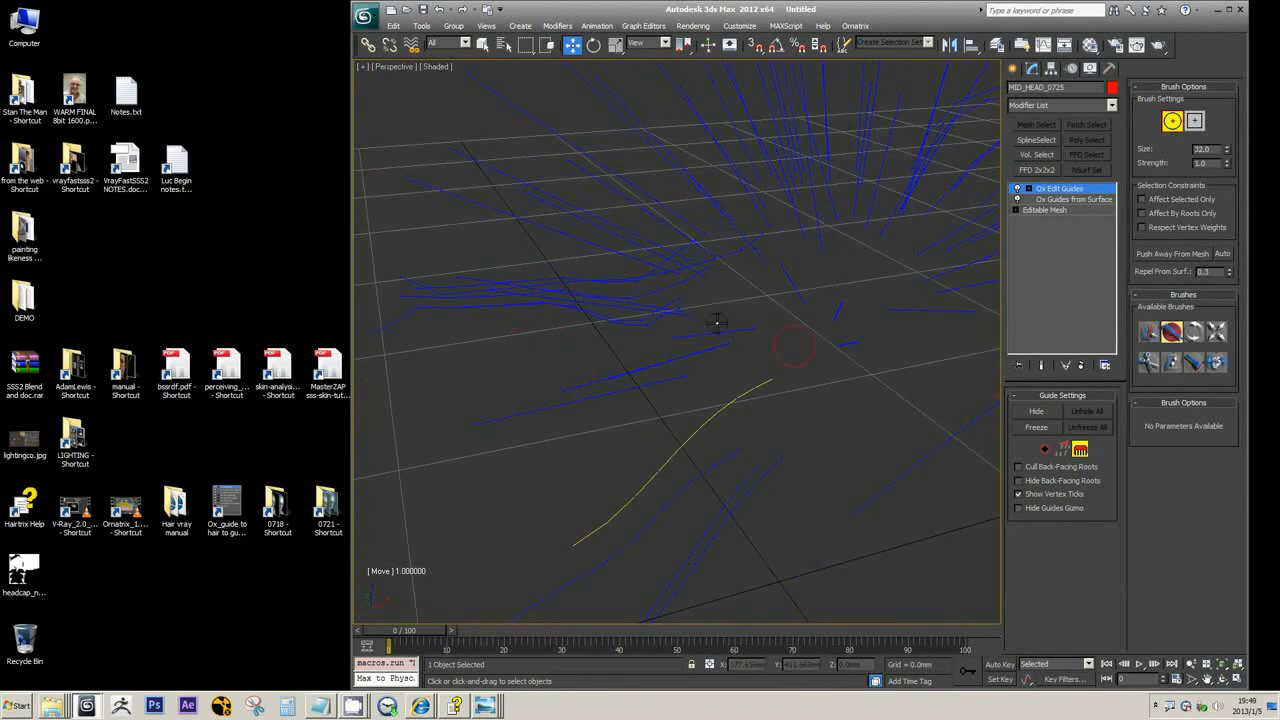
click(1149, 332)
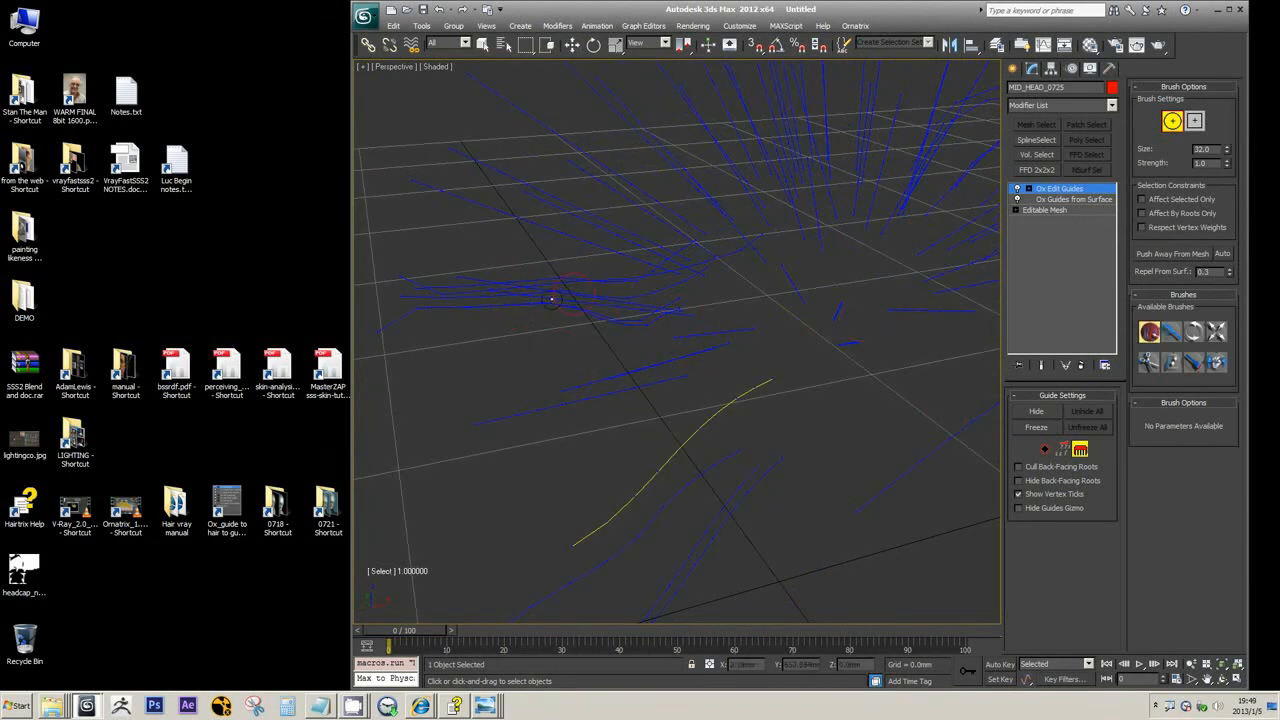
click(532, 289)
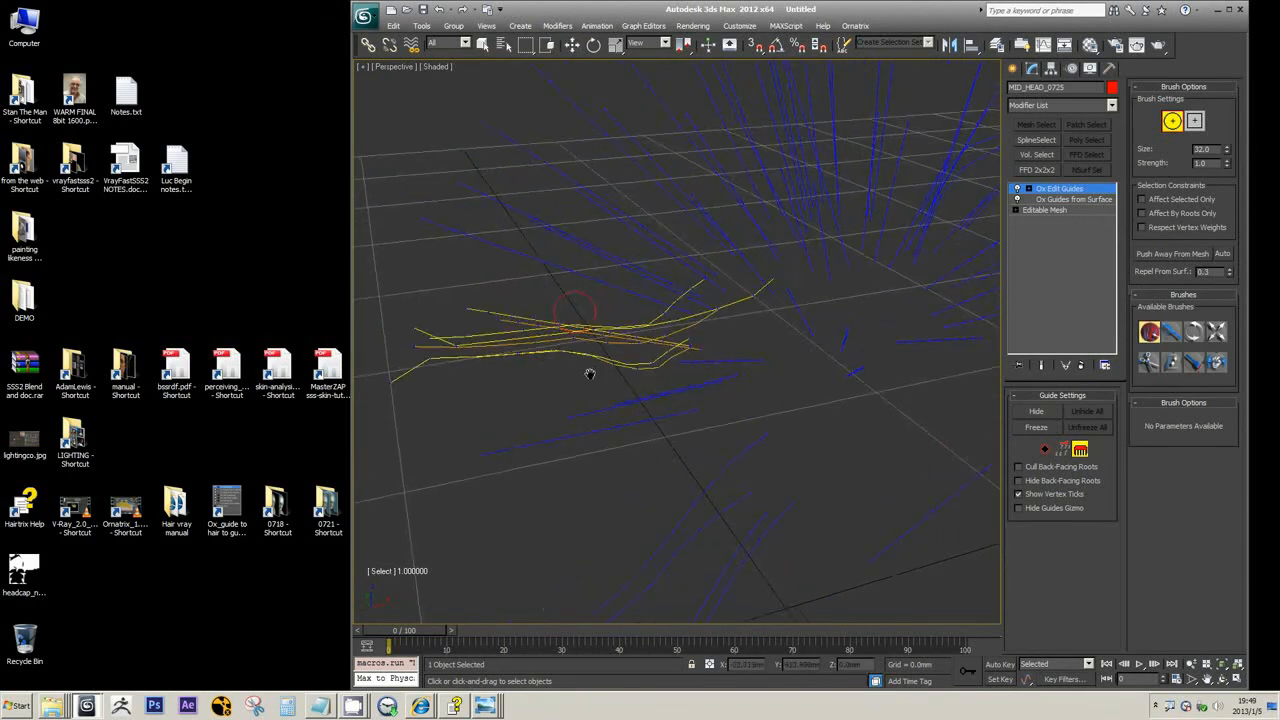